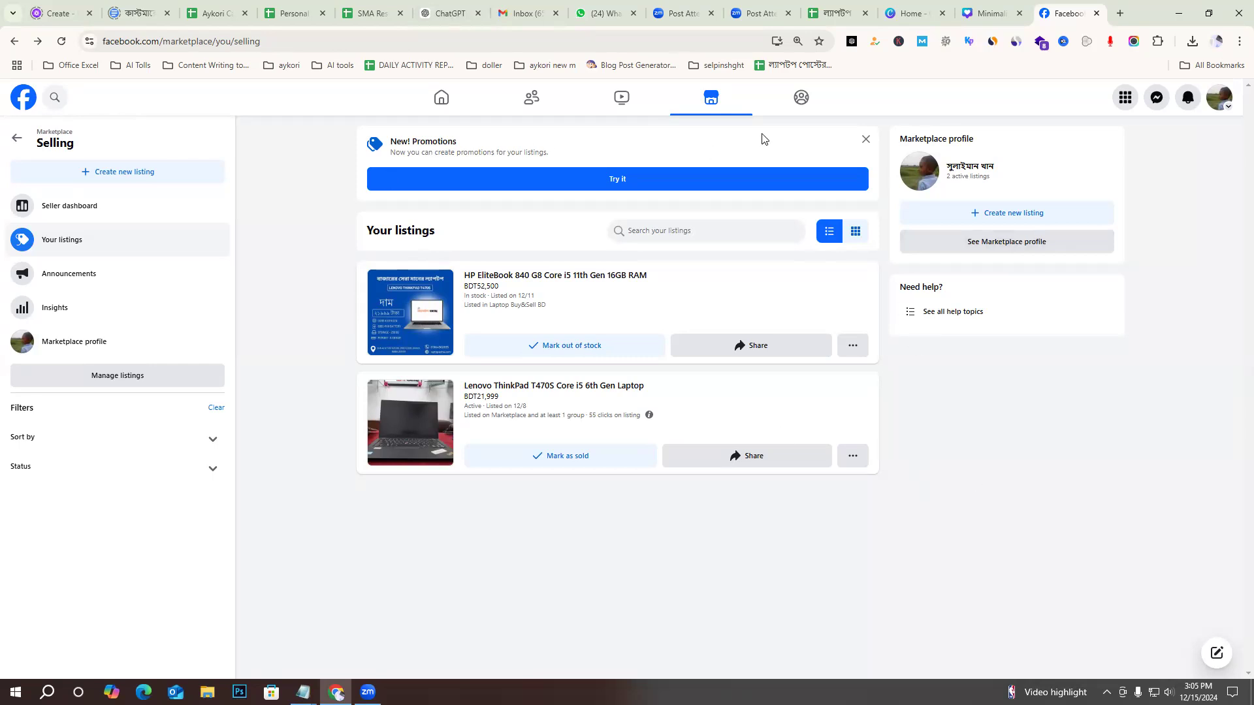
Dismiss the promotions notice, open the HP EliteBook 840 G8 listing for editing and remove both of its photos.
left_click(865, 139)
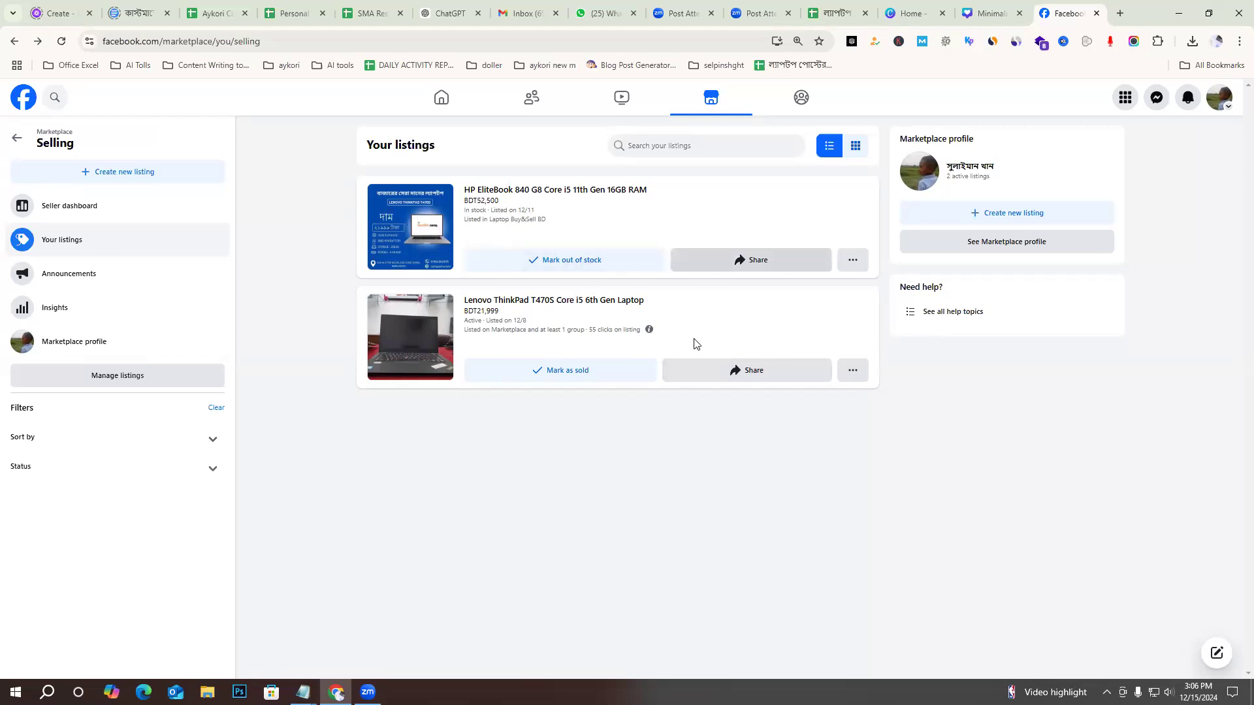
left_click(402, 207)
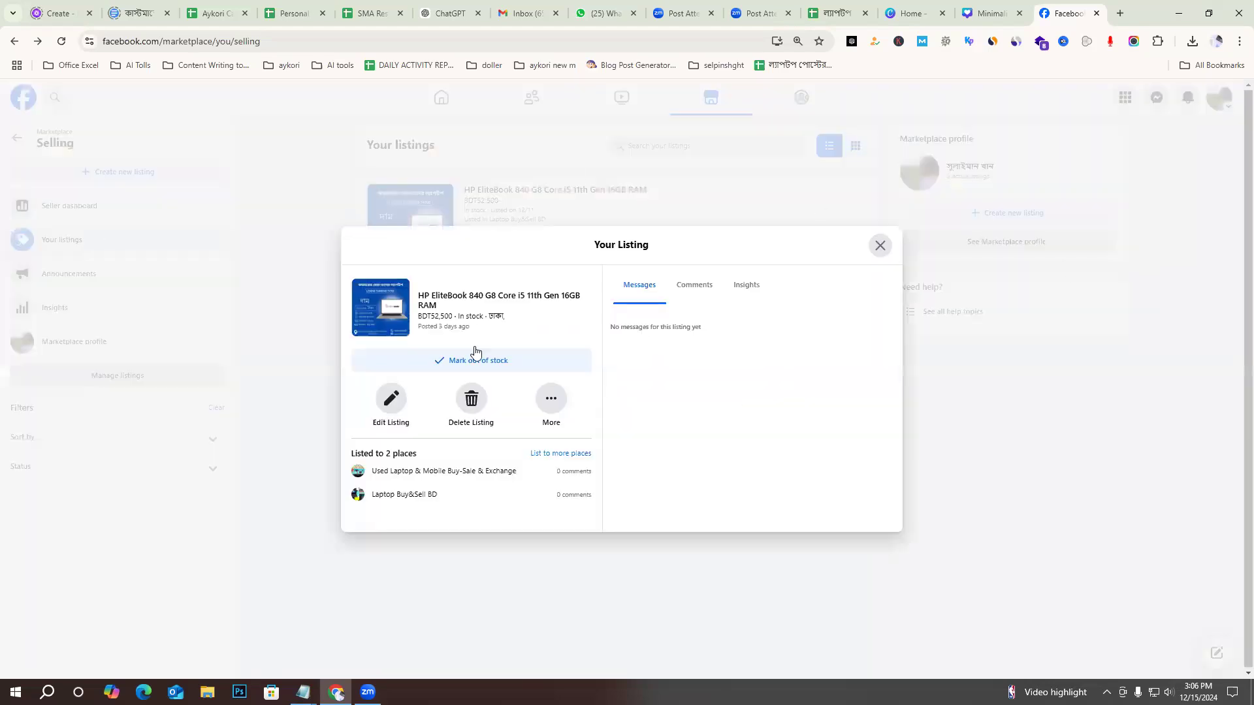
left_click(390, 403)
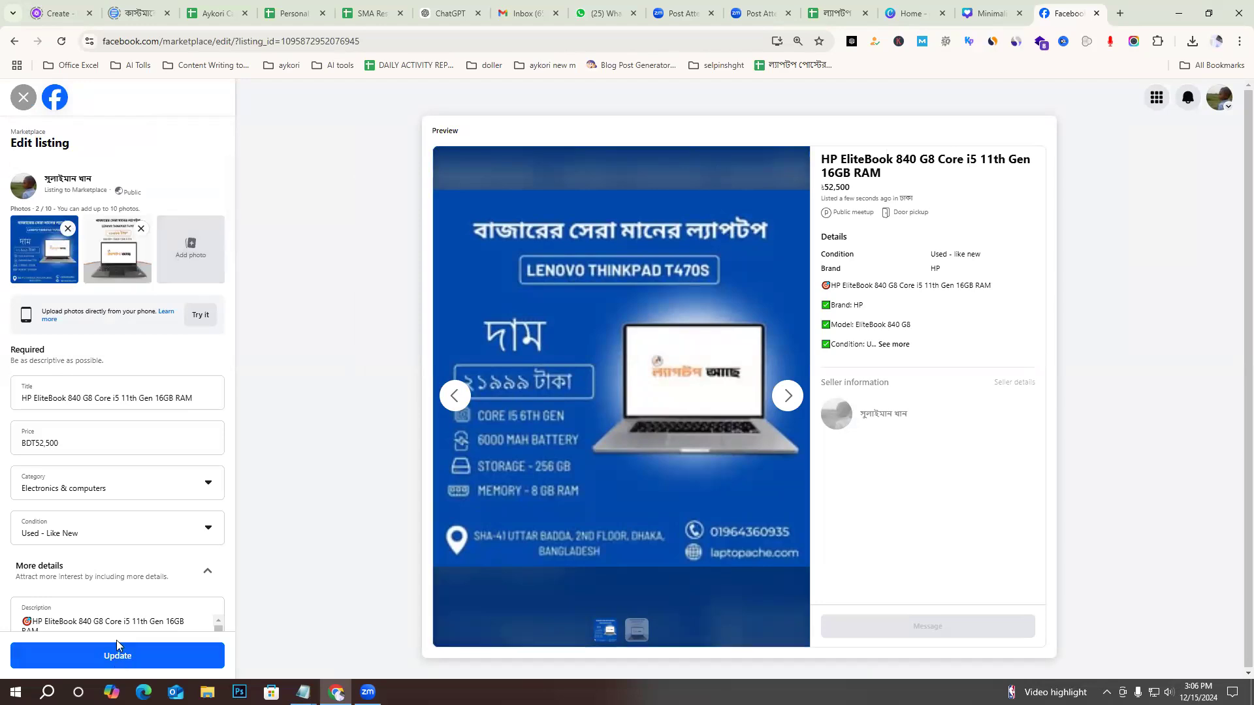
left_click(68, 228)
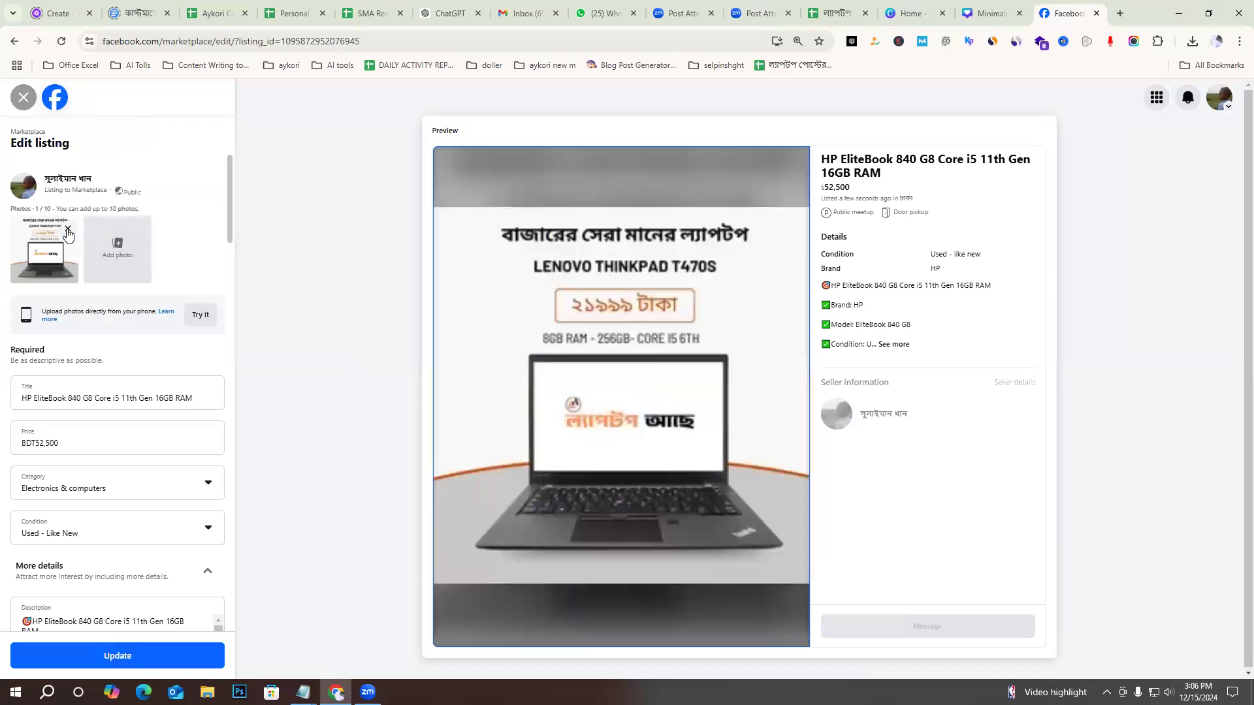
left_click(69, 229)
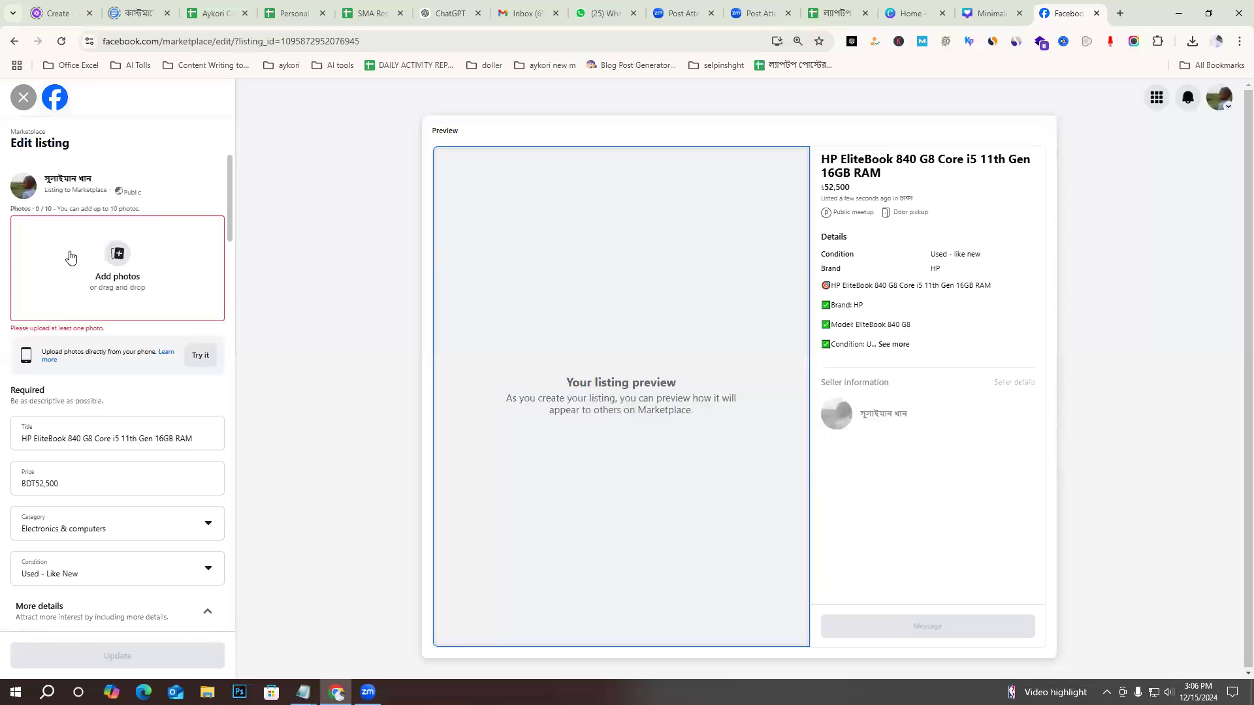
Add the image SMA সদস্যপদ যুক্ত হওয়ার সুবর্ণ সুযোগ! (9) from Downloads as the listing photo and update the listing.
left_click(70, 256)
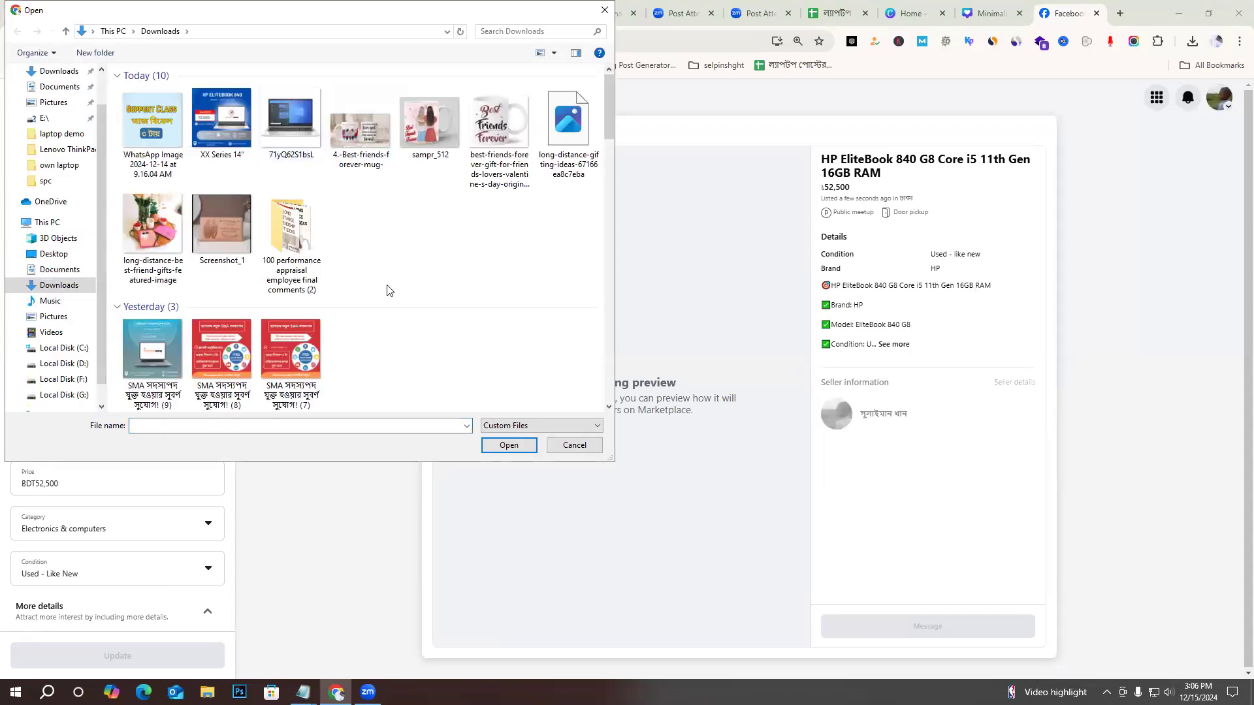
left_click(152, 352)
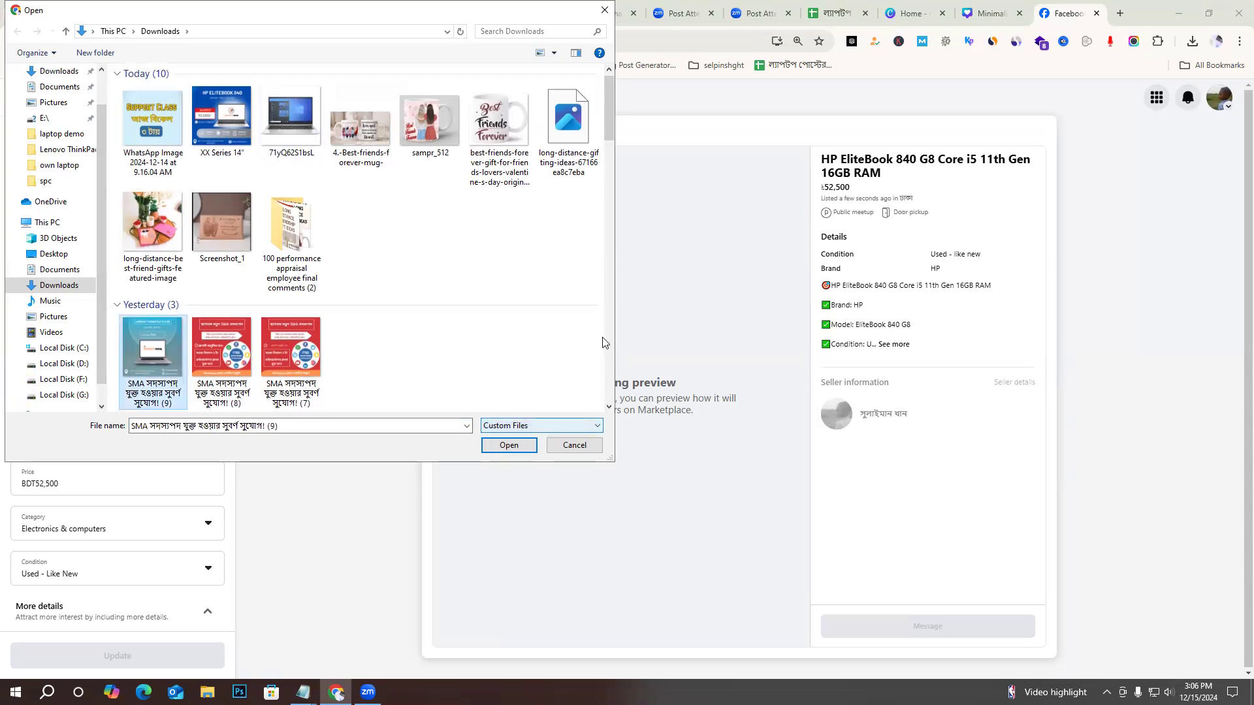
left_click(526, 447)
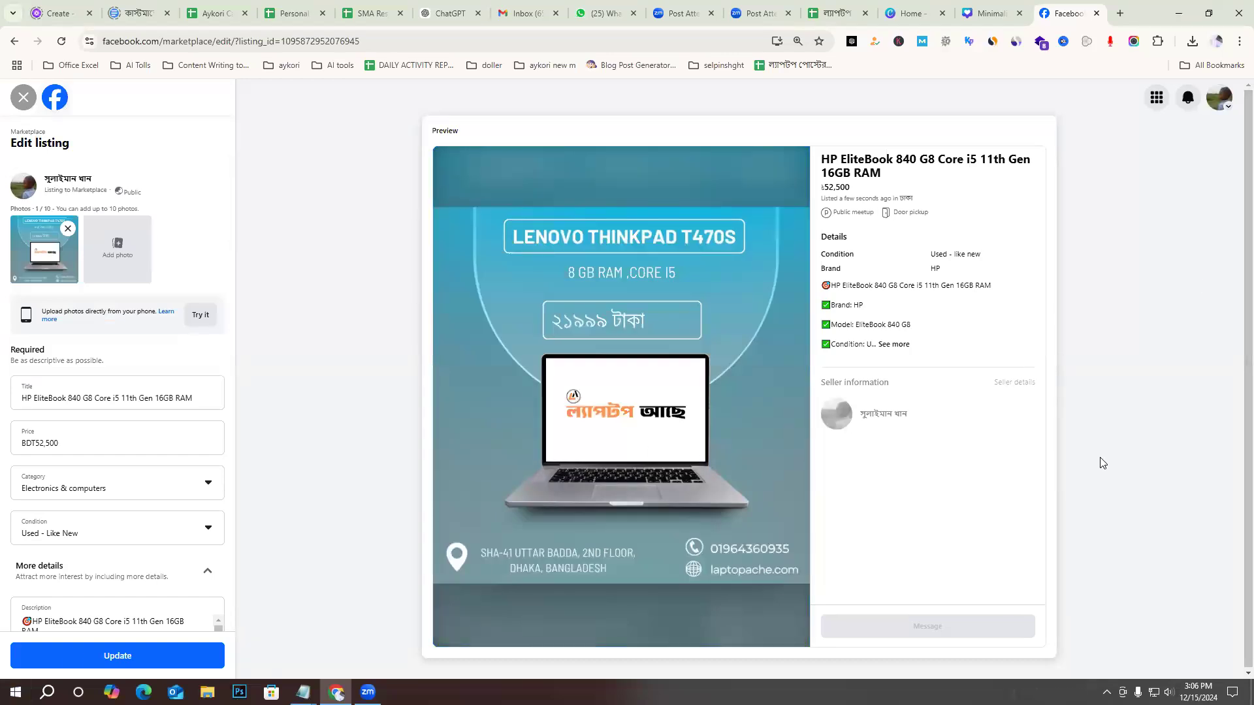
left_click(157, 654)
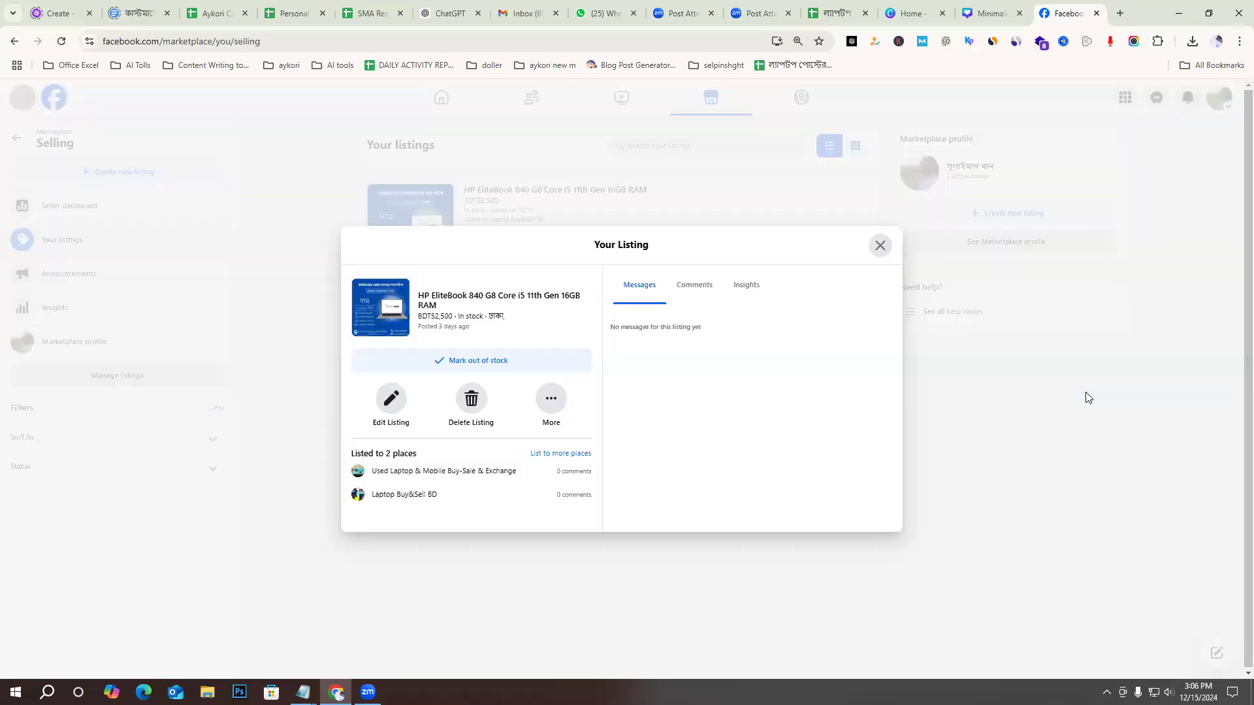
Copy the HP EliteBook 840 G8 listing's link and close the listing's details.
left_click(557, 397)
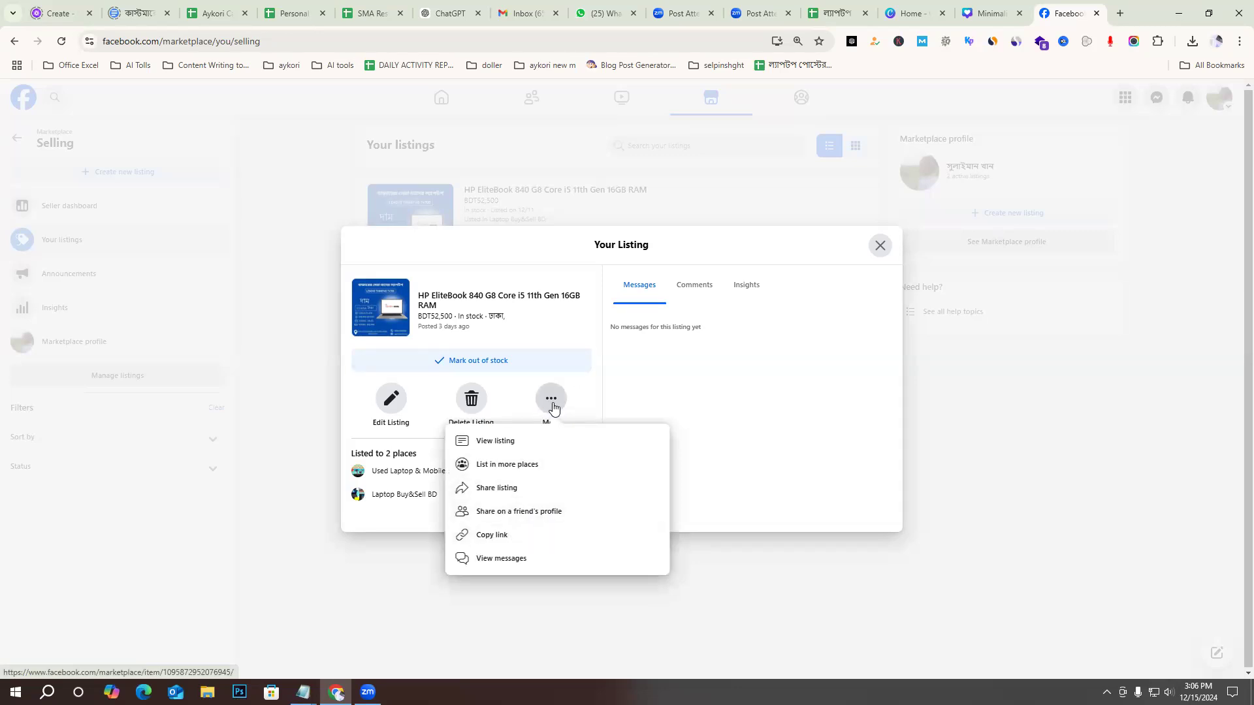
left_click(512, 542)
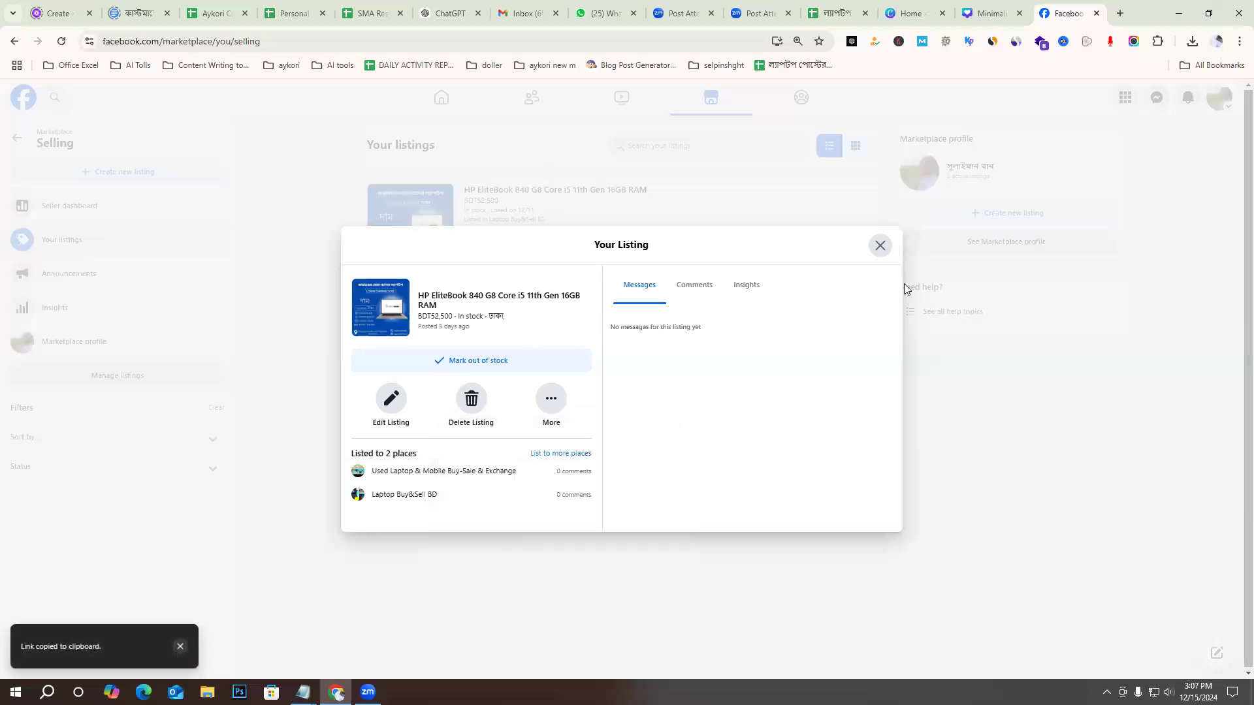
left_click(879, 247)
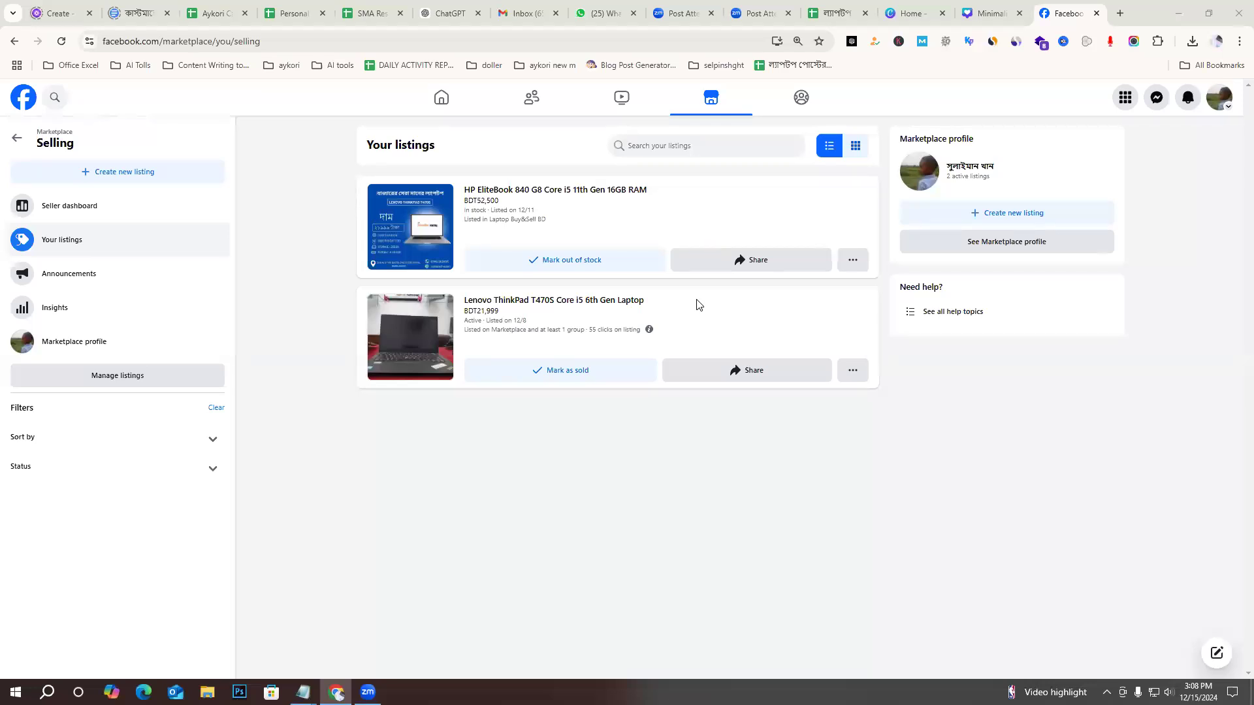
Switch to WhatsApp Web and enlarge the HP EliteBook Folio 1040 poster in the ITBD SMA Members (B-01) chat.
left_click(601, 13)
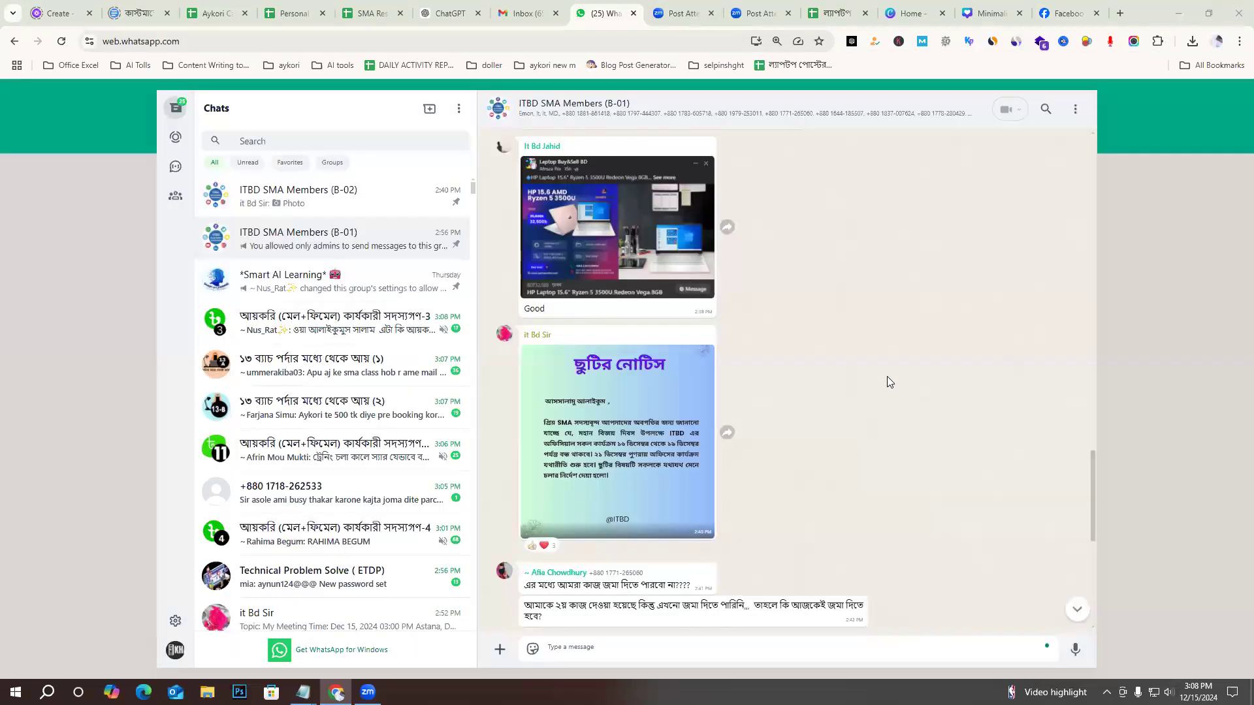
scroll(887, 376, "down", 7)
scroll(716, 480, "up", 10)
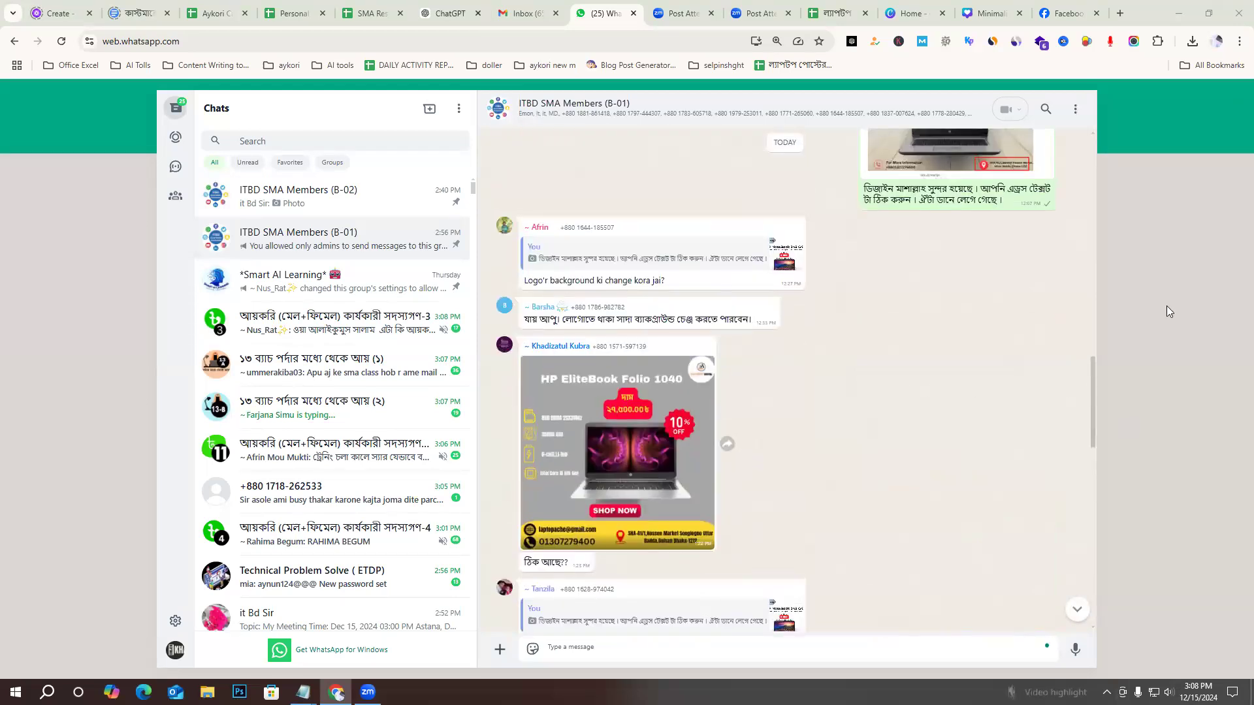
scroll(928, 407, "up", 2)
scroll(927, 410, "down", 4)
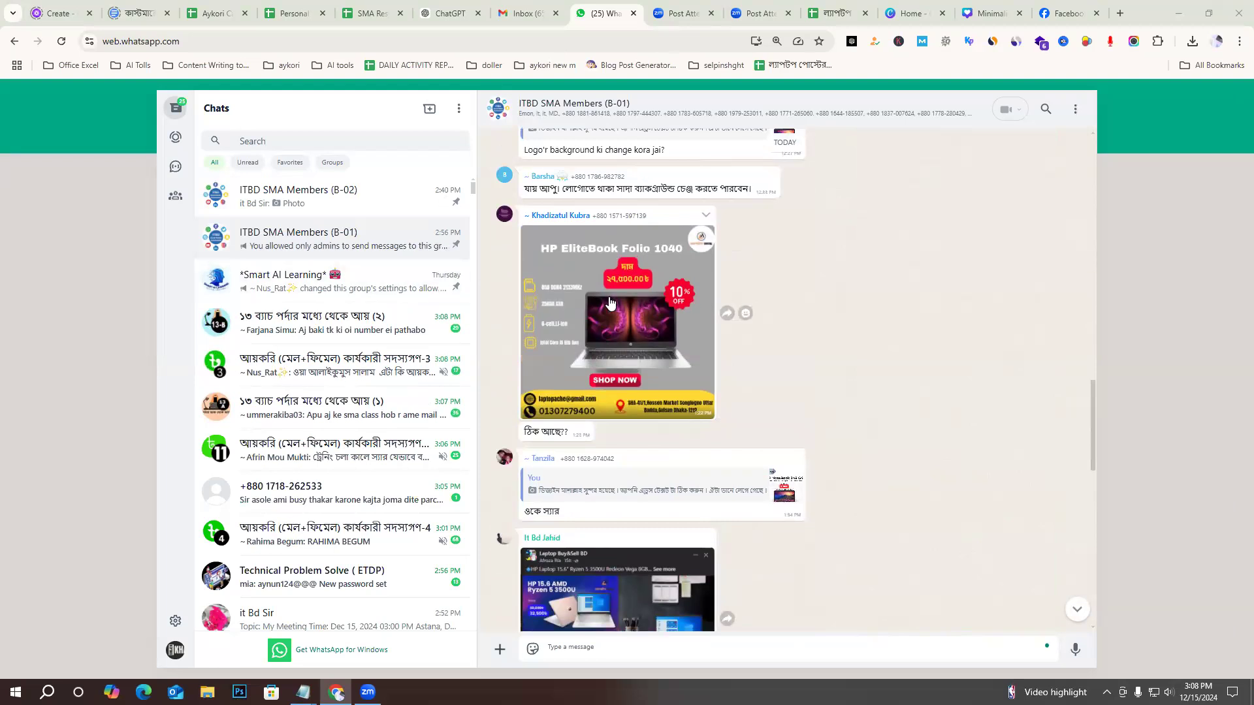
left_click(535, 341)
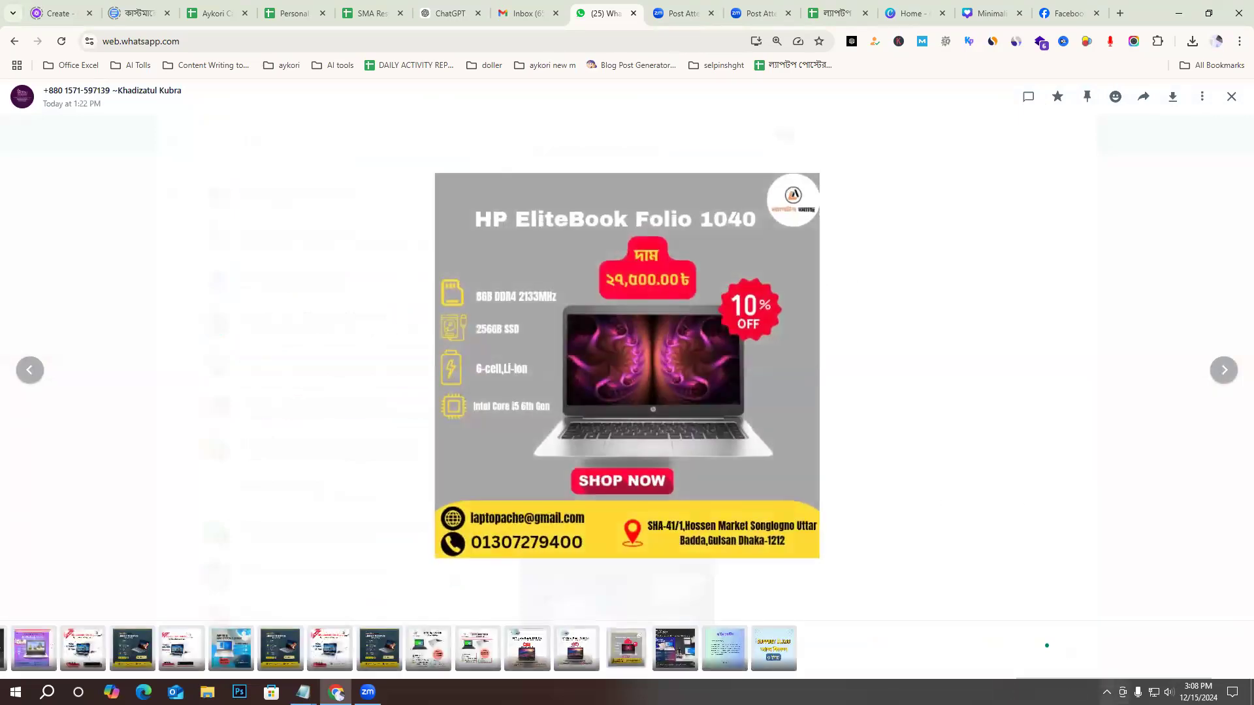
Capture the area around the HP EliteBook Folio 1040 poster and outline its e-mail address and title with red rectangles.
left_click(1106, 691)
left_click(1120, 667)
left_click_drag(252, 127, 1085, 589)
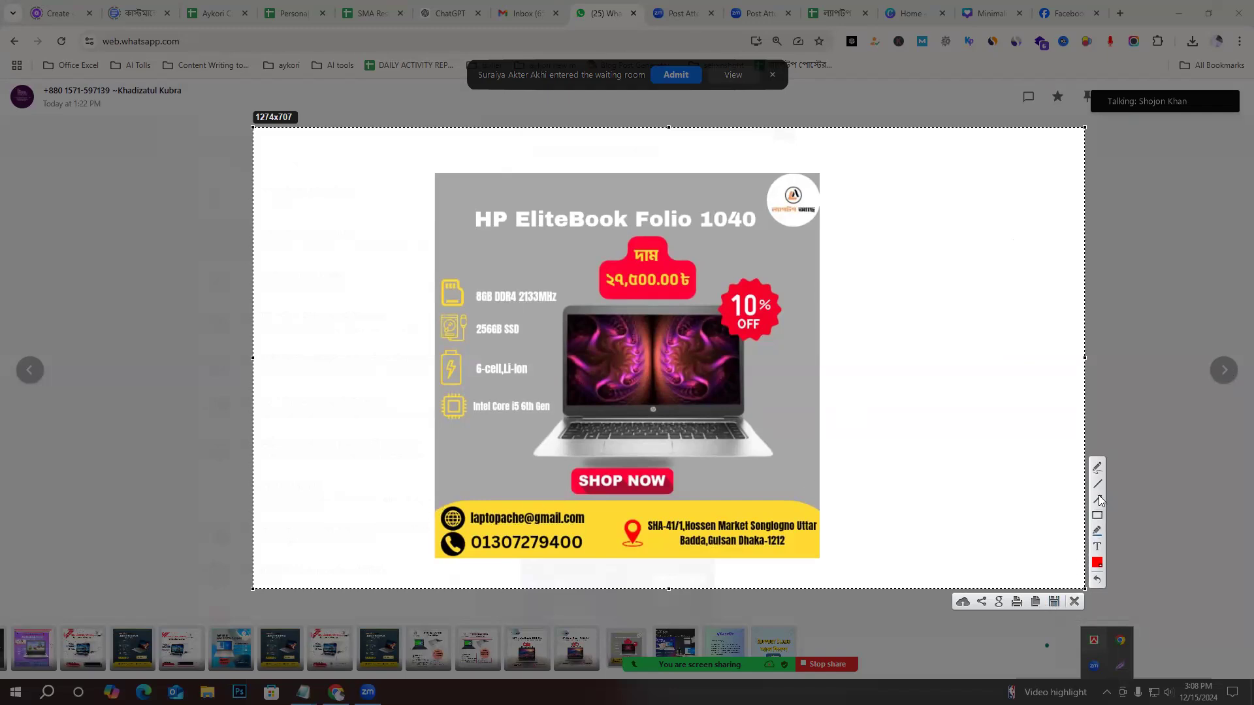
mouse_move(426, 511)
left_mouse_down()
mouse_move(827, 569)
mouse_move(538, 546)
mouse_move(590, 529)
mouse_move(439, 501)
mouse_move(593, 529)
left_mouse_up()
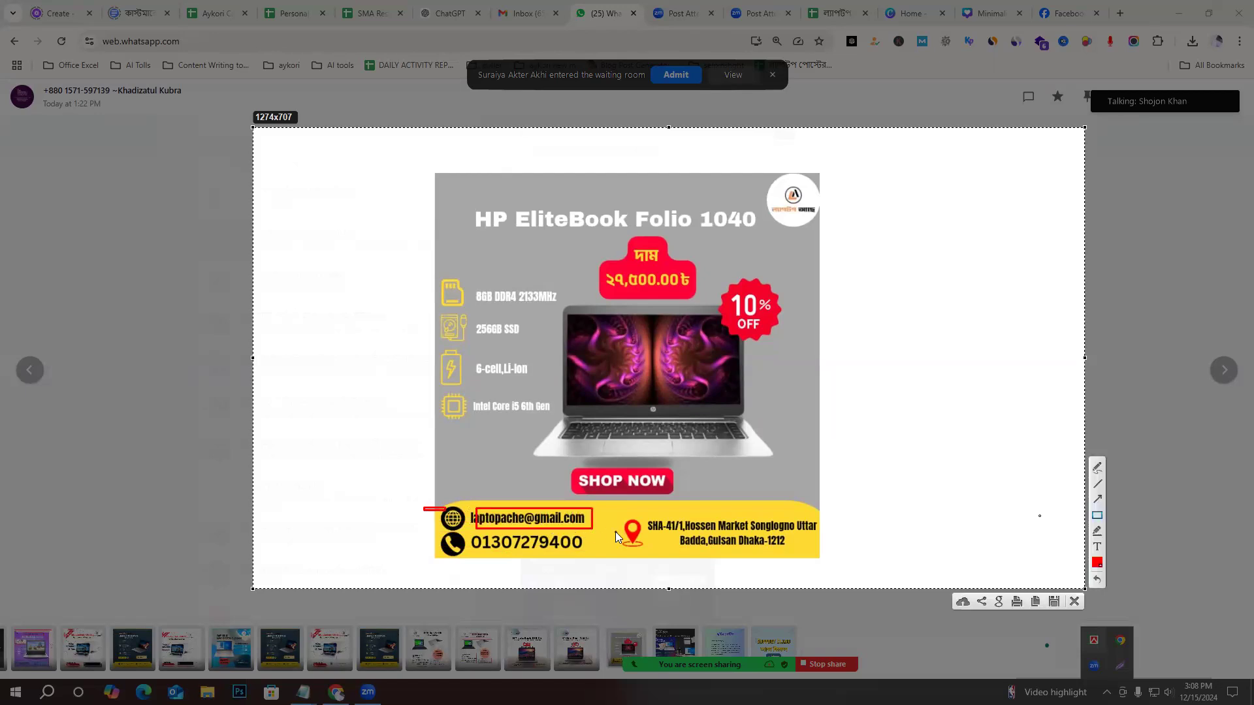
left_click_drag(476, 201, 758, 238)
Outline the poster's specification text, icon column and shop address in red, discard the capture and close the poster.
mouse_move(475, 277)
left_mouse_down()
mouse_move(500, 441)
mouse_move(558, 444)
mouse_move(560, 433)
left_mouse_up()
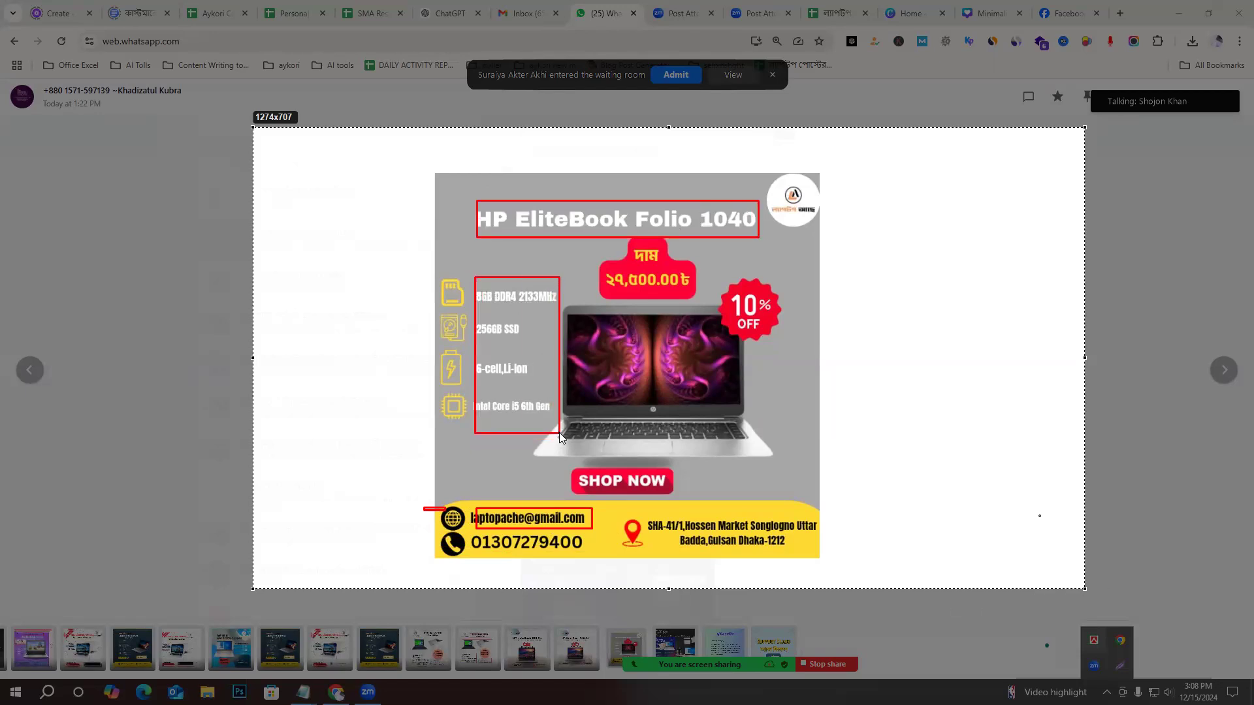
left_click_drag(442, 273, 469, 438)
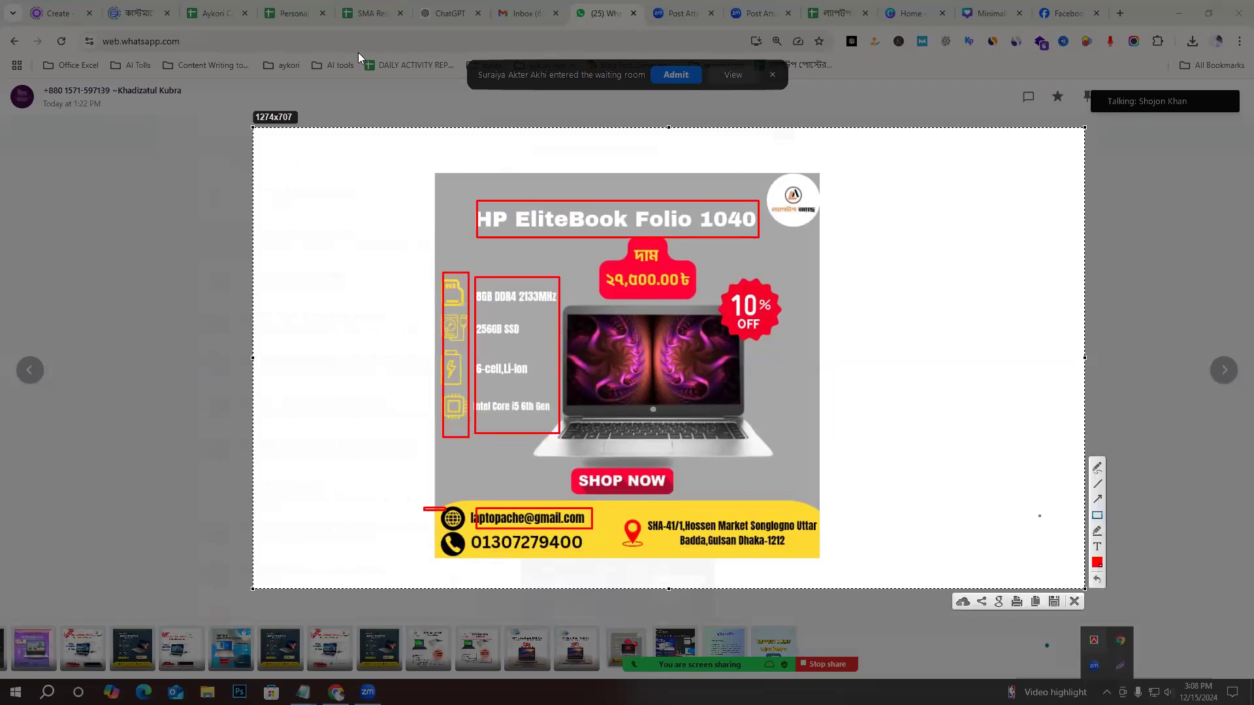
mouse_move(649, 511)
left_mouse_down()
mouse_move(830, 563)
mouse_move(815, 550)
left_mouse_up()
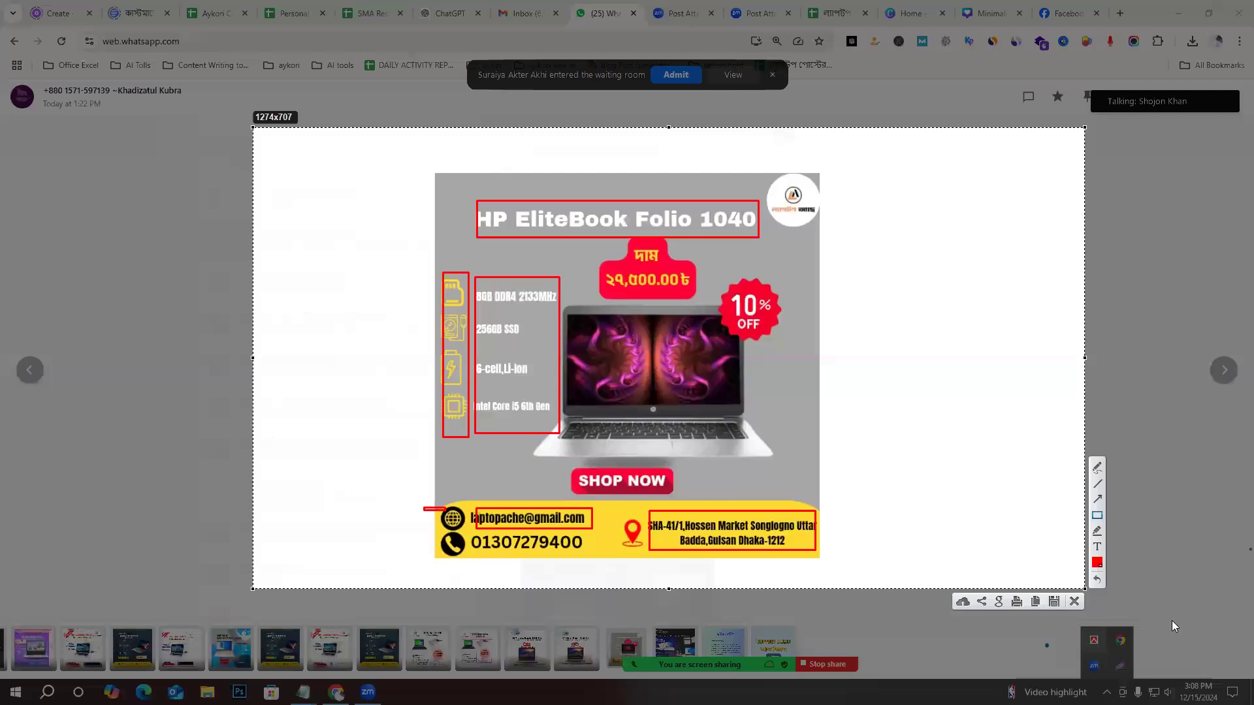
left_click(1074, 601)
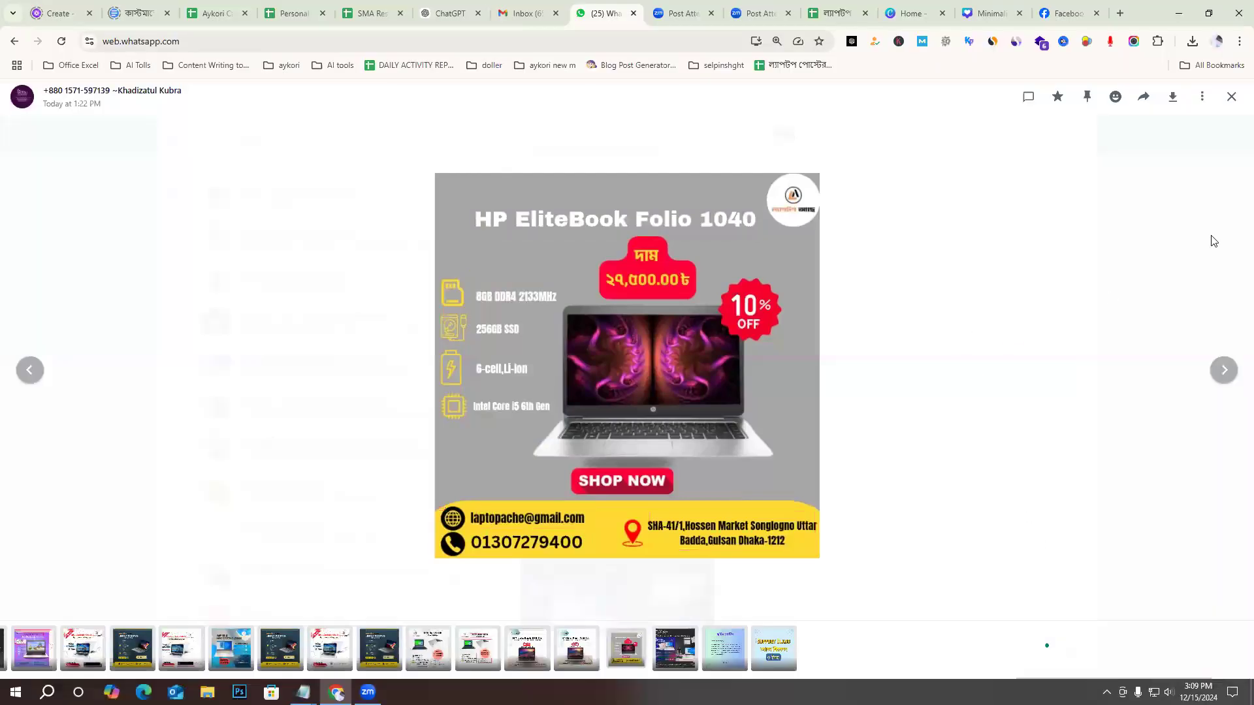
key("Escape")
Examine the HP NoteBook 348 G4 poster from earlier in the chat at full size and close it.
scroll(845, 438, "up", 5)
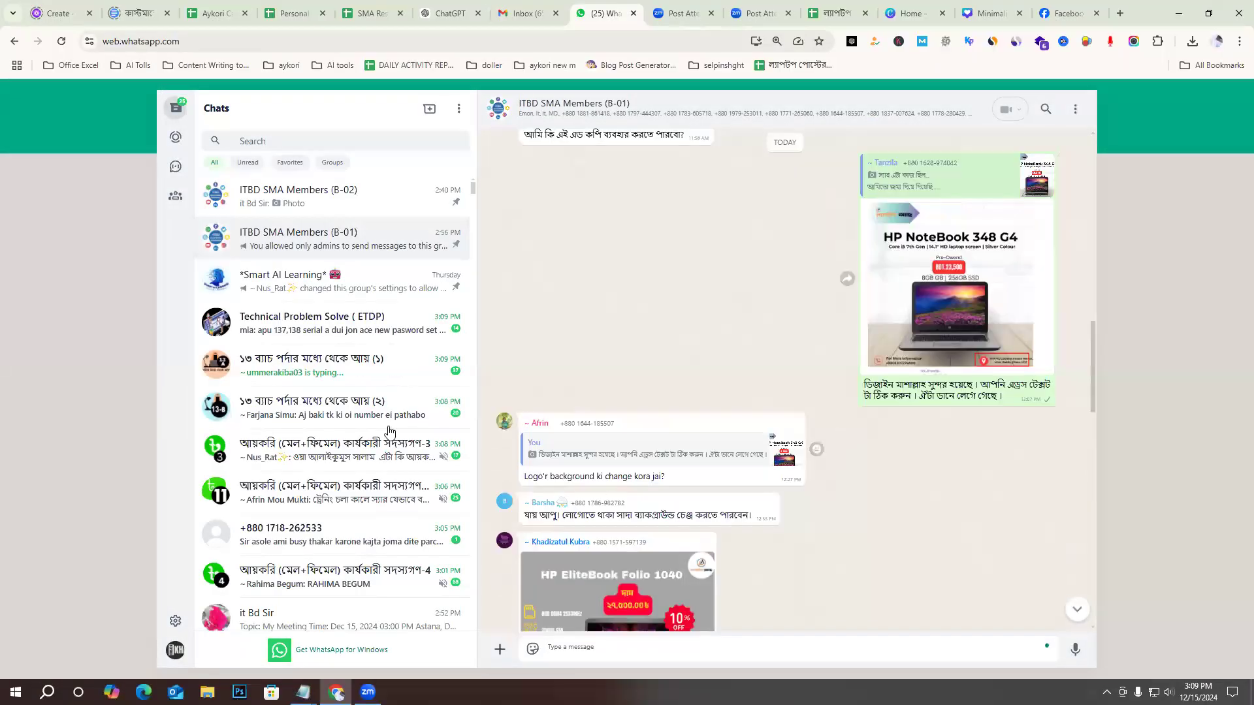
left_click(955, 289)
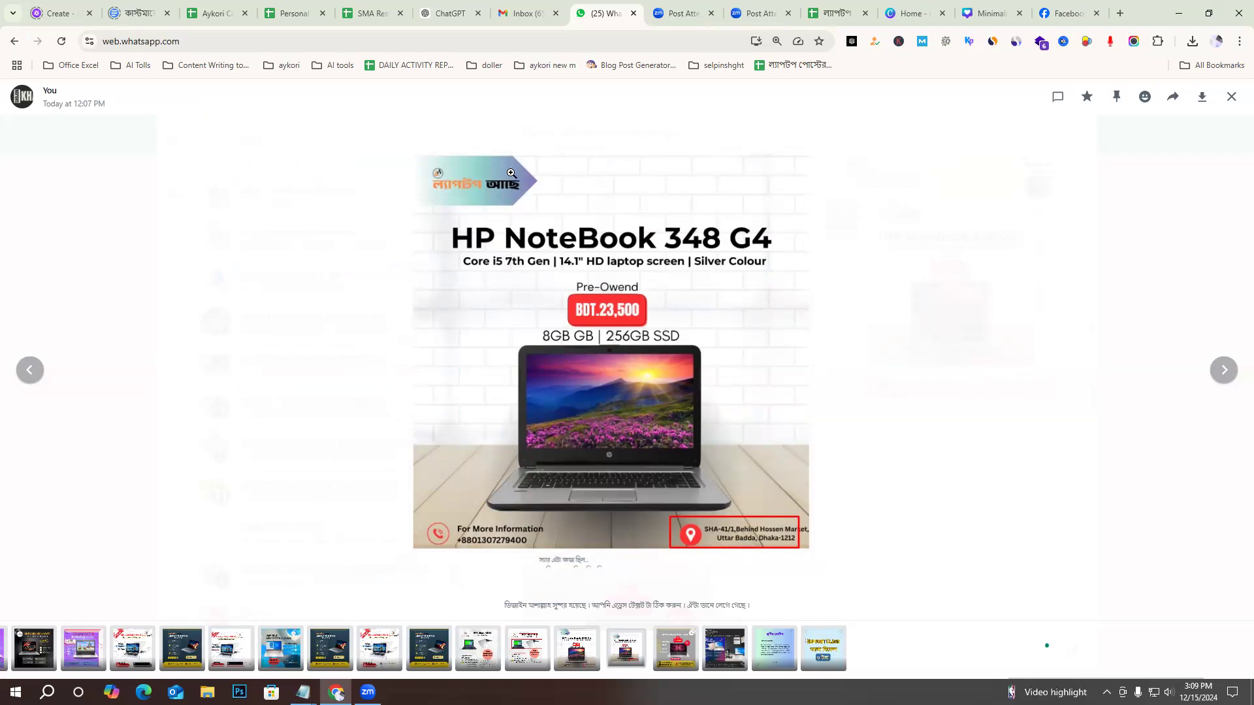
left_click_drag(411, 158, 496, 161)
left_click(971, 454)
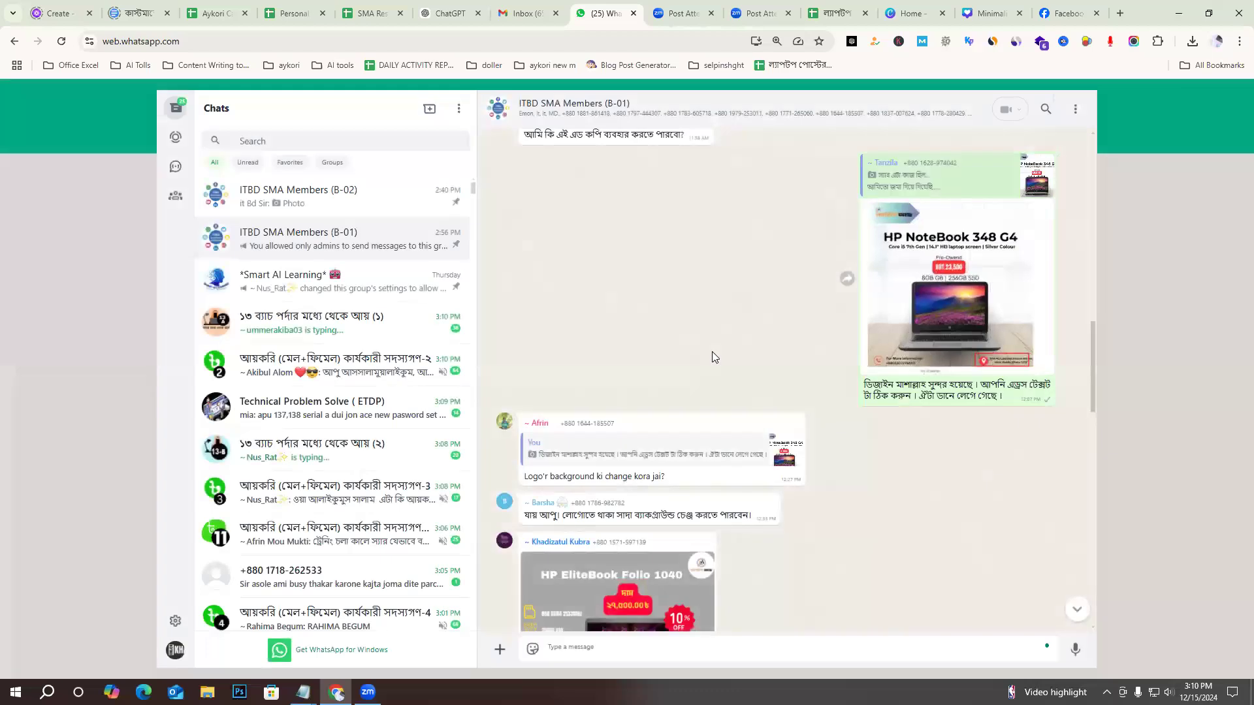
Find the marked-up HP ProBook 430 G5 poster further back in the chat, examine it enlarged and close it.
scroll(712, 357, "up", 5)
scroll(951, 404, "up", 5)
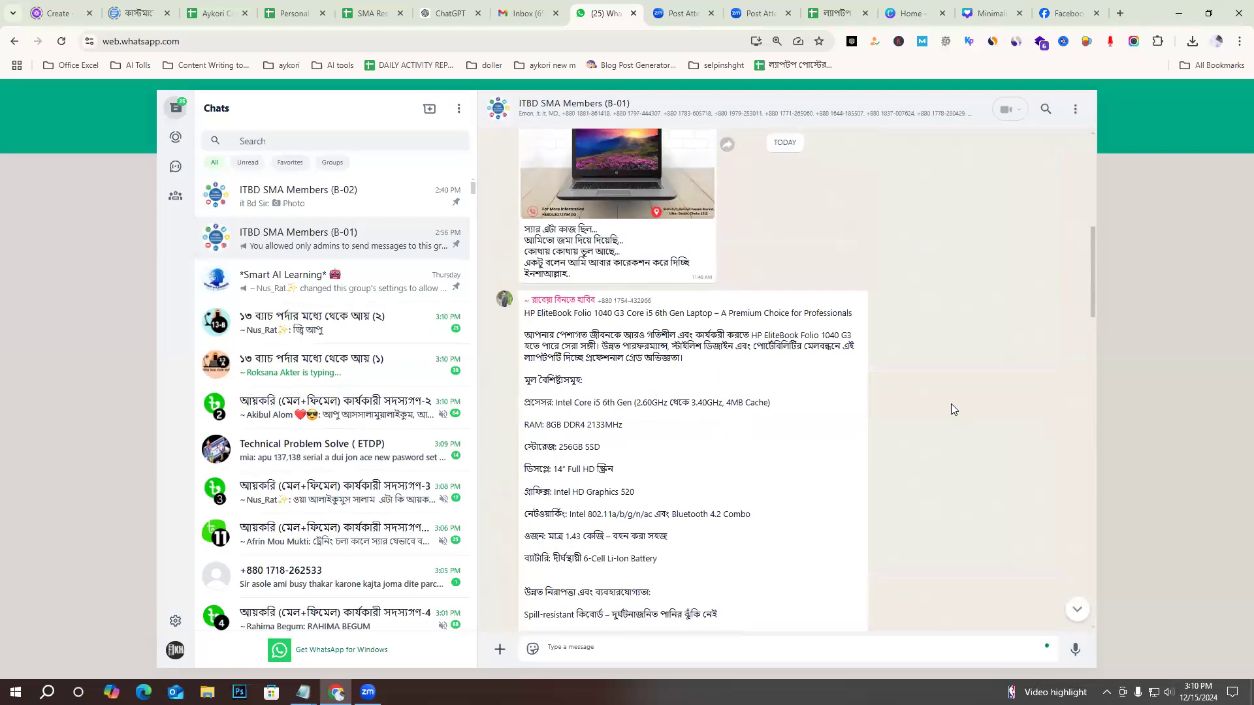
scroll(941, 413, "up", 5)
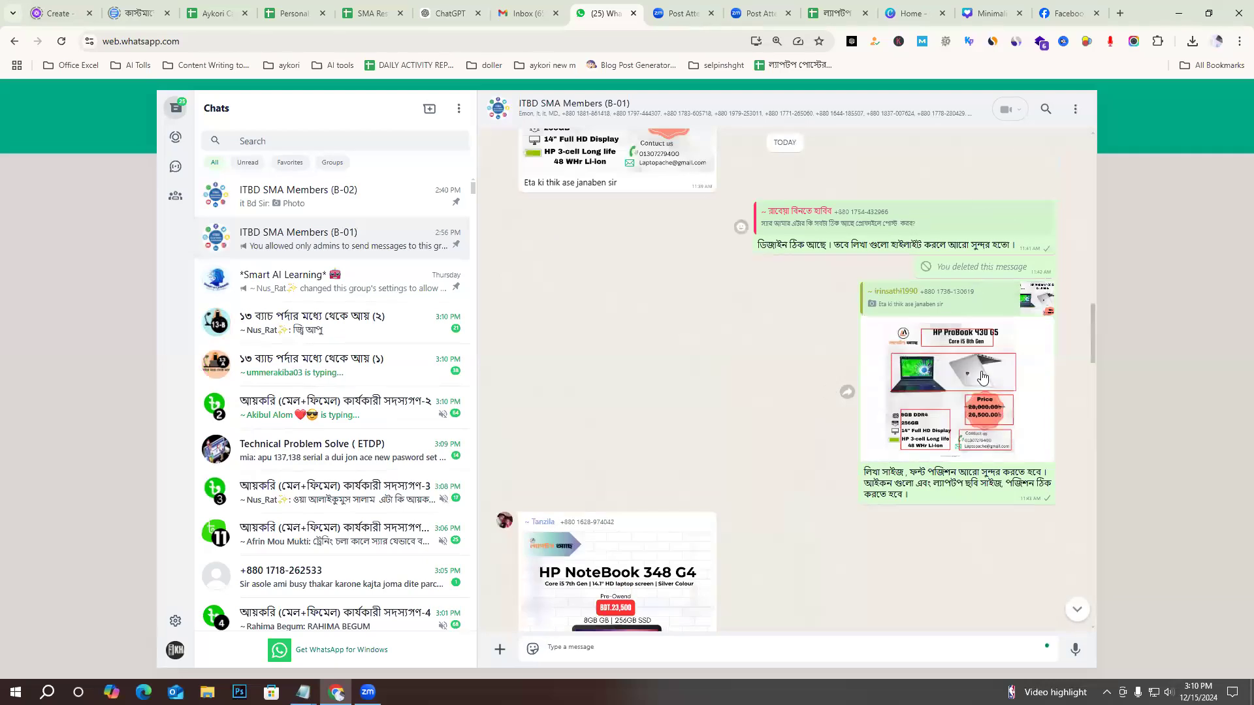
left_click(844, 391)
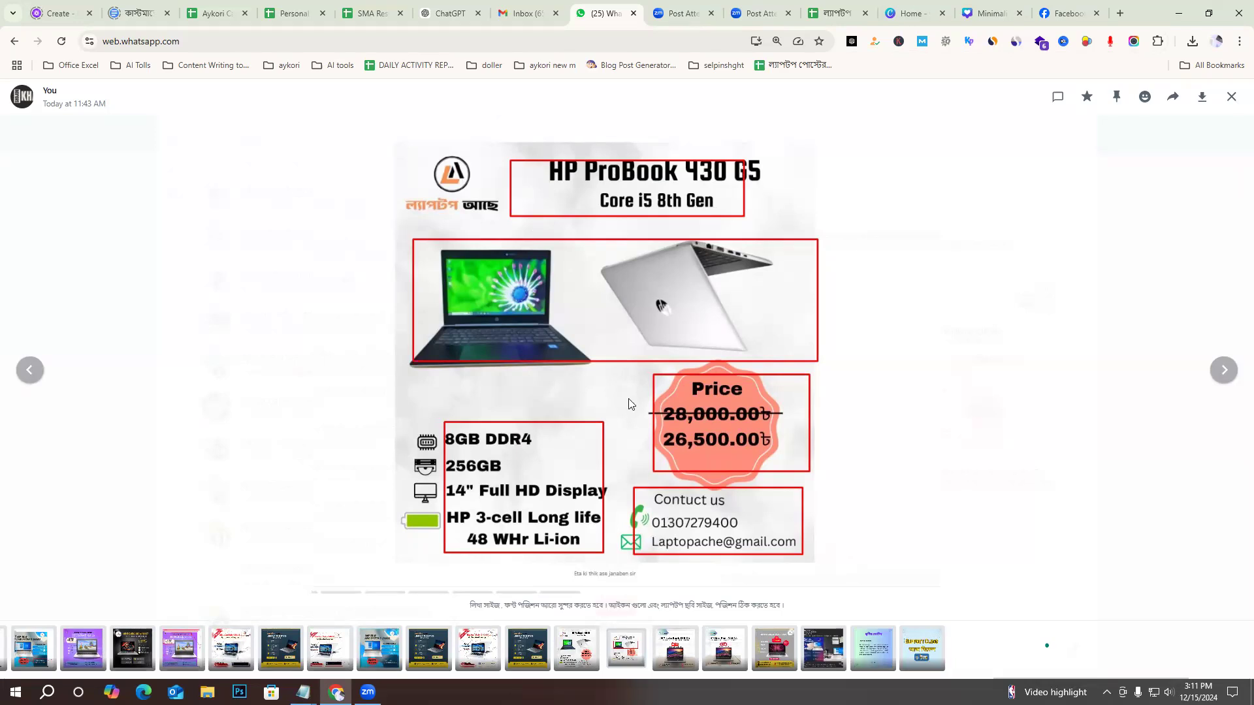
key("Escape")
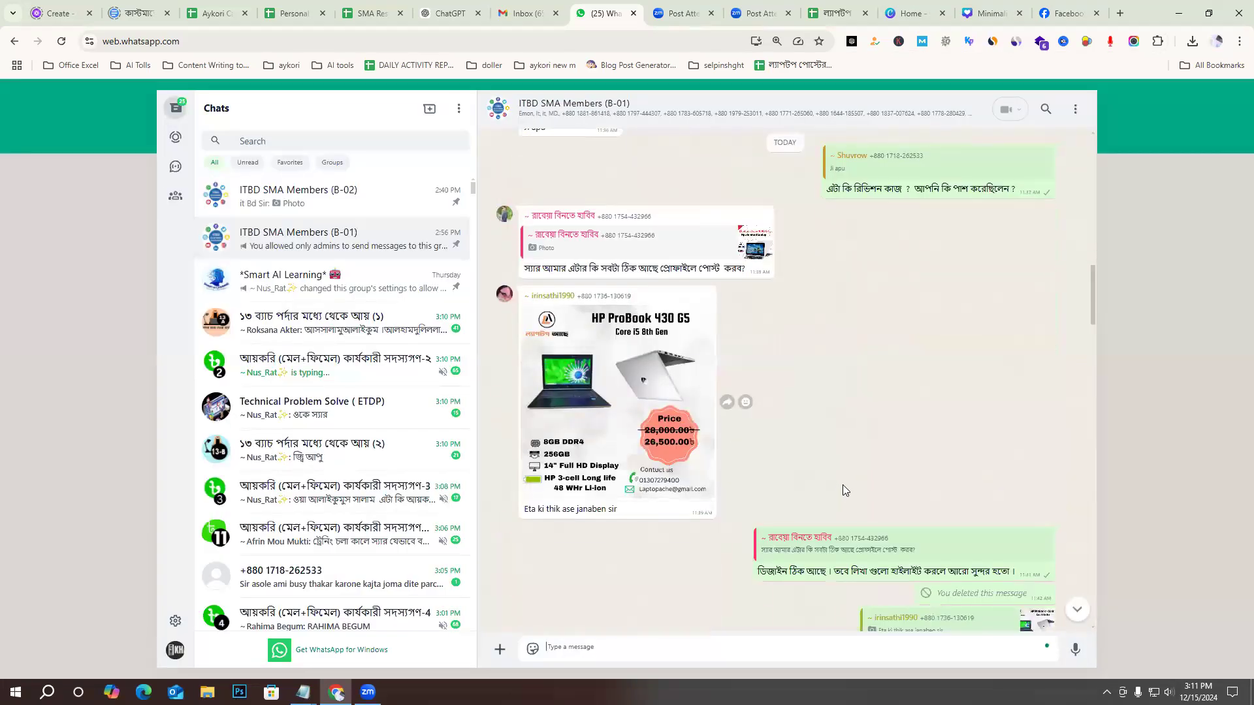
Enlarge the Lenovo ThinkPad X1 Yoga poster from earlier in the chat and capture the area around it.
scroll(843, 485, "up", 10)
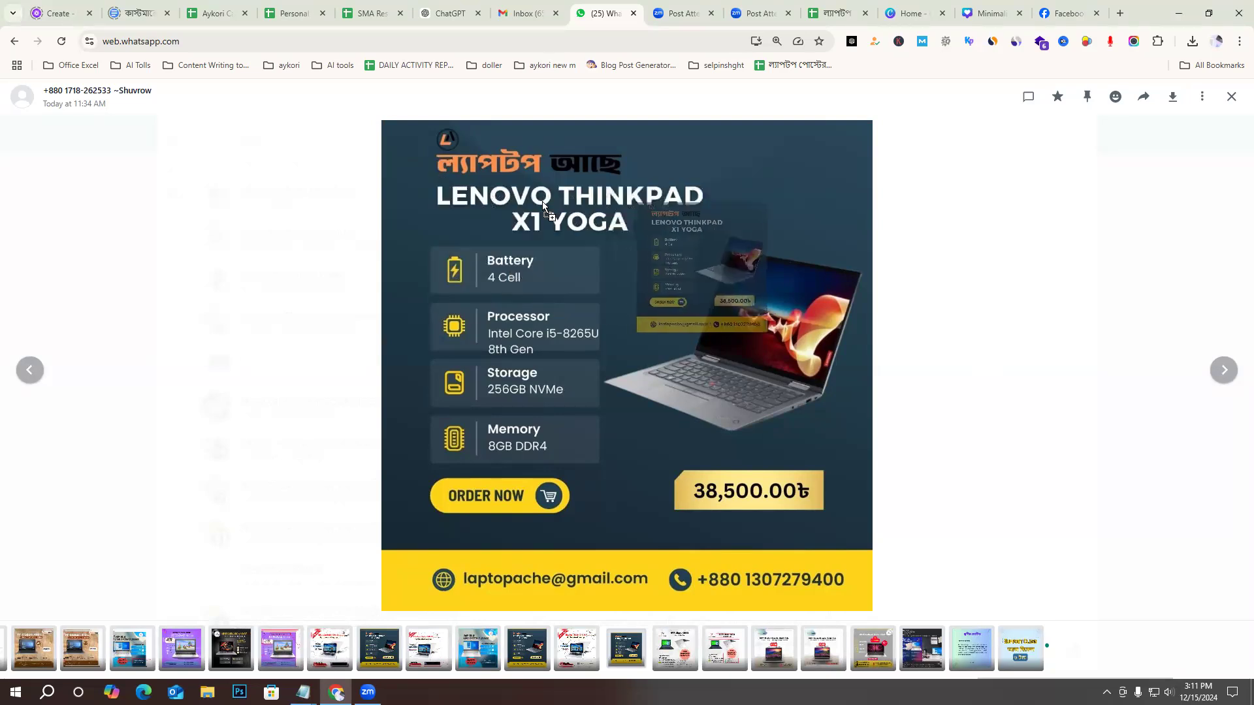
left_click(1106, 693)
left_click(1121, 667)
left_click_drag(1066, 616, 303, 80)
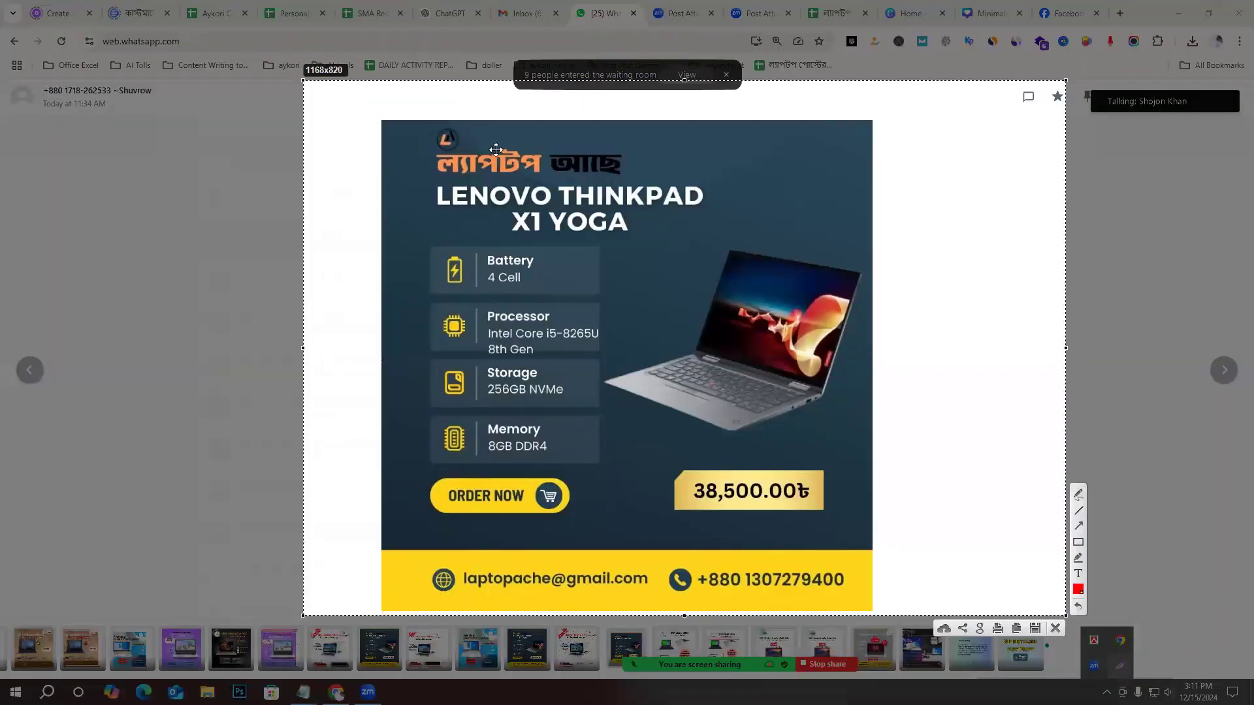
left_click(1077, 543)
left_click_drag(415, 175, 721, 240)
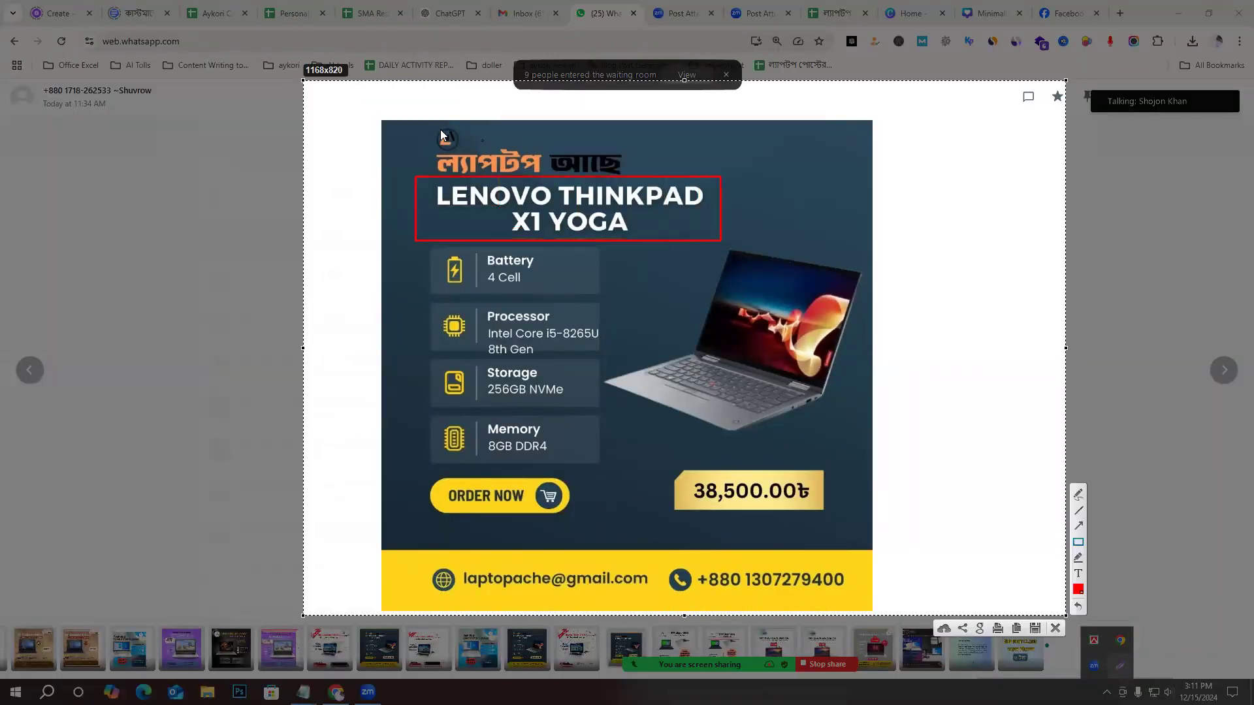
left_click_drag(422, 126, 504, 146)
left_click_drag(617, 167, 648, 175)
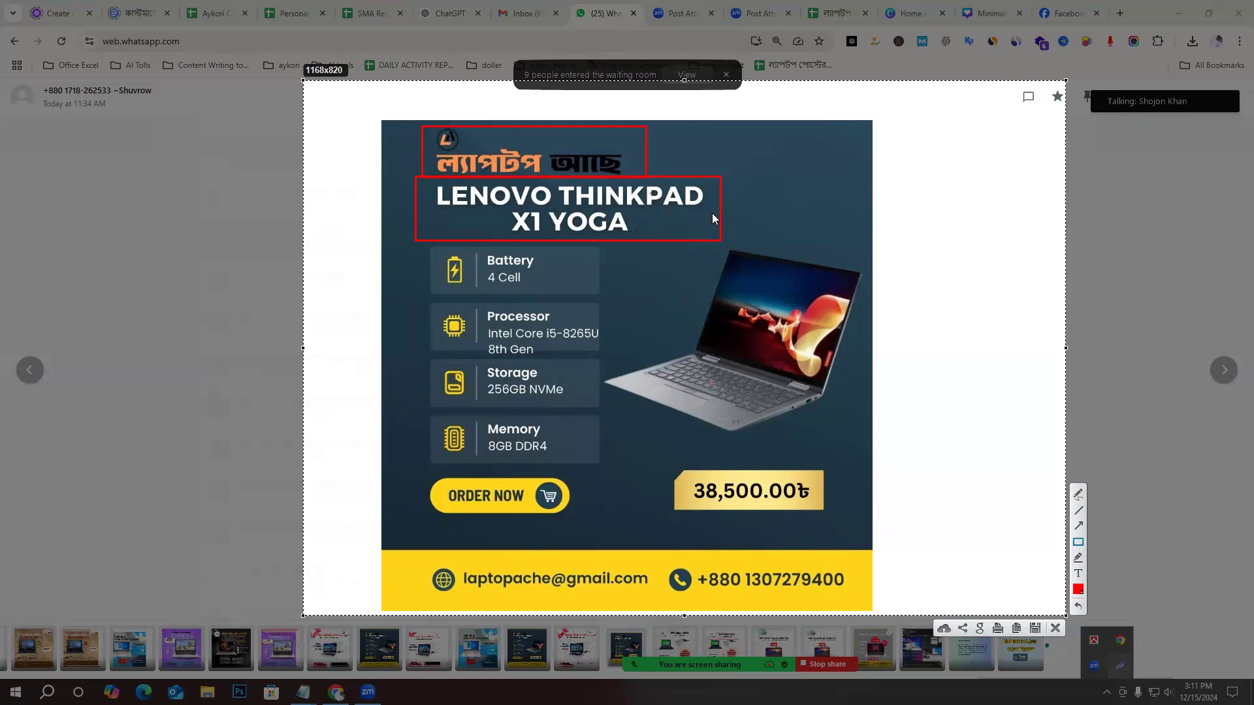
key("ctrl+z")
key("ctrl+z")
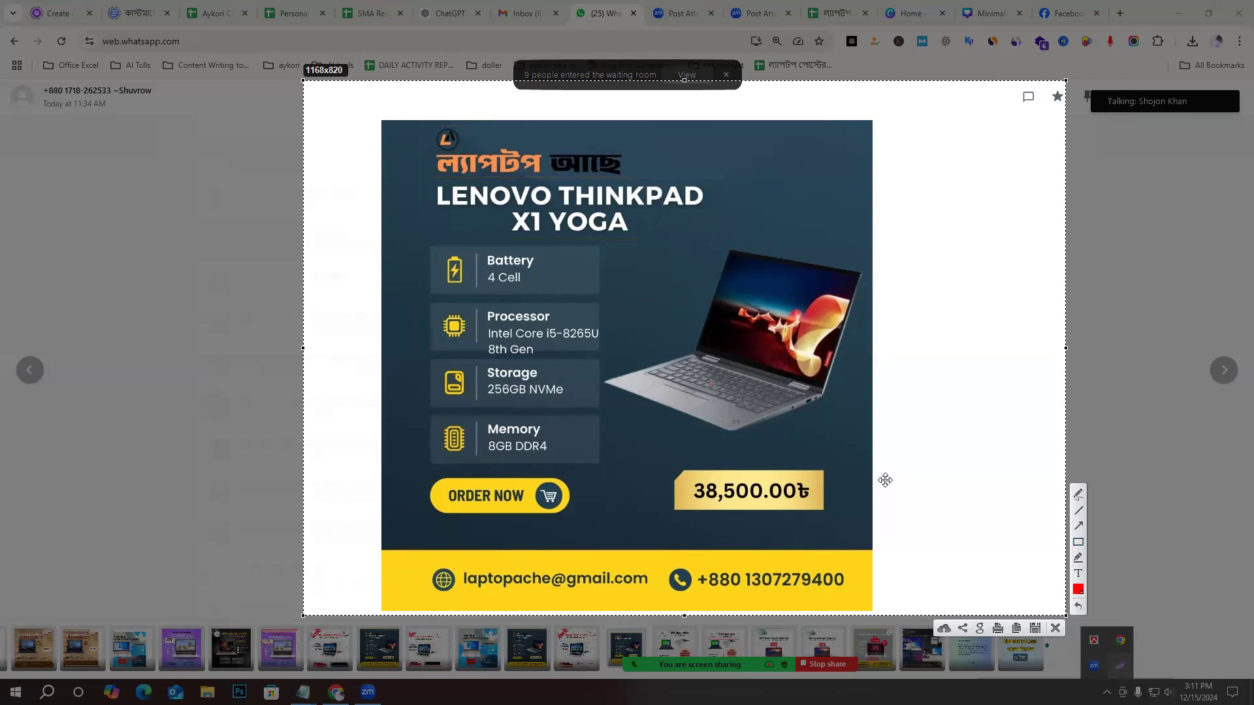
Outline both words of the brand name and the LENOVO THINKPAD X1 YOGA title with separate red rectangles on the capture.
left_click_drag(540, 172, 410, 142)
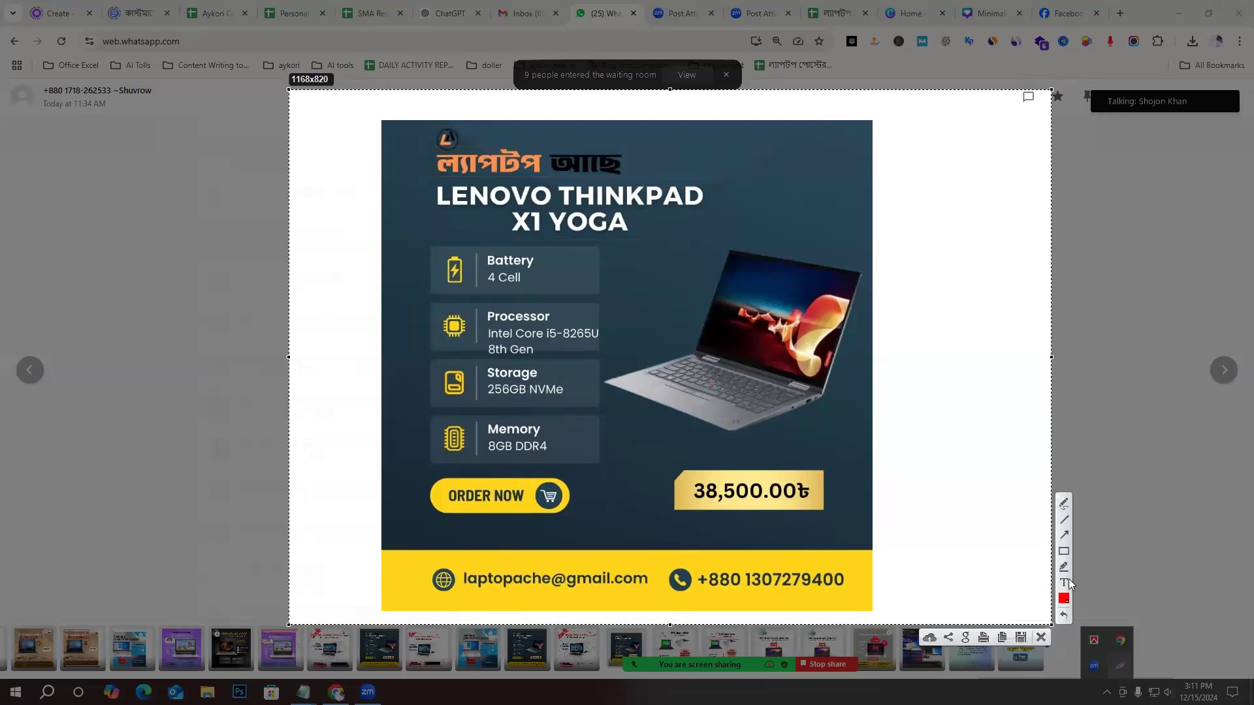
left_click(1063, 552)
mouse_move(551, 143)
left_mouse_down()
mouse_move(561, 162)
mouse_move(646, 177)
mouse_move(690, 152)
left_mouse_up()
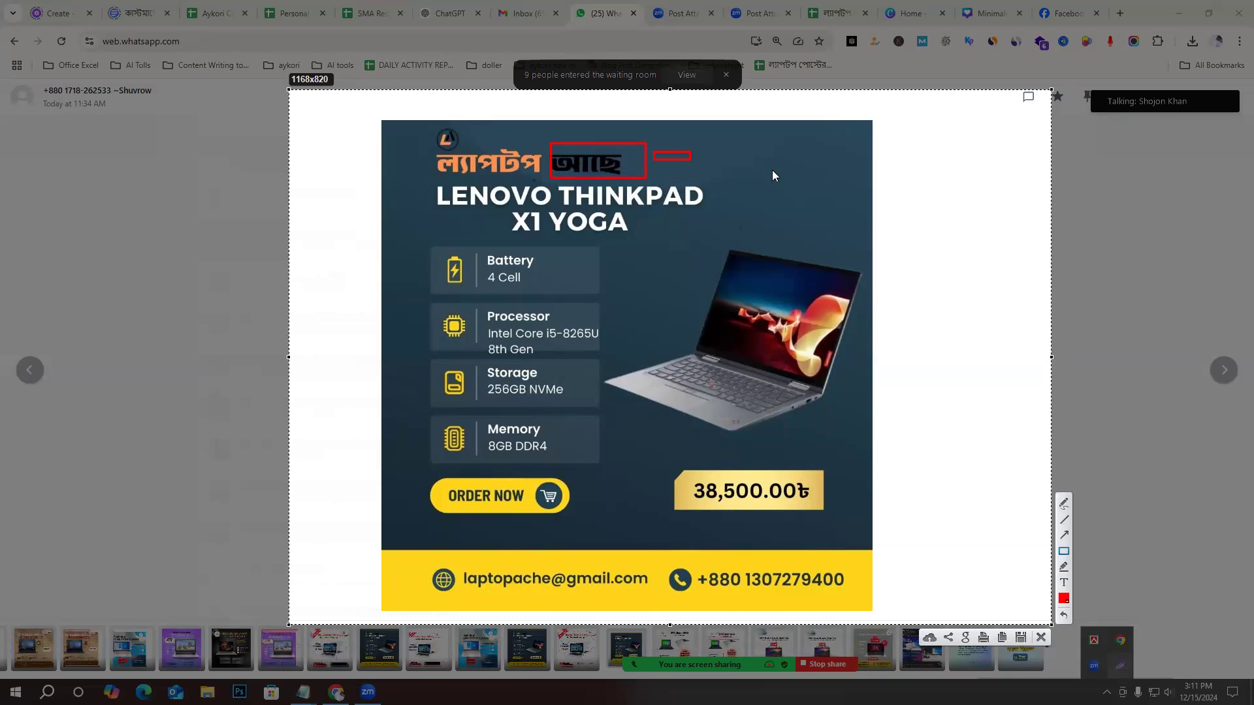
left_click_drag(426, 136, 546, 171)
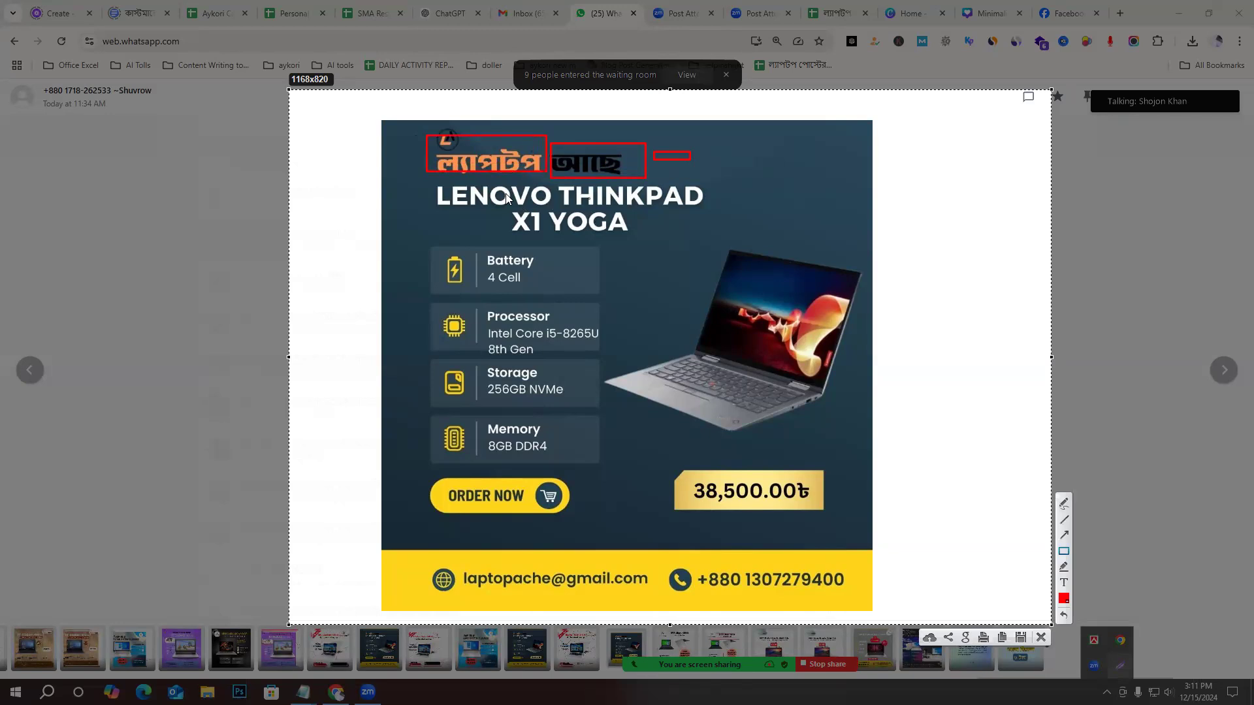
left_click_drag(433, 181, 721, 233)
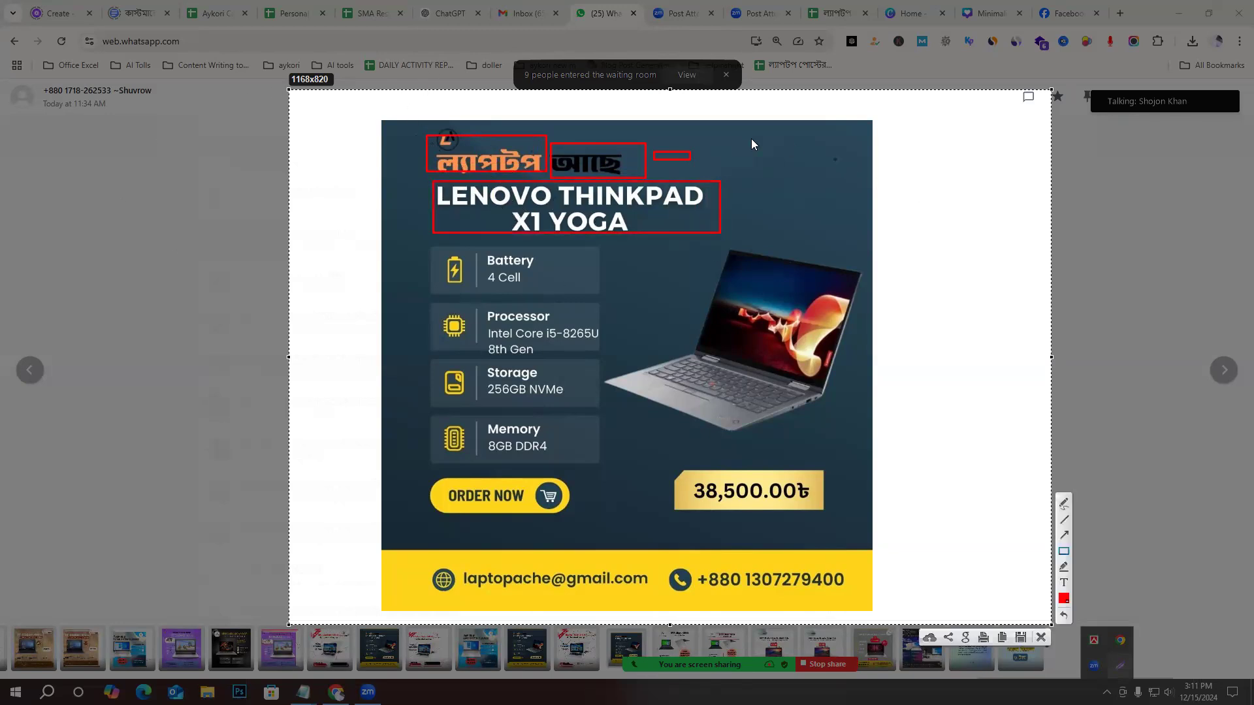
Outline the poster's empty upper corner and the band between brand name and title, discard the capture and close the poster.
left_click_drag(765, 132, 864, 157)
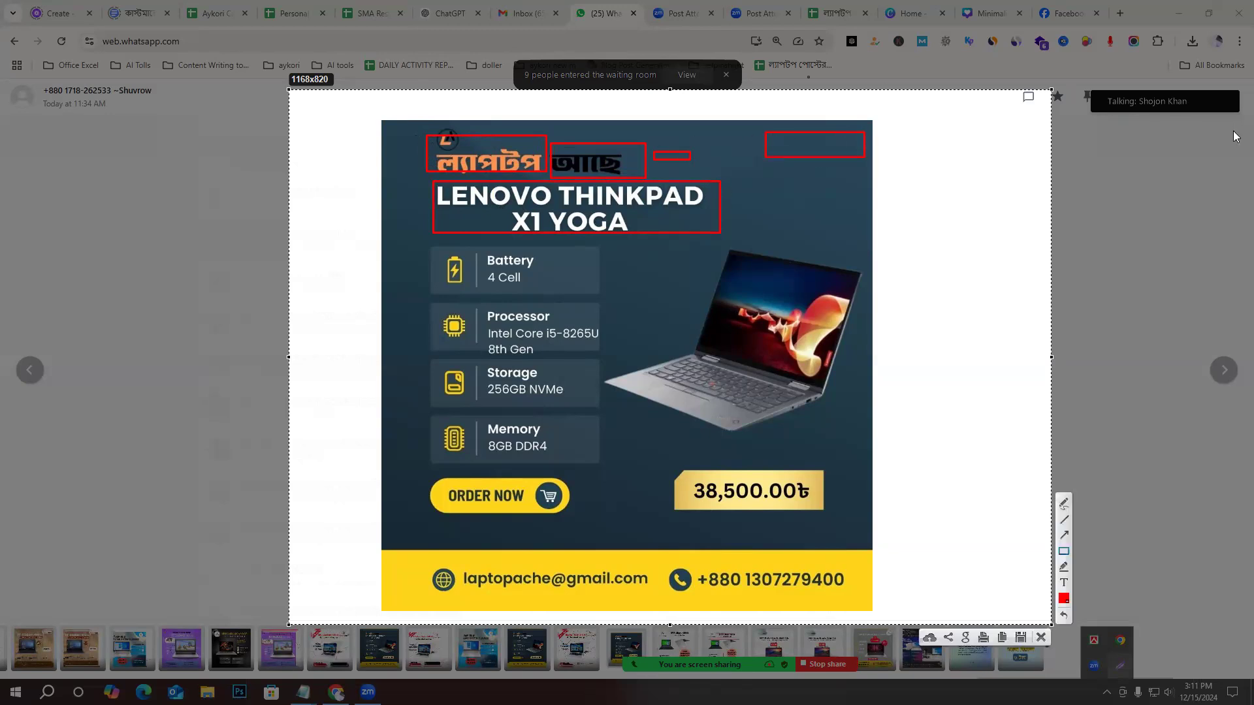
left_click_drag(527, 205, 514, 191)
mouse_move(451, 148)
left_mouse_down()
mouse_move(524, 177)
mouse_move(694, 199)
left_mouse_up()
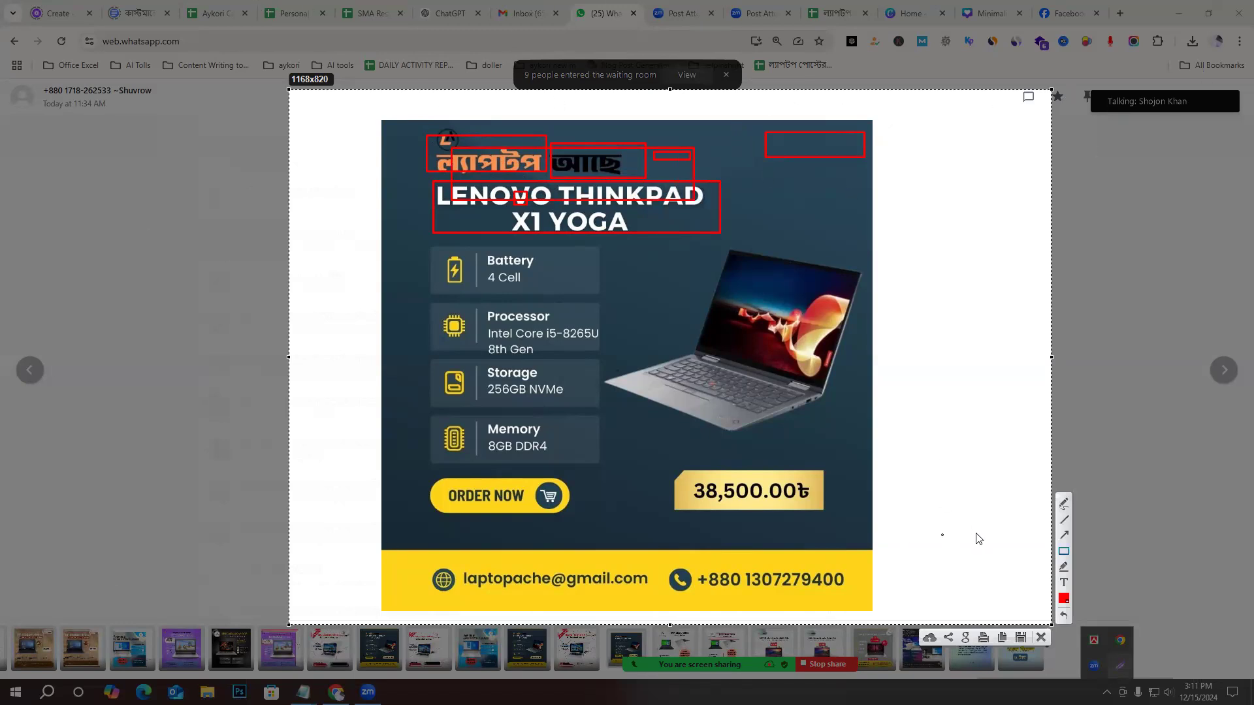
left_click(1042, 638)
left_click(969, 422)
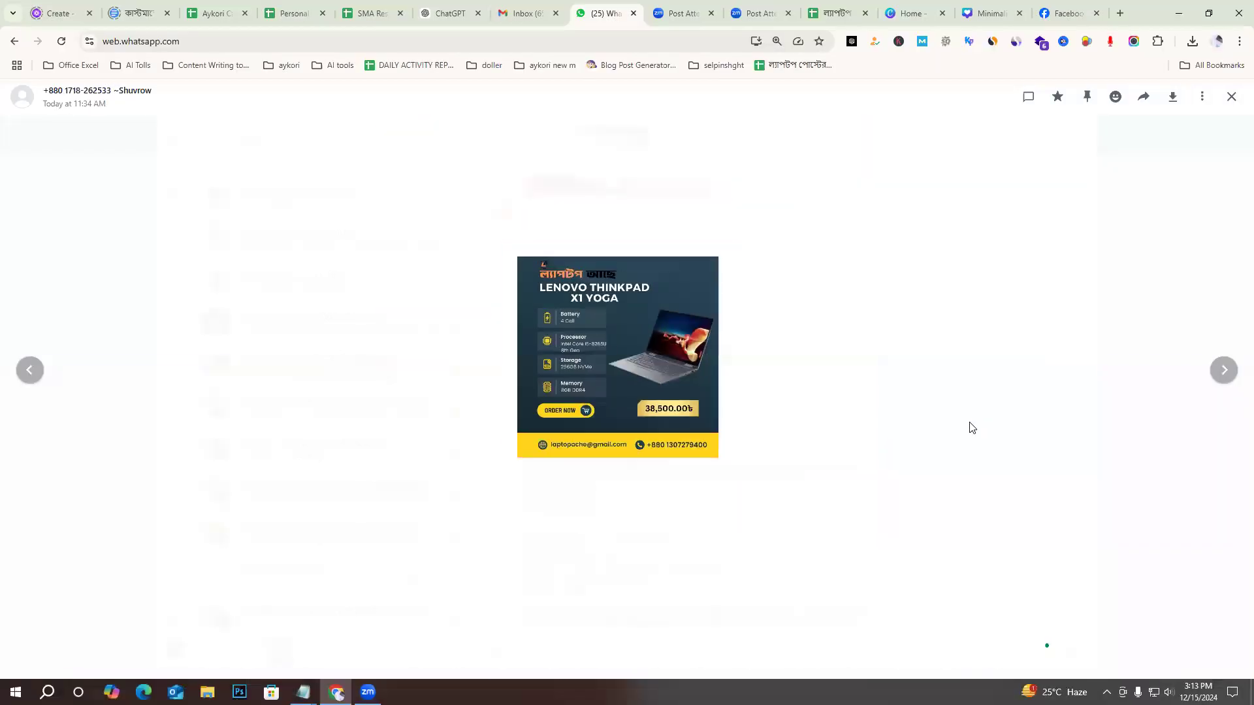
Enlarge the EliteBook Folio 1040 G3 poster from earlier in the chat and capture the area around it.
scroll(819, 448, "up", 5)
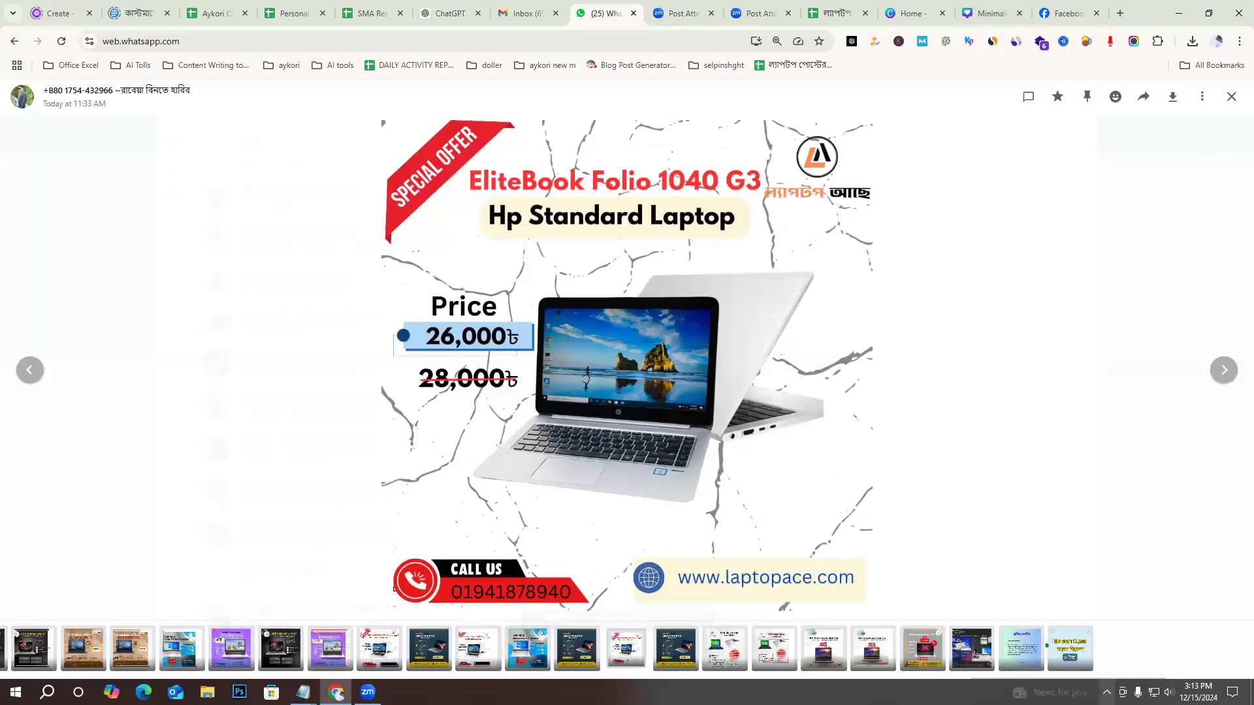
left_click(1106, 693)
key("Print")
mouse_move(362, 98)
left_mouse_down()
mouse_move(873, 610)
mouse_move(951, 615)
left_mouse_up()
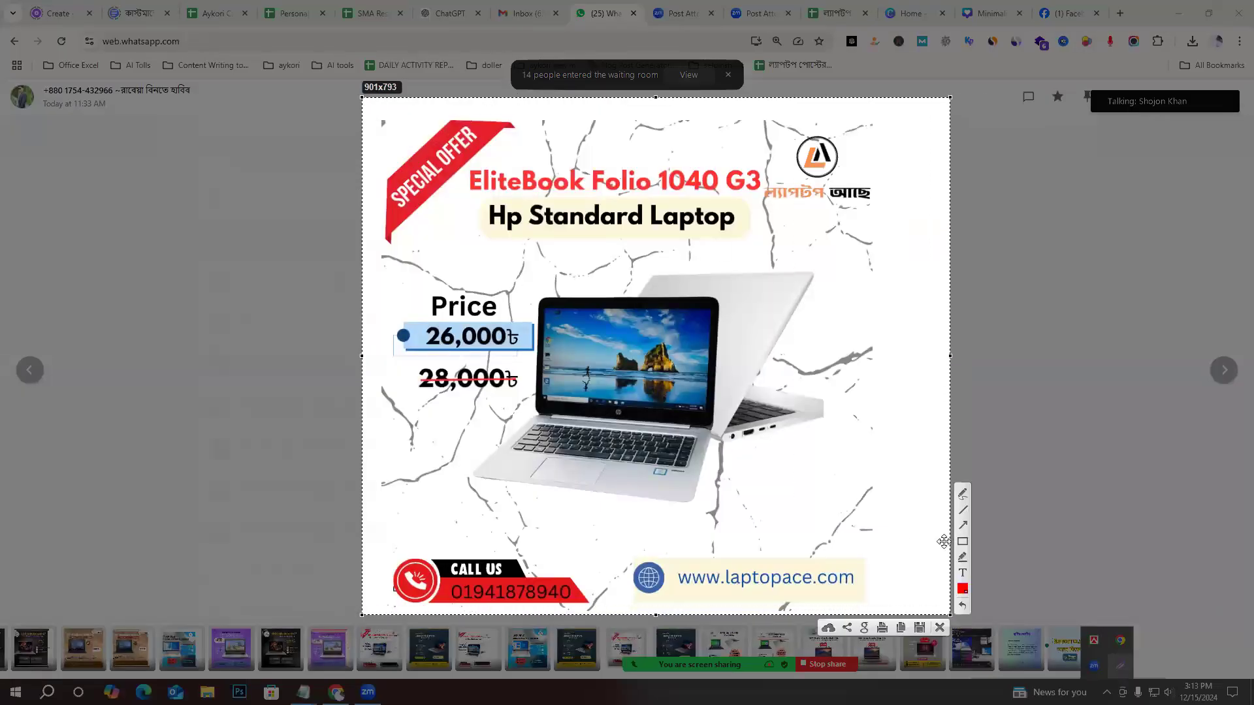
Outline the poster's title block, the logo and a small area below the SPECIAL OFFER ribbon with red rectangles.
mouse_move(472, 158)
left_mouse_down()
mouse_move(581, 203)
mouse_move(737, 233)
mouse_move(771, 260)
mouse_move(760, 249)
left_mouse_up()
mouse_move(764, 116)
left_mouse_down()
mouse_move(828, 155)
mouse_move(876, 224)
left_mouse_up()
left_click_drag(387, 282, 421, 255)
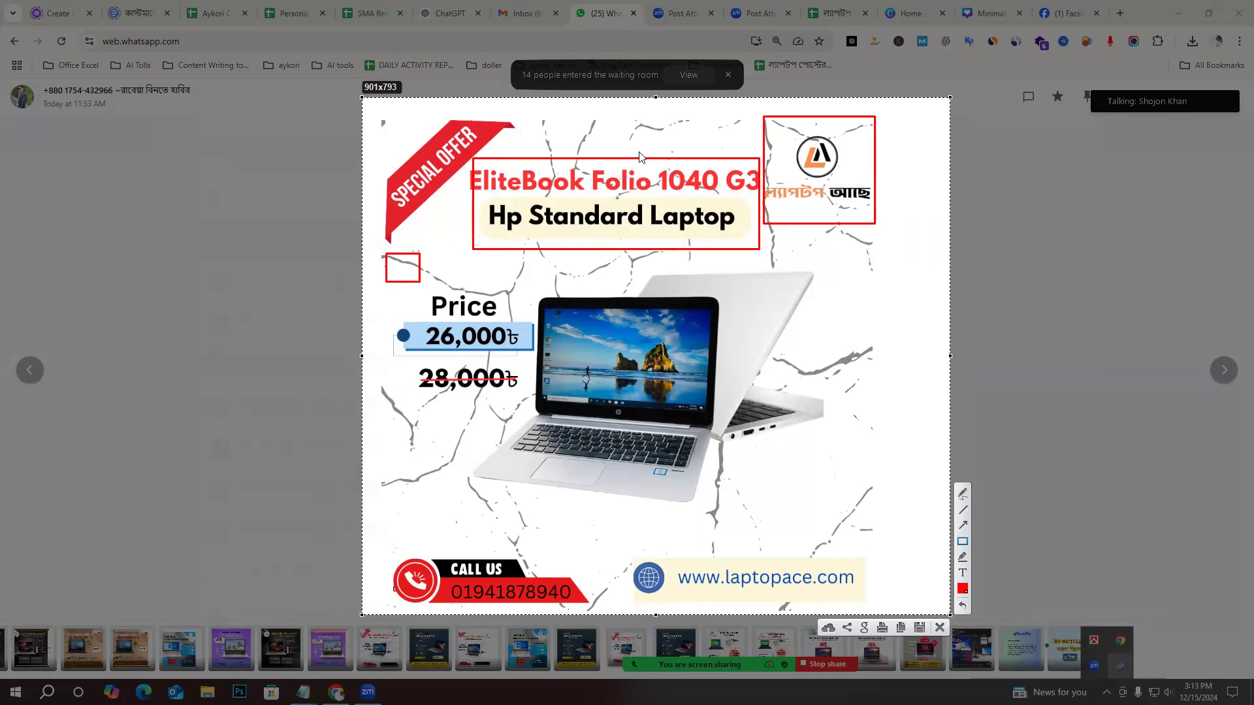
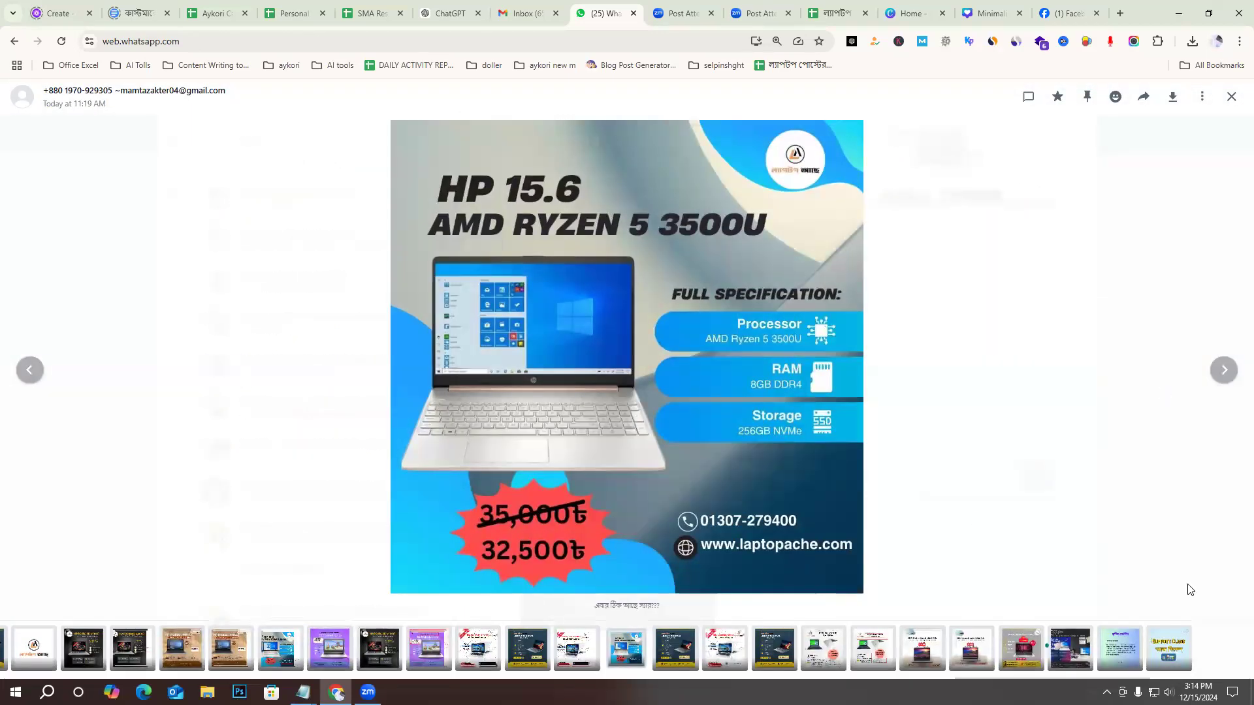
Capture the area around the HP 15.6 poster and mark a red arrow beneath the laptop and a rectangle around the specifications.
left_click(1107, 692)
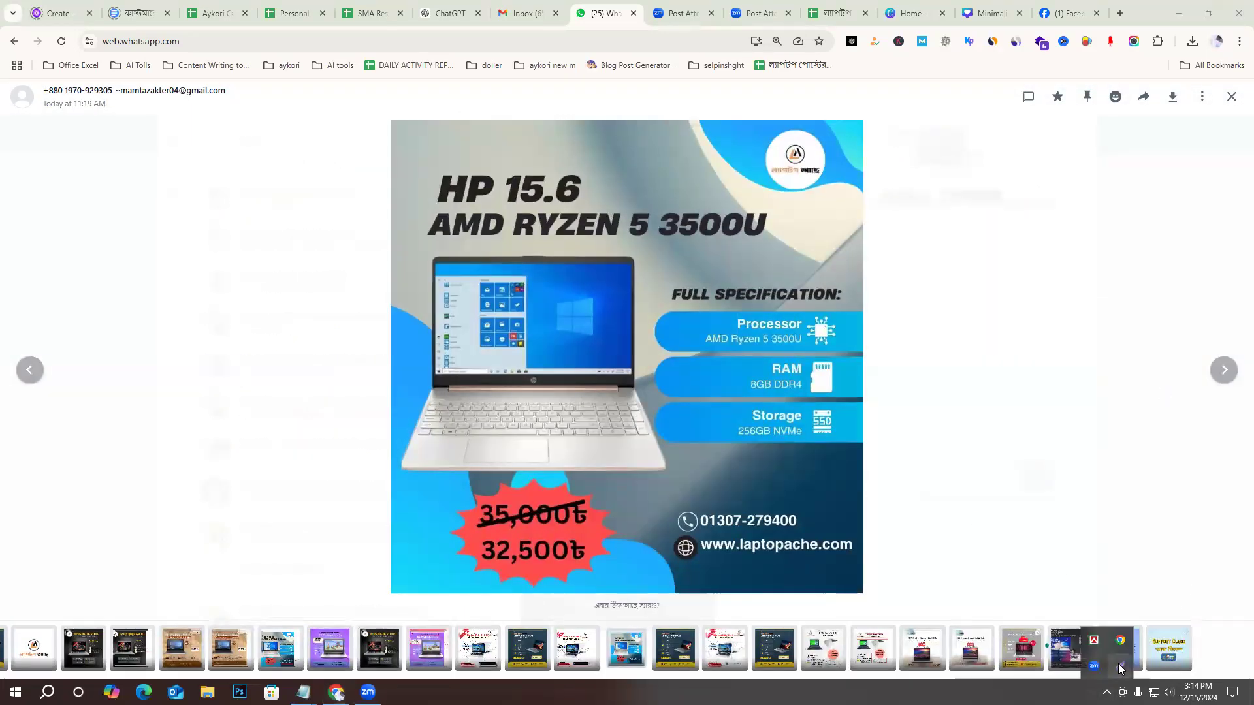
left_click(1120, 666)
left_click_drag(941, 609, 946, 607)
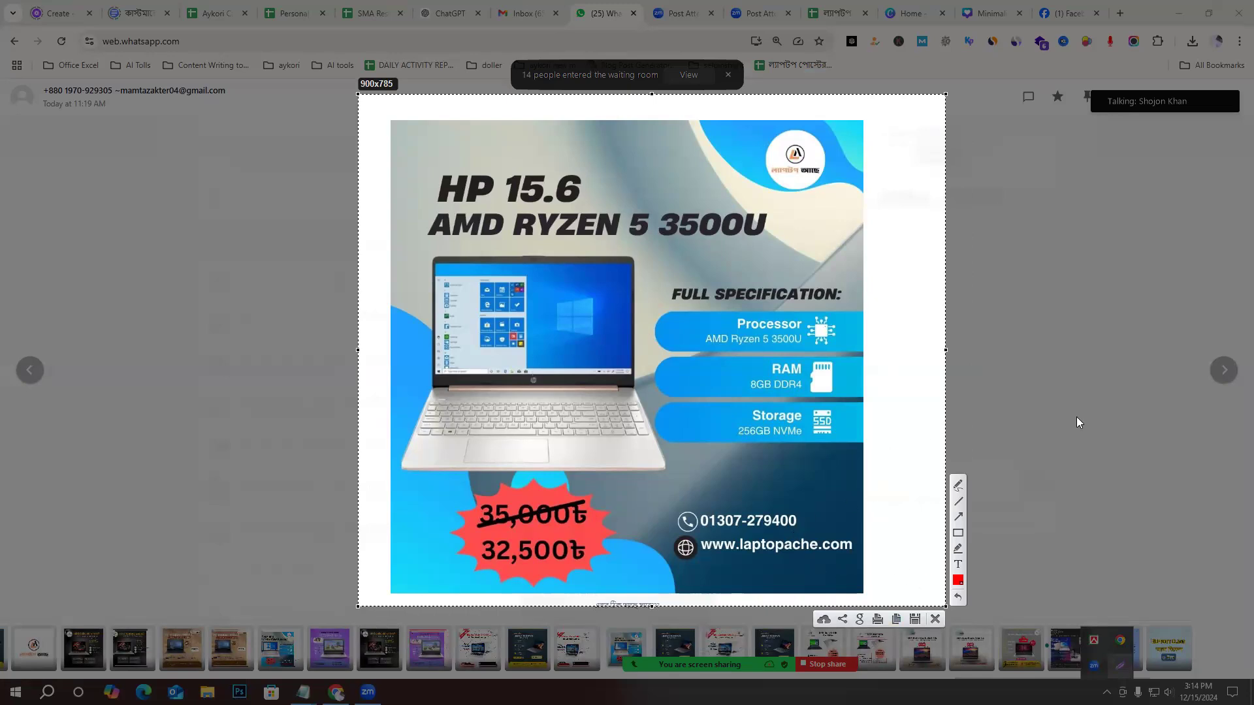
left_click(958, 518)
left_click_drag(557, 479, 665, 487)
mouse_move(678, 298)
left_mouse_down()
mouse_move(912, 465)
mouse_move(852, 470)
left_mouse_up()
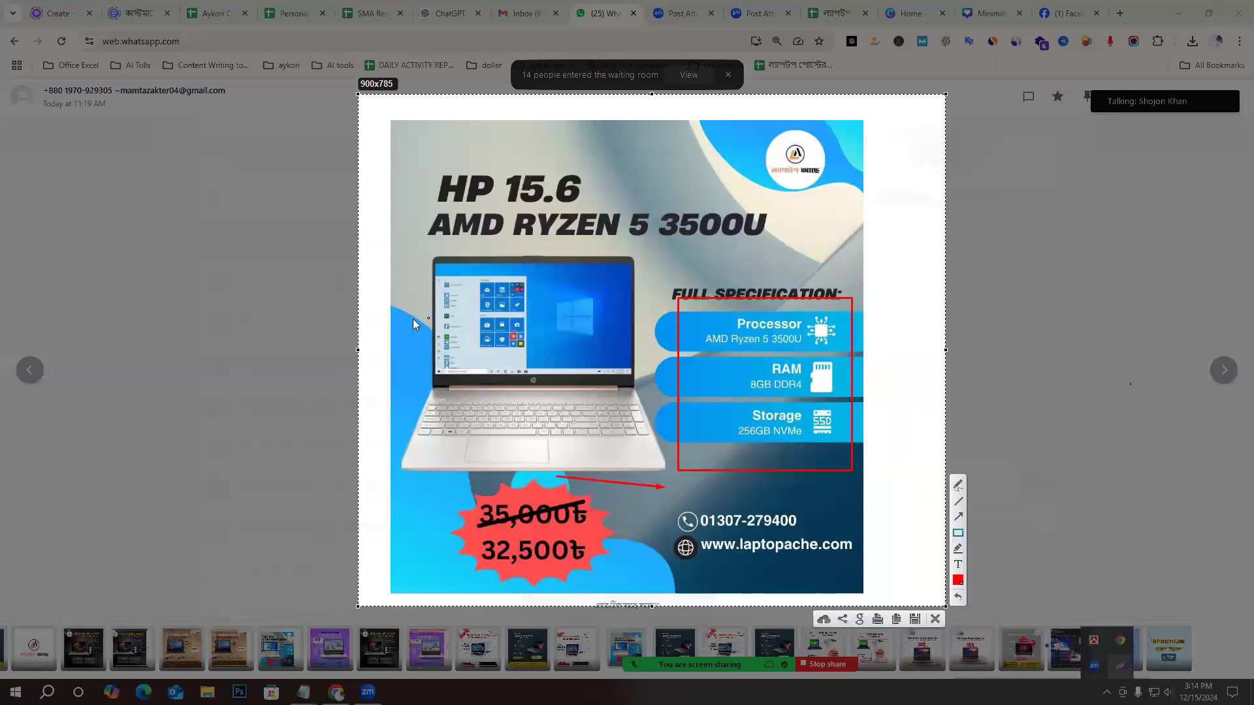
Outline the spaces beside the laptop, price badge, specification text, footer and logo and above the title with small red rectangles.
left_click_drag(402, 277, 408, 331)
left_click_drag(661, 578, 707, 571)
left_click_drag(705, 379, 695, 416)
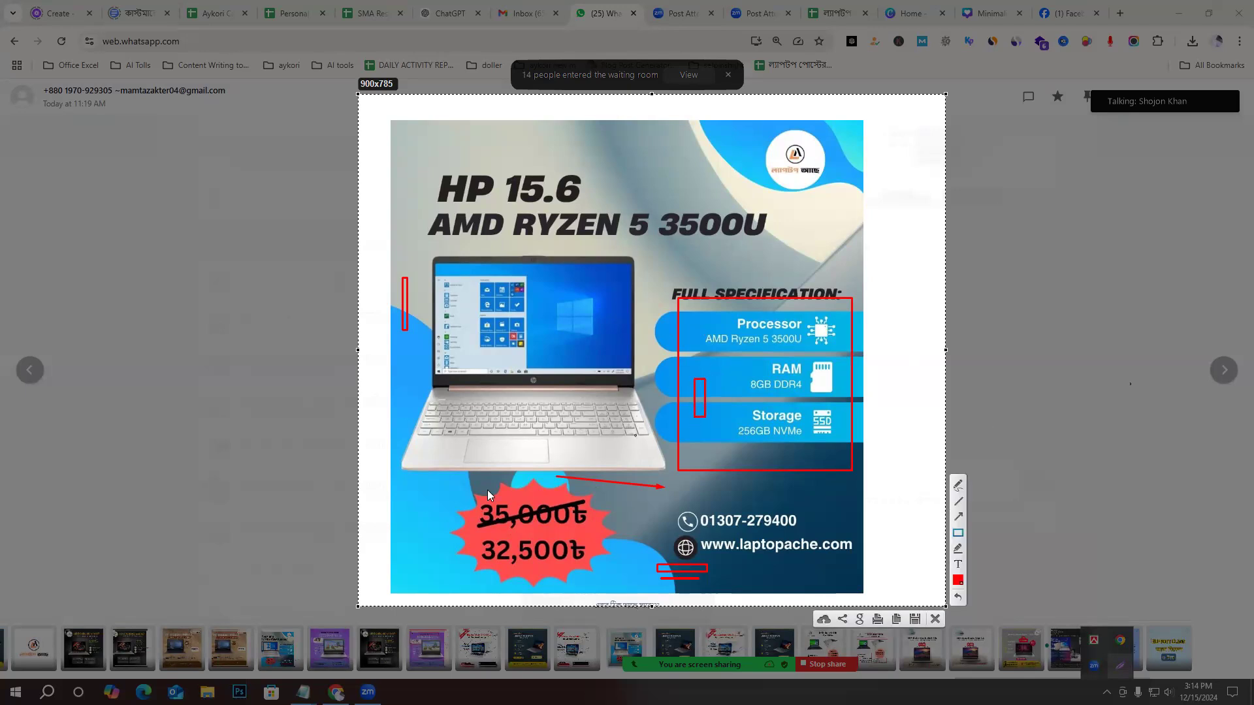
left_click_drag(428, 491, 416, 521)
left_click_drag(741, 134, 774, 145)
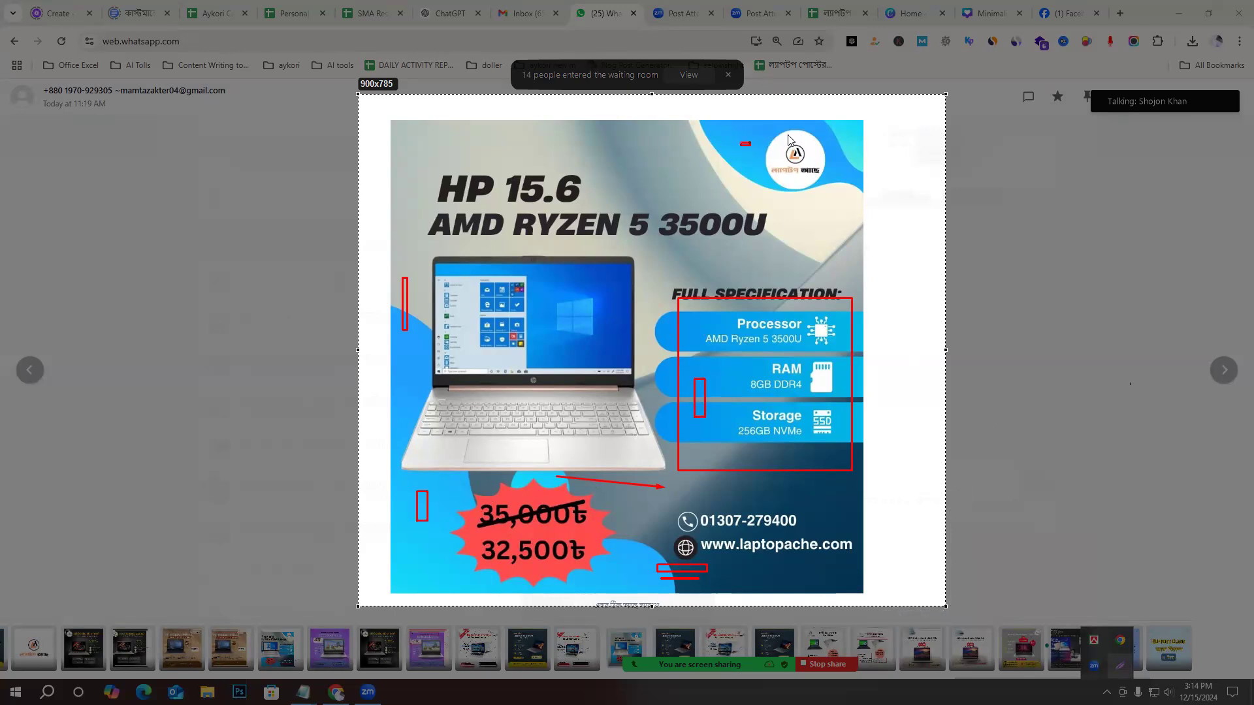
left_click_drag(413, 158, 487, 139)
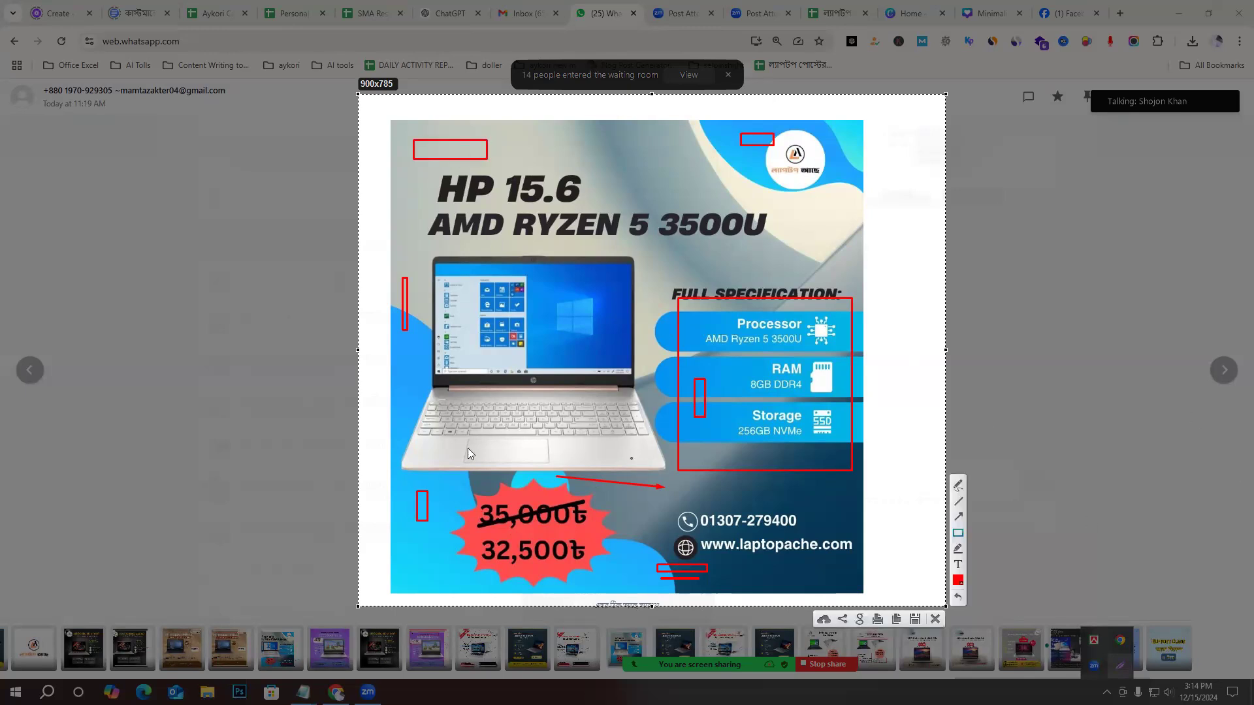
Outline the price text and the strip beneath the laptop, discard the capture and close the poster.
left_click_drag(481, 500, 632, 580)
left_click_drag(552, 477, 673, 487)
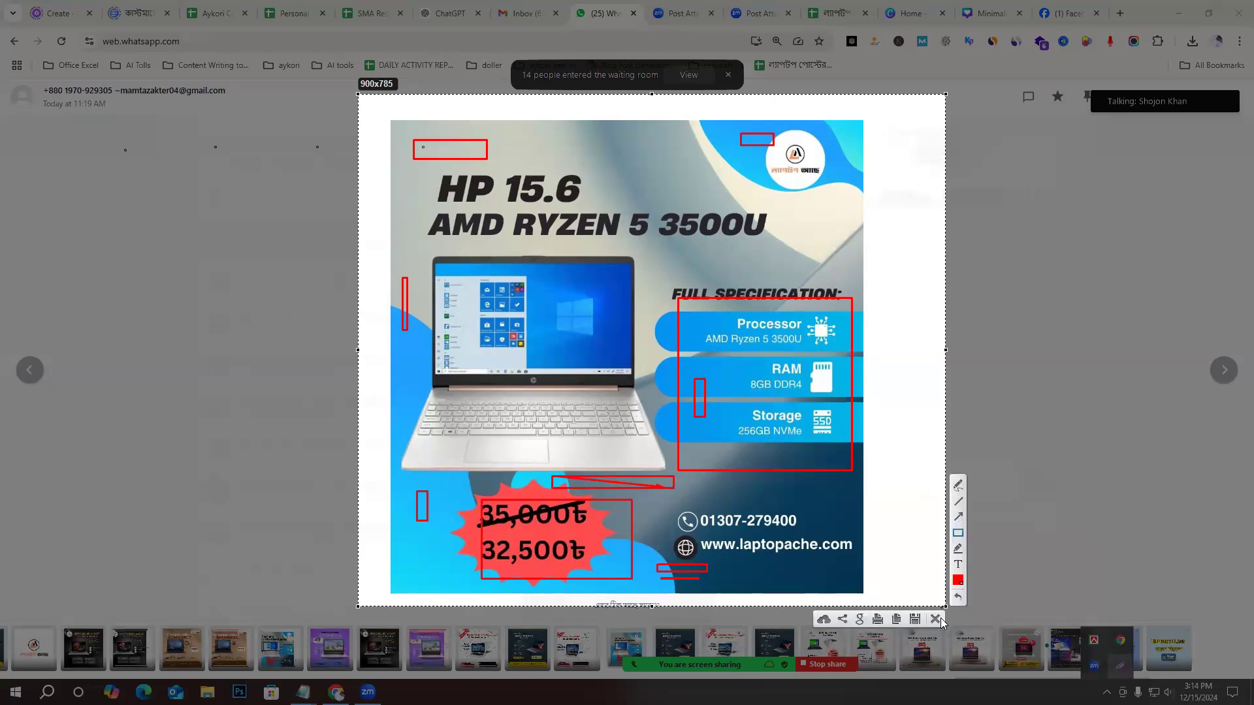
key("Escape")
key("Escape")
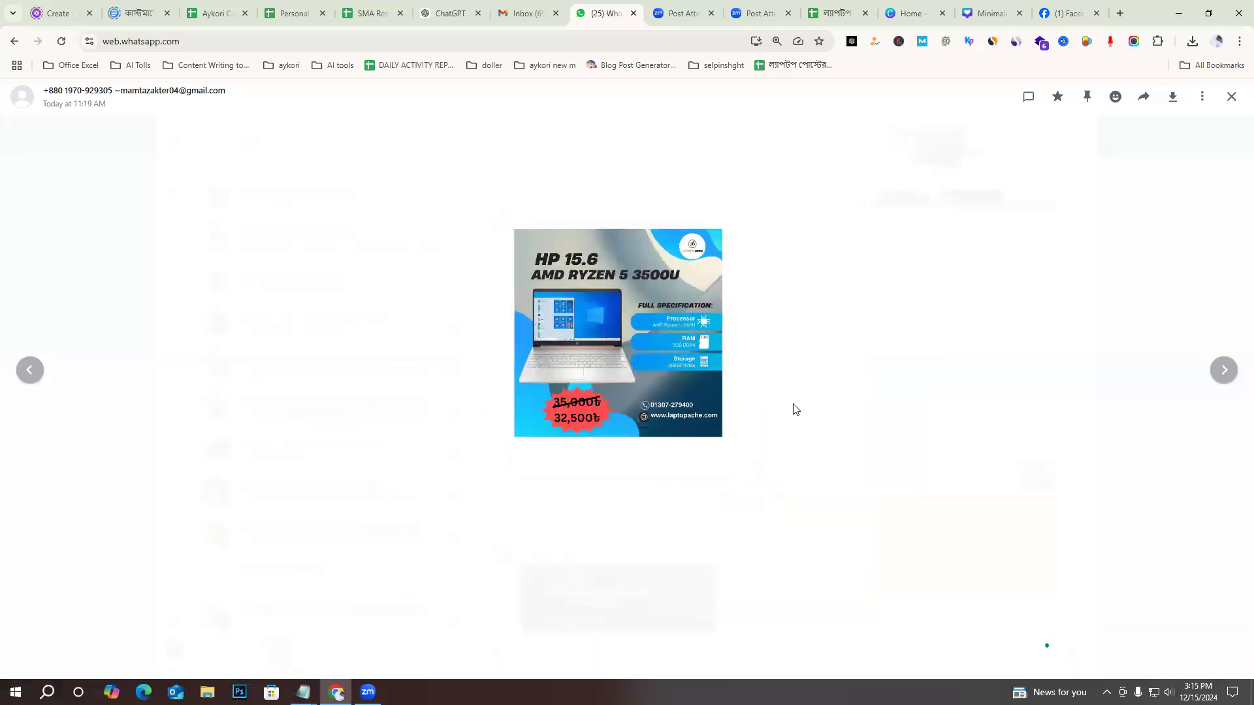
Enlarge the marked-up HP ProBook 430 G5 poster from earlier in the chat and capture the area around it.
scroll(747, 443, "up", 15)
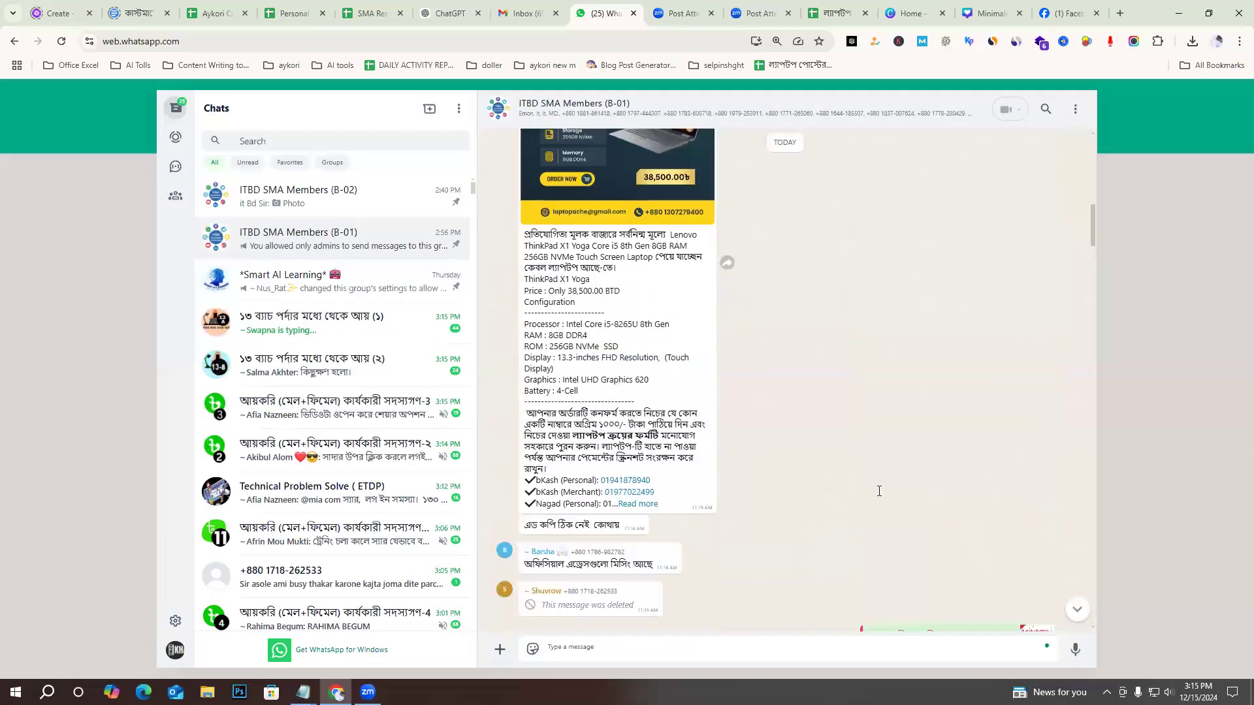
scroll(984, 455, "up", 3)
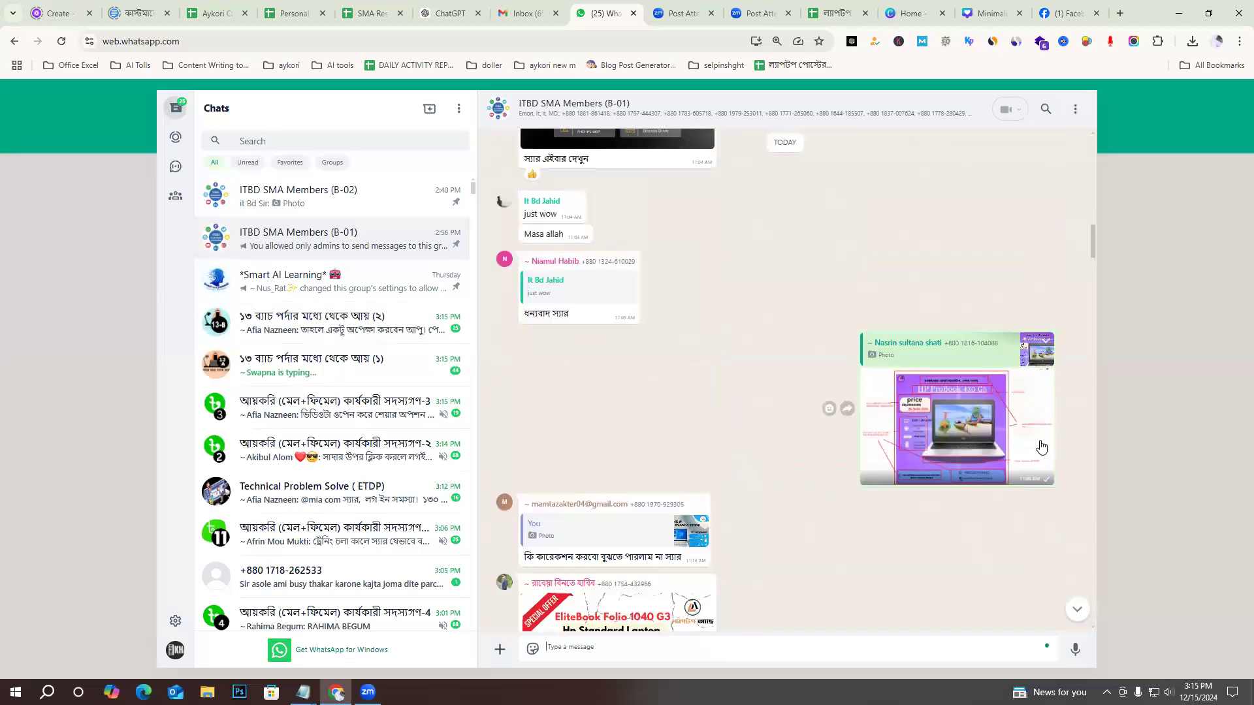
left_click(979, 424)
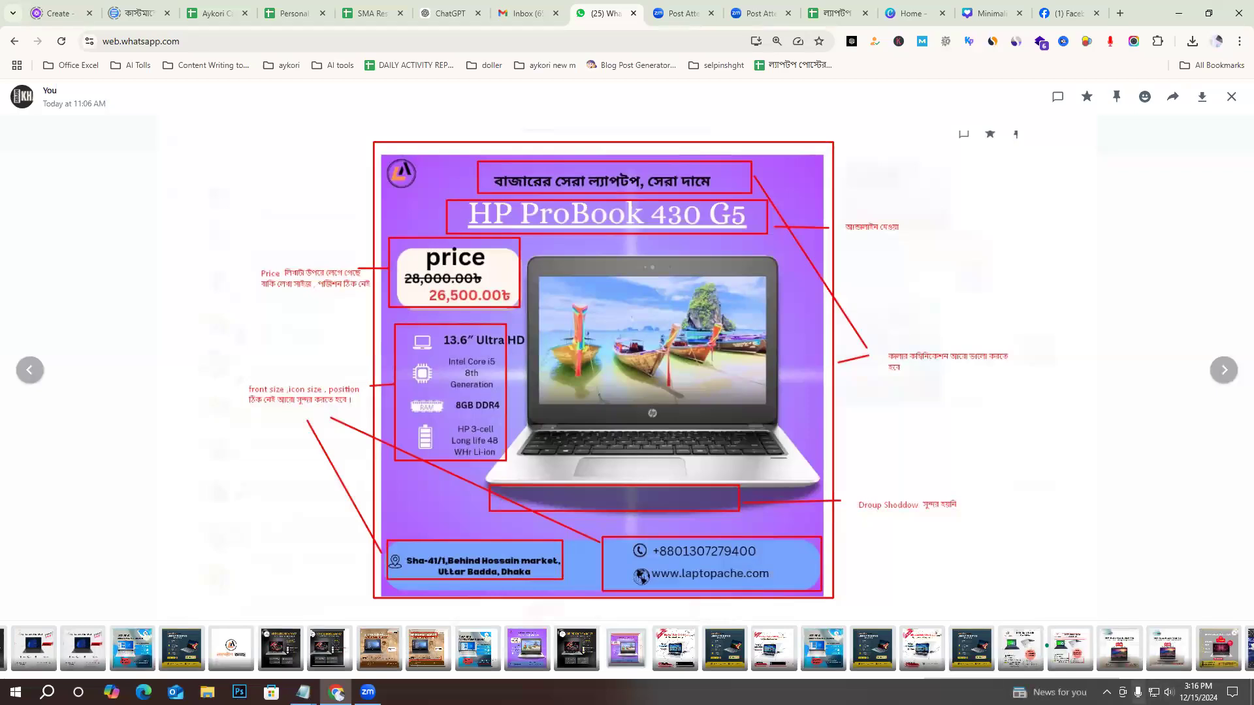
left_click(1108, 687)
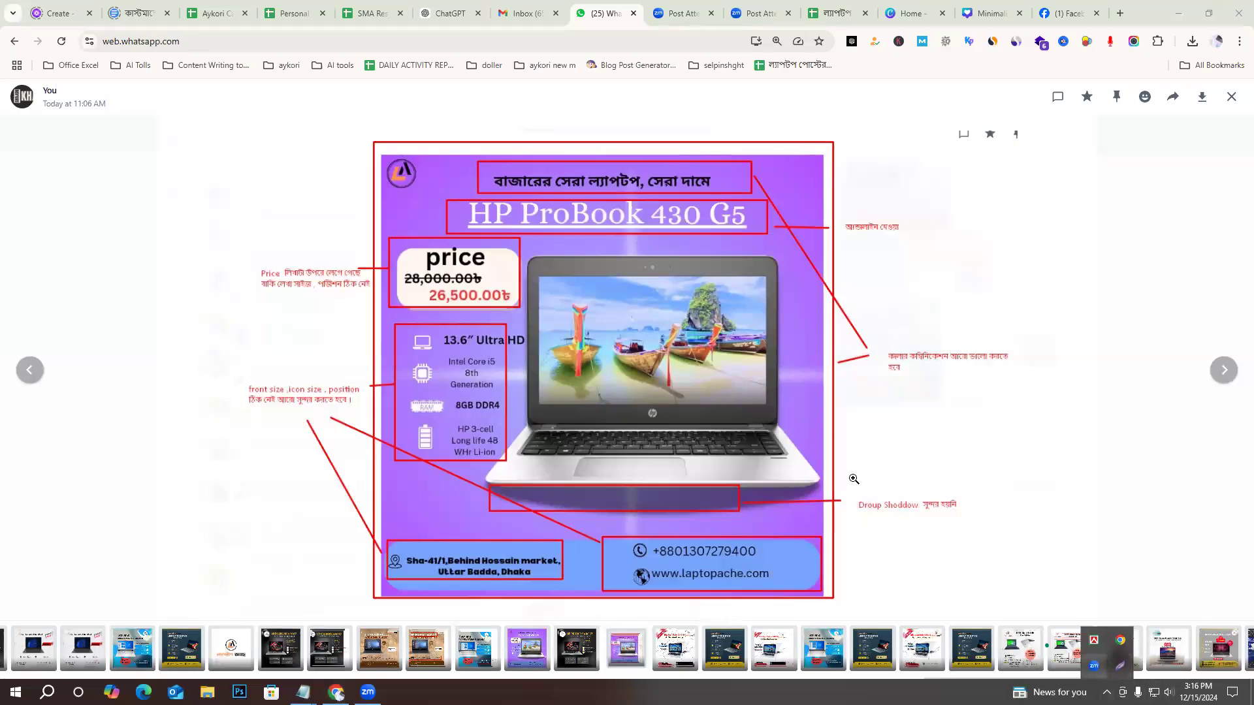
left_click(1120, 667)
left_click_drag(899, 629, 929, 636)
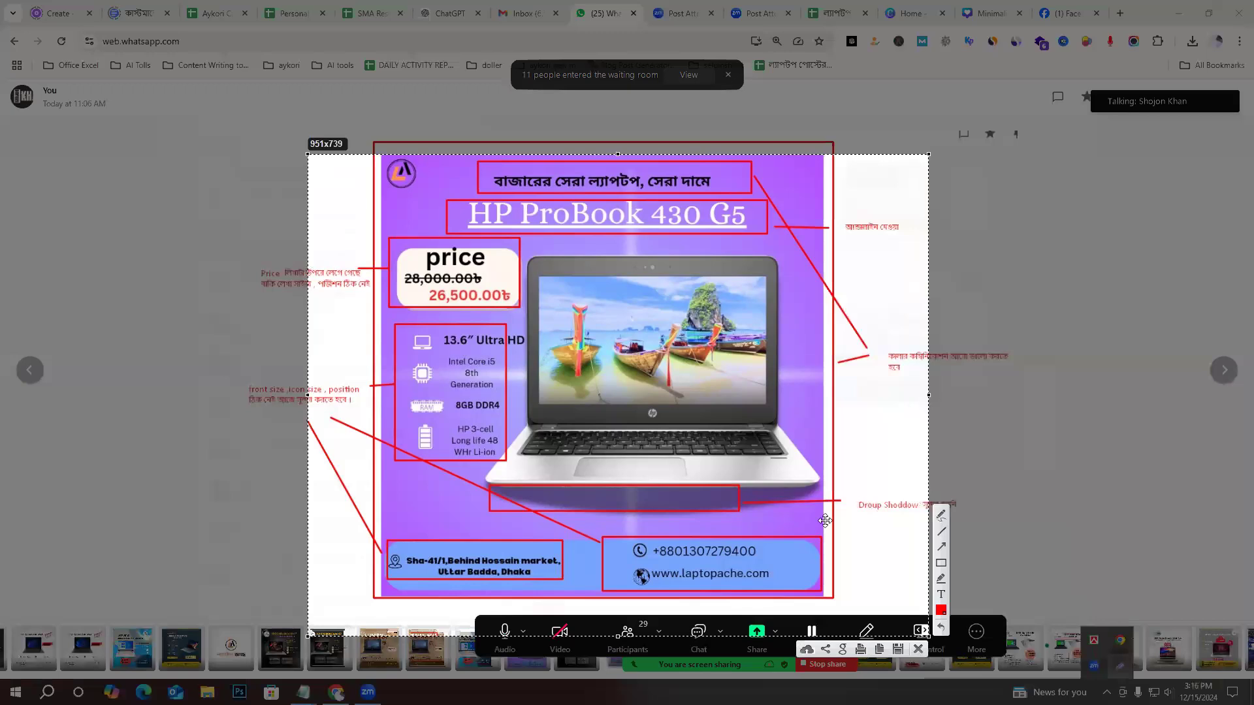
Draw a vertical red line along the start of the specification texts and horizontal lines under the first two entries.
left_click(941, 531)
left_click_drag(445, 337, 446, 474)
left_click_drag(444, 351, 520, 346)
left_click_drag(444, 382, 518, 380)
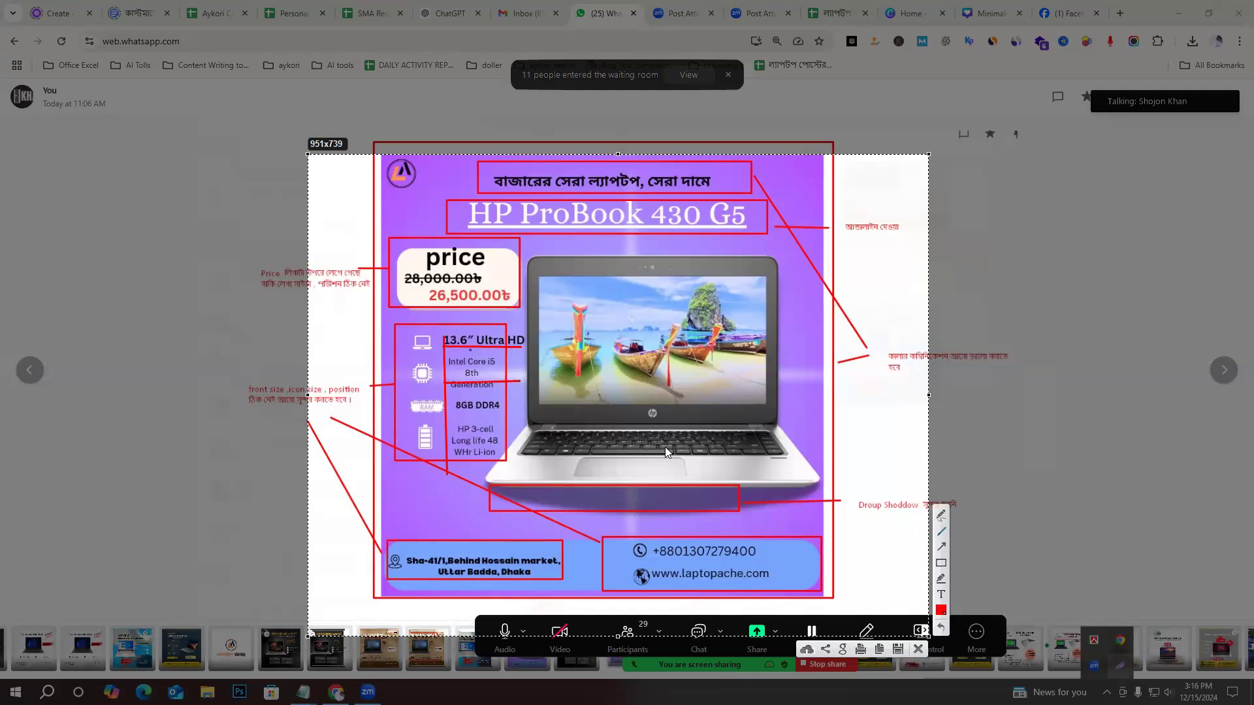
Outline the gaps between the specification icons with small red rectangles.
left_click_drag(424, 353, 432, 360)
left_click_drag(406, 350, 422, 361)
mouse_move(404, 385)
left_mouse_down()
mouse_move(440, 399)
mouse_move(439, 422)
left_mouse_up()
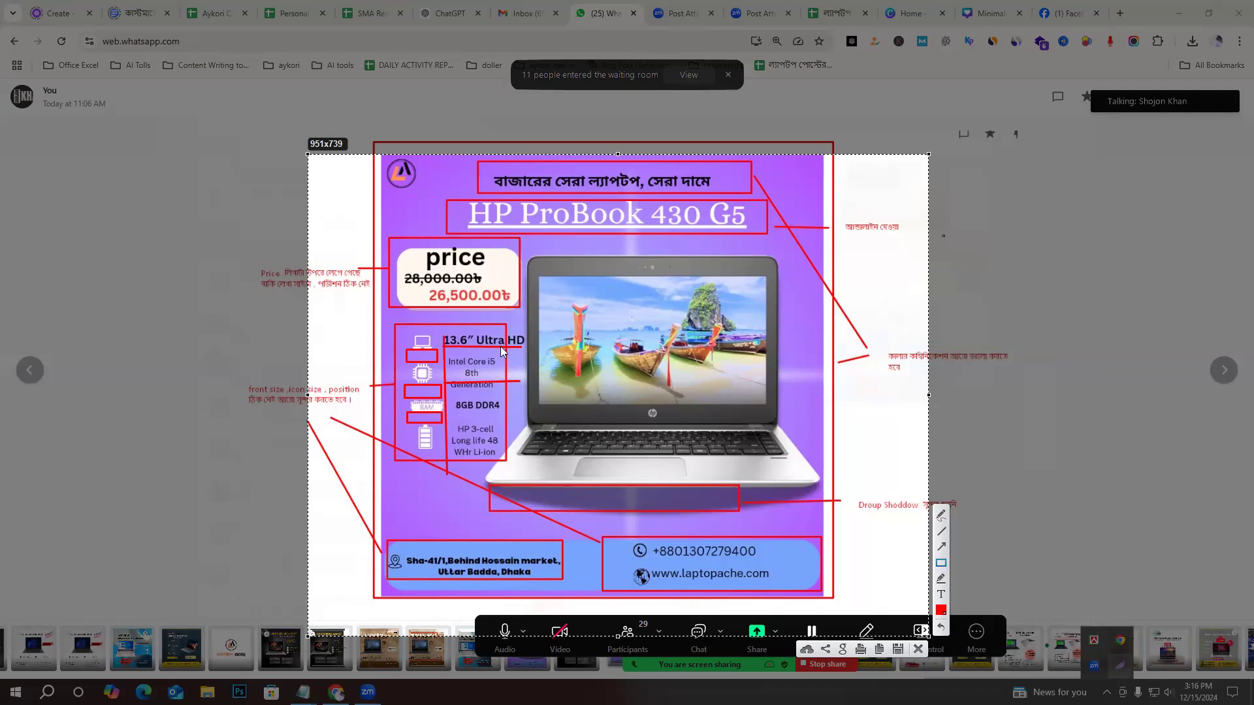
Outline parts of the title's underline, the band below it, the tagline and the empty space beside the tagline with red rectangles.
left_click_drag(493, 226, 537, 229)
mouse_move(564, 232)
left_mouse_down()
mouse_move(678, 217)
mouse_move(663, 244)
left_mouse_up()
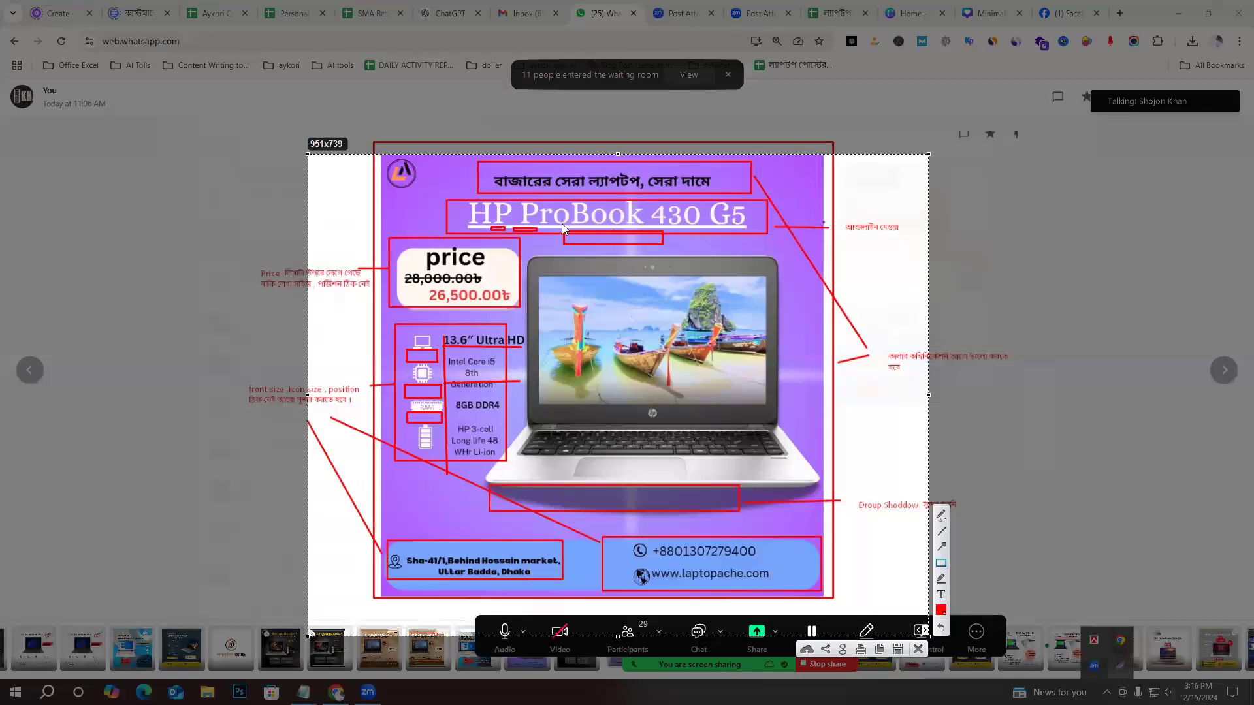
mouse_move(482, 168)
left_mouse_down()
mouse_move(644, 196)
mouse_move(748, 190)
mouse_move(733, 193)
left_mouse_up()
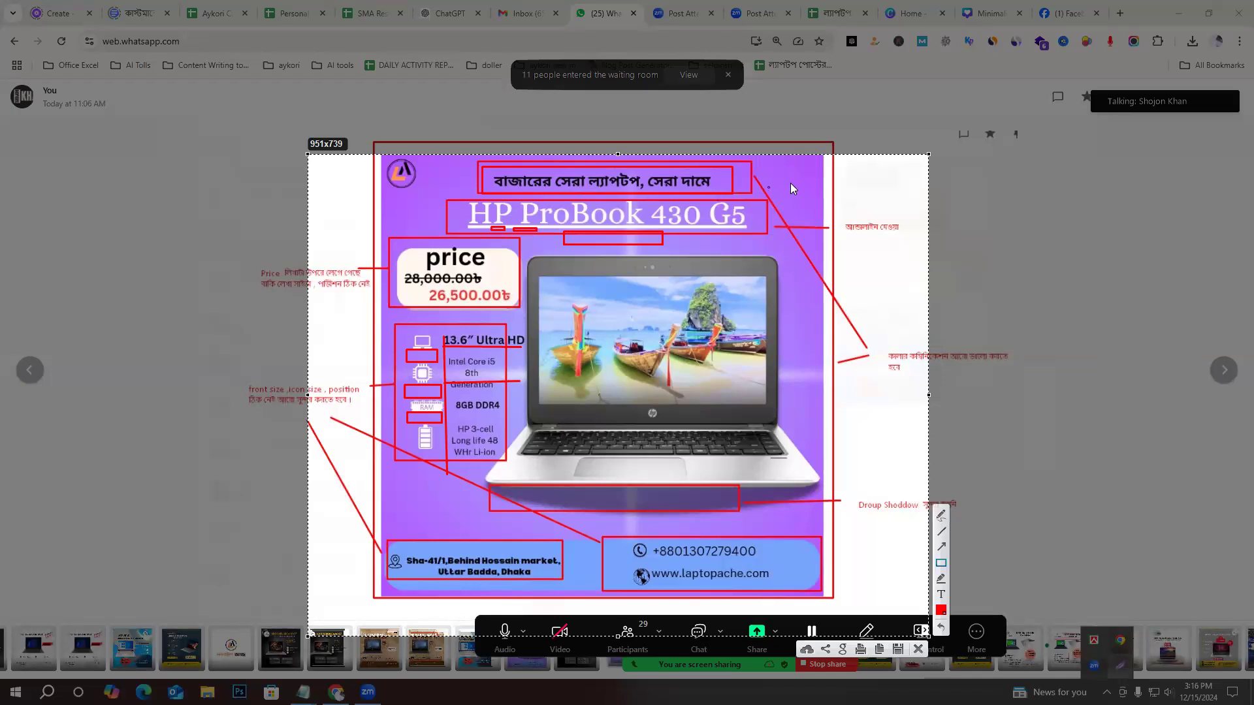
left_click_drag(752, 194, 797, 188)
left_click_drag(816, 161, 802, 227)
Outline the address and contact details in the poster's footer with red rectangles, discard the capture and close the poster.
left_click_drag(407, 553, 547, 580)
left_click_drag(655, 544, 768, 581)
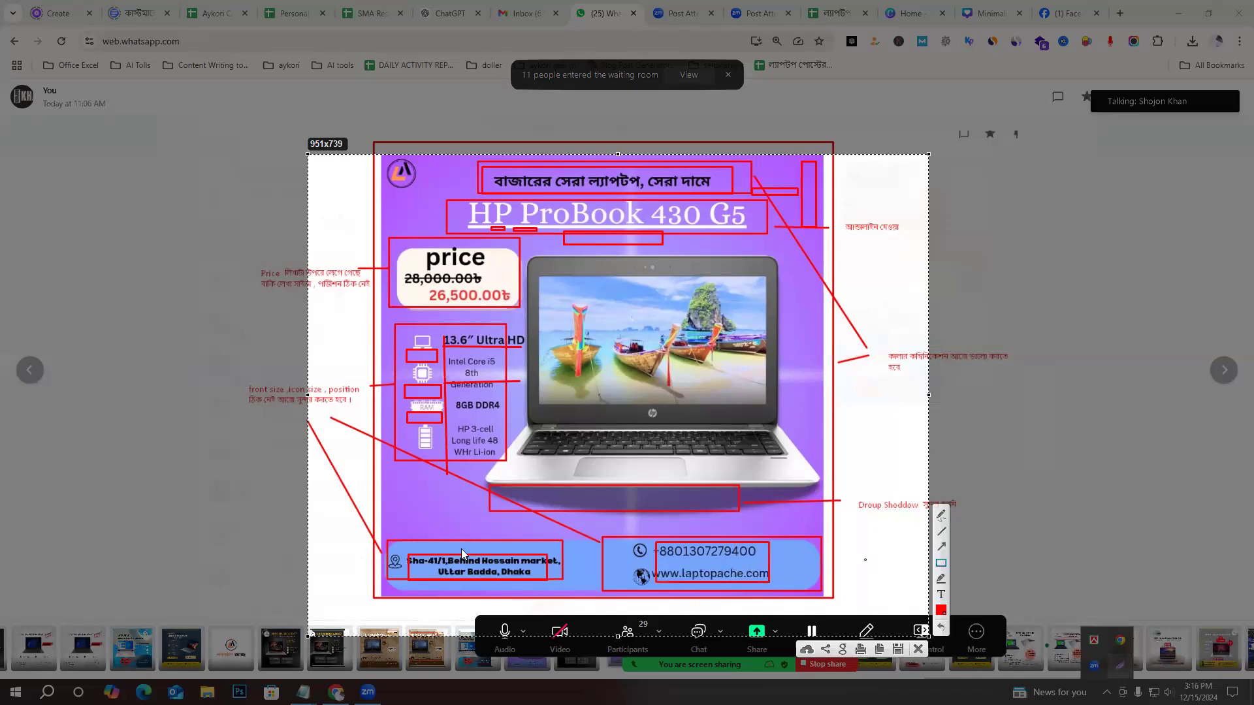
mouse_move(397, 550)
left_mouse_down()
mouse_move(488, 584)
mouse_move(794, 591)
left_mouse_up()
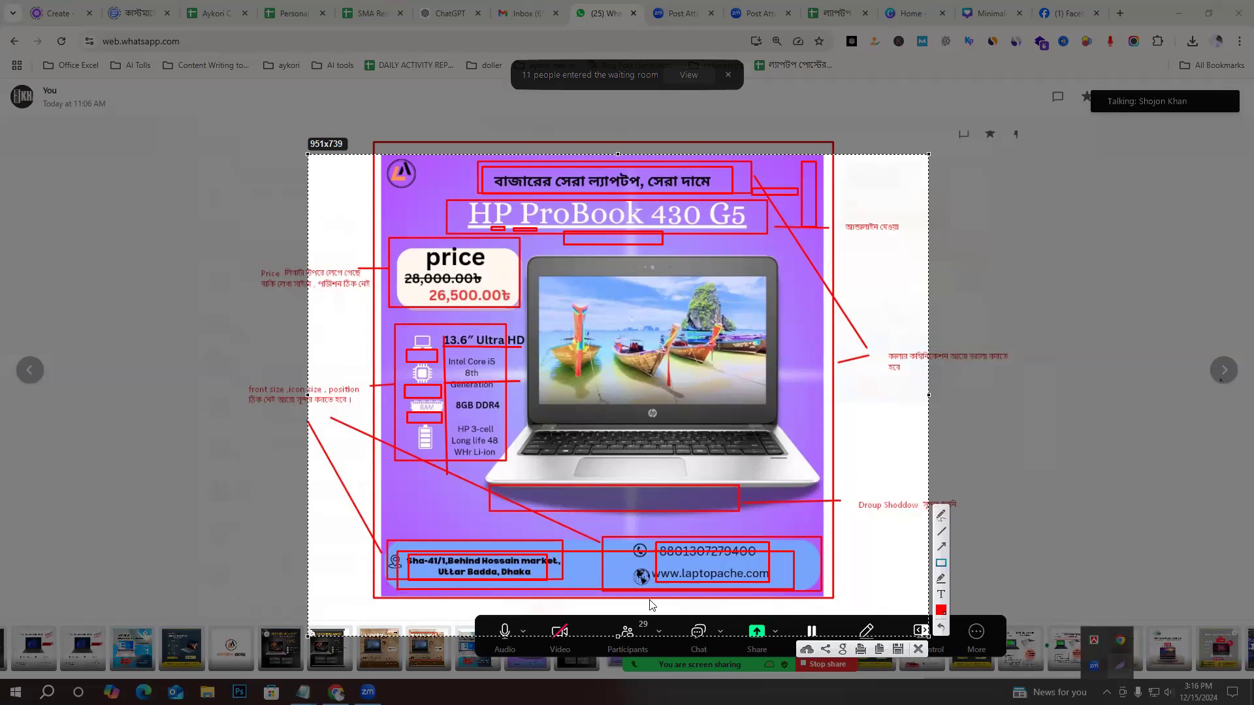
left_click_drag(486, 553, 569, 583)
key("Escape")
key("Escape")
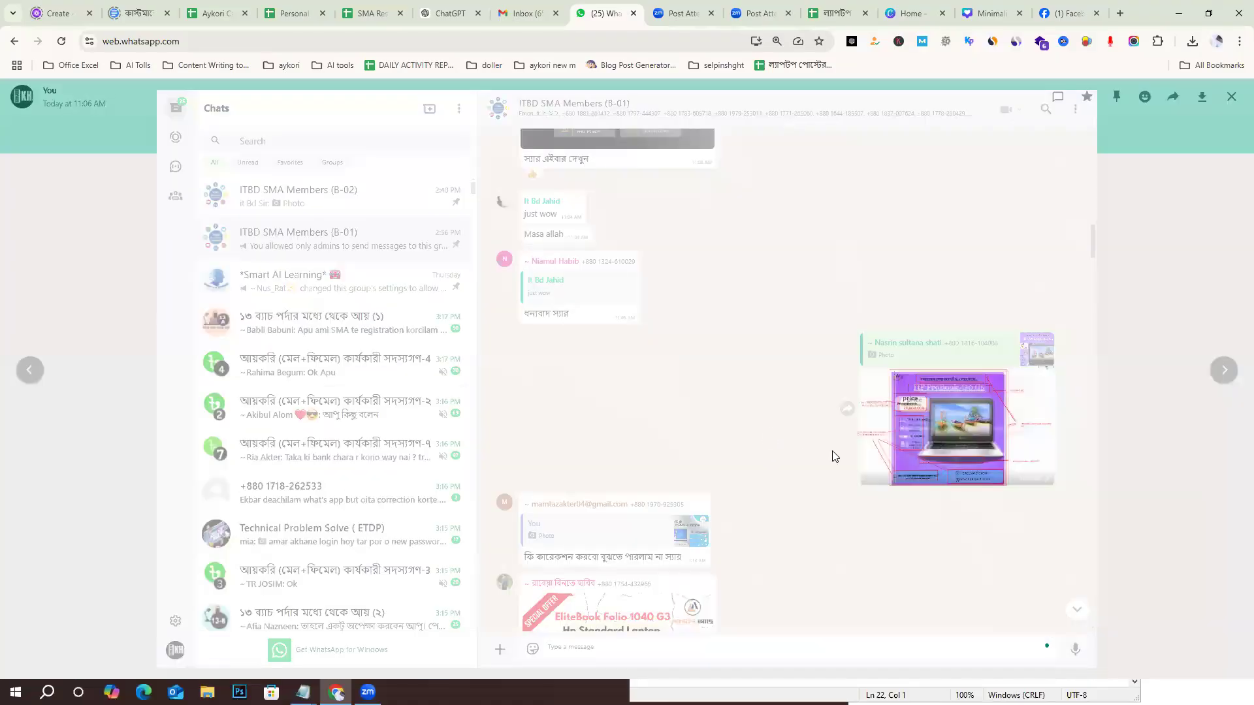
Find the HP ProBook 440 G5 poster earlier in the group chat and enlarge it.
scroll(949, 455, "up", 7)
scroll(880, 454, "down", 16)
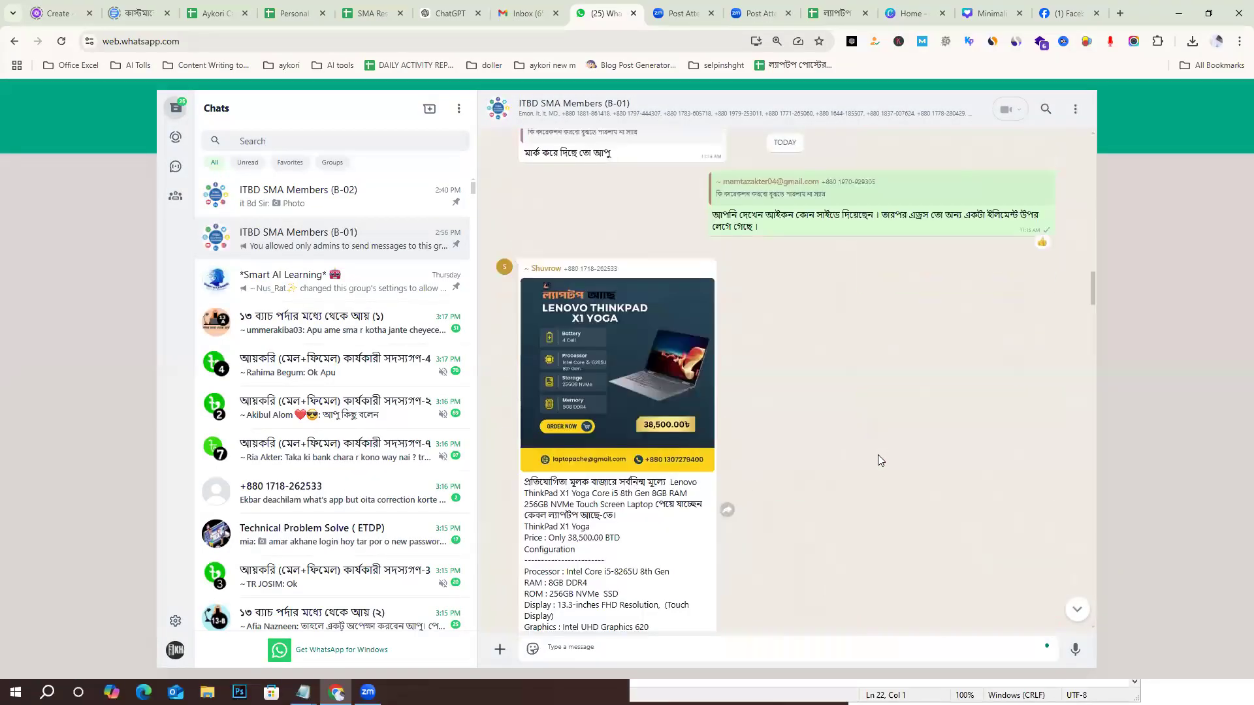
scroll(875, 456, "up", 8)
scroll(833, 476, "up", 10)
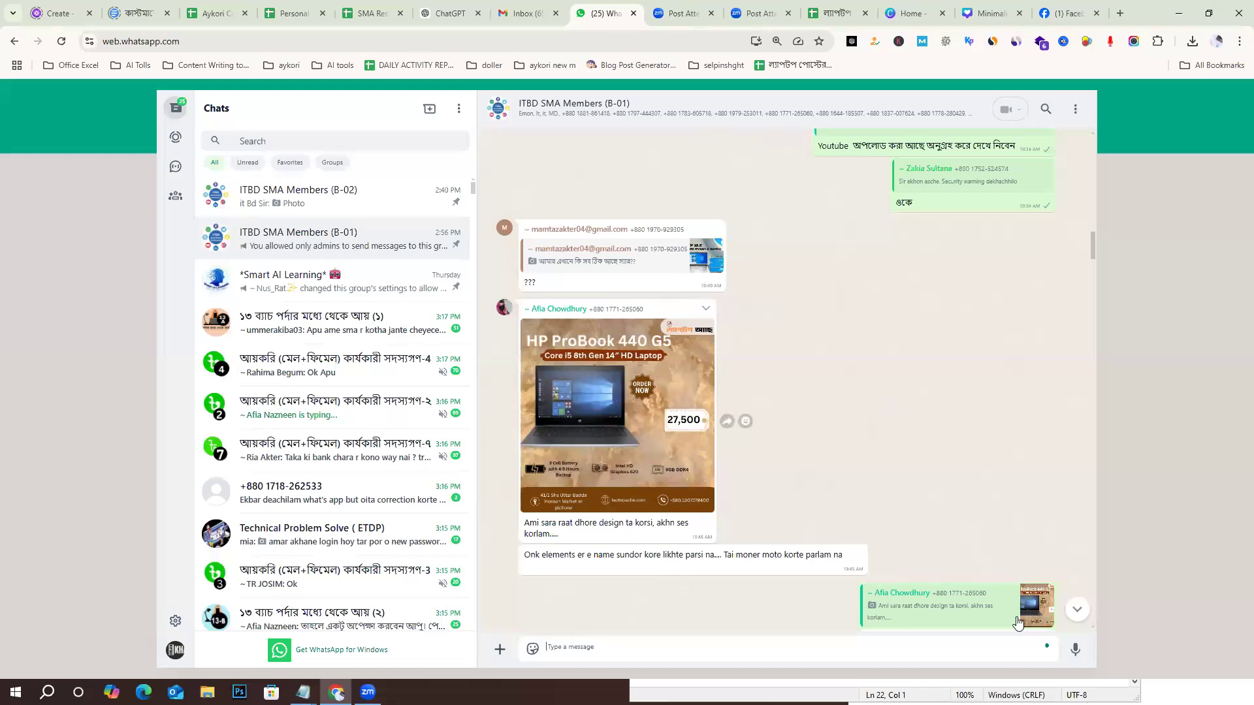
scroll(630, 442, "down", 1)
left_click(631, 442)
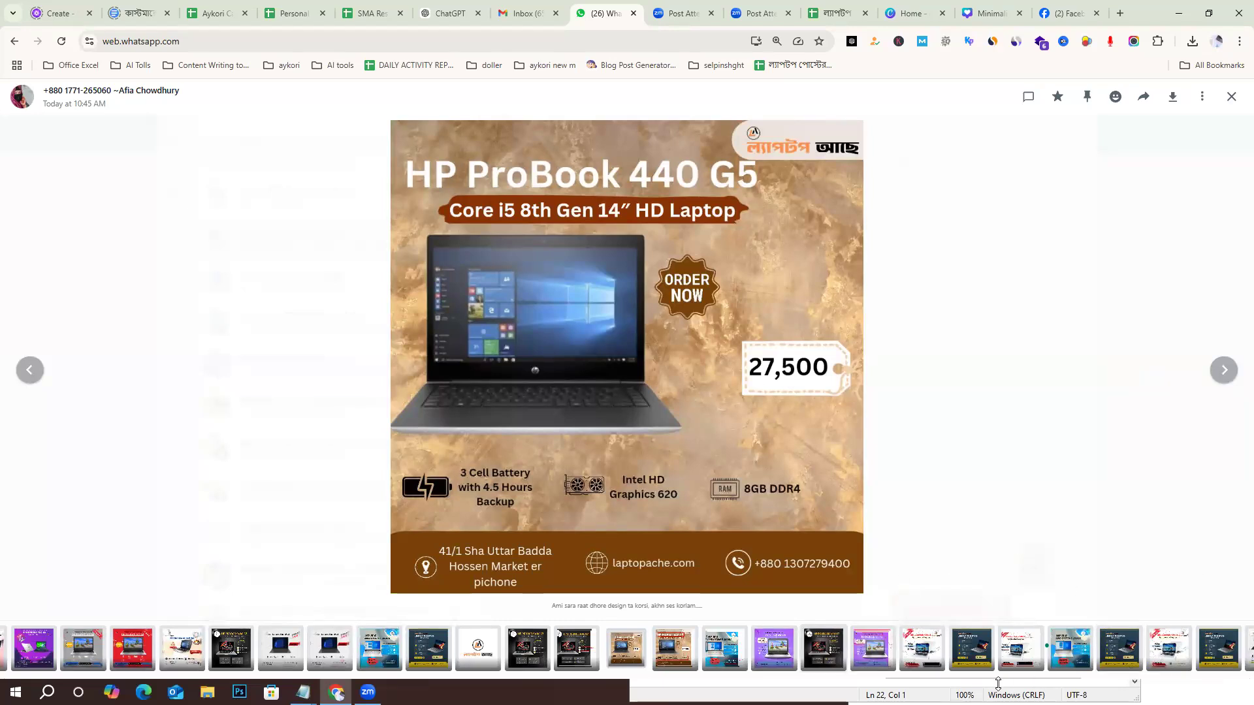
Bring up the two open Notepad windows, reposition them and minimize both so the poster is unobstructed.
left_click(1099, 493)
left_click(617, 375)
left_click(303, 692)
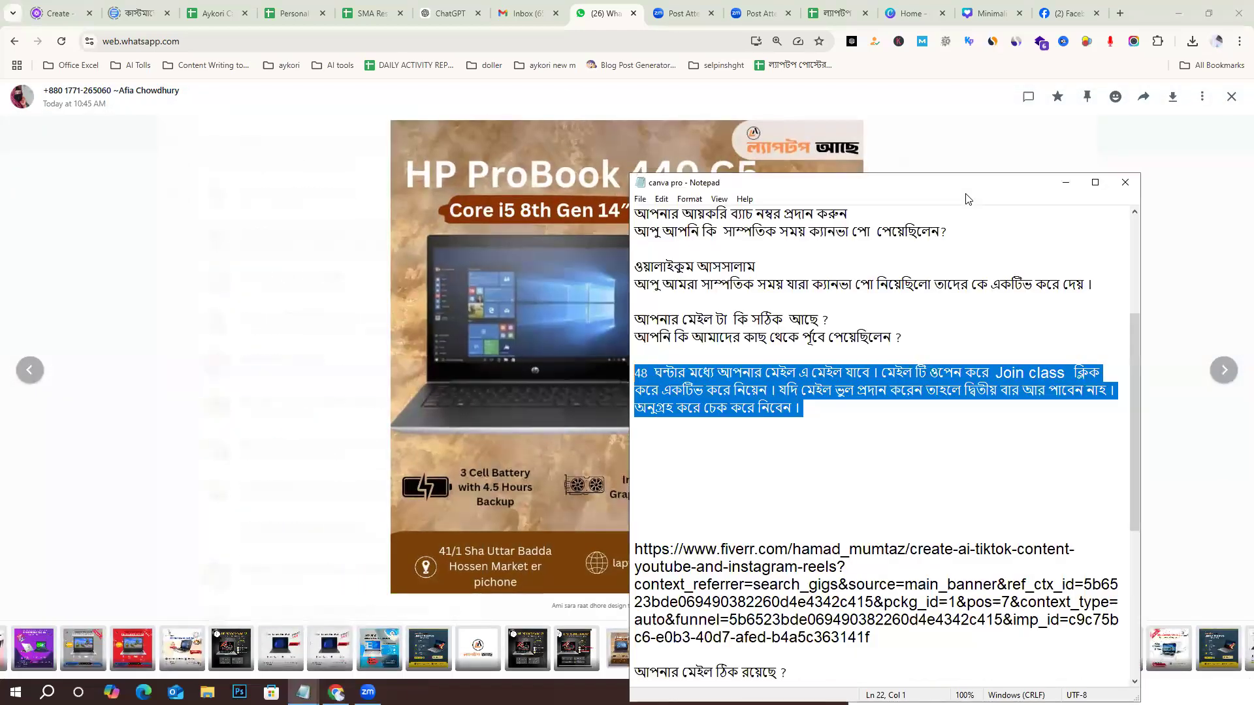
left_click_drag(968, 184, 569, 350)
left_click(979, 692)
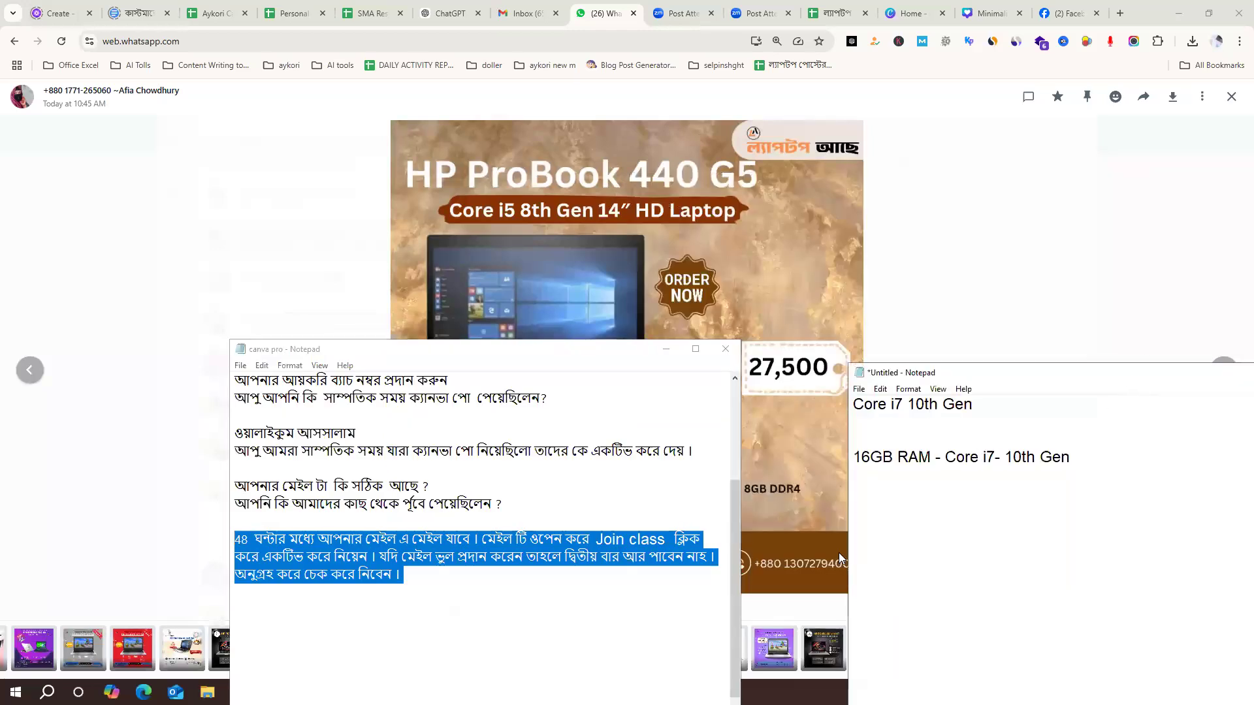
left_click_drag(1064, 385, 612, 616)
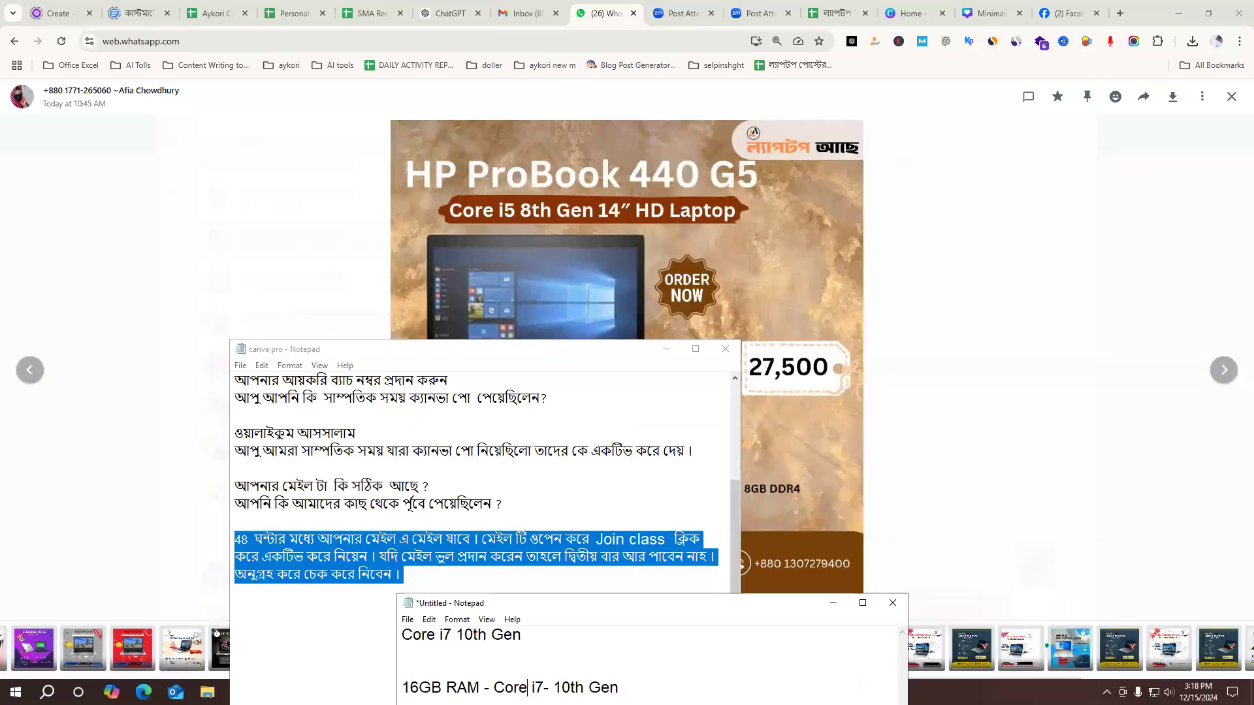
left_click(666, 349)
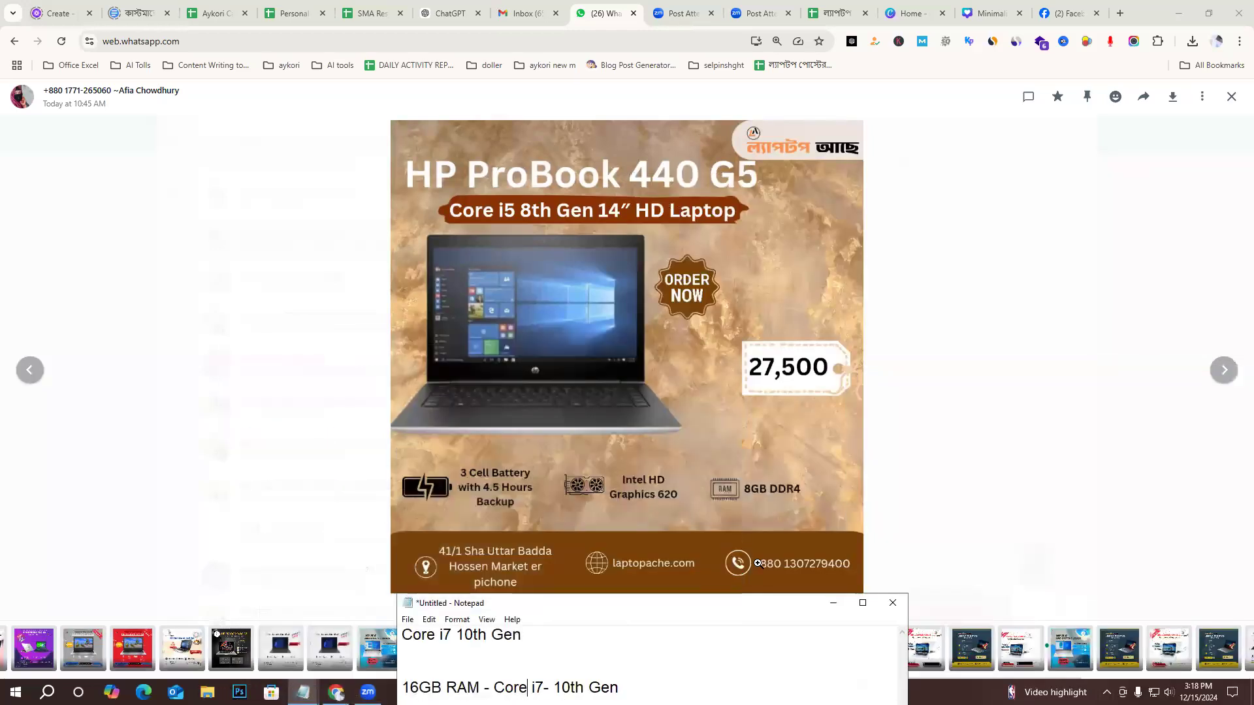
left_click(832, 603)
Capture the area around the HP ProBook 440 G5 poster and outline its title and subtitle with red rectangles.
left_click(1107, 692)
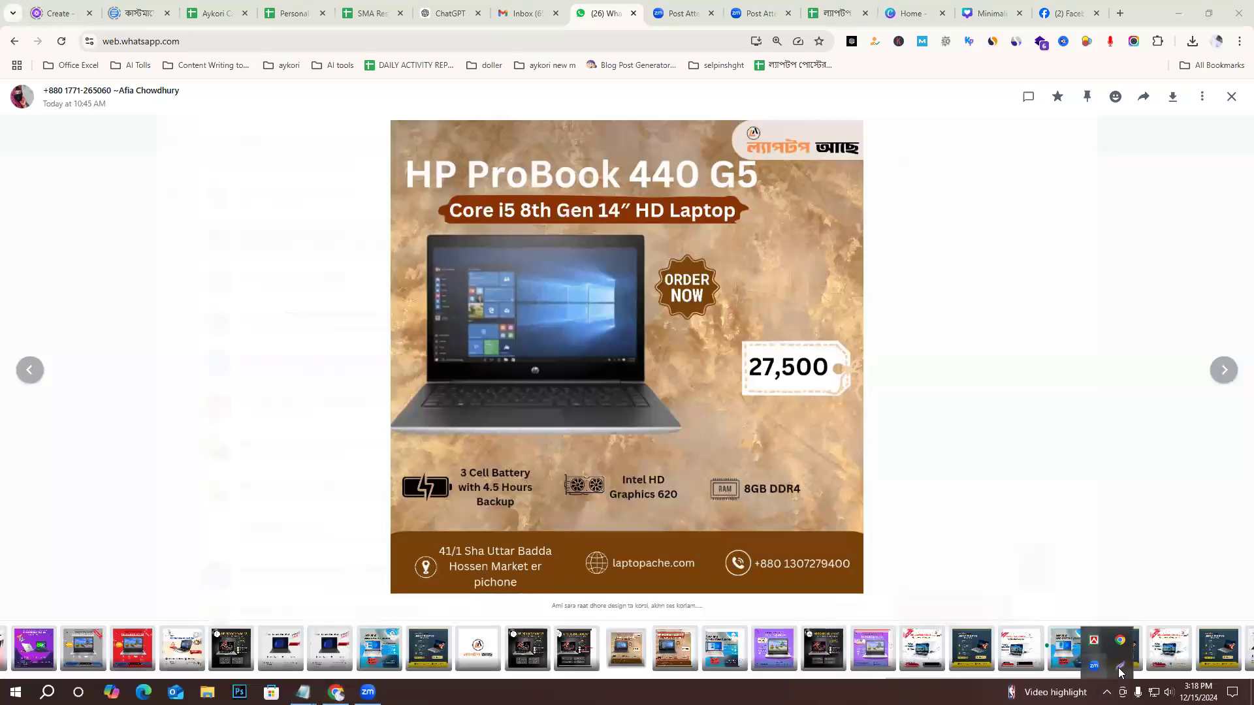
left_click(1120, 666)
left_click_drag(343, 111, 993, 628)
left_click(1006, 555)
mouse_move(396, 155)
left_mouse_down()
mouse_move(625, 199)
mouse_move(766, 192)
left_mouse_up()
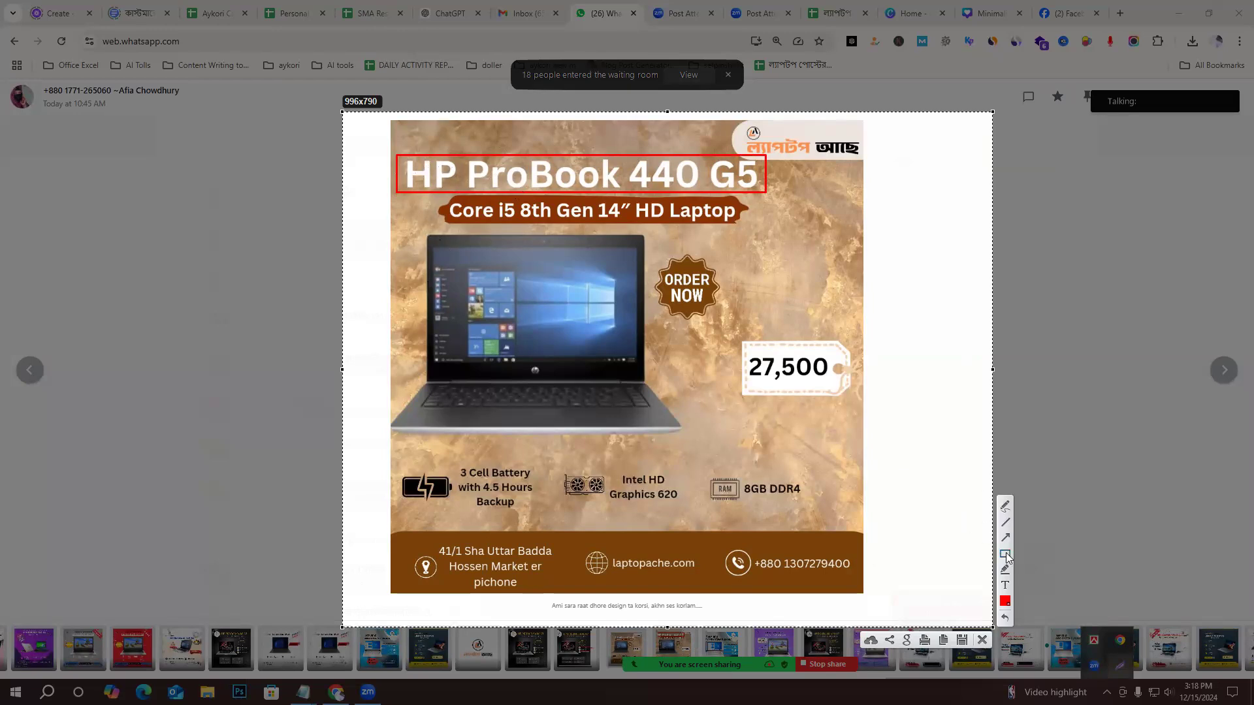
left_click_drag(420, 145, 706, 183)
mouse_move(466, 191)
left_mouse_down()
mouse_move(480, 212)
mouse_move(663, 219)
left_mouse_up()
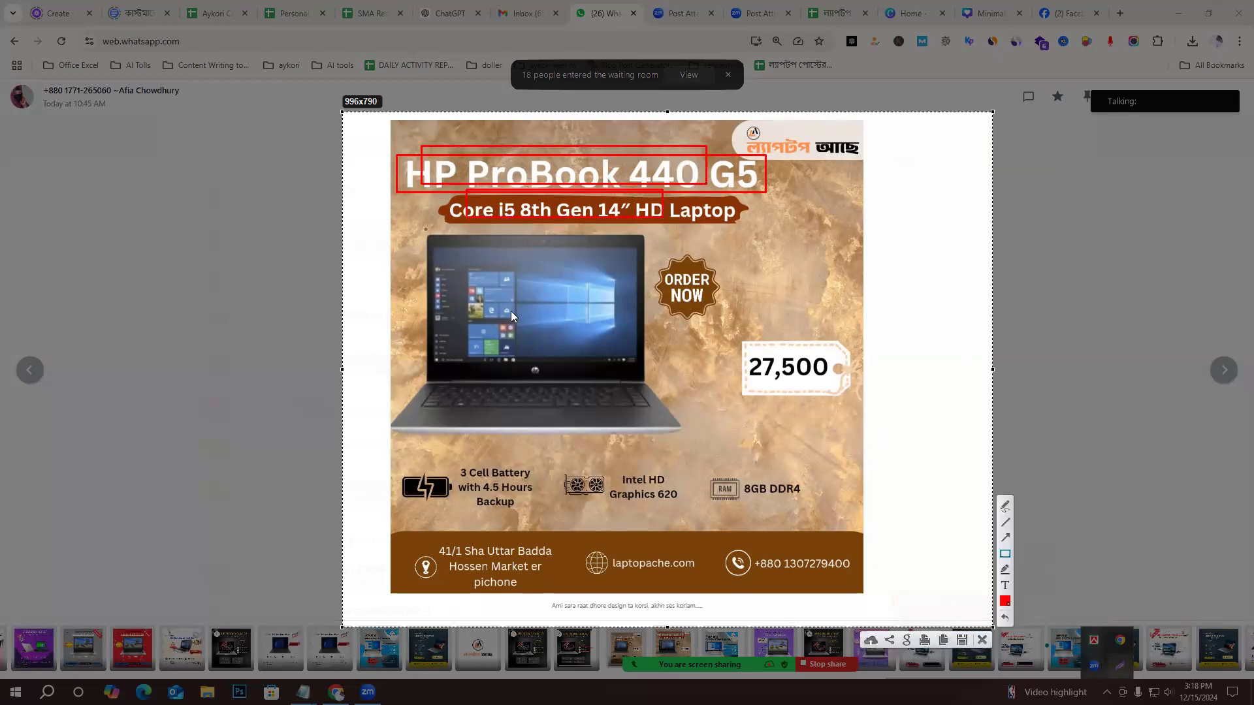
Outline the laptop image, its lower corner at the poster's edge and the area reaching the ORDER NOW badge in red.
mouse_move(422, 233)
left_mouse_down()
mouse_move(587, 410)
mouse_move(668, 439)
left_mouse_up()
left_click_drag(382, 411, 399, 442)
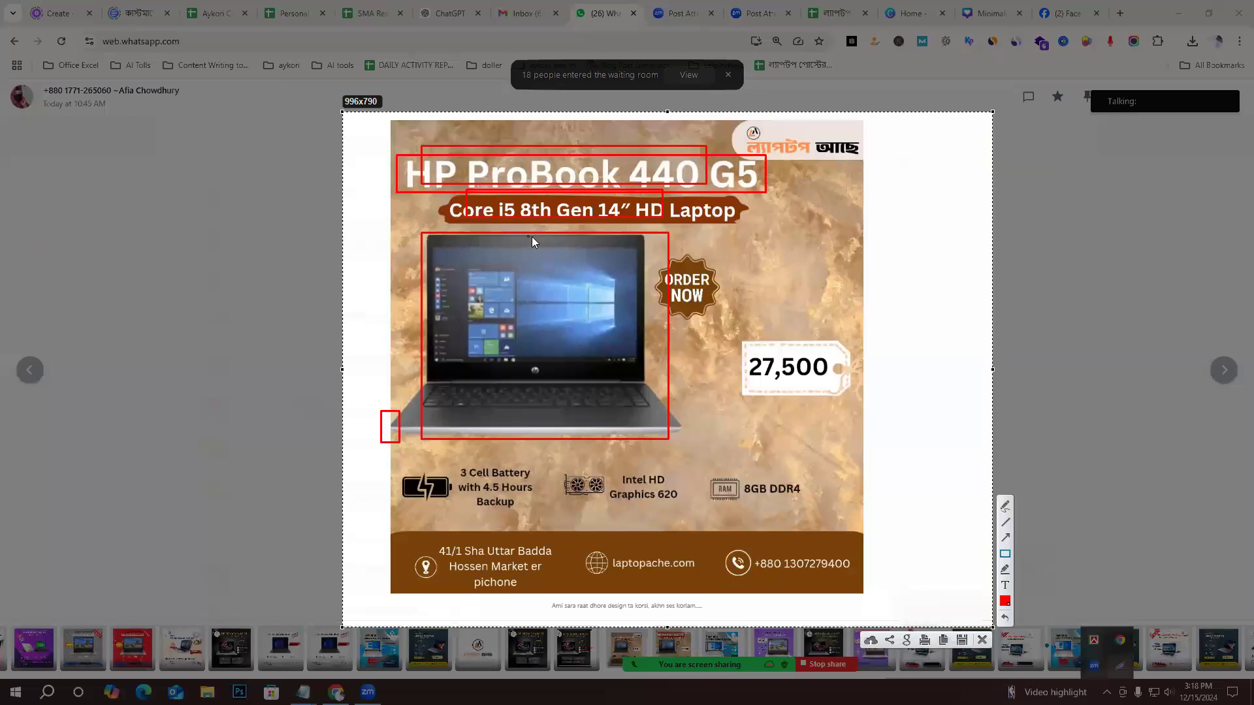
mouse_move(435, 266)
left_mouse_down()
mouse_move(619, 431)
mouse_move(719, 454)
left_mouse_up()
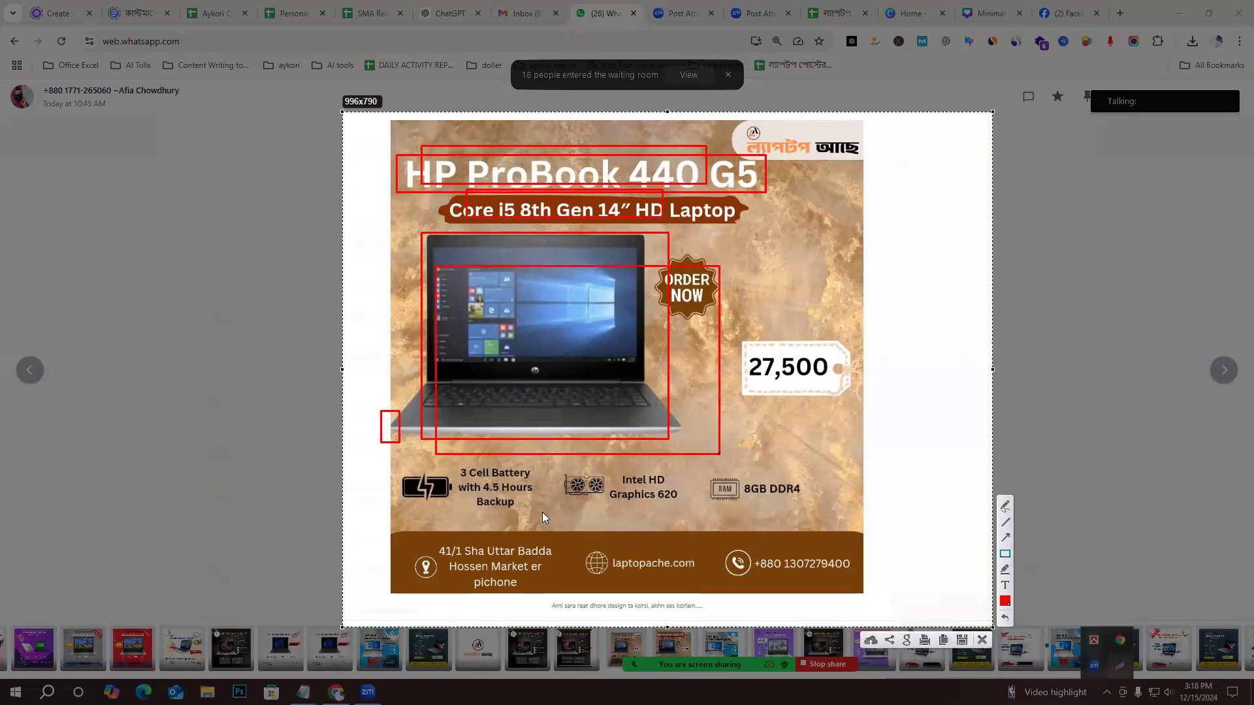
Outline a spot on the battery icon, the gaps between the three specification items and the brand logo with red rectangles.
mouse_move(409, 471)
left_mouse_down()
mouse_move(773, 525)
mouse_move(844, 511)
mouse_move(864, 530)
mouse_move(479, 474)
mouse_move(413, 482)
left_mouse_up()
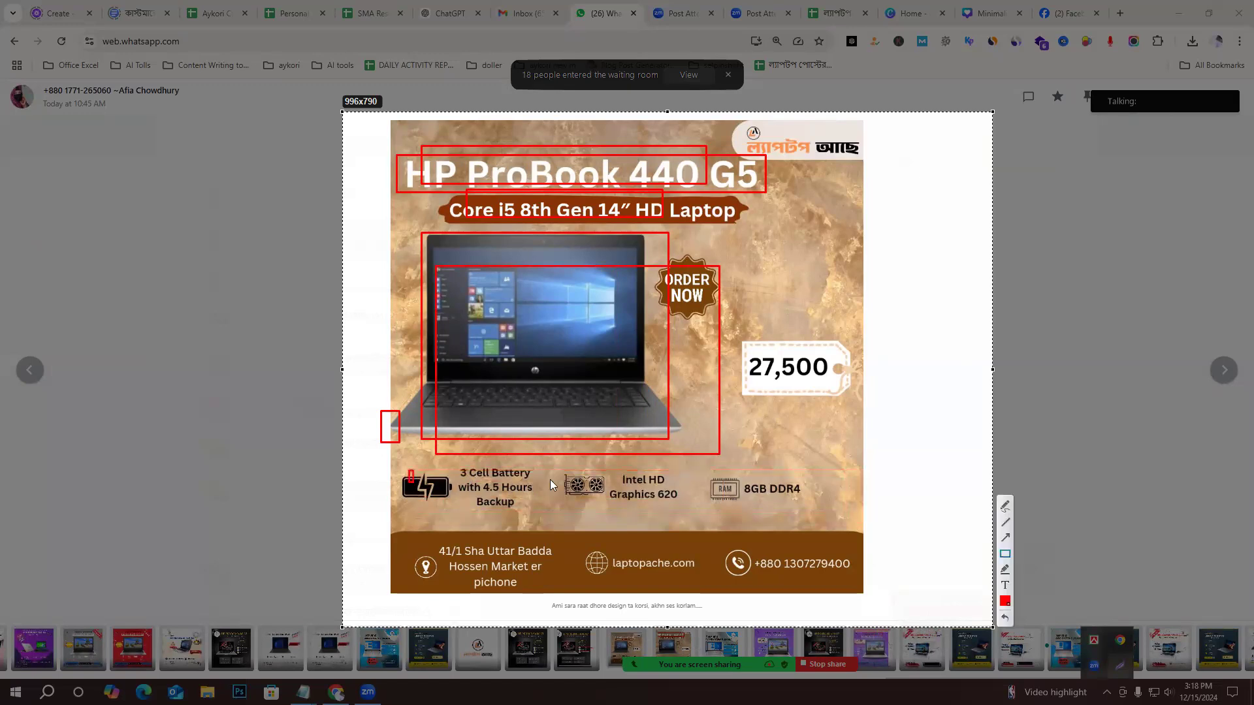
left_click_drag(540, 472, 562, 507)
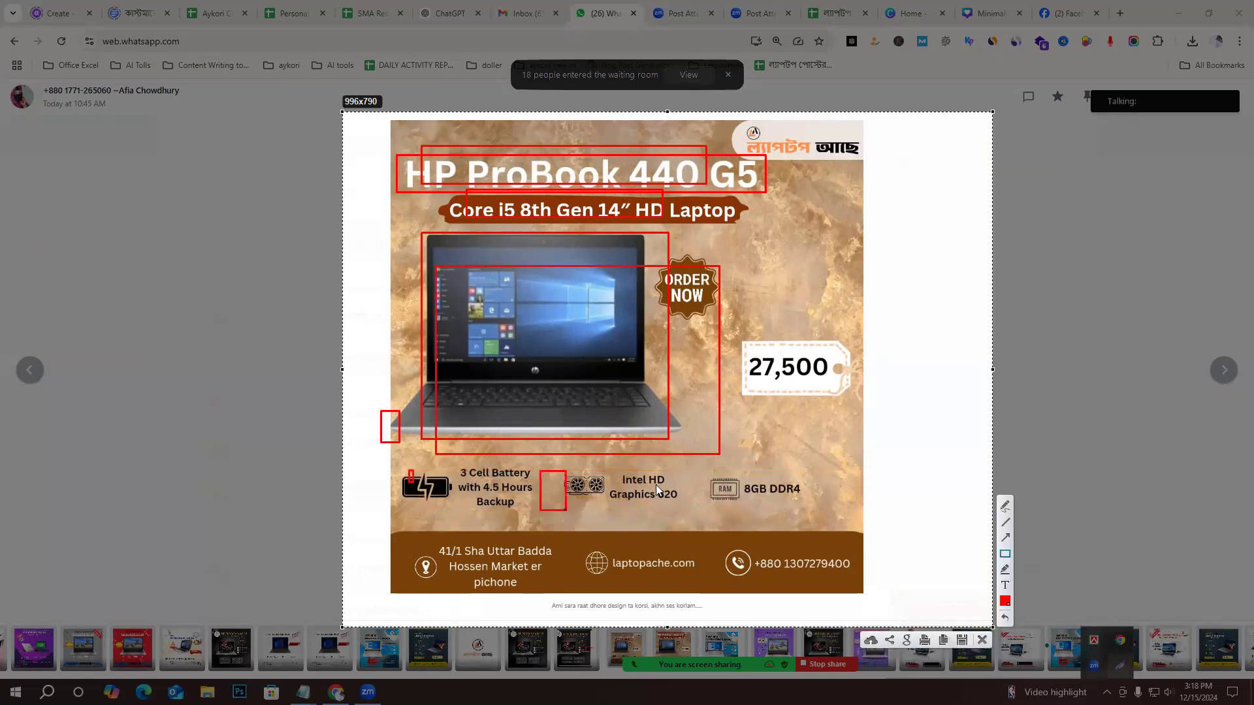
left_click_drag(674, 471, 709, 517)
mouse_move(741, 124)
left_mouse_down()
mouse_move(880, 167)
mouse_move(866, 154)
left_mouse_up()
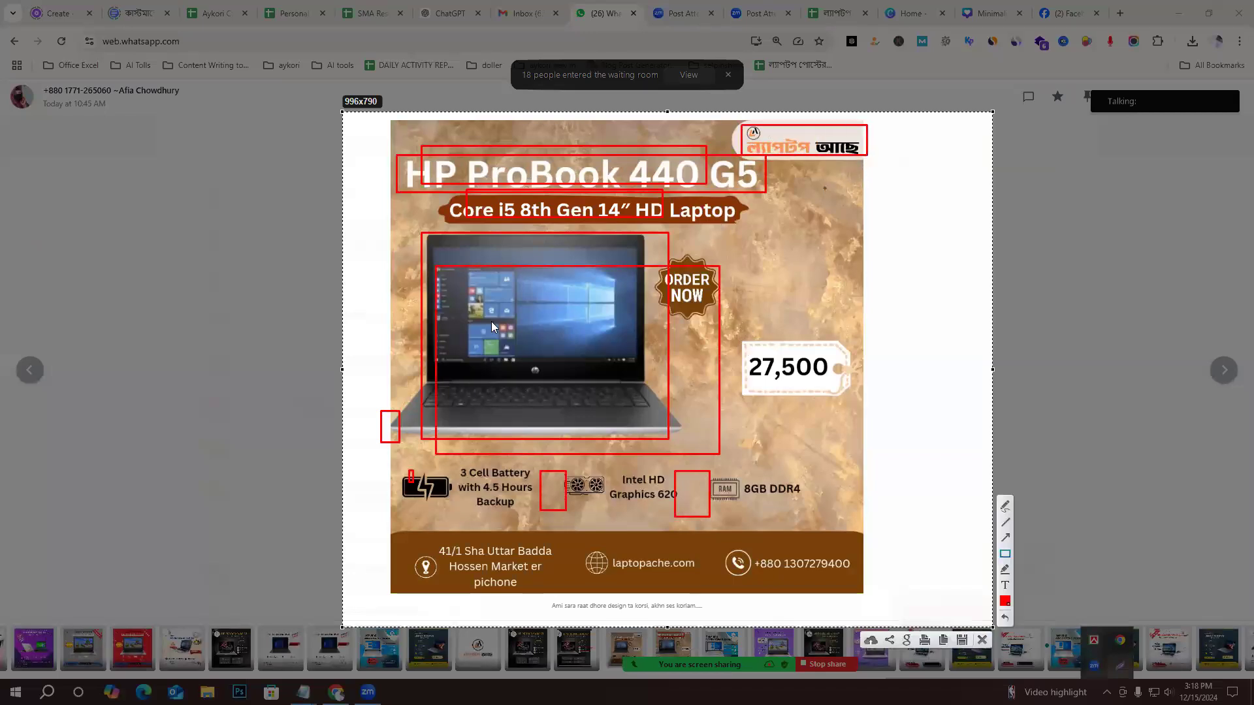
Outline the laptop's display on the poster in red and close the screen markup.
mouse_move(433, 250)
left_mouse_down()
mouse_move(654, 368)
mouse_move(642, 370)
left_mouse_up()
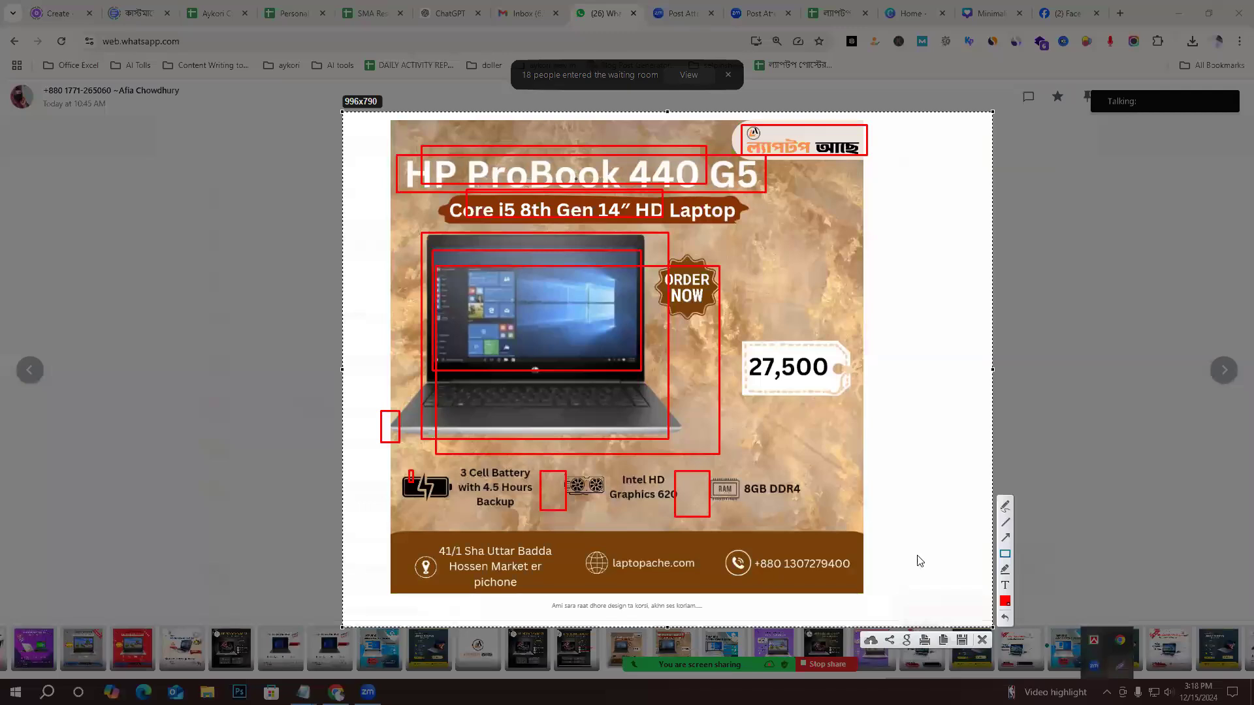
left_click(981, 643)
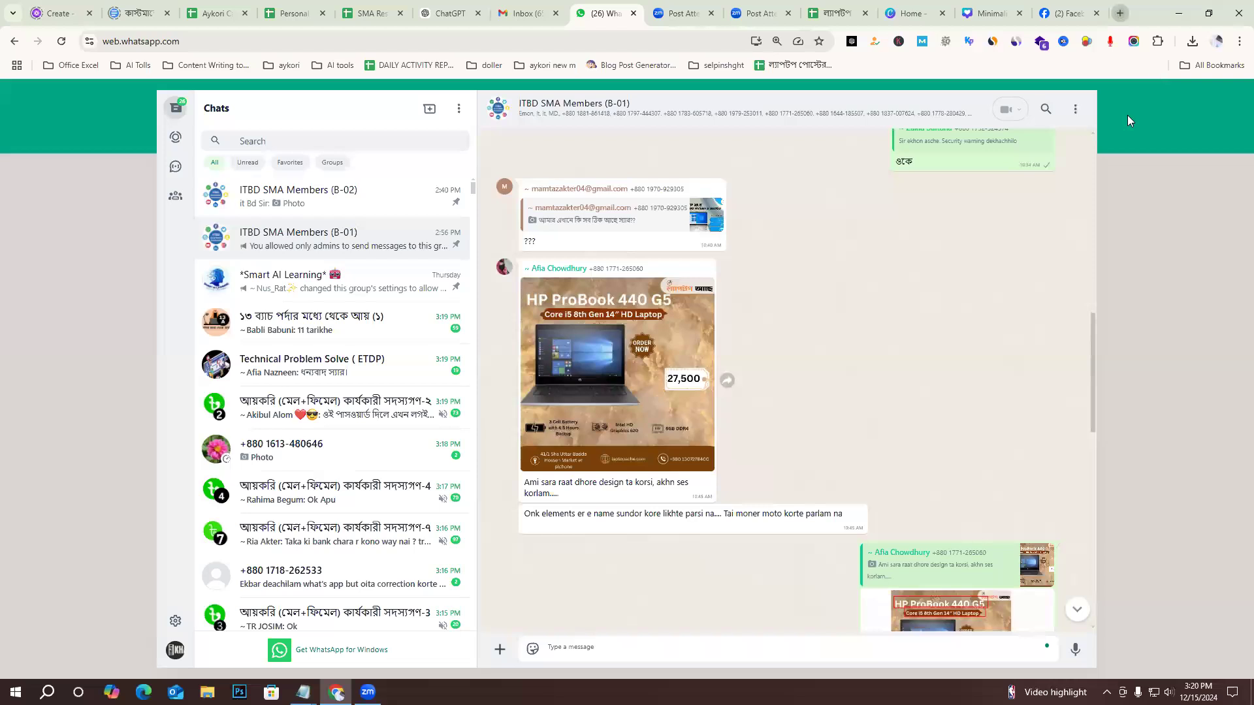
Open the laptopache.com home page in a new browser tab.
key("ctrl+t")
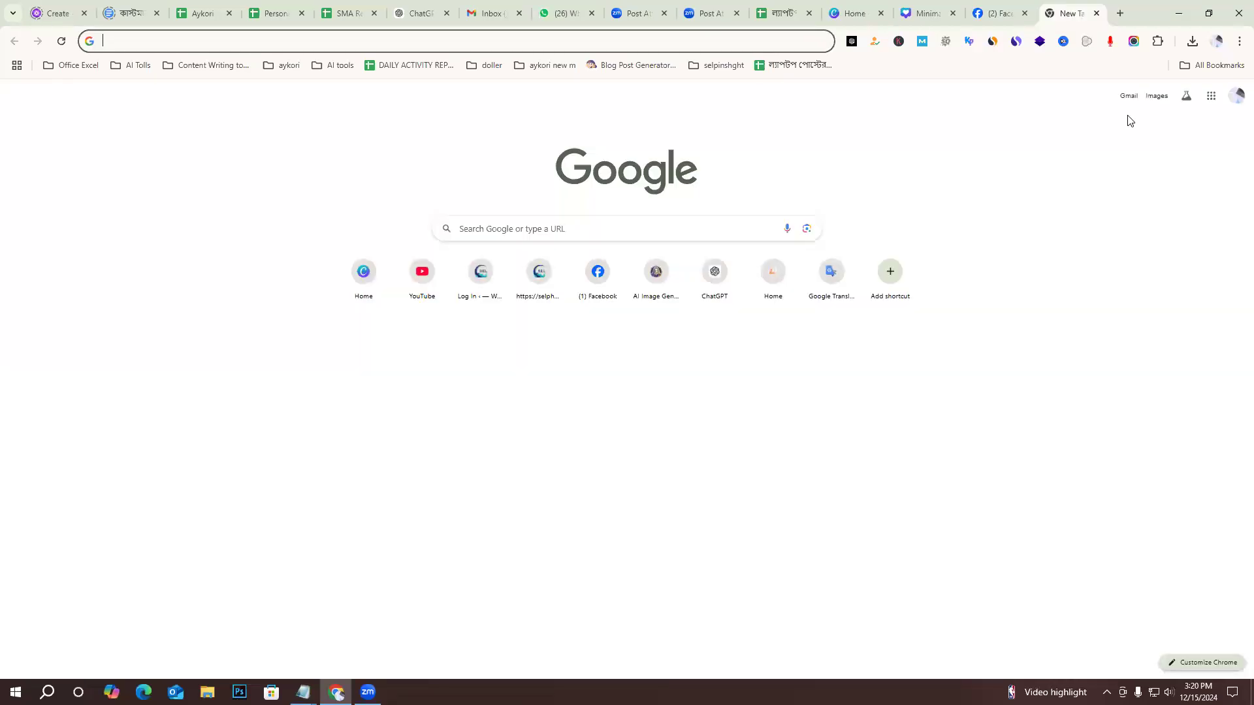
type("সগ")
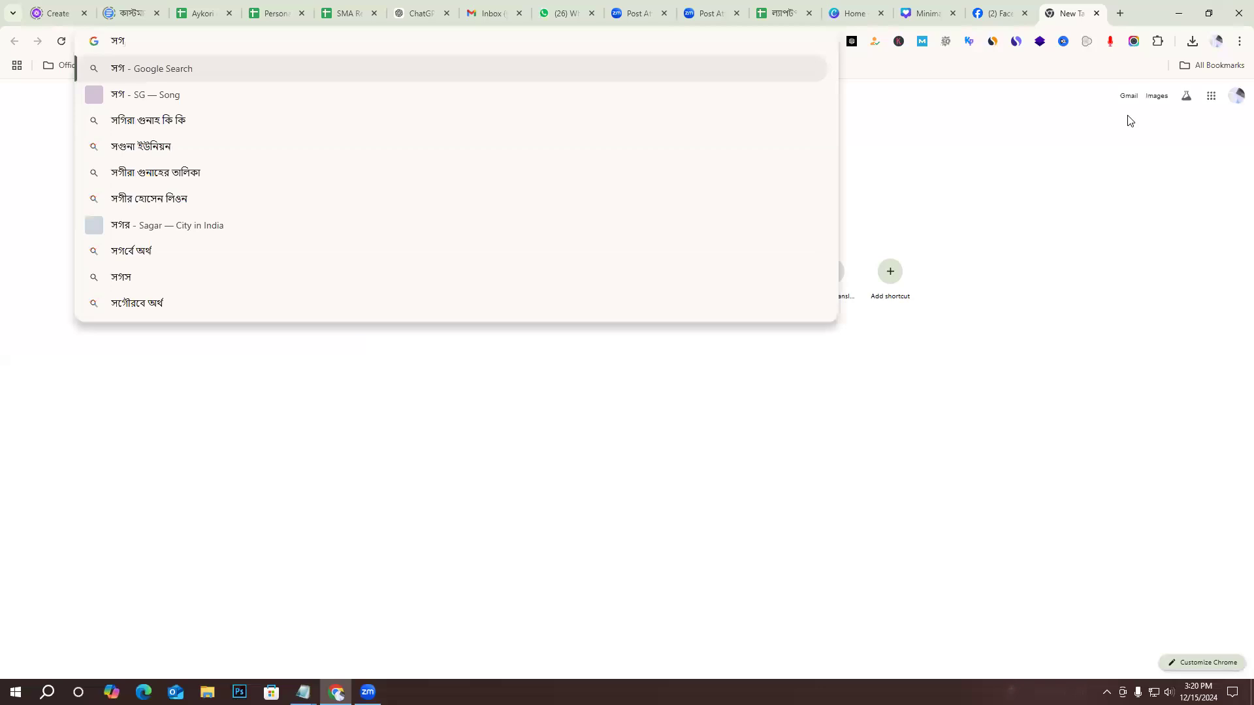
key("BackSpace")
key("BackSpace")
type("lop")
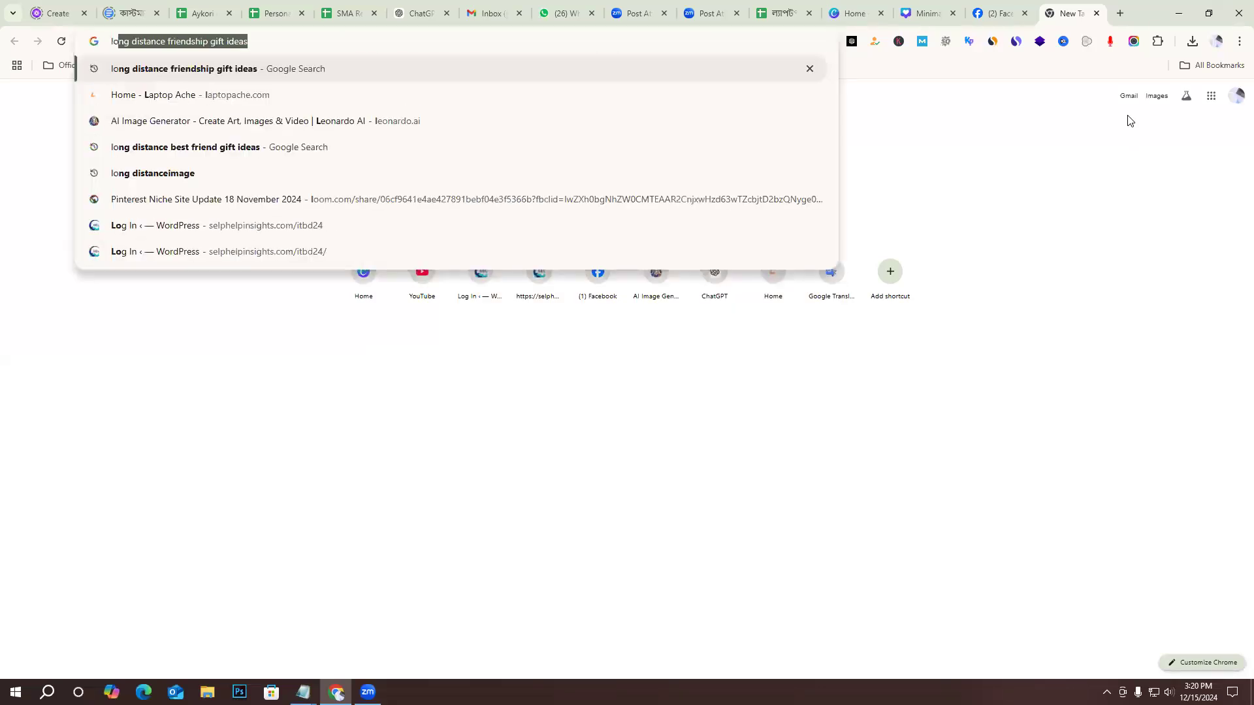
key("BackSpace")
key("BackSpace")
left_click(190, 96)
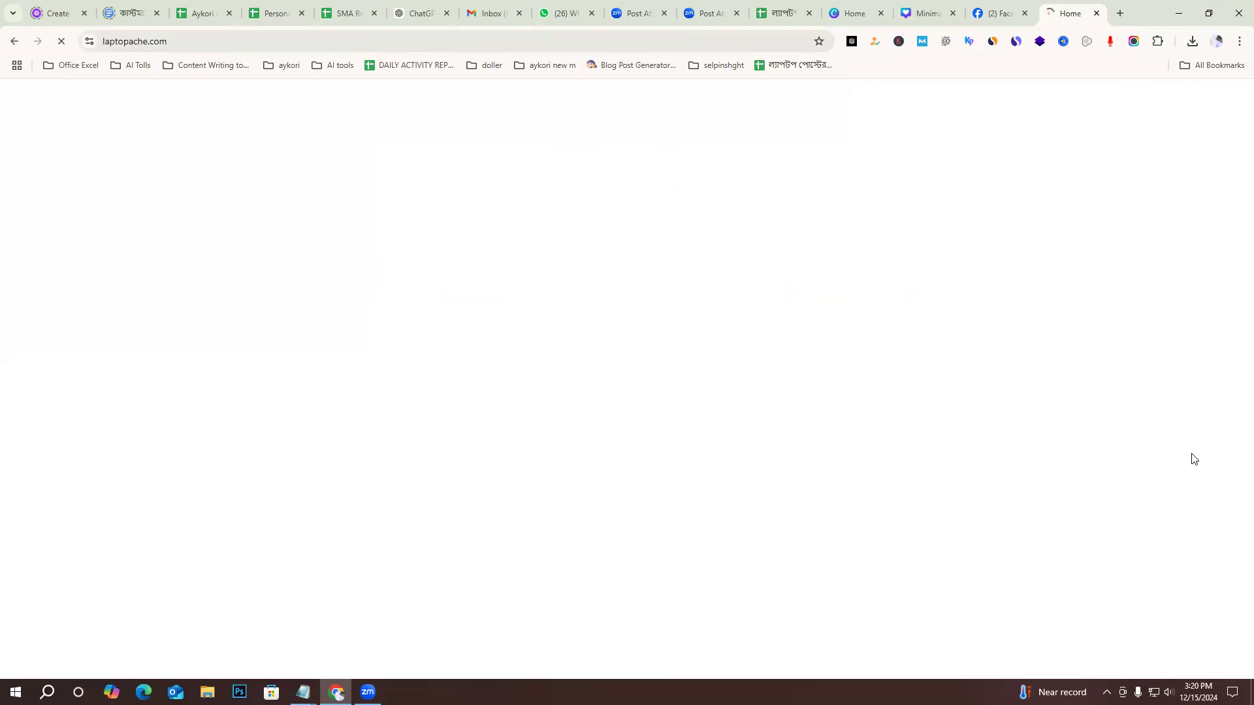
Open the Dell Latitude 7490 Core i5 8th Gen product page from the home page's laptop listings.
scroll(862, 478, "down", 6)
scroll(862, 479, "down", 12)
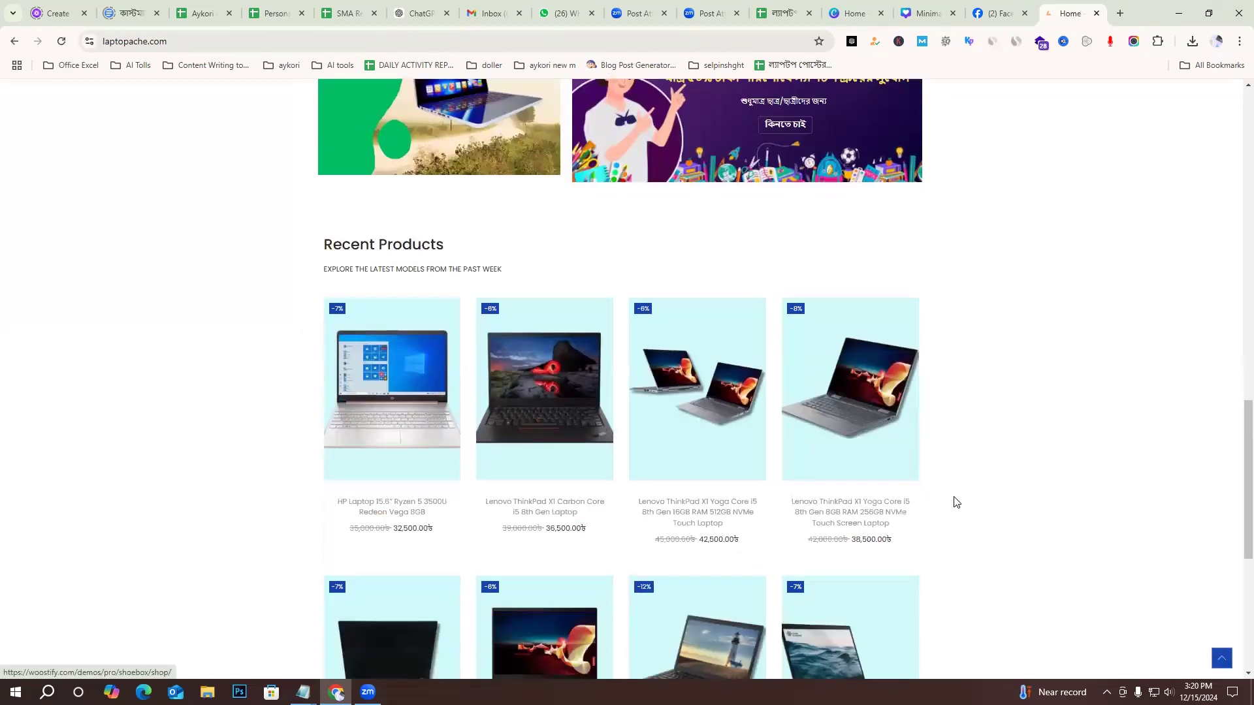
scroll(365, 423, "up", 6)
scroll(365, 423, "up", 5)
left_click(390, 411)
scroll(787, 304, "down", 2)
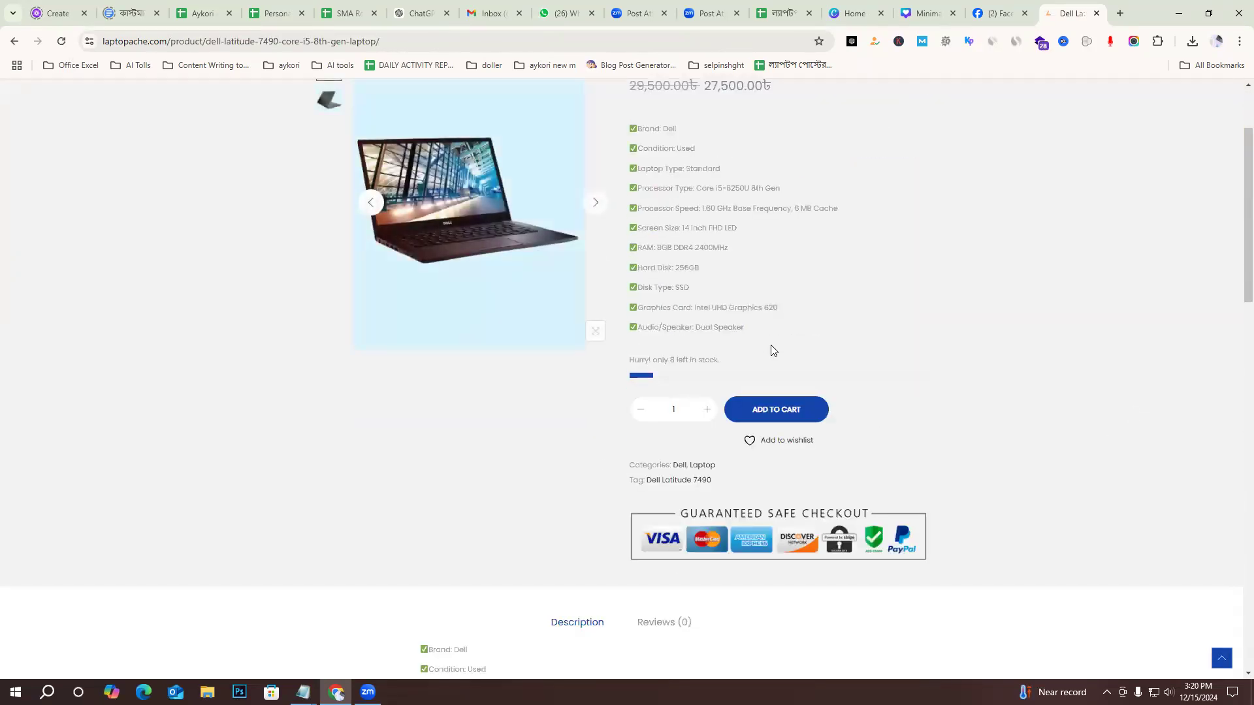
Copy the product's specification list from Brand to Audio/Speaker into the untitled Notepad note below the existing lines.
left_click_drag(745, 327, 631, 125)
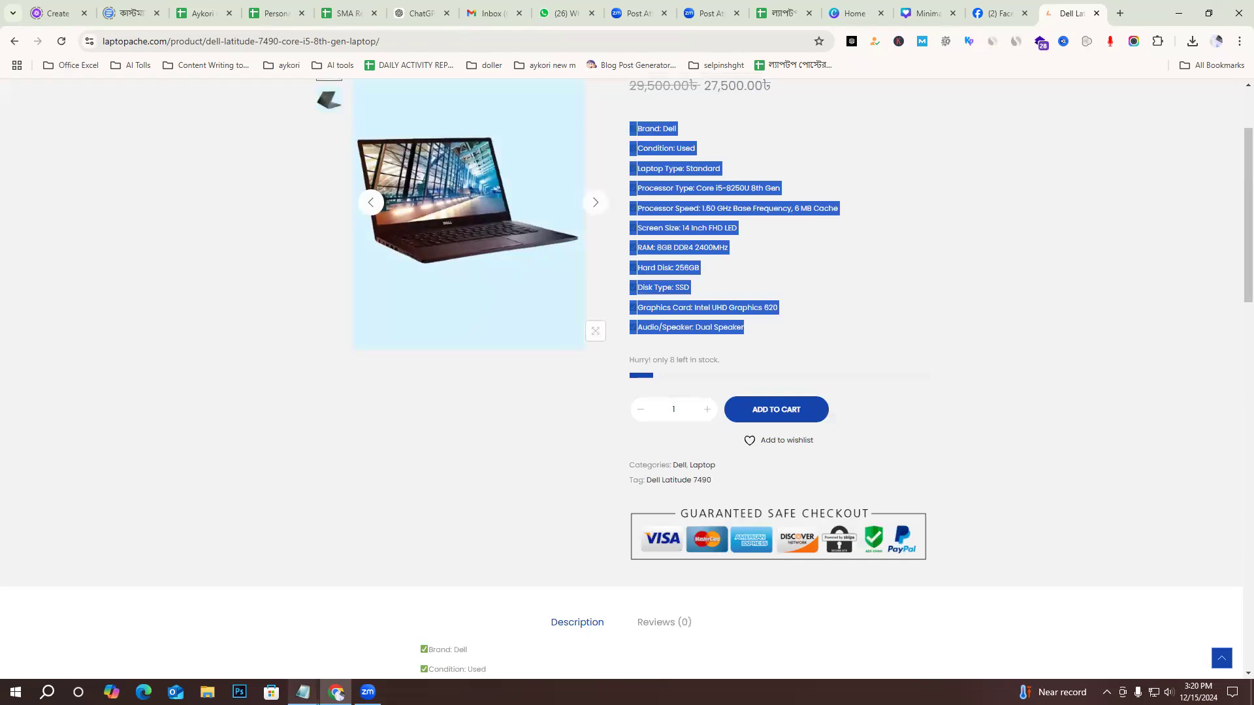
mouse_move(303, 691)
left_click(255, 622)
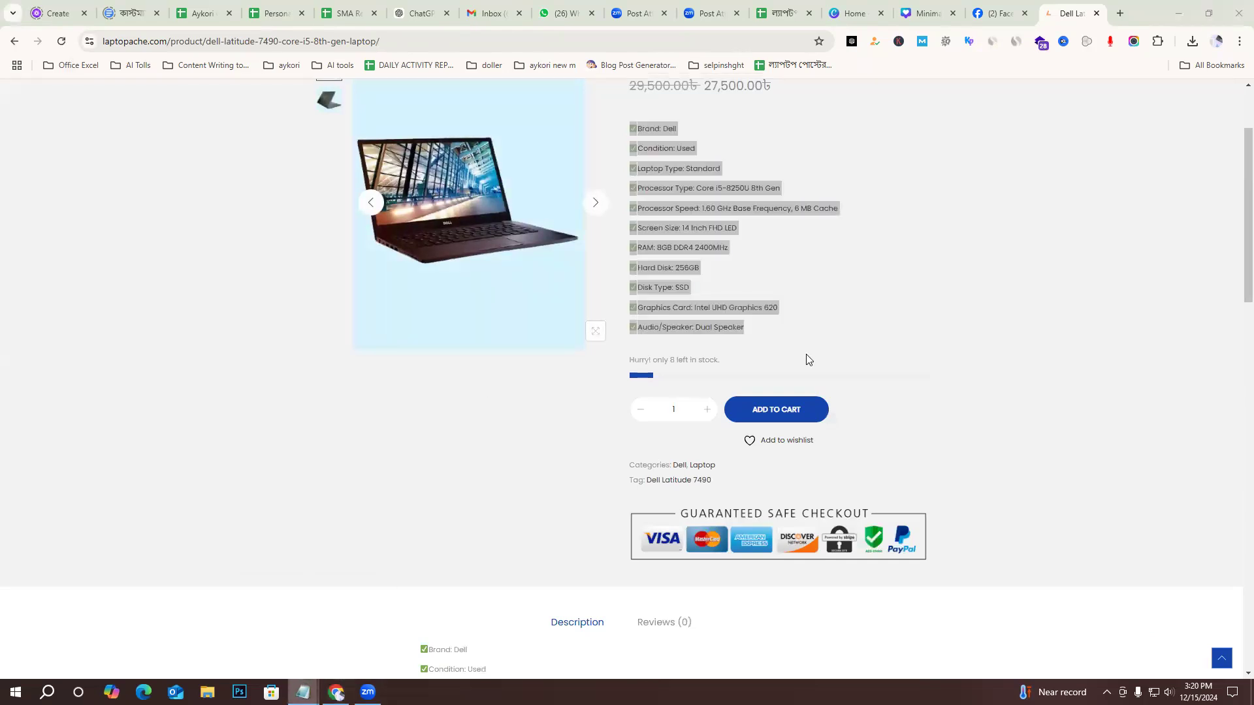
left_click_drag(456, 612, 507, 183)
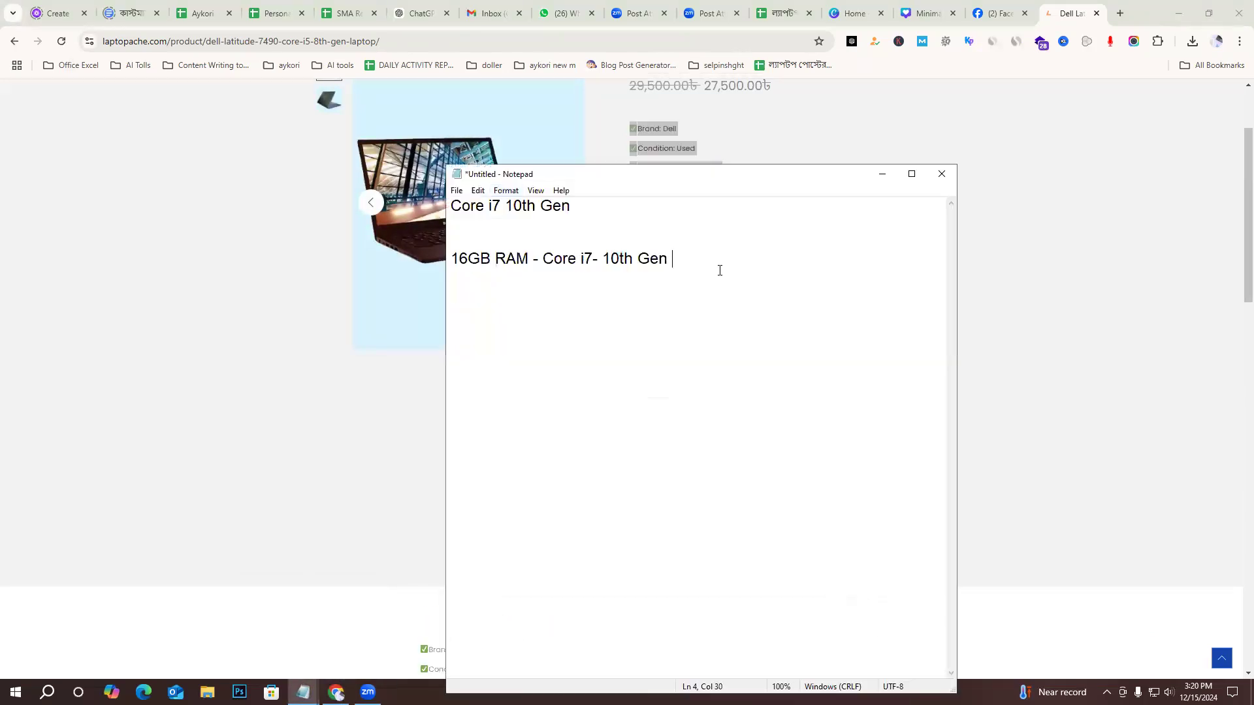
type("✅Brand: Dell  ✅Condition: Used  ✅Laptop Type: Standard  ✅Processor Type: Core i5-8250U 8th Gen  ✅Processor Speed: 1.60 GHz Base Frequency, 6 MB Cache  ✅Screen Size: 14 Inch FHD LED  ✅RAM: 8GB DDR4 2400MHz  ✅Hard Disk: 256GB  ✅Disk Type: SSD  ✅Graphics Card: Intel UHD Graphics 620  ✅Audio/Speaker: Dual Speaker")
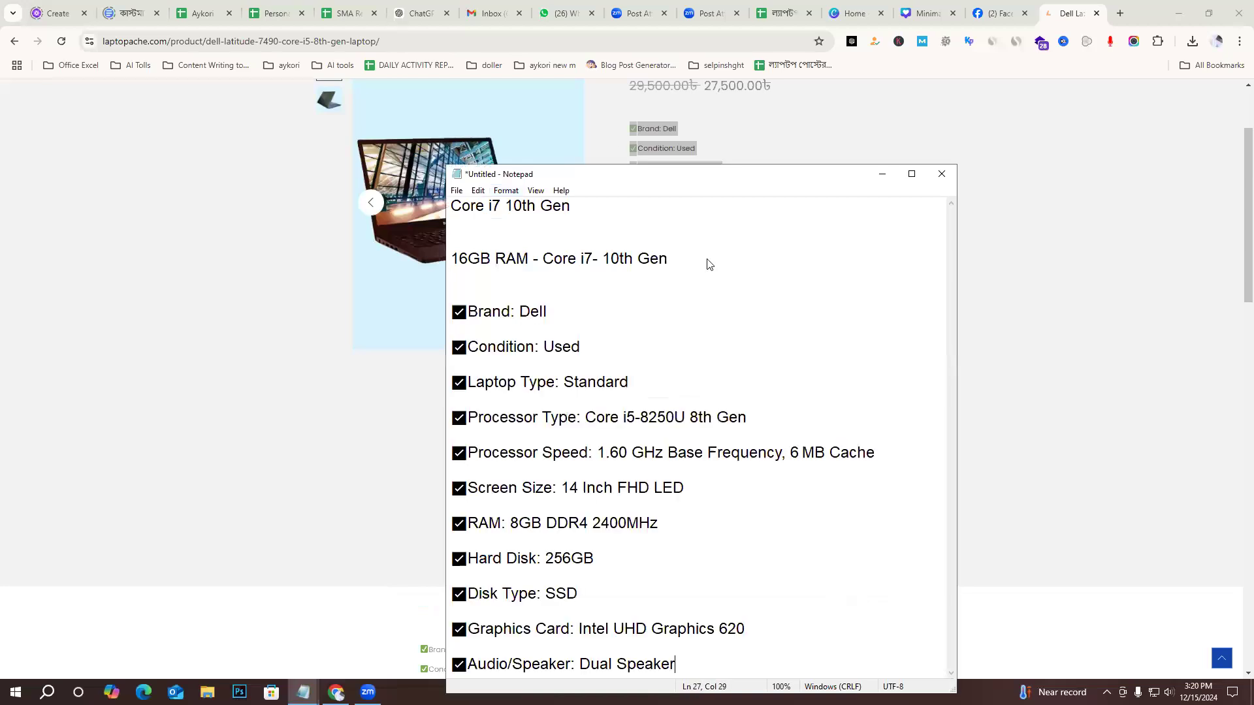
Try pasting the note's "Brand: Dell" line into the Facebook Marketplace listings search and clear it again.
left_click_drag(724, 485, 450, 296)
left_click(724, 487)
left_click_drag(629, 314, 488, 293)
key("ctrl+c")
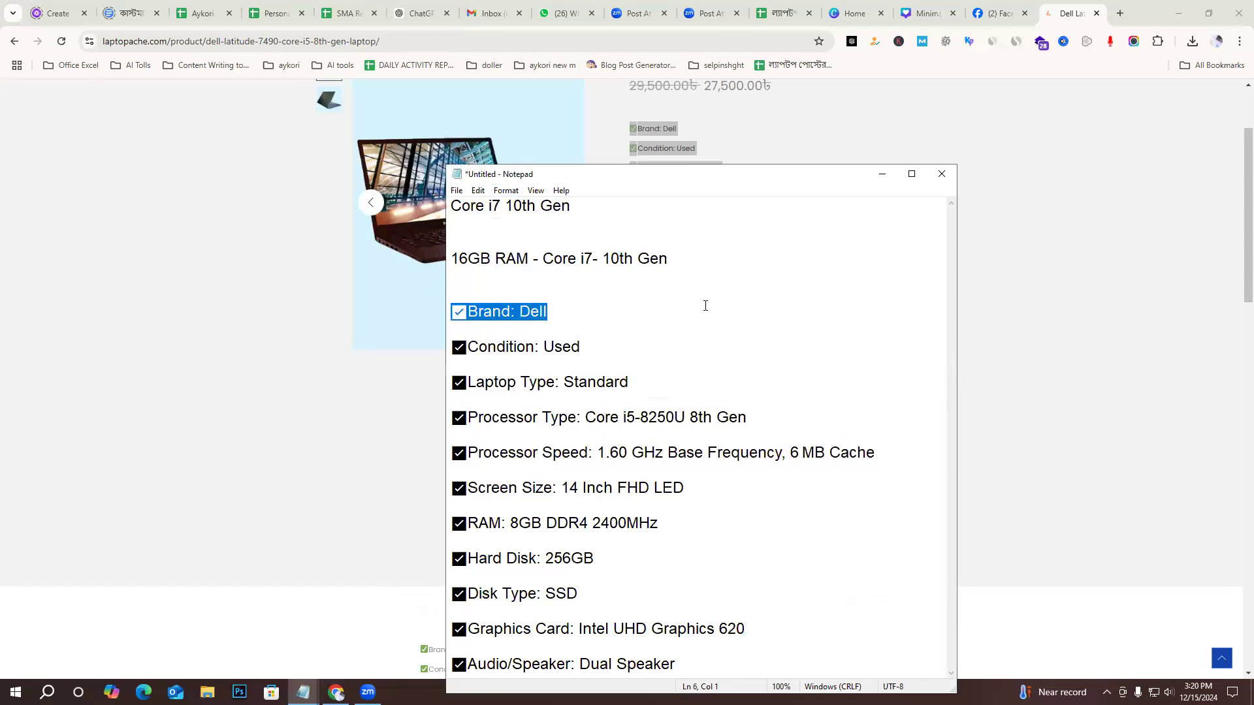
left_click(994, 7)
left_click(690, 145)
key("ctrl+v")
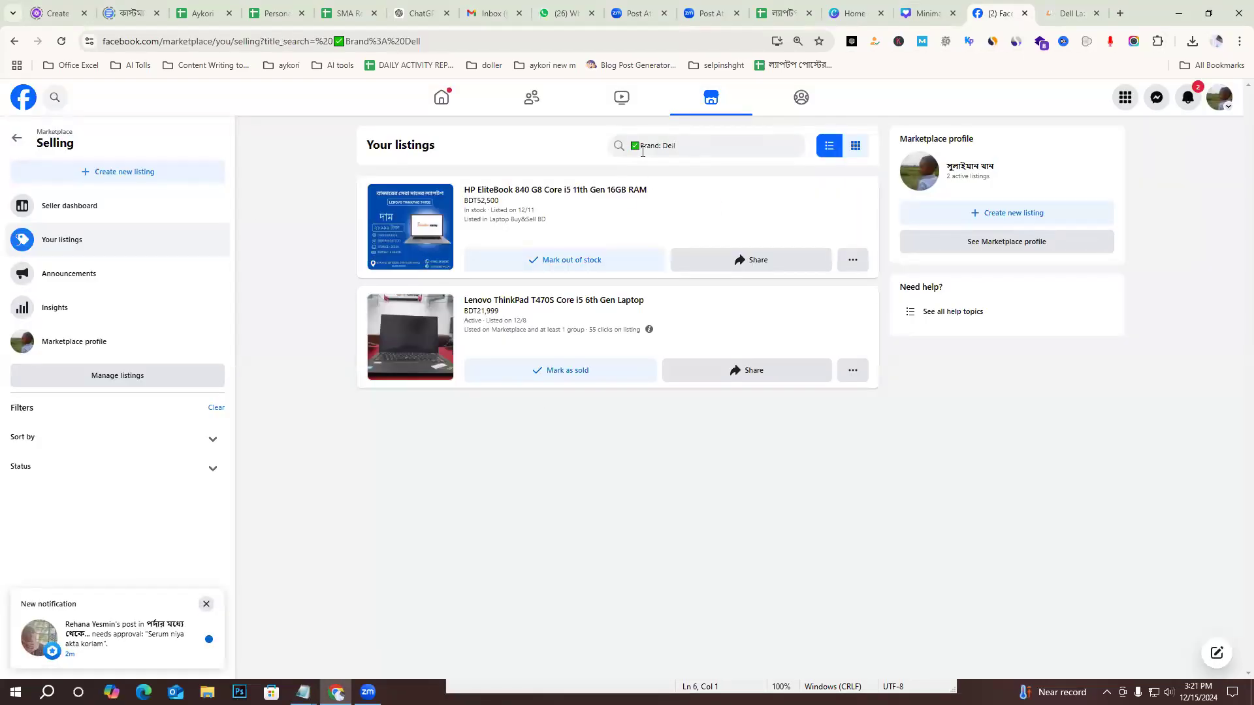
key("ctrl+a")
key("BackSpace")
left_click(107, 246)
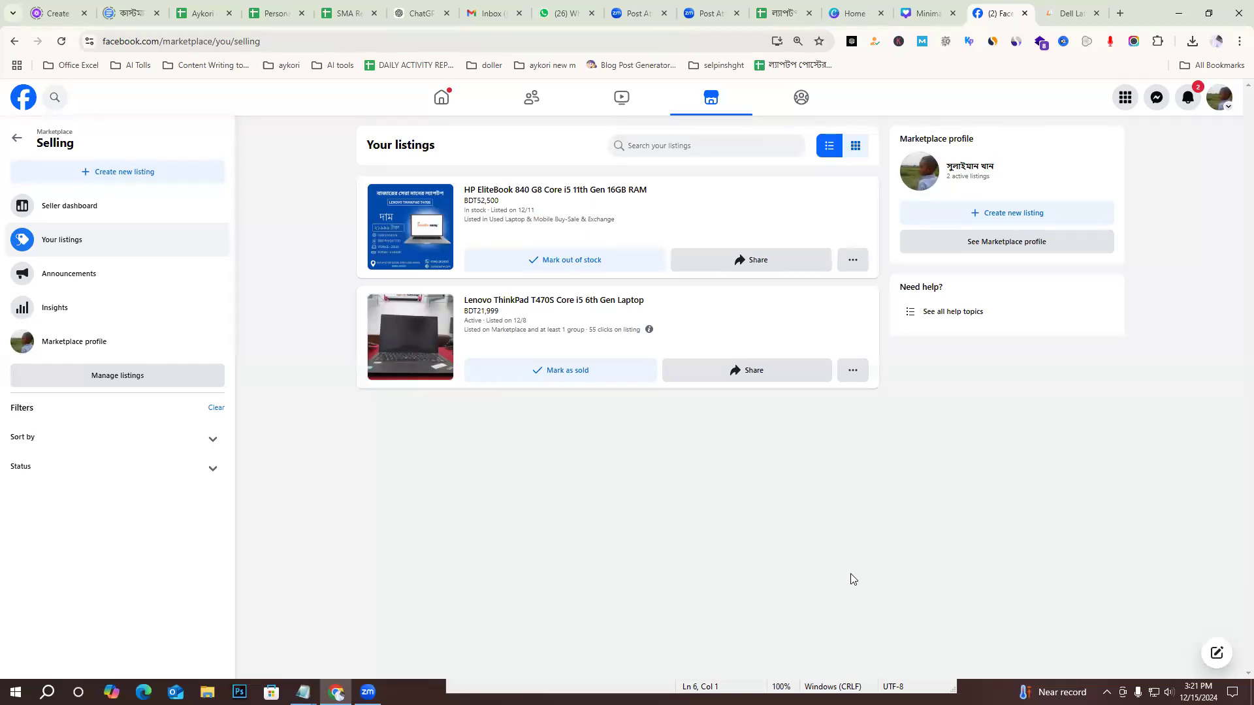
Start a new Item for sale listing and add the Lenovo ThinkPad T470S poster from Downloads as its photo.
left_click(712, 609)
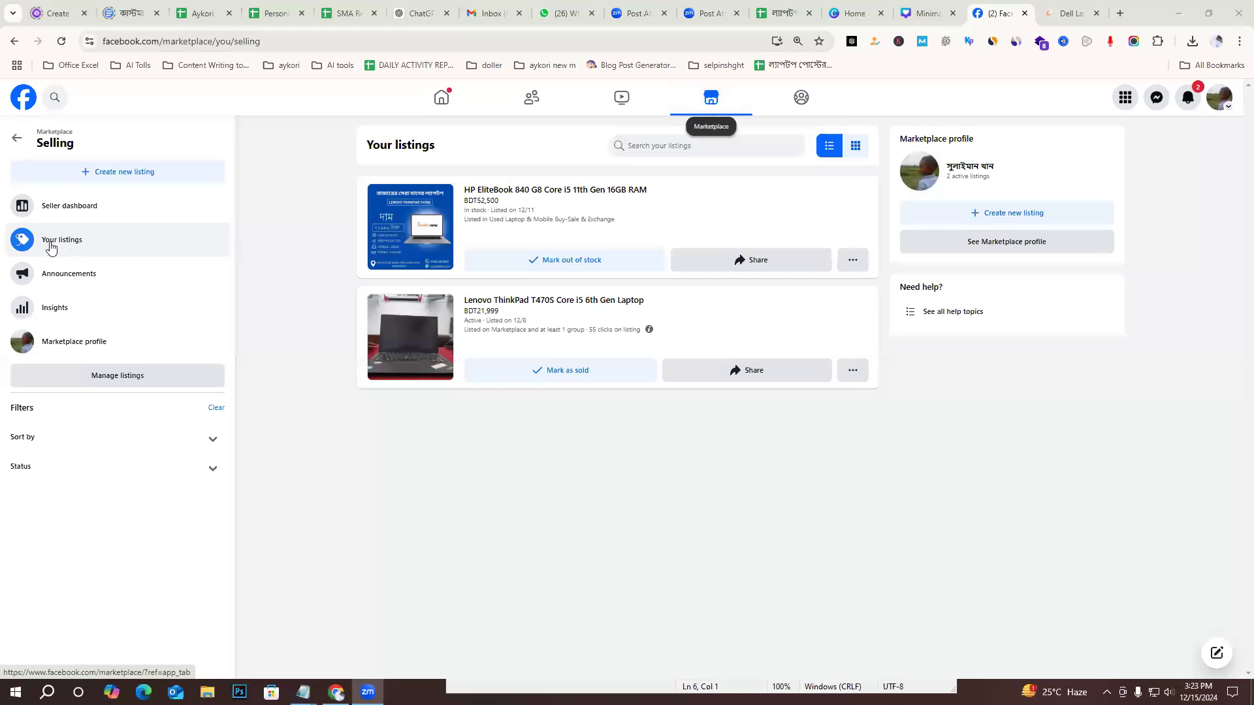
left_click(112, 173)
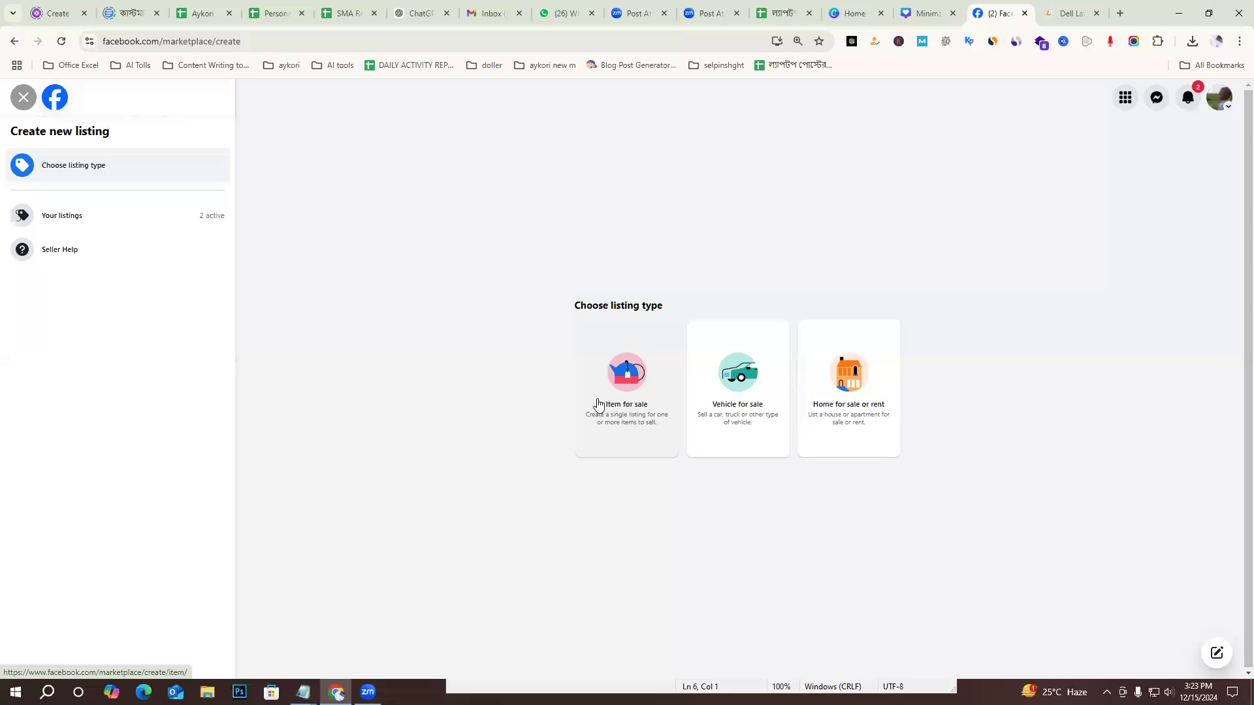
left_click(613, 379)
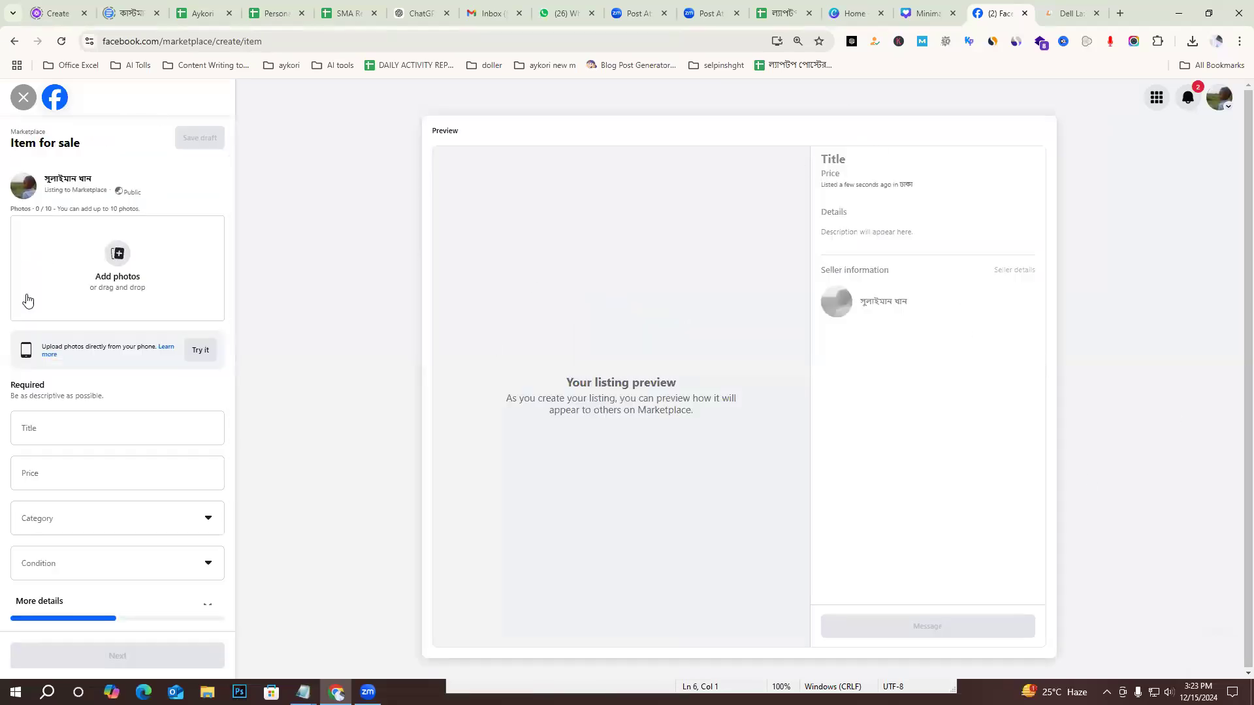
left_click(121, 263)
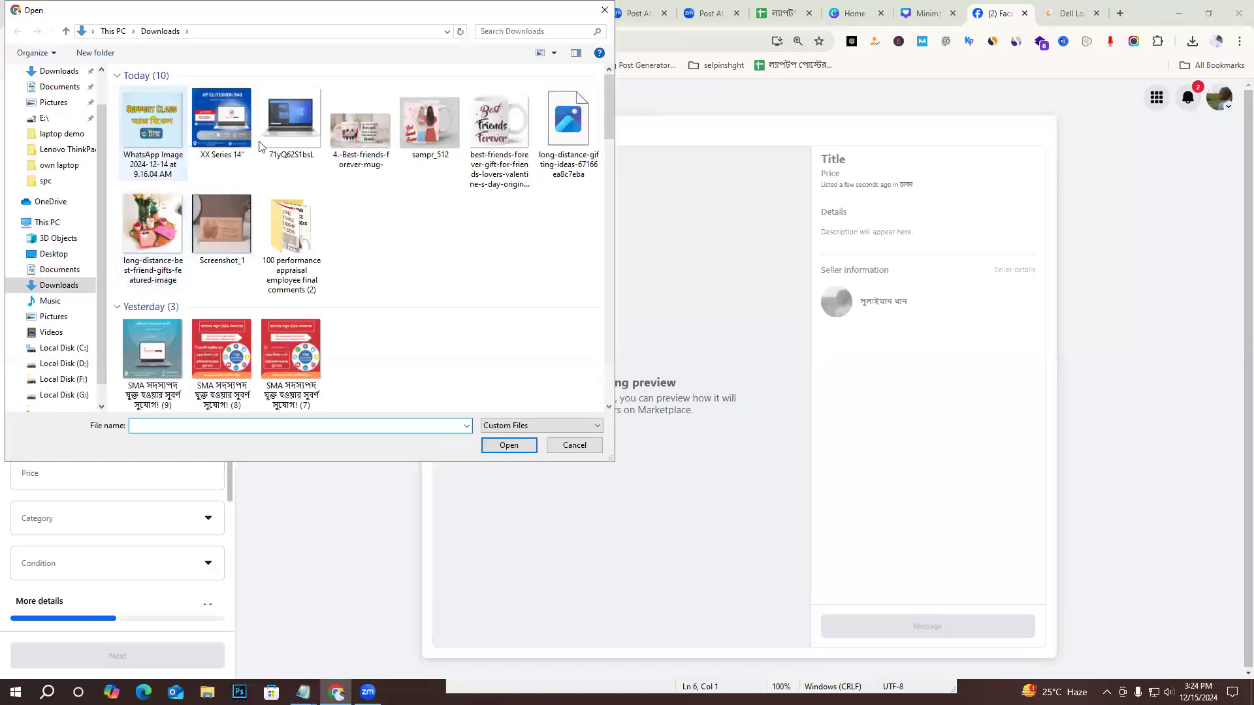
left_click(153, 353)
left_click(510, 445)
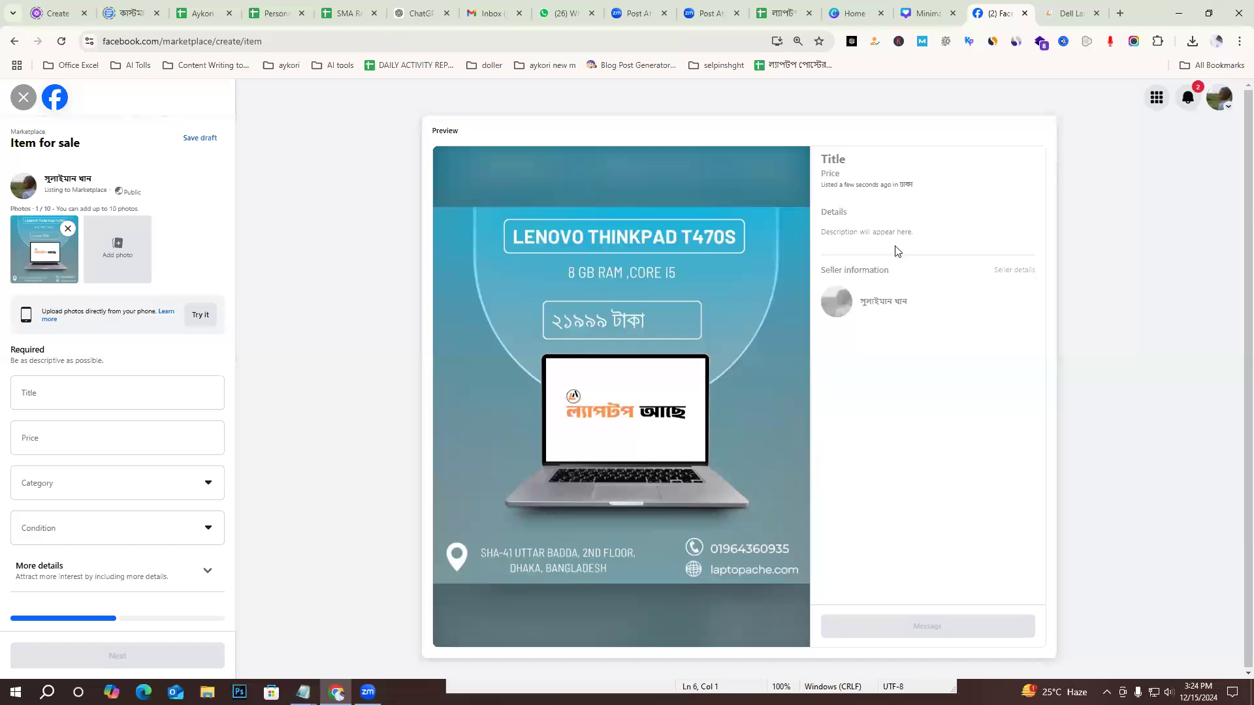
Copy the product title "Dell Latitude 7490 Core i5 8th Gen Laptop" into the untitled note above the 16GB RAM line, followed by blank lines.
left_click(1085, 6)
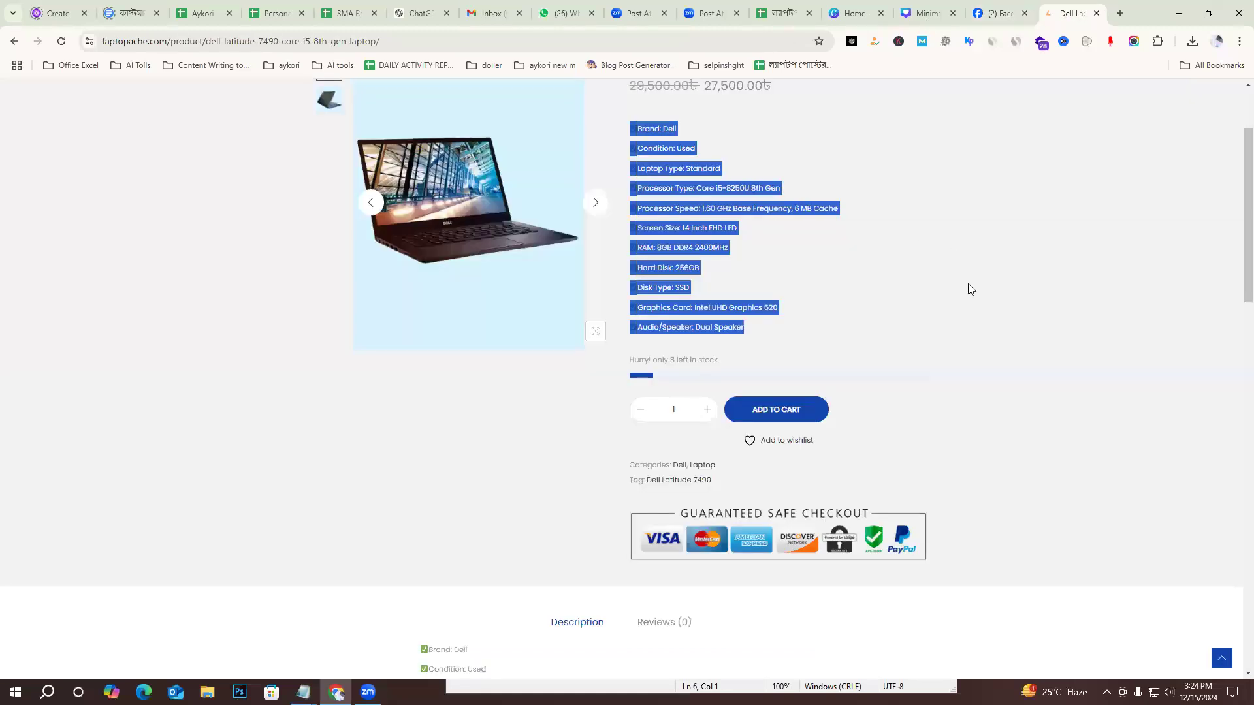
scroll(969, 283, "up", 2)
left_click(646, 204)
left_click_drag(625, 194, 889, 196)
key("ctrl+c")
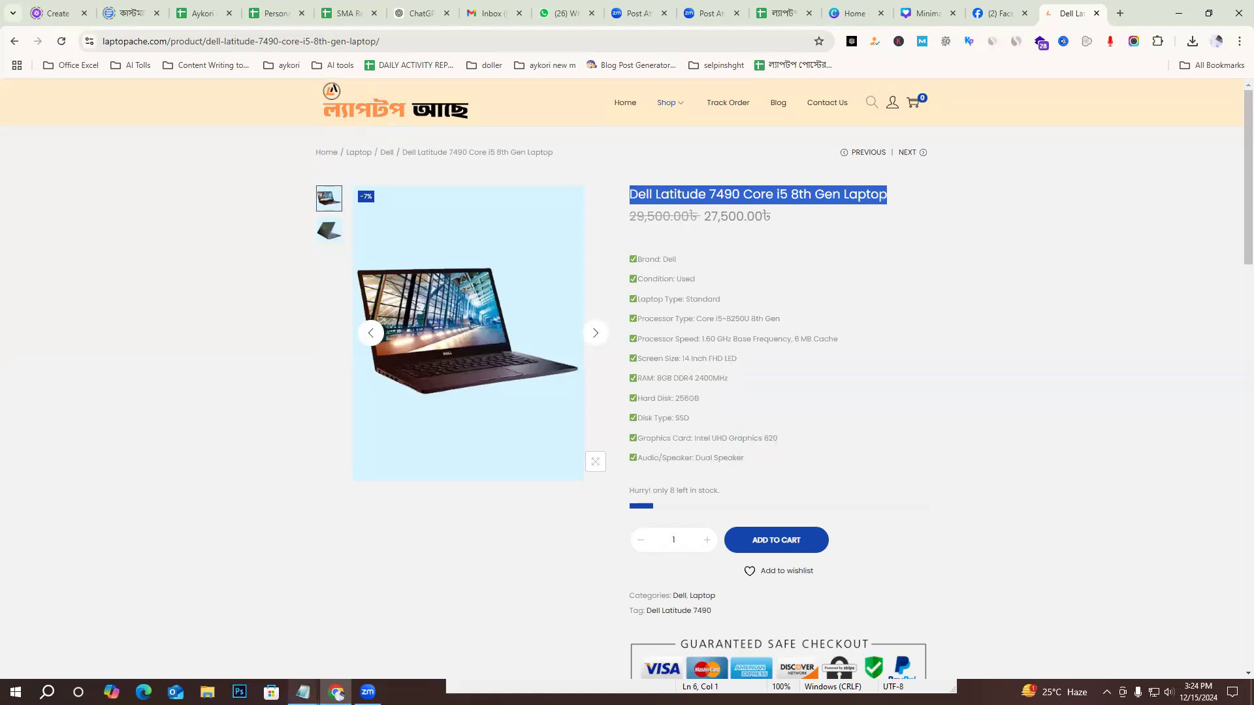
left_click(302, 692)
left_click(260, 629)
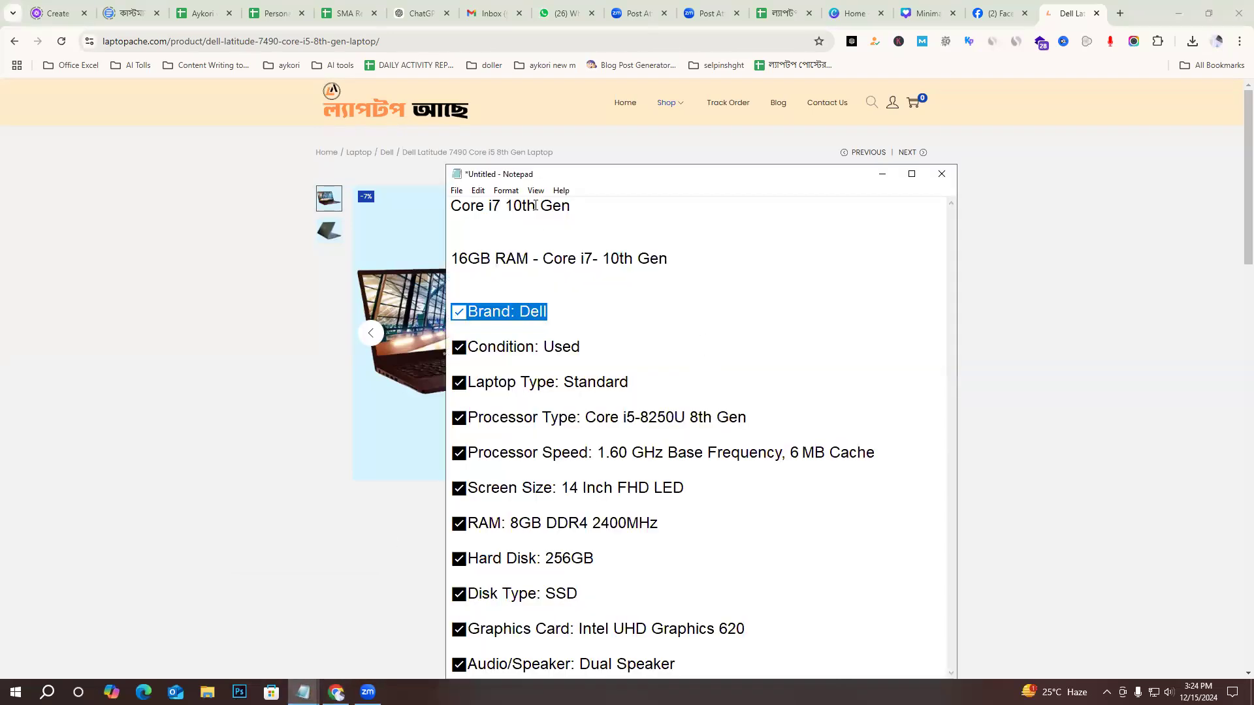
left_click(460, 240)
key("ctrl+v")
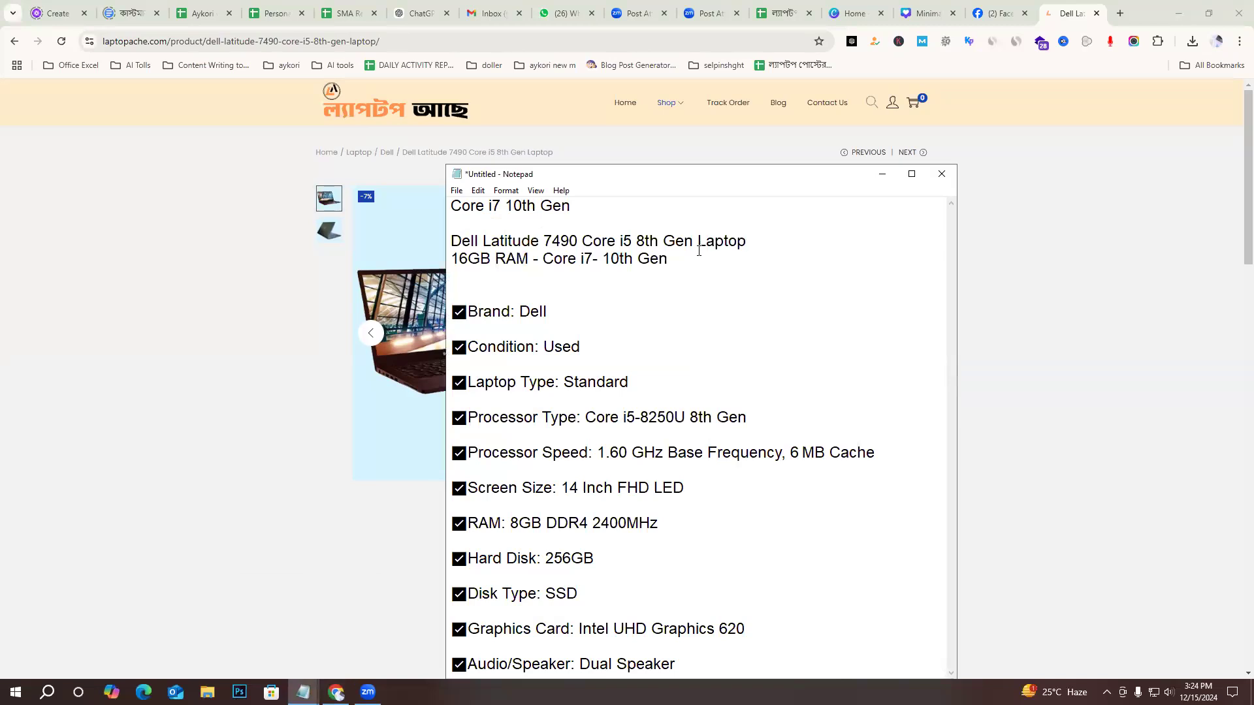
key("Return")
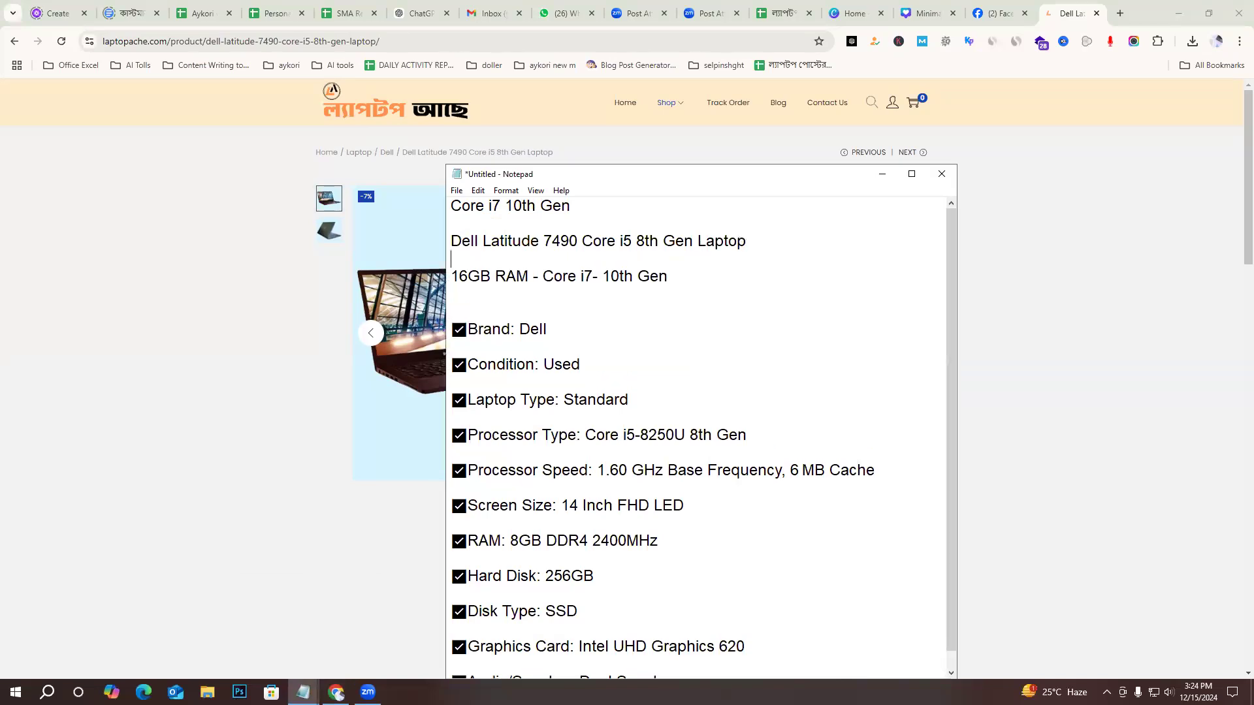
key("Return")
triple_click(532, 307)
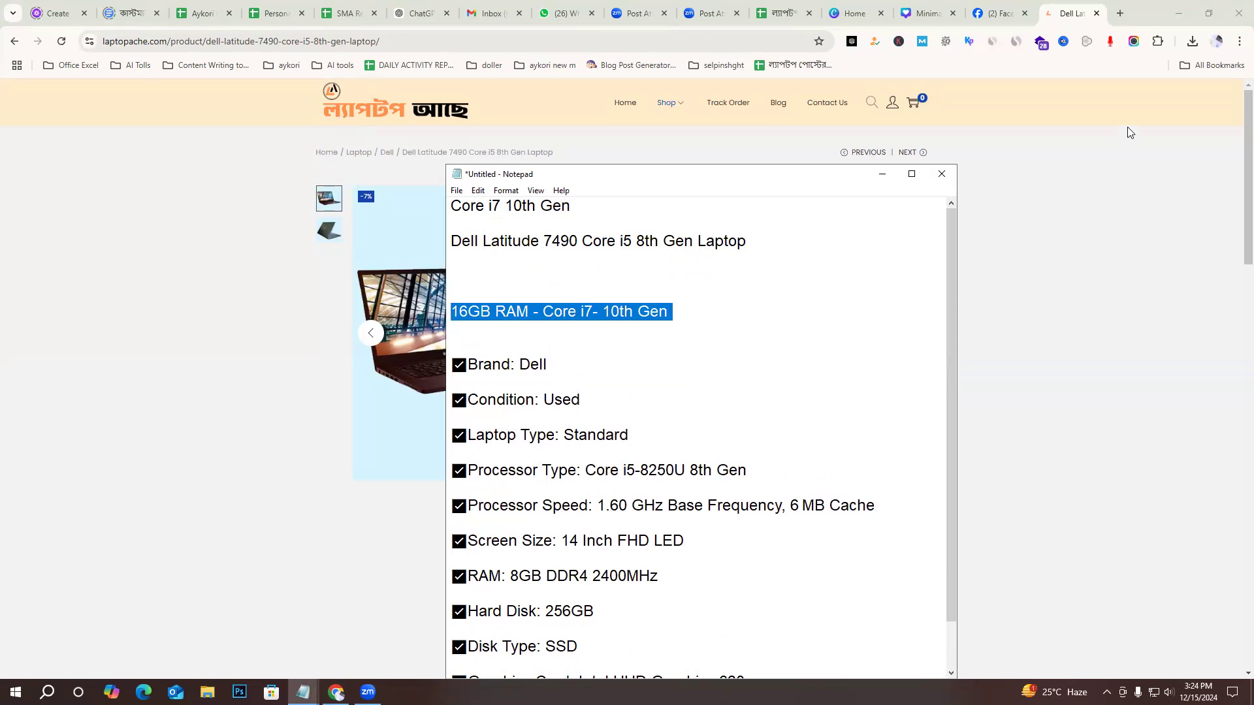
left_click(1121, 15)
left_click(1017, 14)
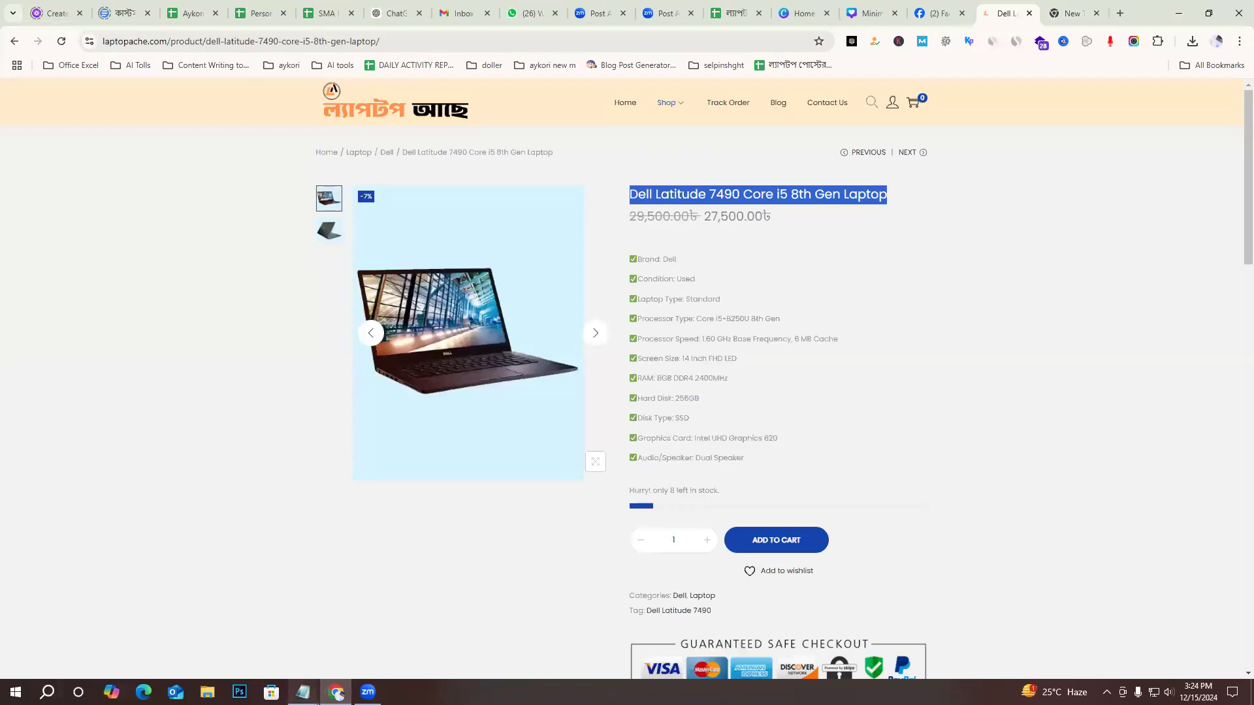
left_click(303, 692)
left_click(262, 632)
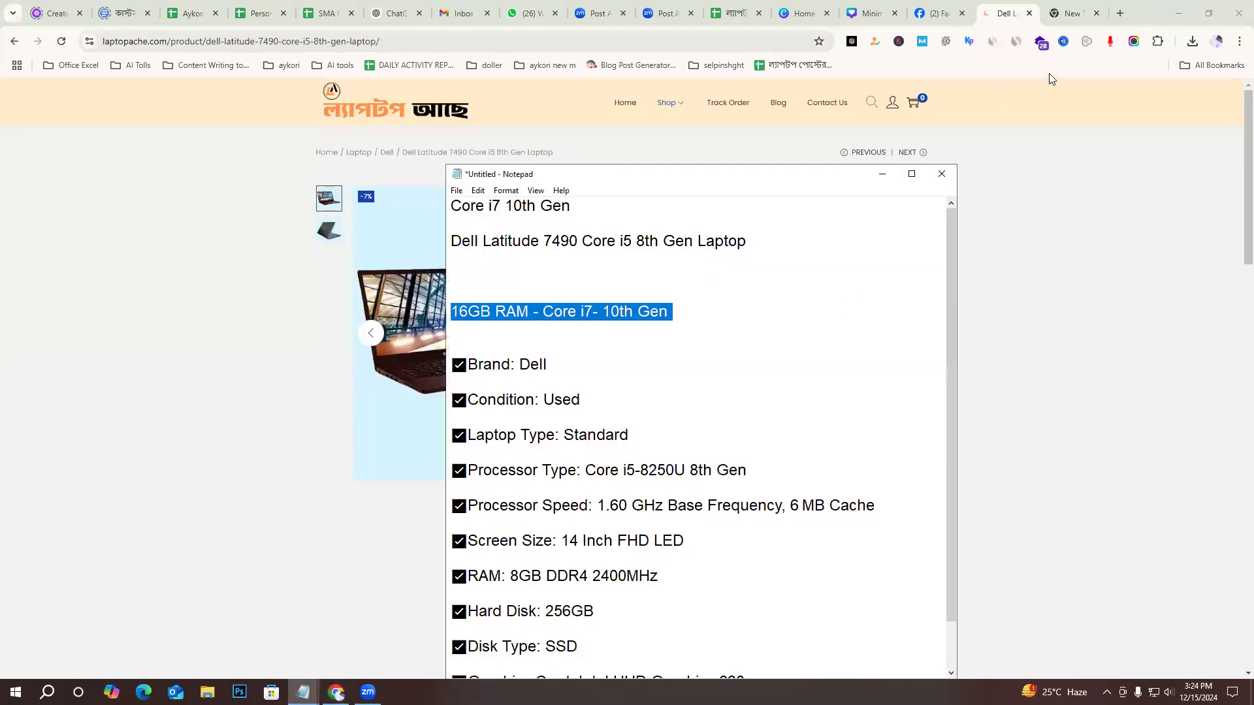
left_click(1074, 13)
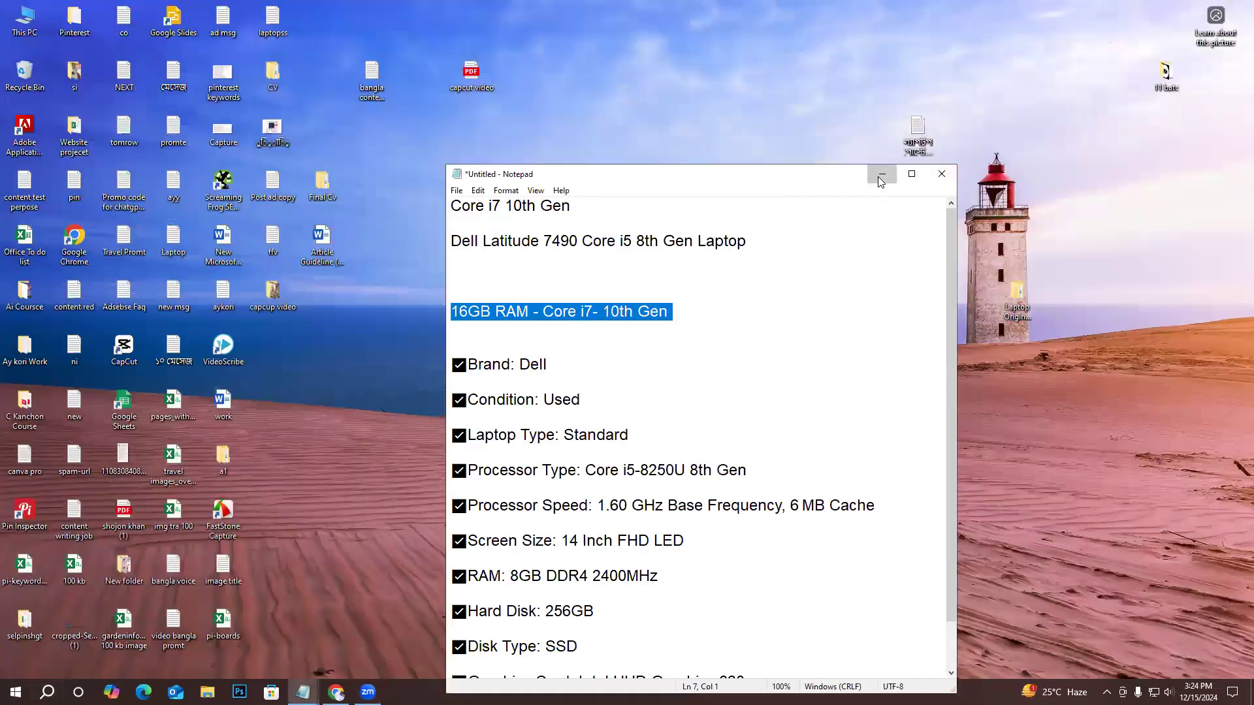
Clear the open windows from the desktop, then create a new text document there and open it.
left_click(879, 177)
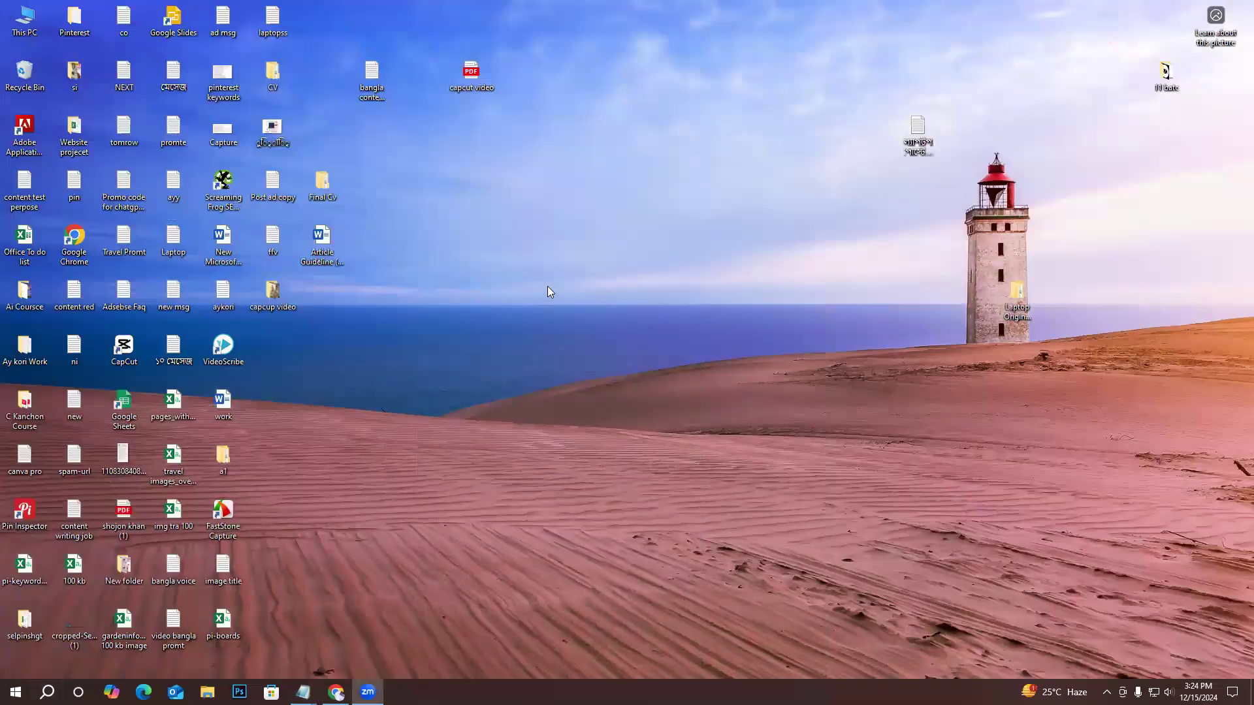
right_click(548, 287)
mouse_move(631, 392)
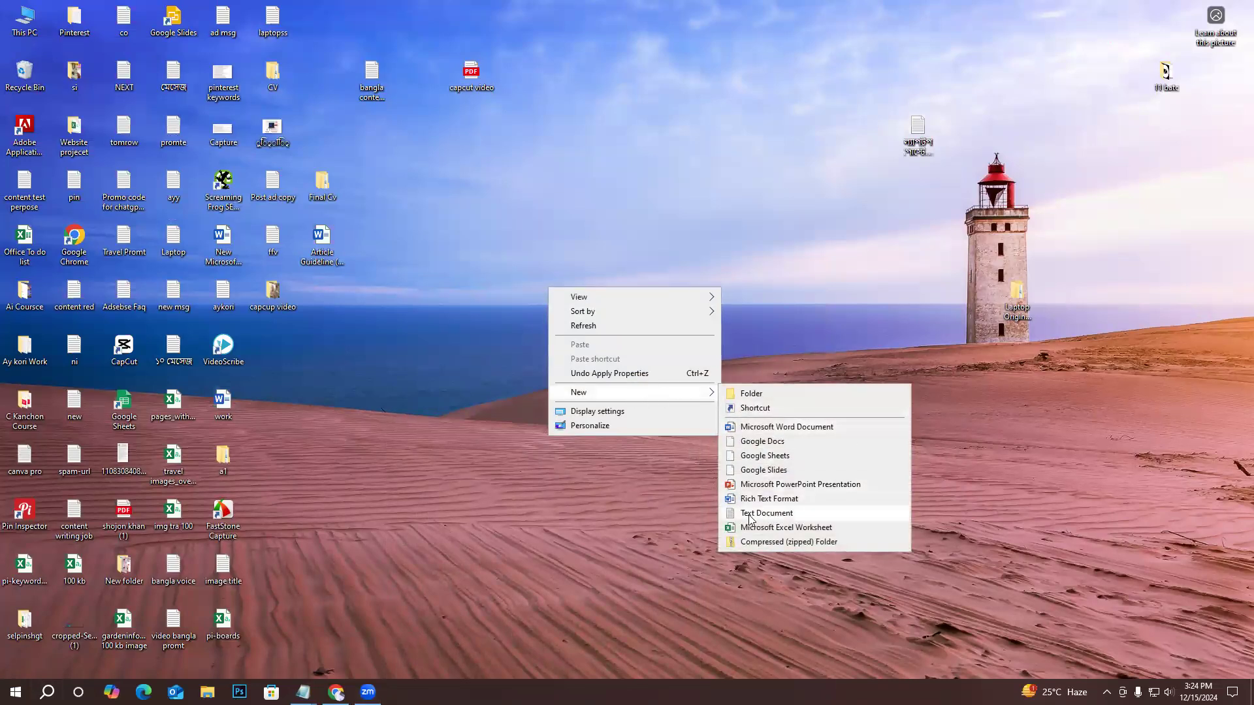
left_click(778, 513)
key("Return")
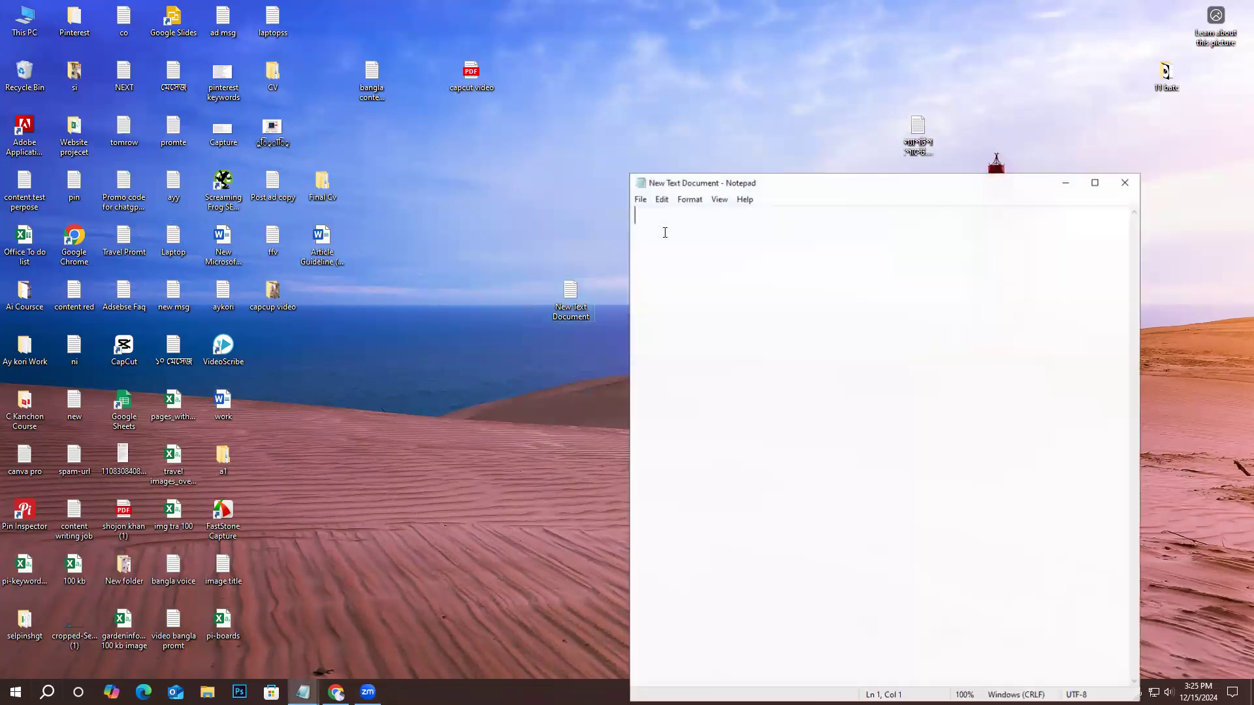
Paste the product title "Dell Latitude 7490 Core i5 8th Gen Laptop" from the laptopache.com page into the new text document.
left_click(336, 691)
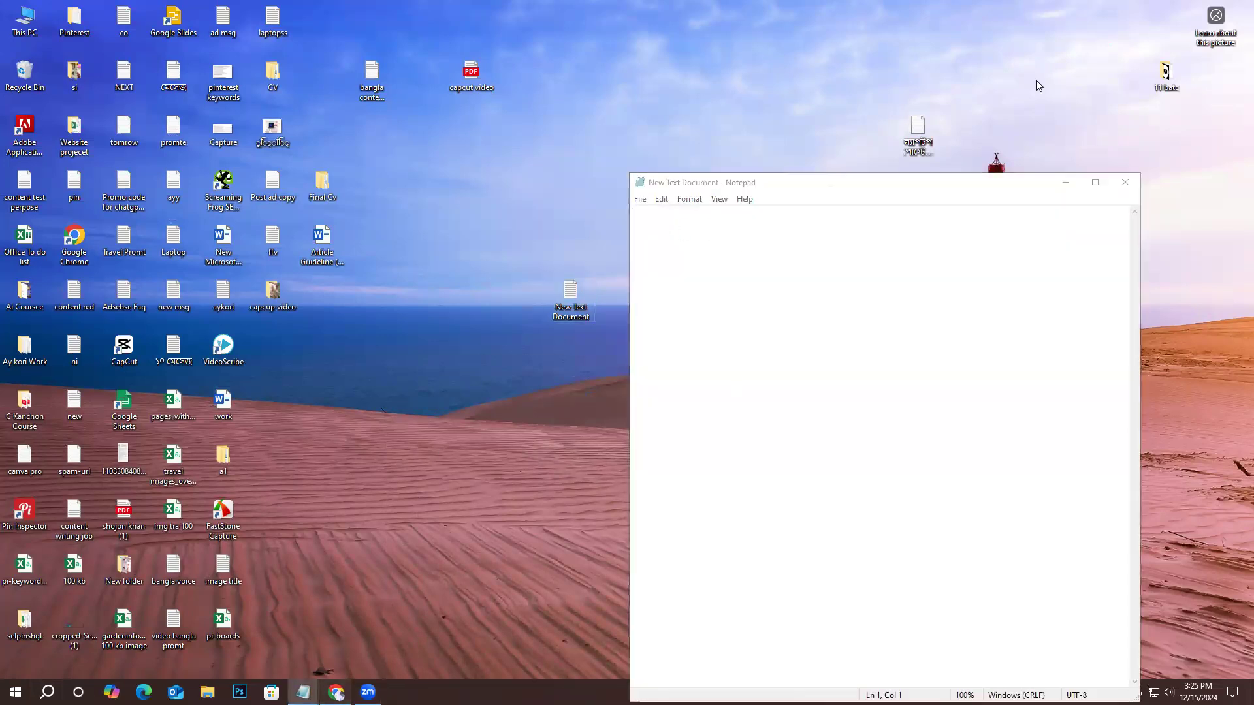
left_click(1007, 6)
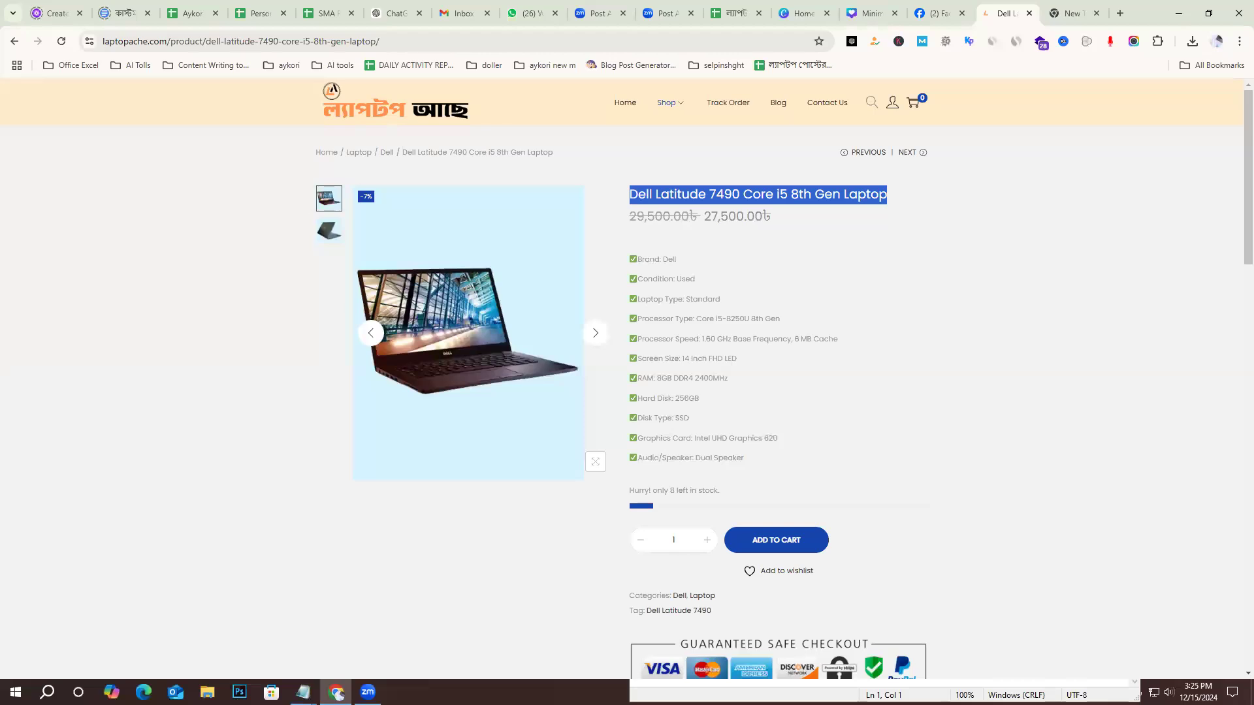
left_click(382, 627)
key("ctrl+v")
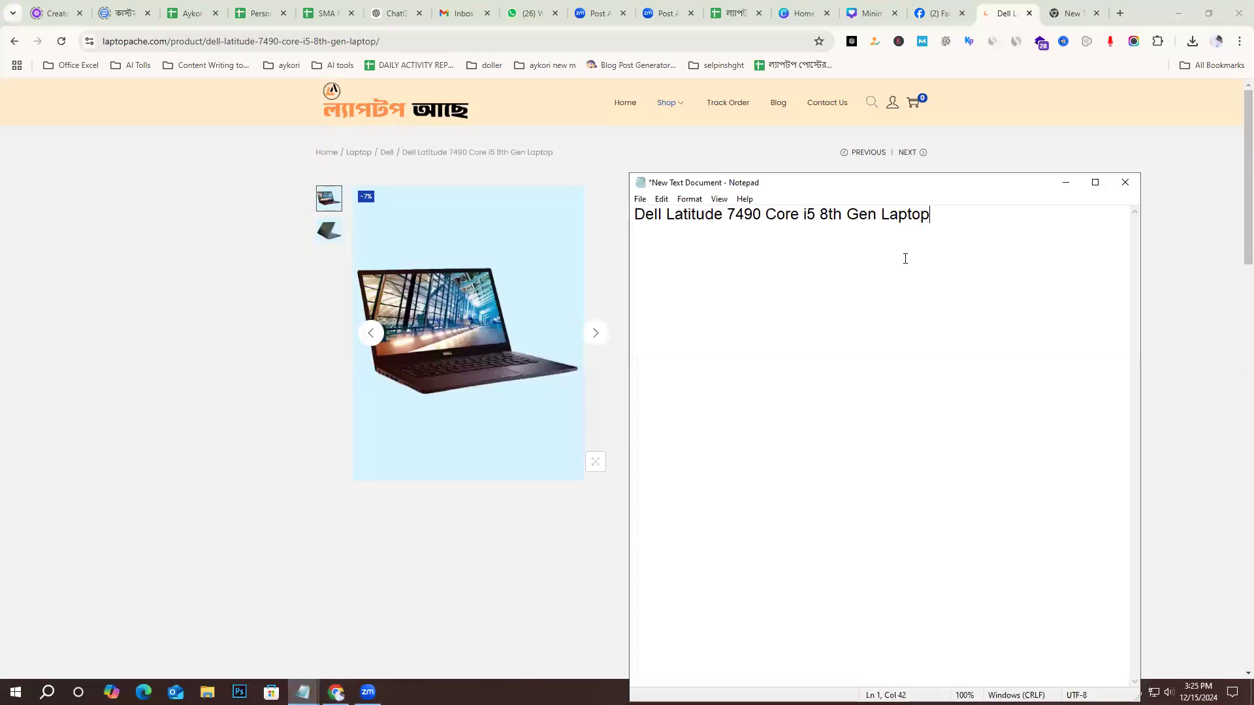
Copy the original 29,500.00৳ and discounted 27,500.00৳ prices from the product page into the note, one blank line below the title.
key("Return")
key("Return")
left_click(190, 343)
left_click_drag(775, 214, 702, 261)
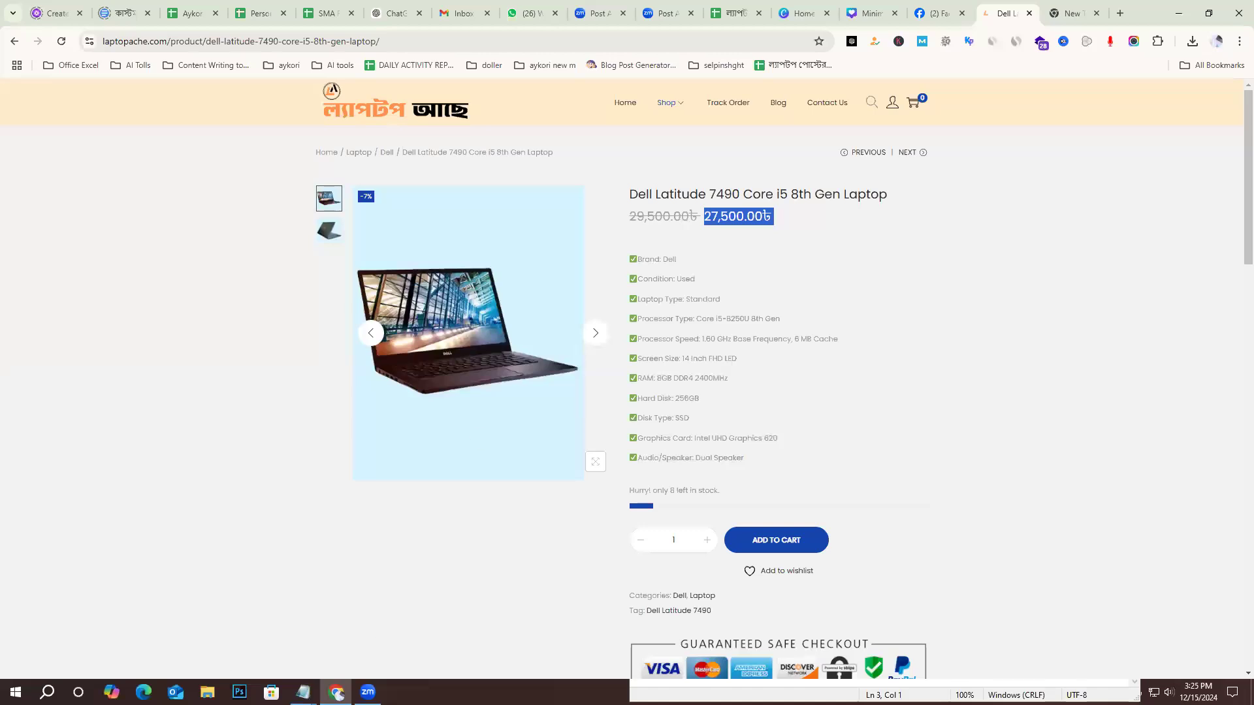
mouse_move(303, 693)
left_click(364, 628)
type("Original price was: 29,500.00৳ .27,500.00৳")
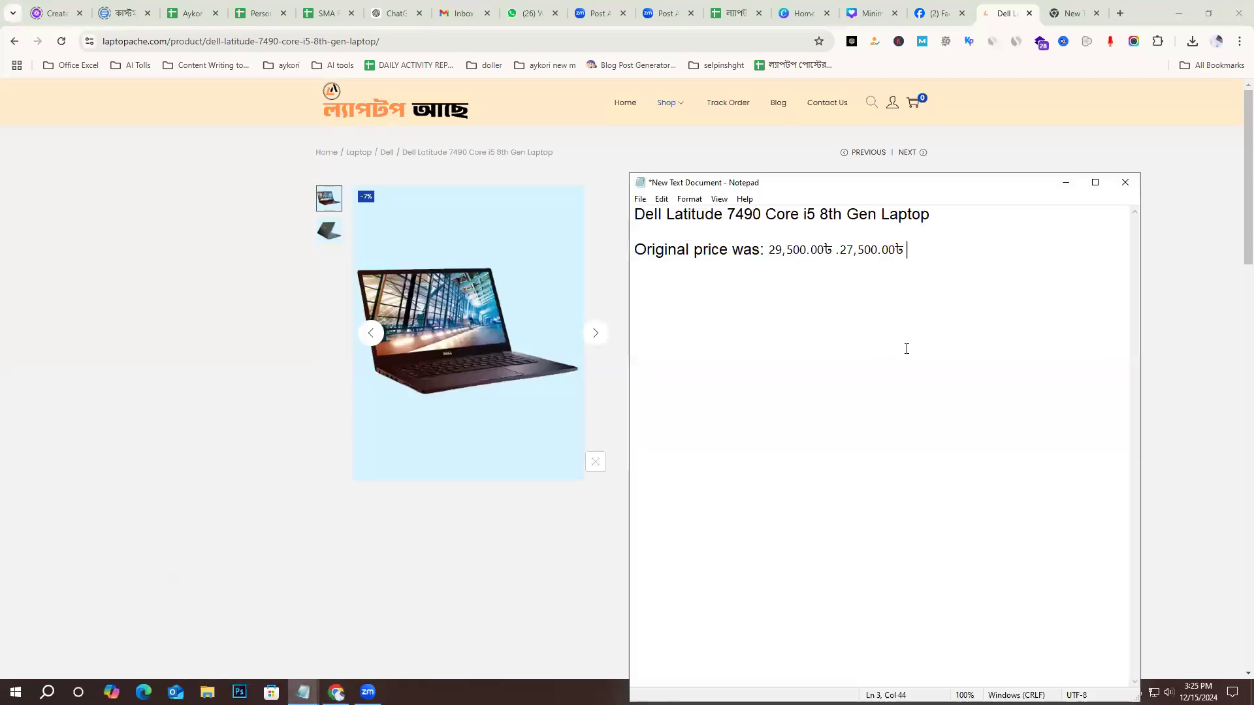
key("Return")
Copy the specification list from Brand to Audio/Speaker off the product page into the note below the price, followed by blank lines.
left_click(624, 279)
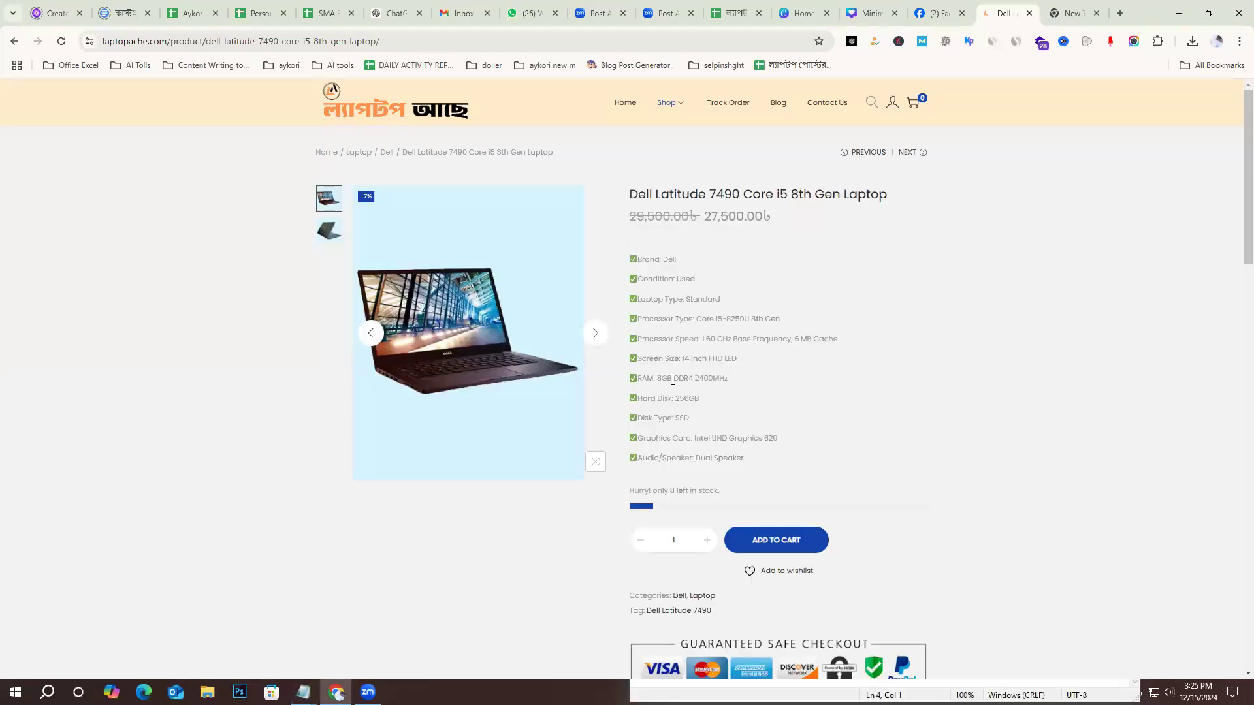
left_click_drag(630, 256, 765, 460)
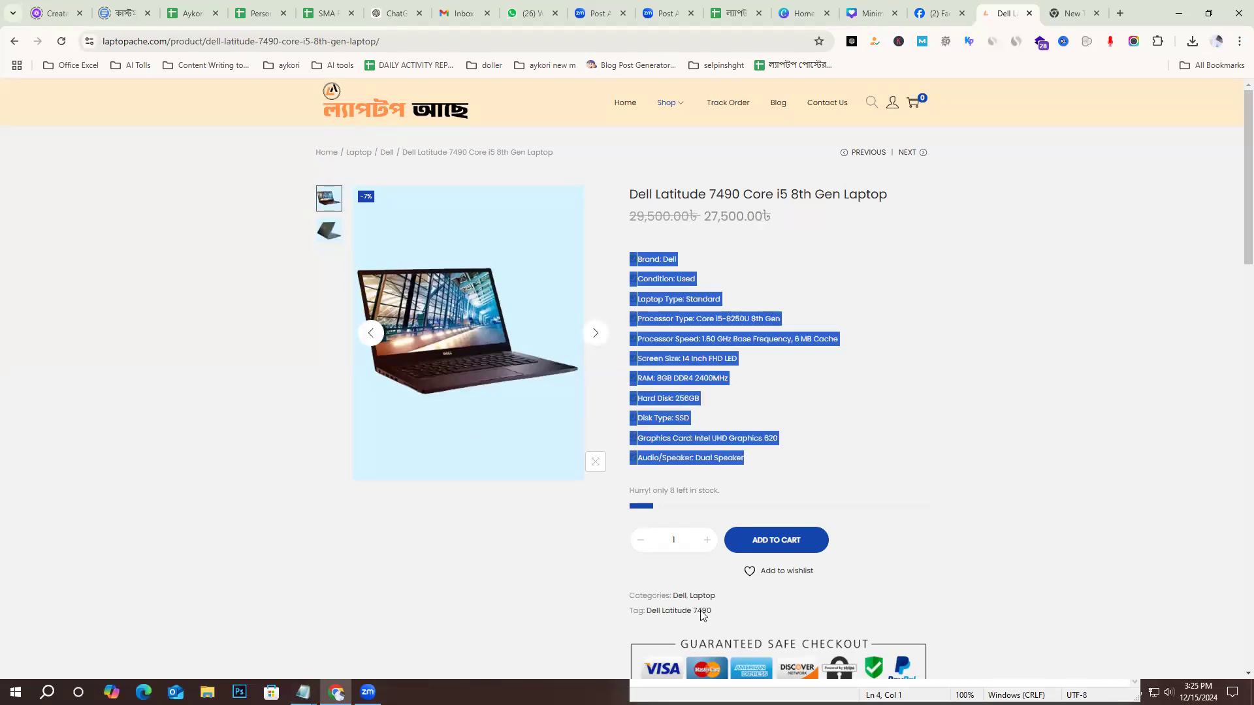
key("alt+Tab")
type("☑Brand: Dell  ☑Condition: Used  ☑Laptop Type: Standard  ☑Processor Type: Core i5-8250U 8th Gen  ☑Processor Speed: 1.60 GHz Base Frequency, 6 MB Cache  ☑Screen Size: 14 Inch FHD LED  ☑RAM: 8GB DDR4 2400MHz  ☑Hard Disk: 256GB  ☑Disk Type: SSD  ☑Graphics Card: Intel UHD Graphics 620  ☑Audio/Speaker: Dual Speaker")
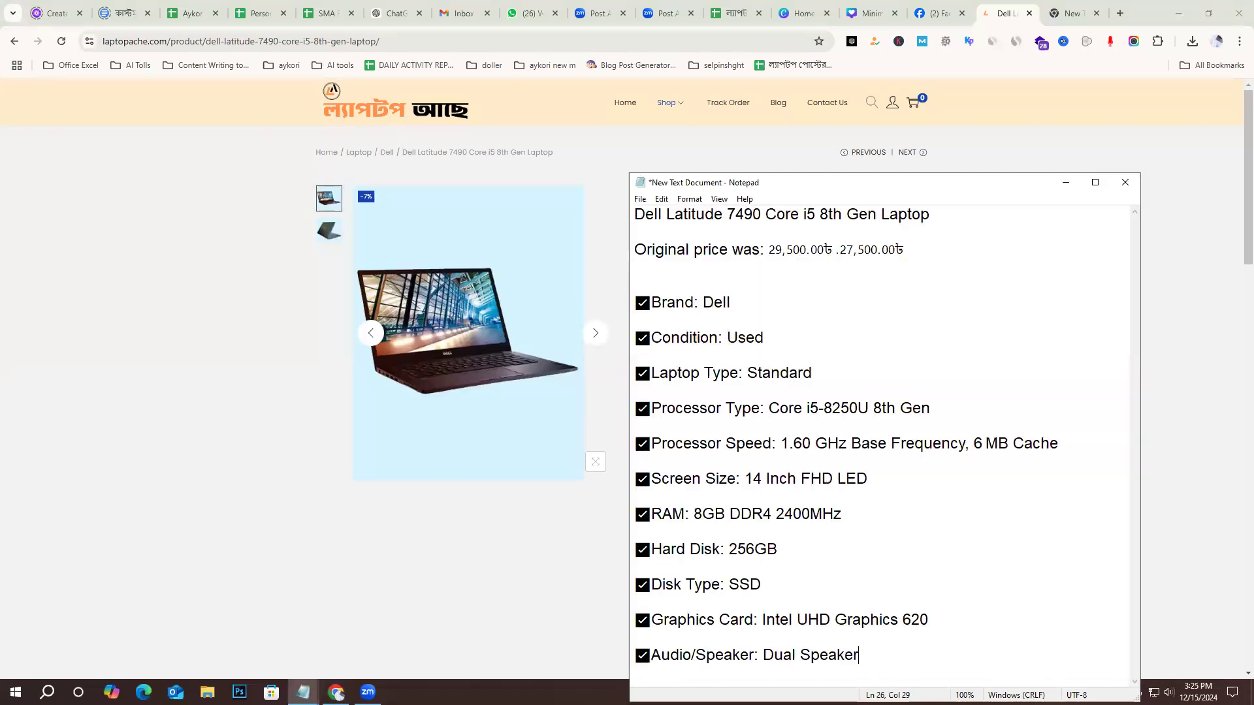
key("Return")
key("Return")
key("Return")
Copy the "কেন Laptop Ache থেকে ল্যাপটপ কিনবেন?" section from the end of the product page's description.
key("alt+Tab")
left_click(1010, 415)
scroll(943, 442, "down", 10)
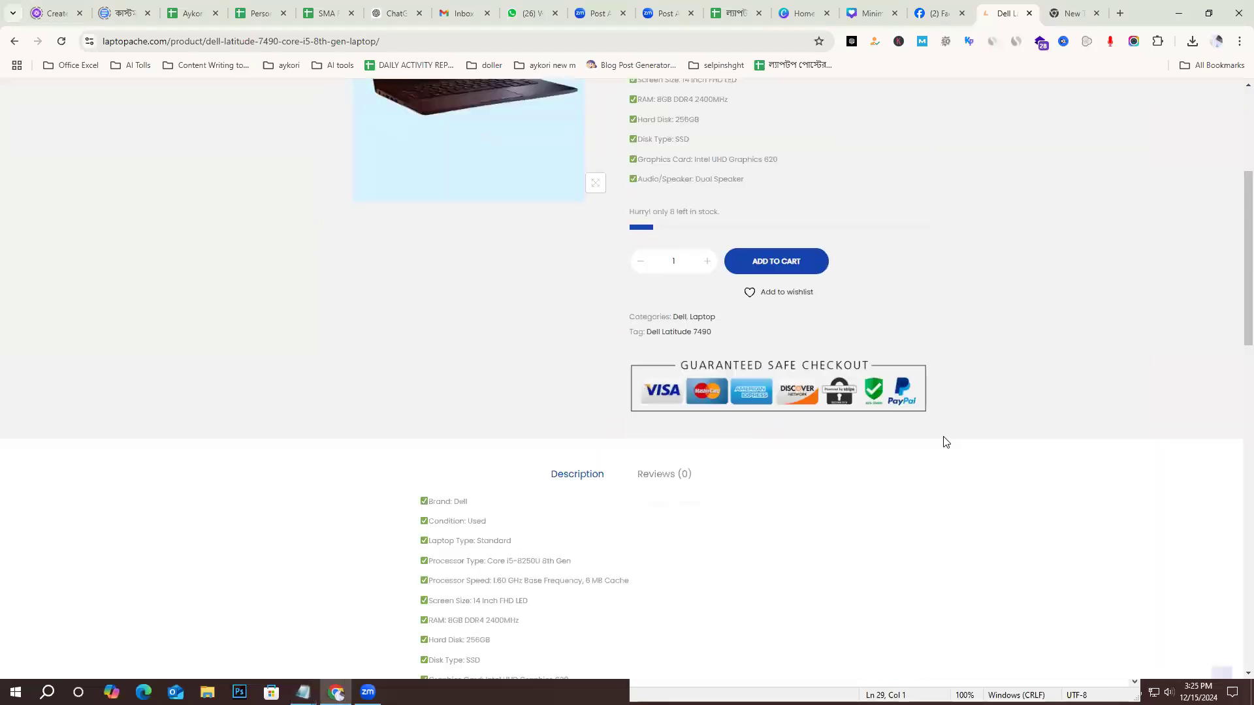
scroll(810, 454, "down", 8)
scroll(722, 429, "up", 3)
left_click_drag(672, 456, 421, 265)
left_click(1058, 5)
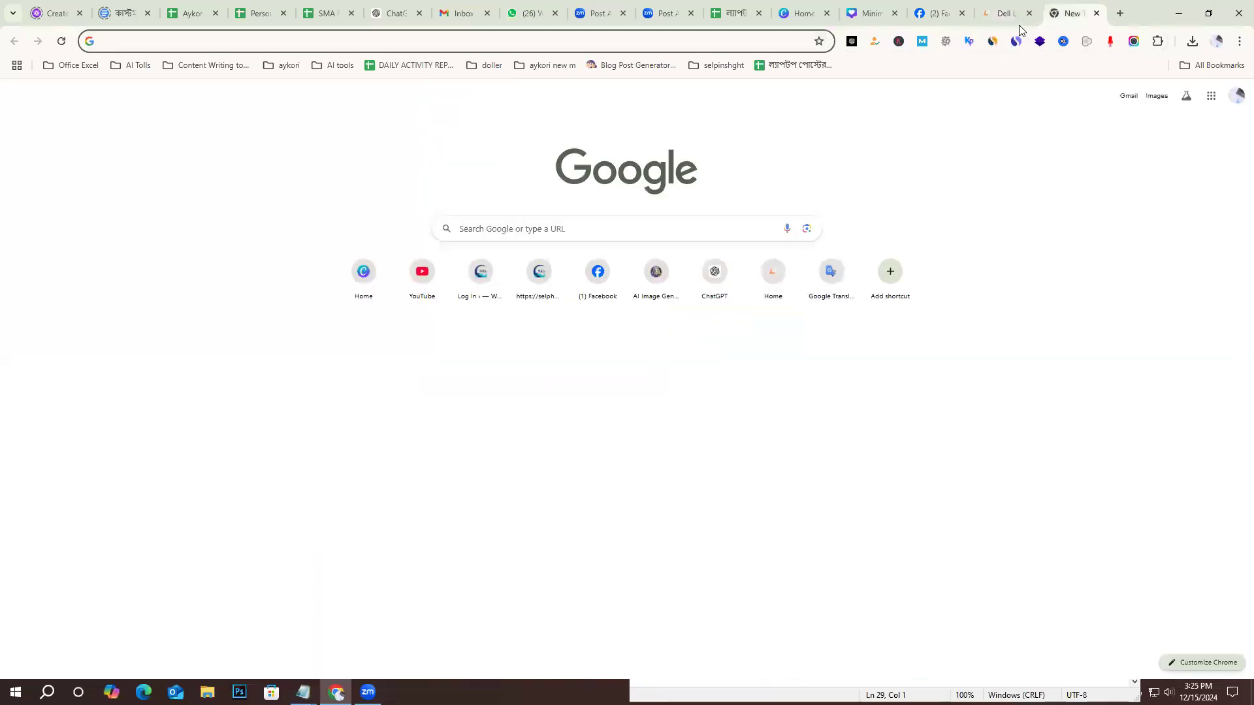
Move the New Text Document note higher on the screen and paste the copied Bengali section below the specifications.
left_click(385, 627)
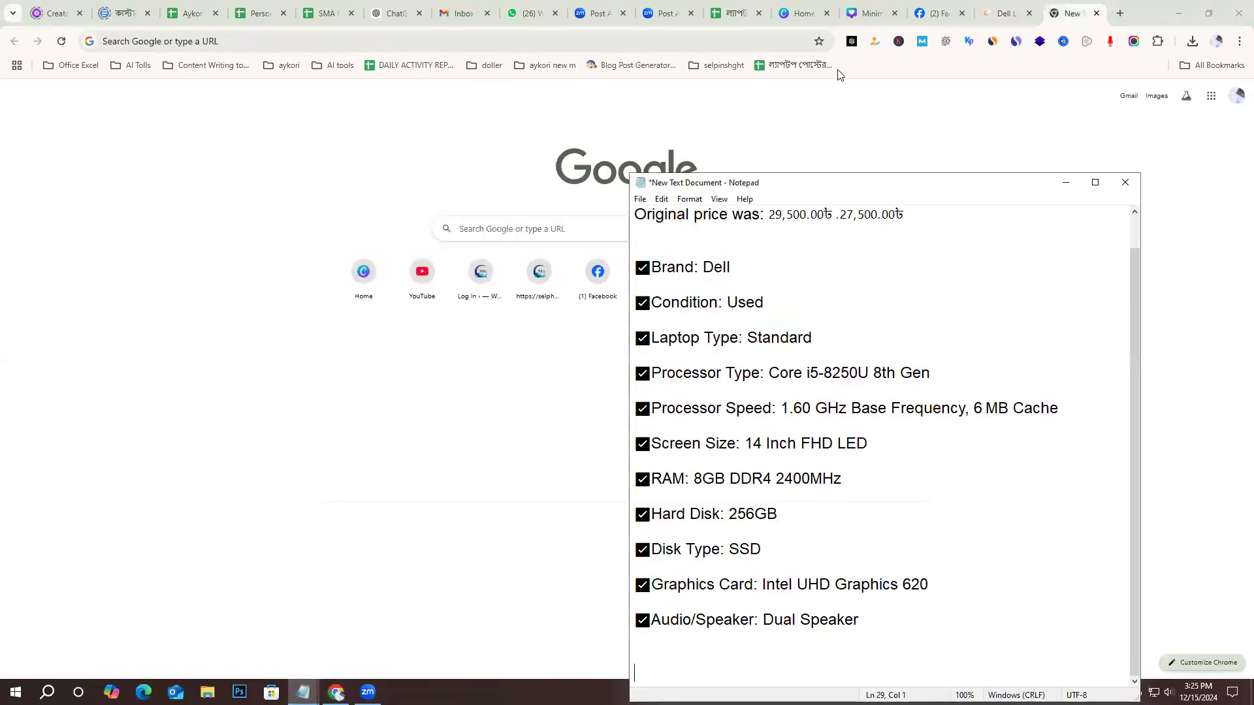
left_click_drag(885, 194, 808, 68)
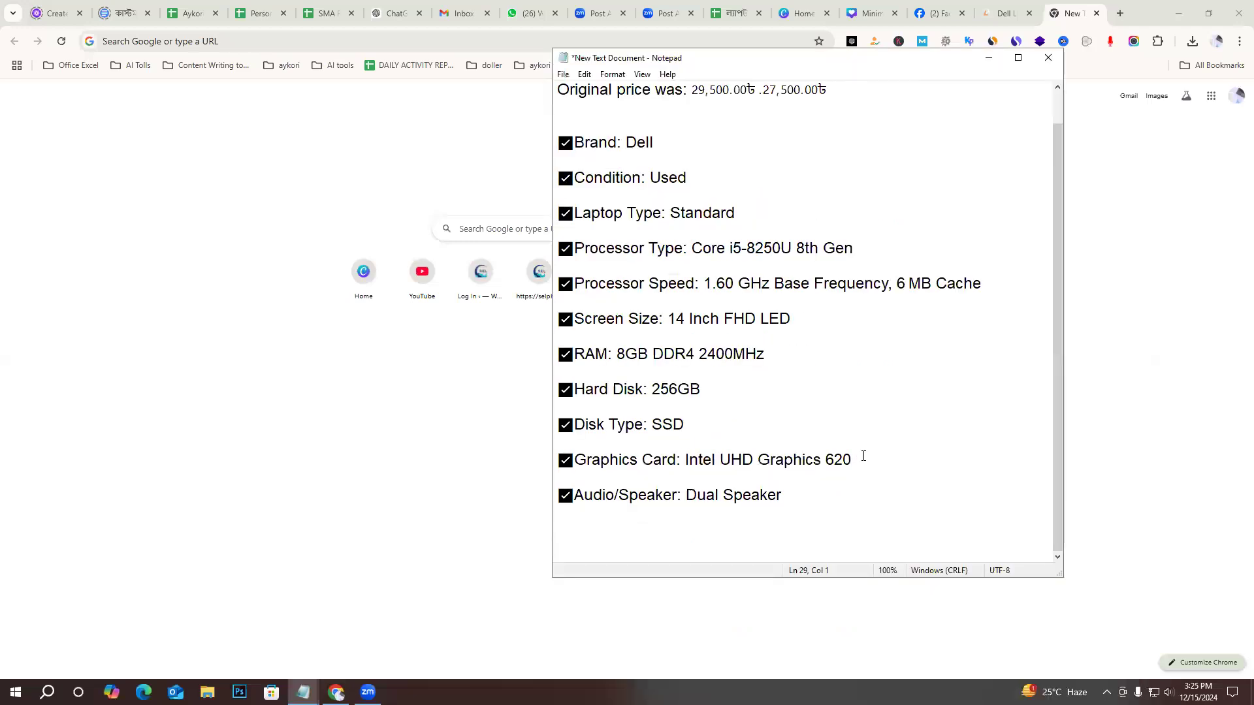
key("Return")
key("Return")
key("ctrl+v")
key("Return")
key("Return")
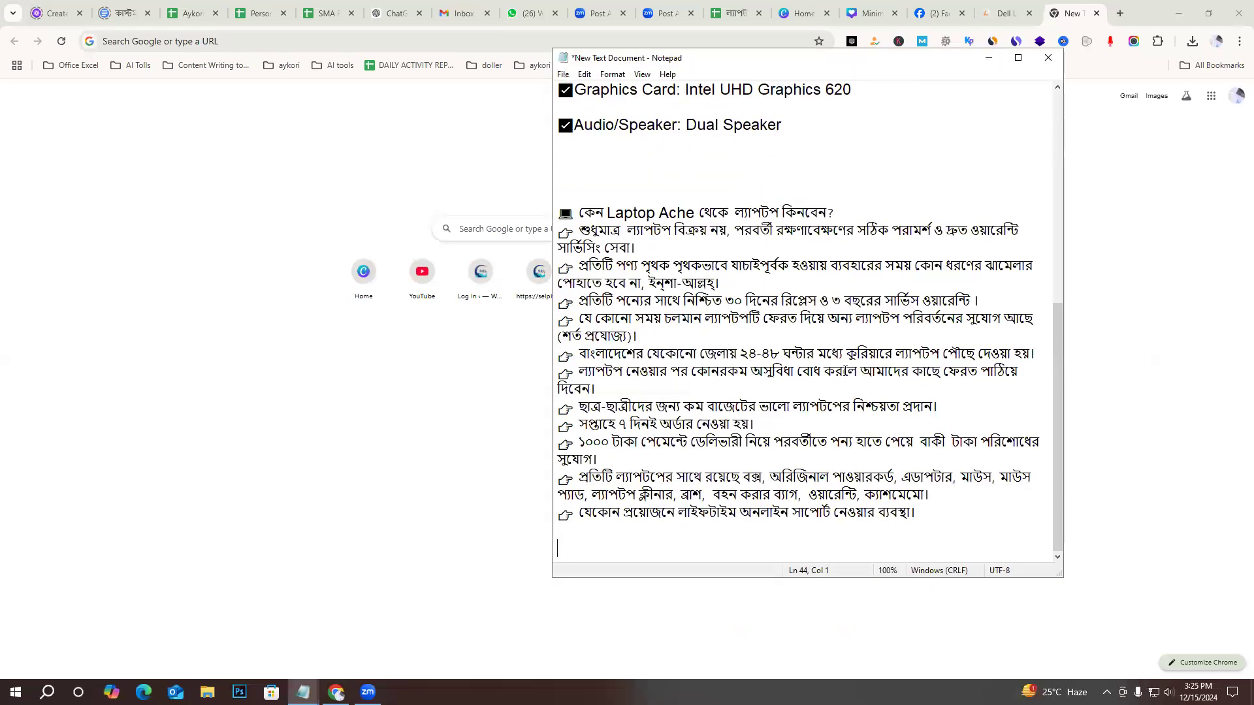
Remove two surplus blank lines between the Audio/Speaker line and the Bengali section in the note.
left_click(634, 156)
key("BackSpace")
key("BackSpace")
scroll(815, 388, "up", 8)
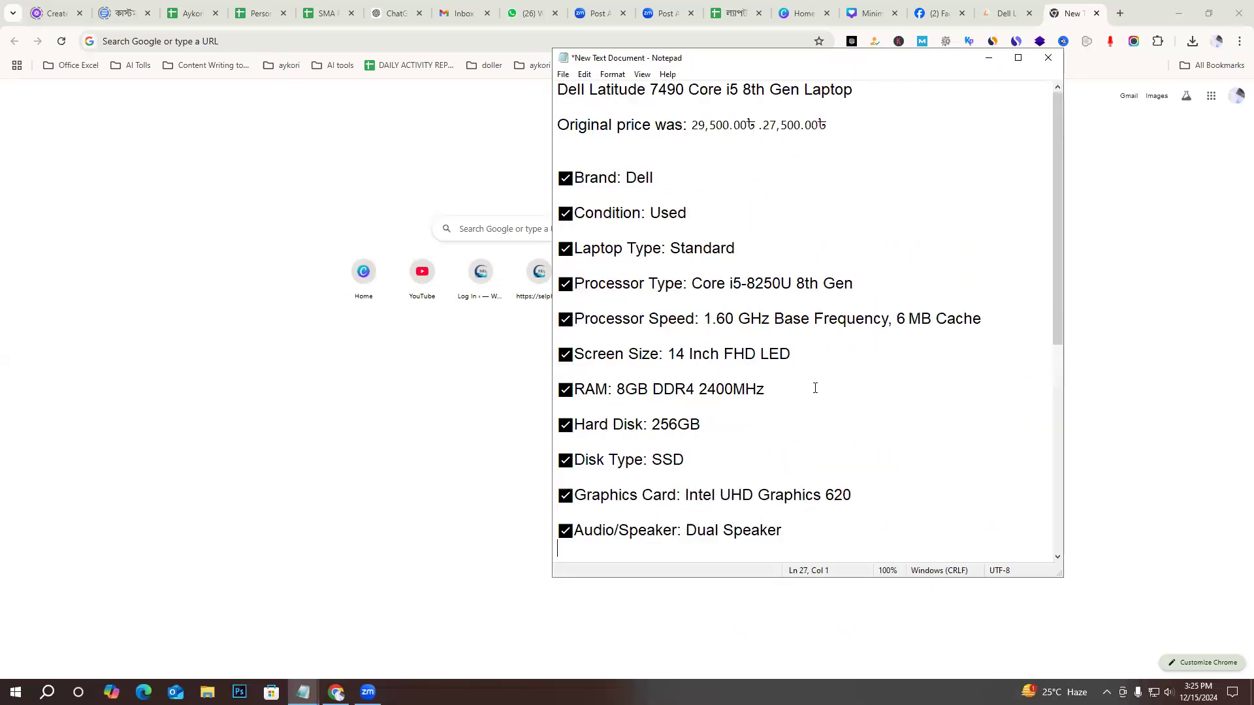
Return to the Facebook Marketplace listing and fill its title with "Dell Latitude 7490 Core i5 8th Gen Laptop" copied from the note.
left_click(998, 15)
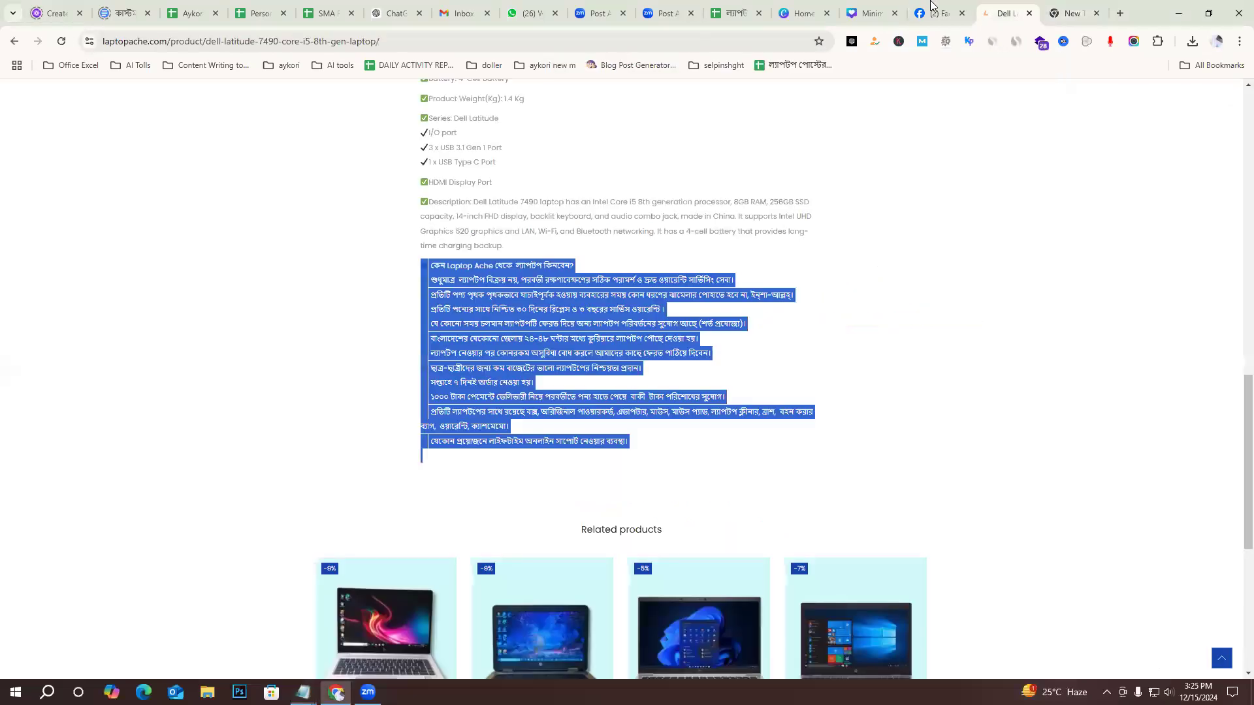
left_click(939, 13)
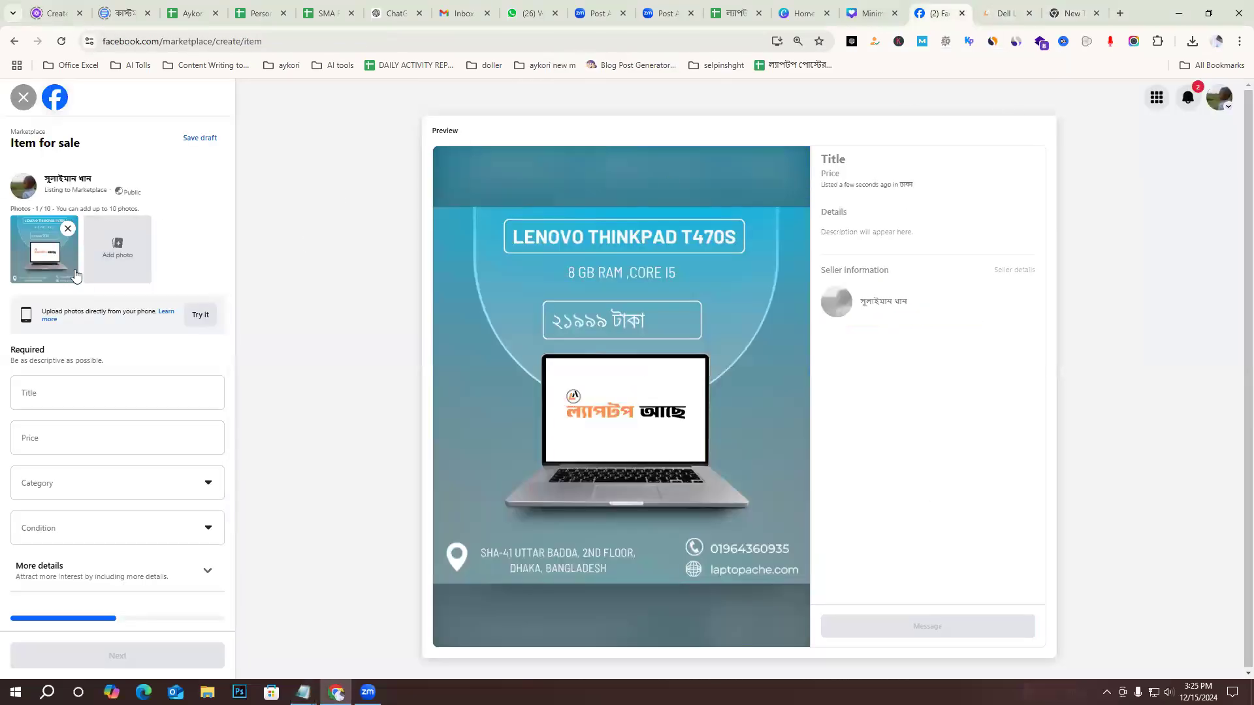
left_click(49, 393)
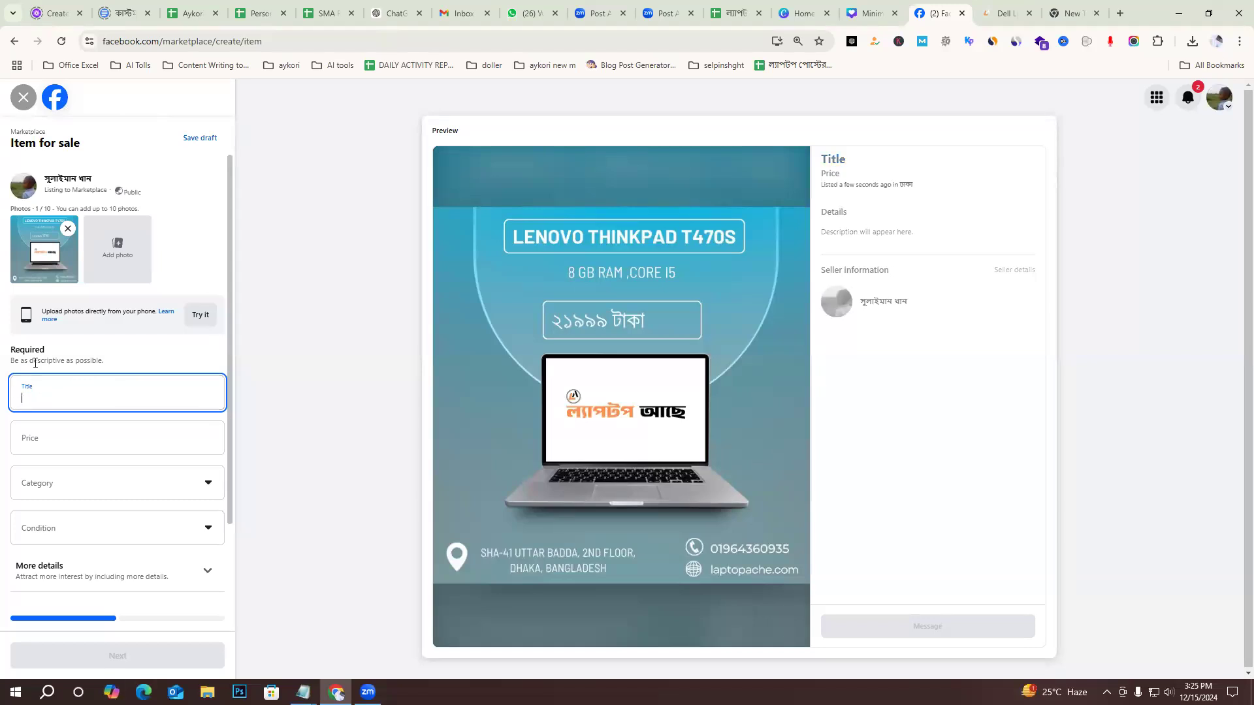
left_click(303, 692)
left_click(379, 634)
left_click_drag(886, 89, 556, 92)
key("ctrl+c")
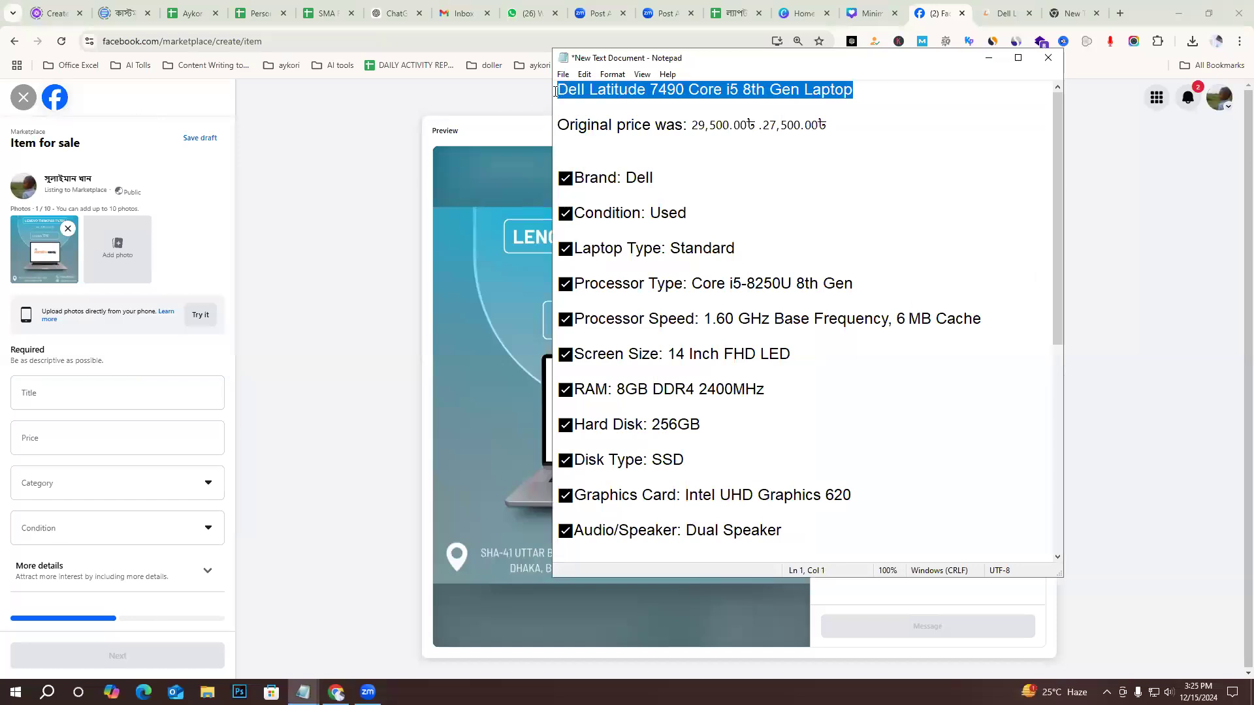
left_click(100, 398)
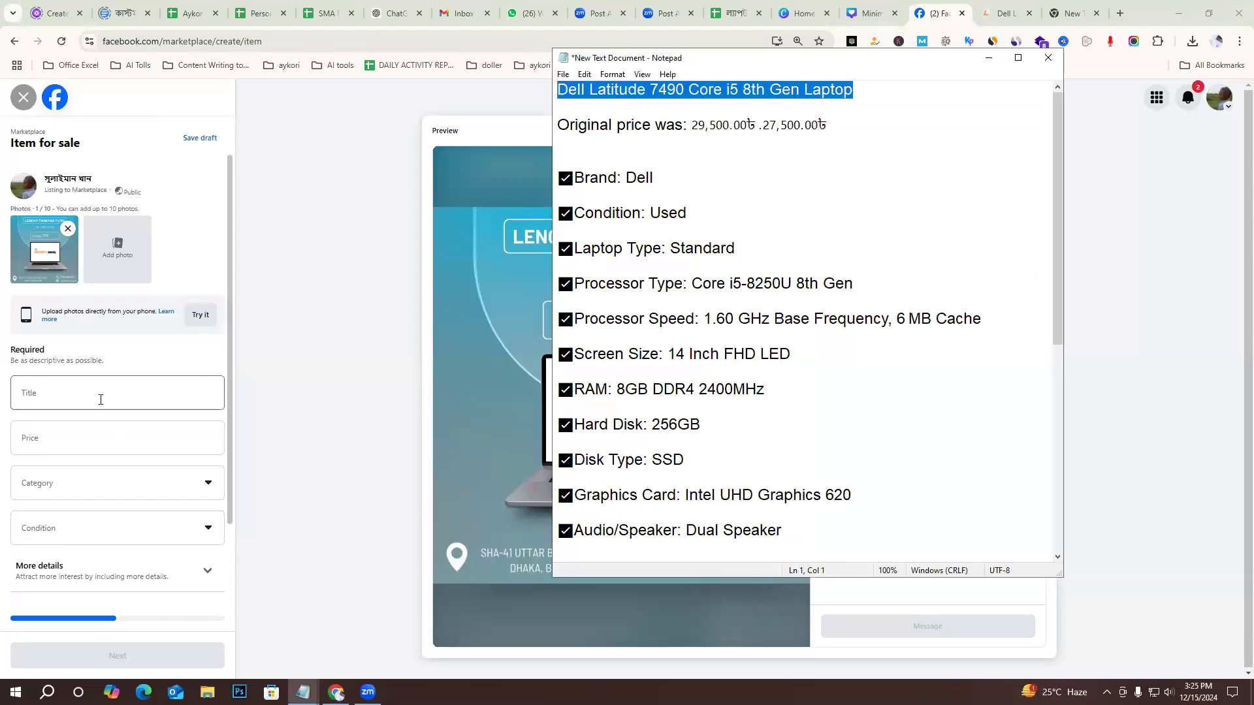
key("ctrl+v")
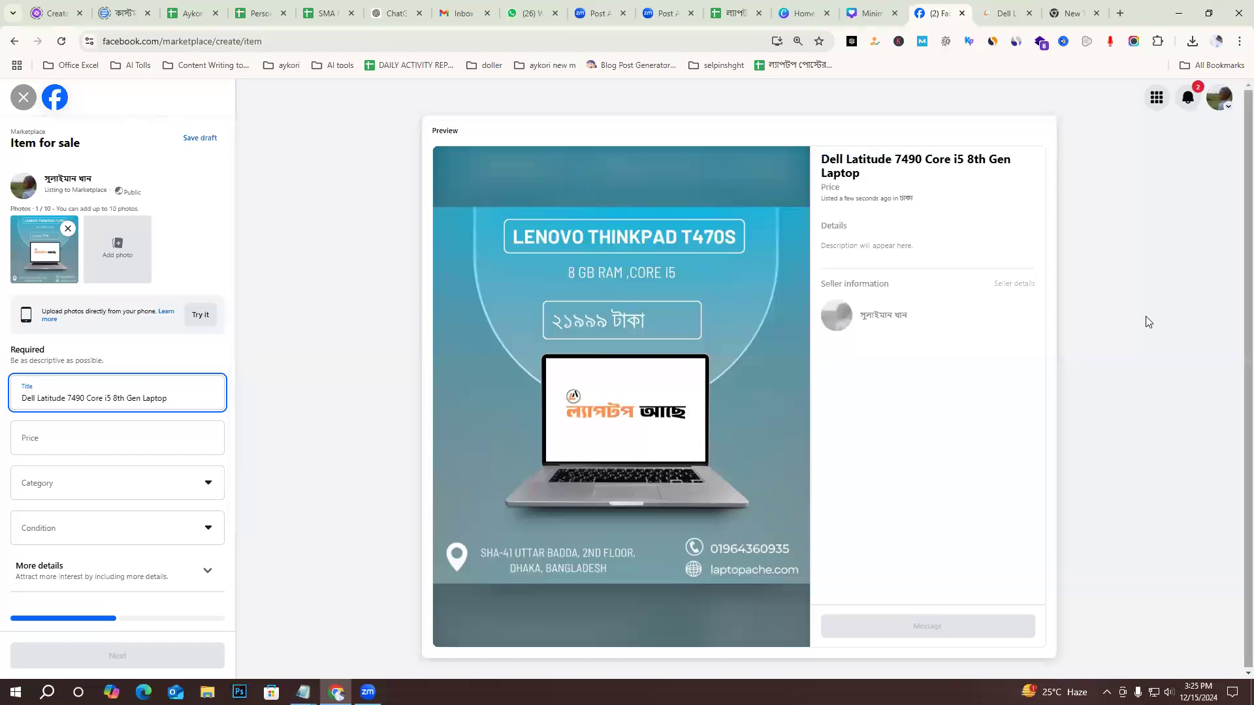
left_click_drag(821, 161, 929, 173)
left_click(918, 177)
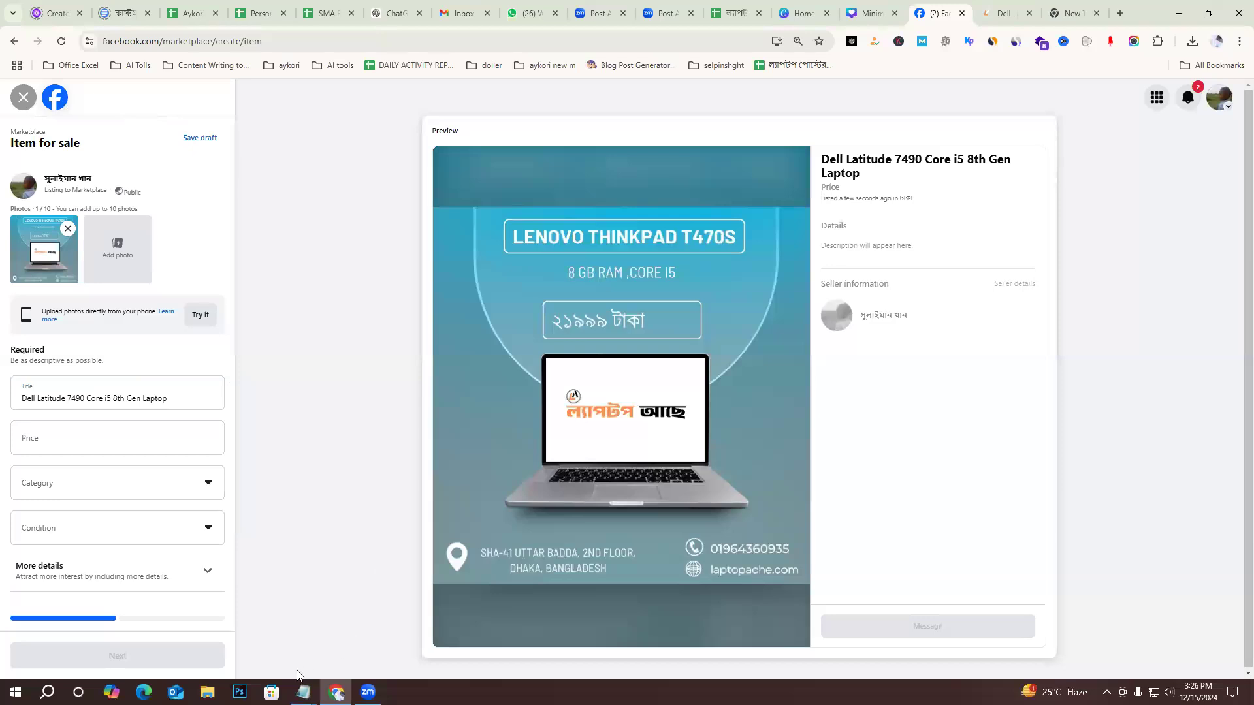
Set the listing's price to ৳29,500 by copying the original price from the note.
left_click(64, 439)
mouse_move(302, 692)
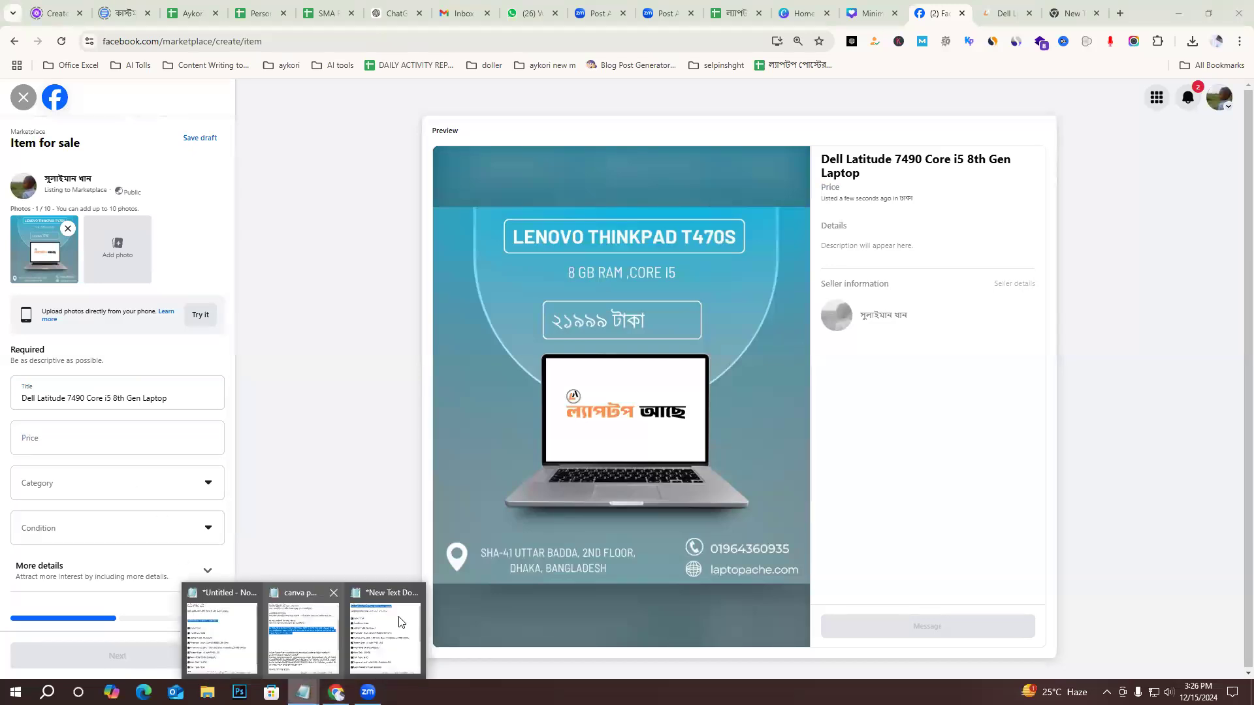
left_click(381, 634)
left_click(736, 156)
left_click_drag(736, 125, 798, 126)
left_click(702, 144)
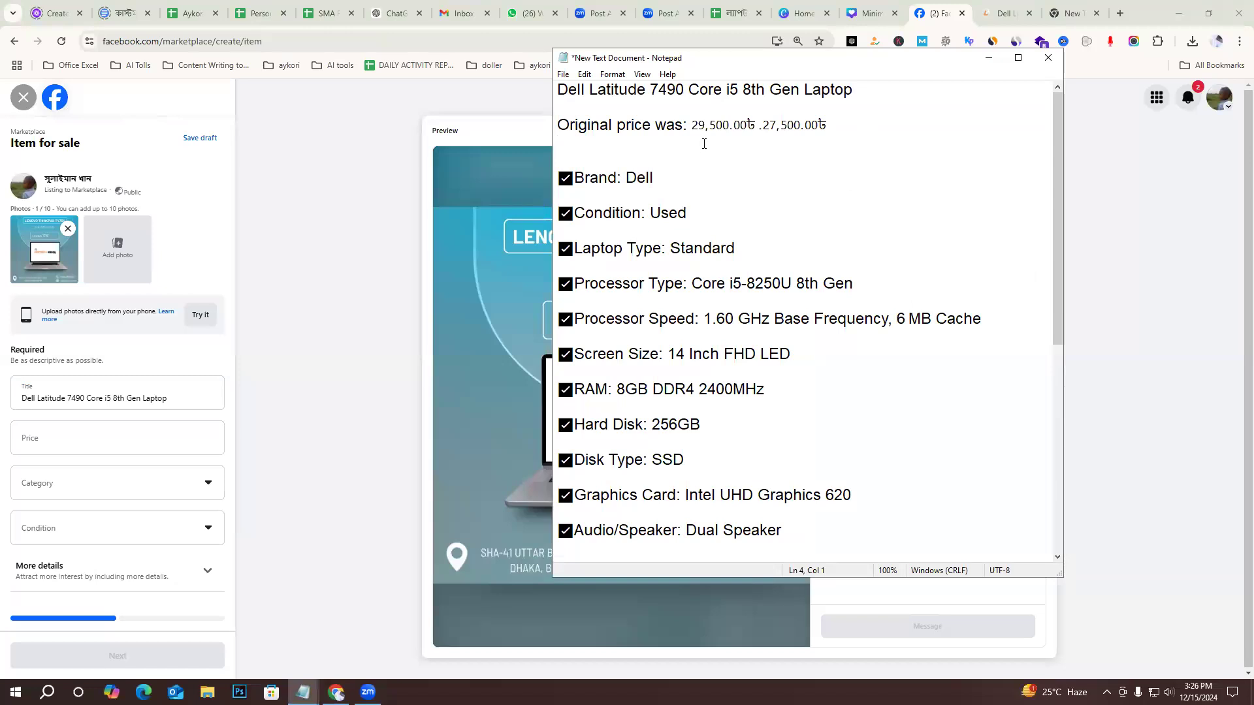
left_click_drag(693, 126, 754, 128)
key("ctrl+c")
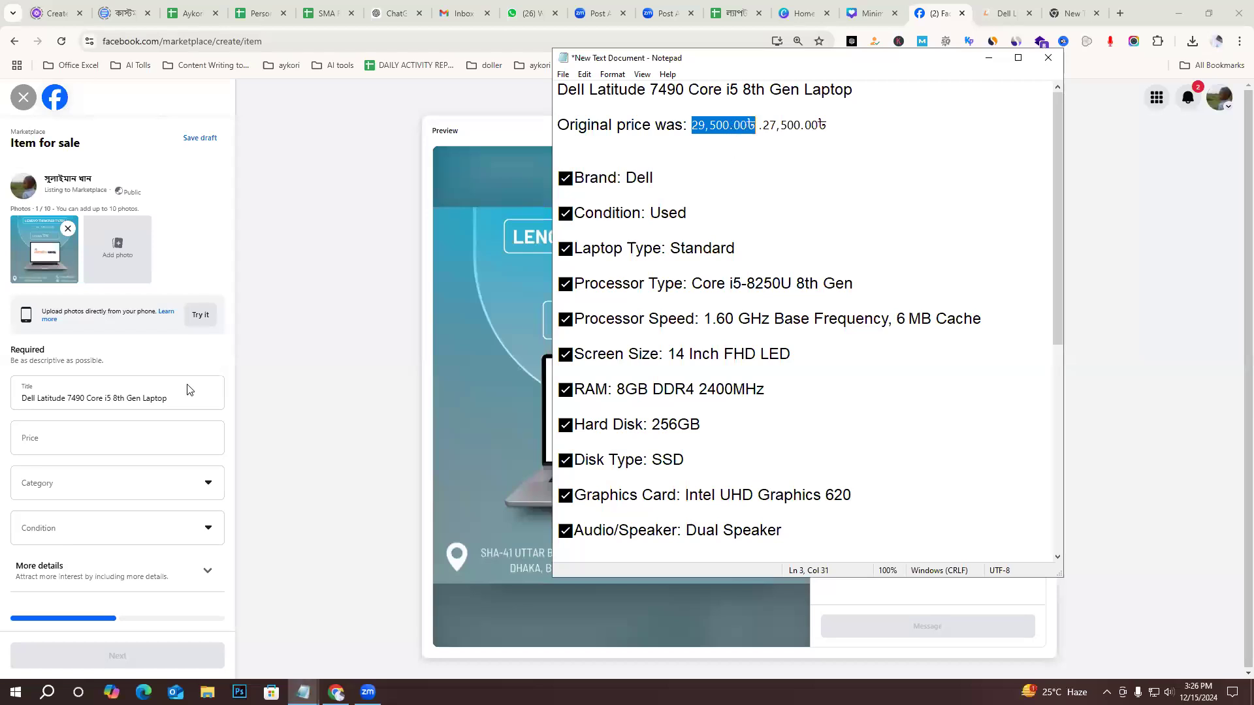
left_click(92, 440)
key("ctrl+v")
left_click(274, 365)
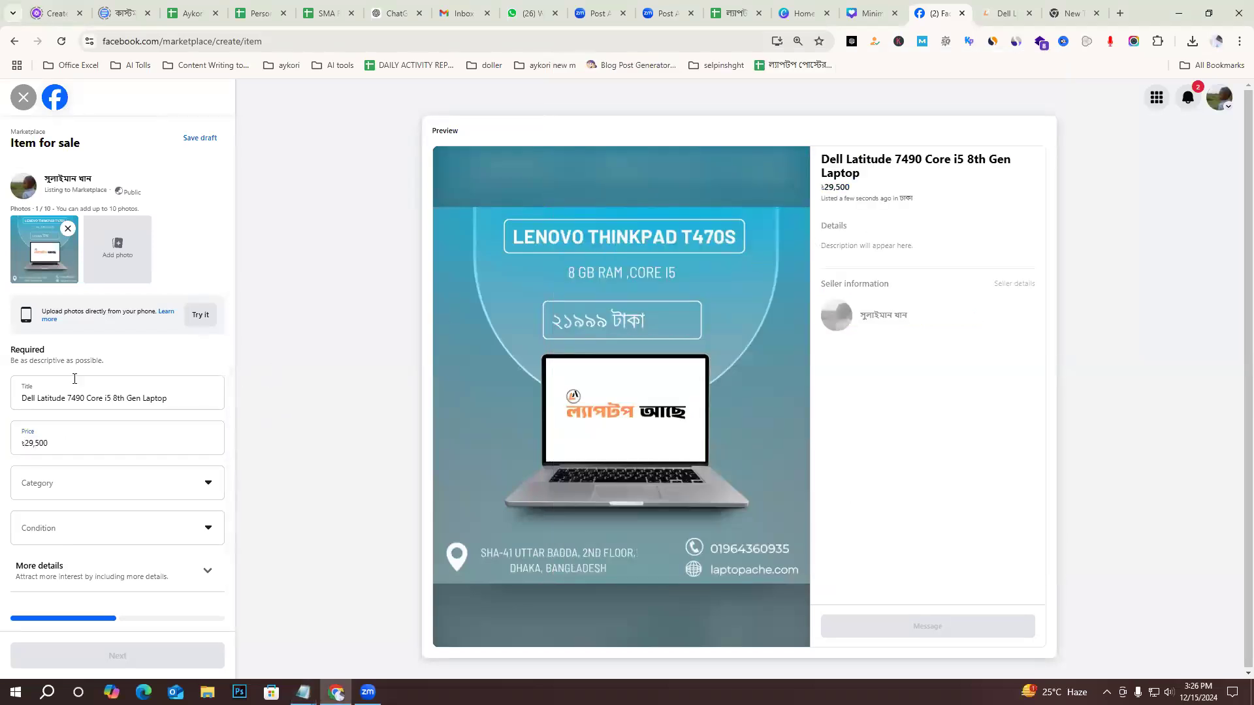
Set the listing's category to Electronics & computers and its condition to Used - Like New.
left_click(80, 491)
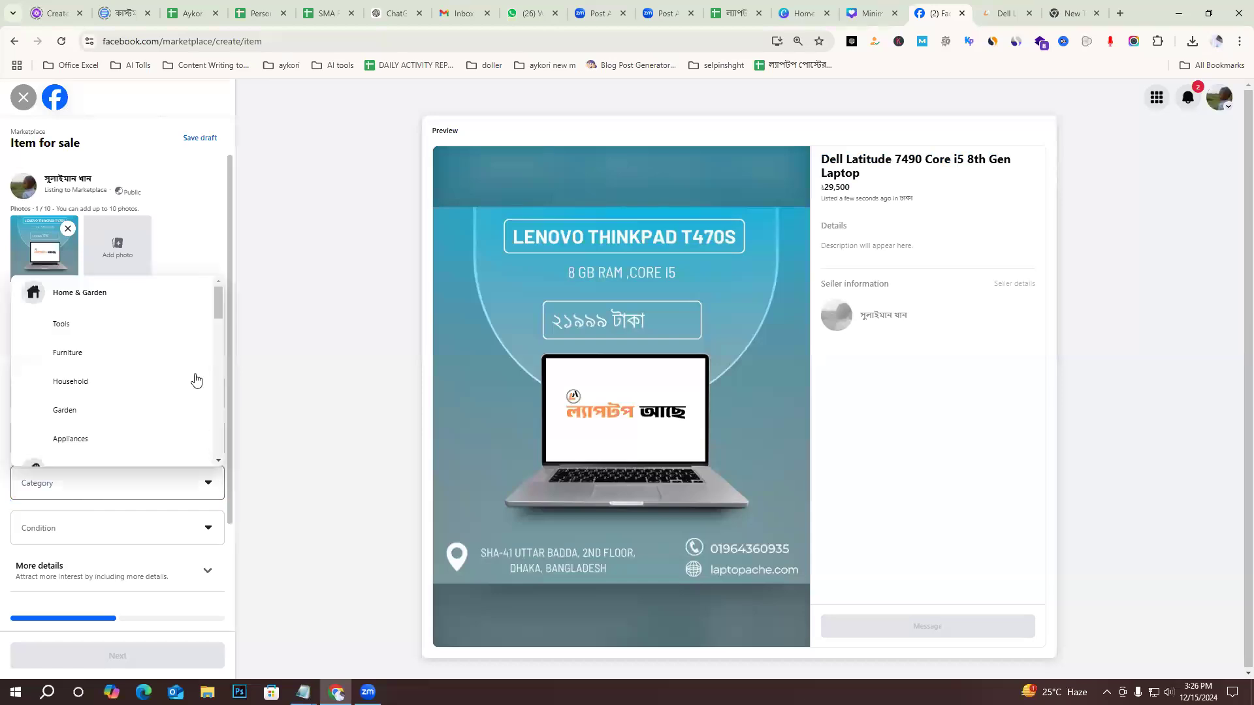
scroll(161, 386, "down", 5)
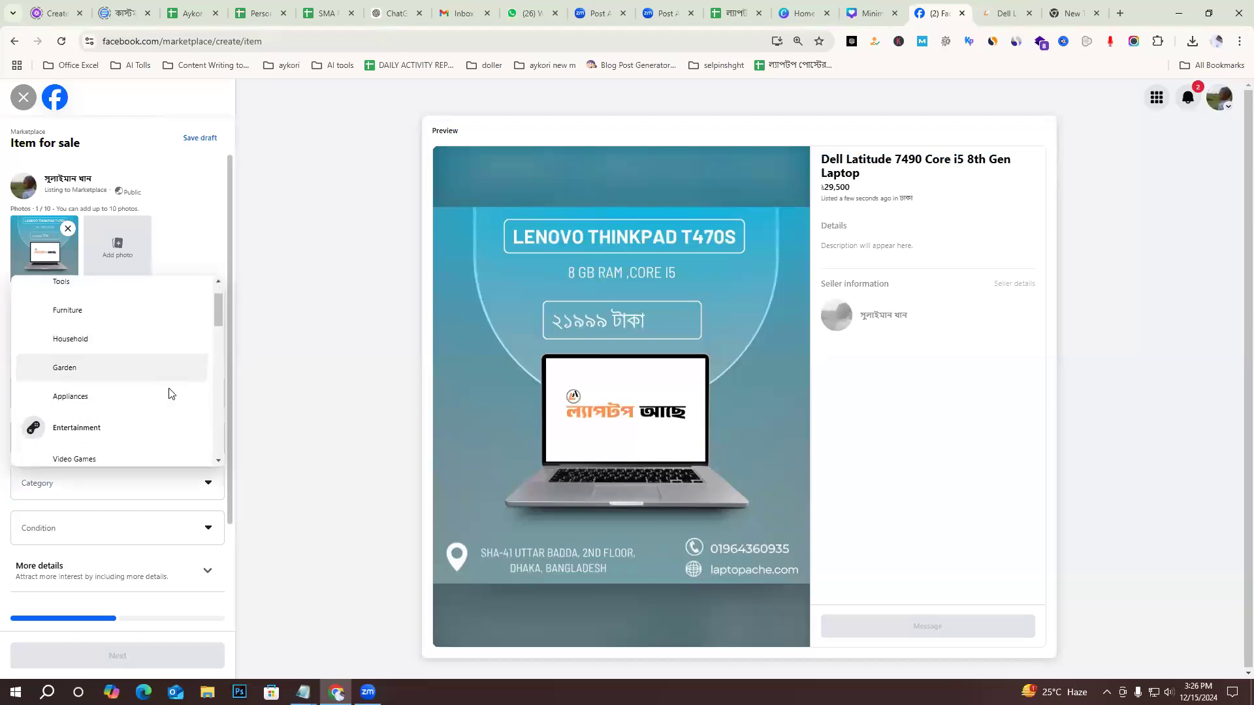
scroll(163, 398, "down", 4)
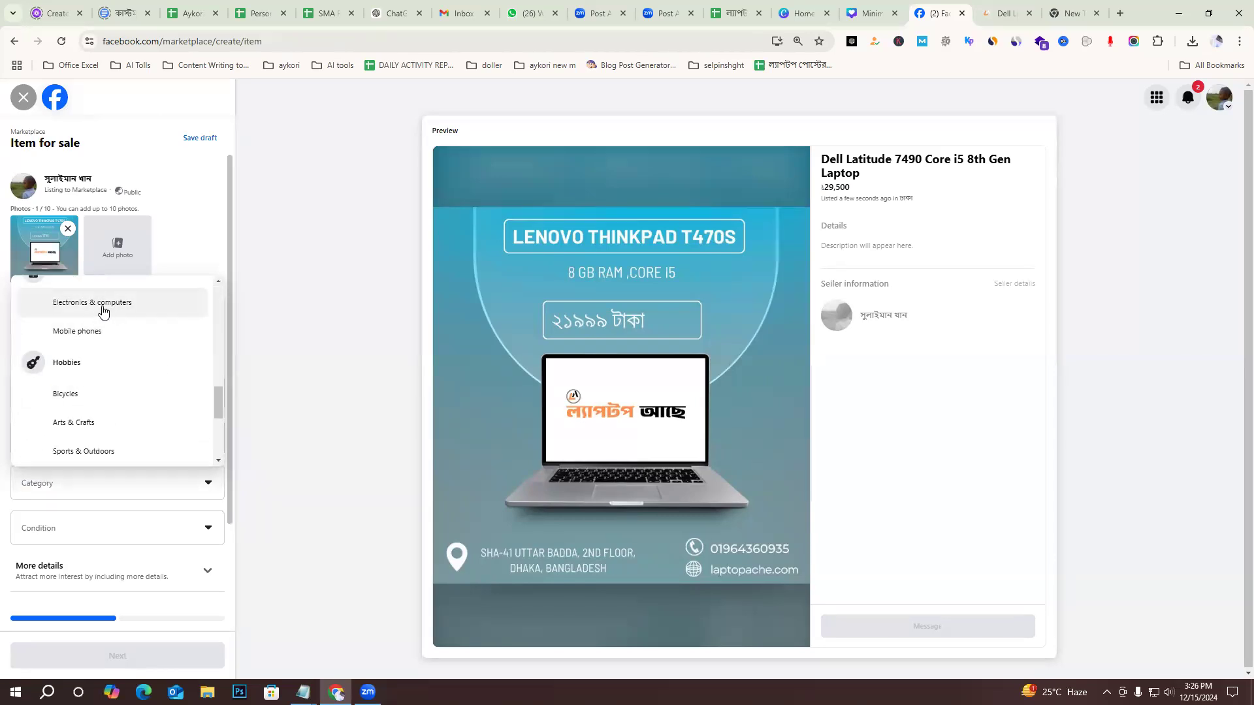
left_click(91, 309)
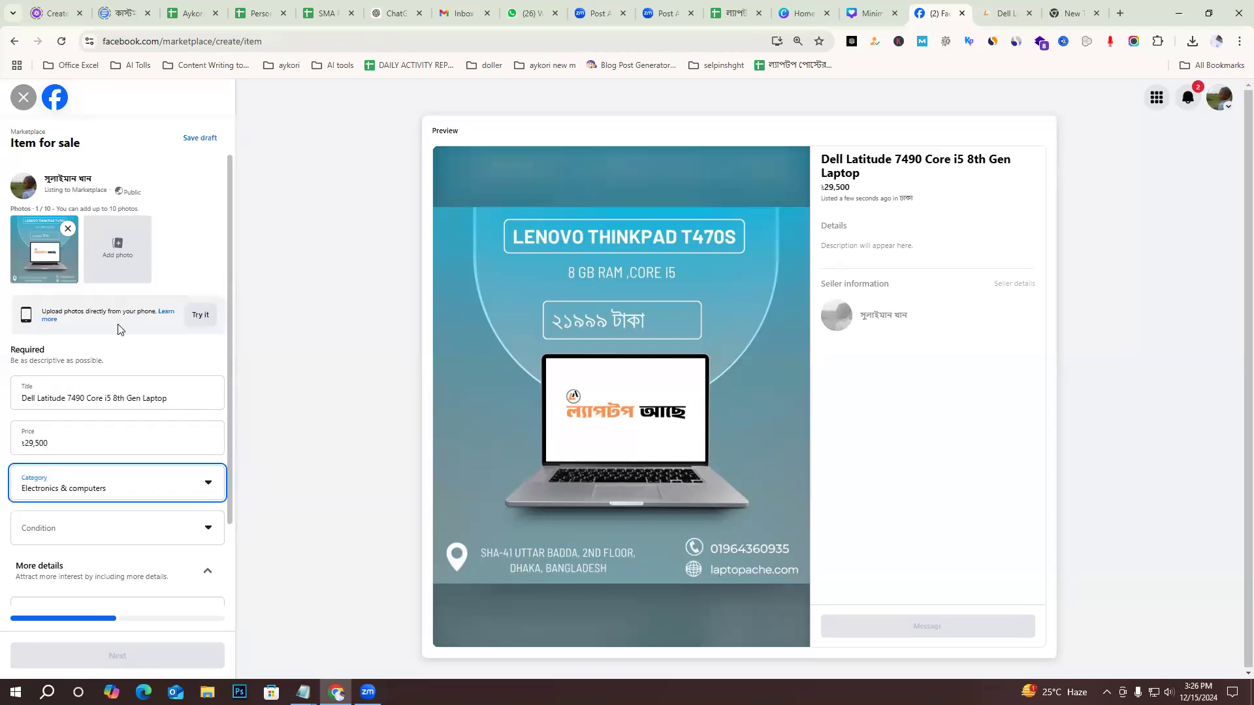
left_click(151, 526)
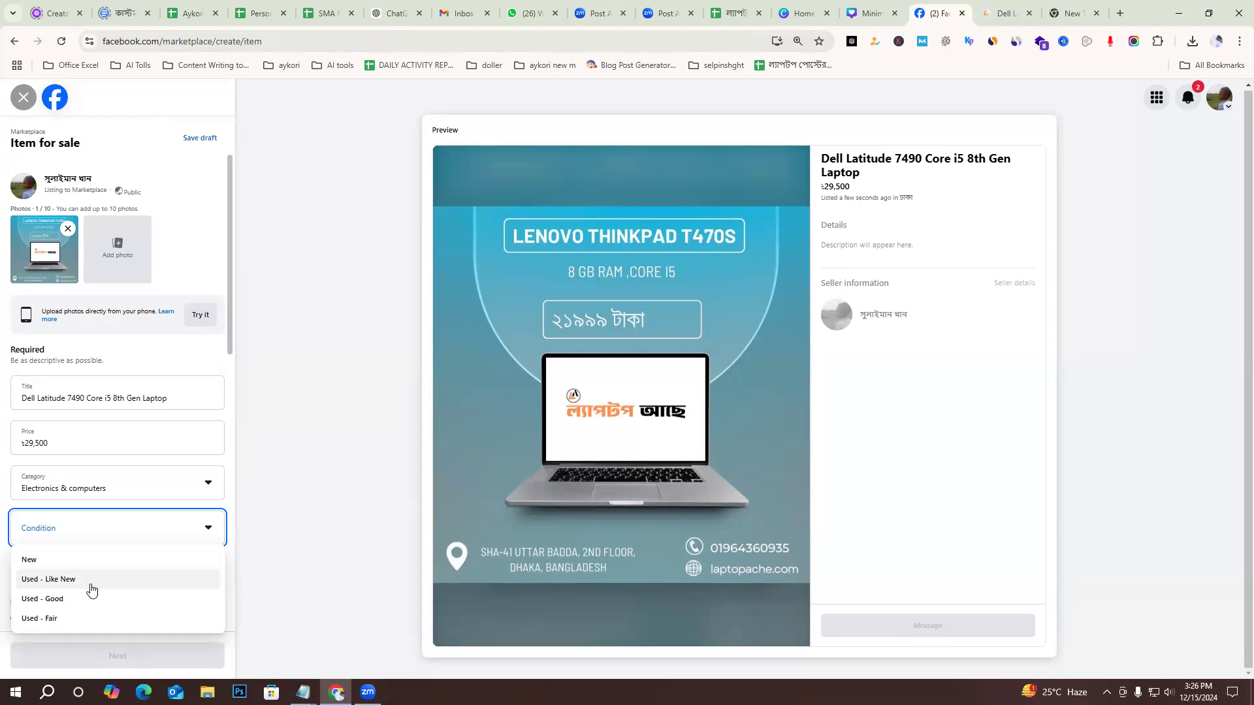
left_click(91, 581)
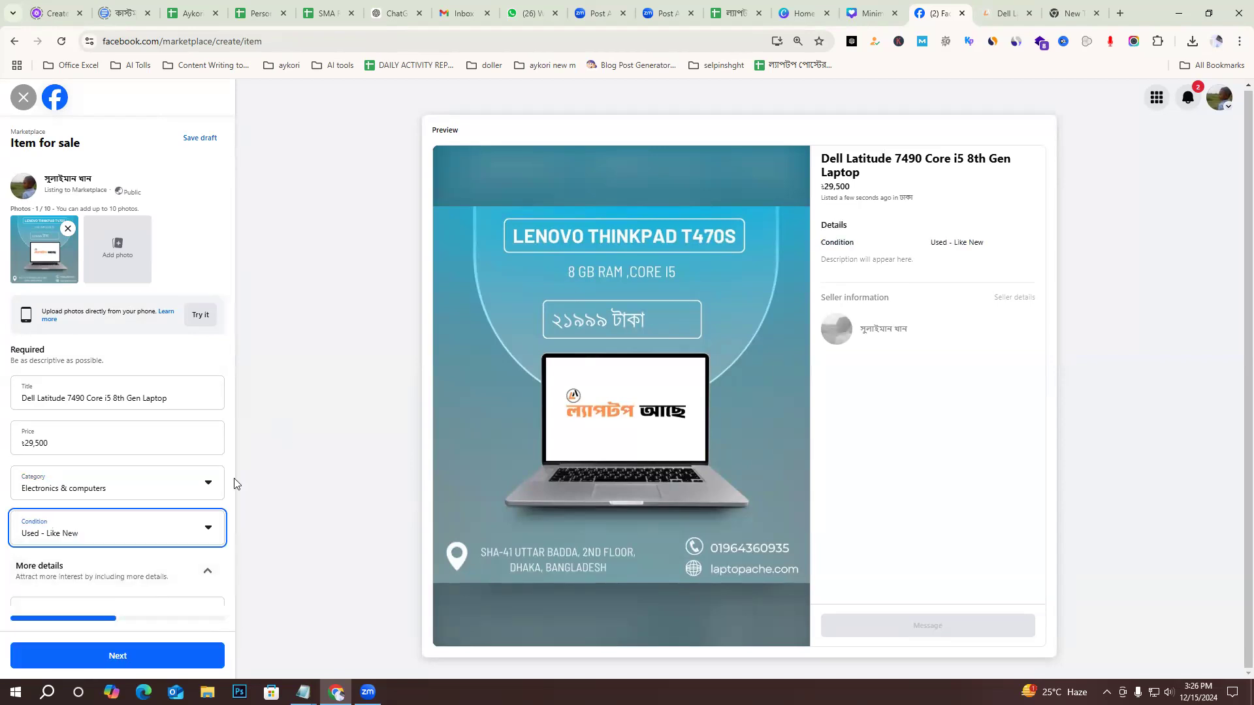
Enter Dell as the brand in the listing's additional details.
scroll(126, 460, "down", 4)
left_click(98, 356)
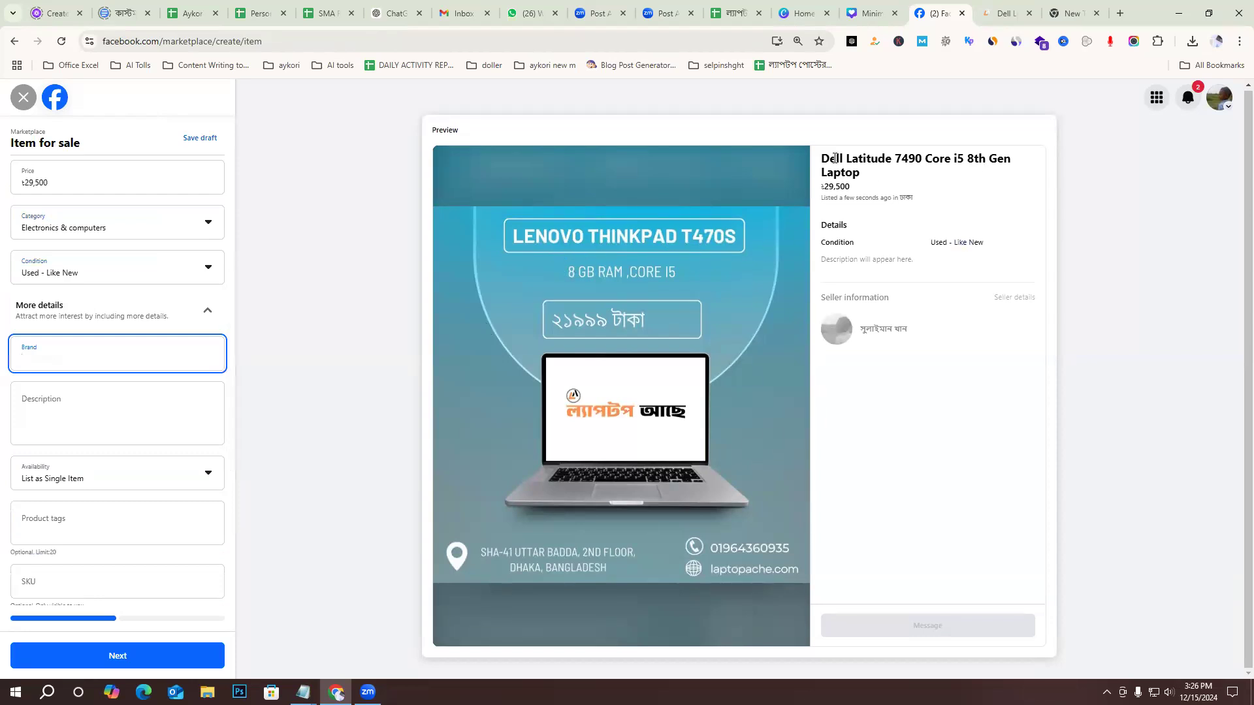
left_click_drag(822, 158, 844, 159)
left_click(71, 360)
type("dell")
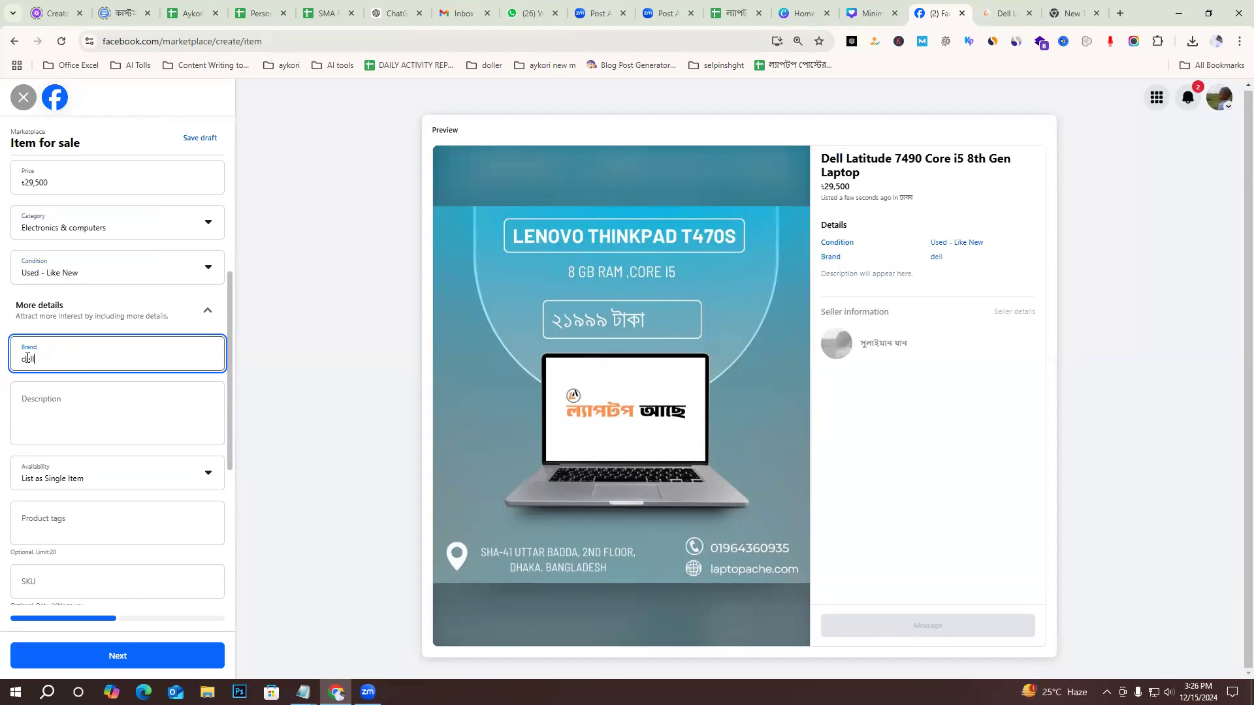
type("D")
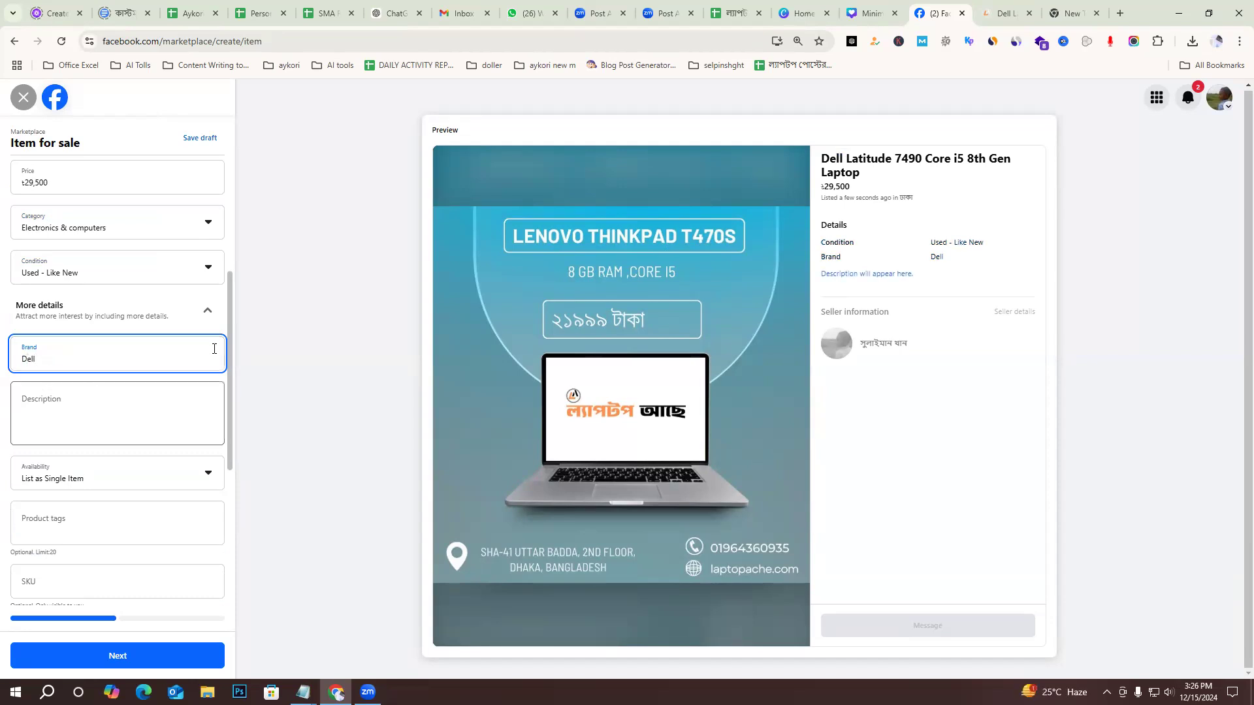
Fill the listing's description with the full laptop note, from the Dell Latitude title through the closing service points, copied from Notepad.
left_click(89, 402)
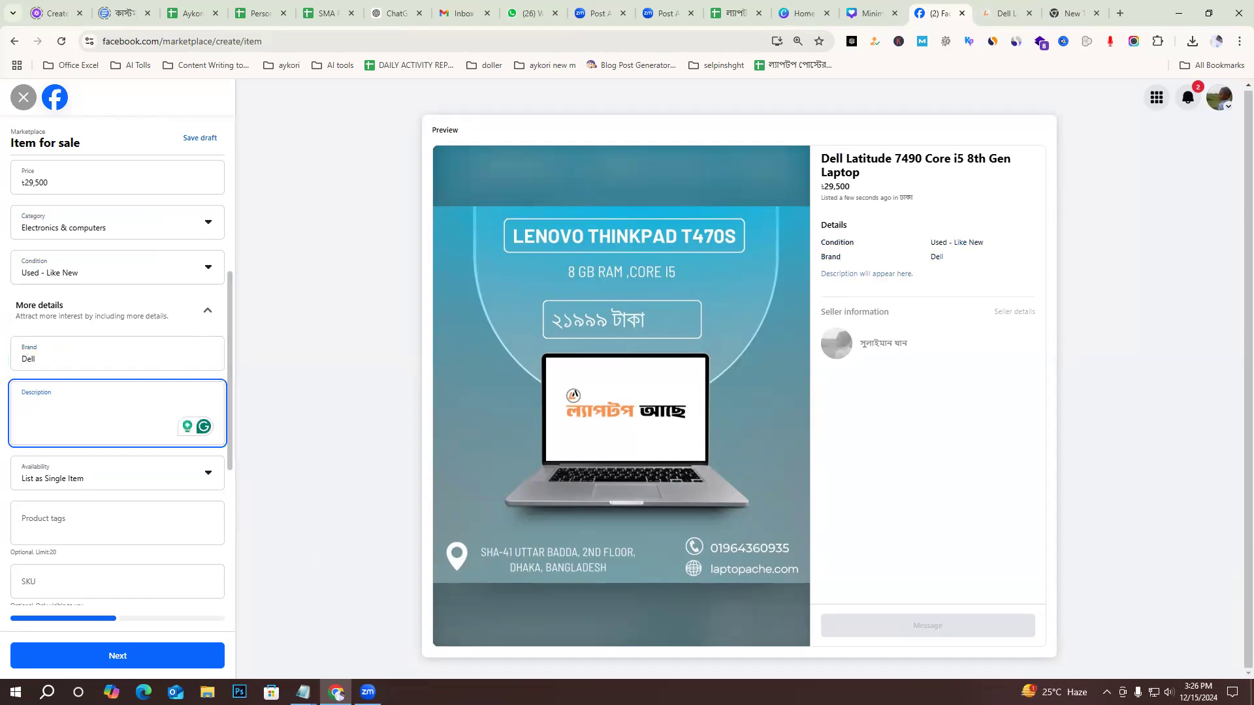
mouse_move(302, 691)
left_click(379, 637)
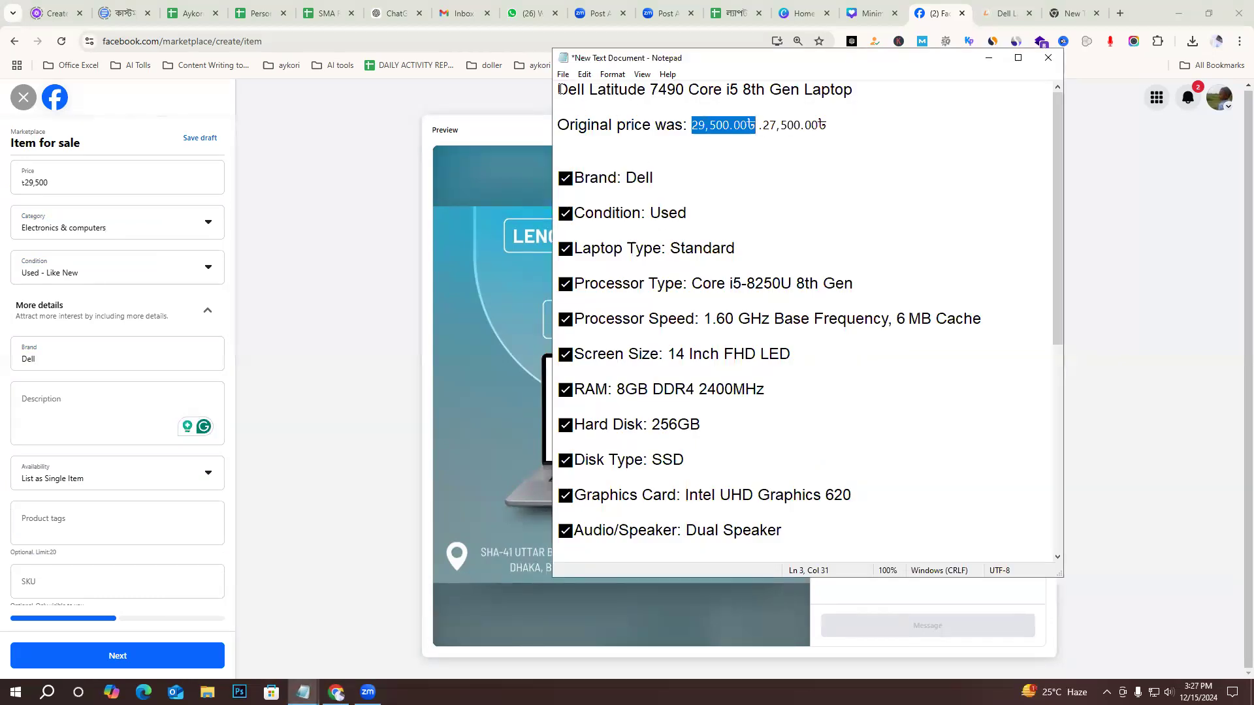
left_click_drag(560, 90, 712, 426)
left_click_drag(863, 600, 924, 502)
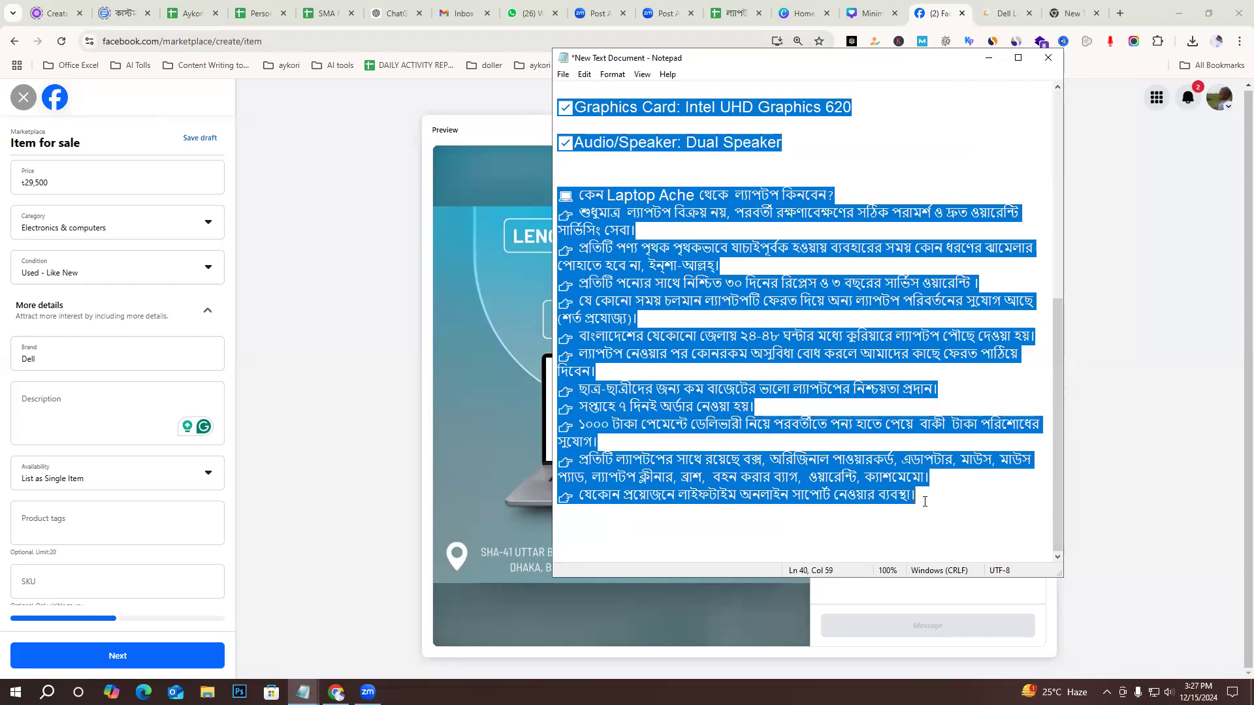
key("ctrl+c")
left_click(84, 409)
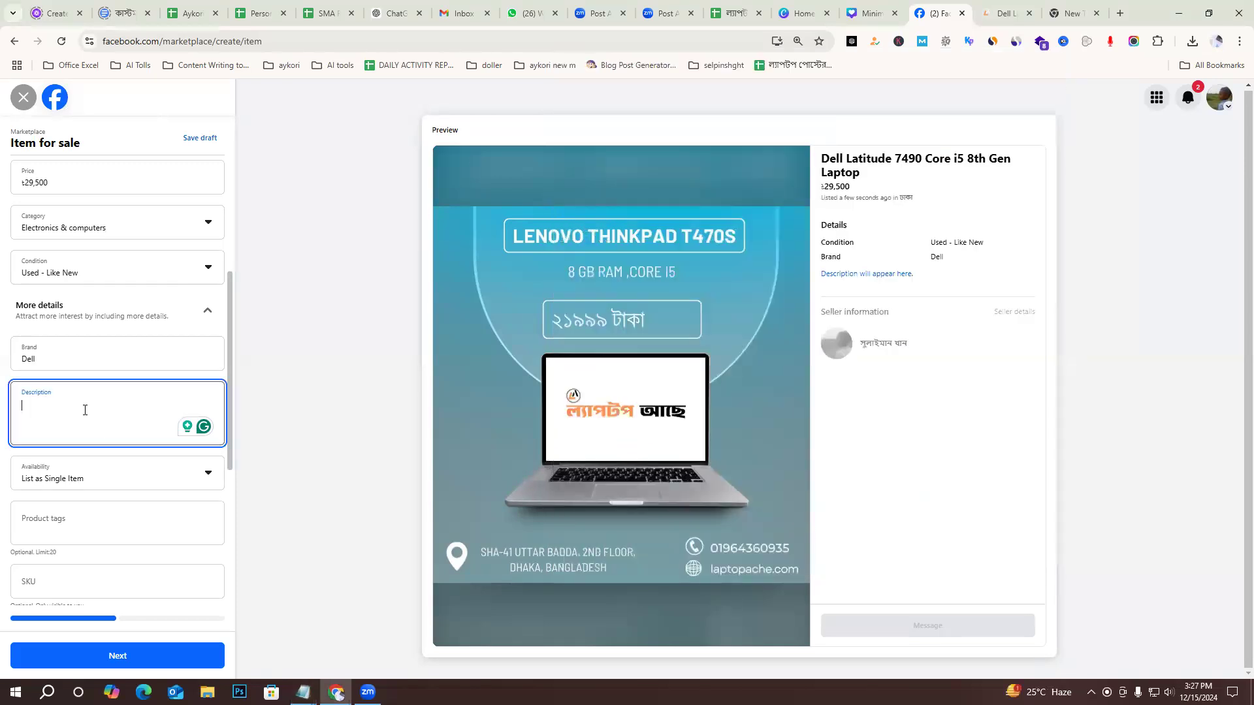
key("ctrl+v")
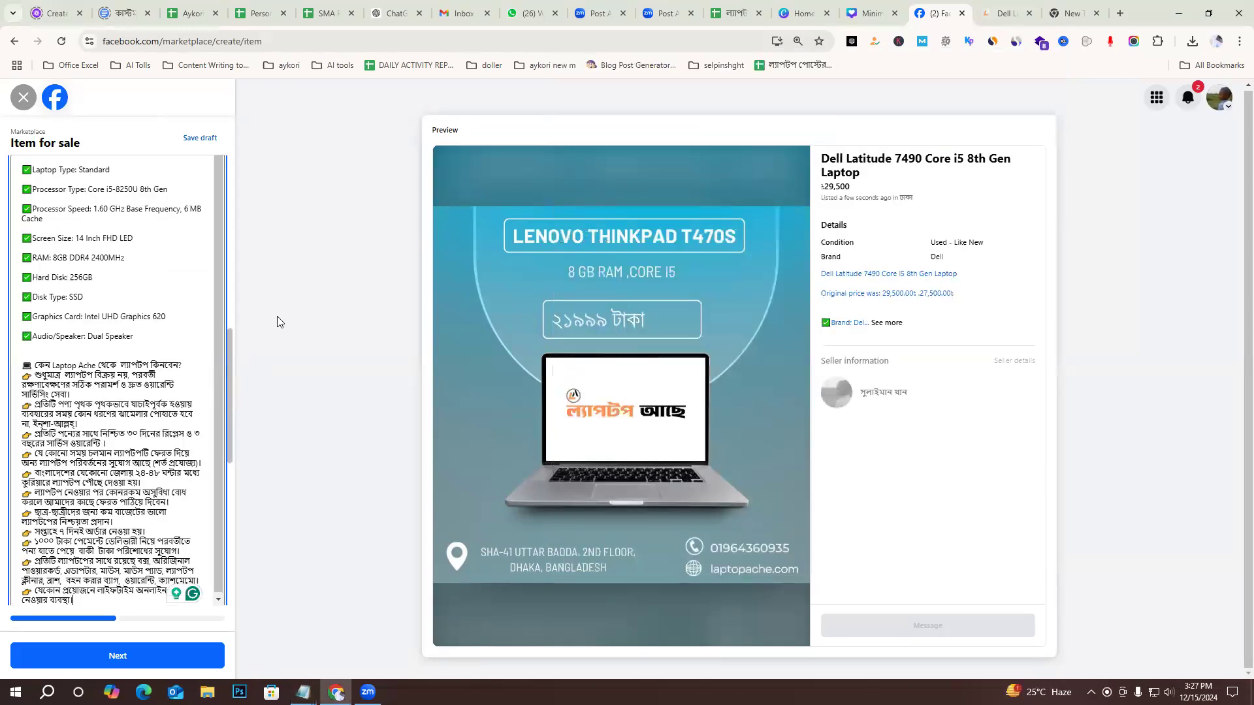
Set the listing's availability to List as In Stock.
left_click_drag(229, 431, 228, 593)
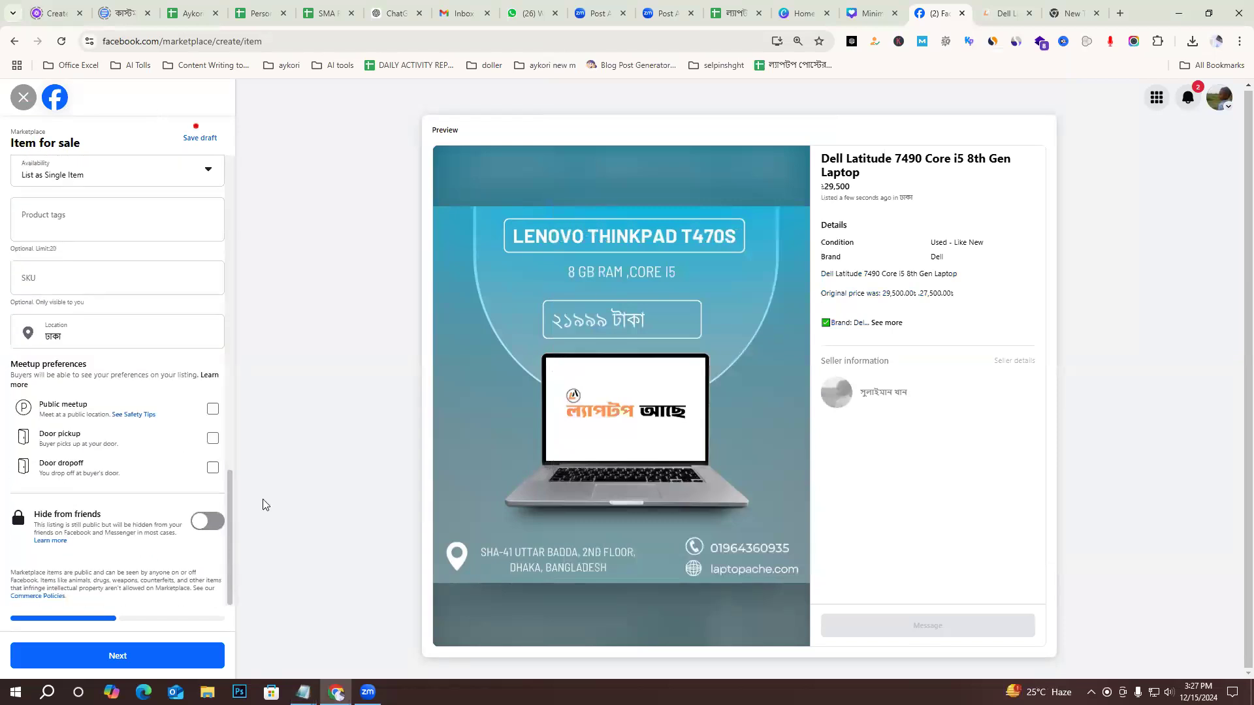
scroll(111, 314, "up", 2)
left_click(104, 306)
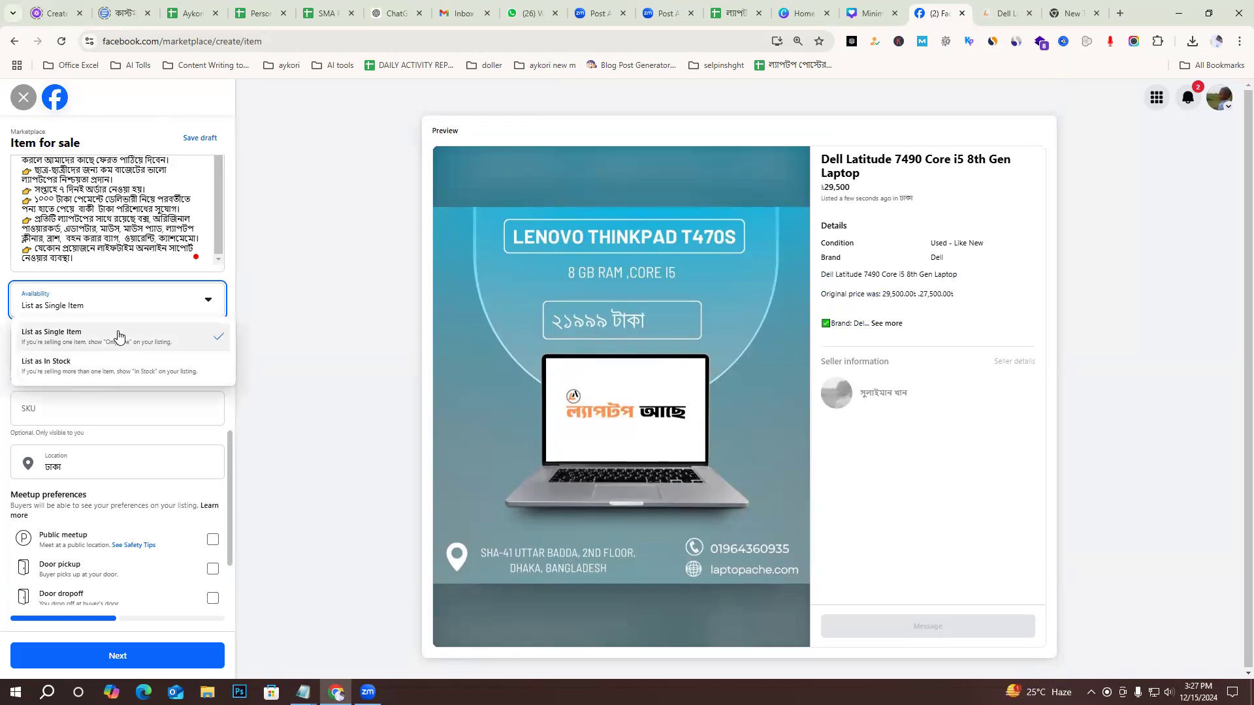
left_click(118, 336)
left_click(36, 350)
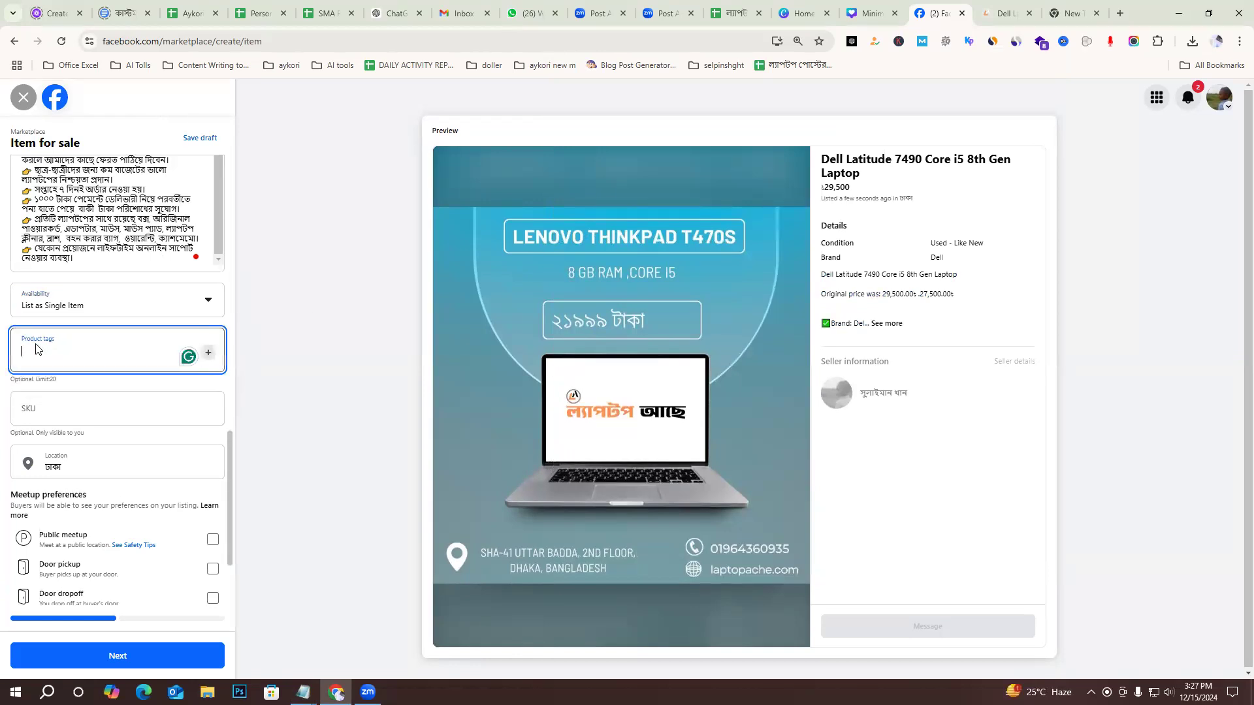
left_click(134, 288)
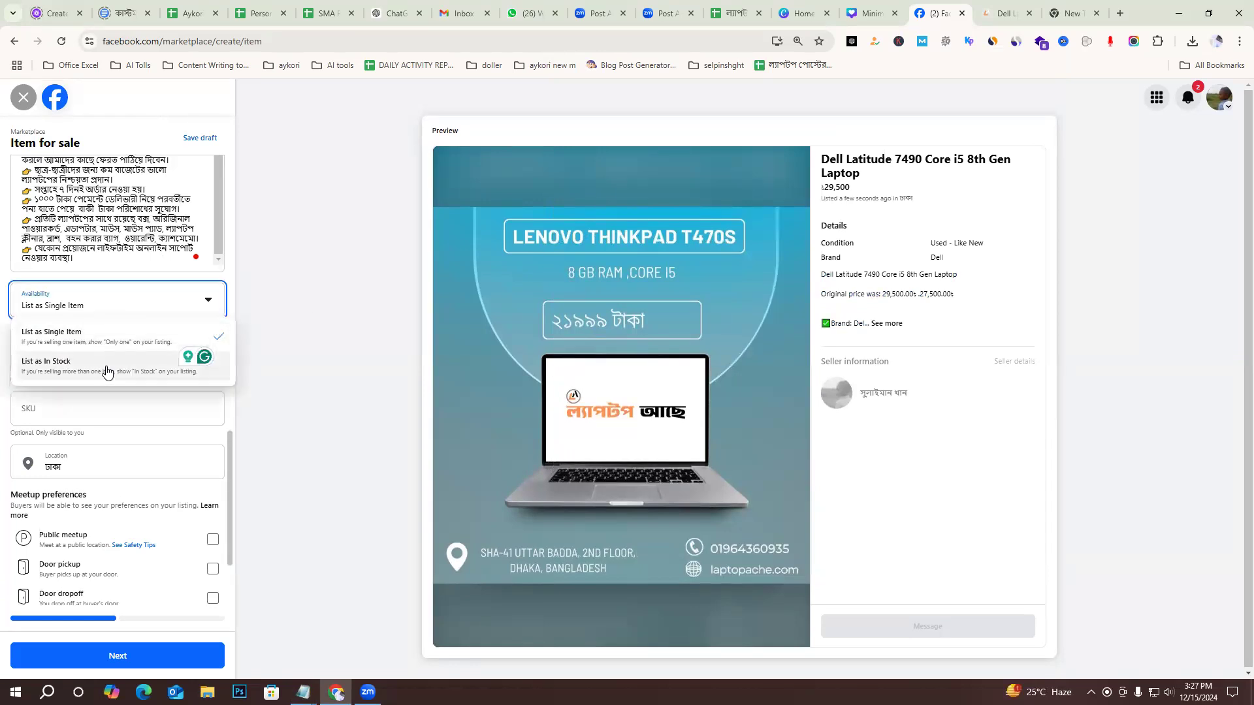
left_click(108, 370)
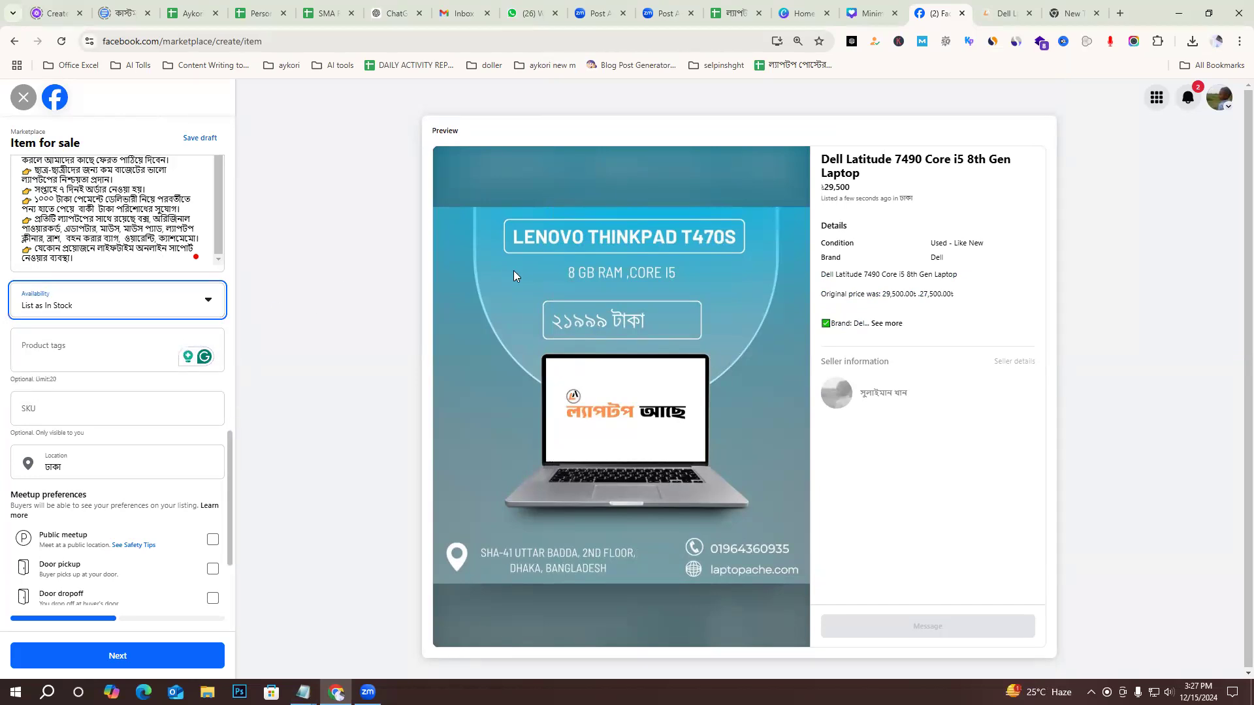
Add the product tags "Dell" and "Dell Latitude 7490", copied from the title in the listing preview.
left_click(68, 353)
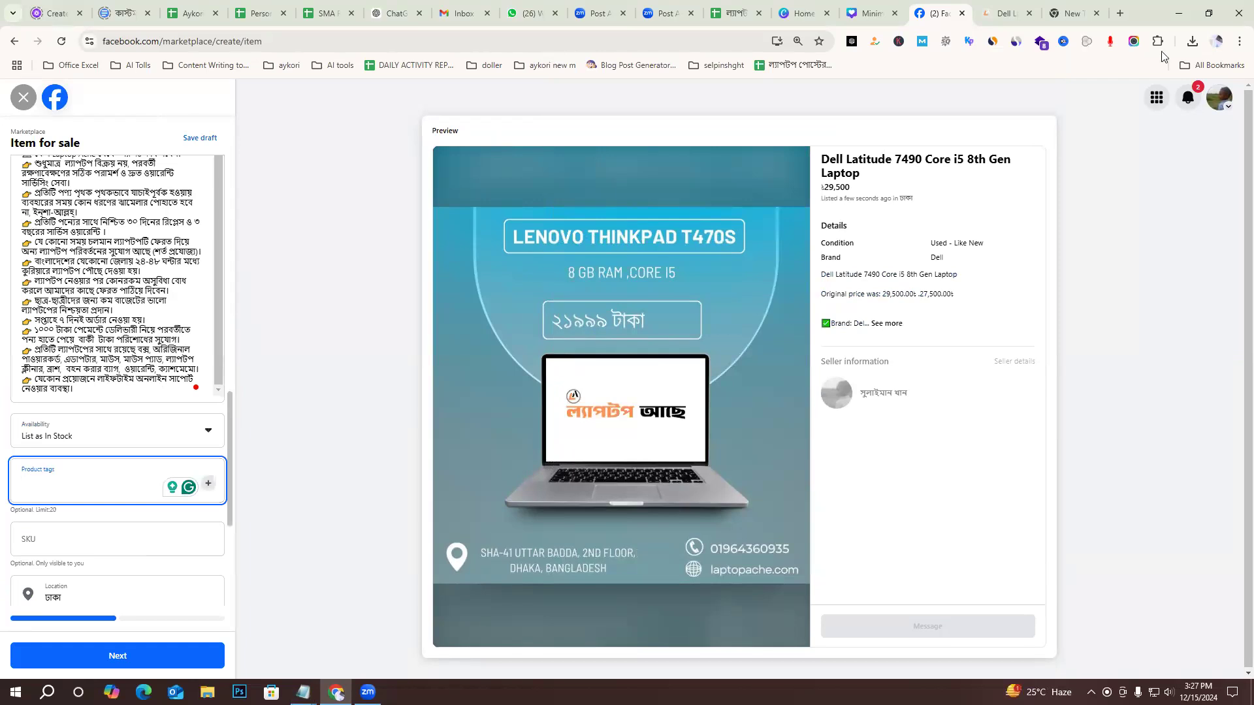
left_click_drag(843, 157, 824, 160)
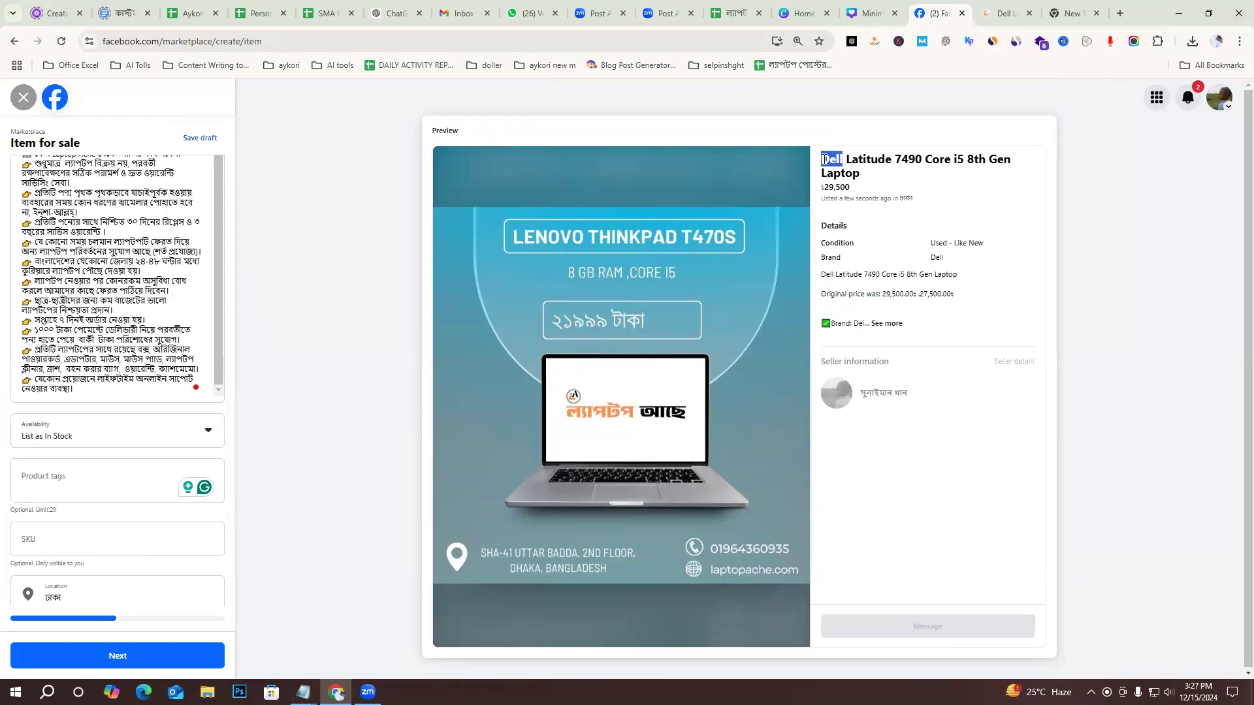
left_click(48, 475)
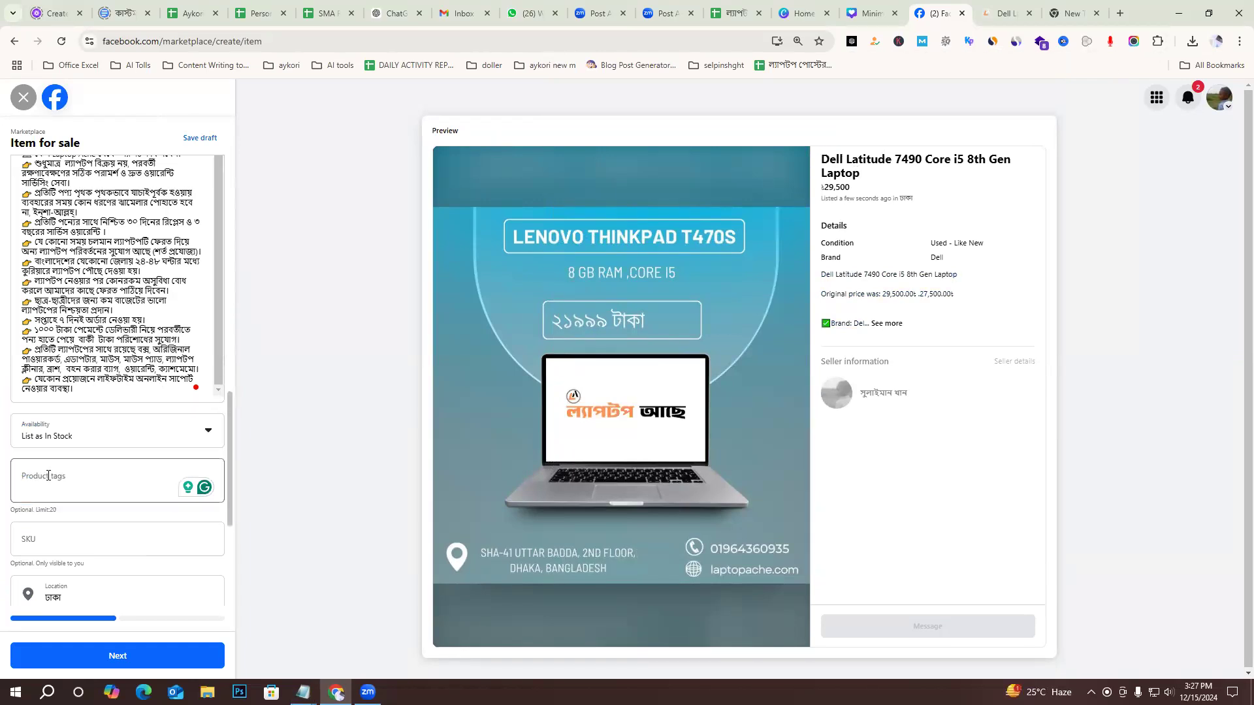
left_click(47, 477)
key("ctrl+v")
key("Return")
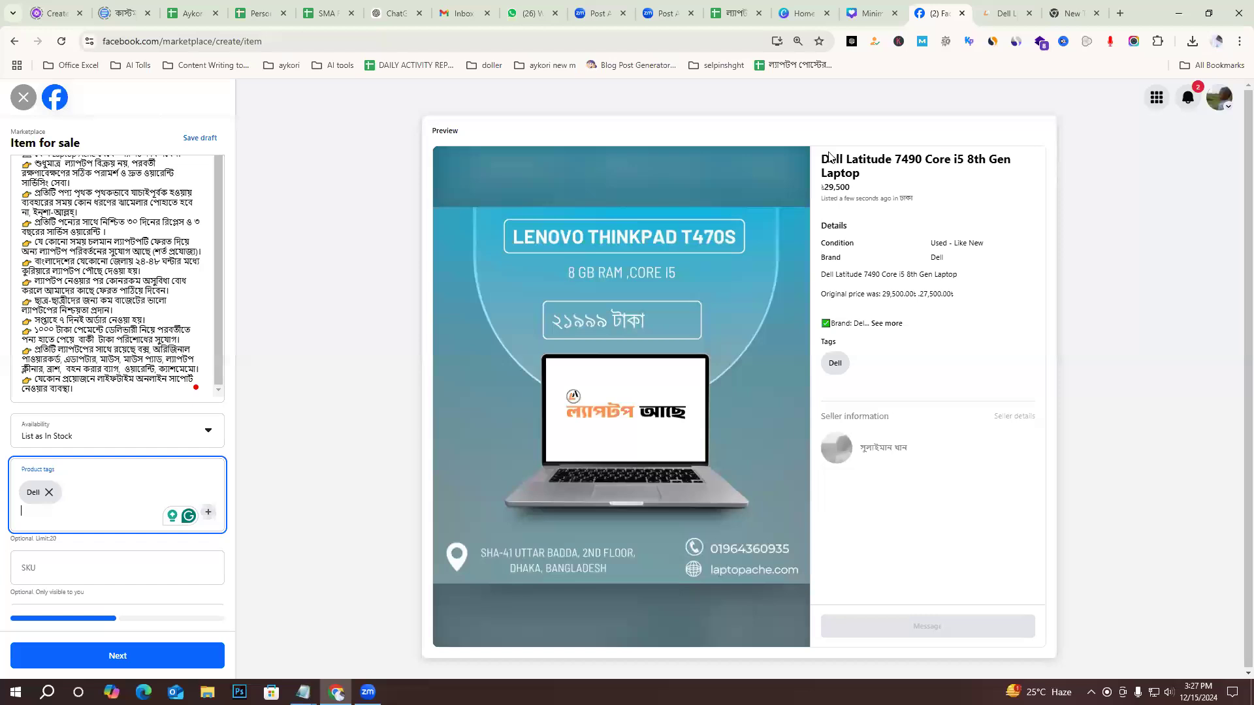
left_click_drag(821, 165, 924, 163)
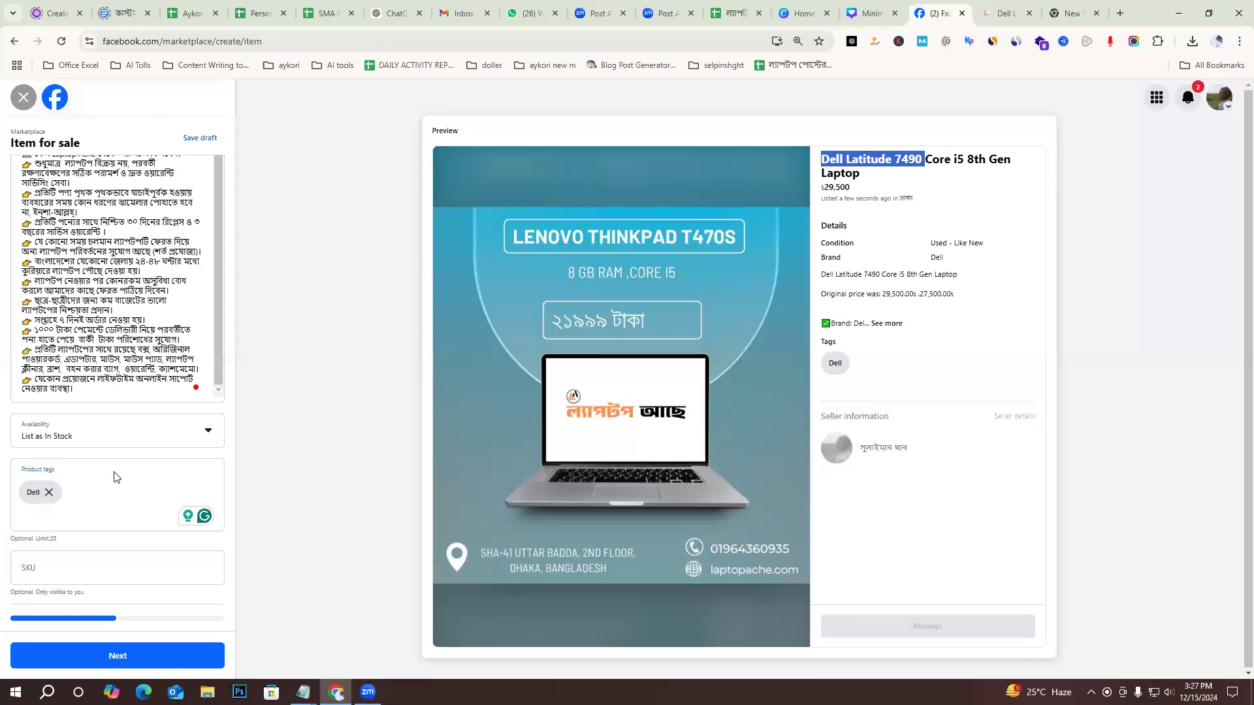
left_click(73, 505)
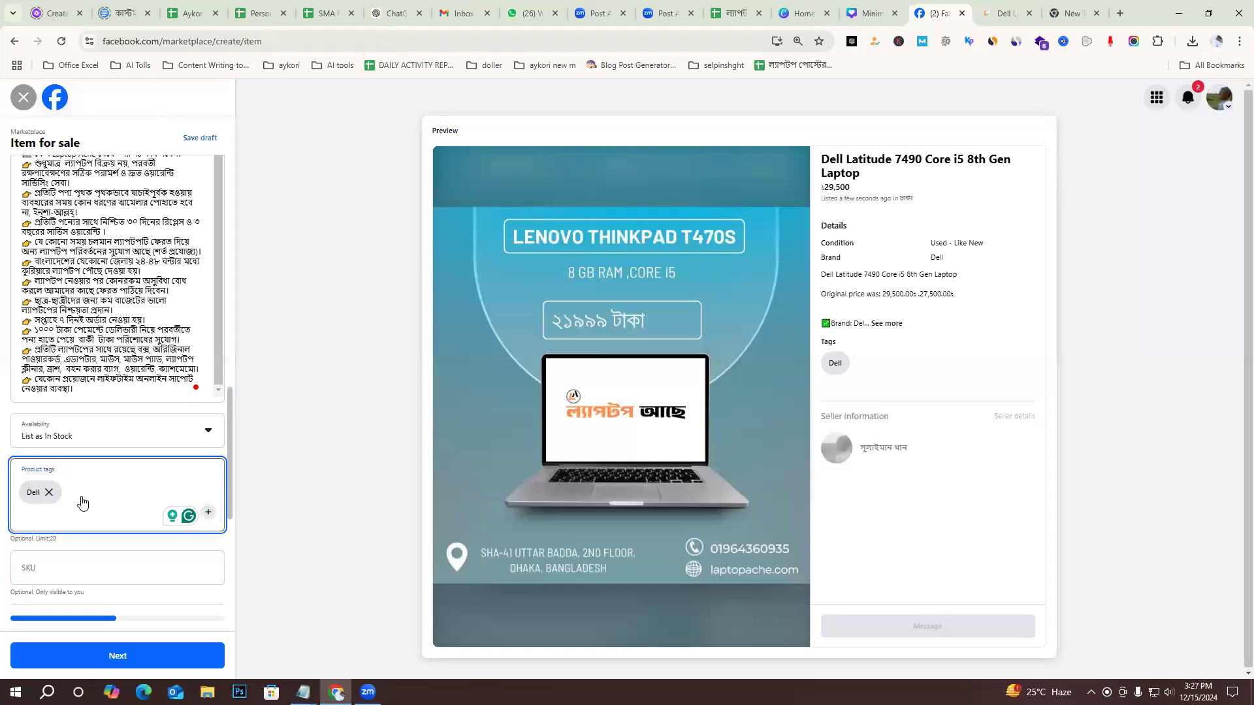
key("ctrl+v")
key("Return")
left_click(841, 159)
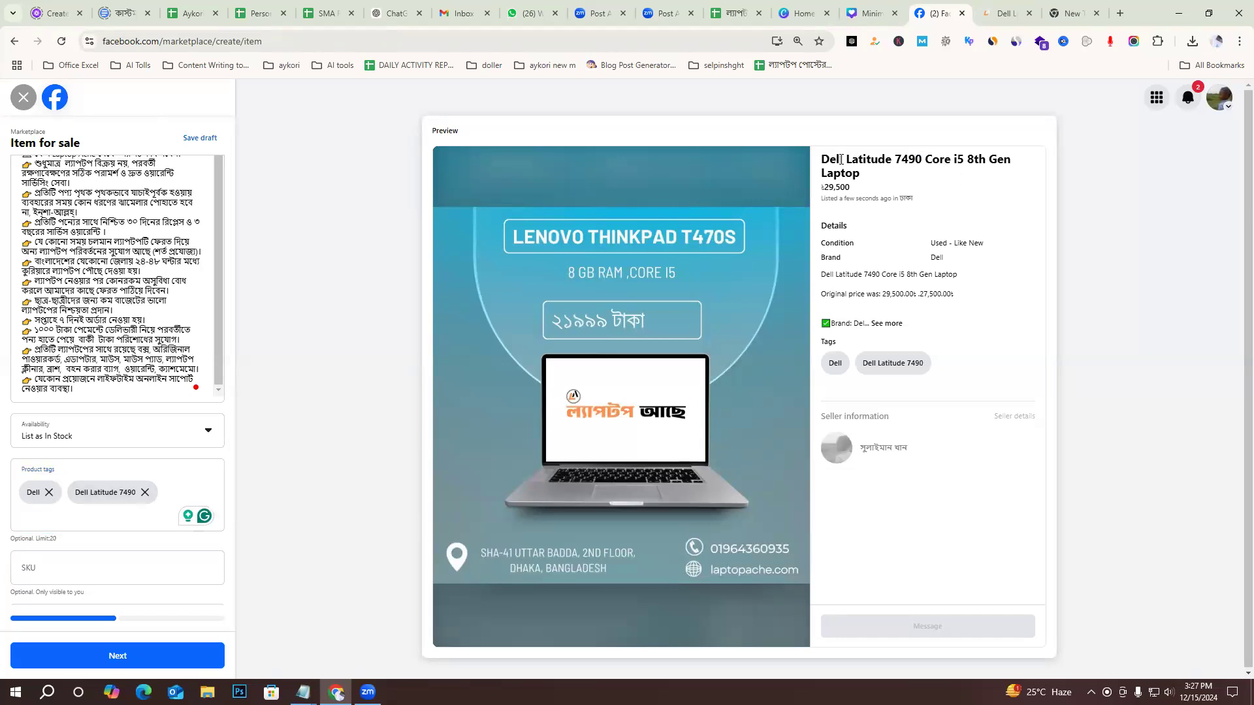
left_click_drag(846, 159, 813, 159)
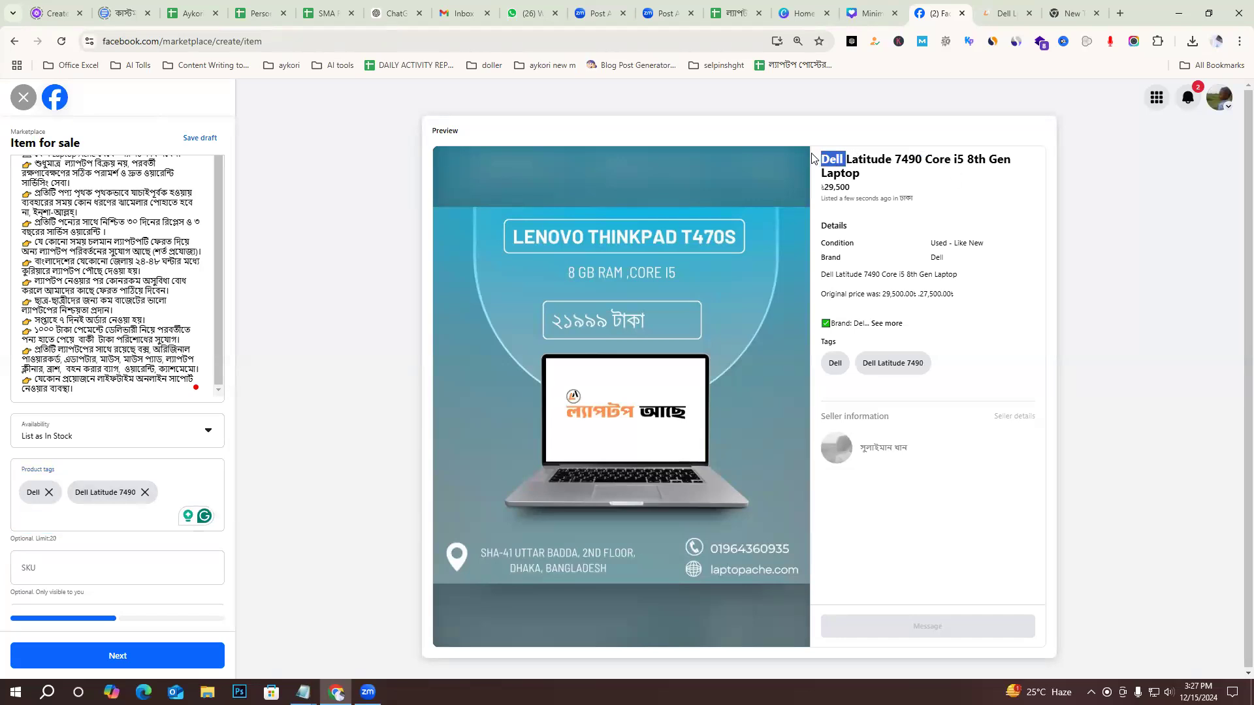
left_click(49, 511)
key("ctrl+v")
key("Return")
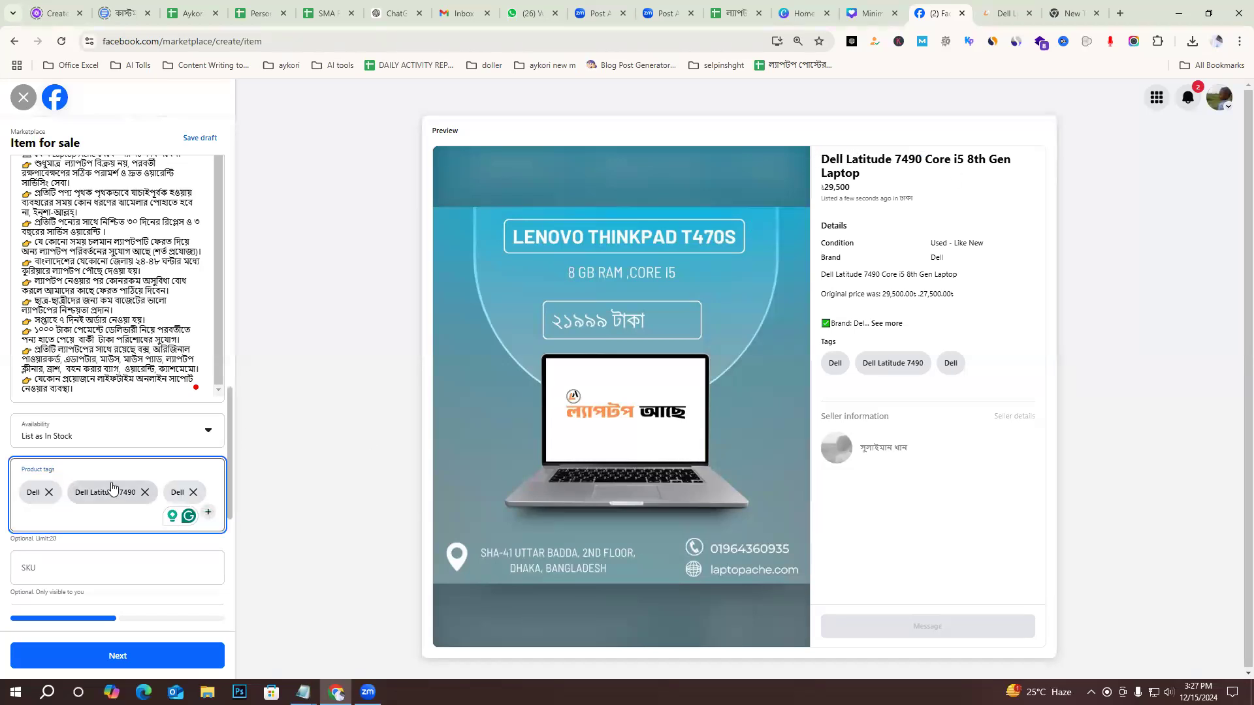
left_click(193, 493)
Switch to the untitled Notepad note and write "Dell laptop in bangladesh" on the empty line above the 16GB RAM line.
mouse_move(303, 692)
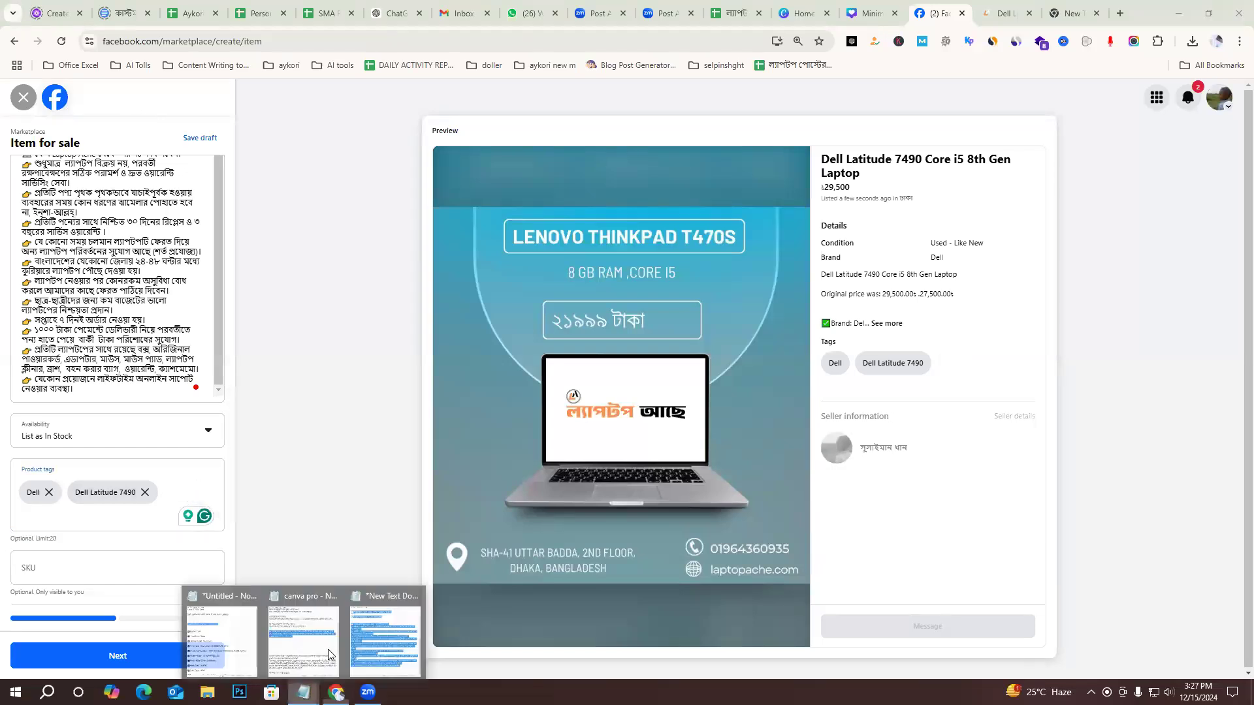
left_click(260, 609)
left_click(540, 292)
type("Dell  laptop in")
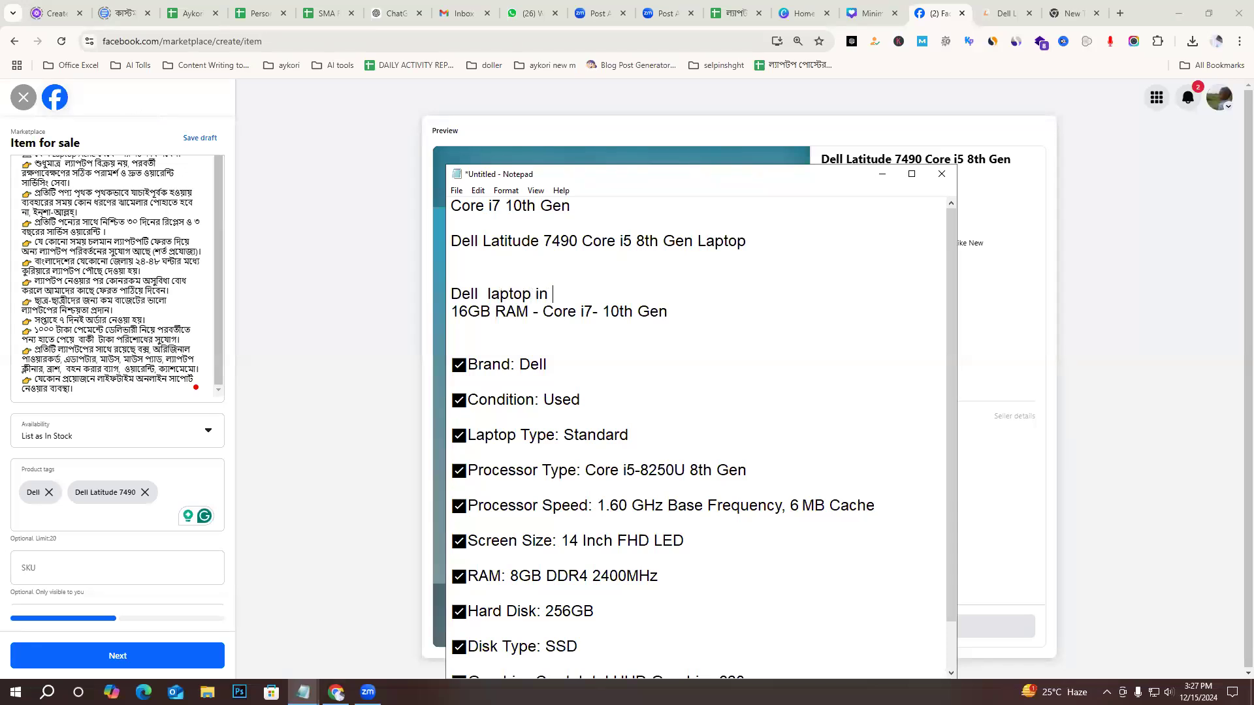
type(" bangladesh")
Copy the phrase "Dell laptop in bangladesh" from the note and add it as a product tag of the Marketplace listing.
left_click_drag(477, 295, 425, 294)
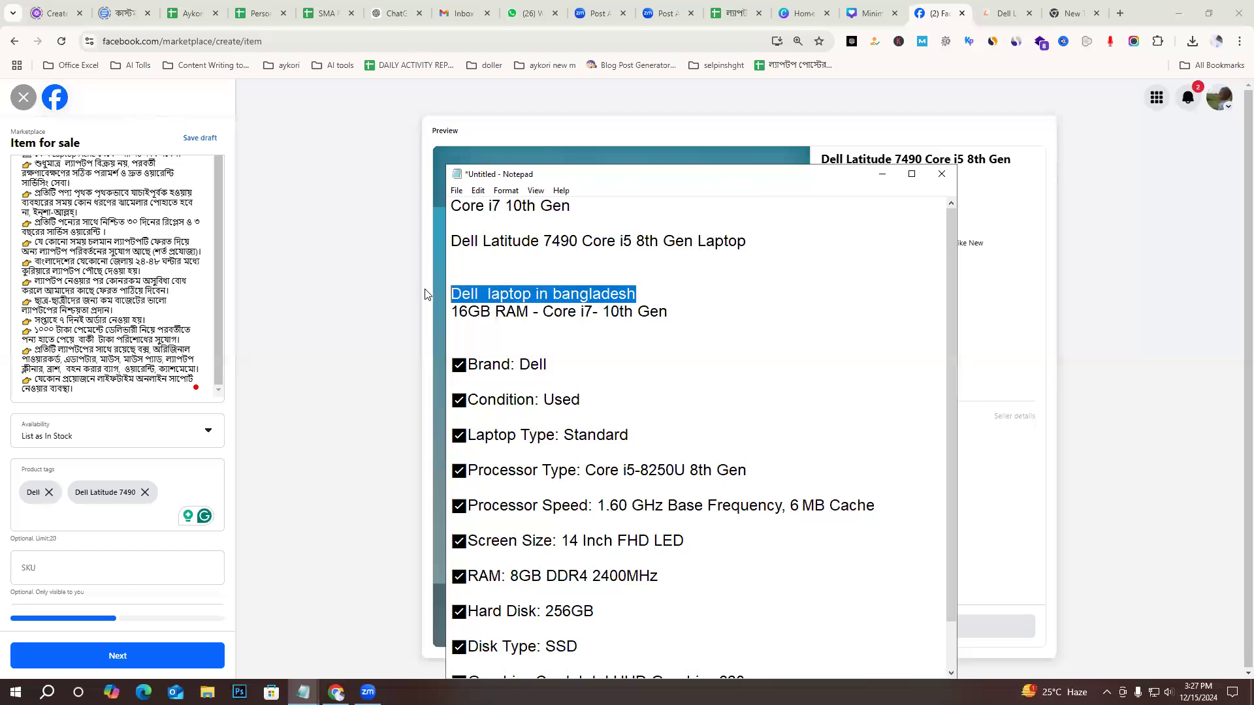
key("ctrl+c")
left_click(84, 516)
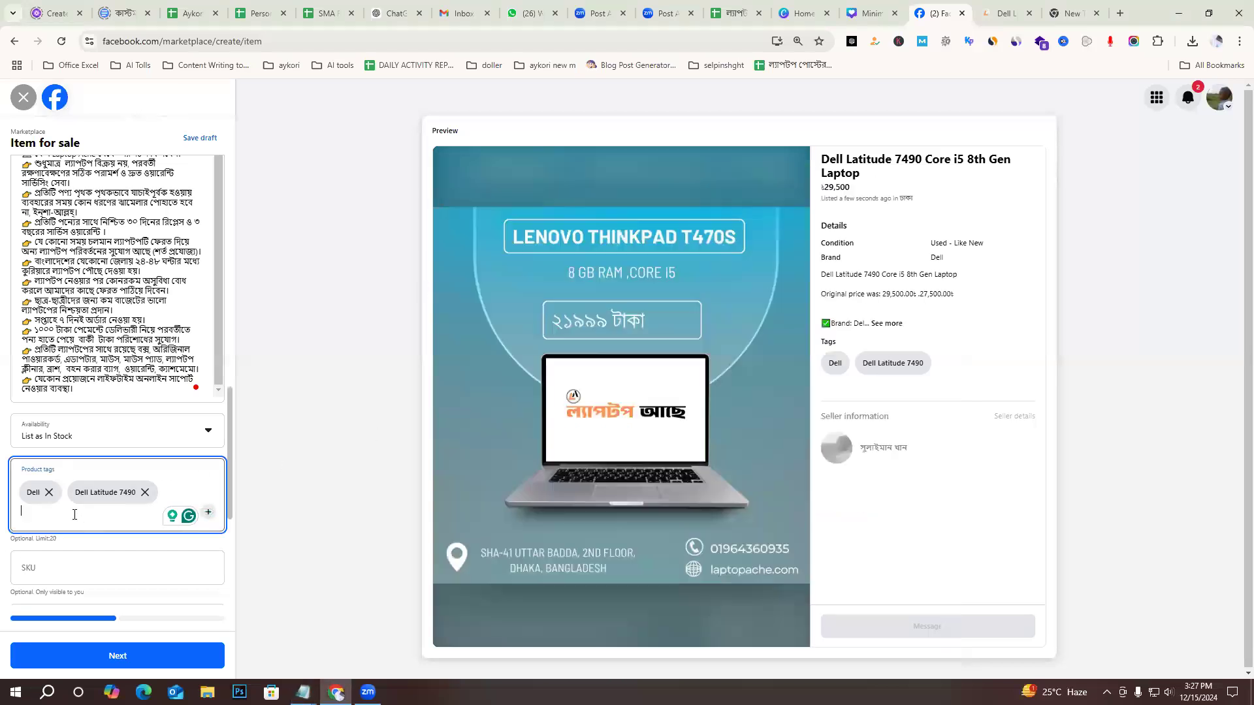
key("ctrl+v")
key("Return")
Set the listing's location to Dhaka, Bangladesh.
scroll(53, 494, "down", 5)
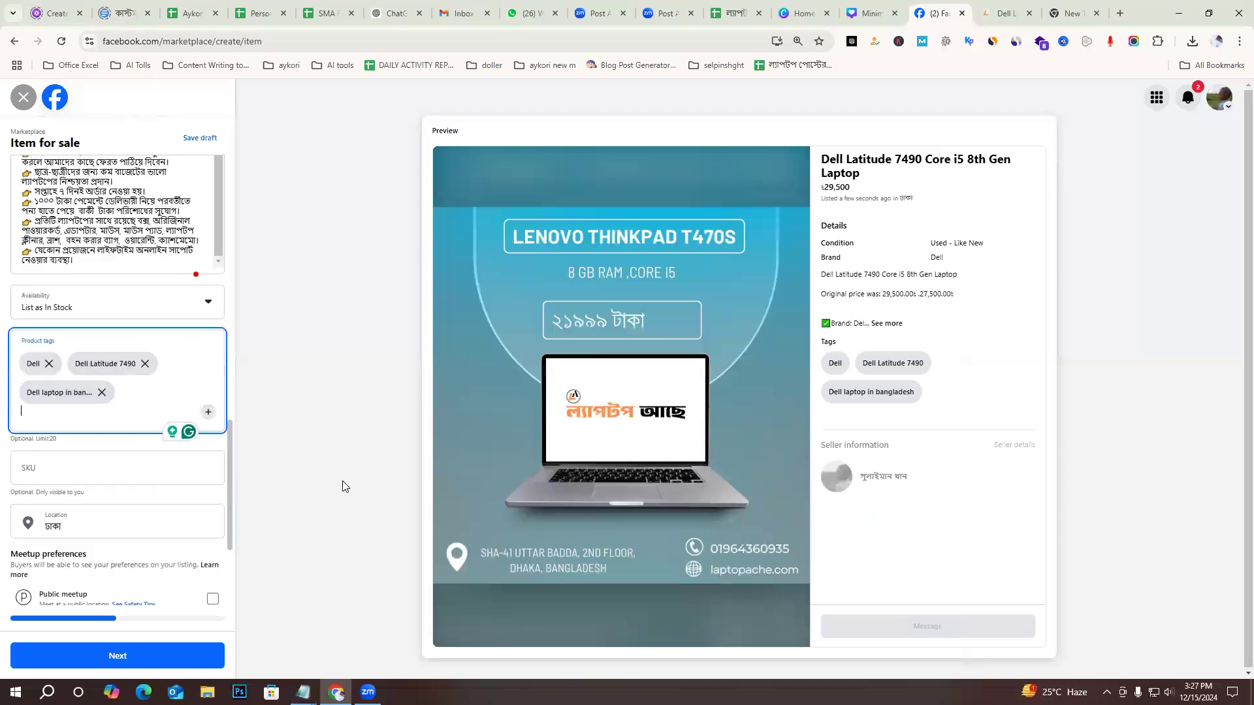
left_click(74, 332)
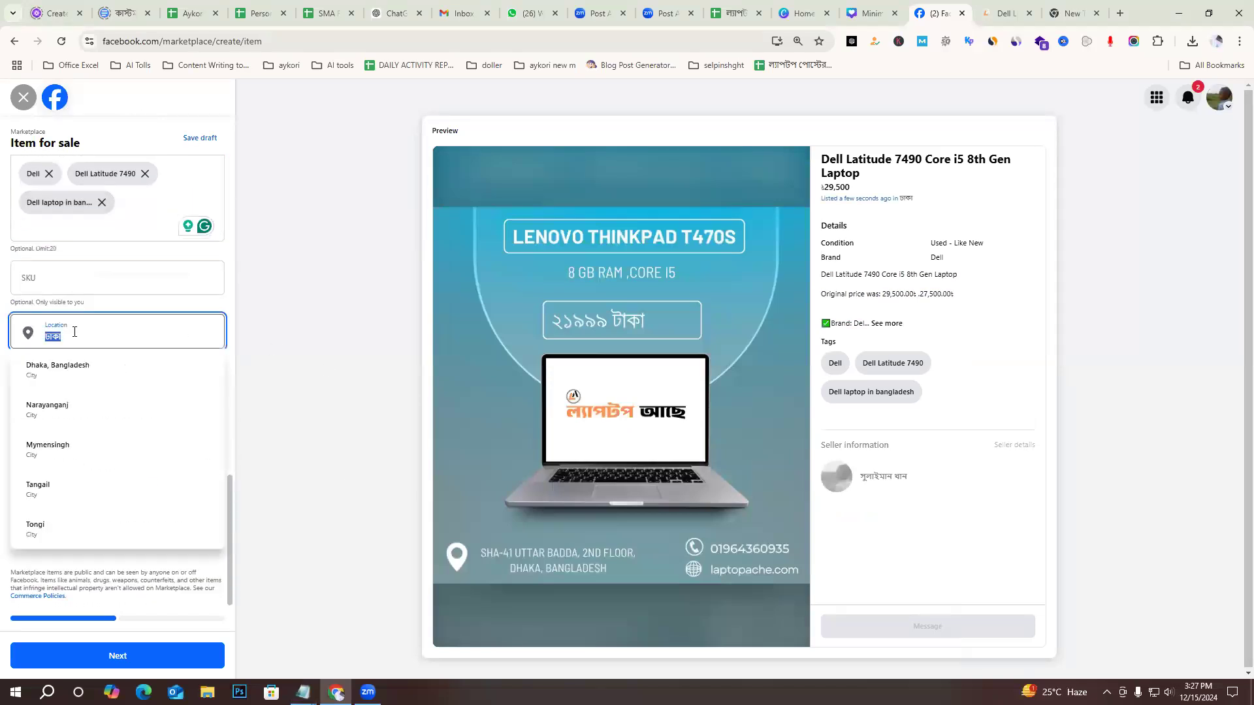
left_click(89, 381)
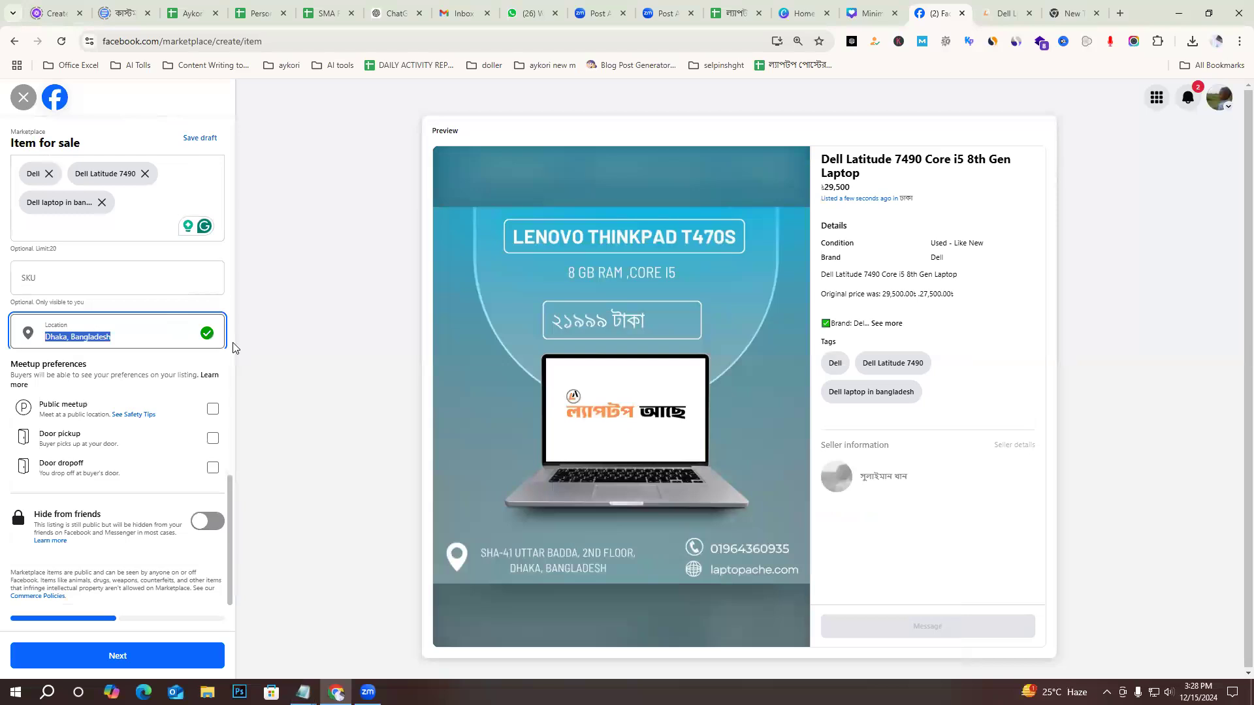
Select Public meetup and Door pickup as the meetup preferences, leaving Door dropoff unselected.
left_click(213, 410)
left_click(213, 438)
left_click(213, 468)
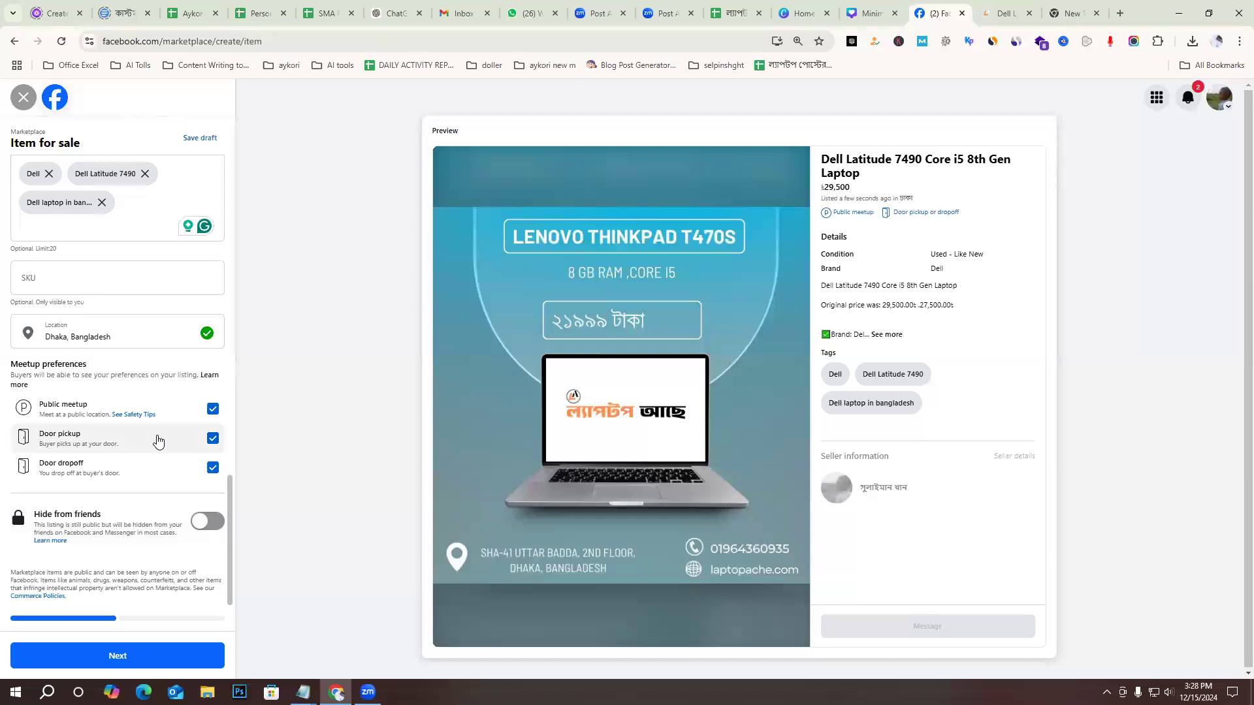
left_click(196, 462)
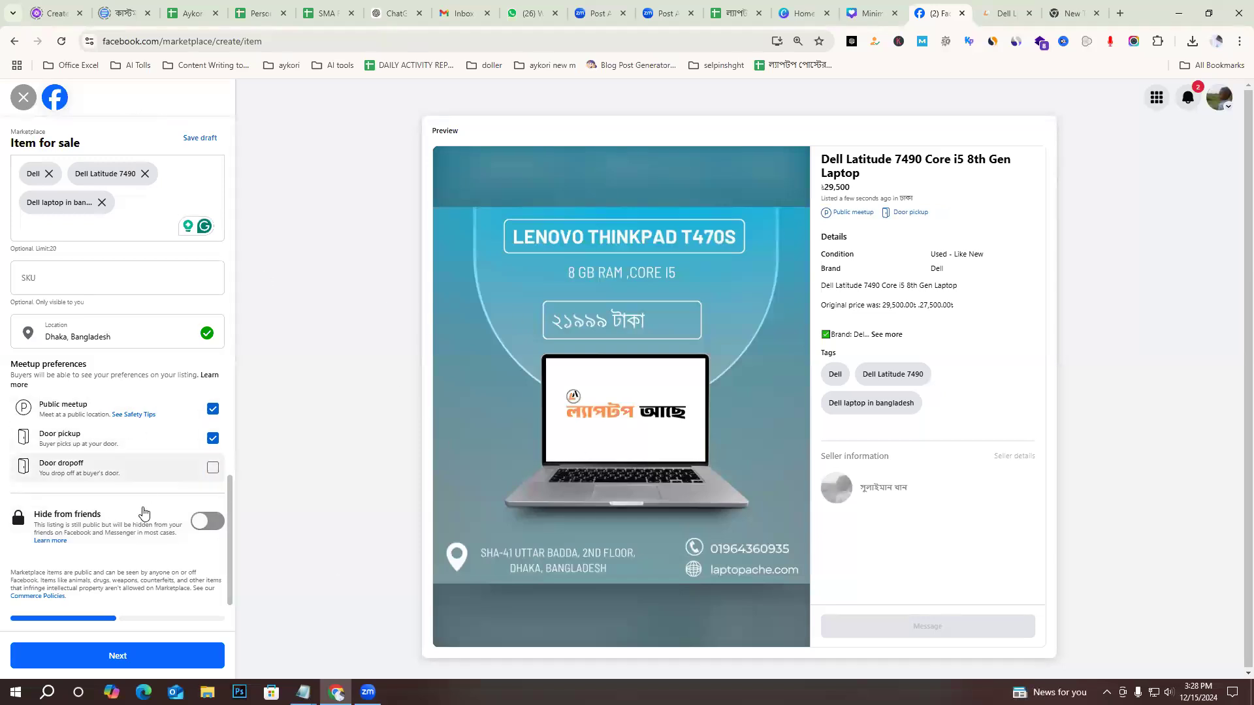
Continue to the choice of additional places, look through the available groups and publish the listing on Marketplace.
left_click(124, 656)
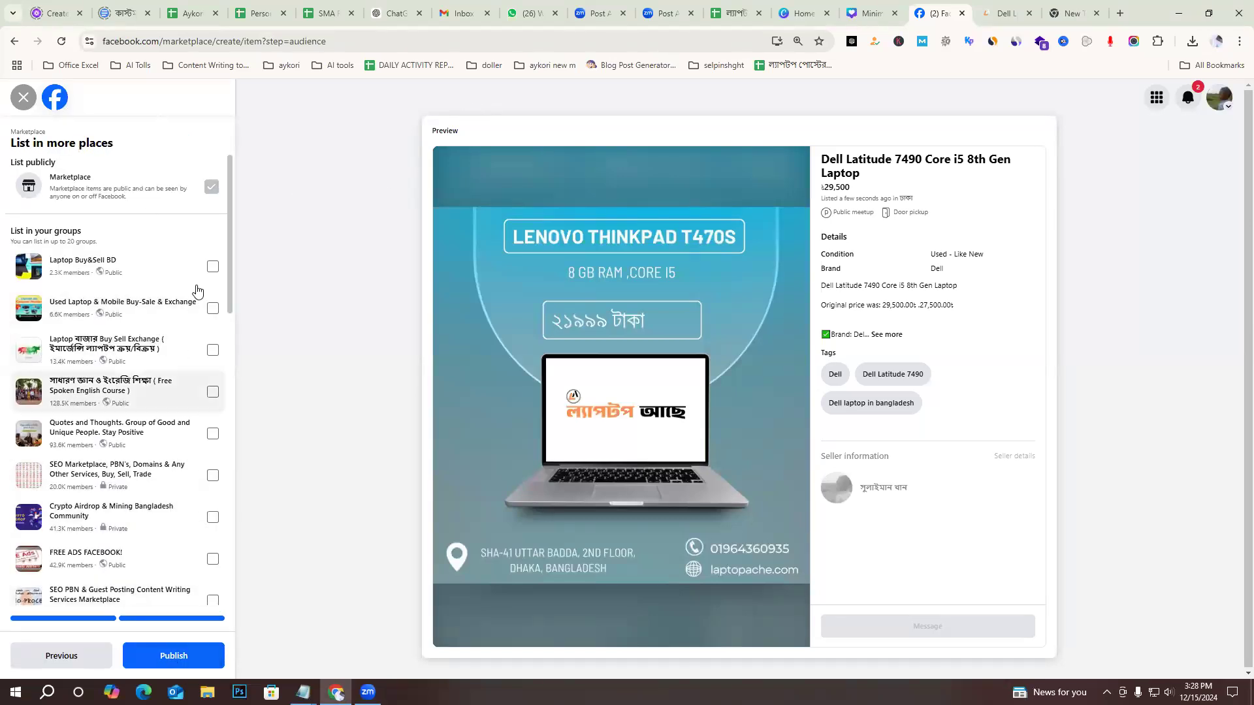
scroll(175, 406, "down", 7)
scroll(175, 418, "down", 3)
scroll(174, 450, "up", 10)
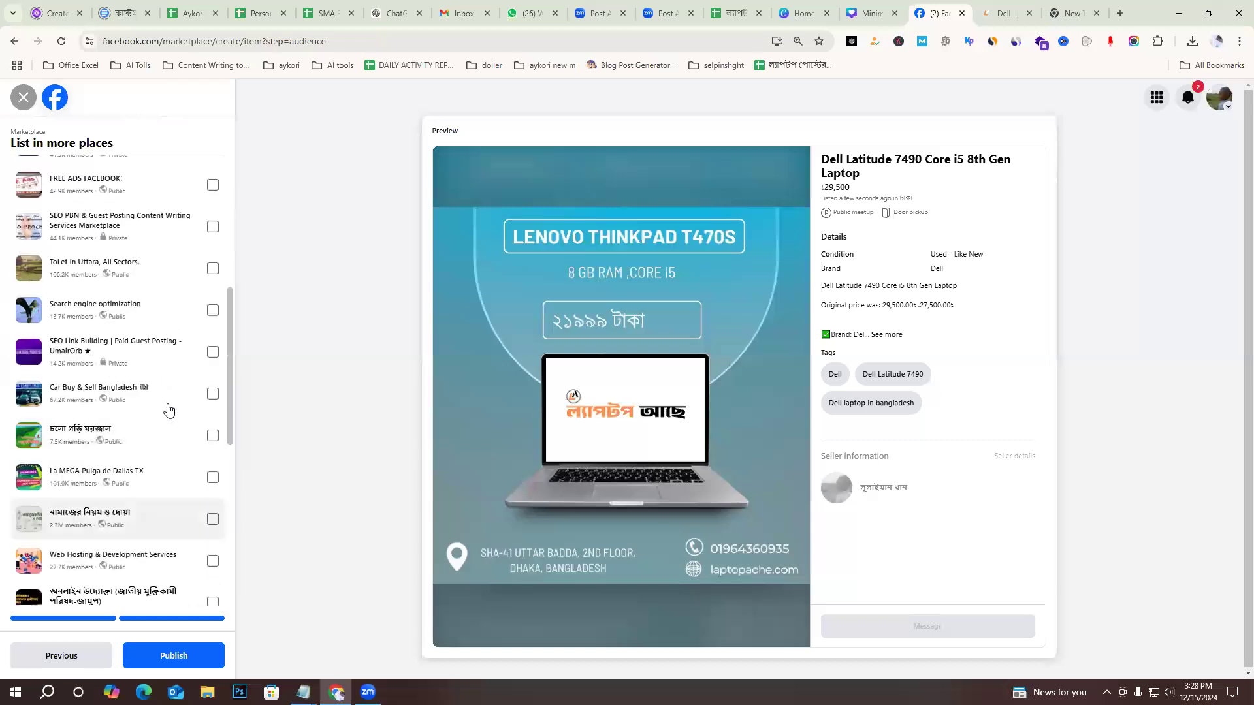
left_click(213, 267)
left_click(213, 308)
scroll(217, 436, "down", 6)
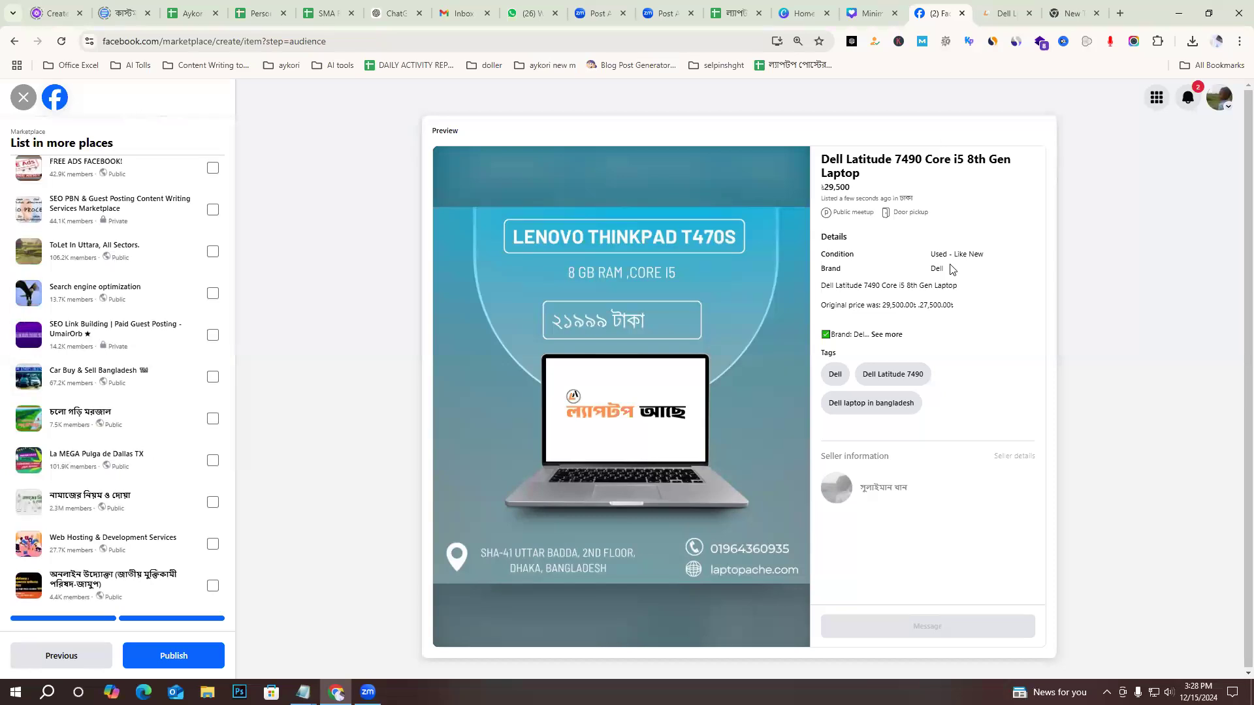
left_click(178, 656)
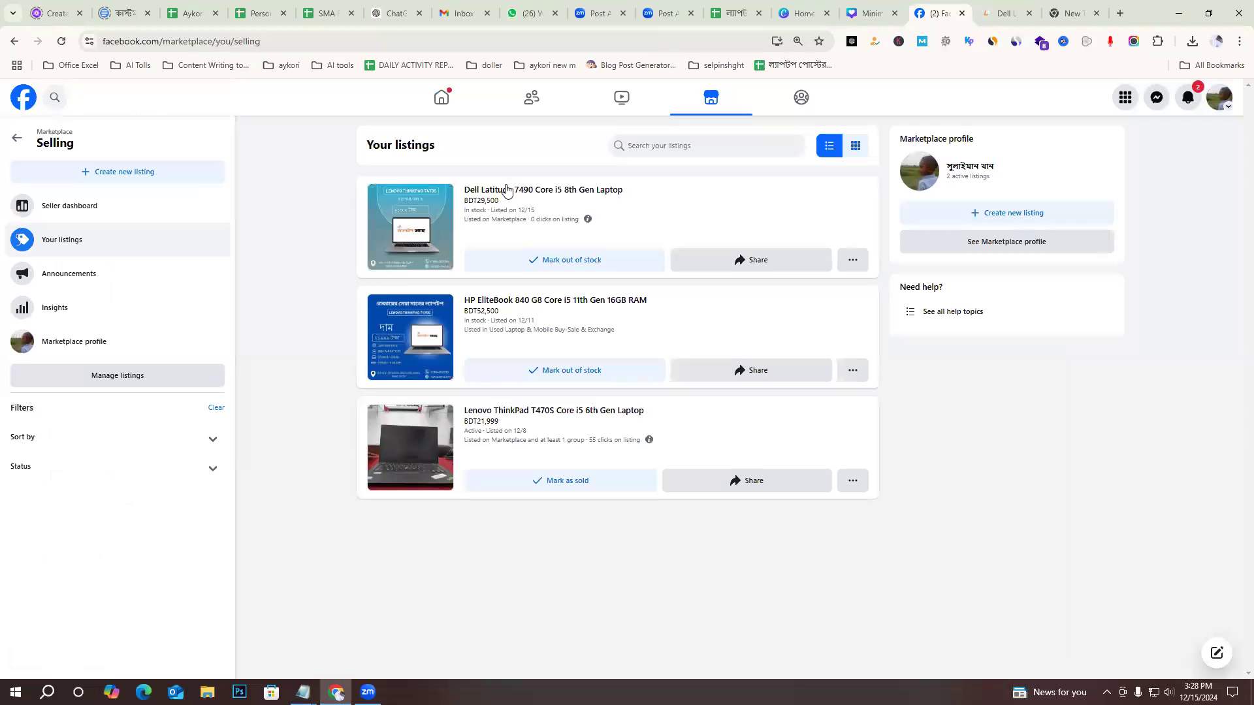
Copy the share link of the newly published Dell Latitude 7490 listing and switch to the laptop post design in Canva.
left_click(756, 264)
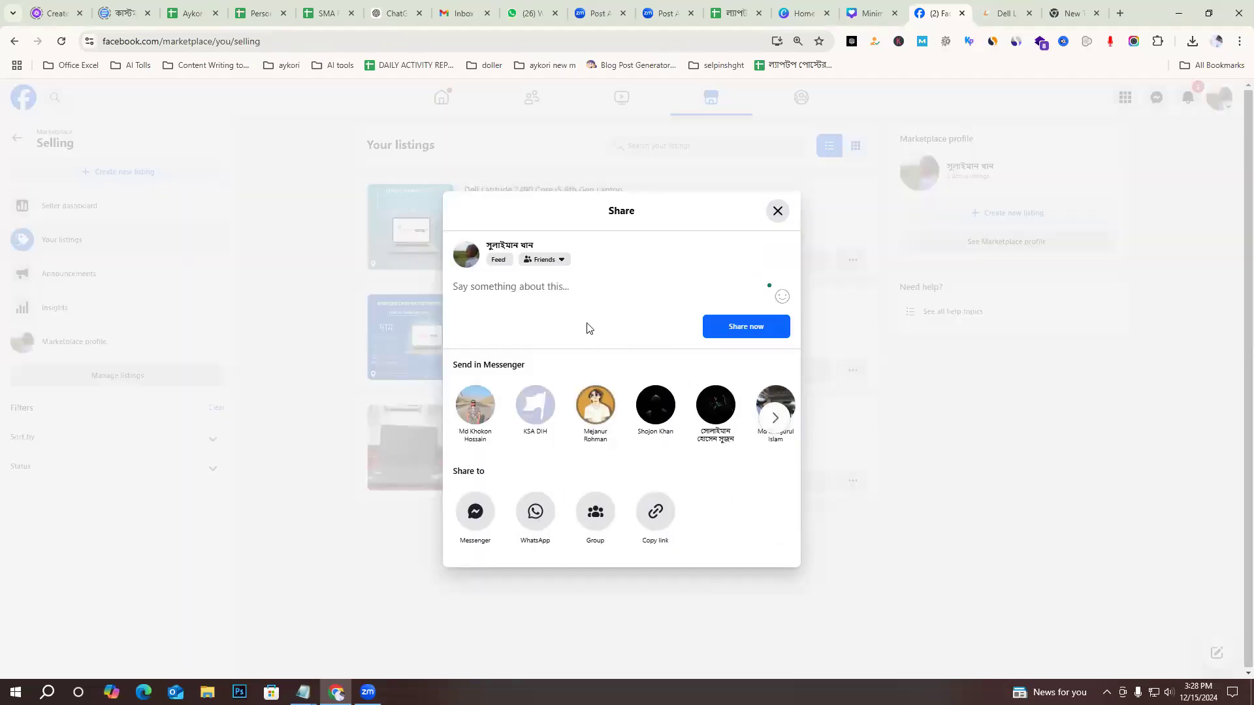
left_click(653, 516)
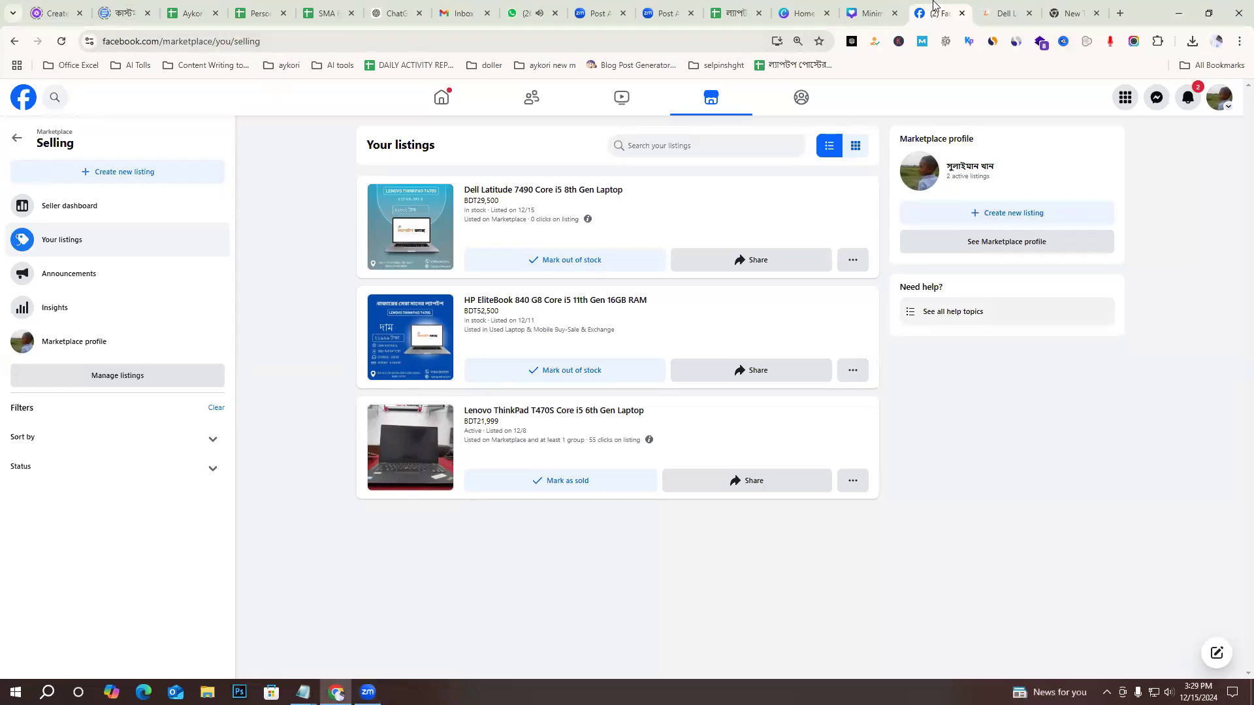
left_click(872, 13)
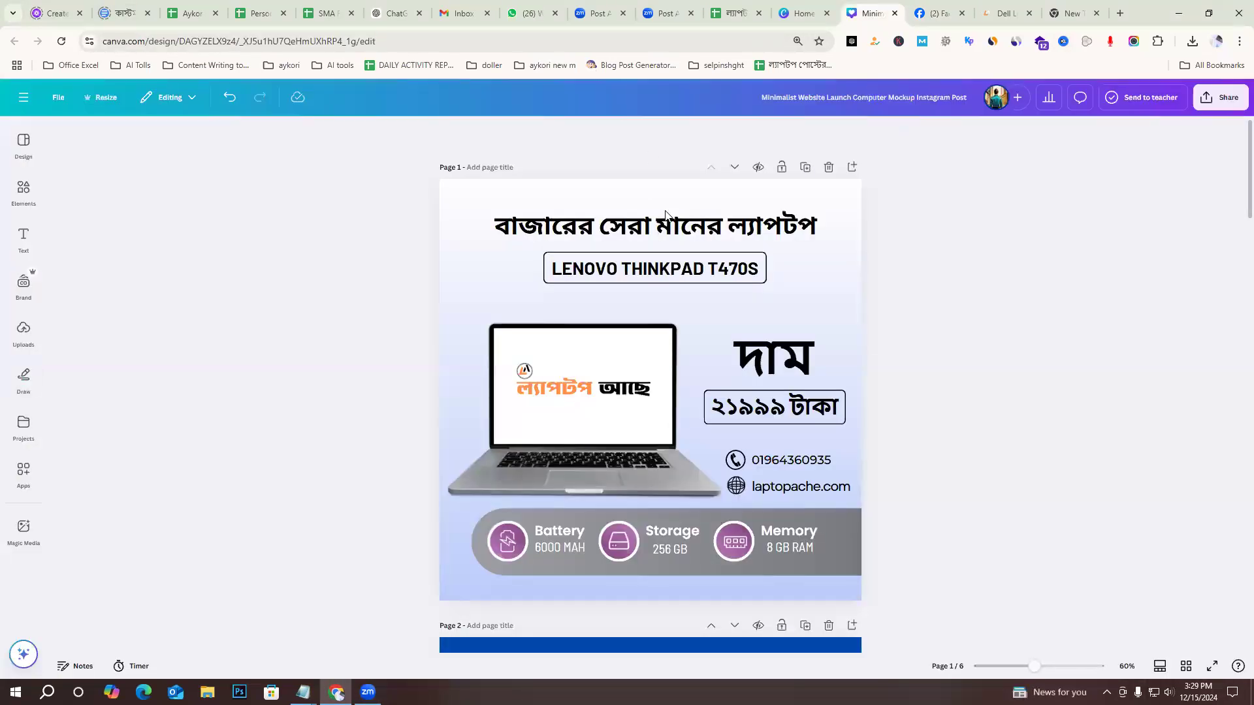
Add a new page after page 6 of the laptop post design and remove its gradient background to leave it blank.
scroll(963, 557, "down", 1)
scroll(984, 560, "down", 20)
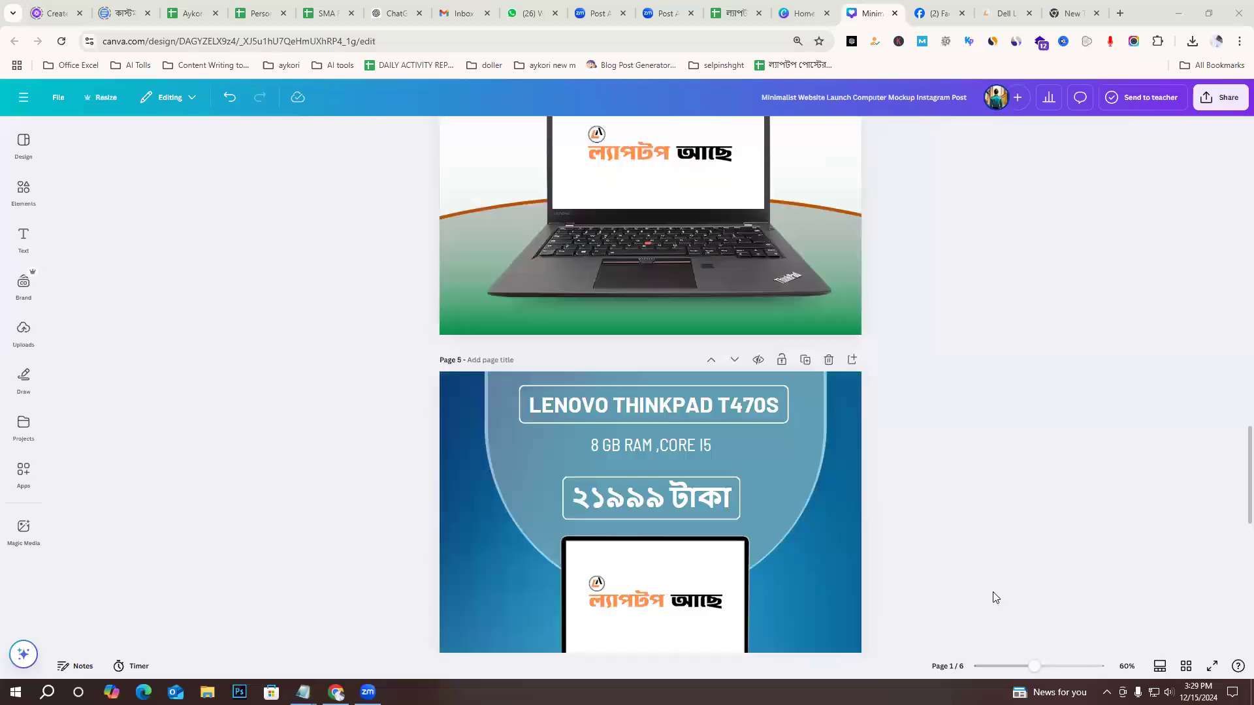
scroll(1043, 544, "down", 8)
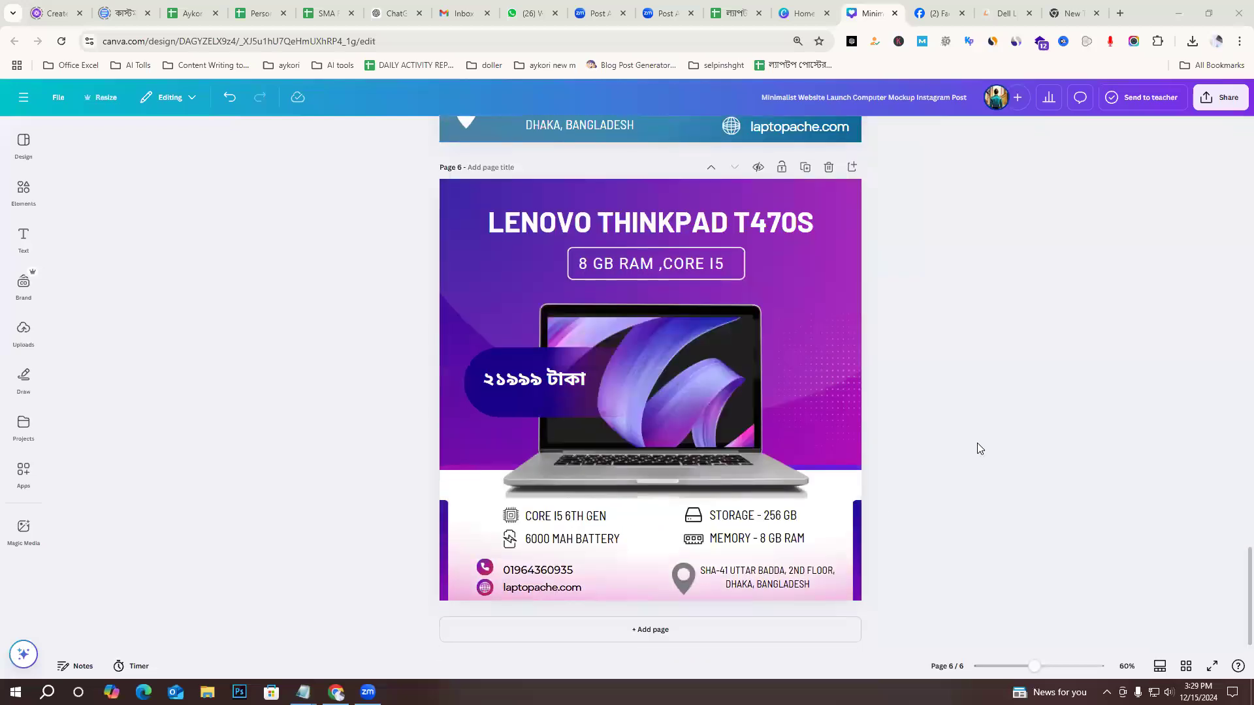
left_click(757, 626)
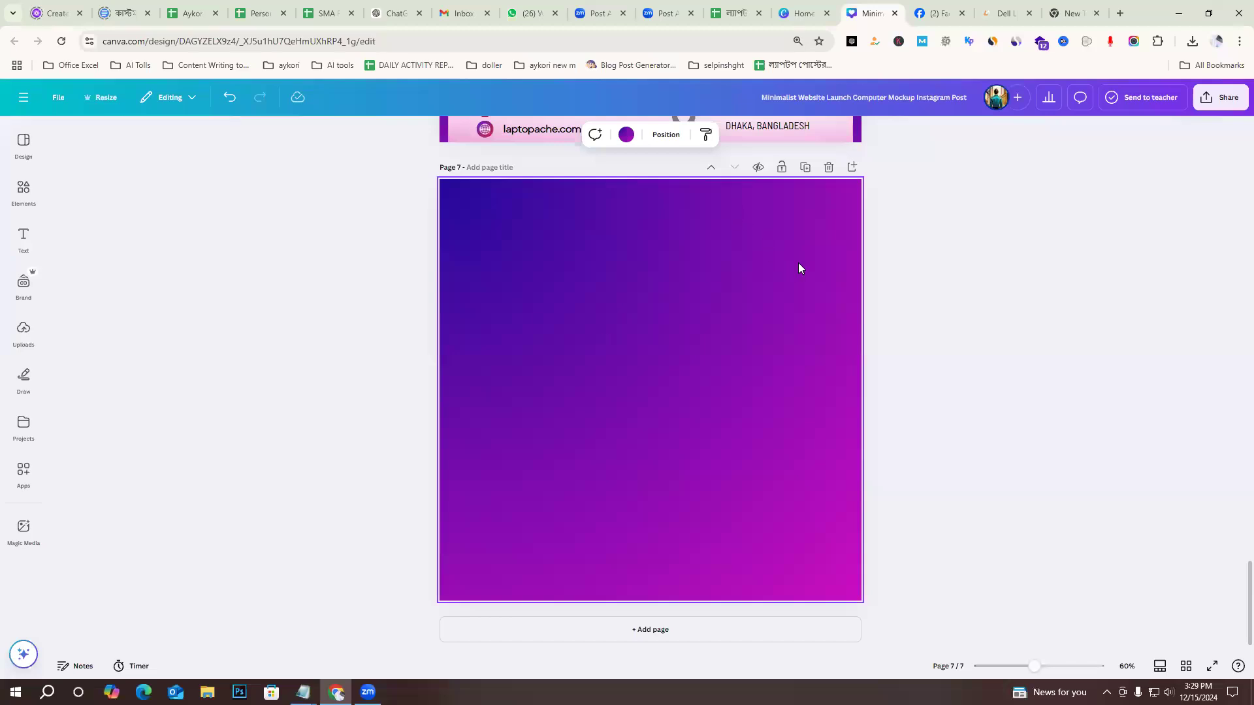
key("Delete")
left_click(967, 317)
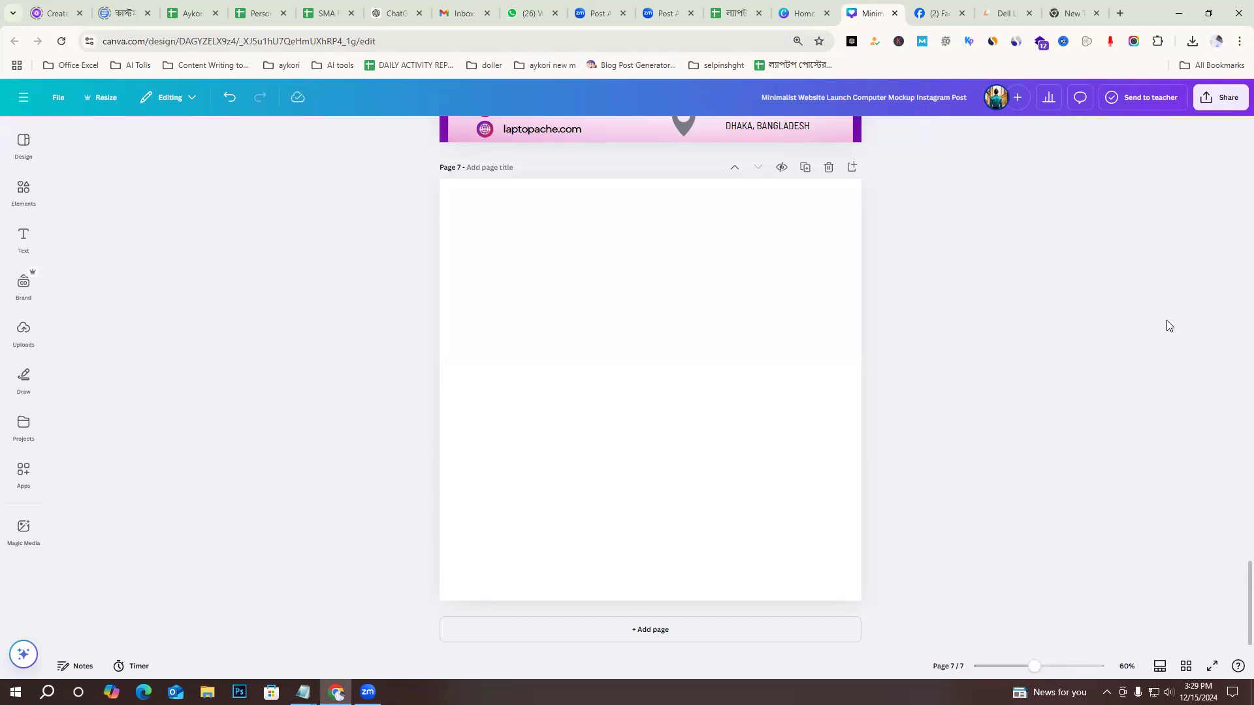
Switch to the Facebook home feed and examine the newly published Dell Latitude 7490 post, including its expanded description and image.
key("ctrl+Tab")
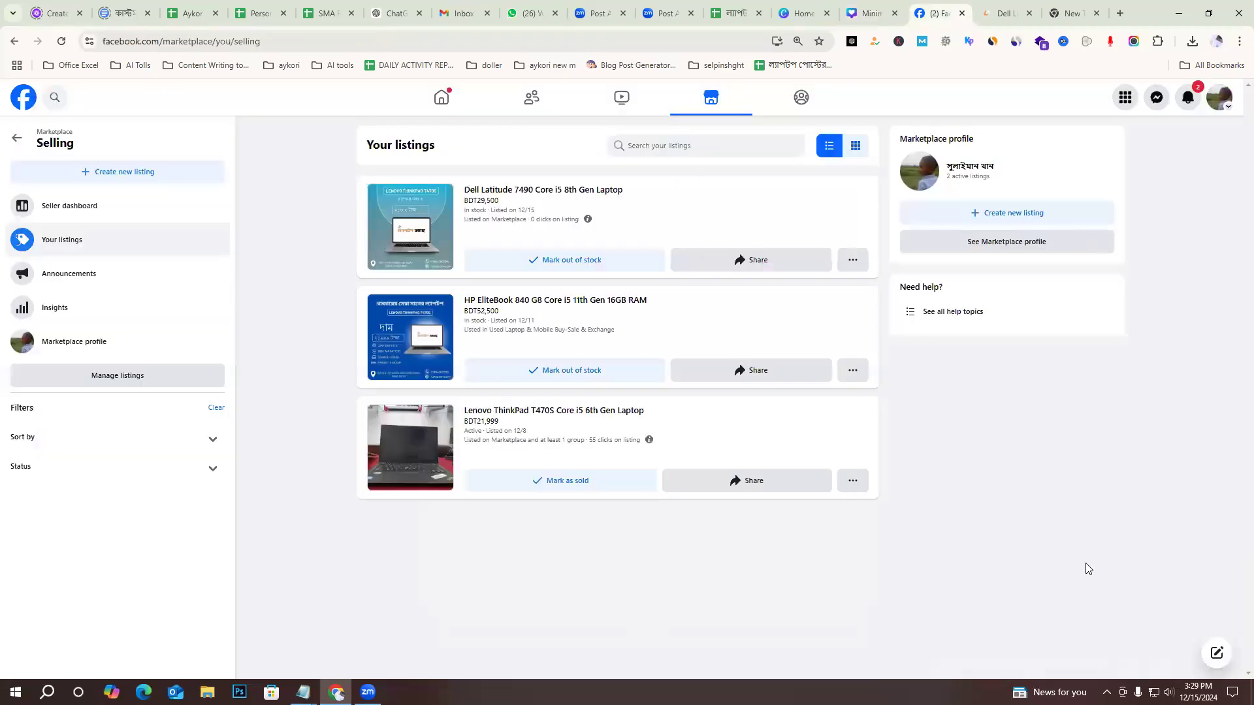
left_click(461, 105)
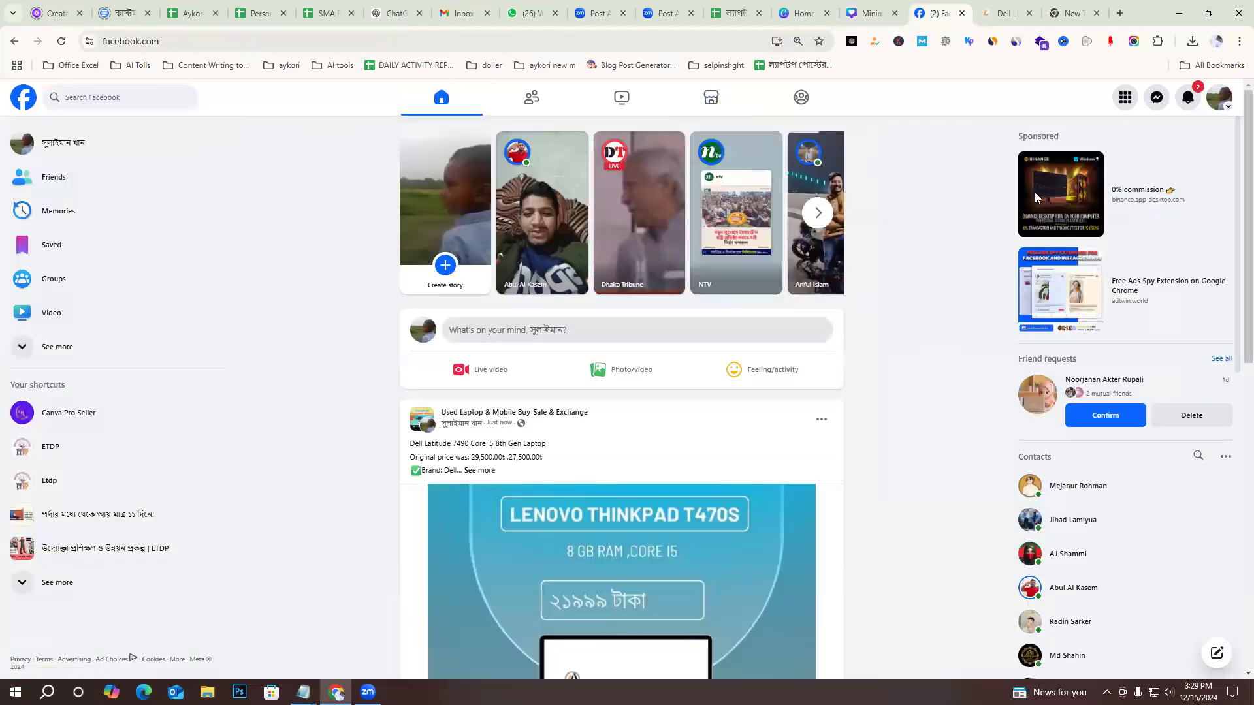
scroll(810, 478, "down", 5)
scroll(919, 477, "down", 8)
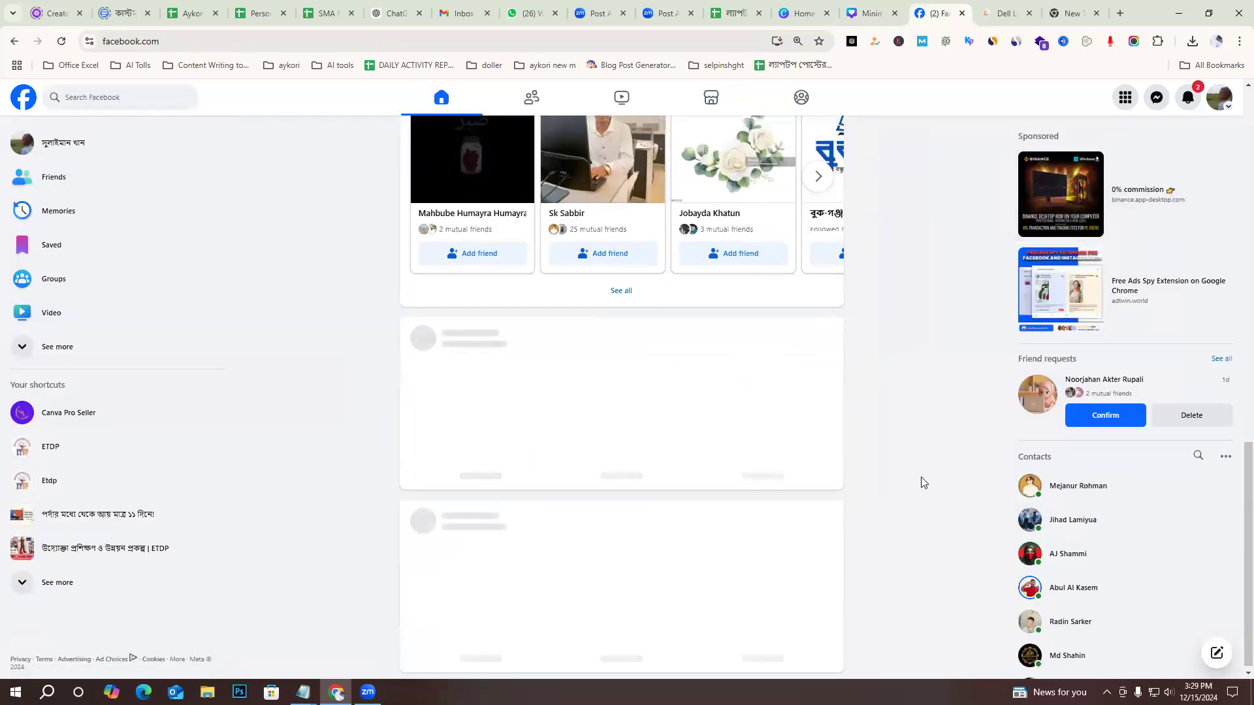
scroll(921, 477, "up", 8)
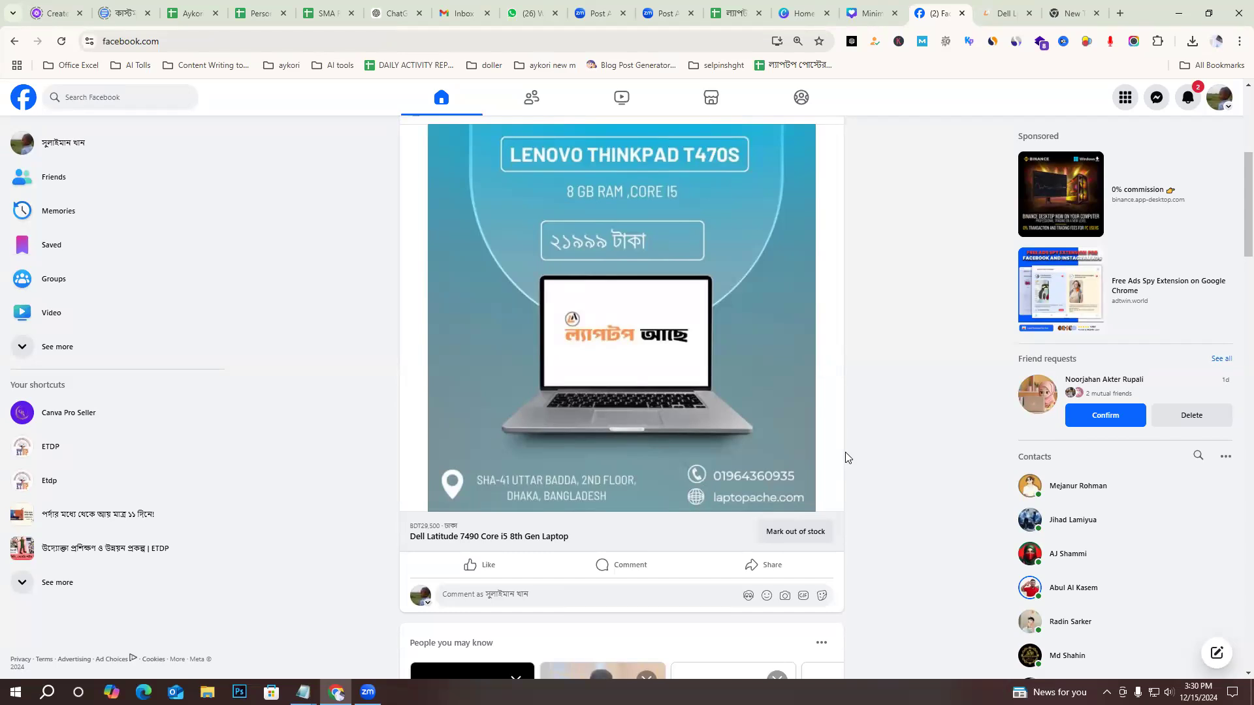
scroll(834, 392, "up", 3)
scroll(898, 393, "down", 3)
scroll(921, 412, "up", 2)
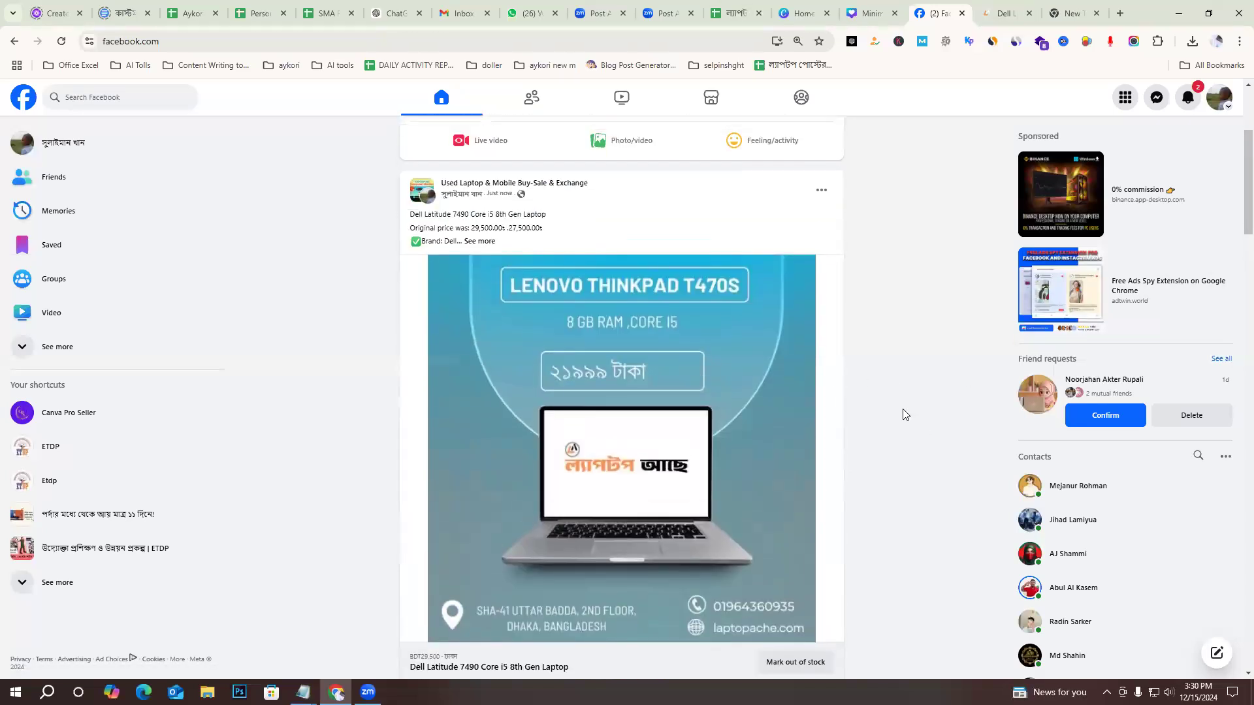
scroll(905, 417, "down", 2)
scroll(904, 419, "up", 1)
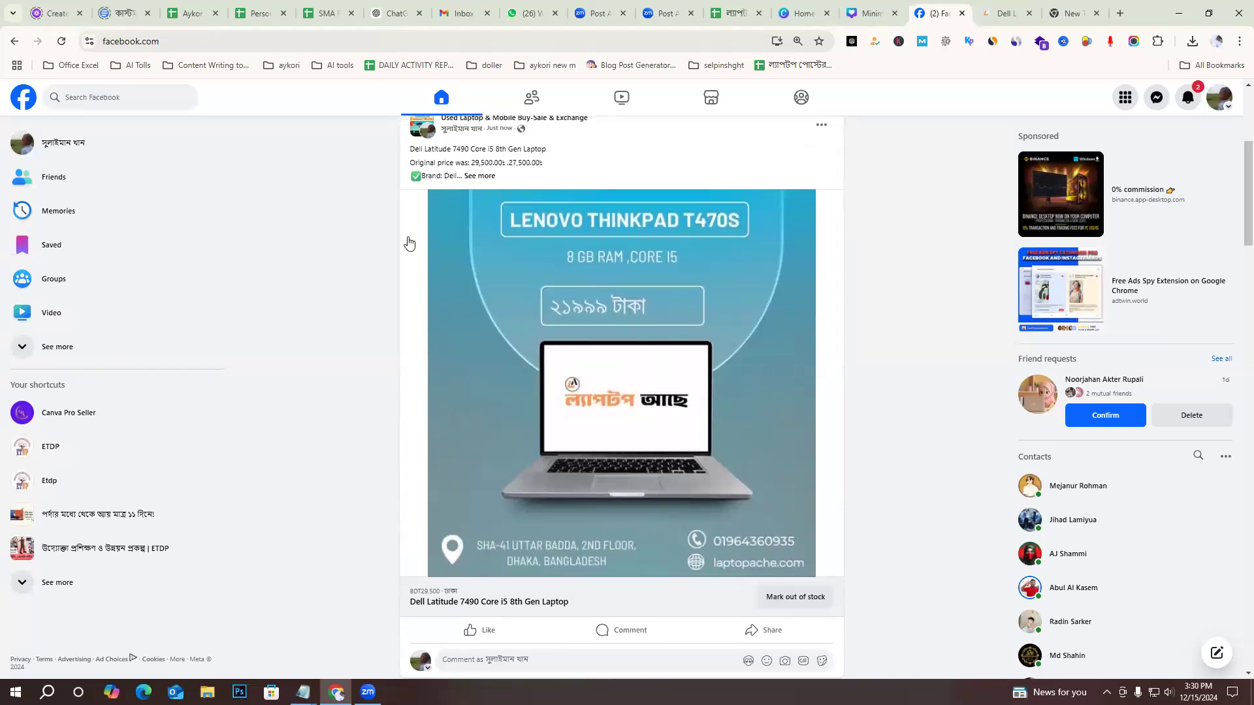
scroll(895, 451, "down", 1)
scroll(895, 455, "down", 1)
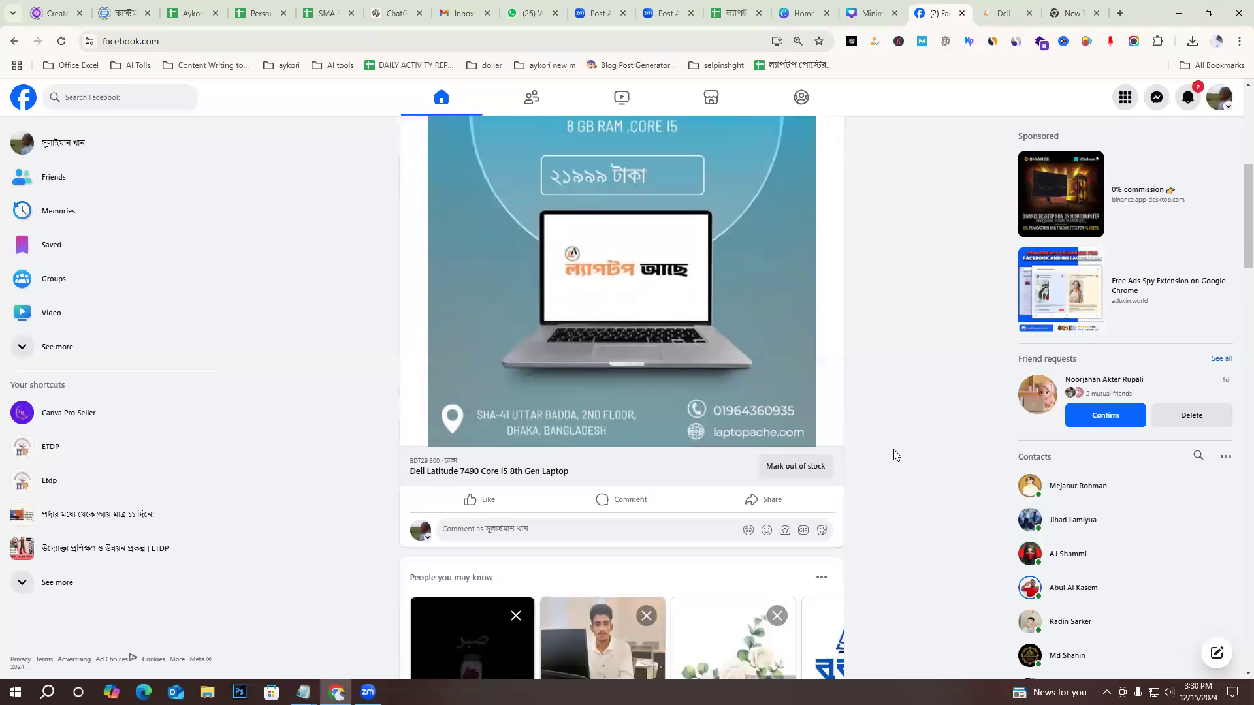
scroll(894, 456, "up", 1)
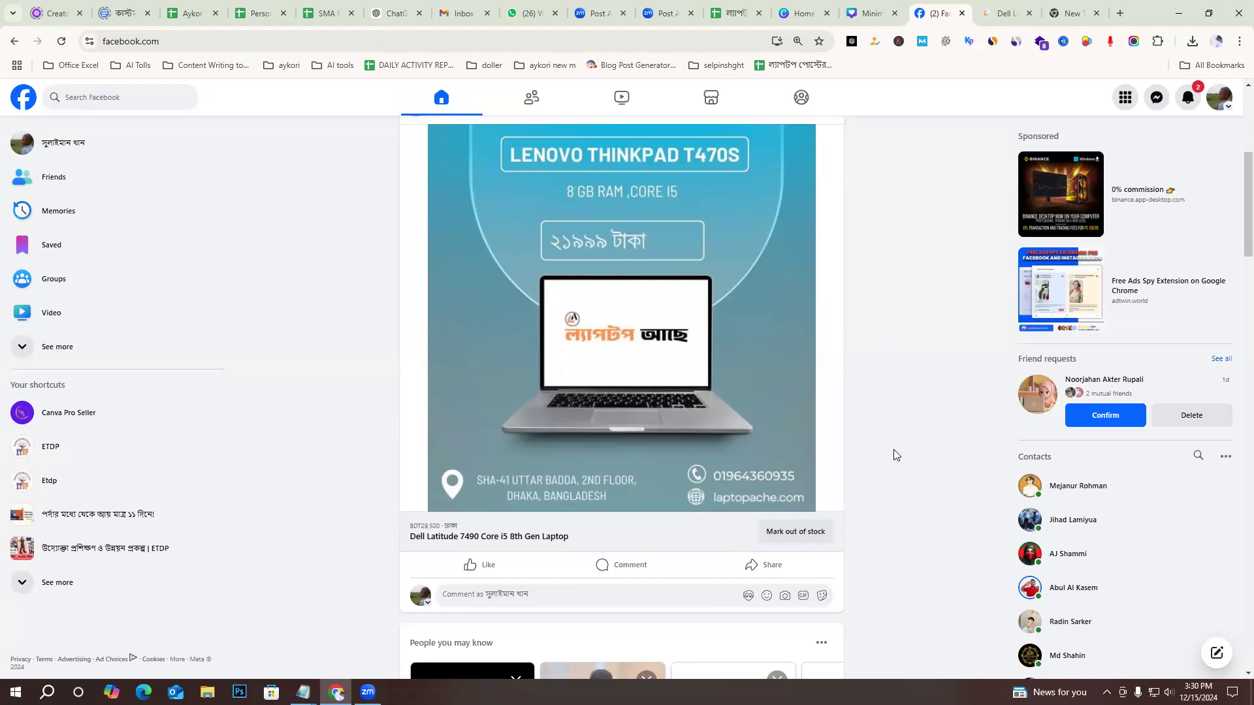
scroll(895, 455, "up", 1)
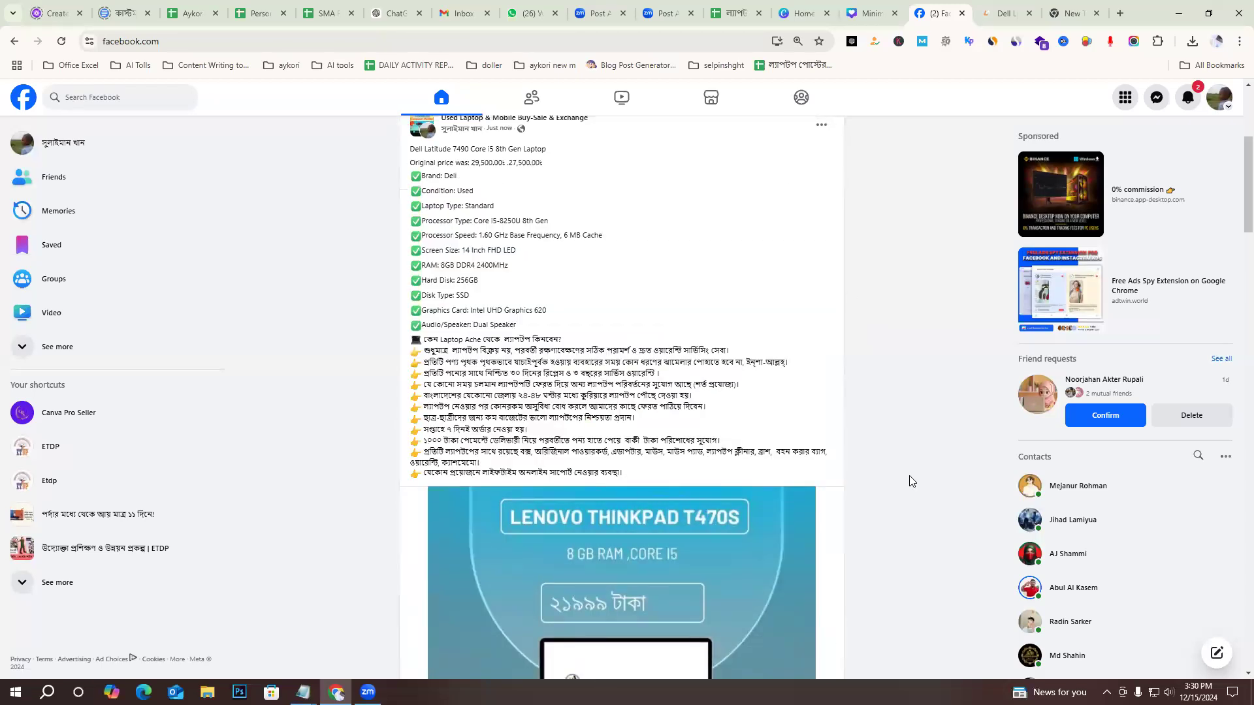
scroll(909, 477, "down", 5)
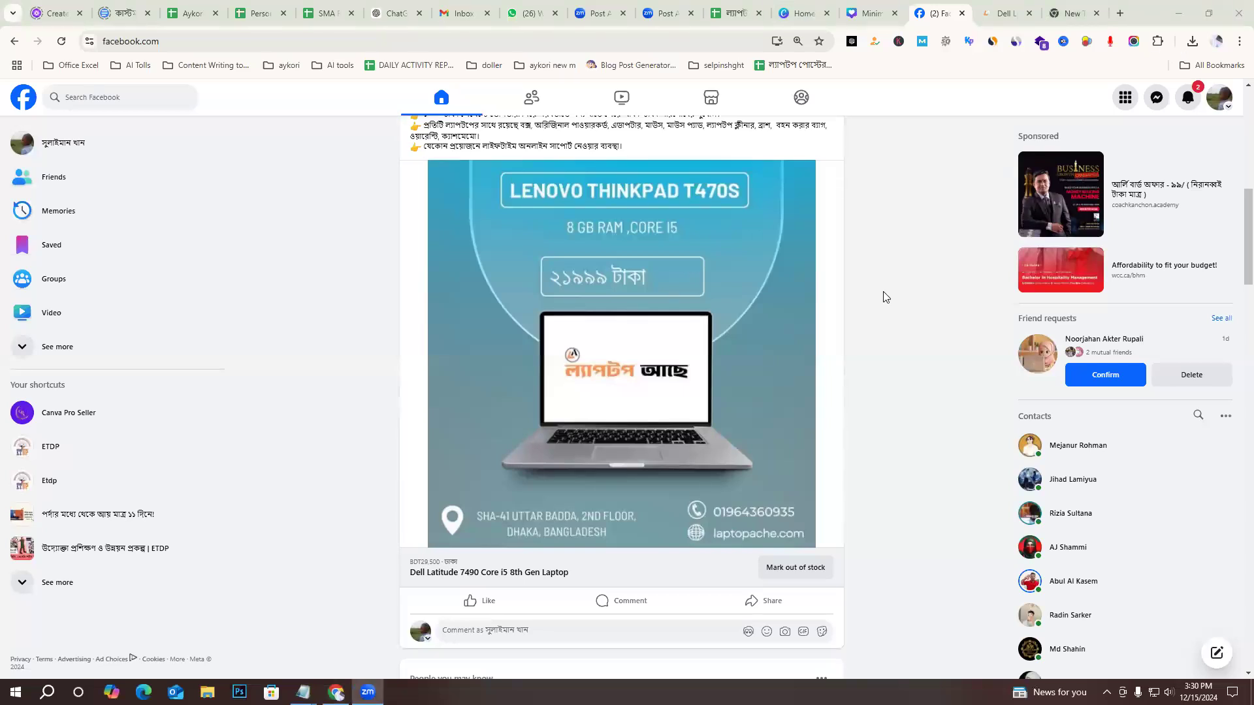
scroll(842, 402, "up", 2)
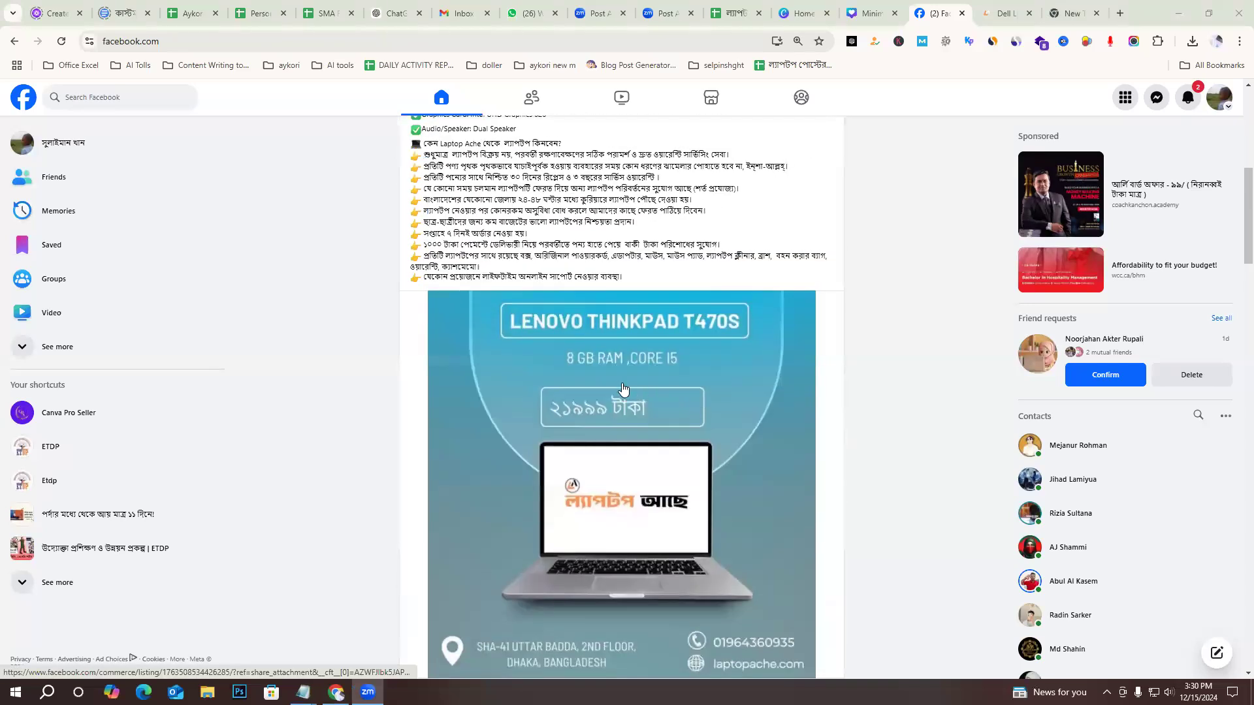
scroll(929, 361, "up", 2)
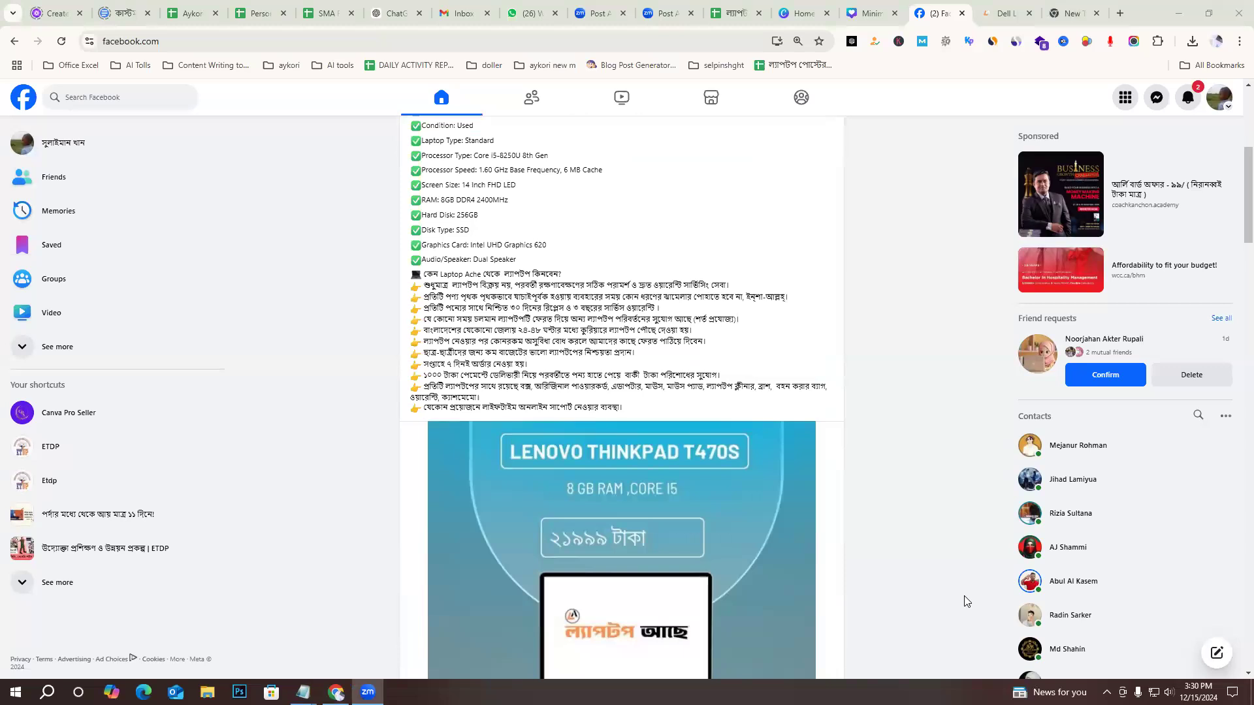
scroll(810, 405, "up", 6)
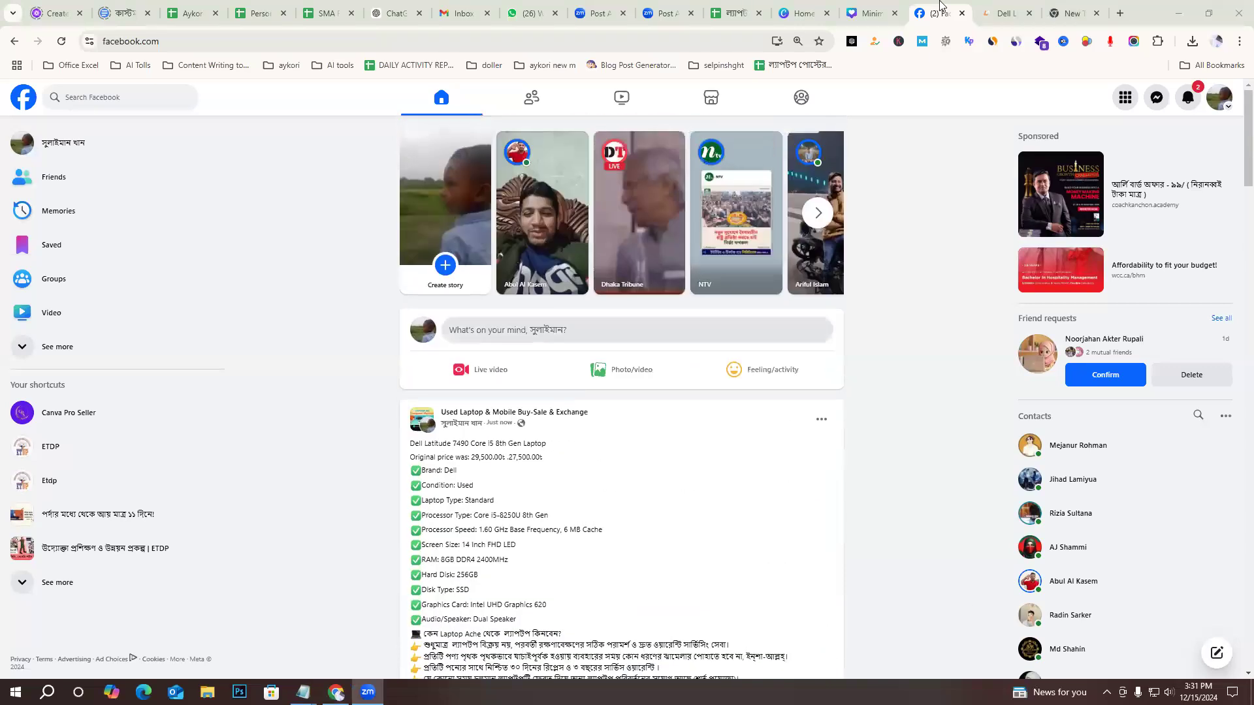
Switch back to the Canva design and bring up the template results for Laptop Sale Post.
left_click(853, 5)
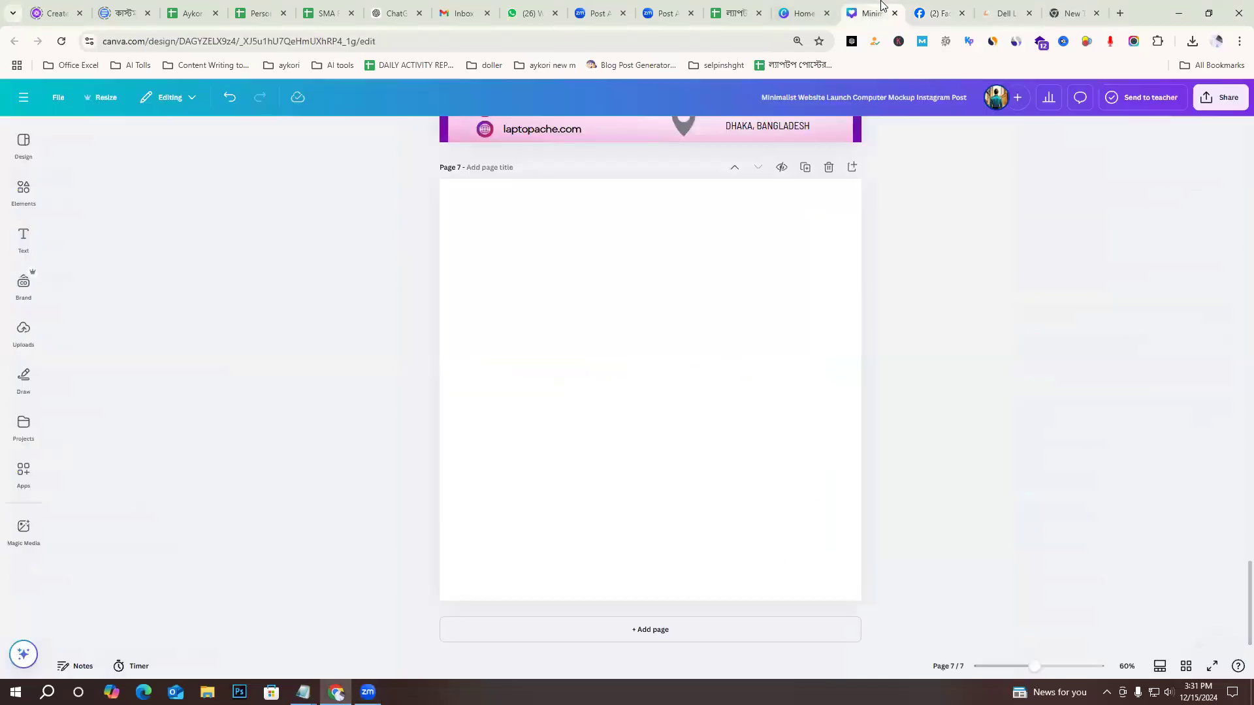
scroll(850, 408, "up", 5)
scroll(895, 403, "down", 5)
scroll(912, 429, "up", 10)
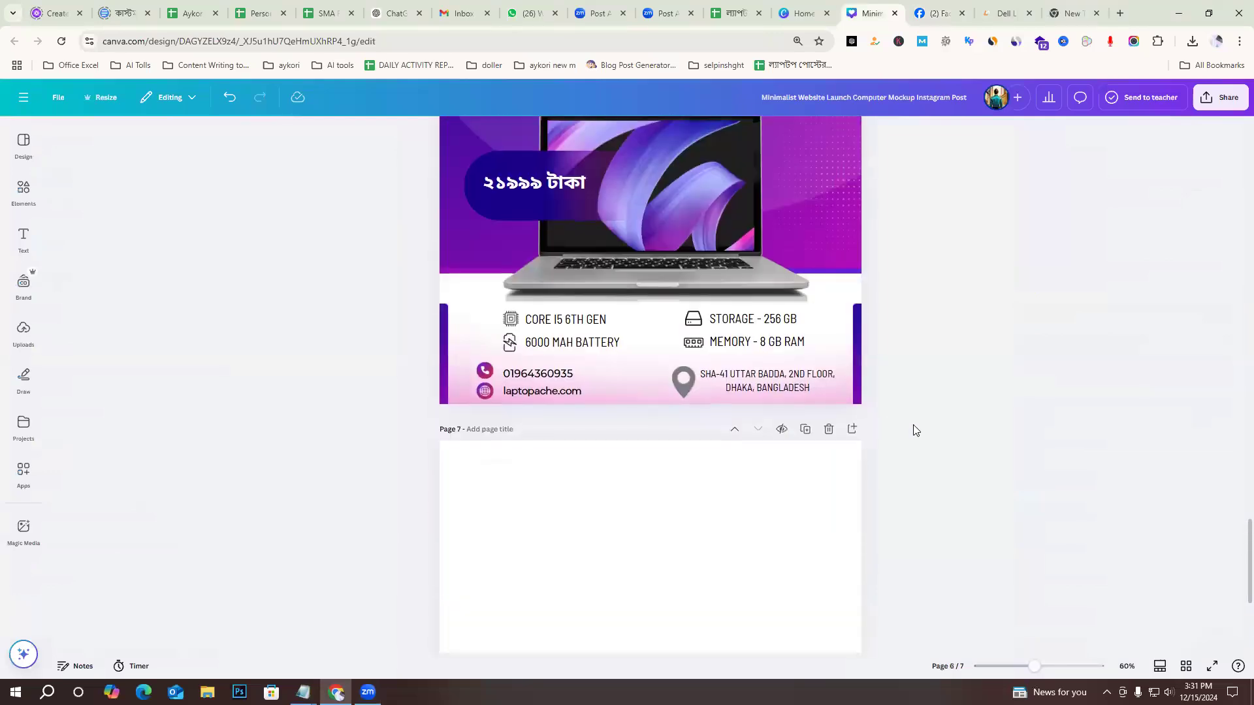
scroll(31, 207, "down", 4)
left_click(23, 193)
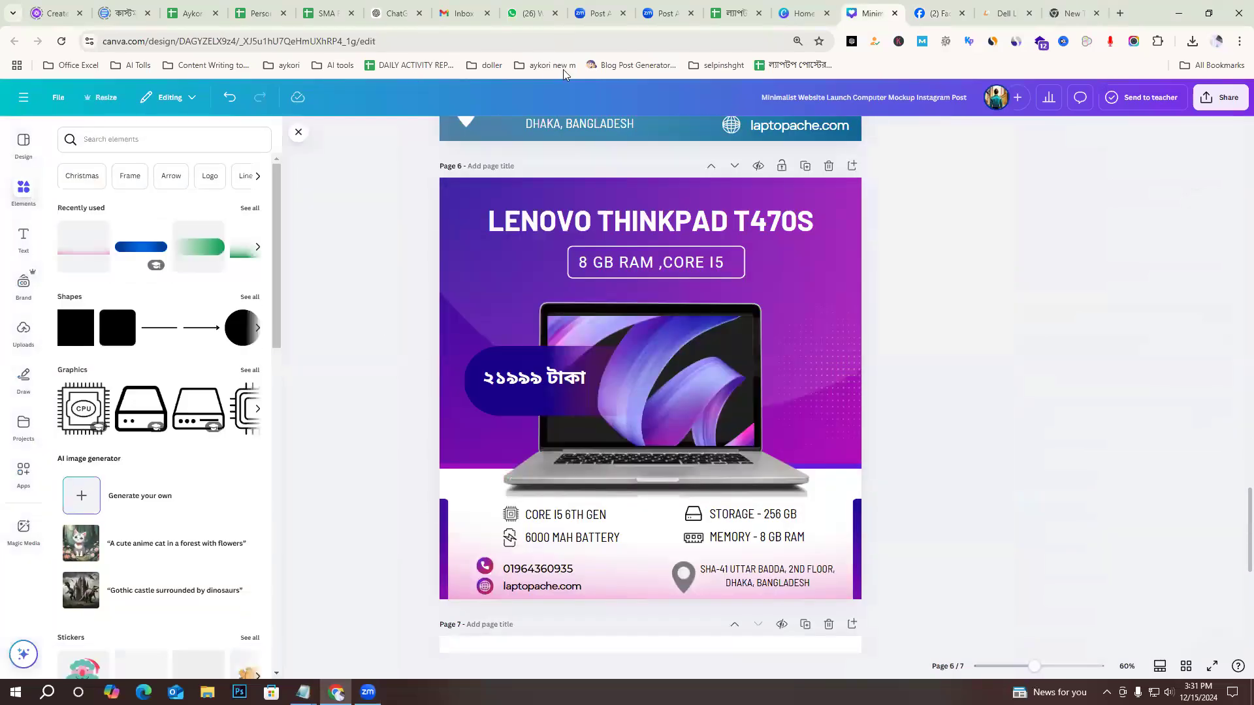
left_click(32, 158)
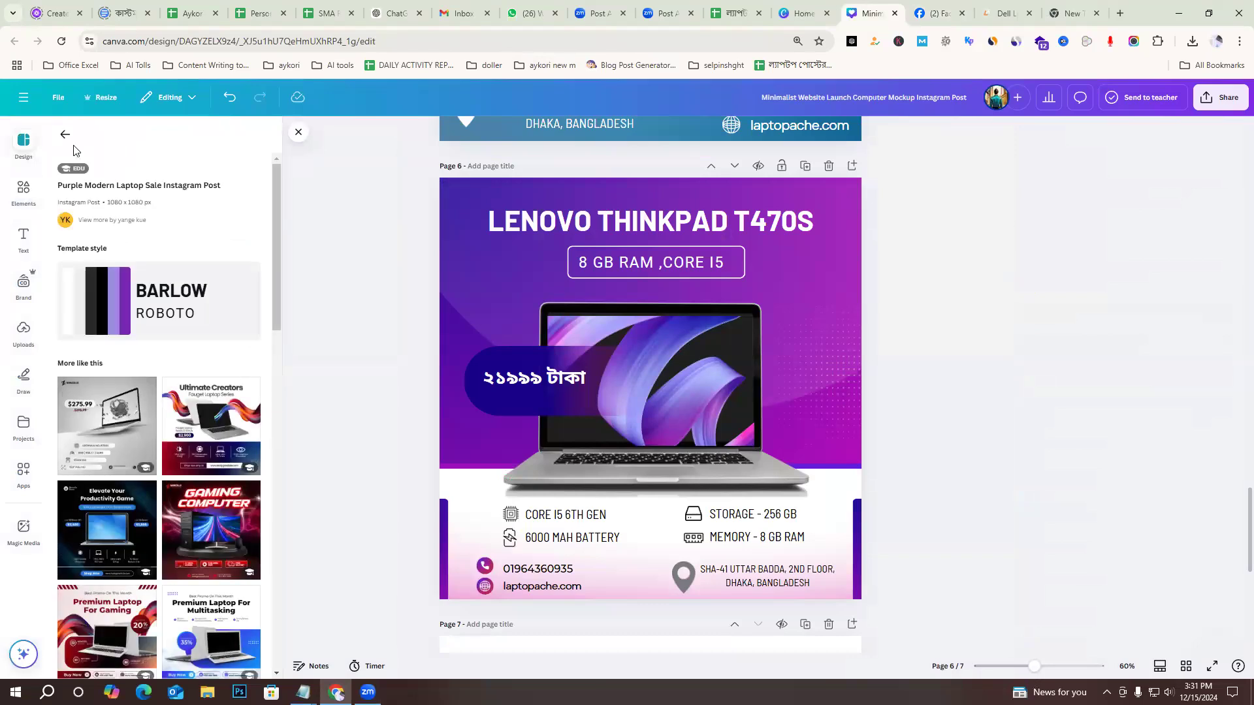
left_click(68, 138)
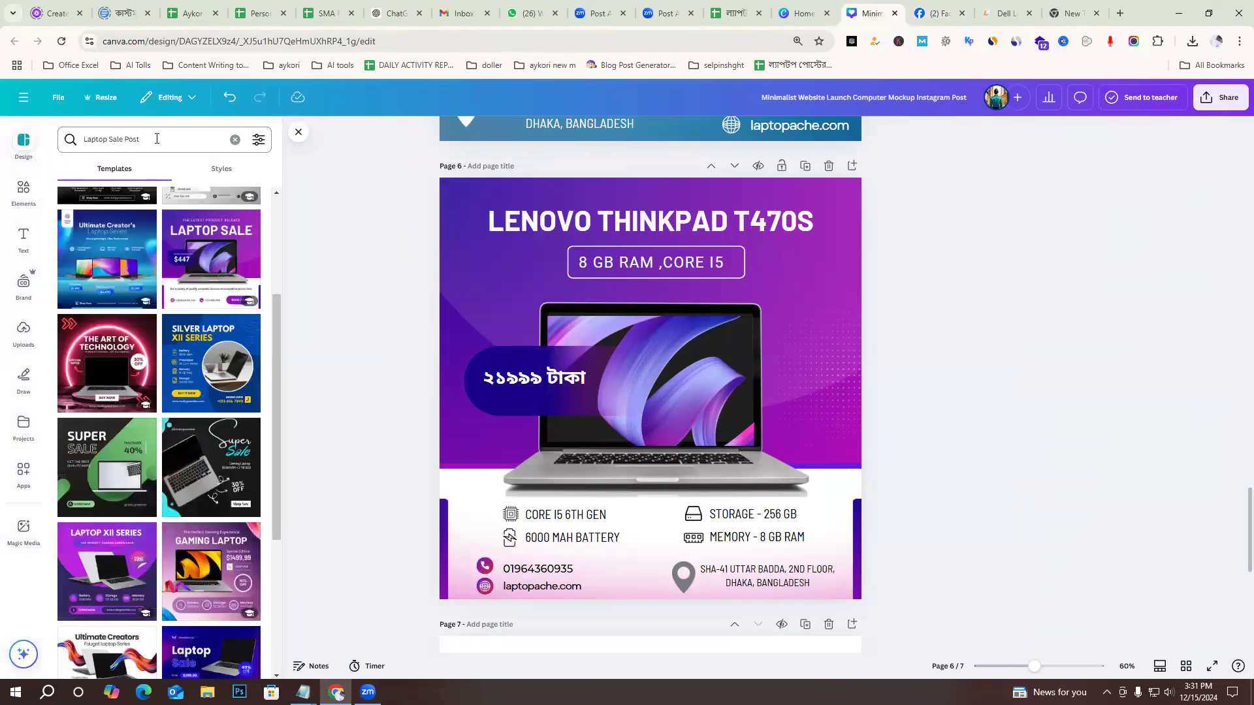
left_click(119, 140)
key("Escape")
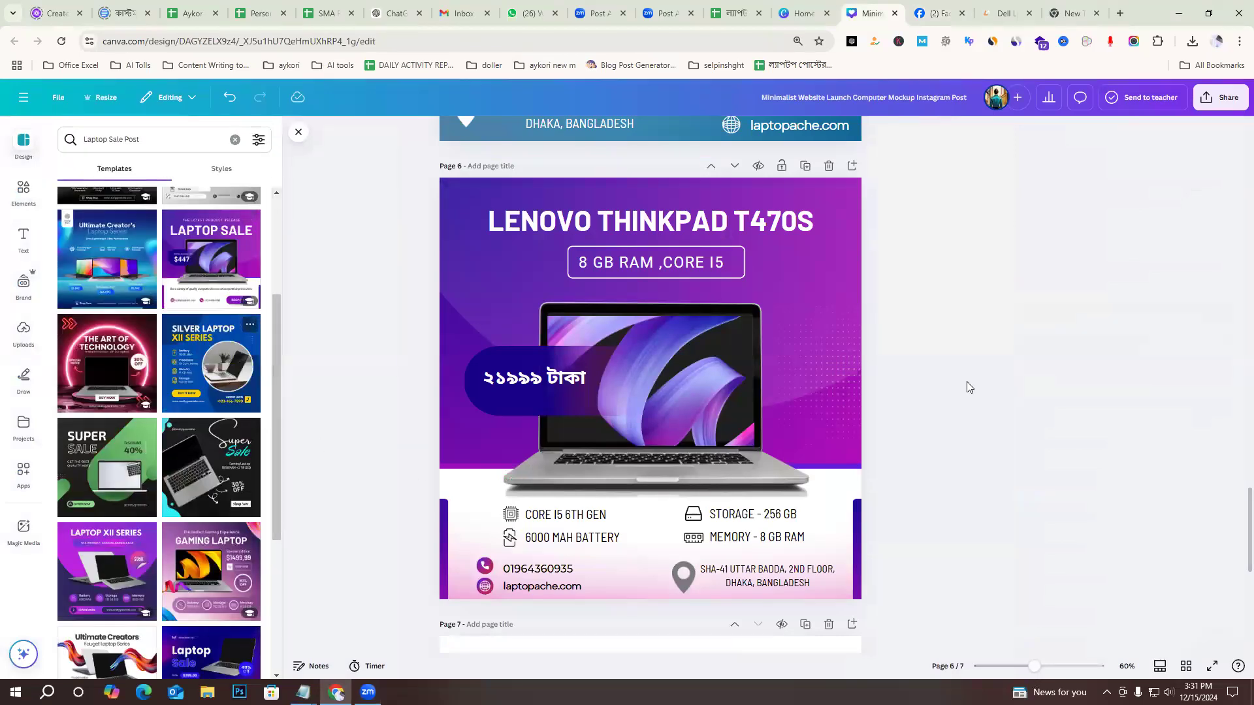
Apply the Purple Modern Laptop Sale Instagram Post template to the blank page 7.
scroll(966, 384, "down", 6)
scroll(803, 448, "up", 5)
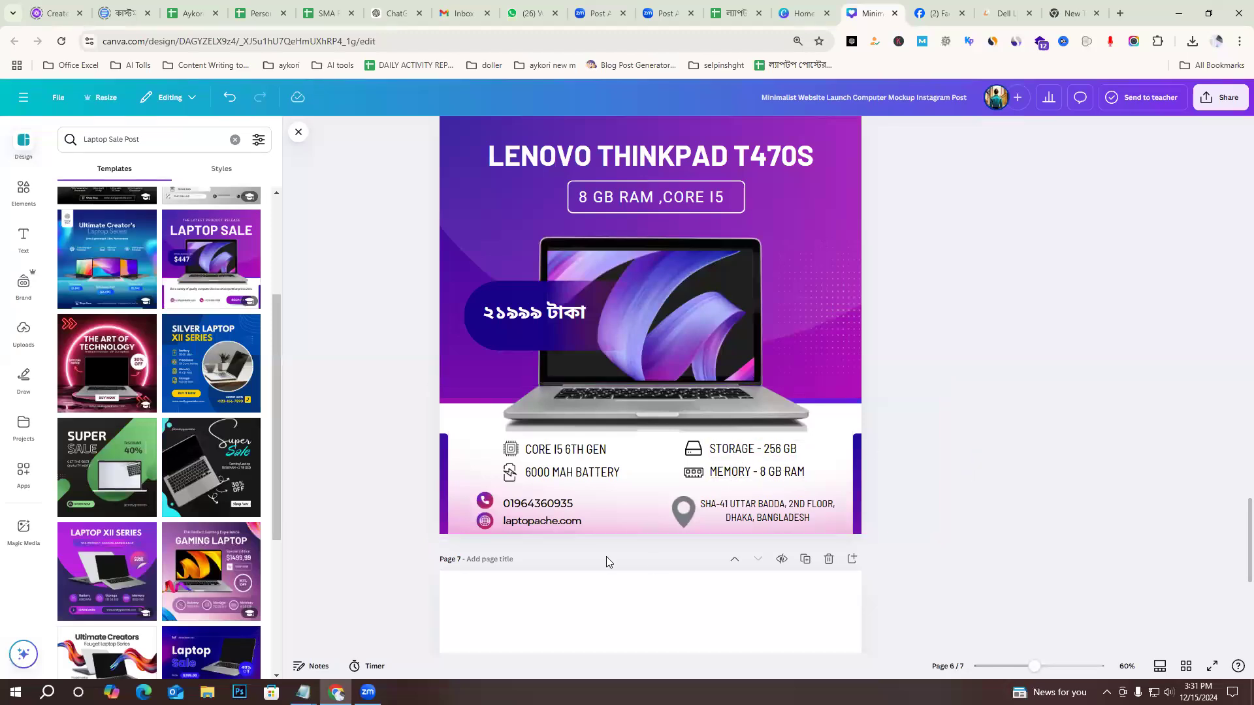
scroll(593, 396, "up", 4)
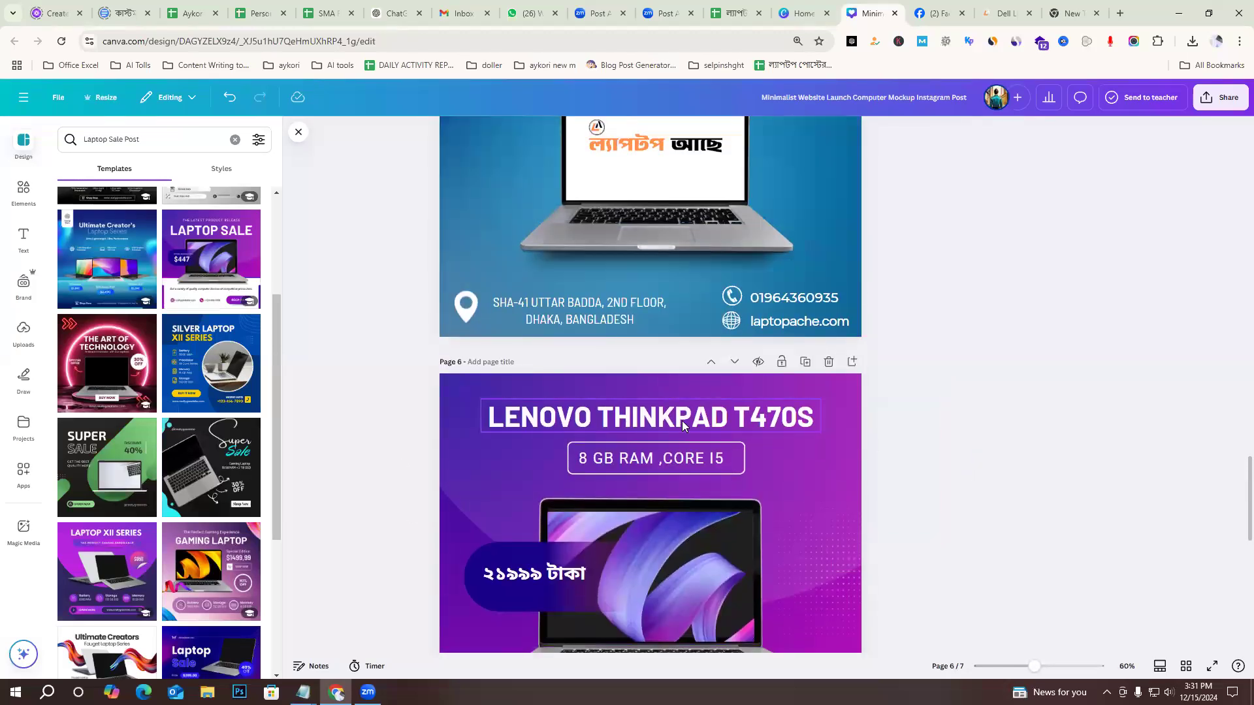
left_click(643, 461)
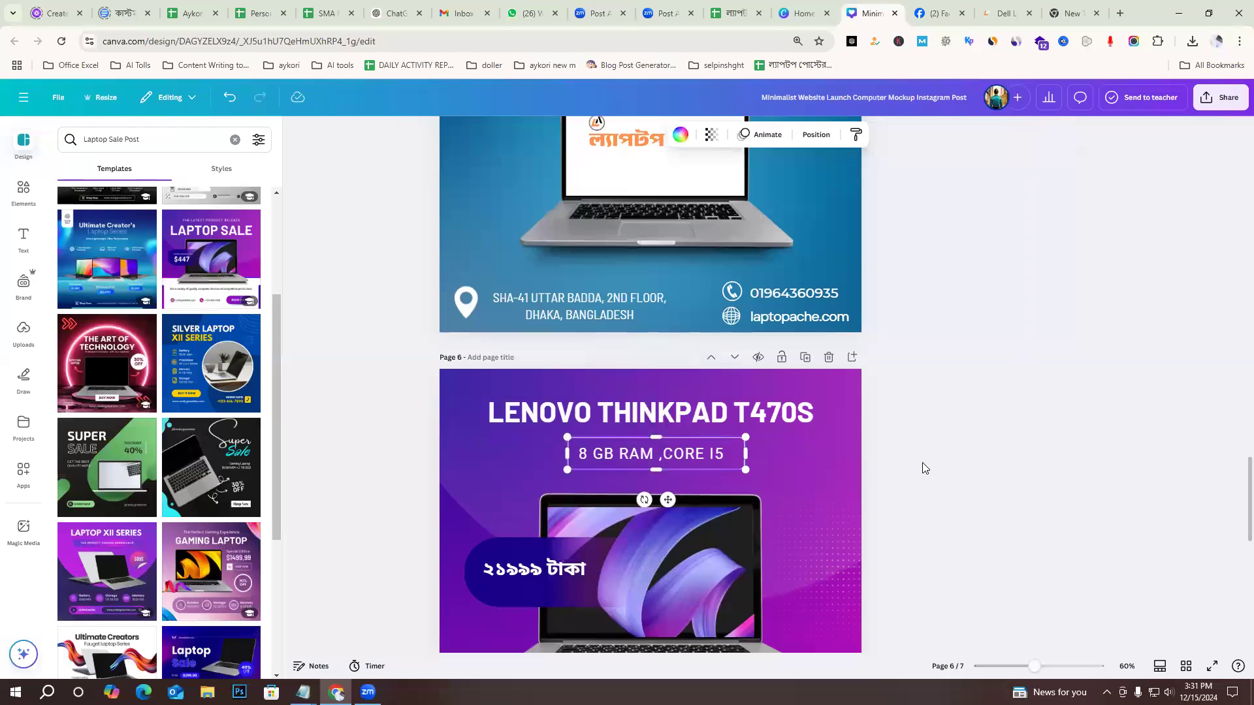
scroll(922, 468, "down", 2)
left_click(463, 356)
scroll(881, 594, "down", 2)
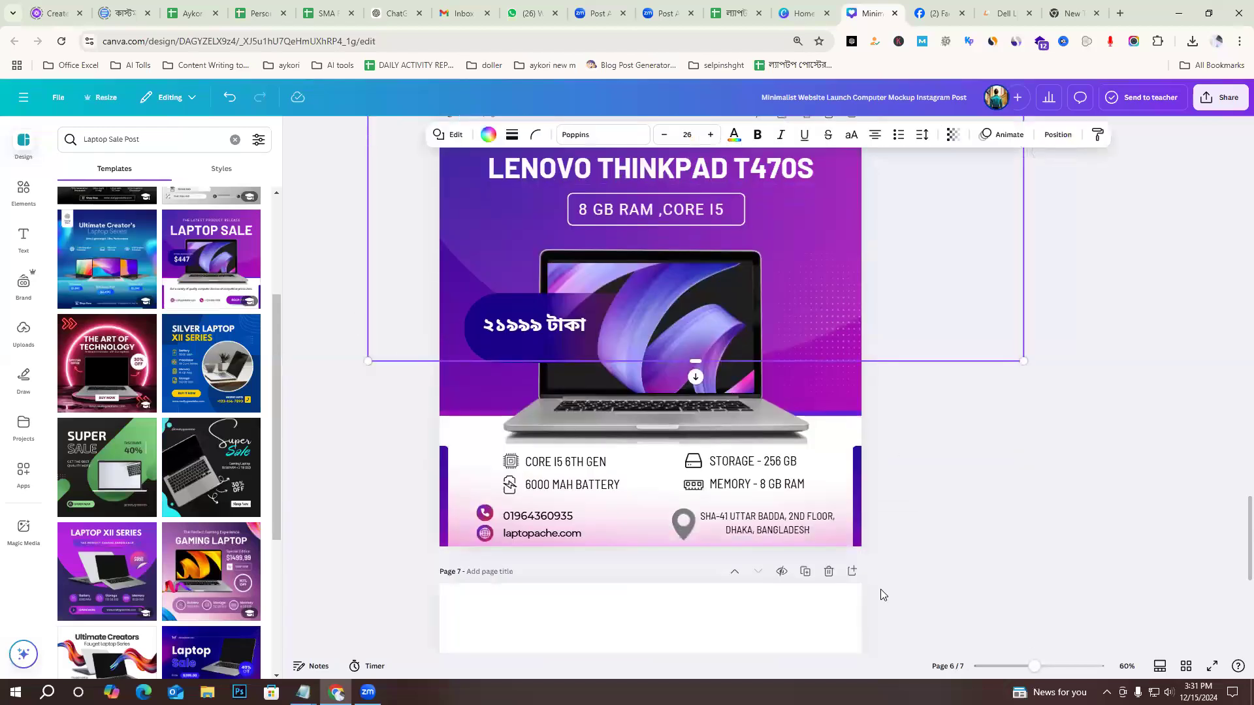
scroll(881, 595, "down", 6)
left_click(732, 395)
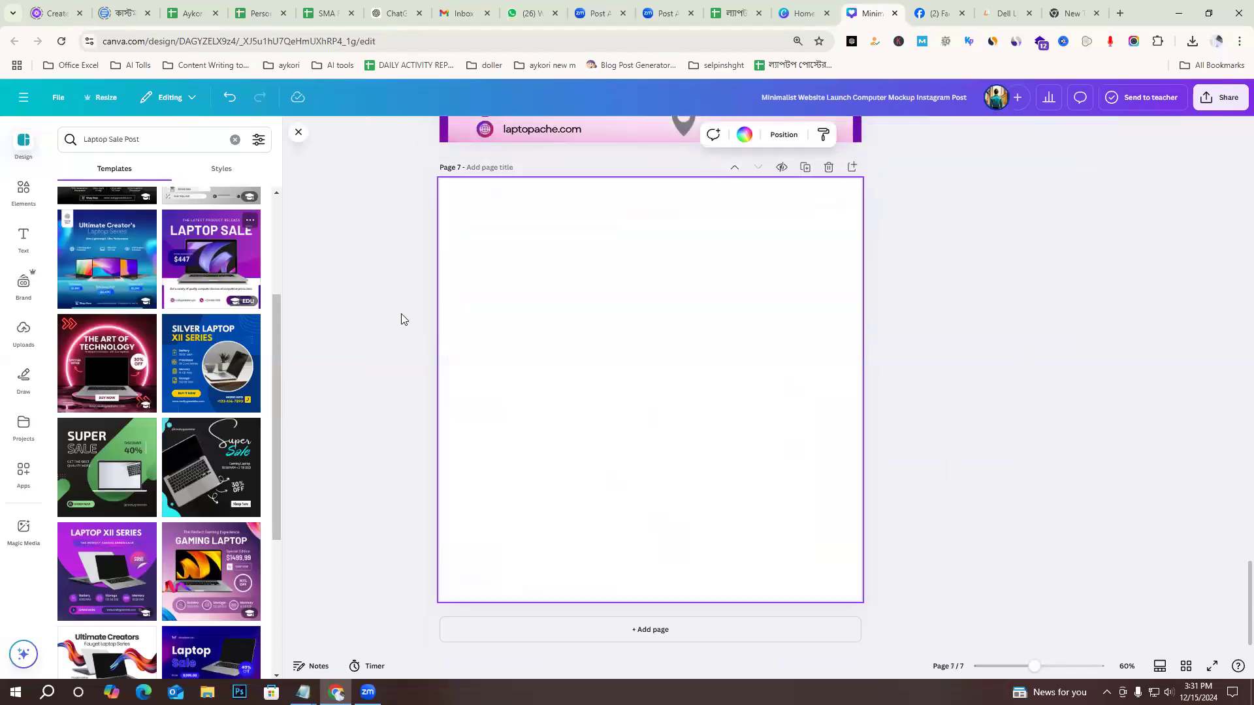
left_click(1023, 413)
scroll(949, 530, "up", 1)
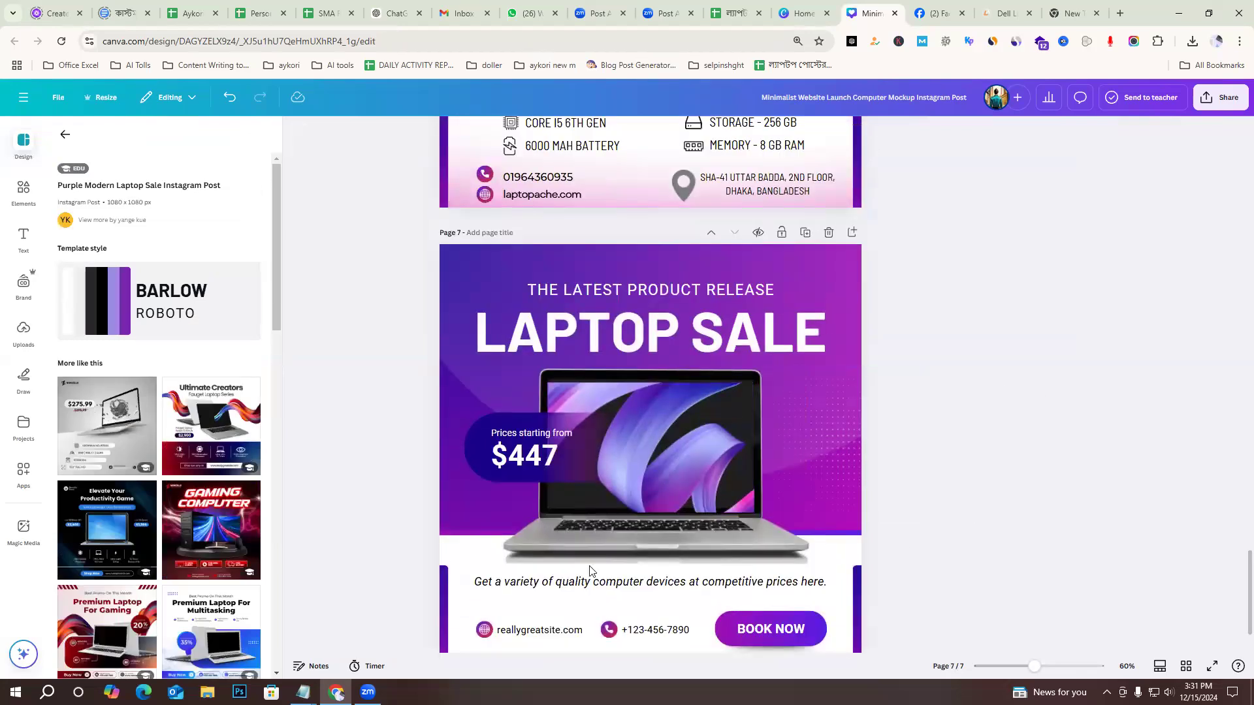
Compare the customised Lenovo ThinkPad T470S design on page 6 with the original Laptop Sale template on page 7.
scroll(966, 530, "down", 1)
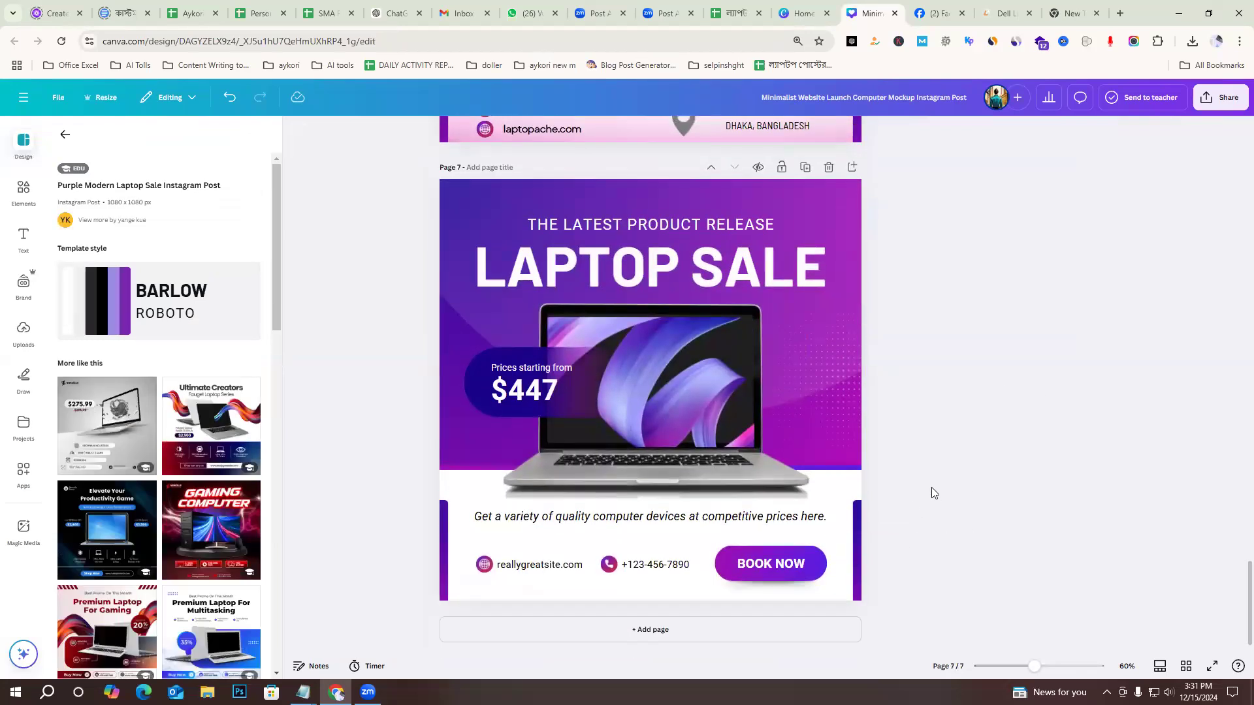
scroll(932, 493, "up", 6)
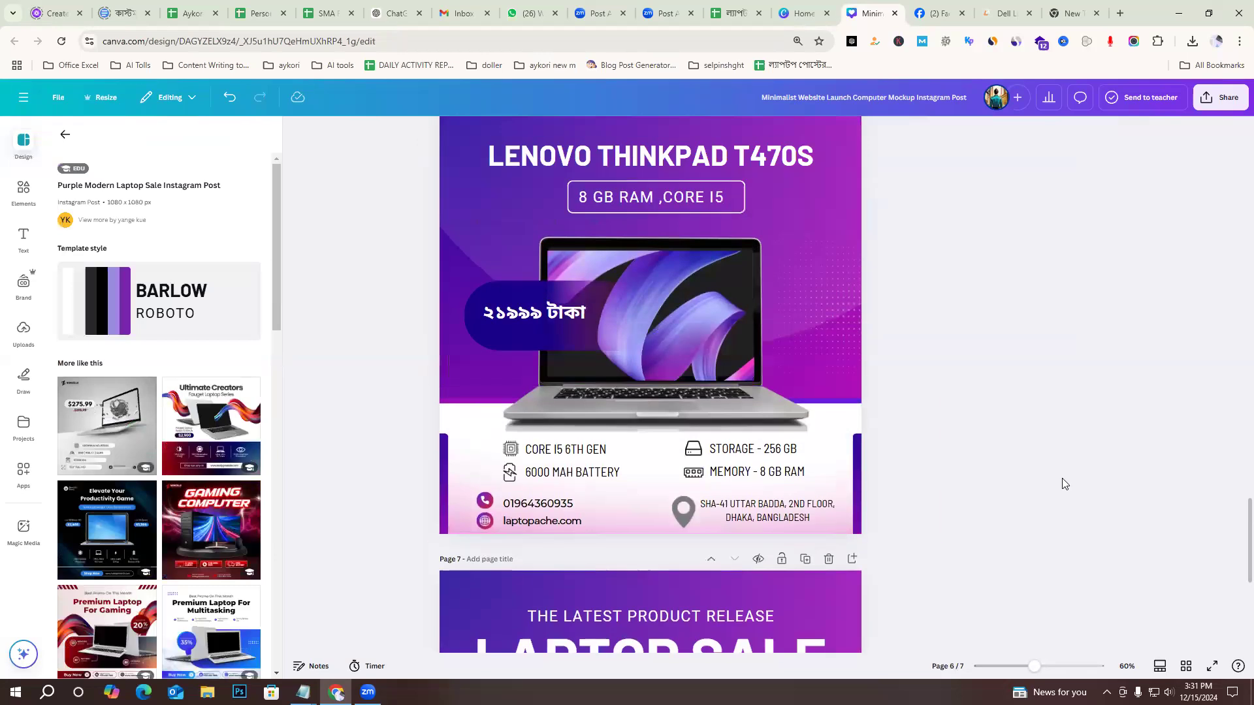
scroll(1062, 484, "up", 1)
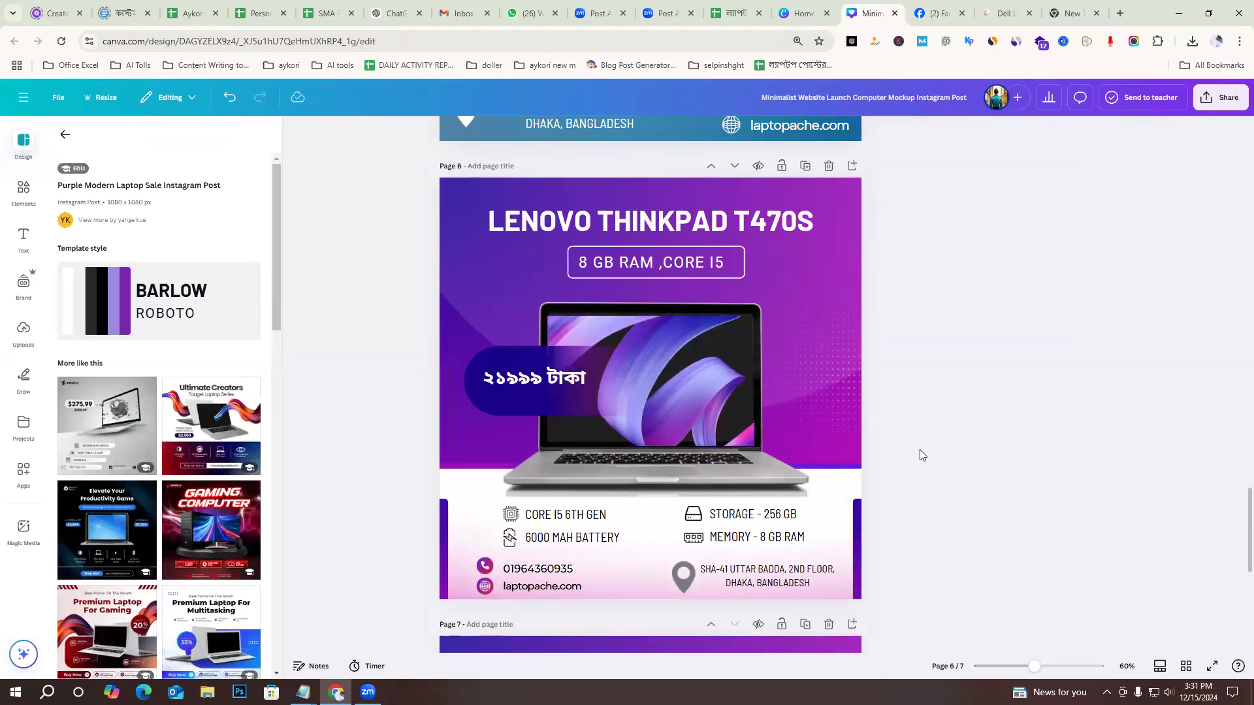
scroll(954, 457, "down", 7)
scroll(1006, 466, "up", 5)
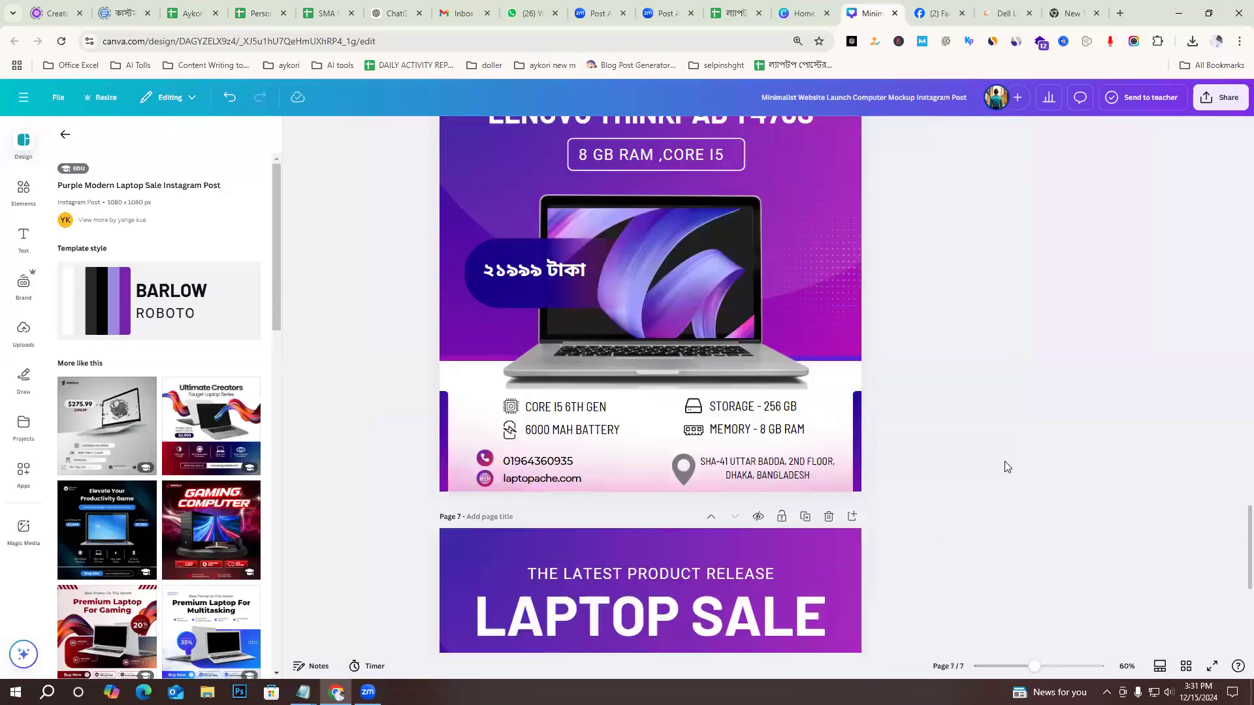
scroll(1007, 467, "up", 2)
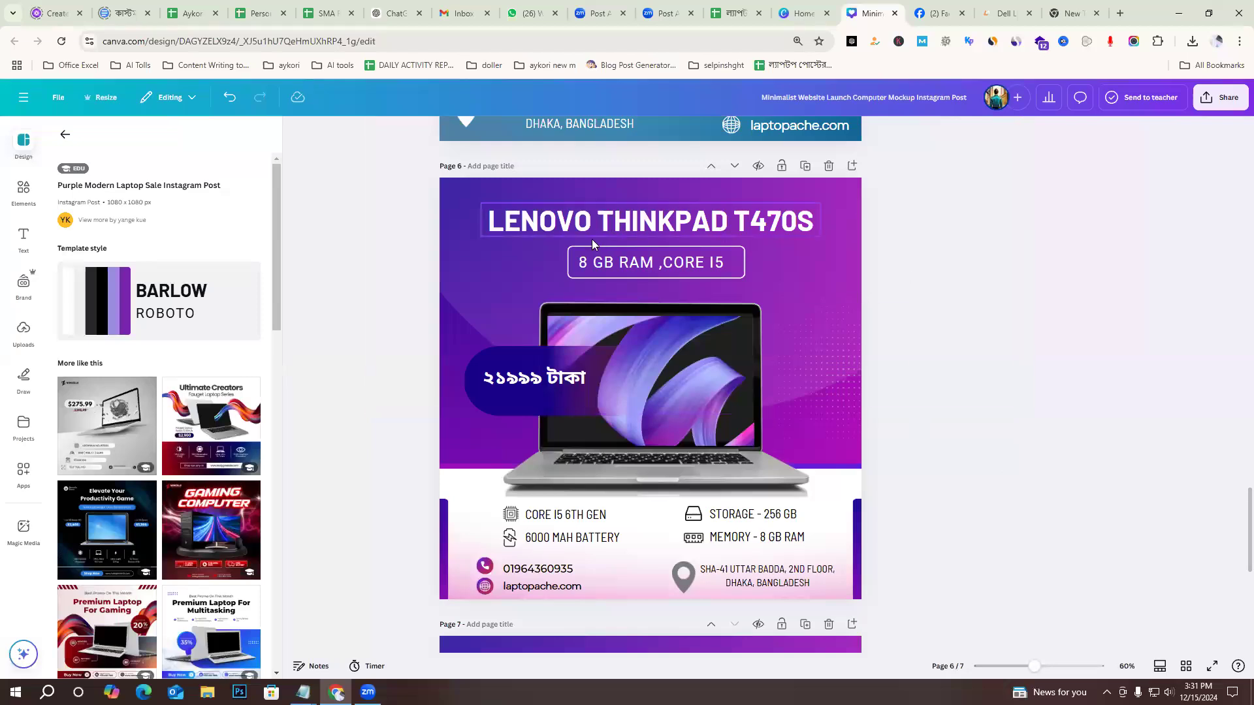
left_click(800, 227)
scroll(810, 314, "down", 3)
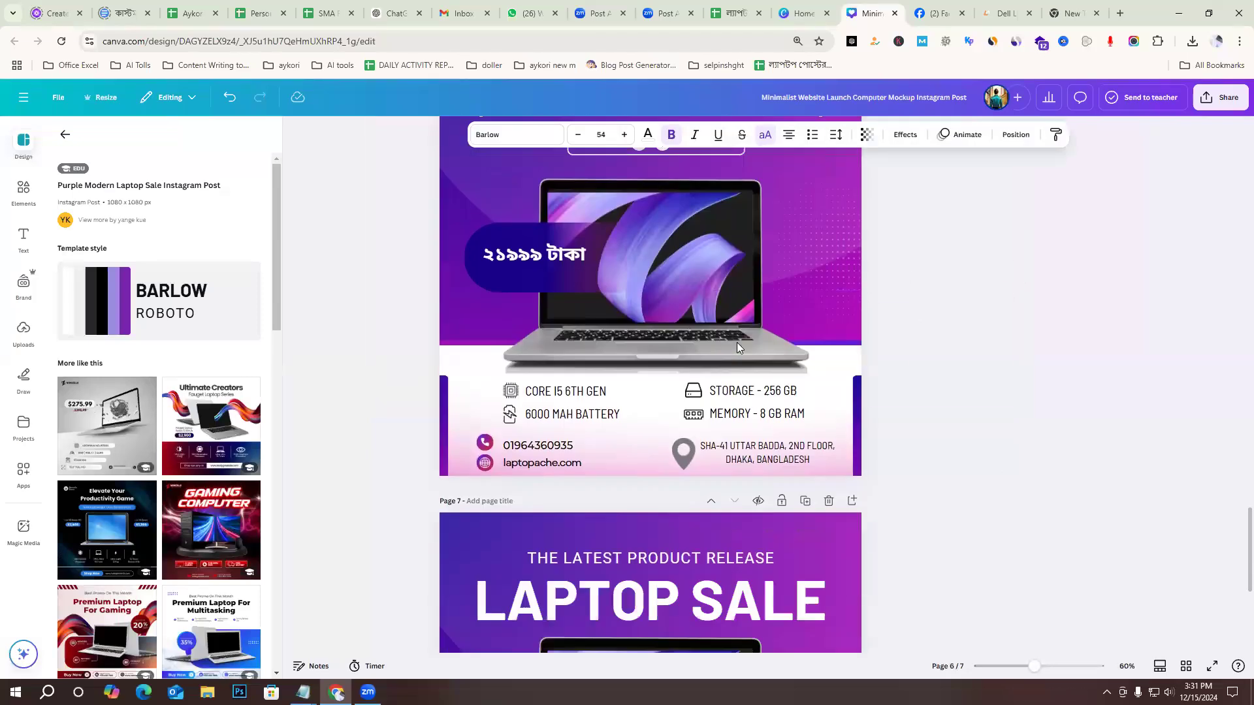
Compare the laptop specifications and contact details on page 6 with the placeholder footer text on page 7.
left_click(555, 323)
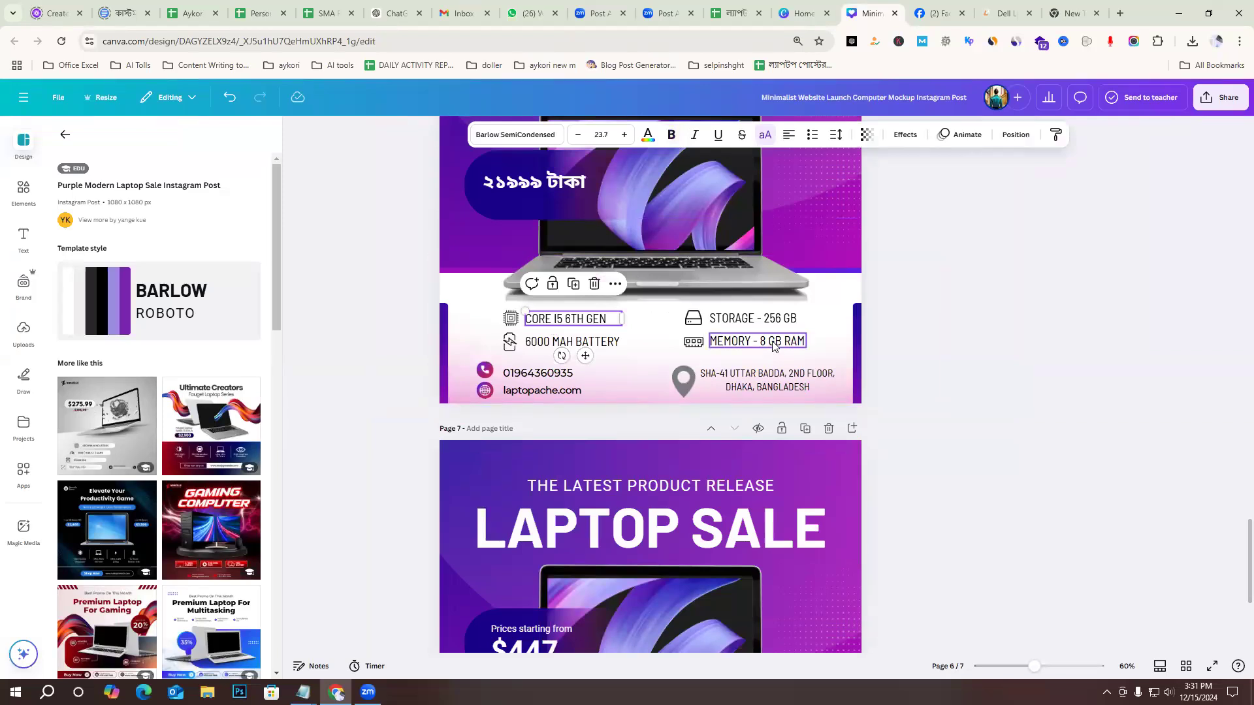
left_click(954, 350)
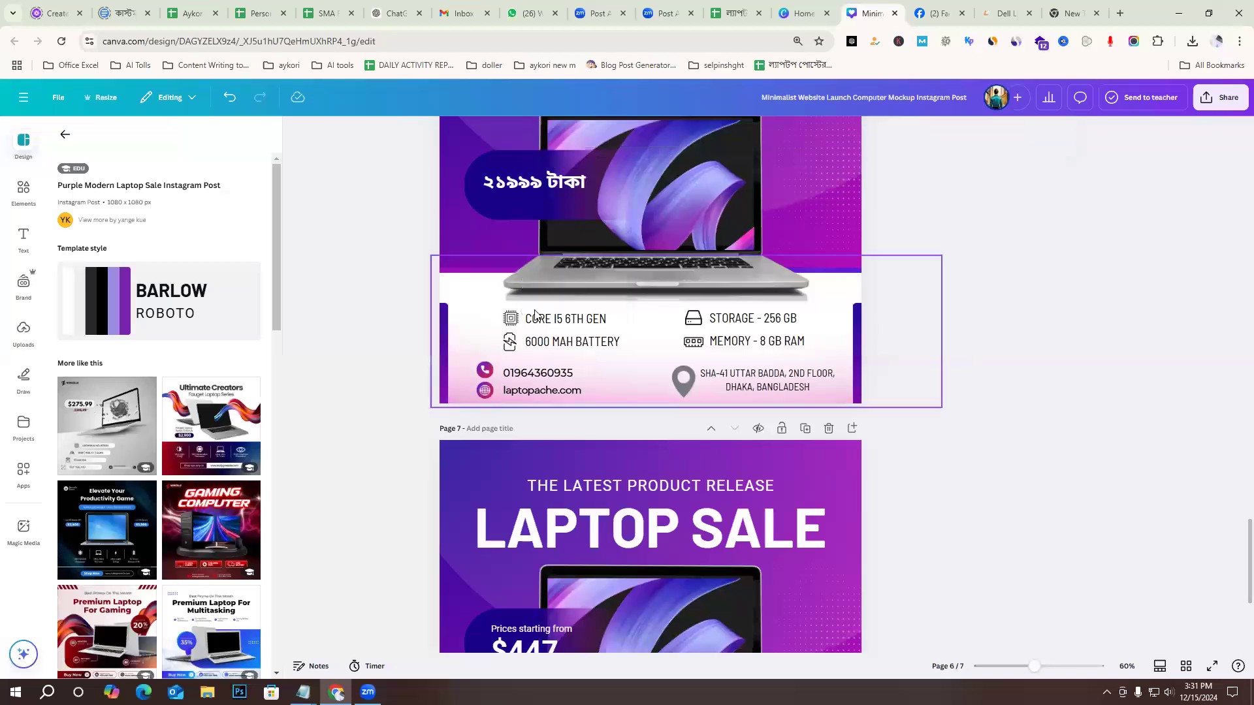
scroll(1040, 349, "down", 4)
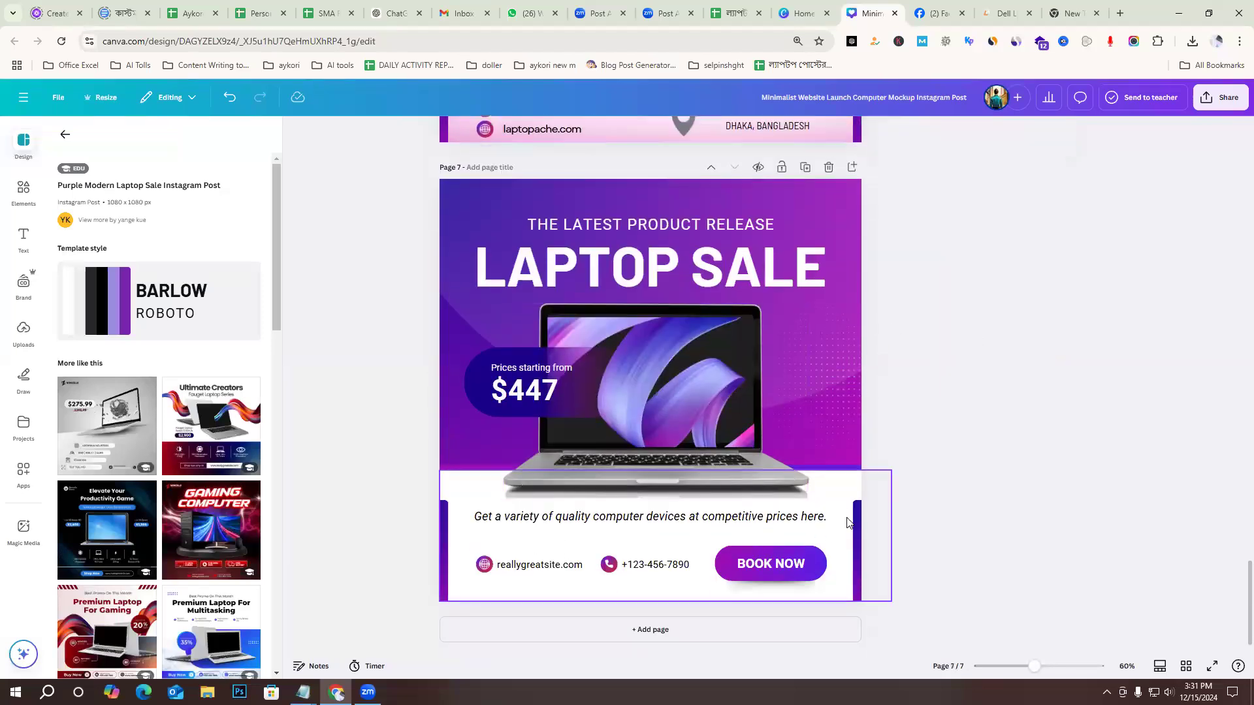
scroll(1144, 423, "up", 4)
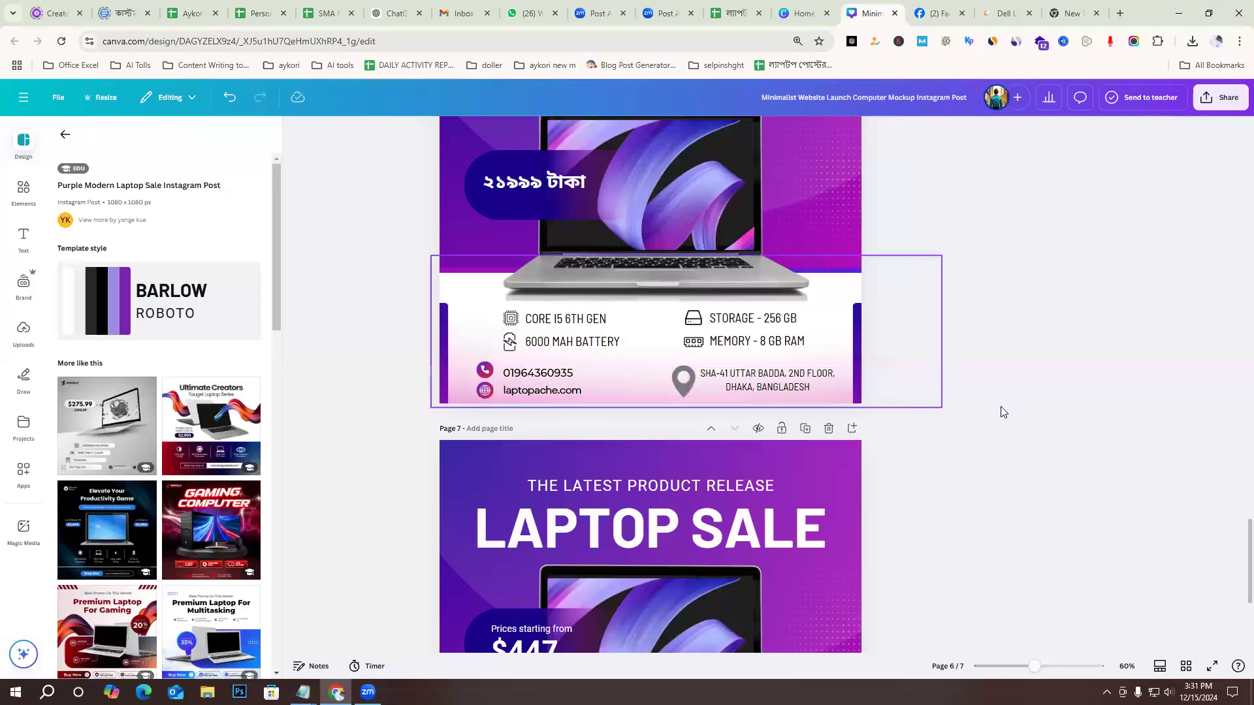
scroll(1003, 412, "down", 4)
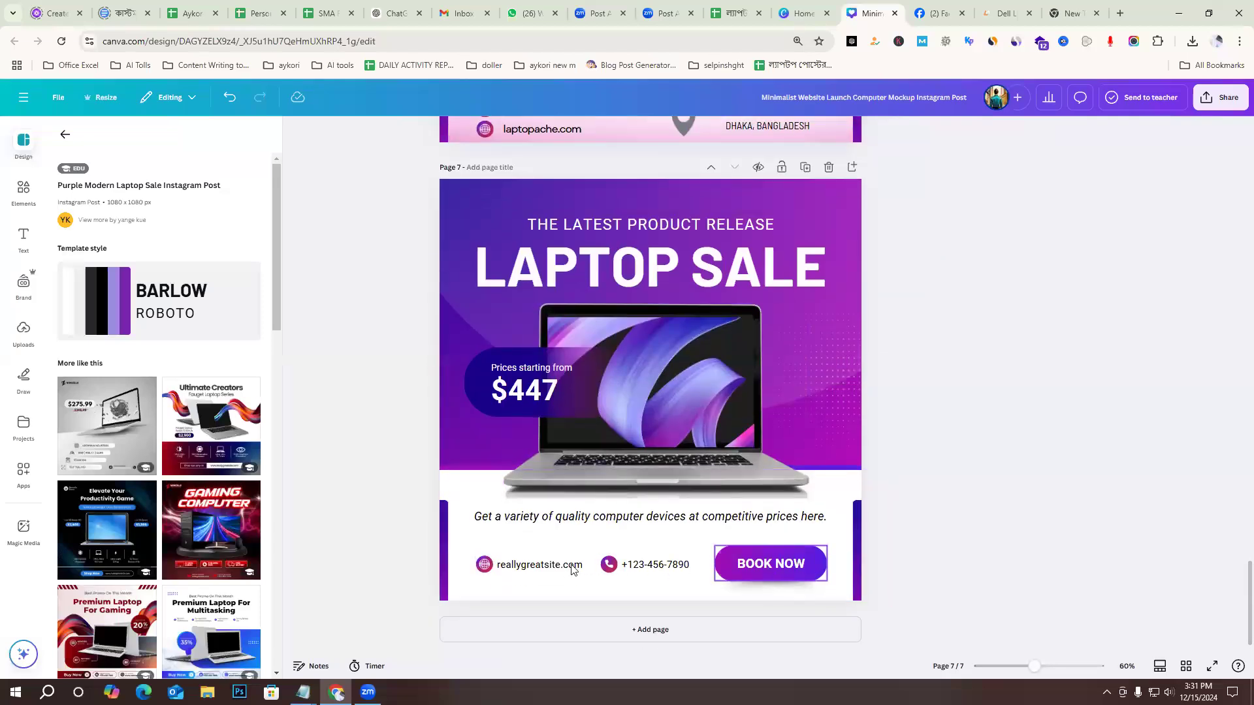
scroll(891, 425, "up", 3)
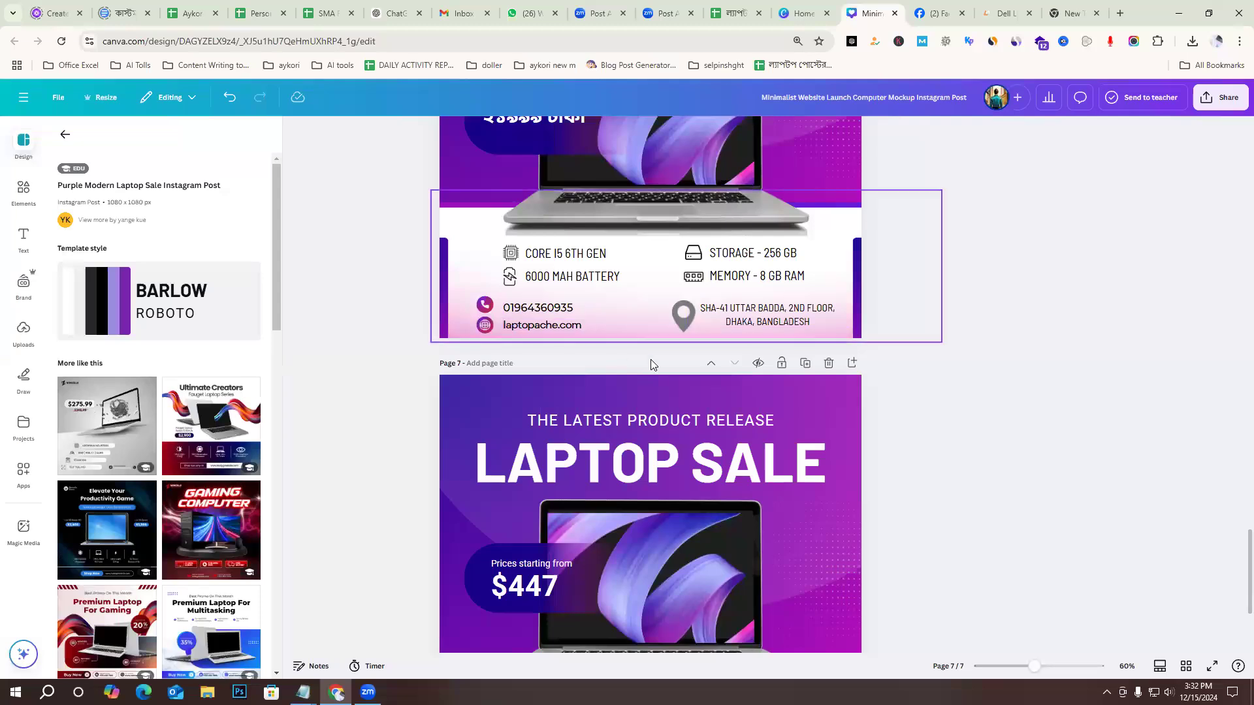
scroll(894, 418, "up", 5)
scroll(896, 422, "down", 9)
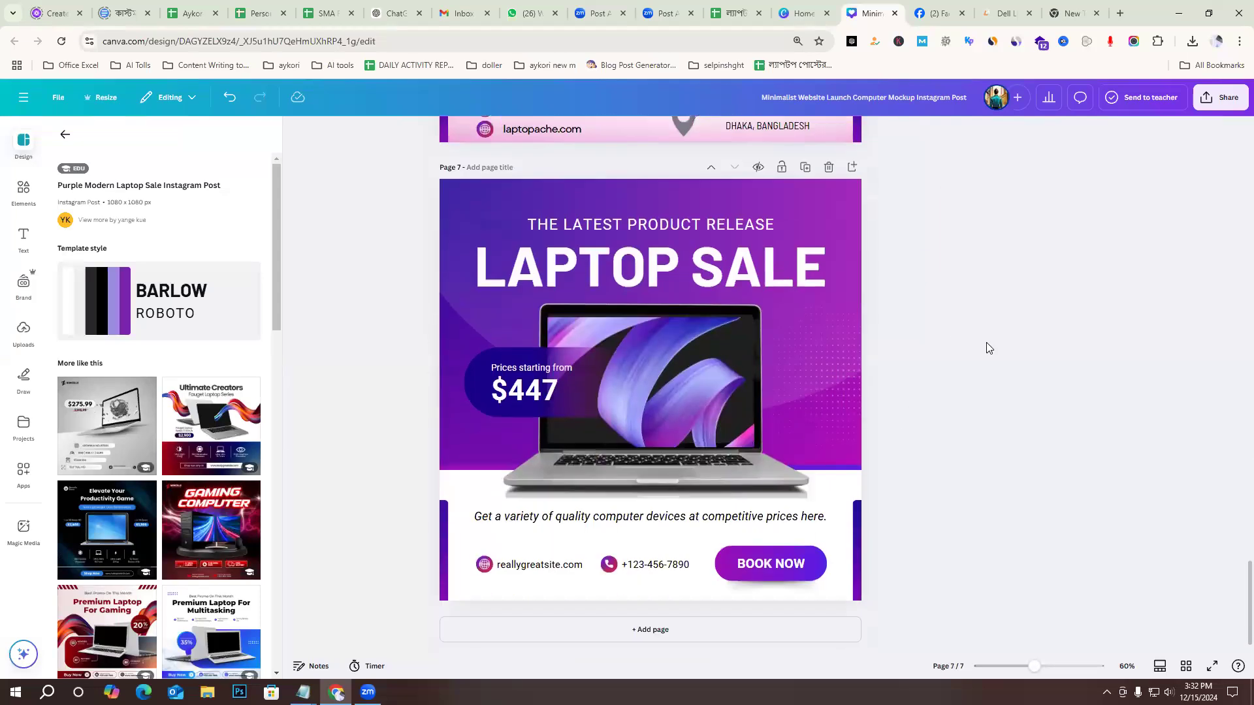
Add page 8 to the design and remove its purple gradient background.
left_click(503, 629)
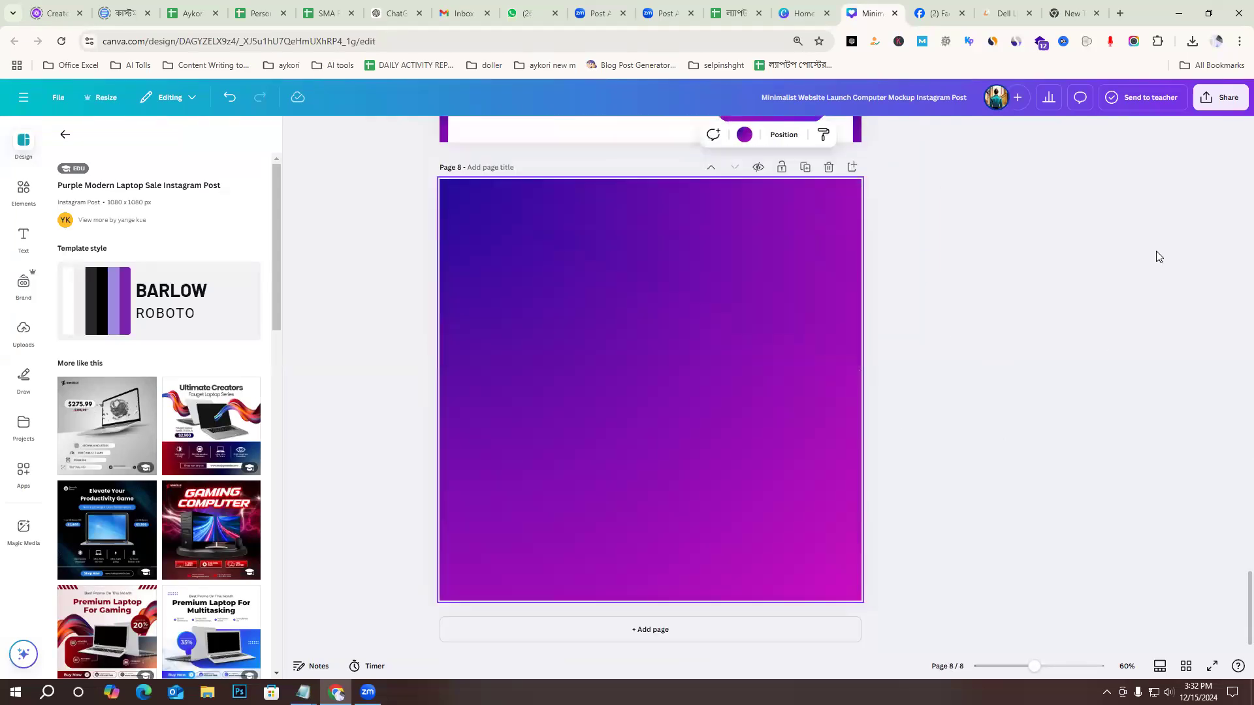
key("Delete")
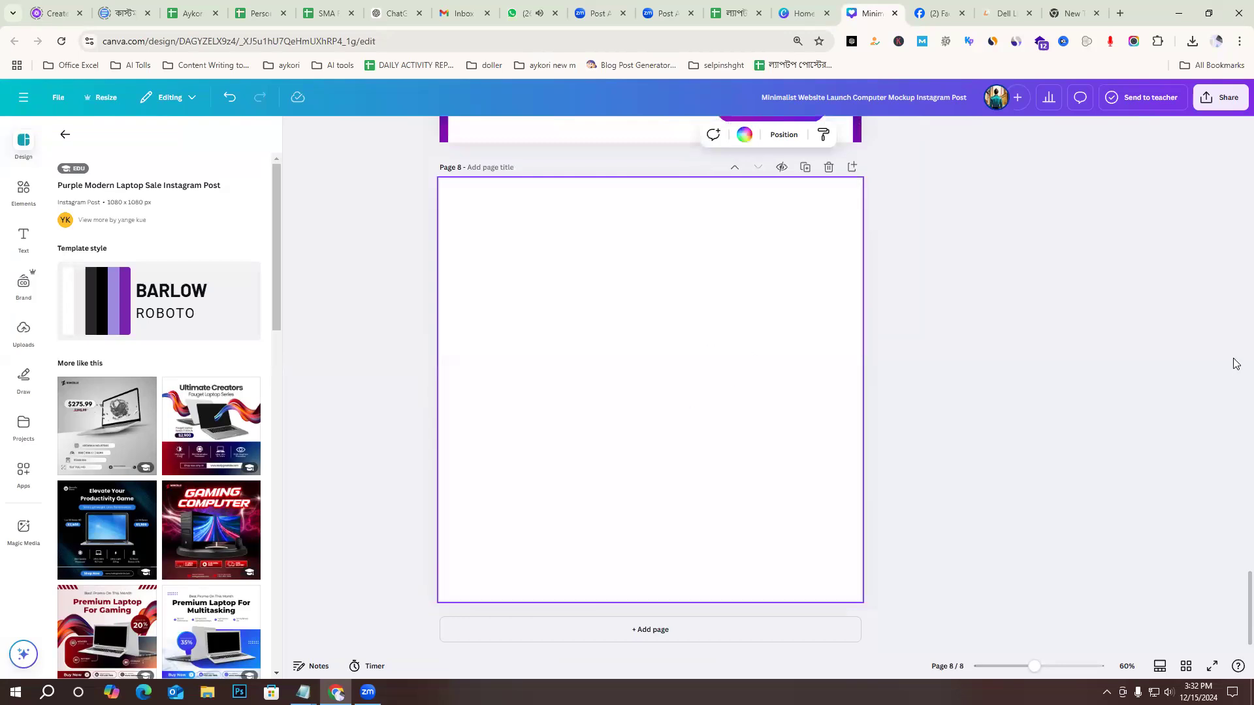
Search the elements library for "Transparent gradient" and for "gradient".
left_click(22, 190)
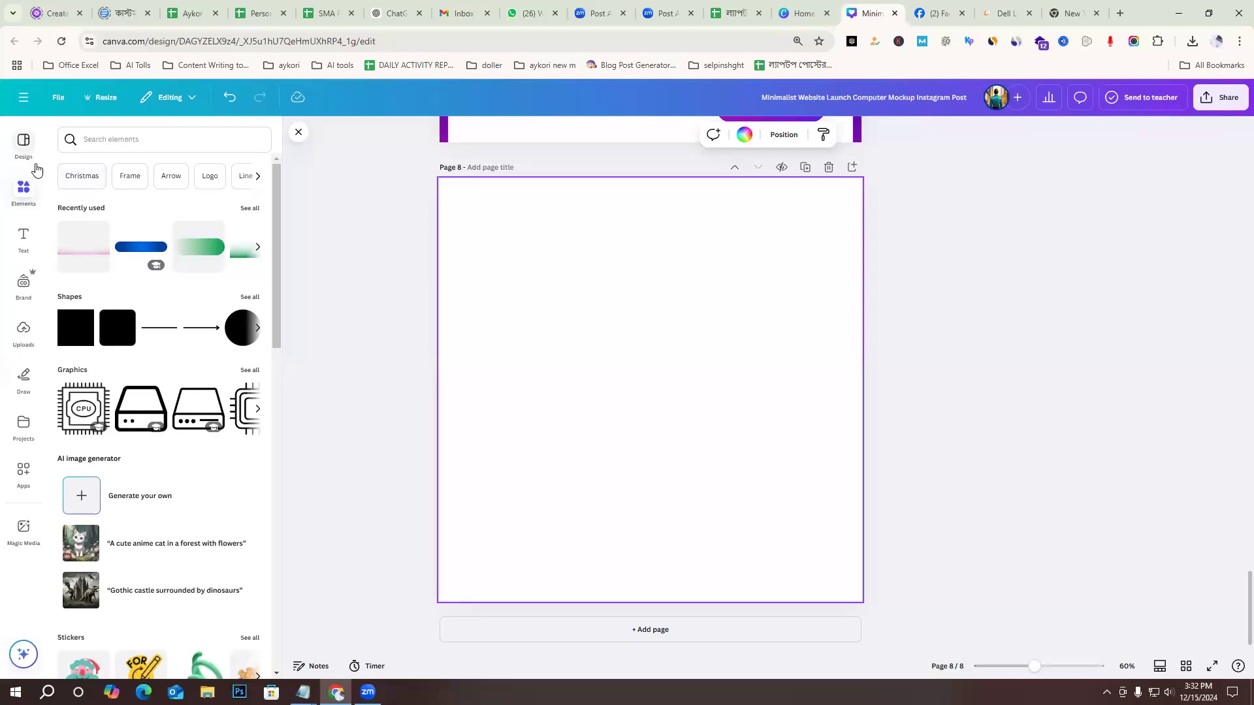
left_click(133, 142)
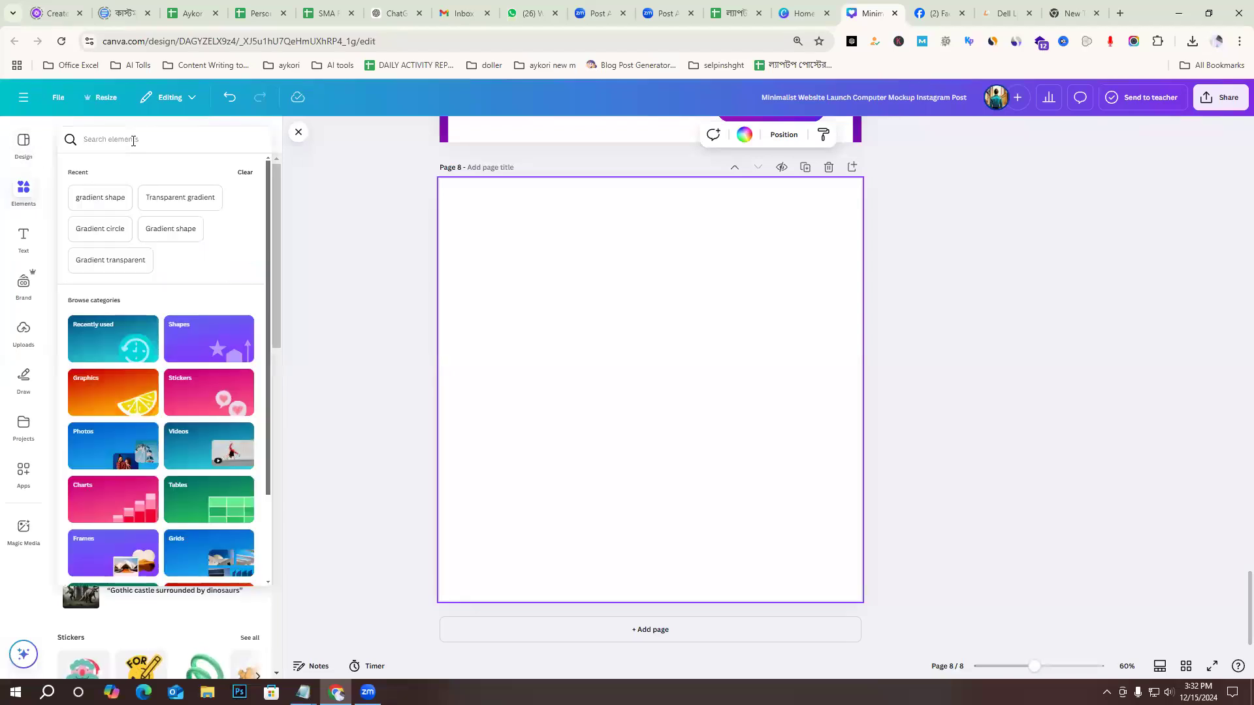
type("gr")
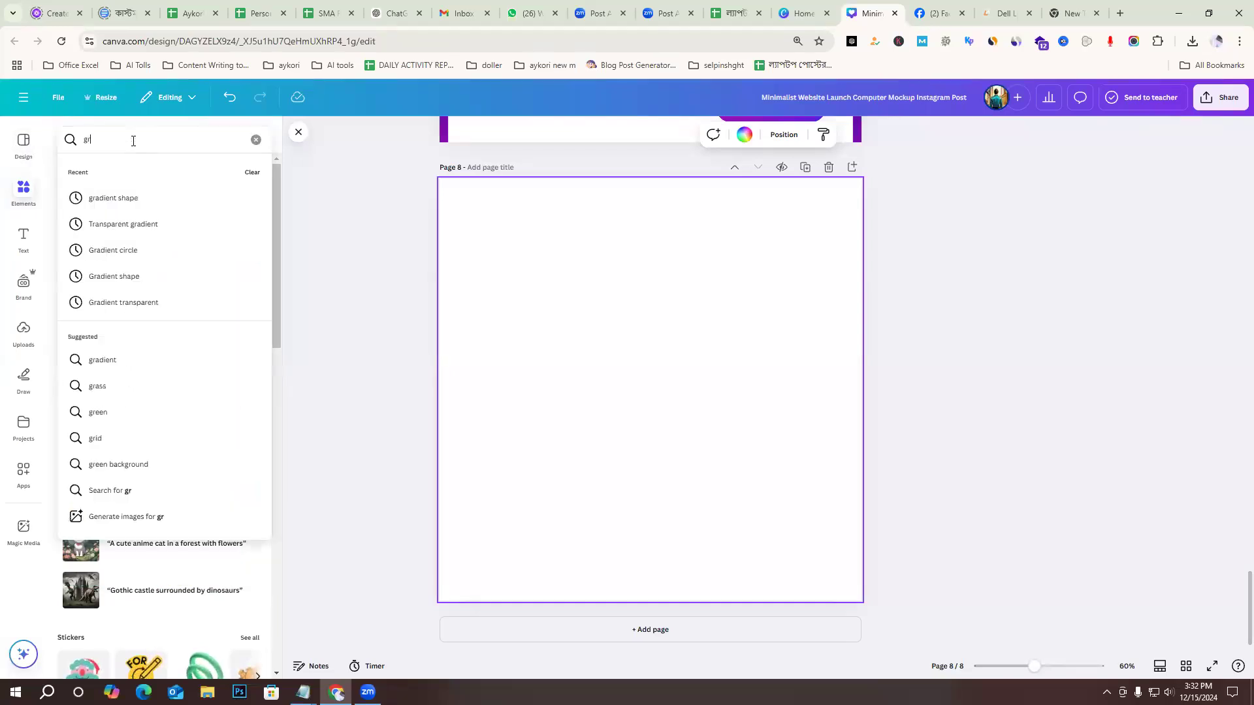
left_click(75, 224)
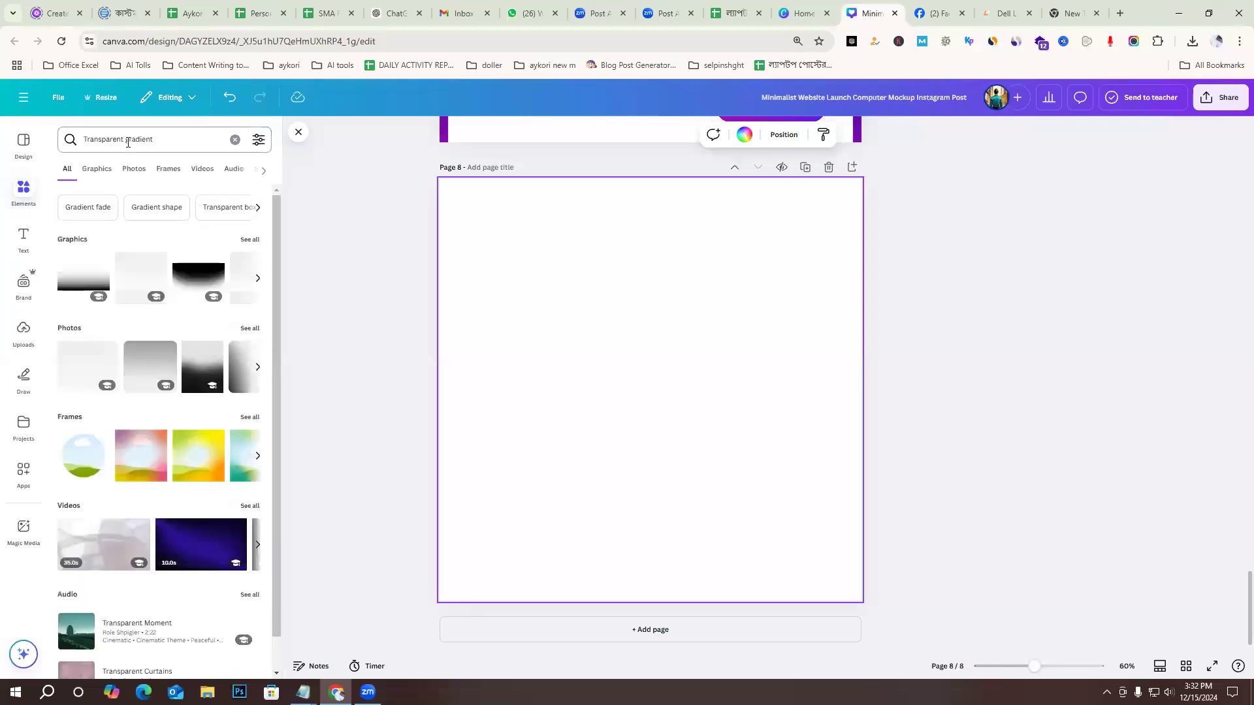
left_click_drag(124, 140, 4, 143)
key("BackSpace")
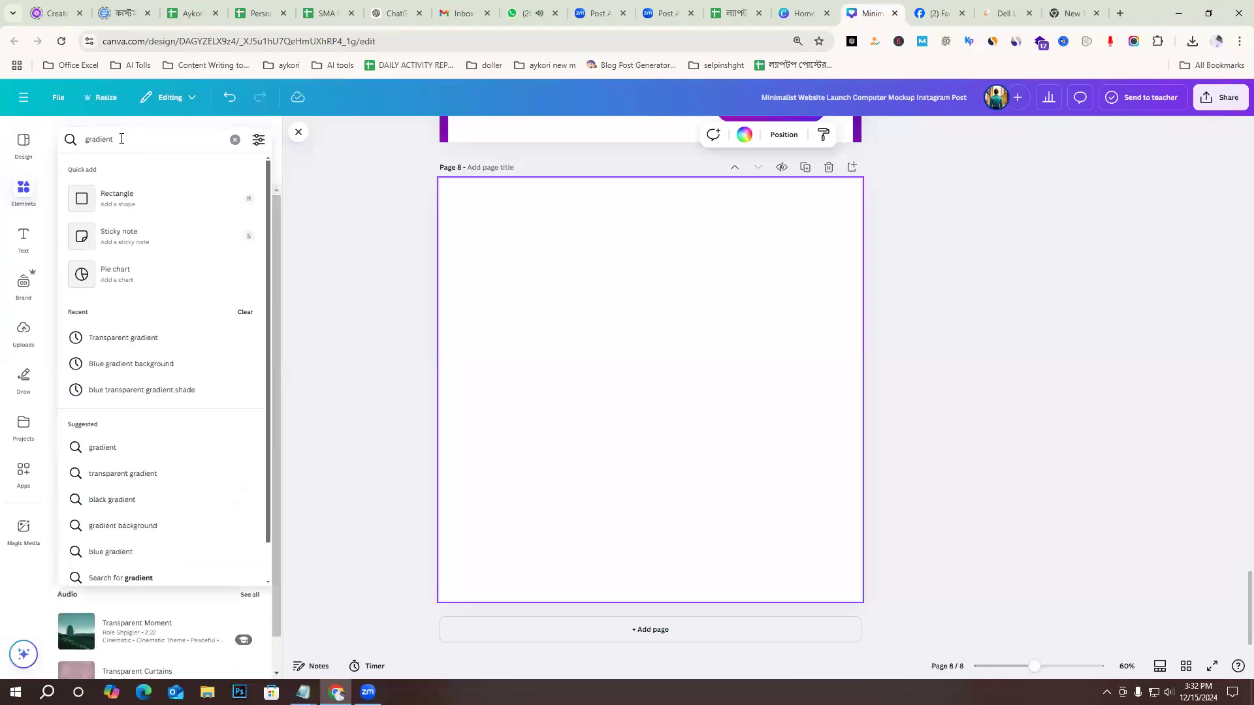
left_click(123, 138)
key("Return")
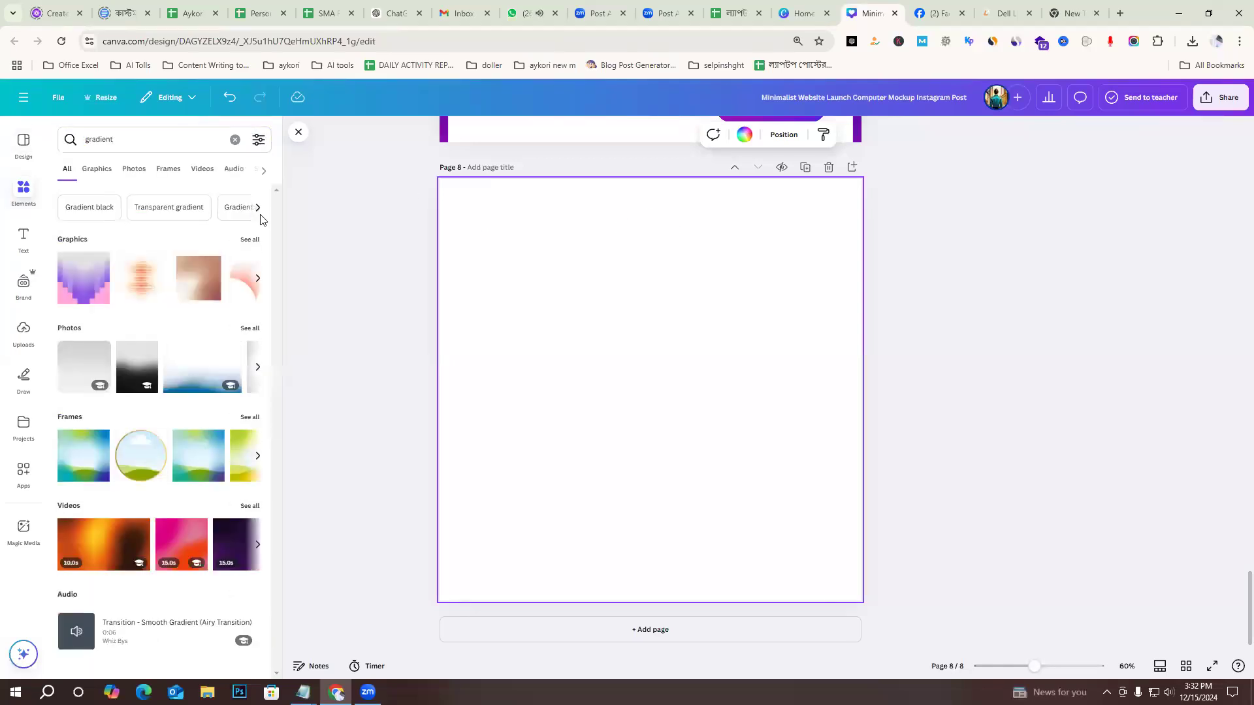
Try the brown-to-orange gradient graphic as a full-page background on page 8, and delete it.
left_click(96, 174)
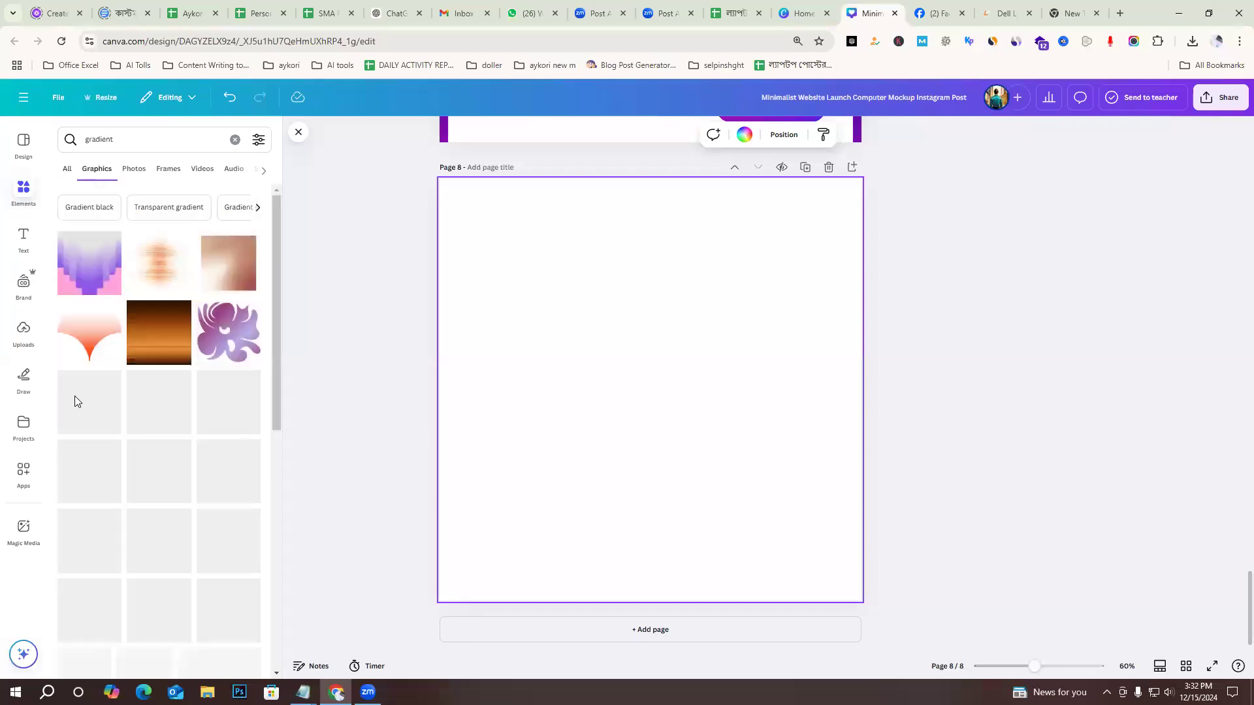
left_click(151, 337)
left_click_drag(669, 407, 546, 281)
left_click_drag(603, 345, 899, 641)
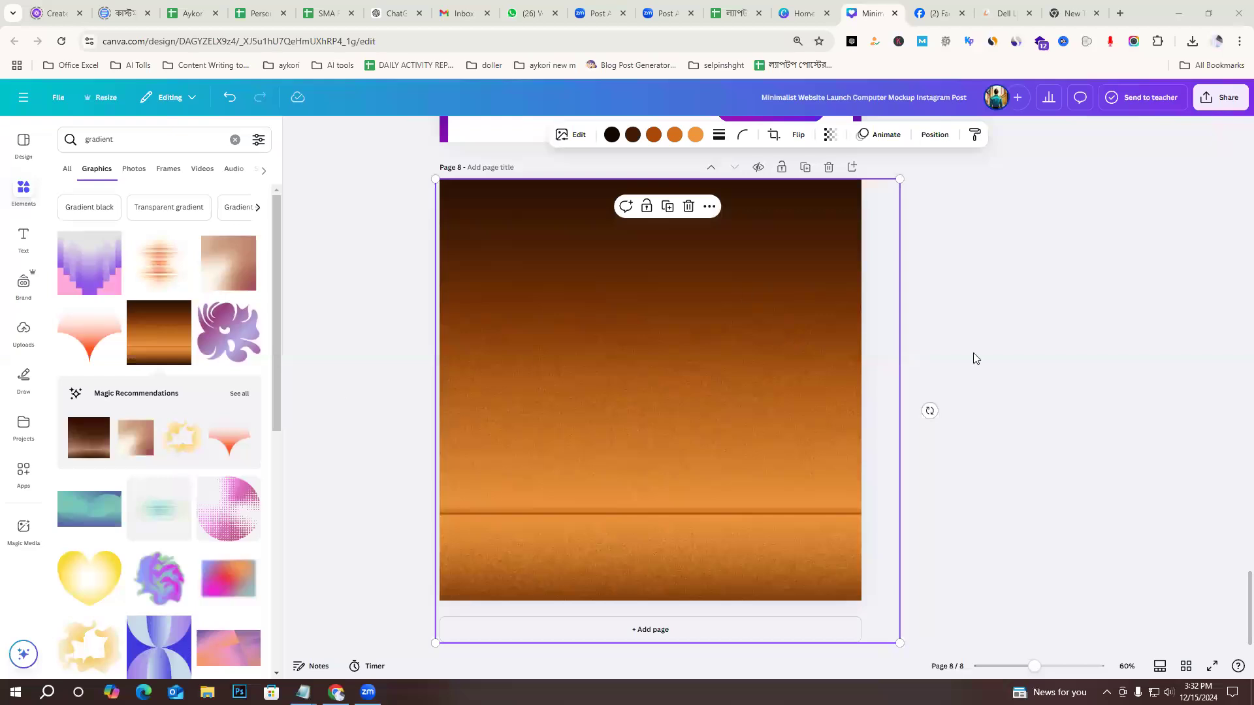
key("Delete")
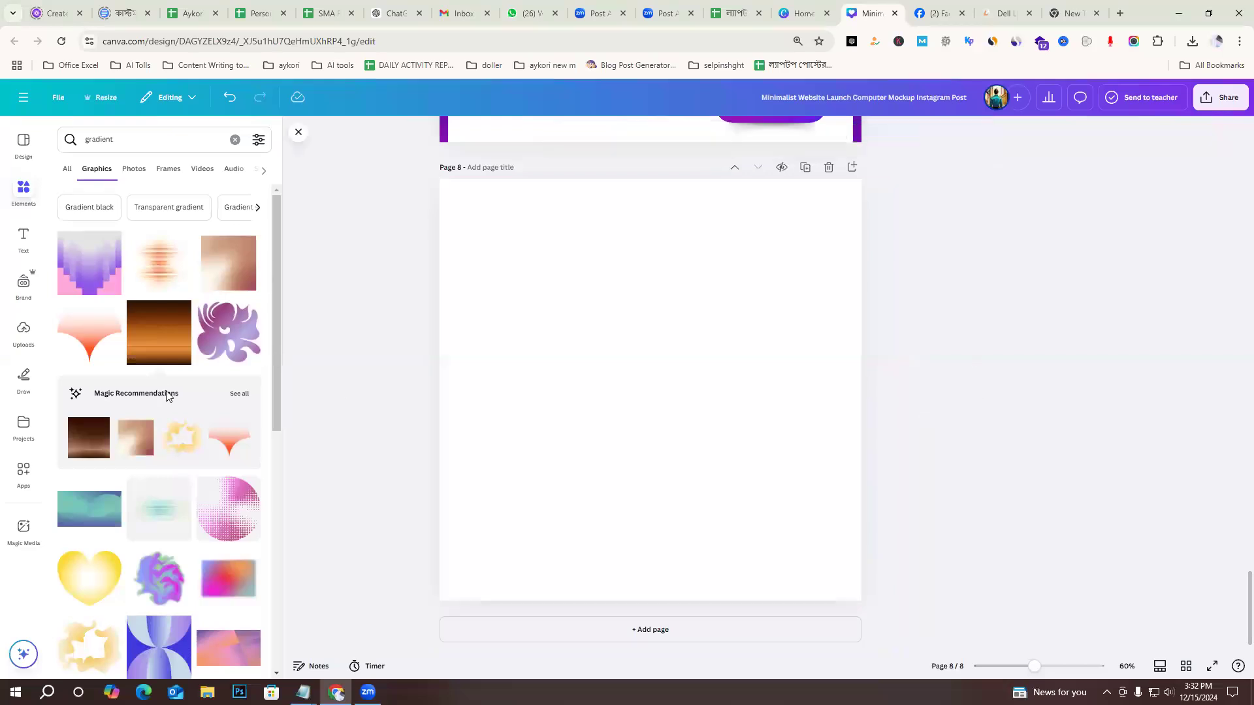
Try a dark blue gradient photo as the page 8 background, enlarging it to cover the page, and delete it.
scroll(144, 523, "down", 8)
scroll(143, 544, "up", 6)
scroll(78, 364, "up", 2)
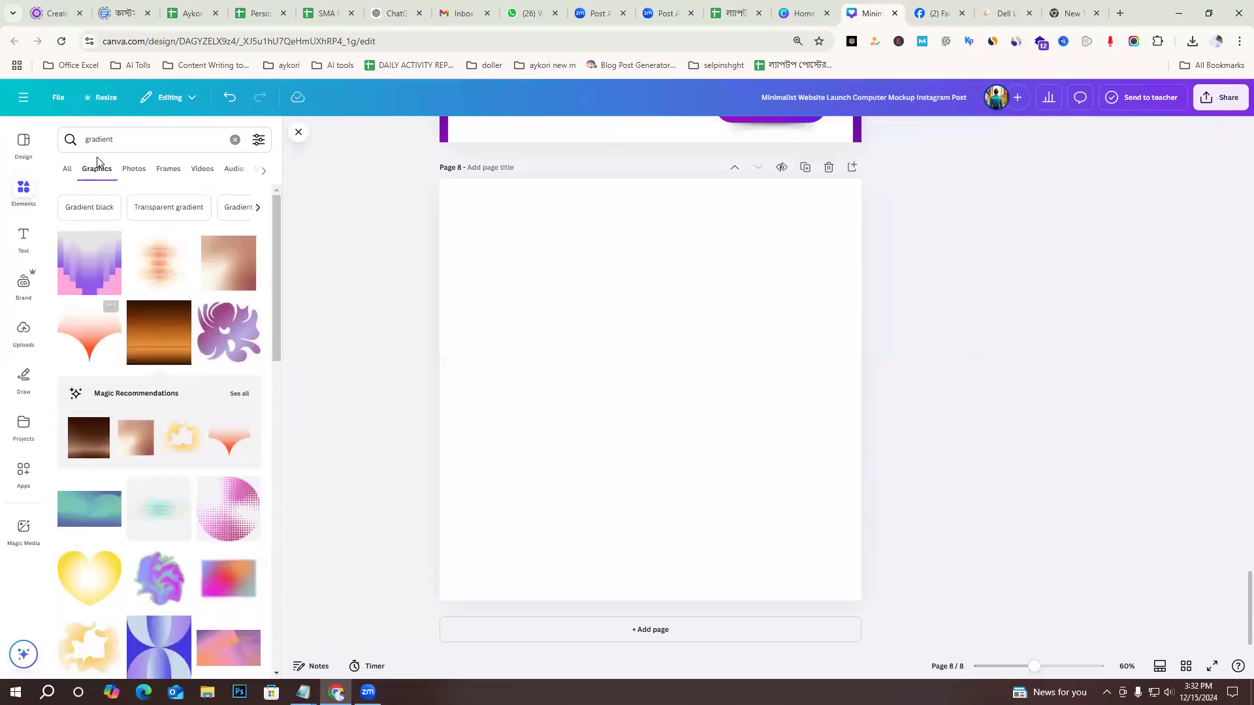
left_click(136, 170)
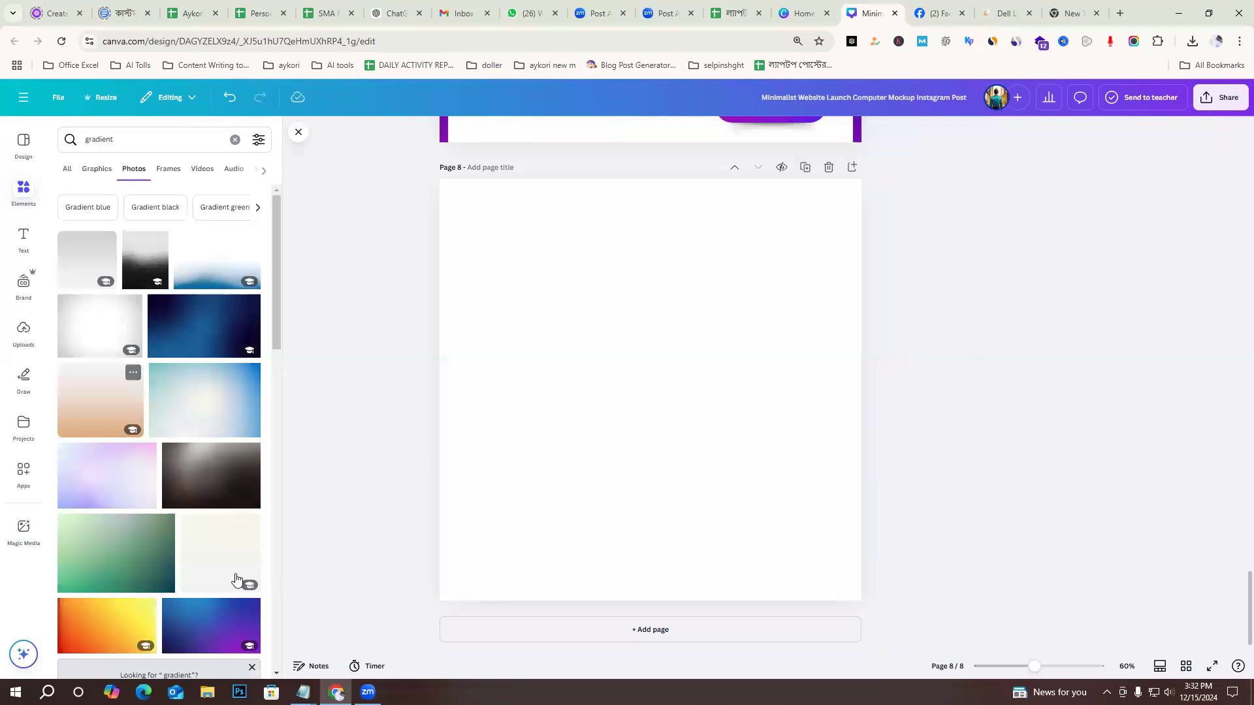
left_click(188, 340)
left_click_drag(582, 316, 569, 294)
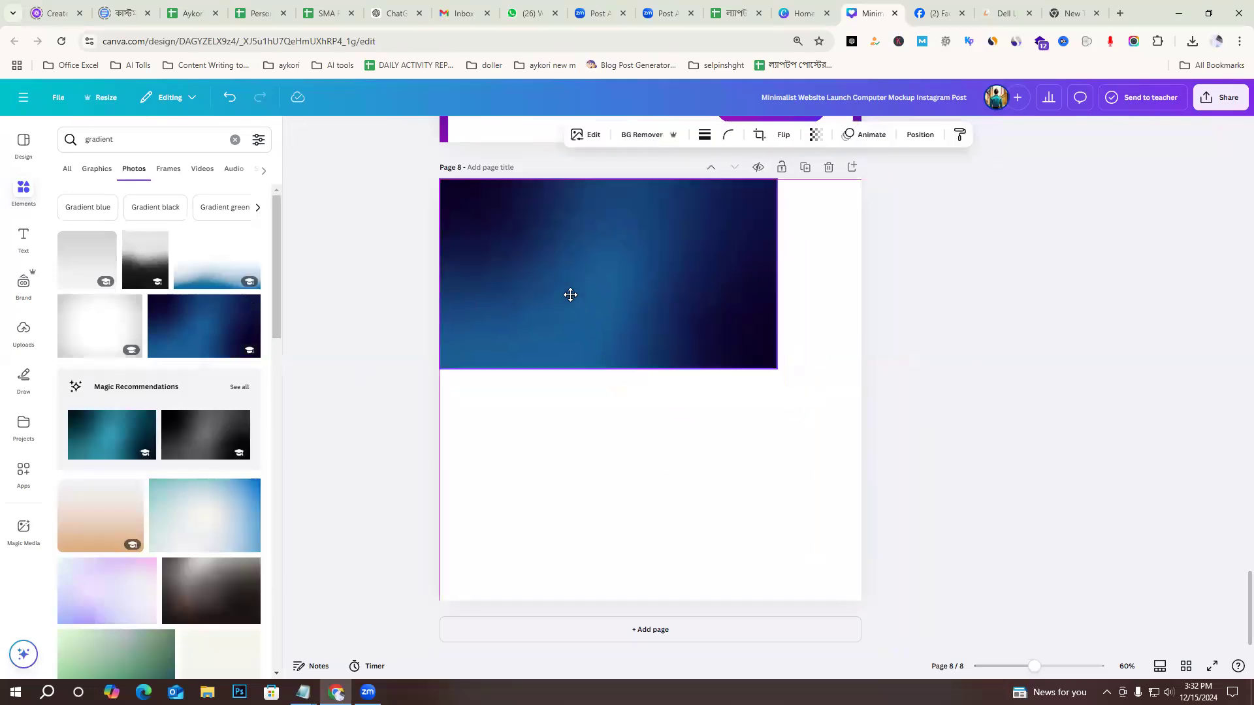
left_click_drag(606, 365, 666, 601)
left_click_drag(886, 401, 887, 392)
key("Delete")
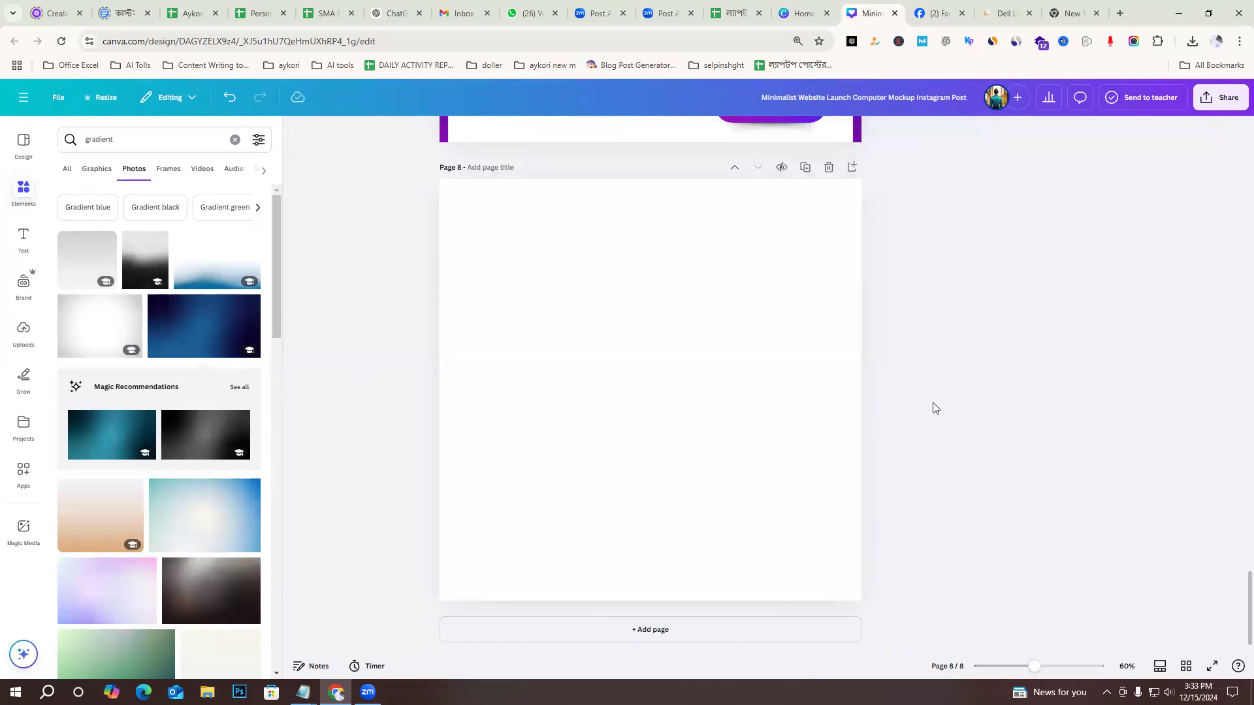
Set the background of blank page 8 to the solid orange from the photo colours.
left_click(632, 374)
left_click(887, 373)
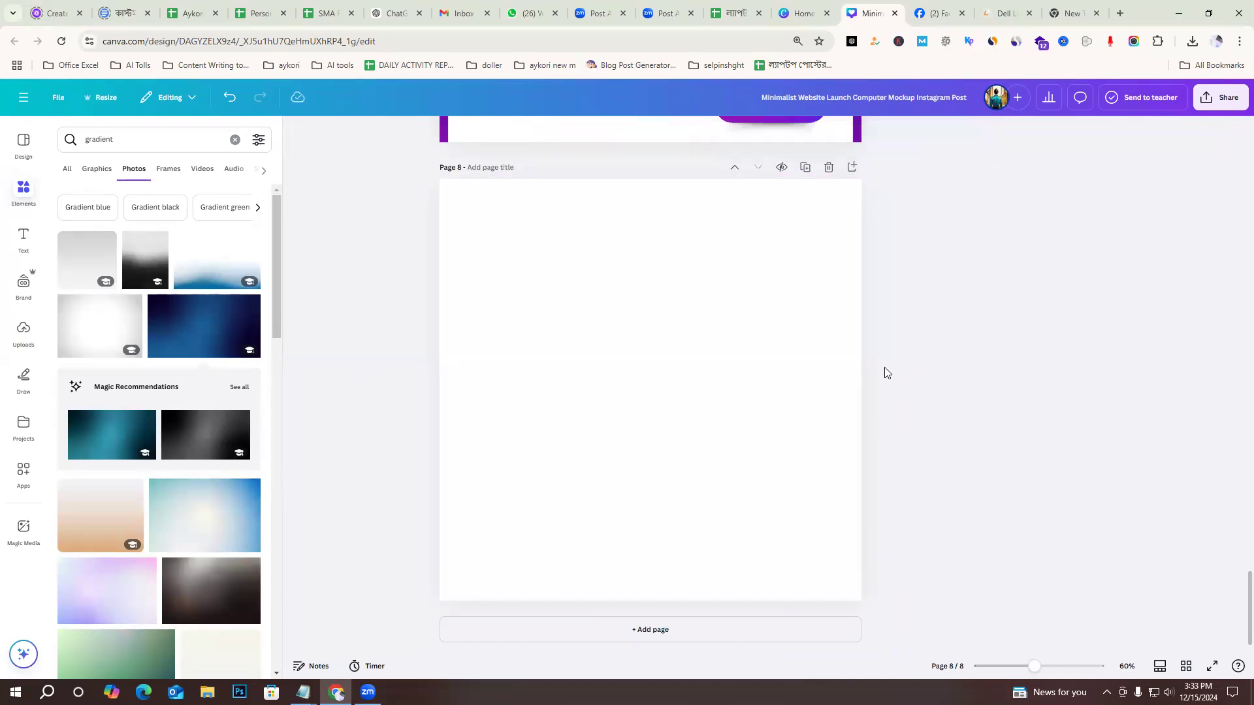
left_click(732, 373)
left_click(745, 135)
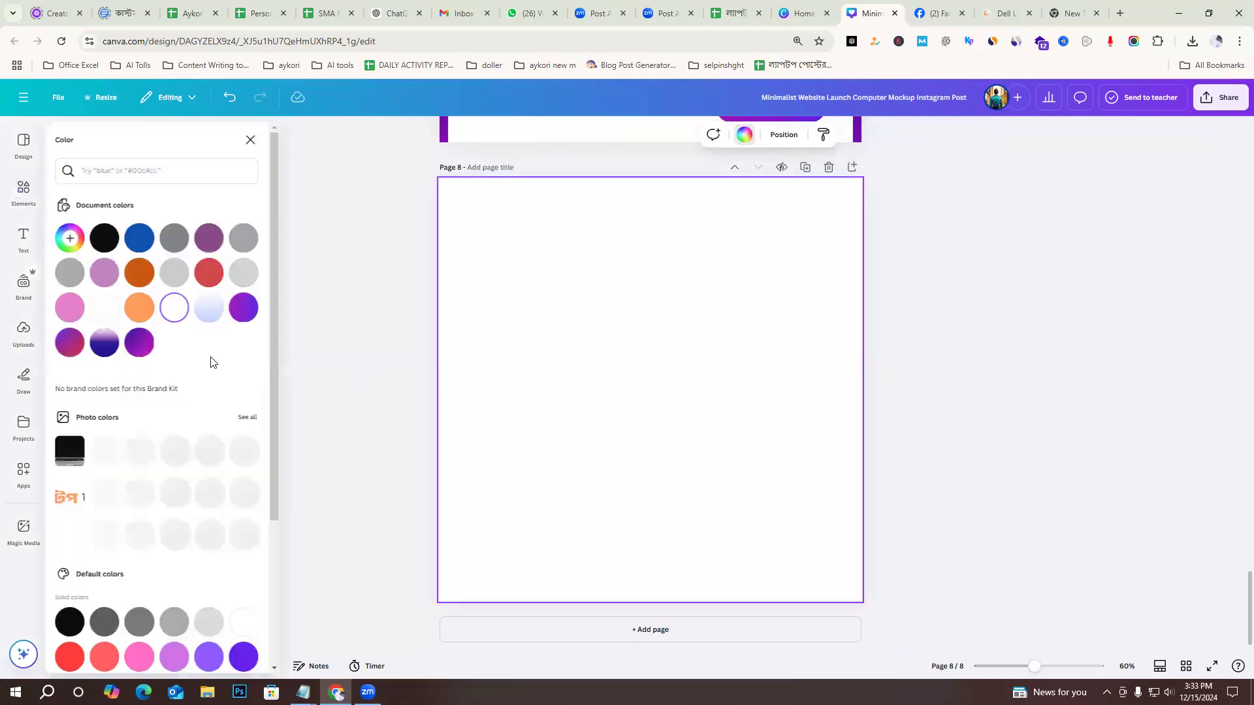
scroll(241, 503, "down", 3)
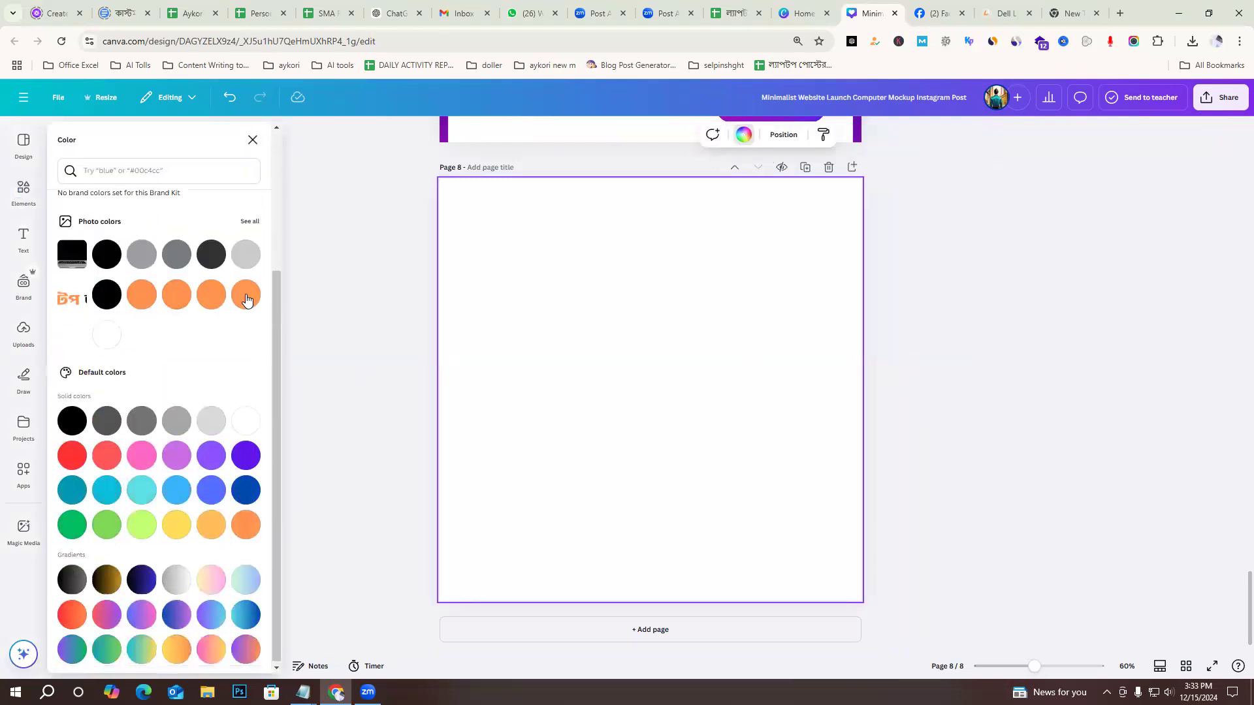
left_click(245, 300)
key("Escape")
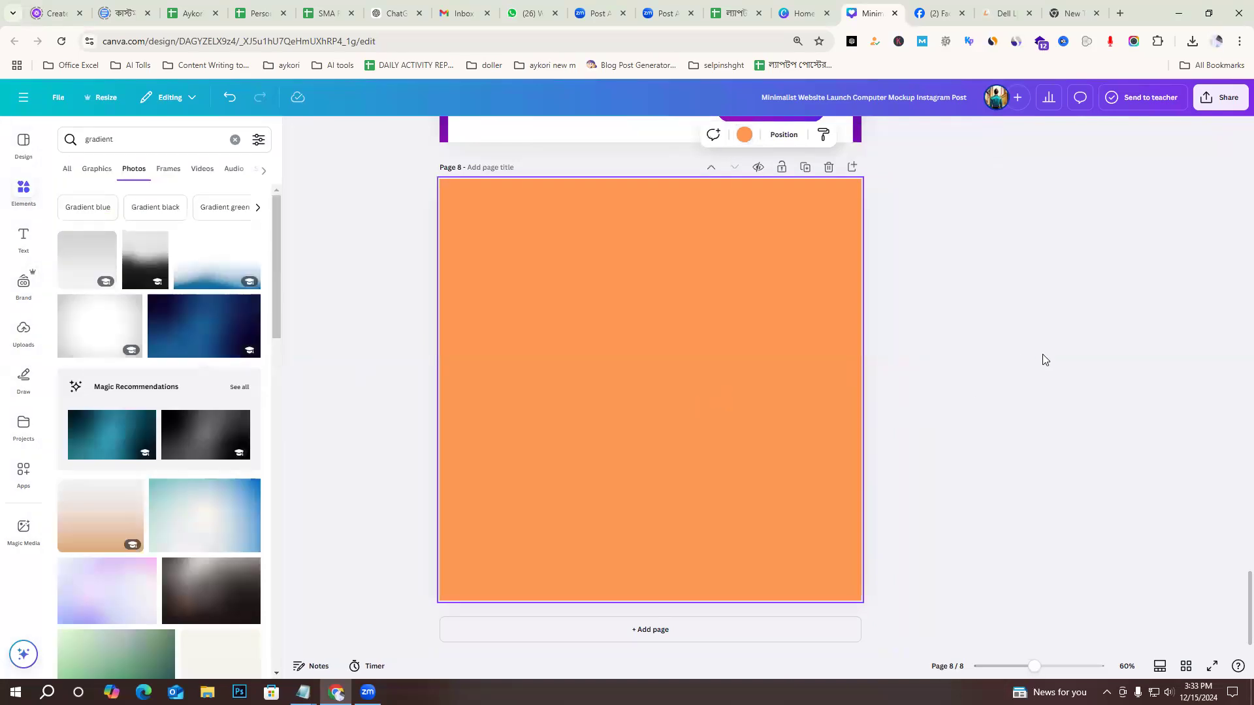
Convert page 8's solid orange background into a custom two-colour gradient running from orange to dark red.
scroll(988, 457, "up", 7)
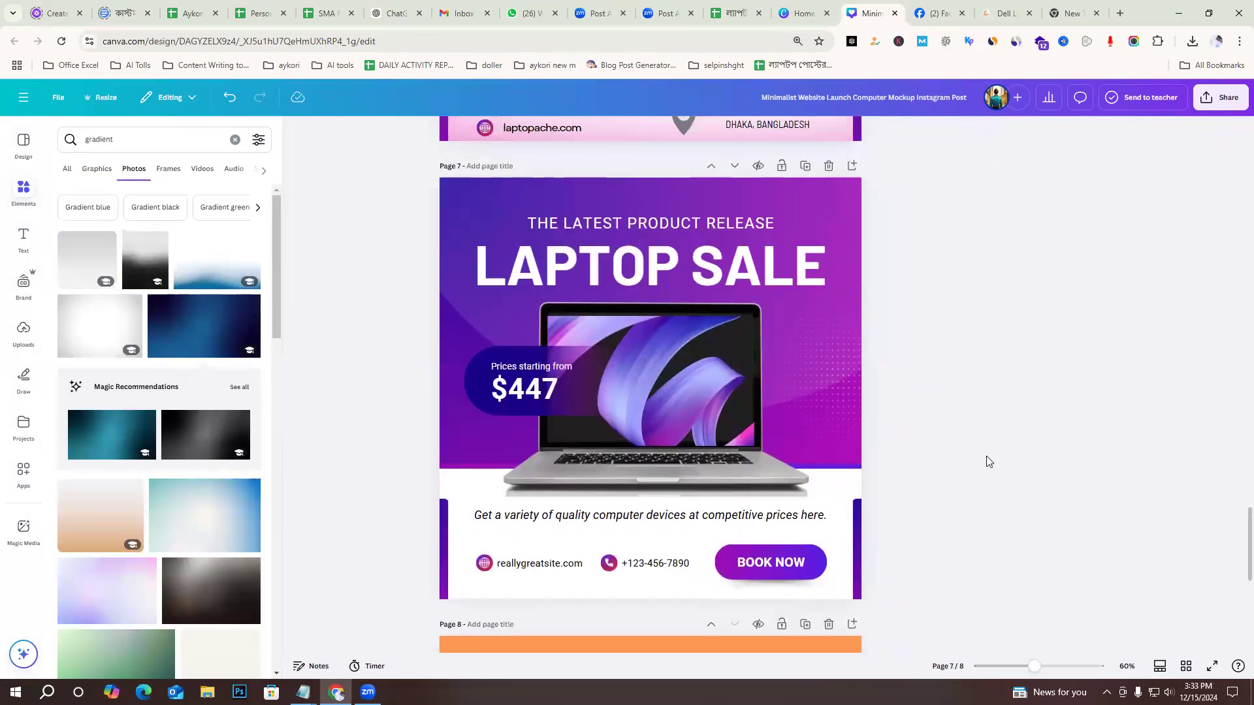
scroll(986, 461, "down", 7)
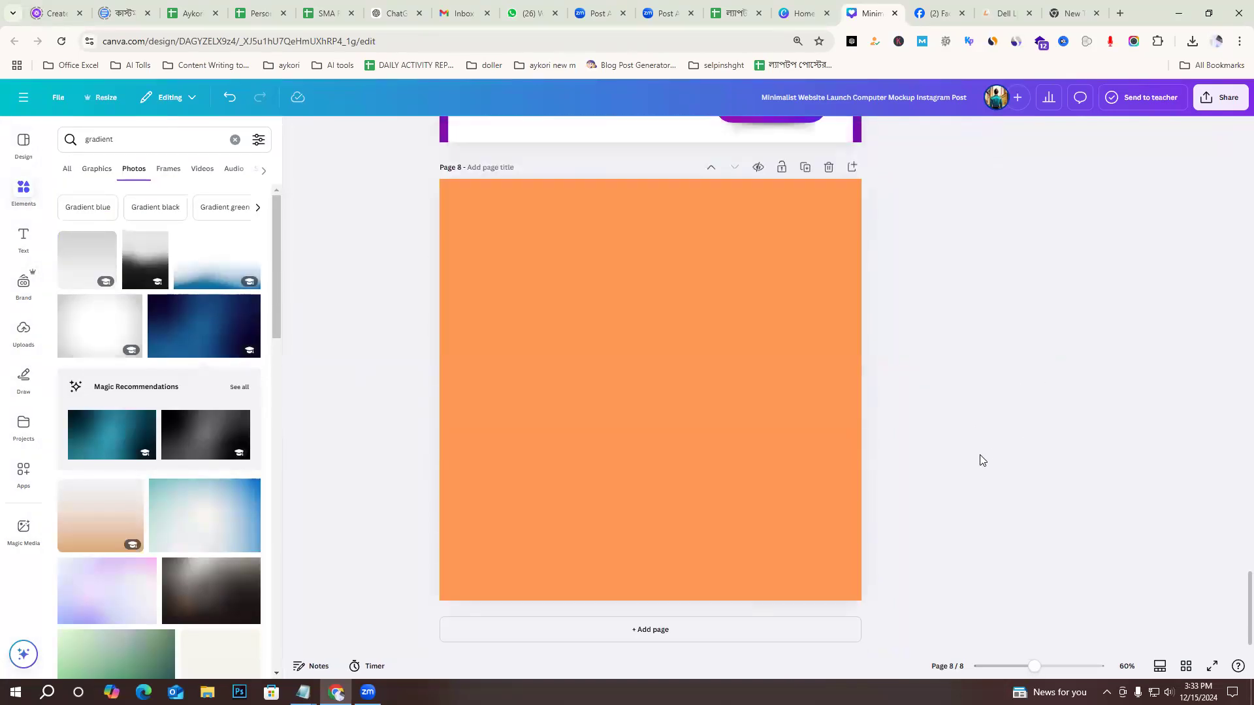
left_click(625, 348)
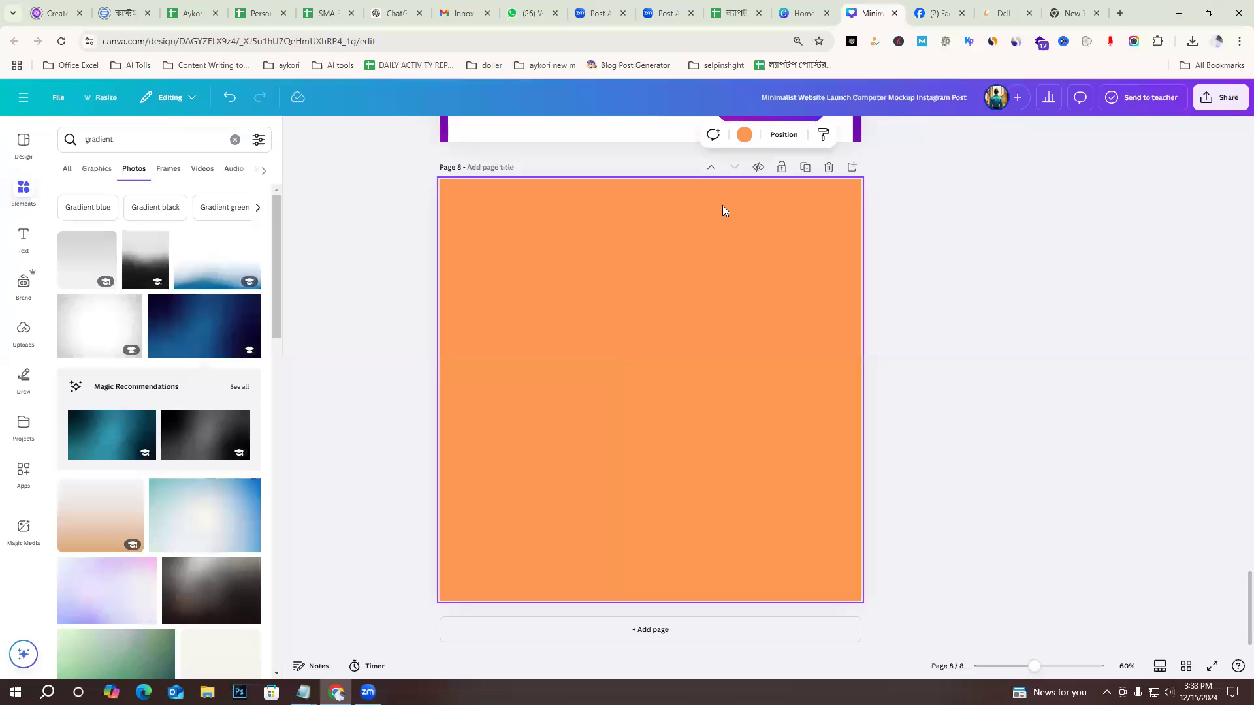
left_click(742, 136)
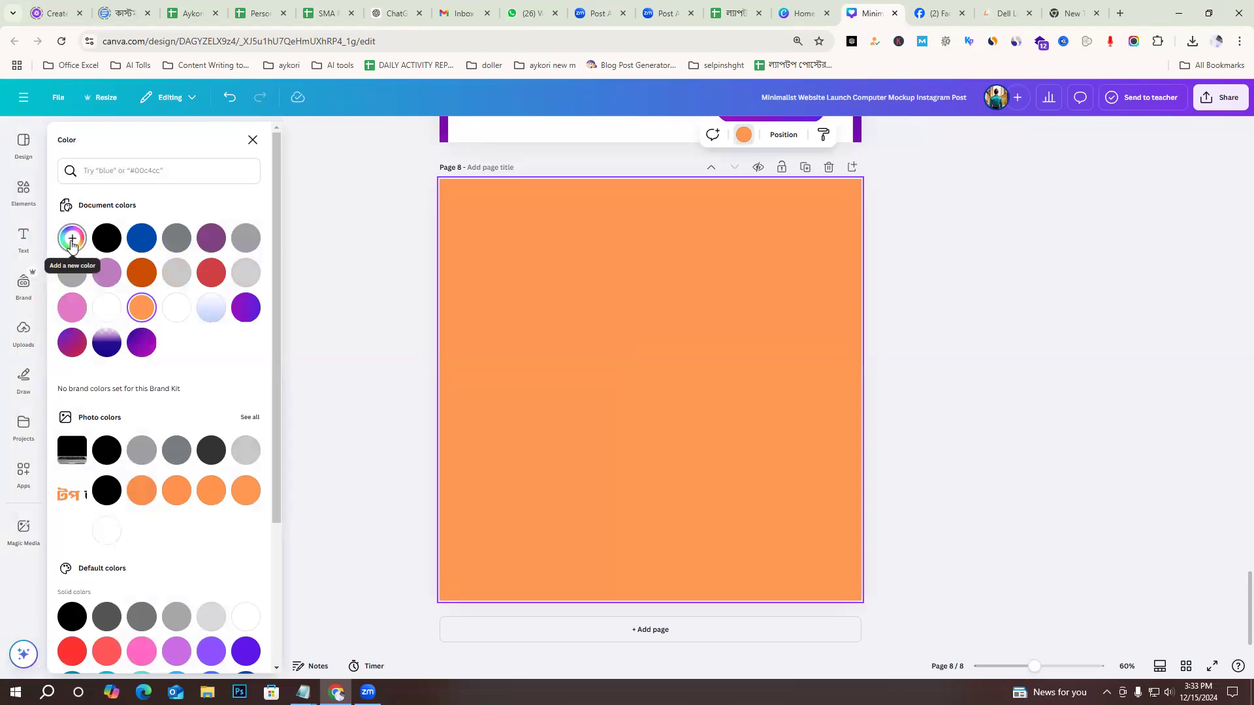
left_click(72, 242)
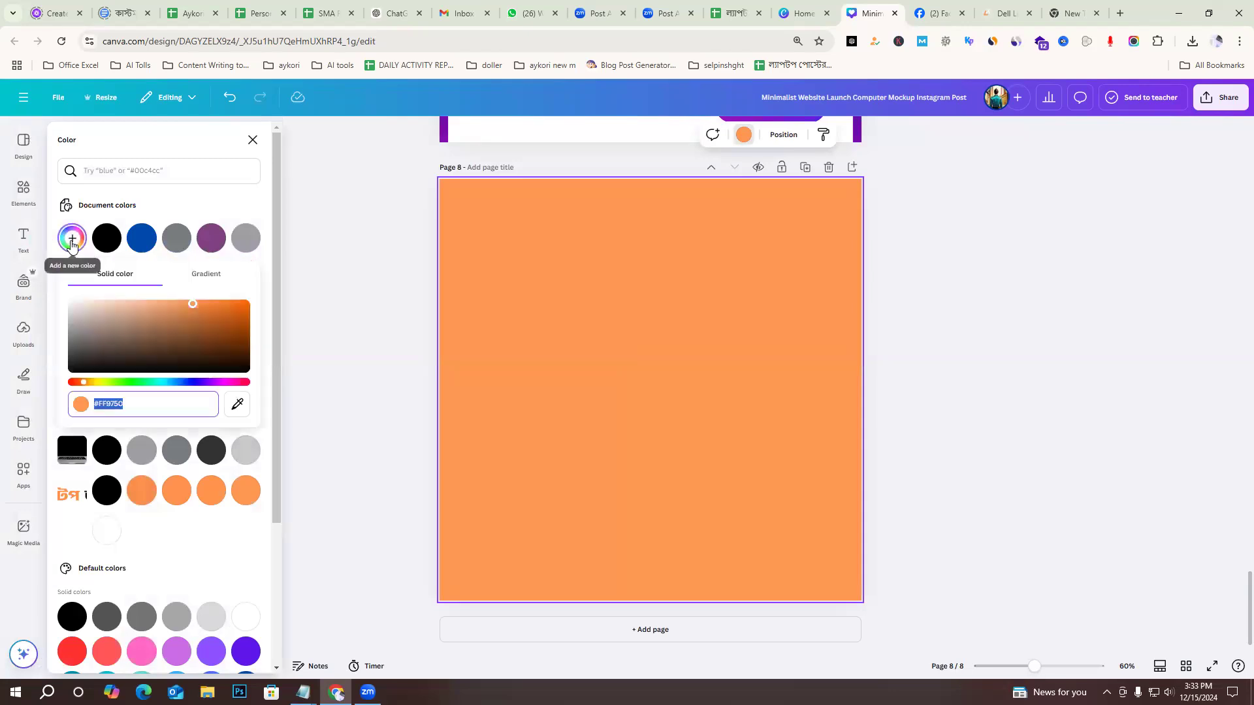
left_click(210, 280)
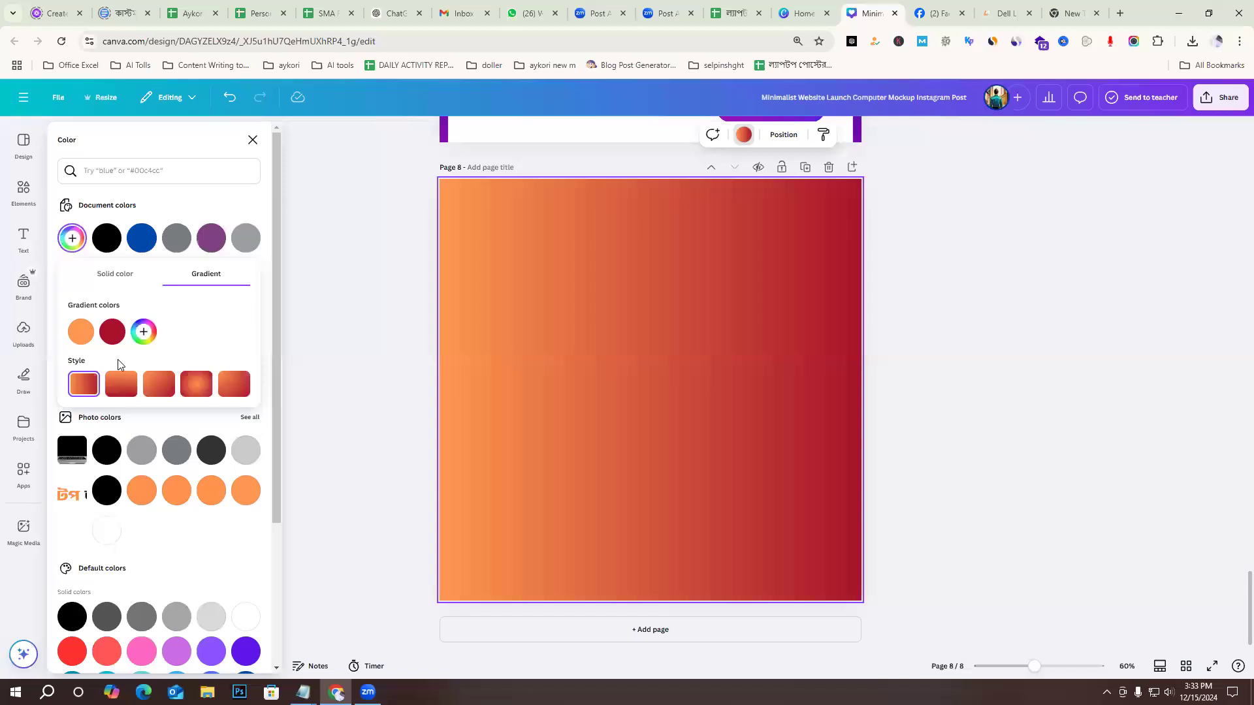
Change the first colour of page 8's background gradient from orange to white, #FFFFFF.
left_click(82, 334)
left_click_drag(203, 364, 55, 349)
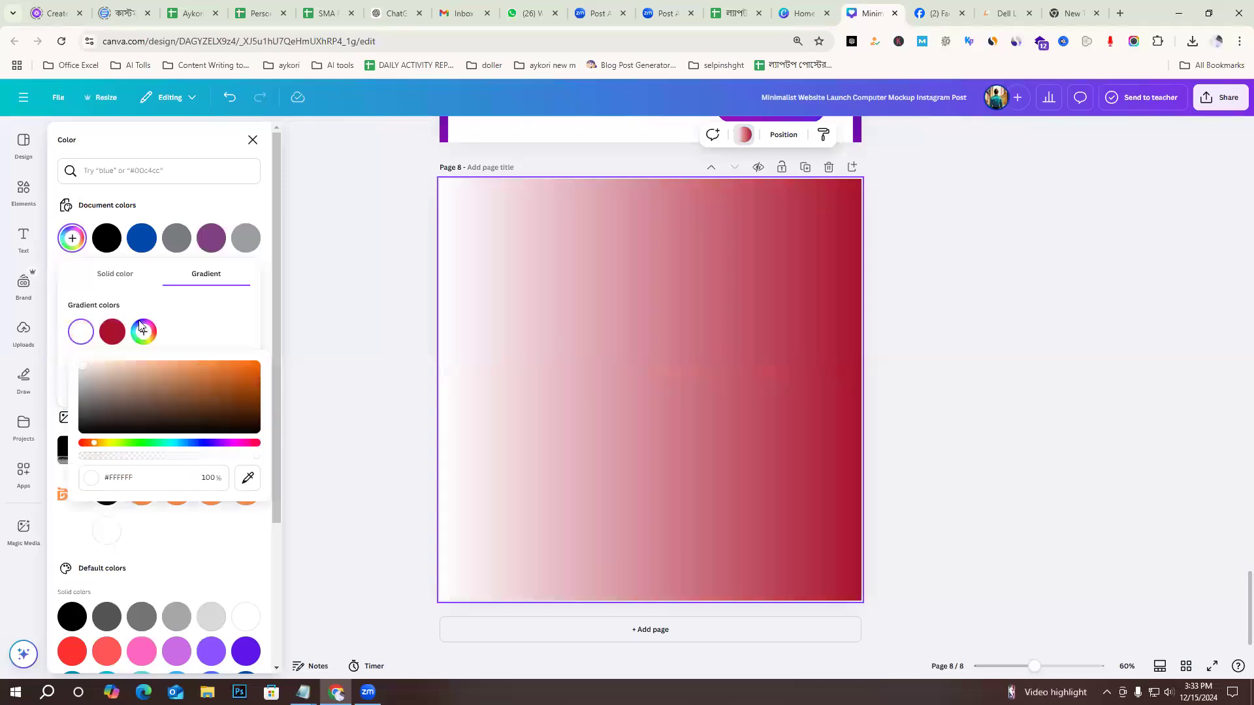
left_click(185, 321)
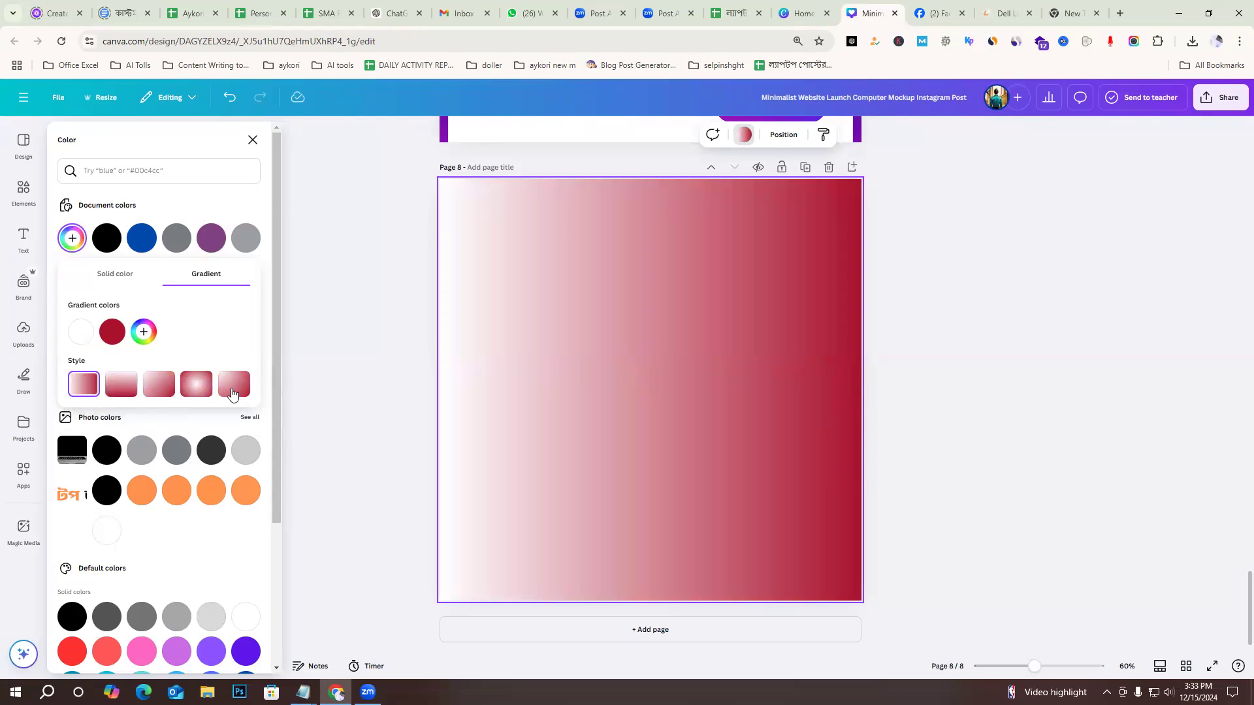
Change page 8's white-to-dark-red background gradient to the radial style spreading from the centre.
left_click(123, 389)
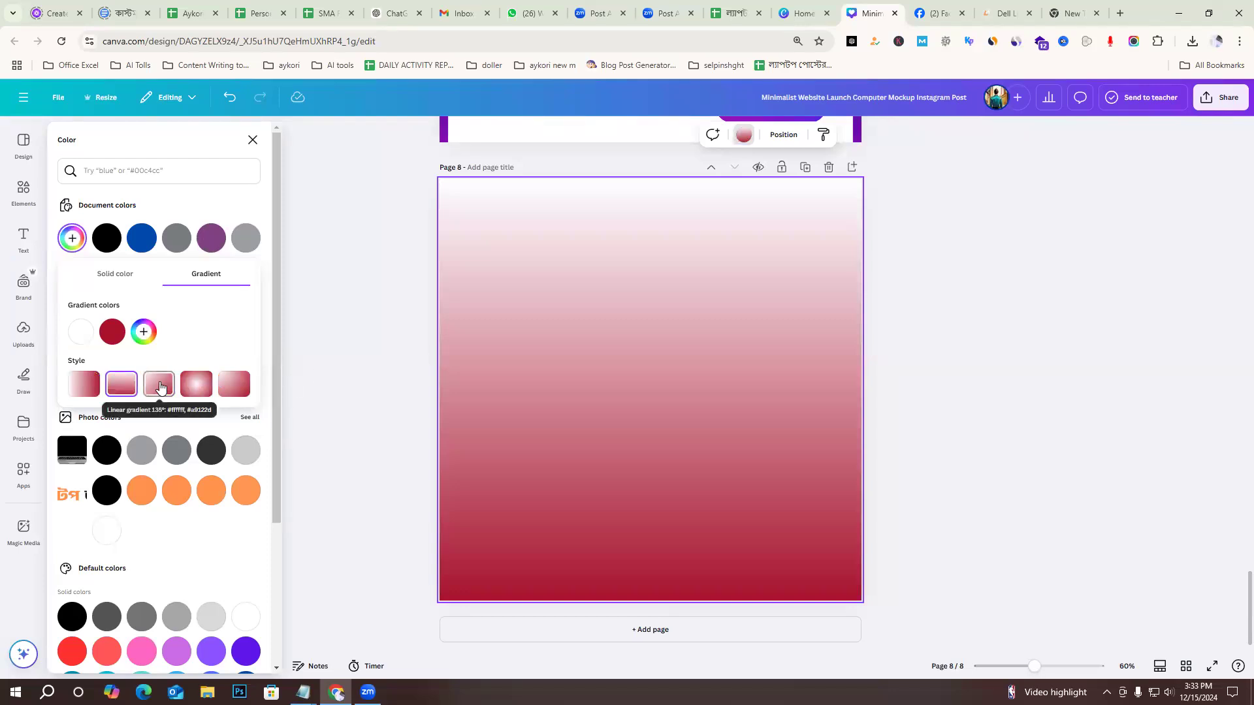
left_click(198, 390)
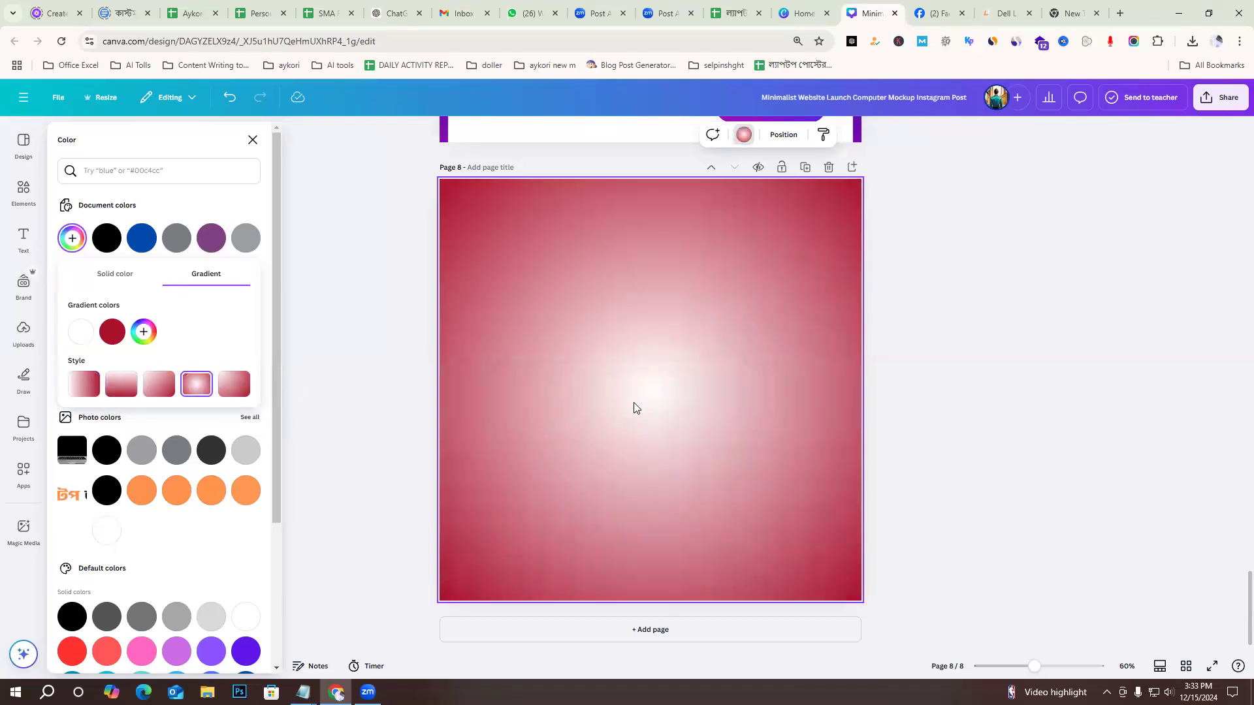
Add a third colour to page 8's radial gradient and set it to a vivid purple.
left_click(142, 333)
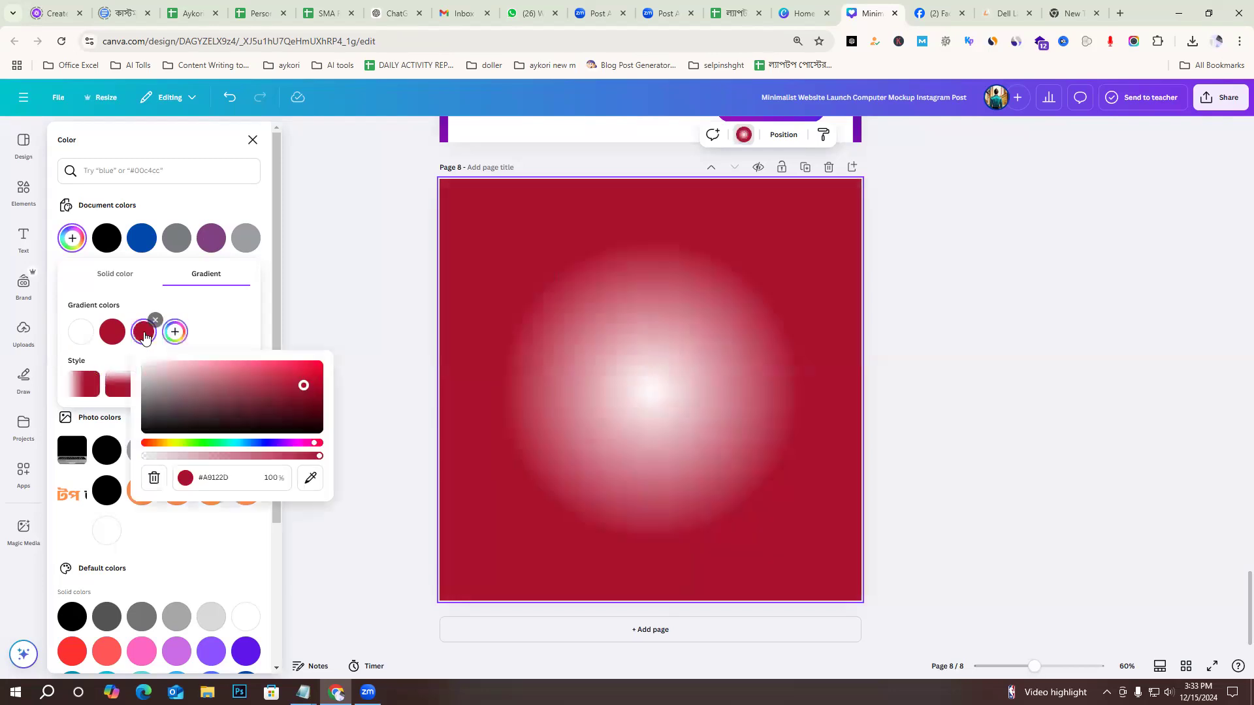
left_click(268, 443)
left_click(279, 443)
left_click_drag(290, 368, 320, 371)
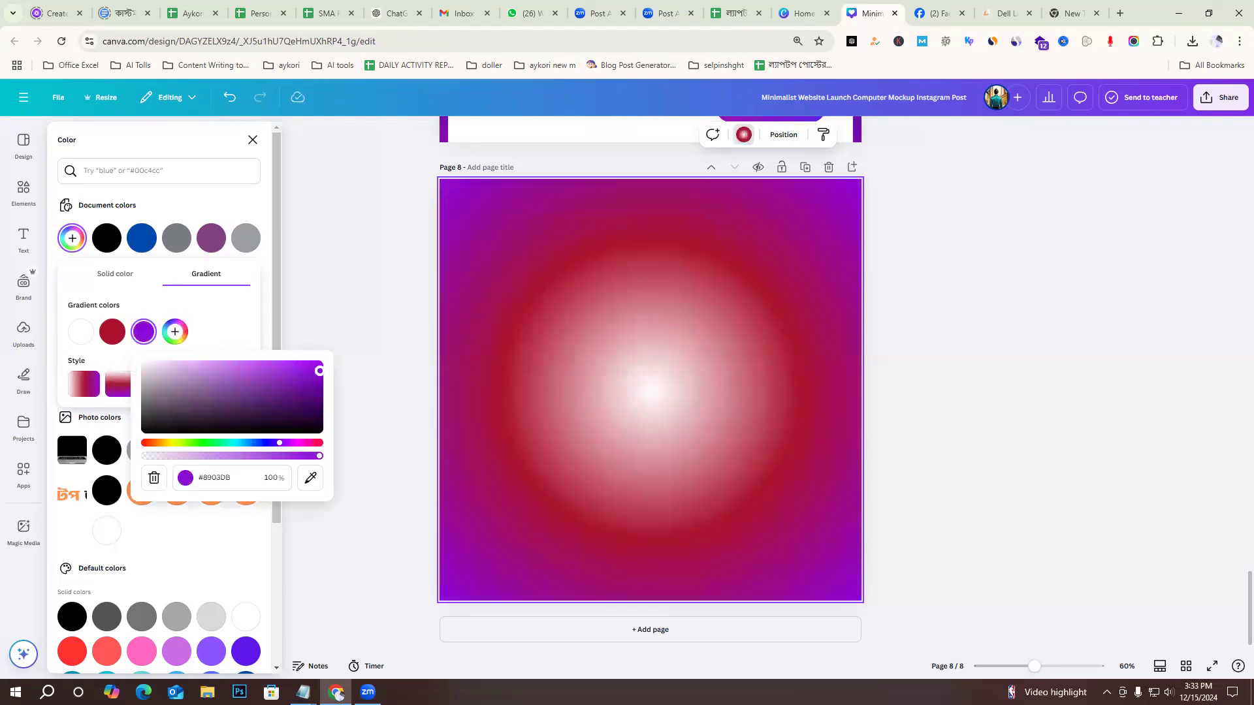
left_click(222, 305)
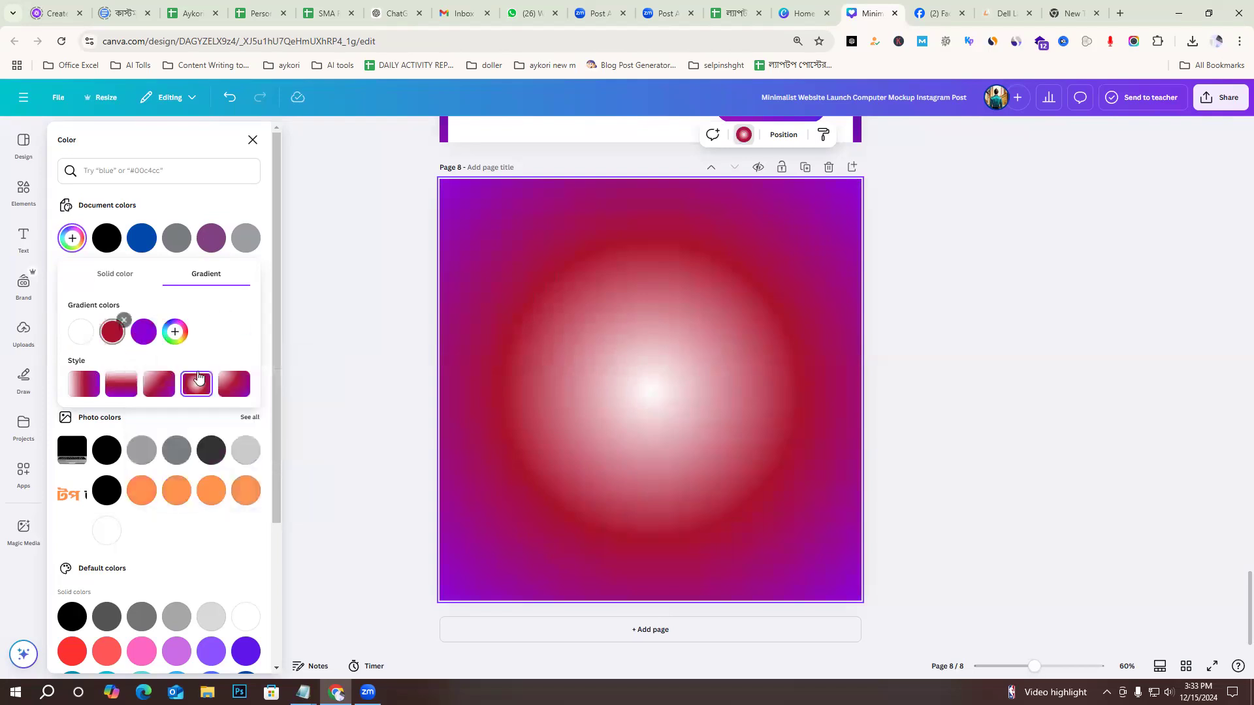
Try the corner radial, vertical and diagonal styles on the three-colour gradient, ending with the centred radial style.
left_click(230, 384)
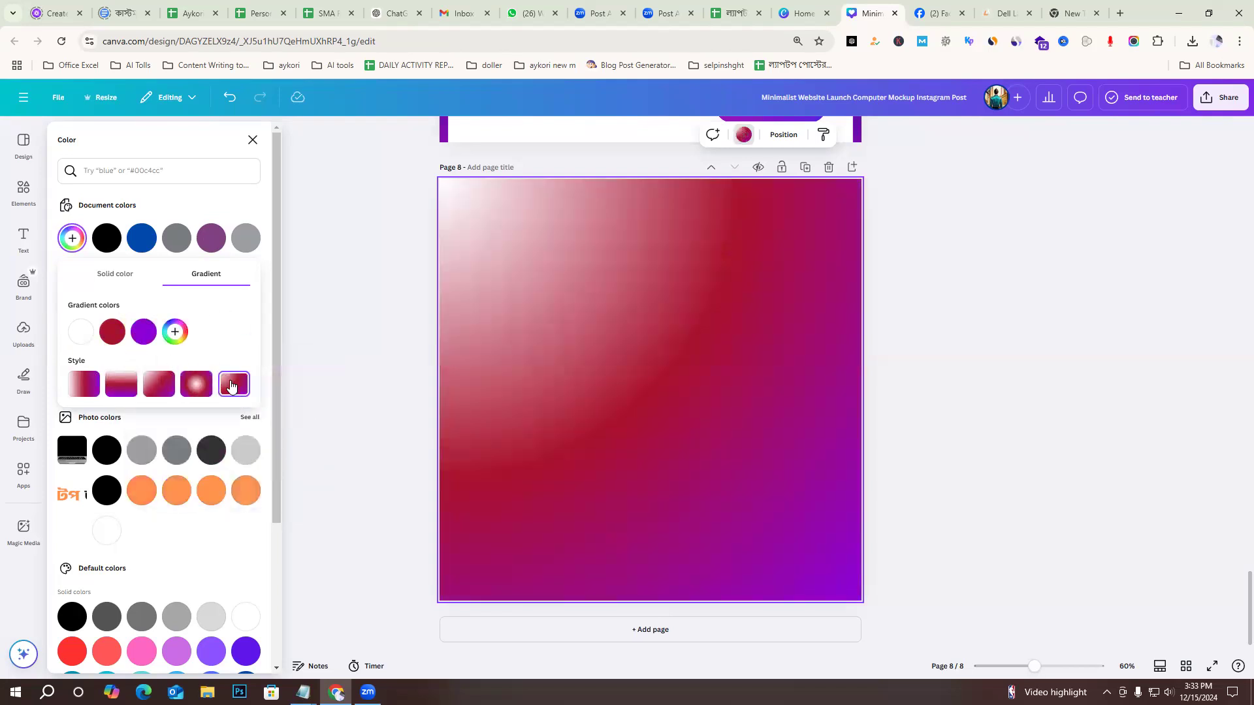
left_click(123, 388)
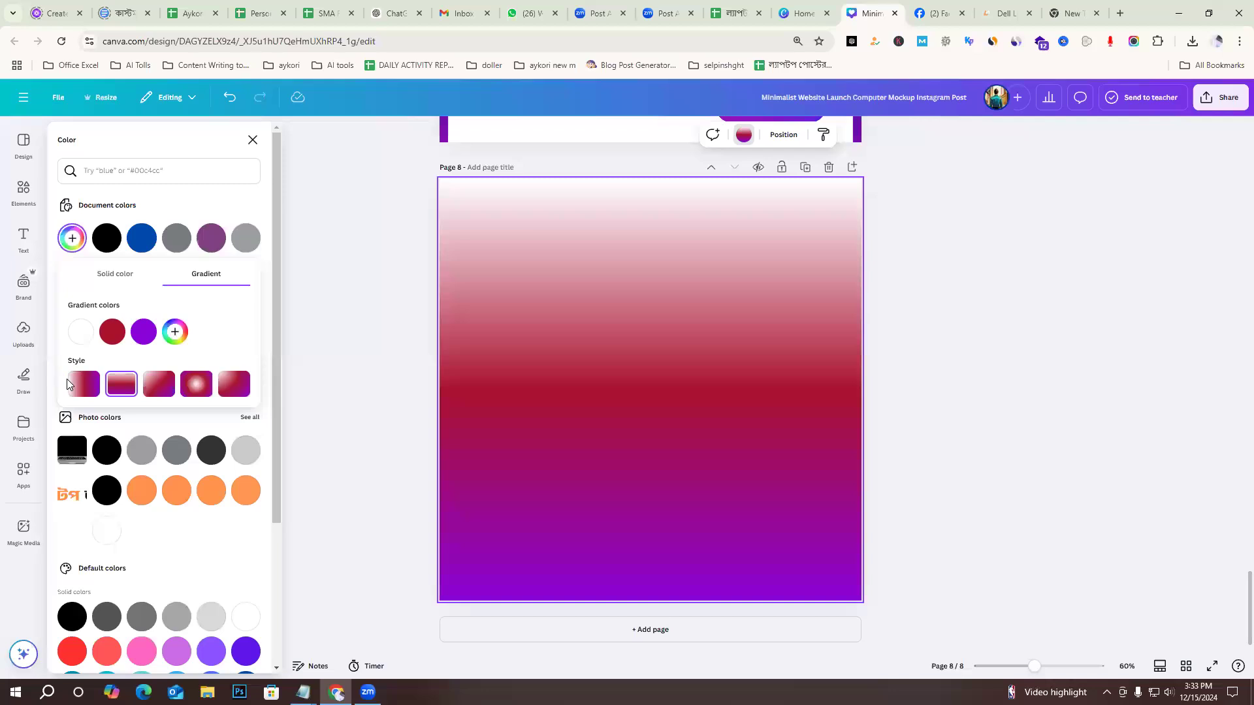
left_click(149, 384)
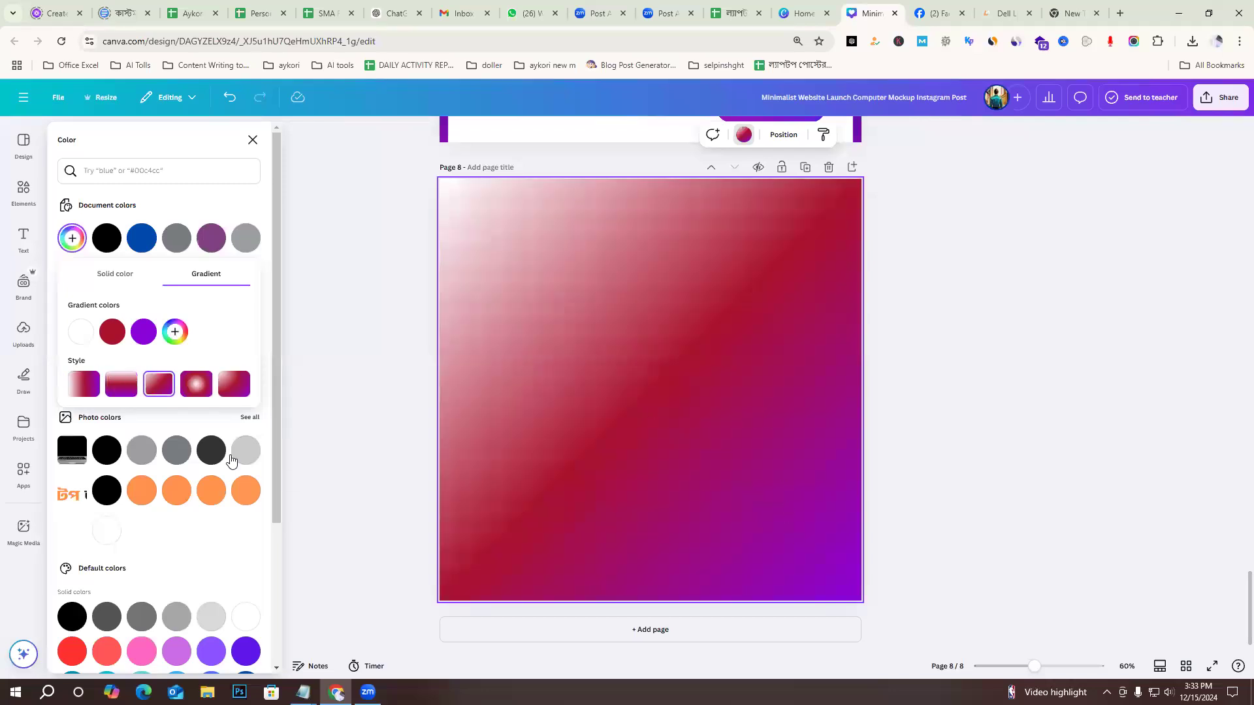
left_click(196, 389)
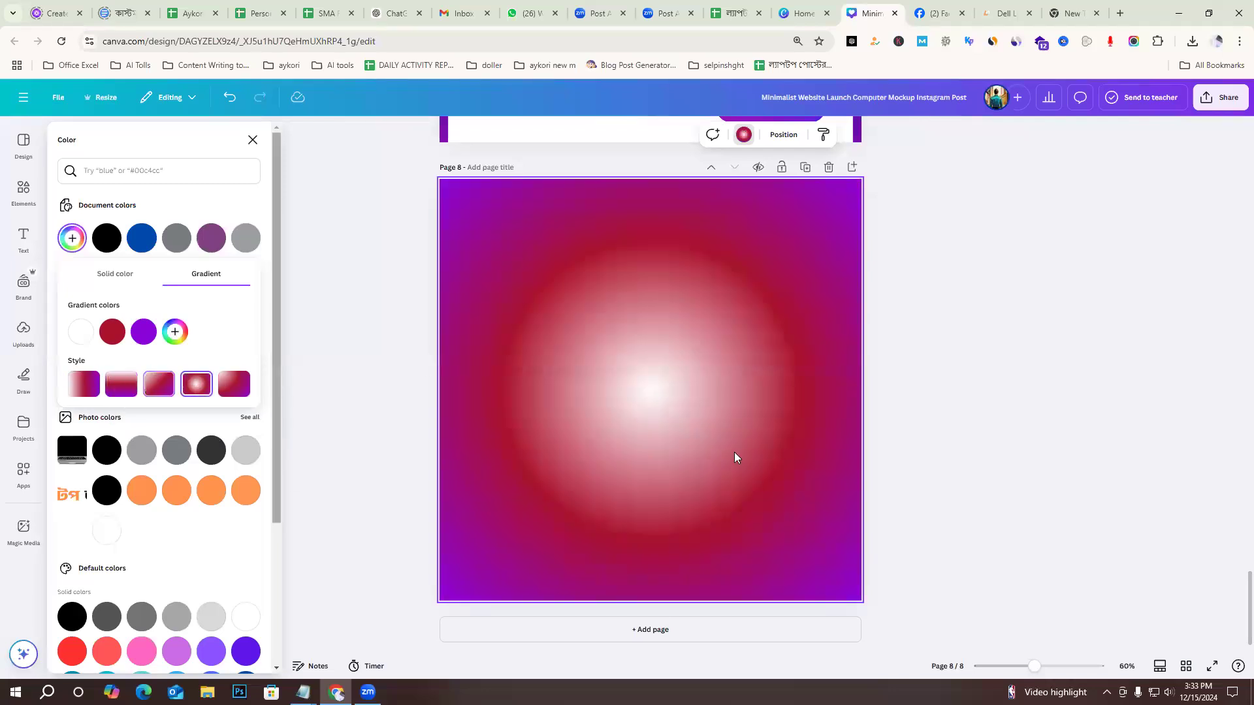
Lighten the dark red in page 8's gradient and remove the purple colour.
left_click(112, 332)
left_click_drag(183, 386, 245, 370)
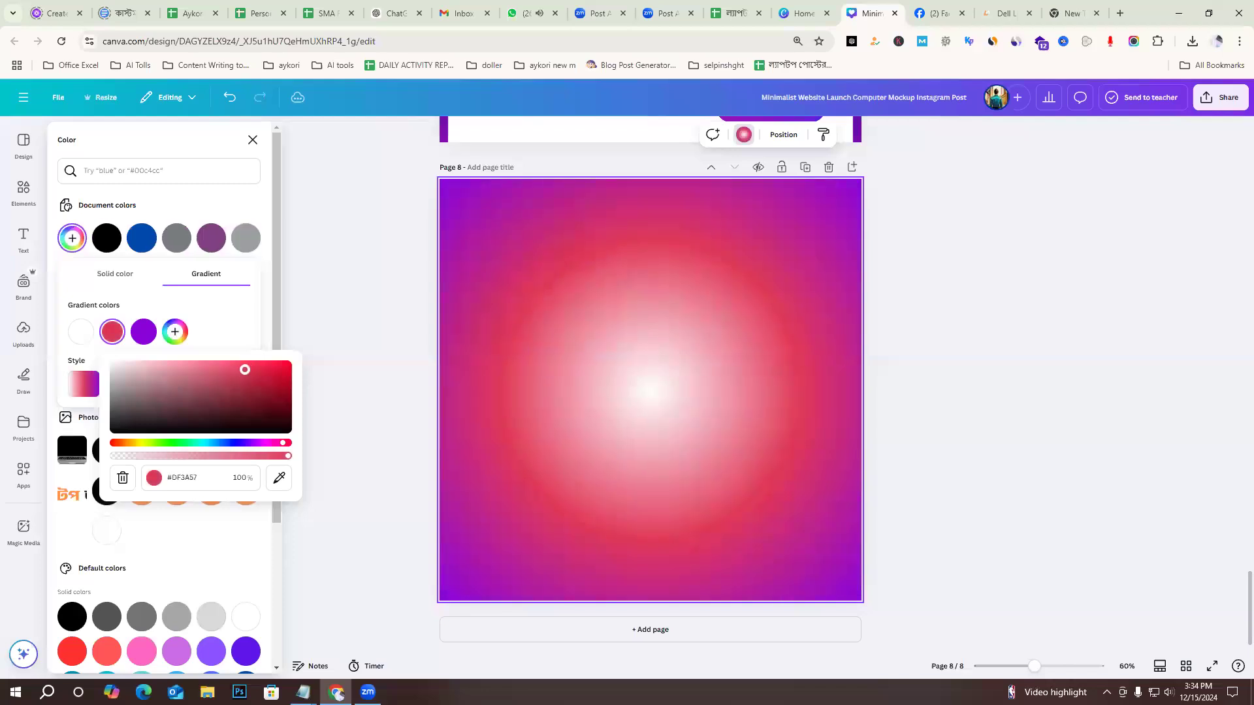
left_click(145, 329)
key("Delete")
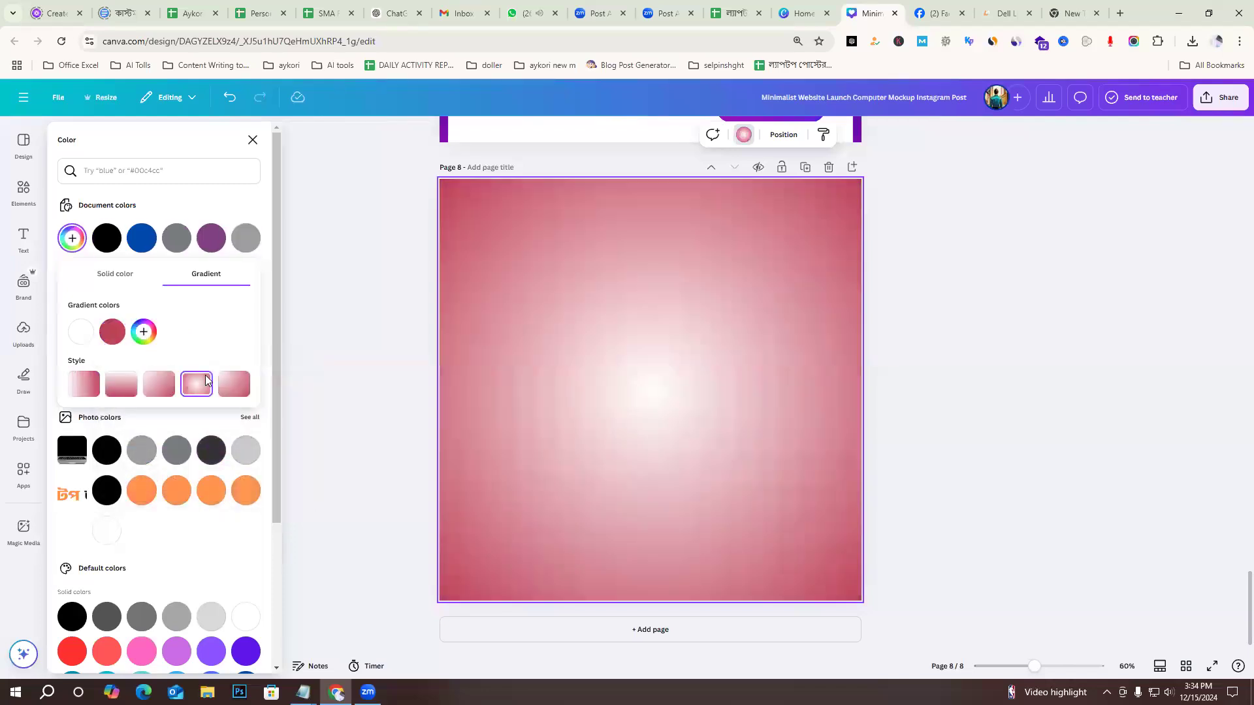
Set the second colour of page 8's radial gradient to a bright crimson red.
left_click(109, 335)
left_click_drag(232, 372, 268, 385)
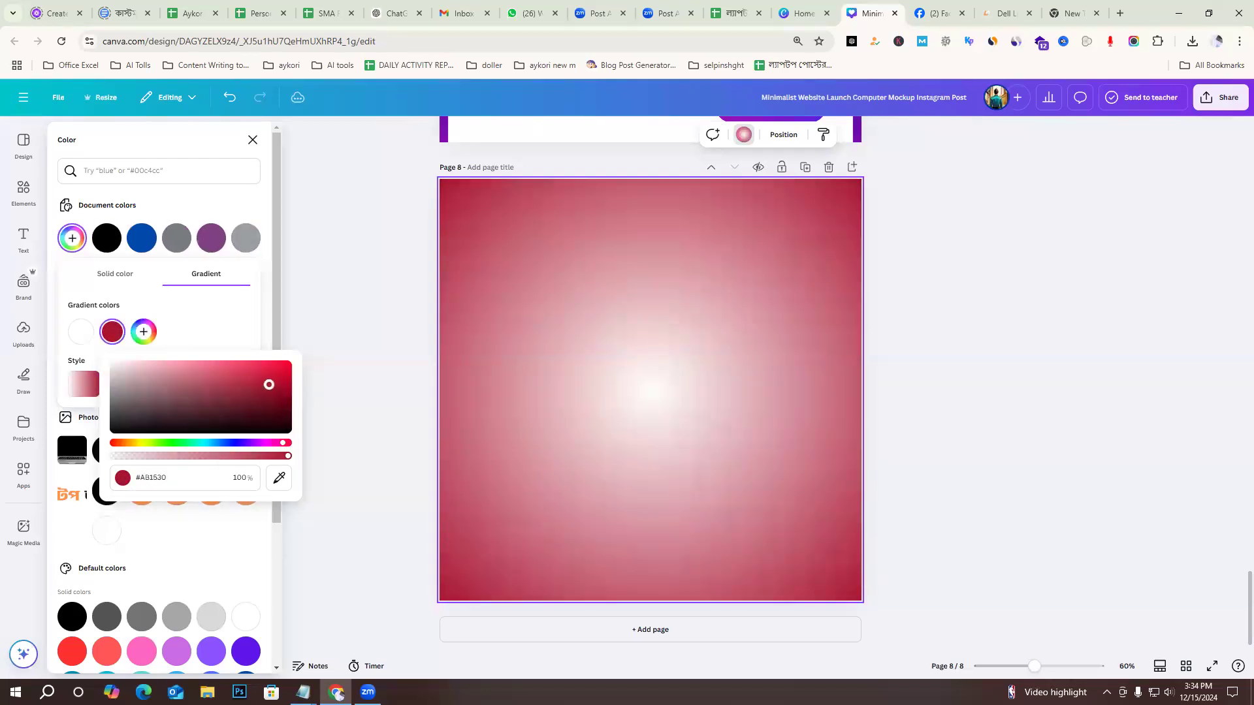
left_click(356, 273)
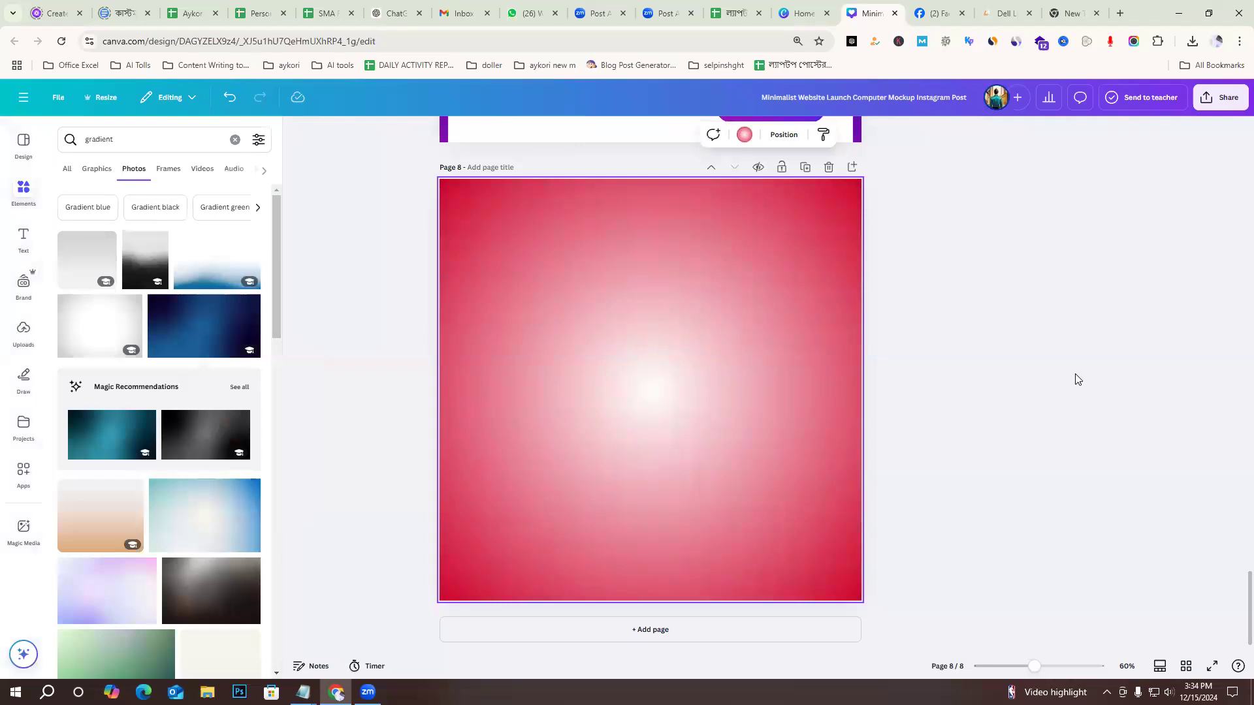
Copy the laptop group with the logo on its screen from page 5 to page 8, placing it near the centre.
scroll(967, 425, "up", 10)
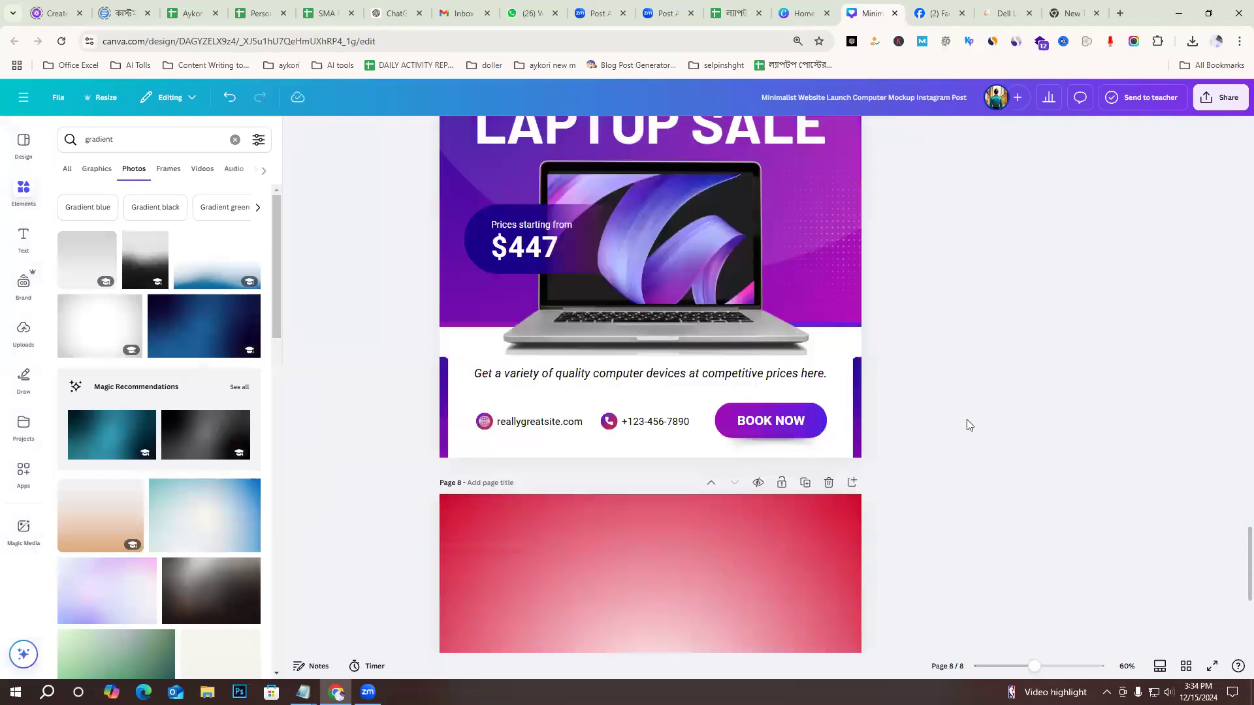
scroll(901, 378, "up", 10)
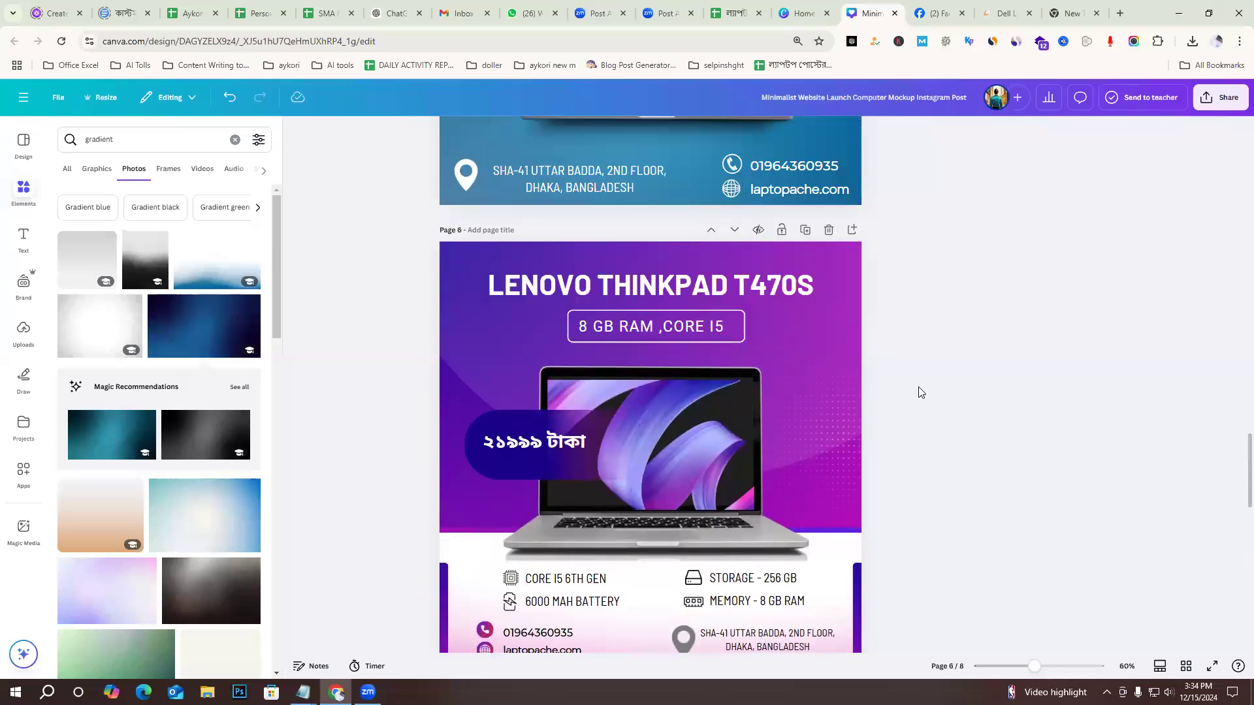
left_click(701, 361)
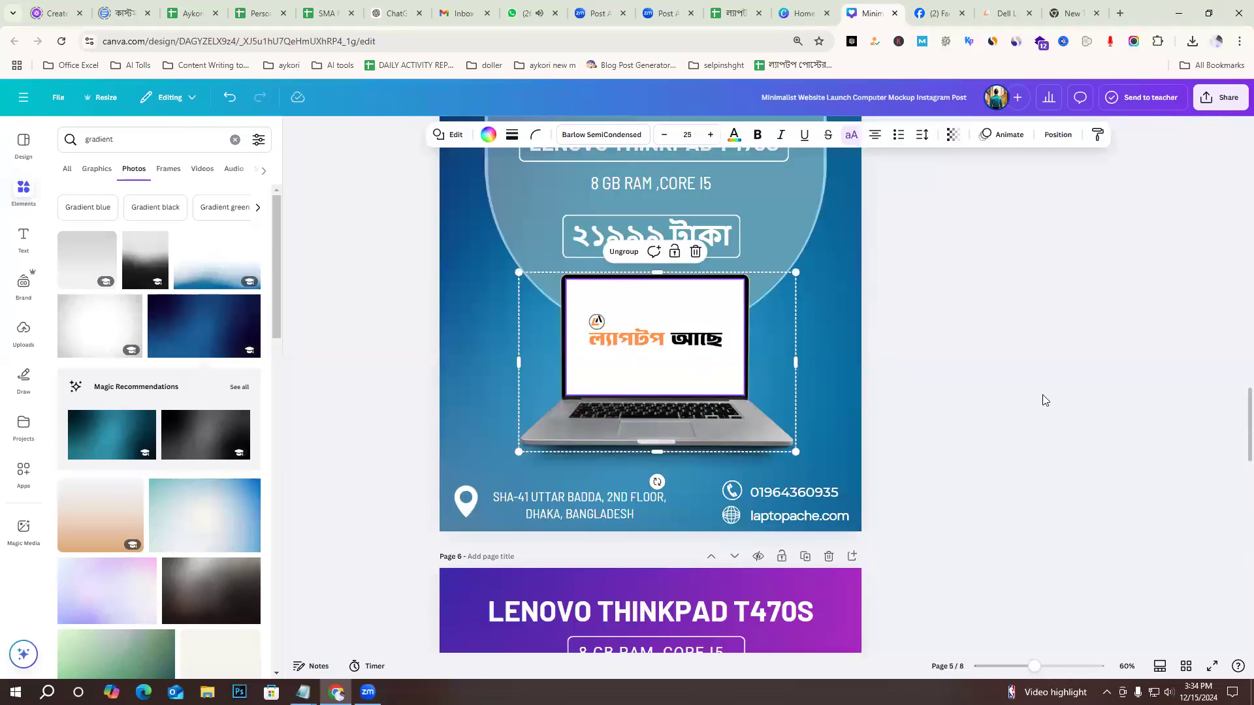
scroll(1010, 444, "down", 20)
left_click(696, 393)
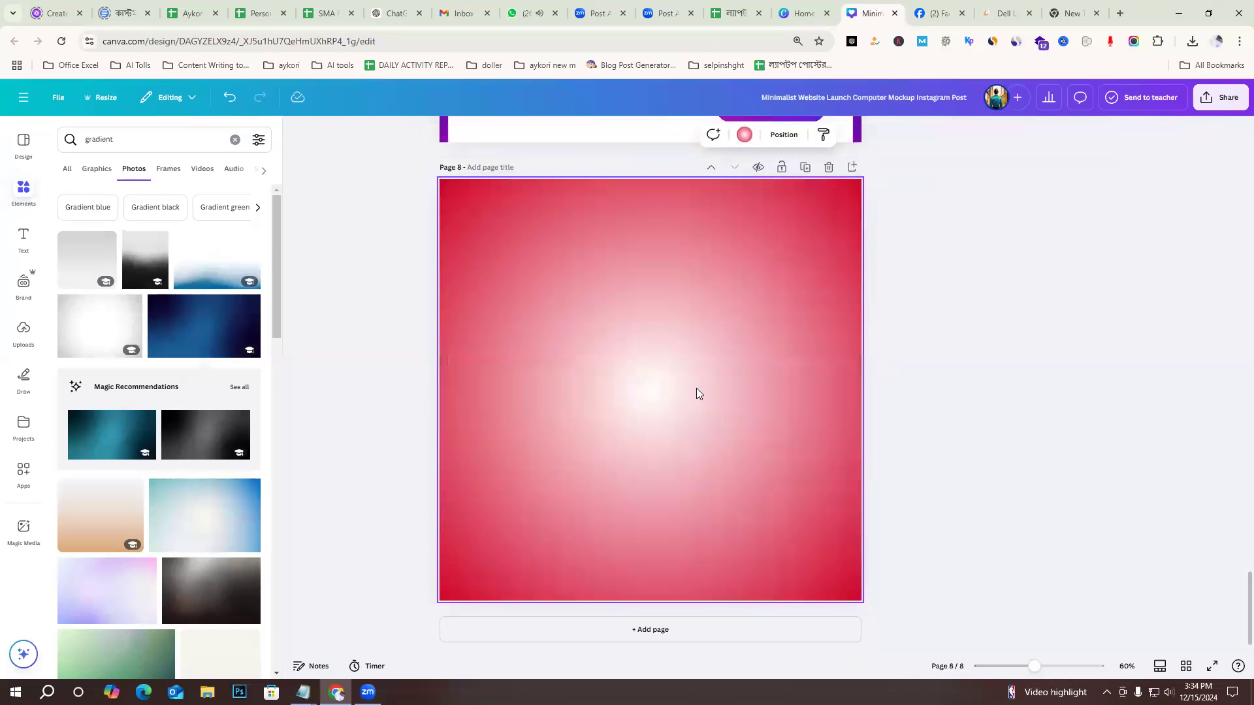
key("ctrl+v")
left_click_drag(674, 467, 672, 439)
left_click(977, 387)
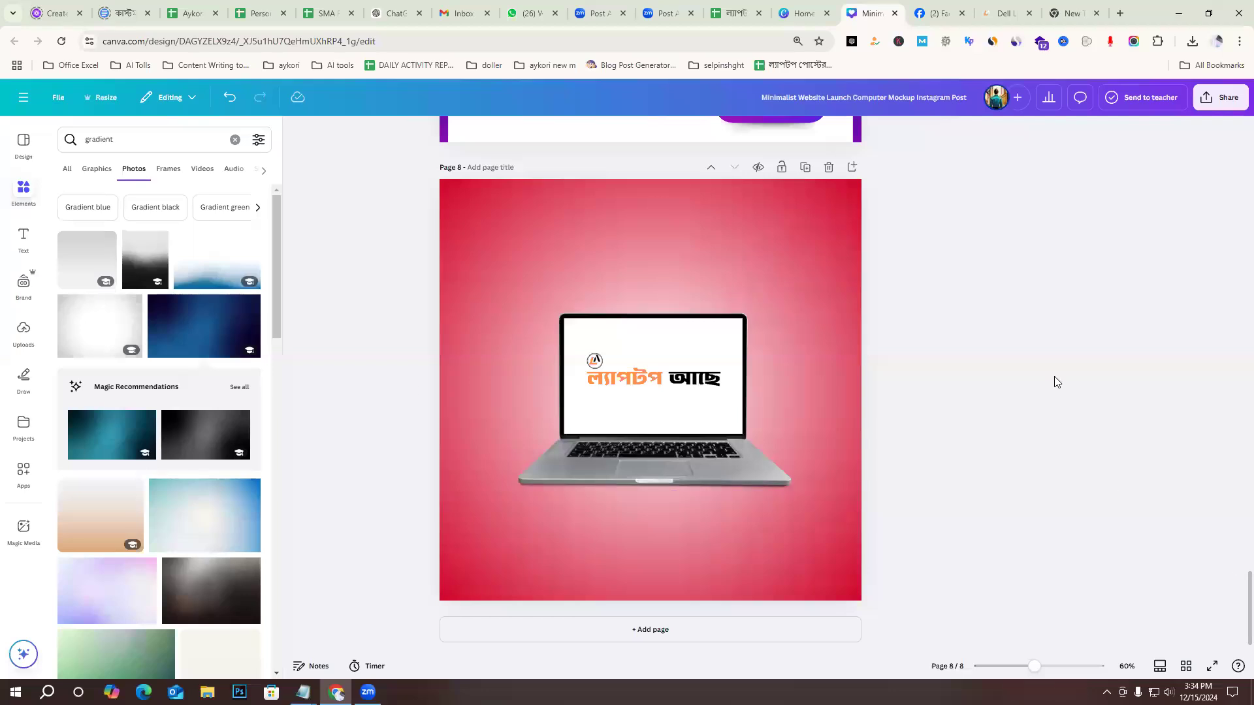
left_click(696, 410)
left_click(1011, 379)
Look through the laptop sale post templates for layout ideas.
scroll(1045, 457, "up", 5)
scroll(466, 211, "down", 3)
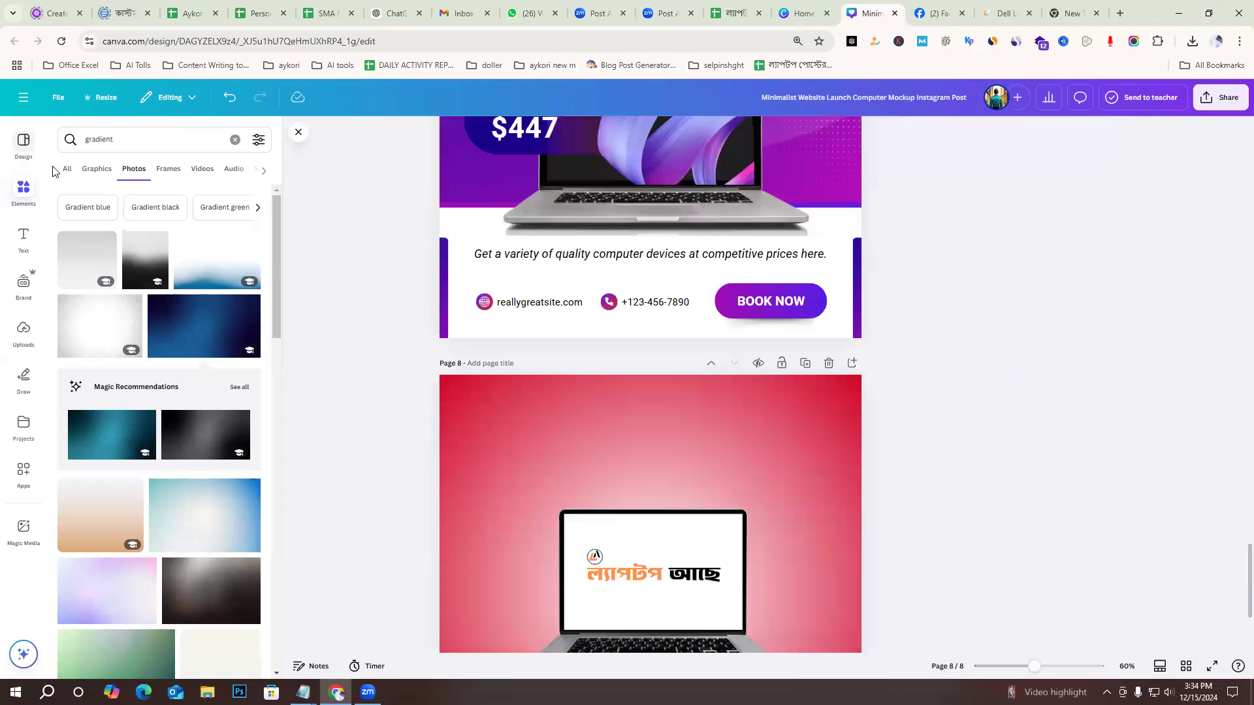
left_click(24, 144)
scroll(196, 457, "down", 10)
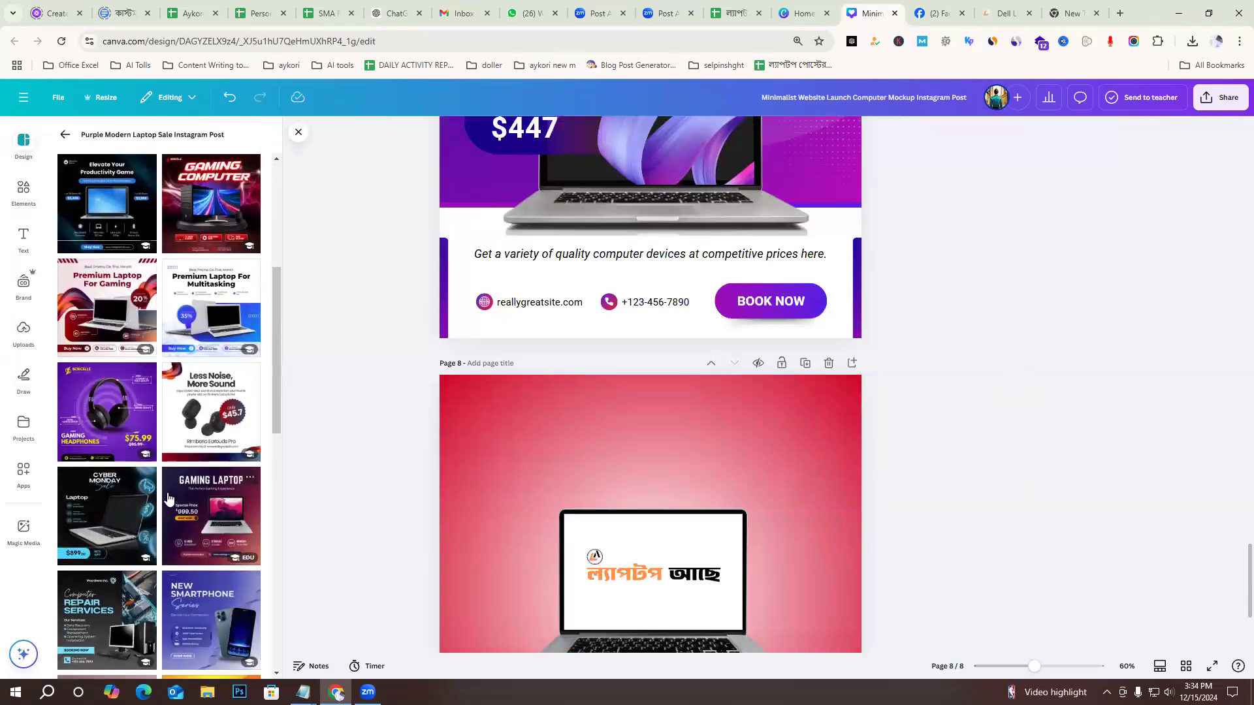
scroll(913, 537, "down", 3)
Reposition the laptop group slightly so it is centred horizontally on page 8.
left_click_drag(654, 416, 657, 476)
left_click_drag(656, 470, 648, 419)
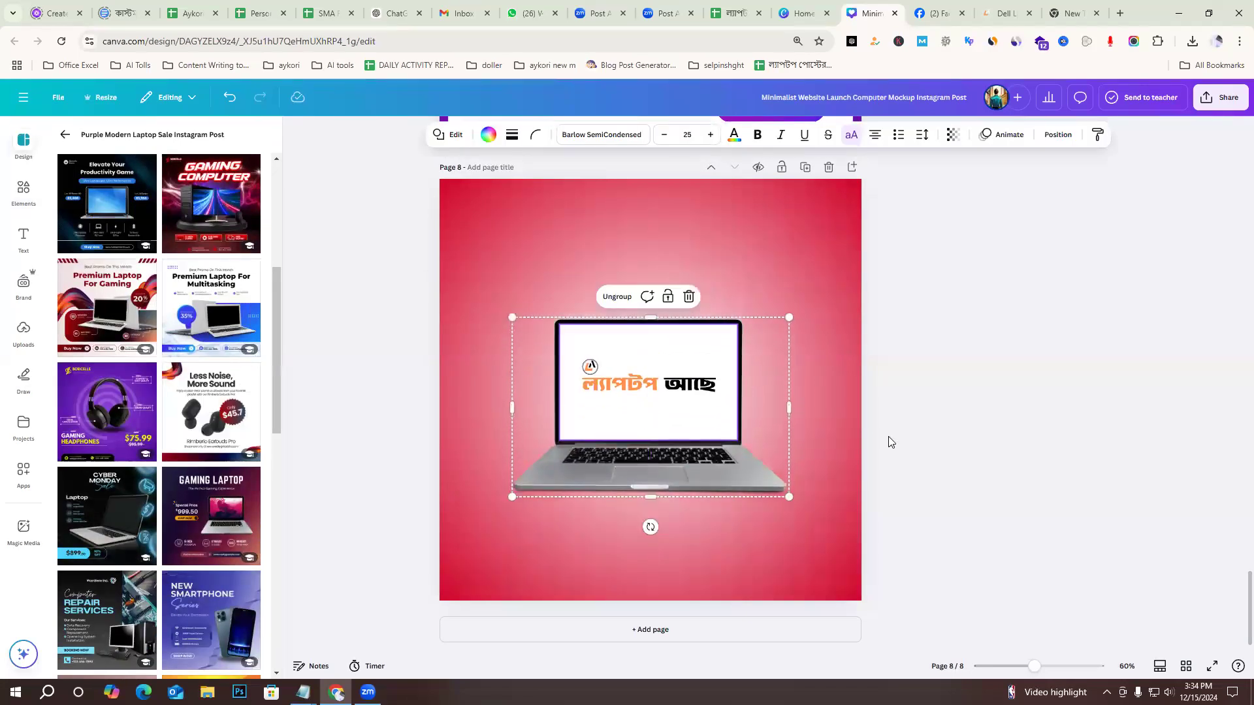
left_click(888, 437)
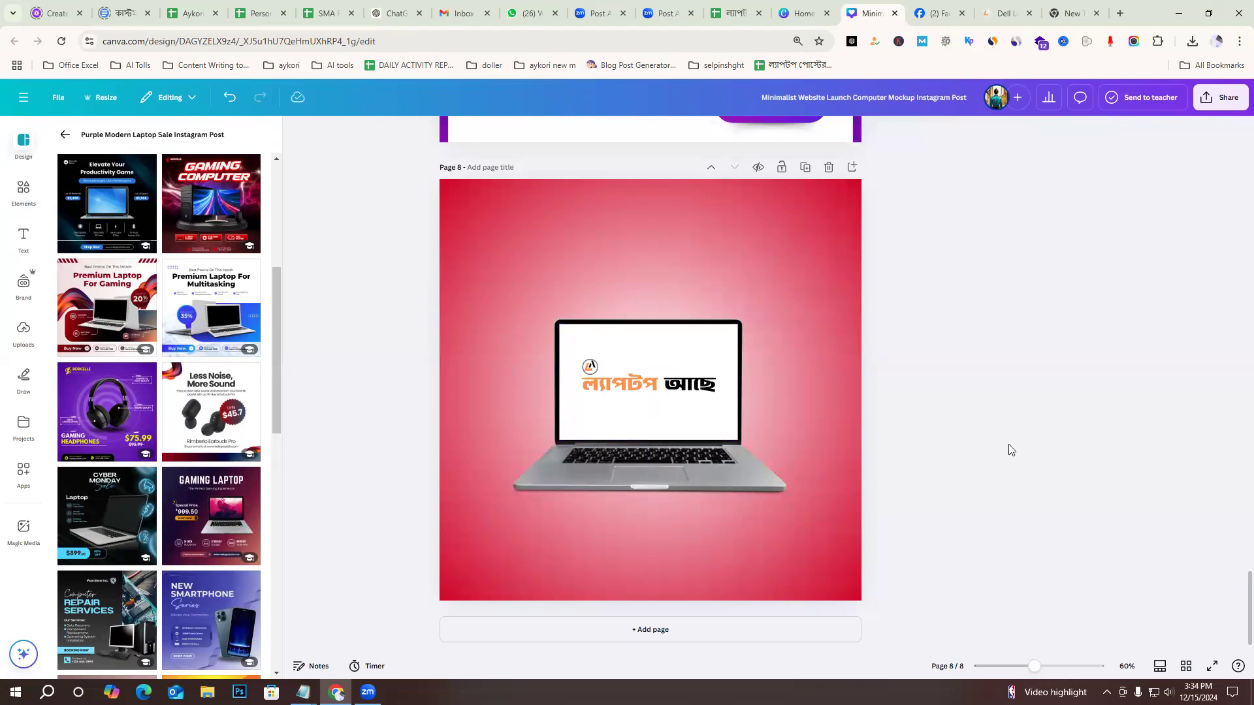
Search the elements for "shape" and show only the basic shapes.
left_click(24, 189)
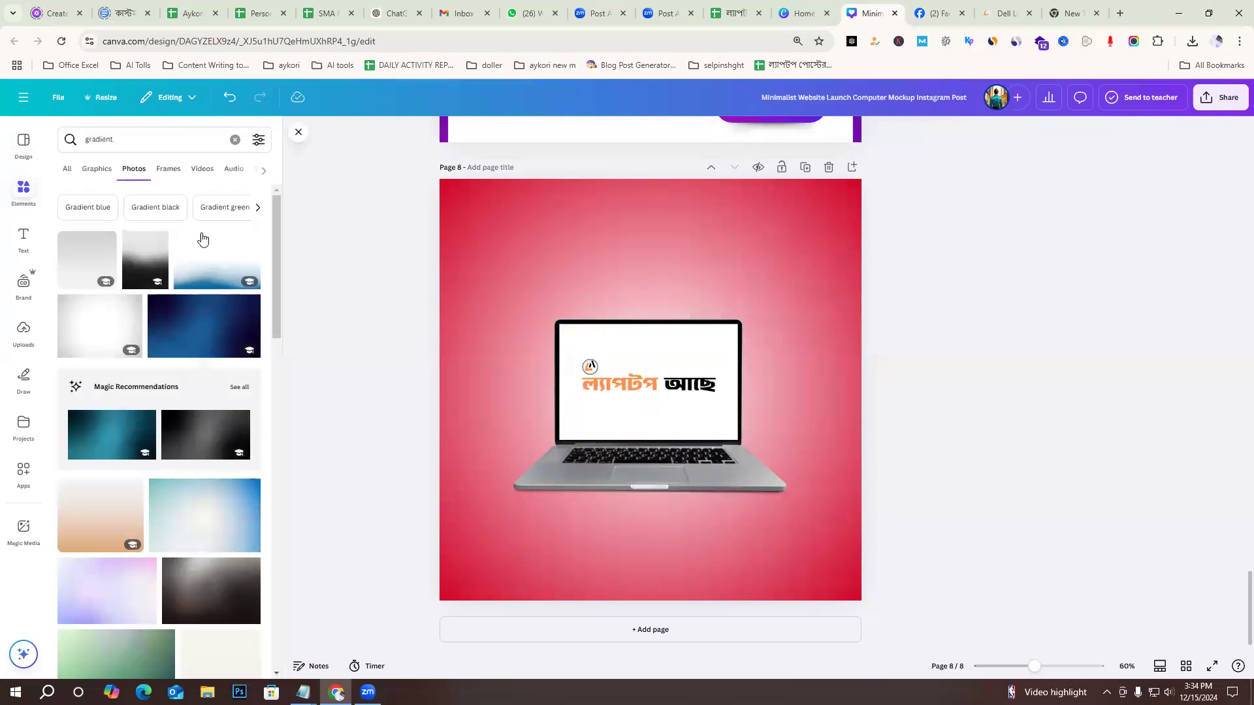
left_click(110, 151)
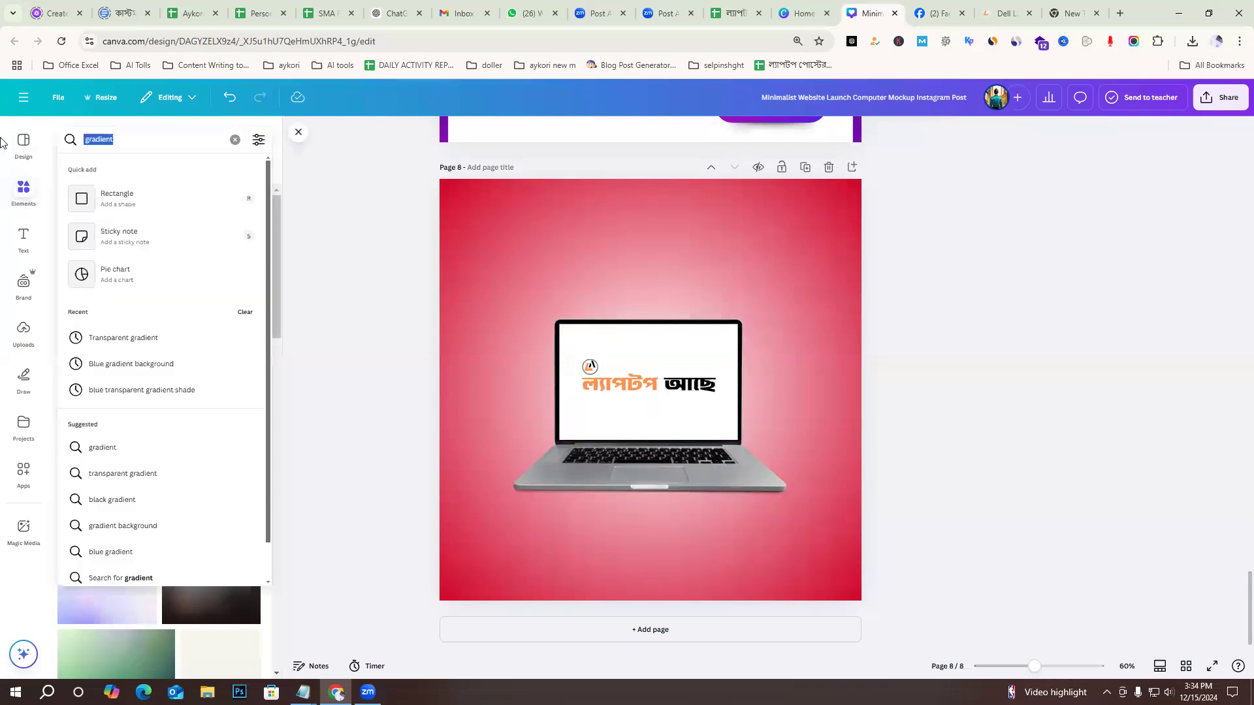
type("shape")
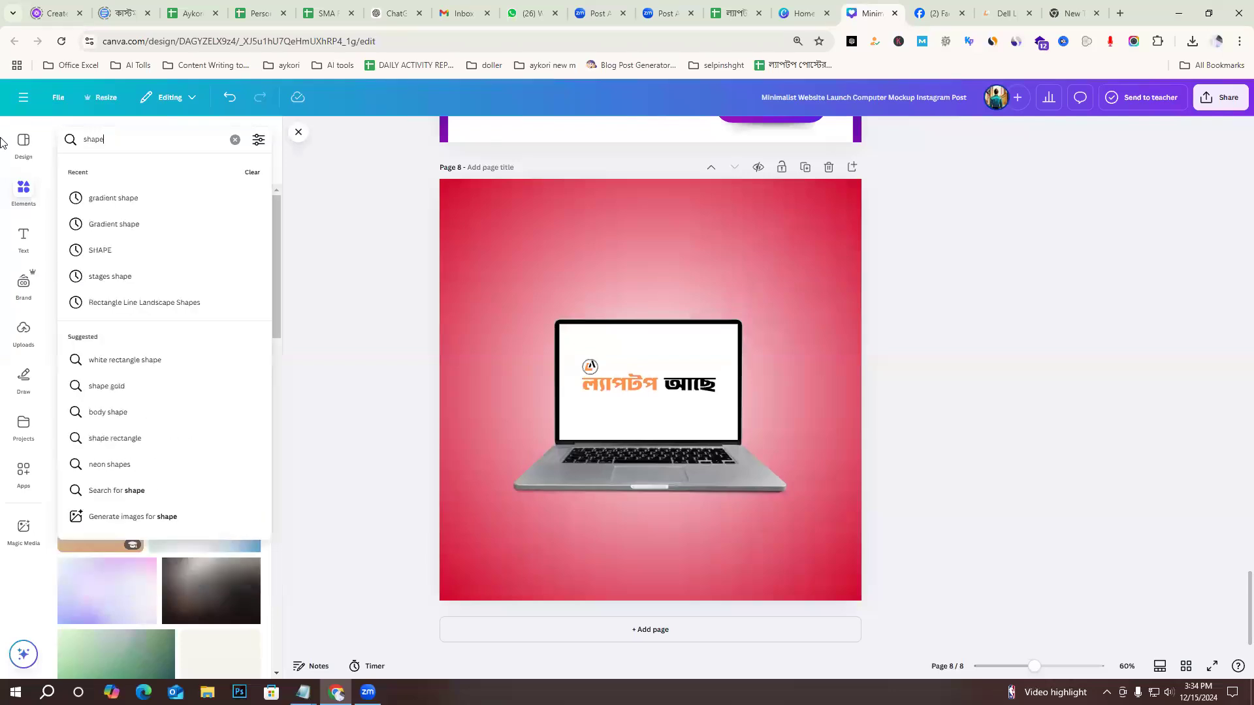
key("Return")
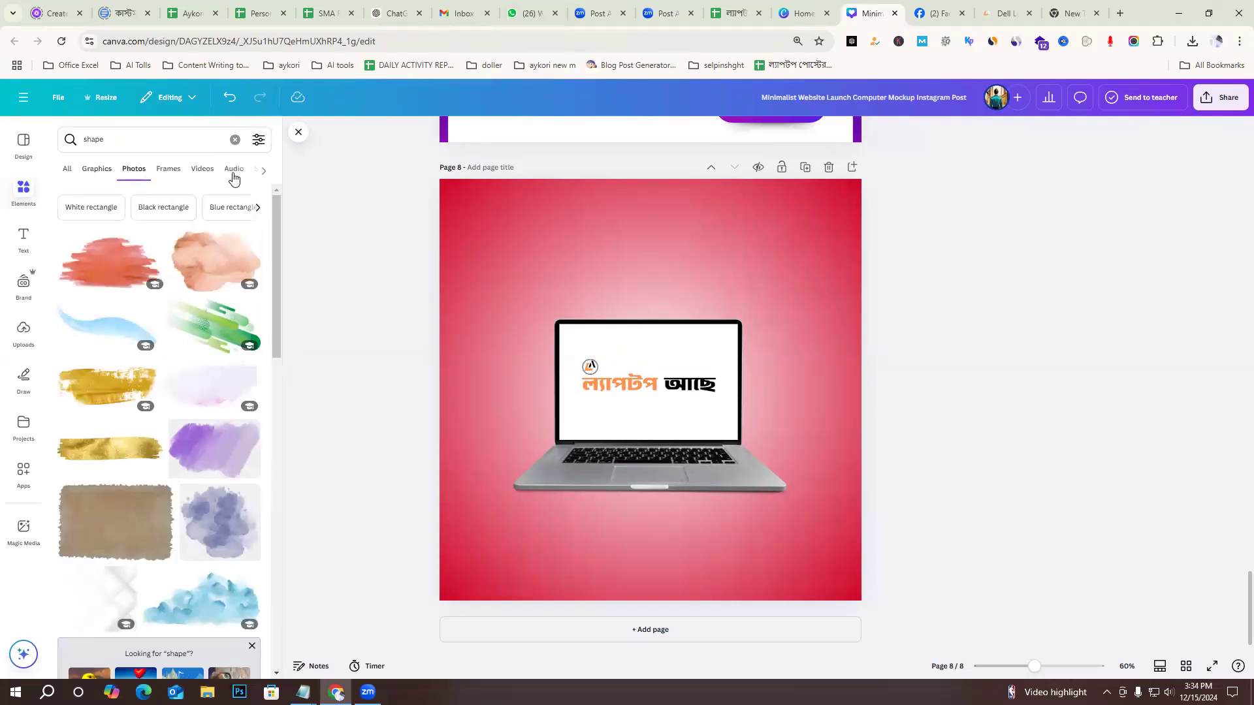
scroll(235, 411, "down", 5)
scroll(236, 409, "up", 5)
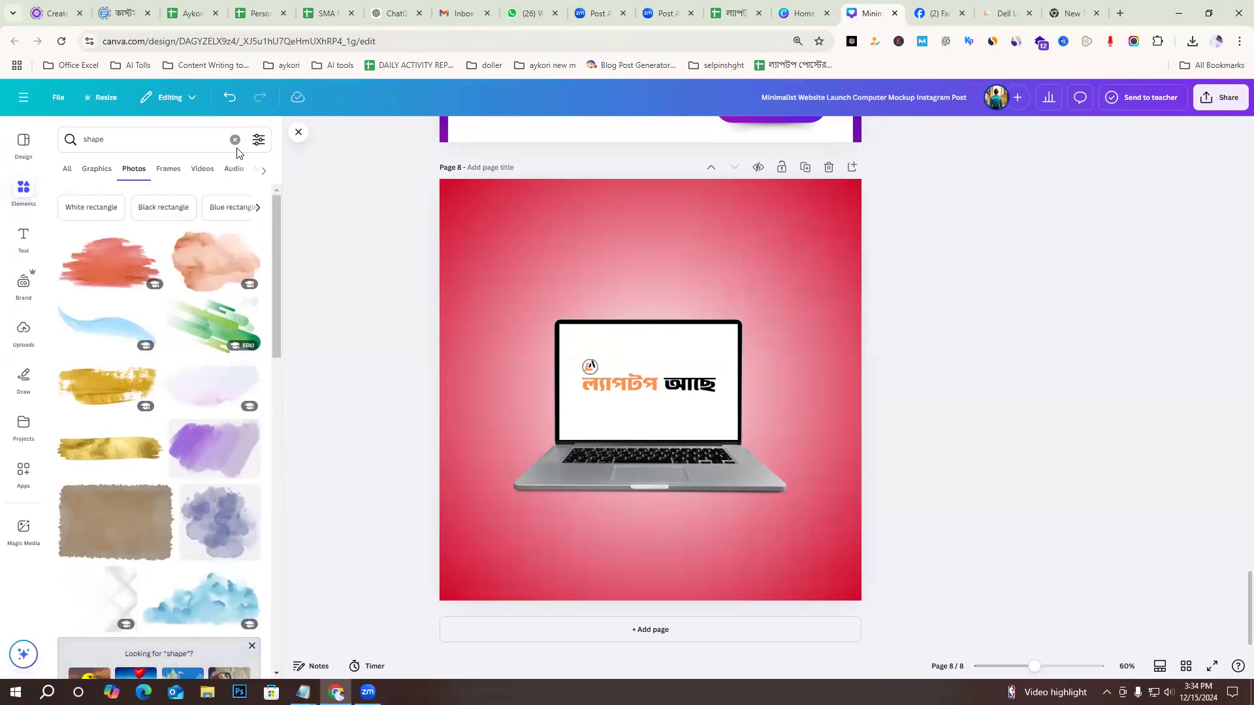
left_click(264, 174)
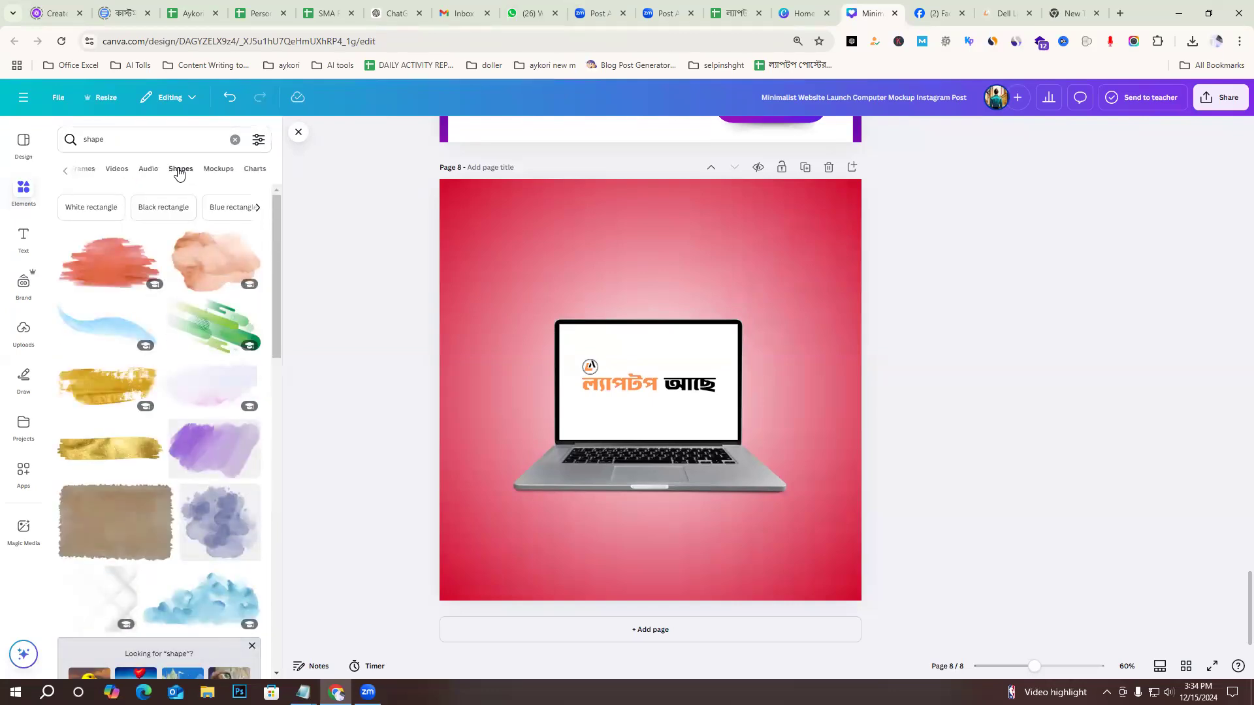
left_click(180, 171)
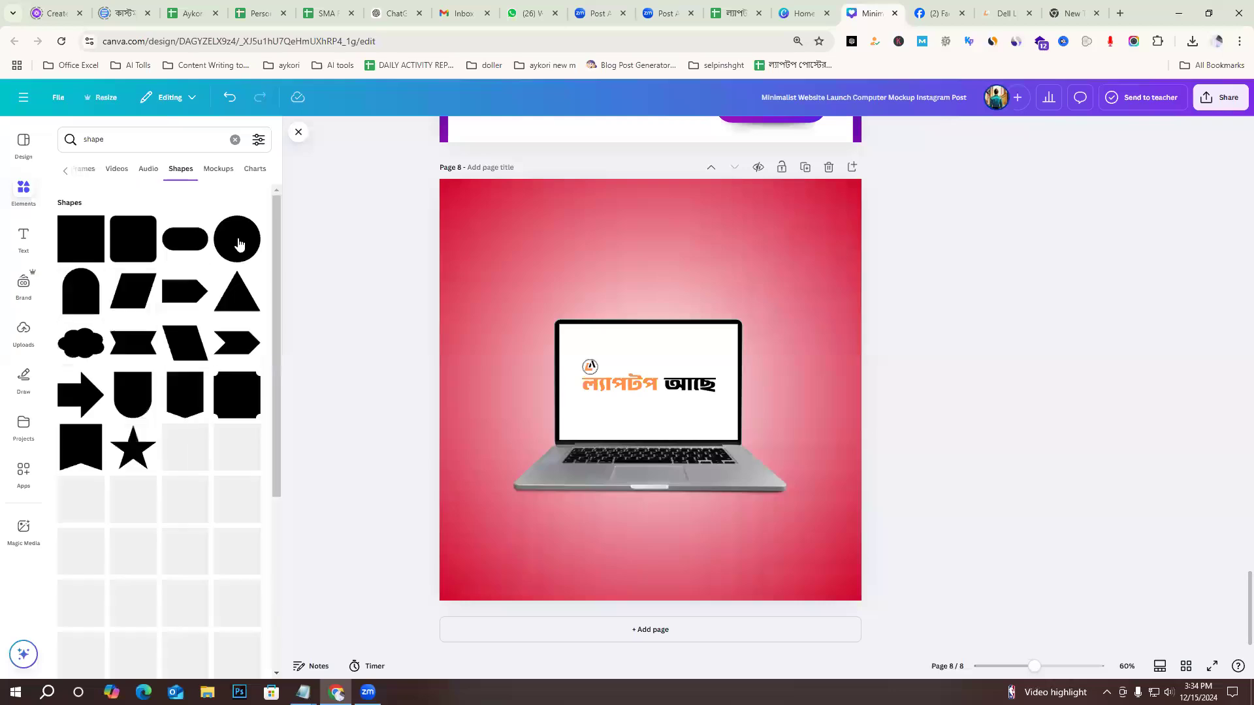
Add a circle to page 8, enlarge it to nearly the page width and position it extending past the page's top edge.
left_click_drag(645, 416, 587, 223)
left_click(770, 276)
left_click_drag(831, 441, 863, 520)
left_click_drag(737, 389, 699, 312)
left_click_drag(842, 260, 863, 261)
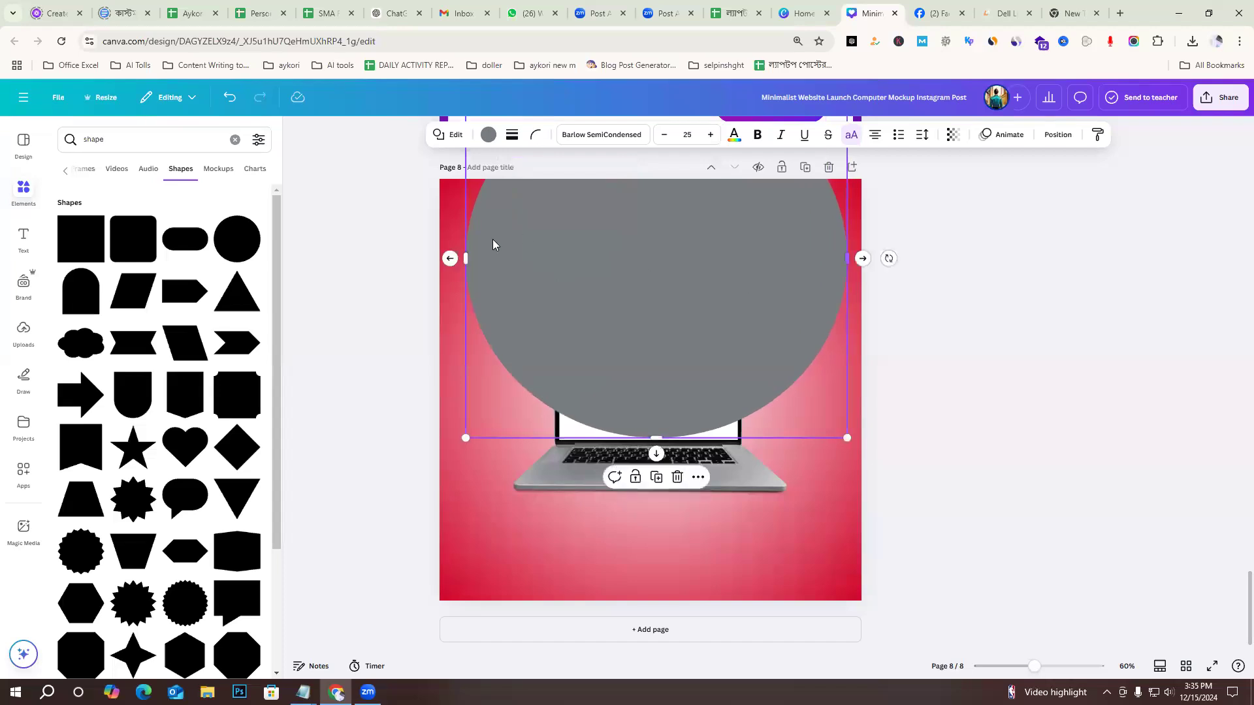
left_click_drag(466, 258, 461, 256)
double_click(635, 263)
left_click(1104, 362)
Duplicate the large grey circle, offset the copy up and to the right, and fill it with white, #FFFFFF.
left_click(664, 295)
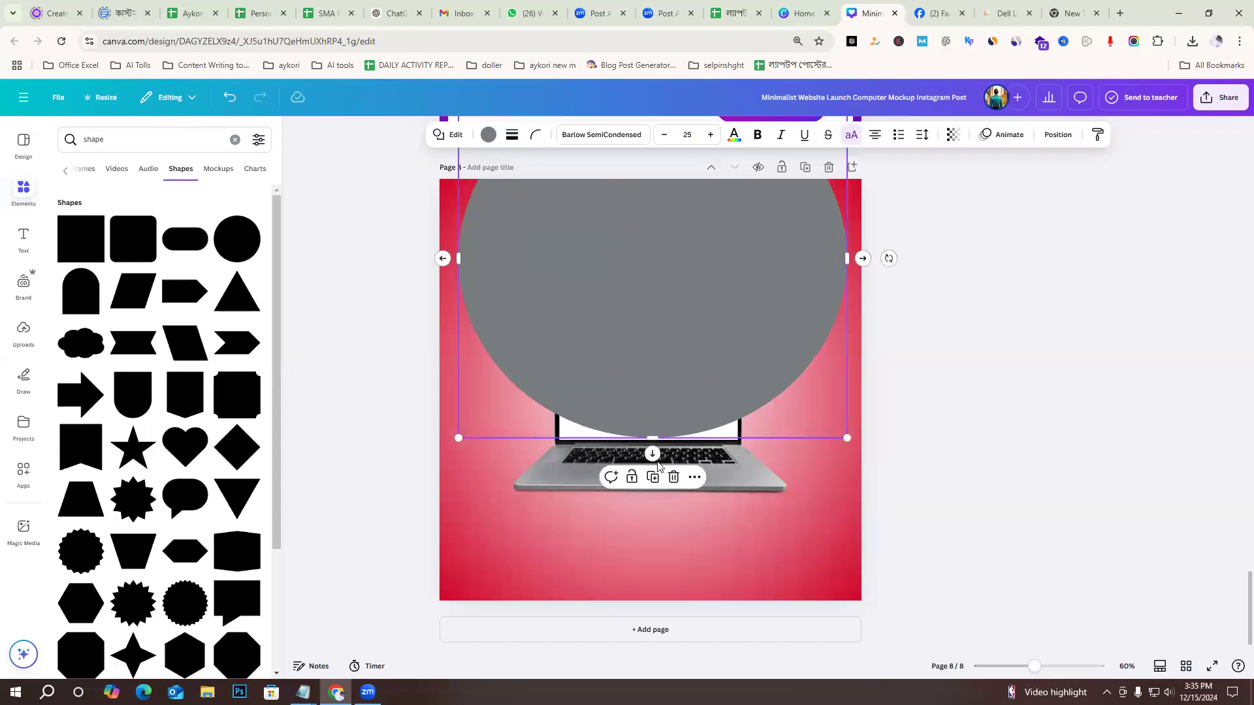
left_click(653, 477)
left_click_drag(664, 396, 672, 373)
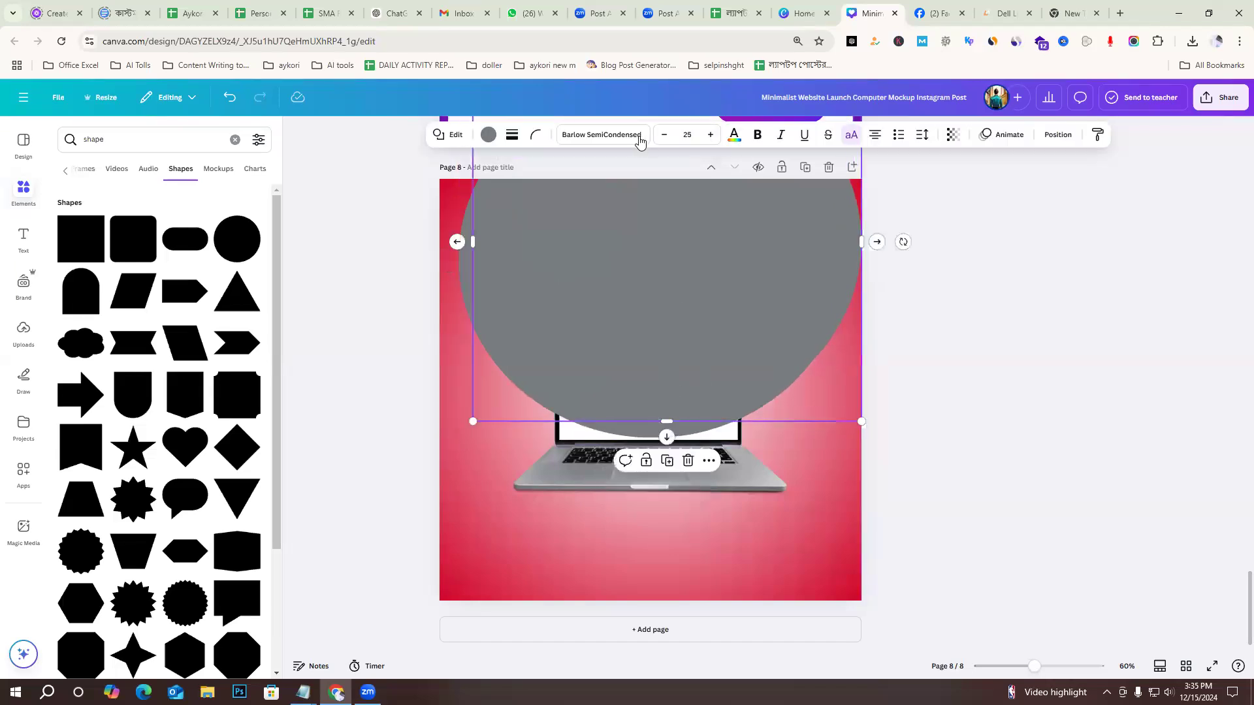
left_click(491, 136)
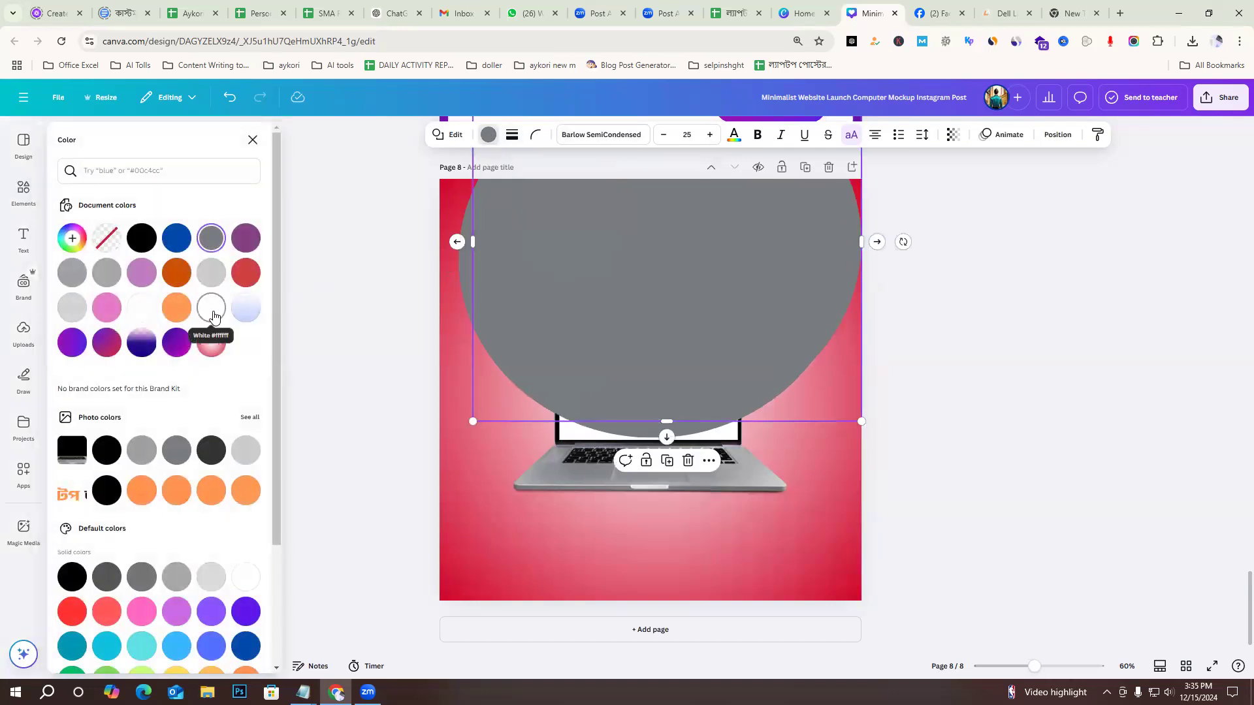
left_click(212, 309)
left_click(1045, 364)
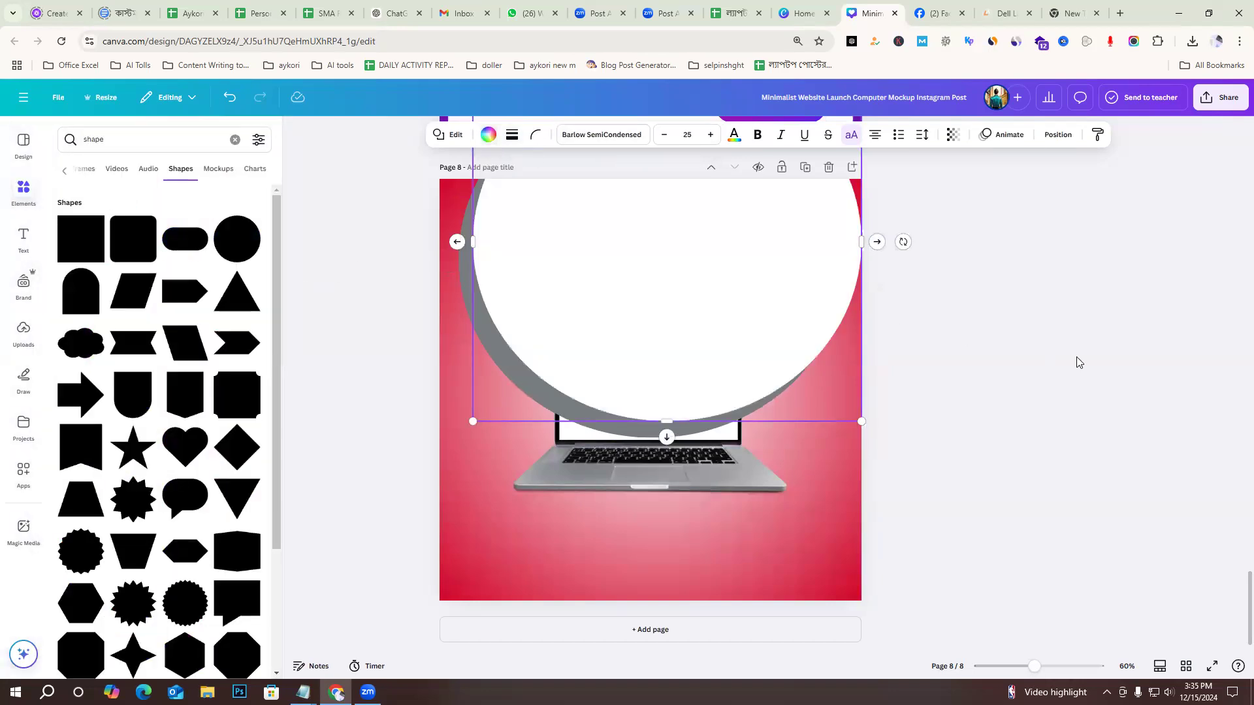
Align the white circle over the grey one and narrow both its sides to leave a thin grey rim.
left_click_drag(691, 313, 698, 321)
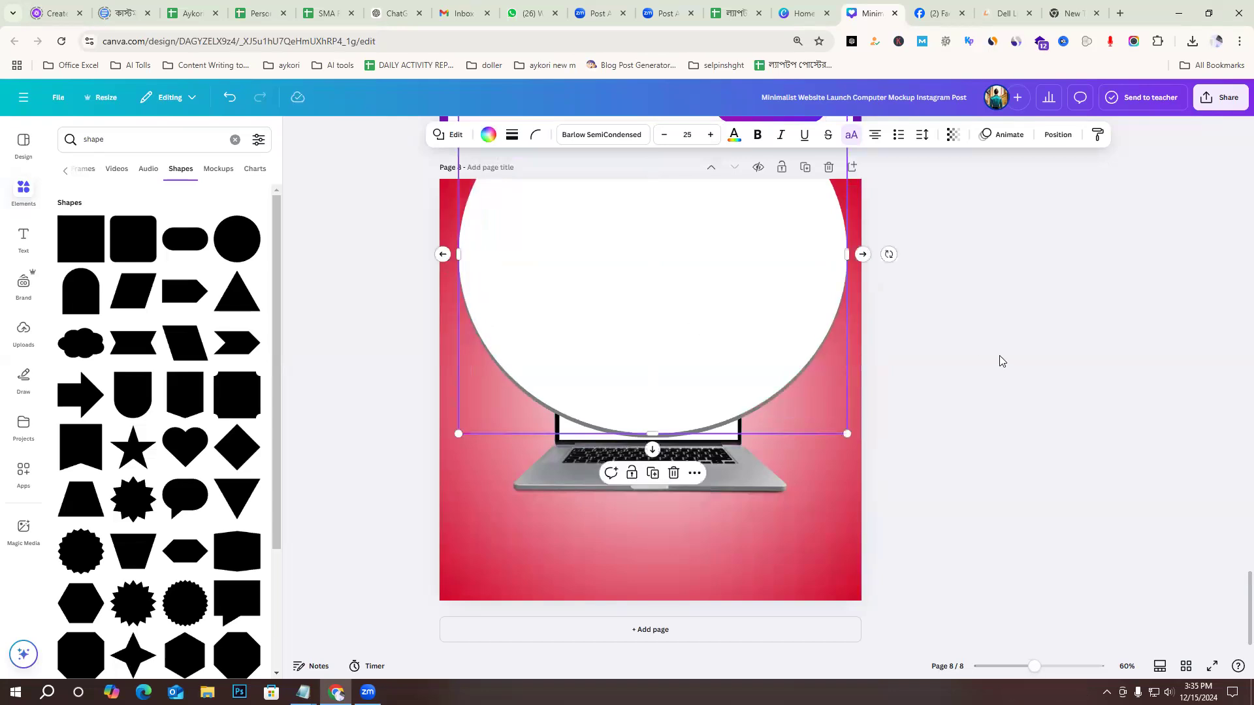
left_click_drag(460, 254, 464, 257)
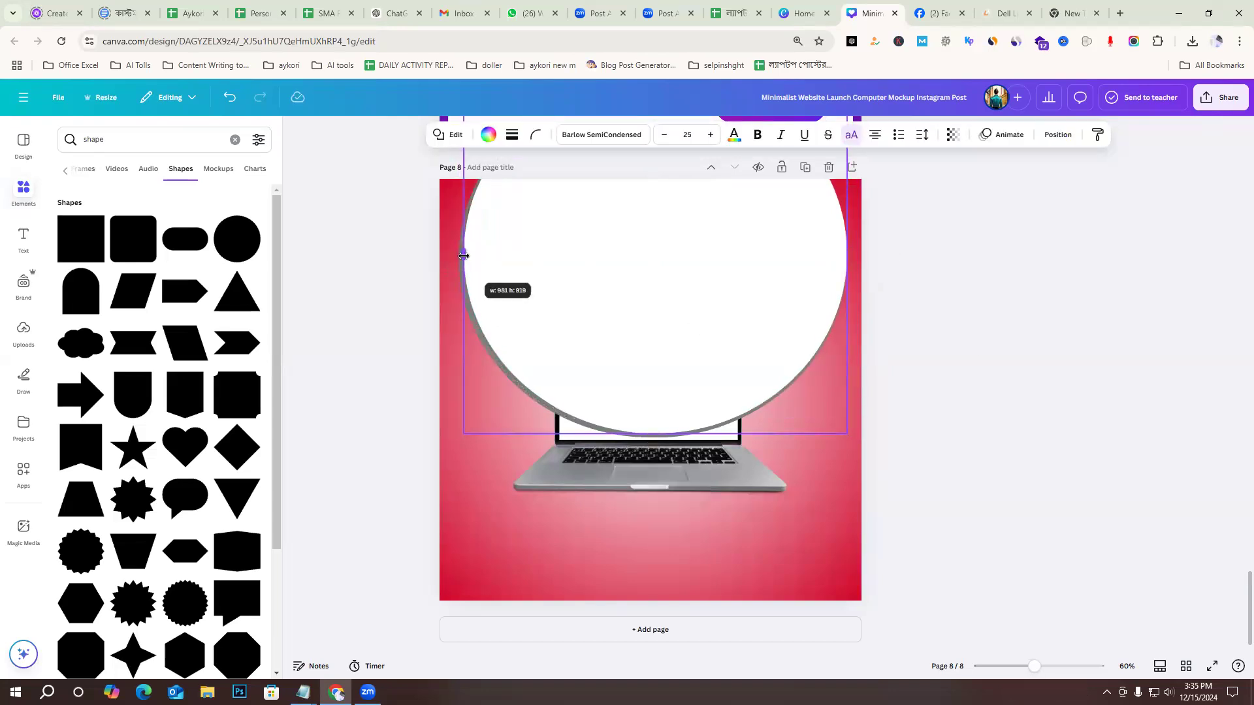
left_click_drag(843, 250, 843, 256)
left_click(988, 355)
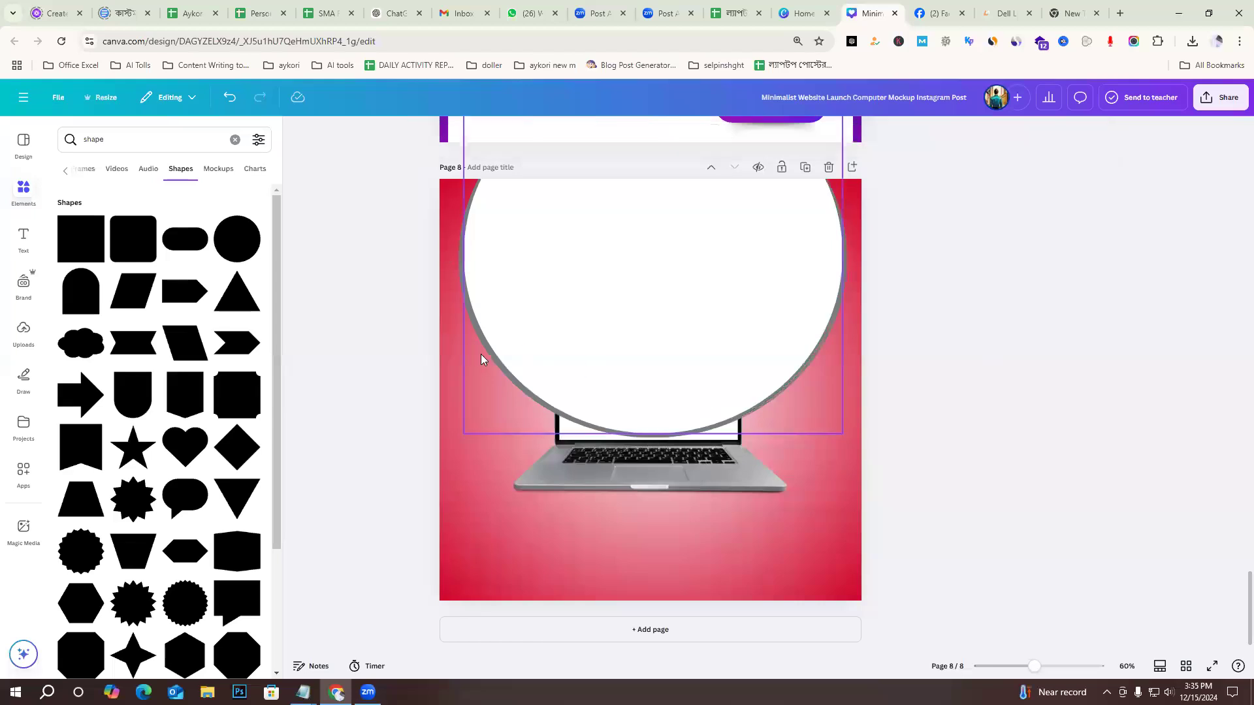
Recolour the large grey circle behind the white circle on page 8 to black.
left_click(461, 279)
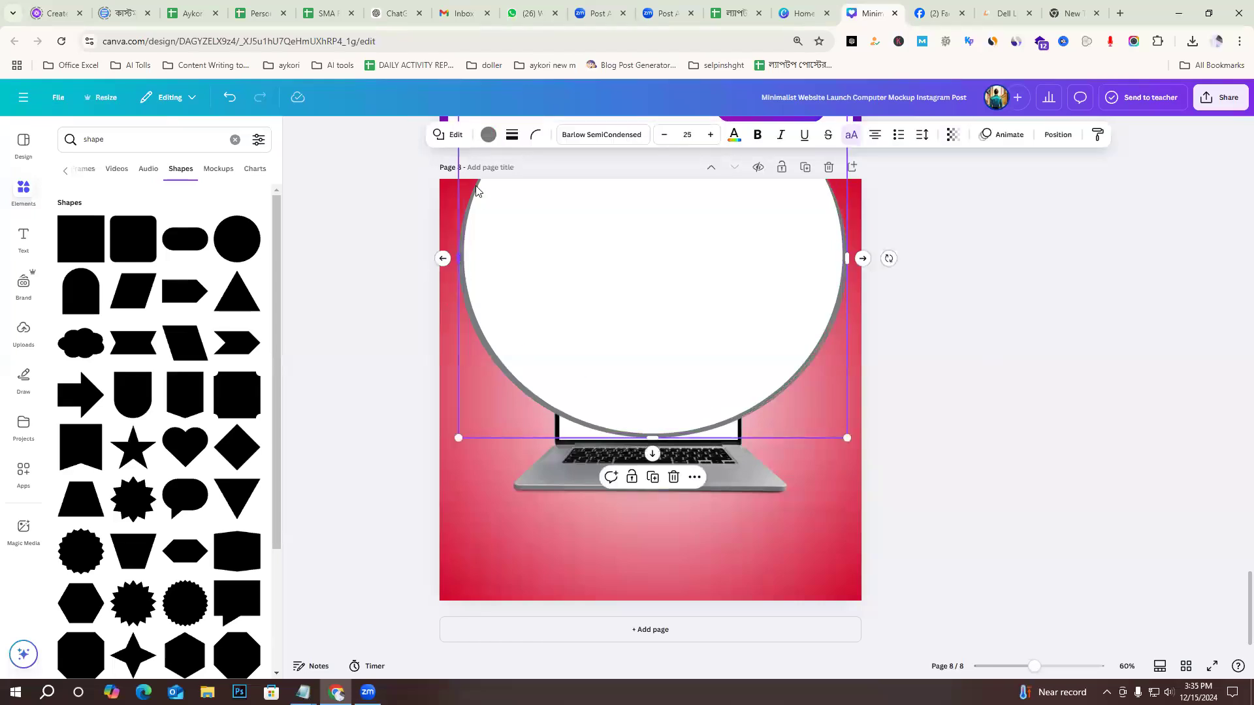
left_click(488, 134)
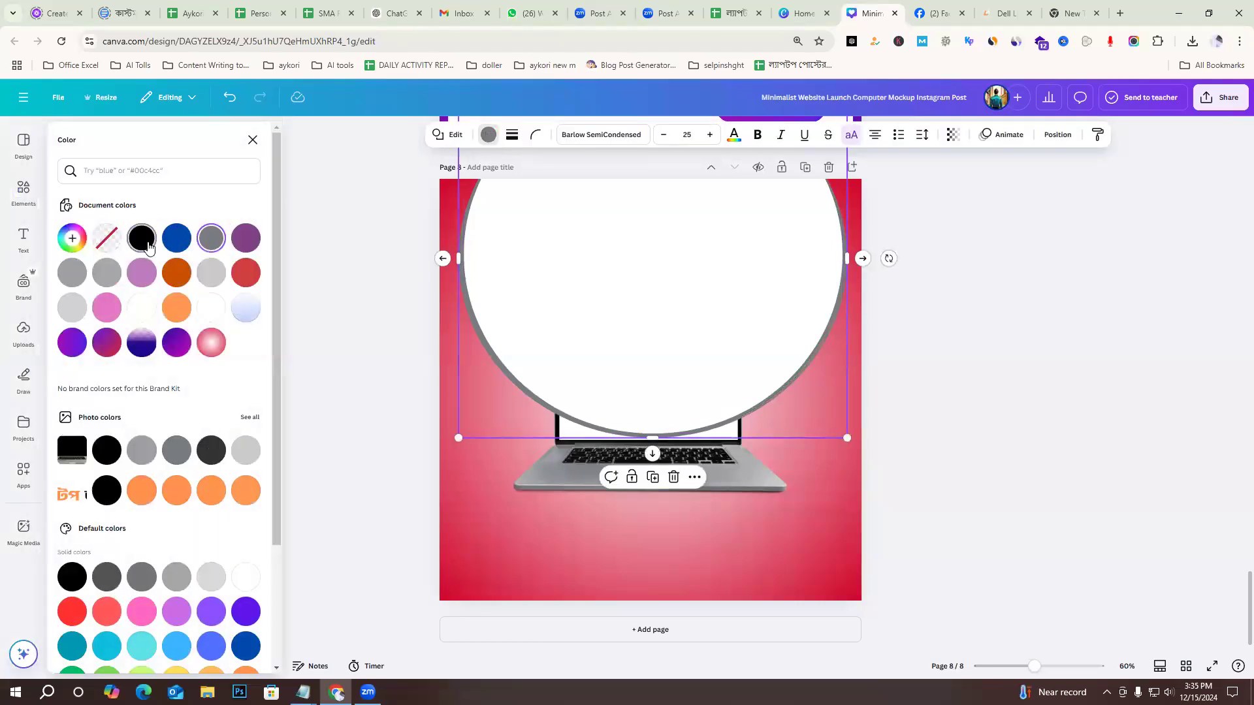
left_click(142, 237)
left_click(990, 417)
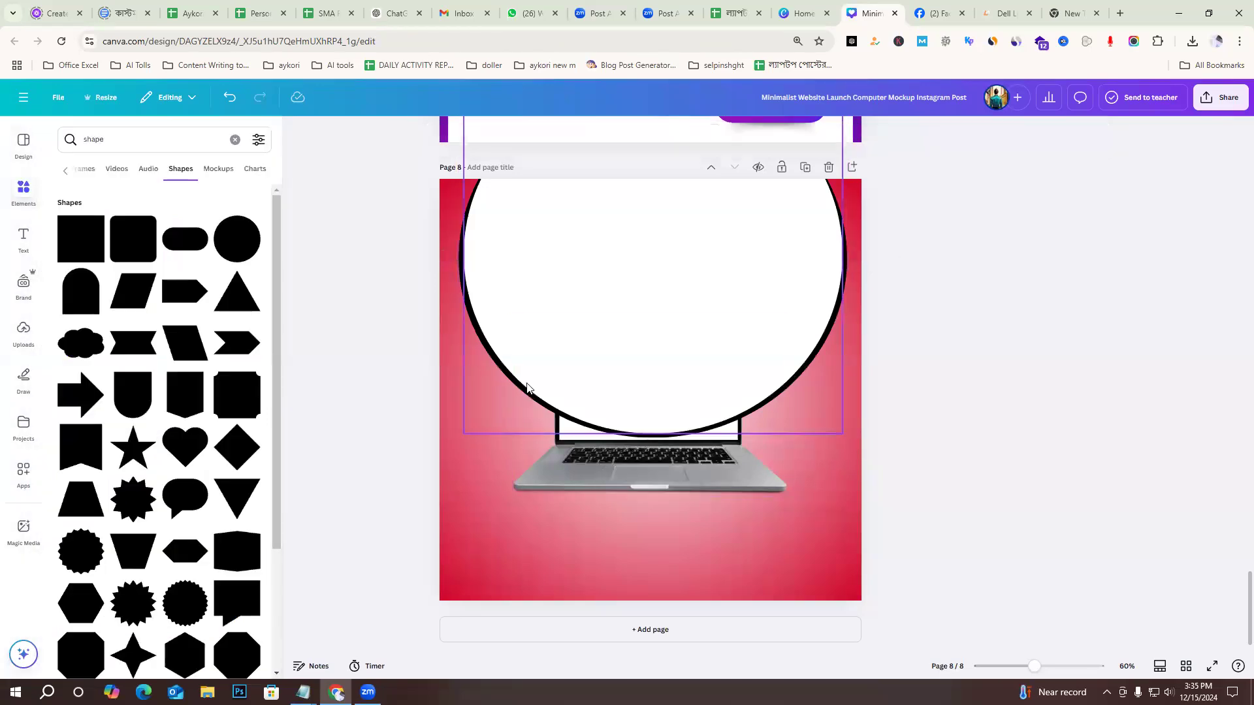
left_click_drag(460, 319, 516, 272)
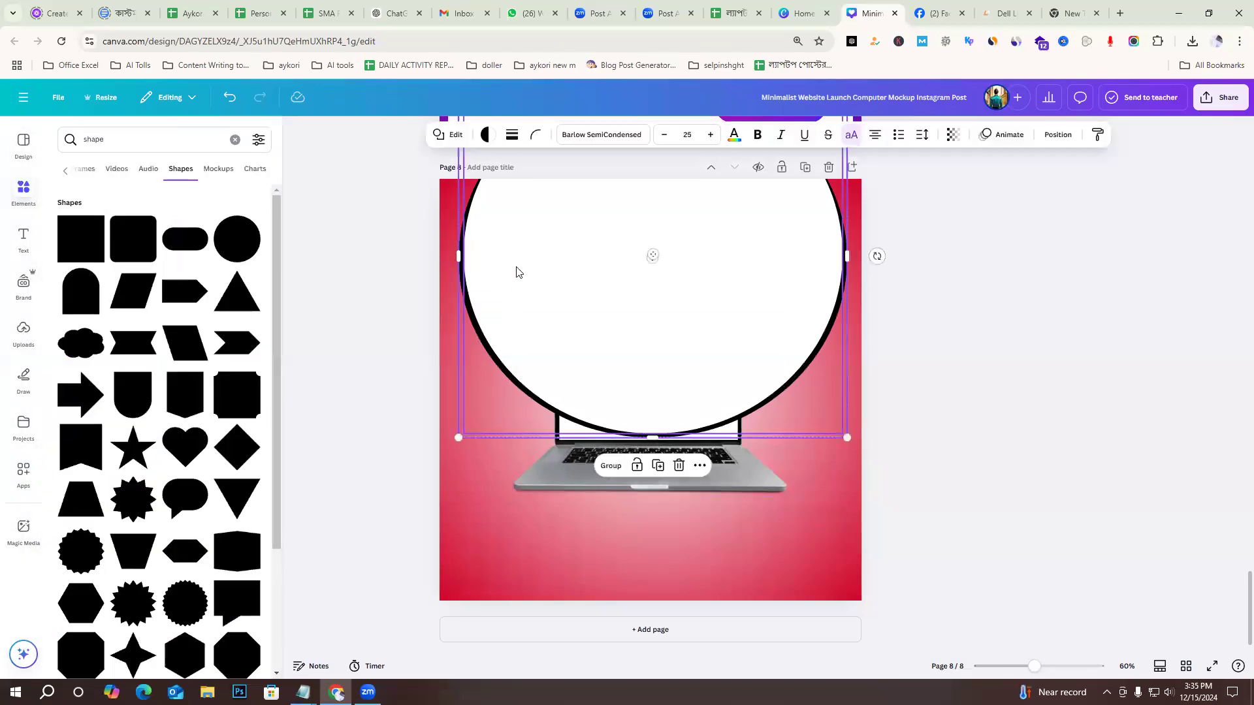
right_click(516, 272)
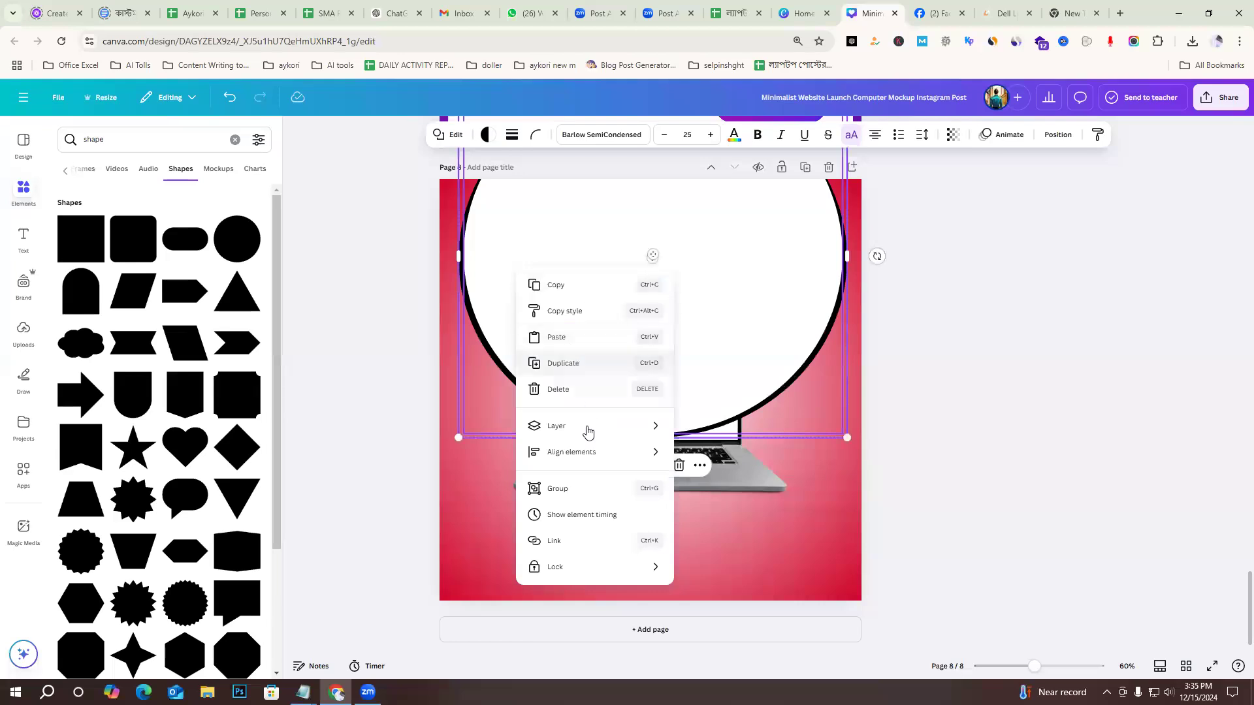
left_click(1101, 385)
left_click(391, 290)
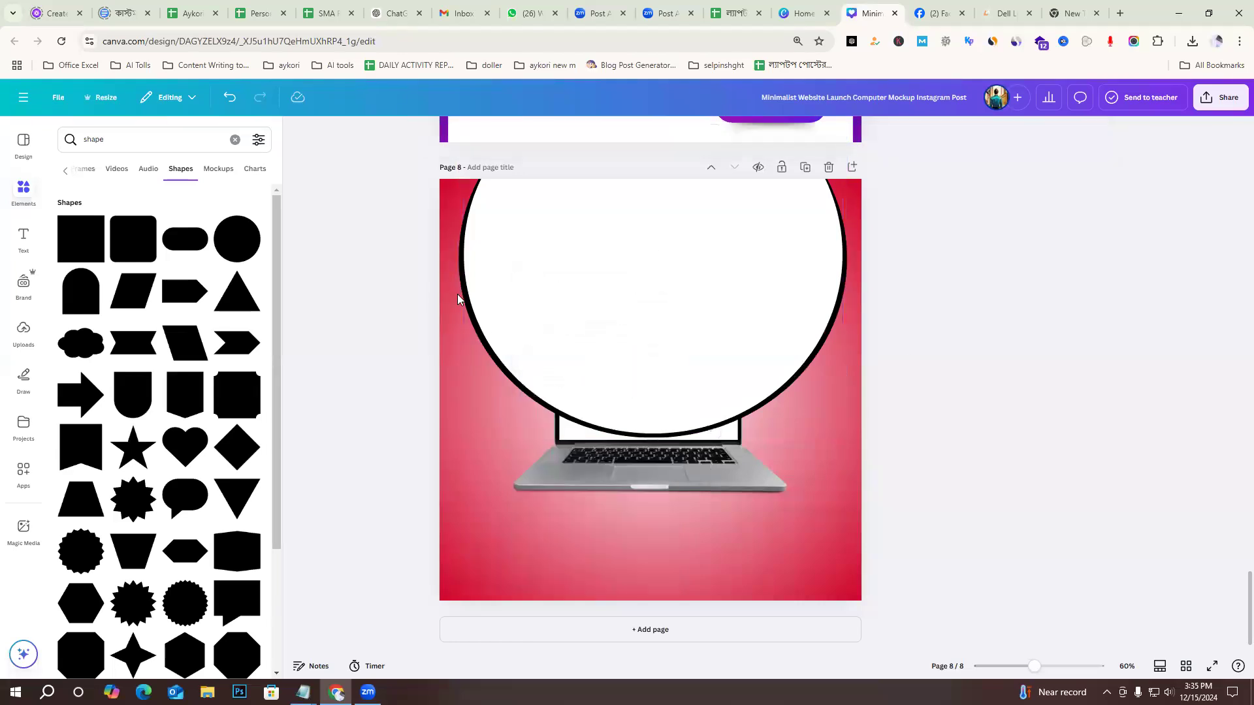
Select the black circle and the white circle on page 8 together.
left_click_drag(461, 299, 541, 275)
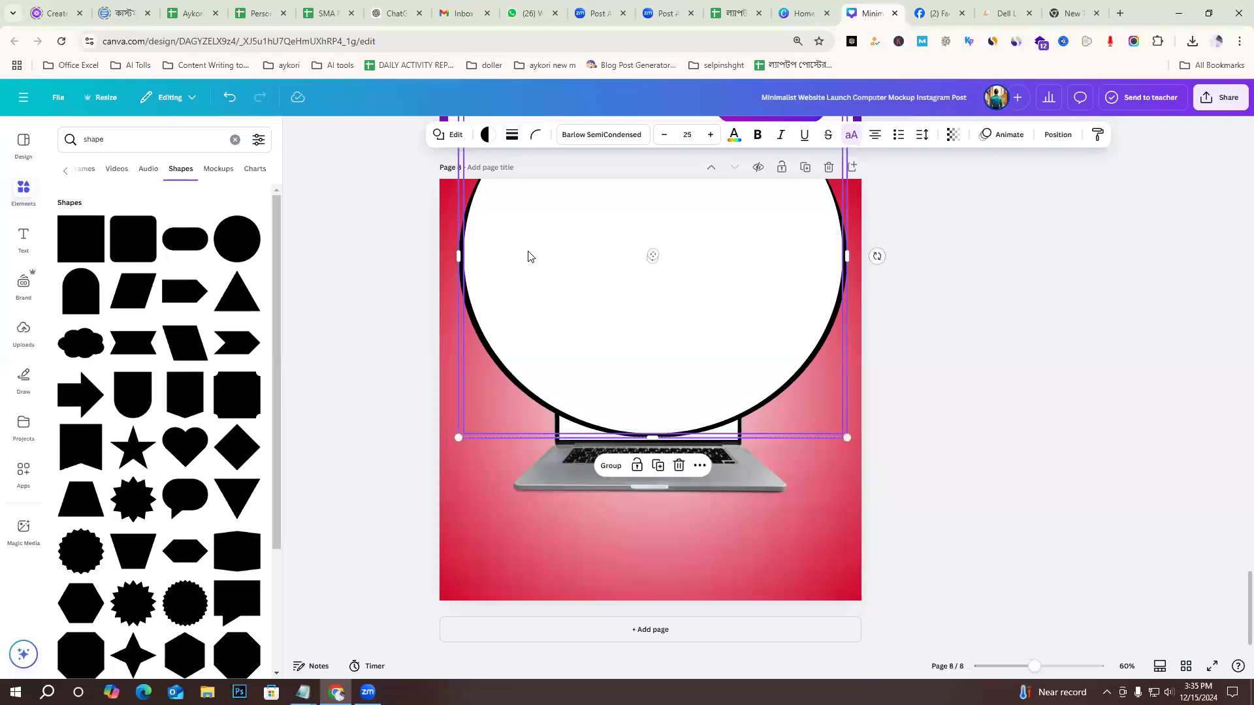
Group the black and white circles on page 8 and move the group slightly upward.
left_click(611, 465)
left_click(1038, 325)
left_click(697, 300)
mouse_move(697, 299)
left_mouse_down()
mouse_move(717, 280)
mouse_move(675, 304)
mouse_move(685, 283)
left_mouse_up()
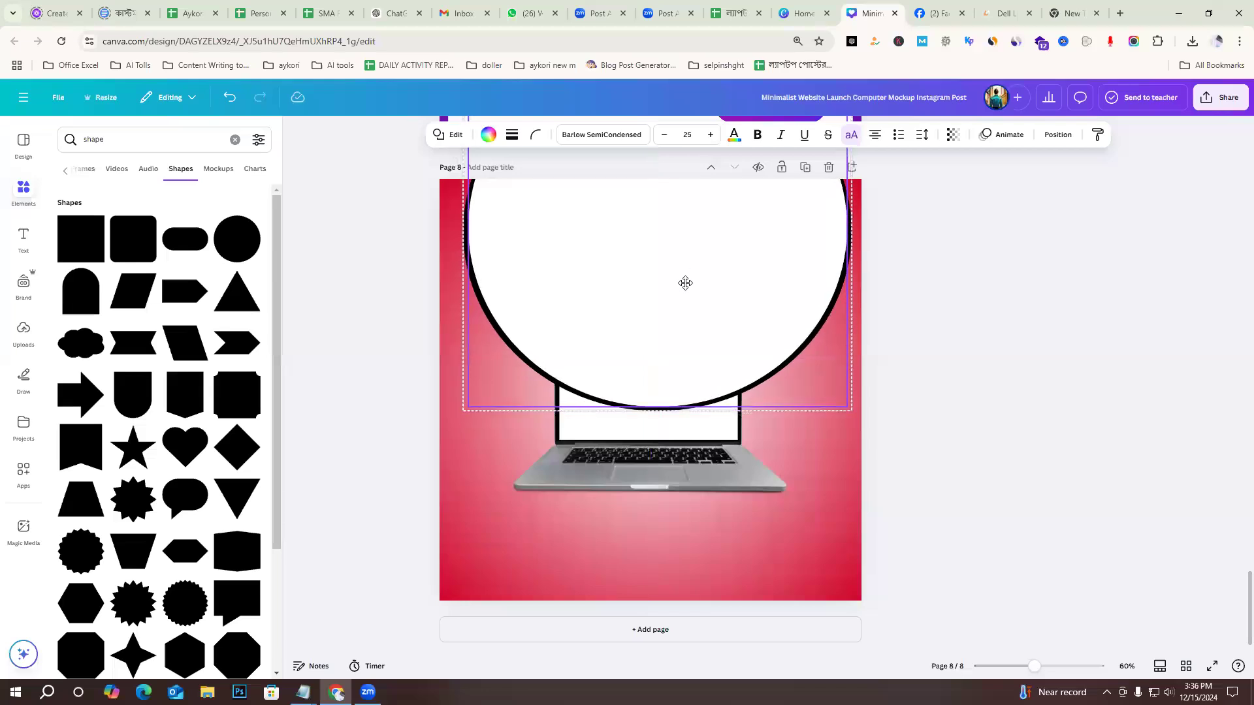
Place the circle group behind the laptop in page 8's layer order, above the gradient background.
right_click(658, 297)
left_click(1020, 289)
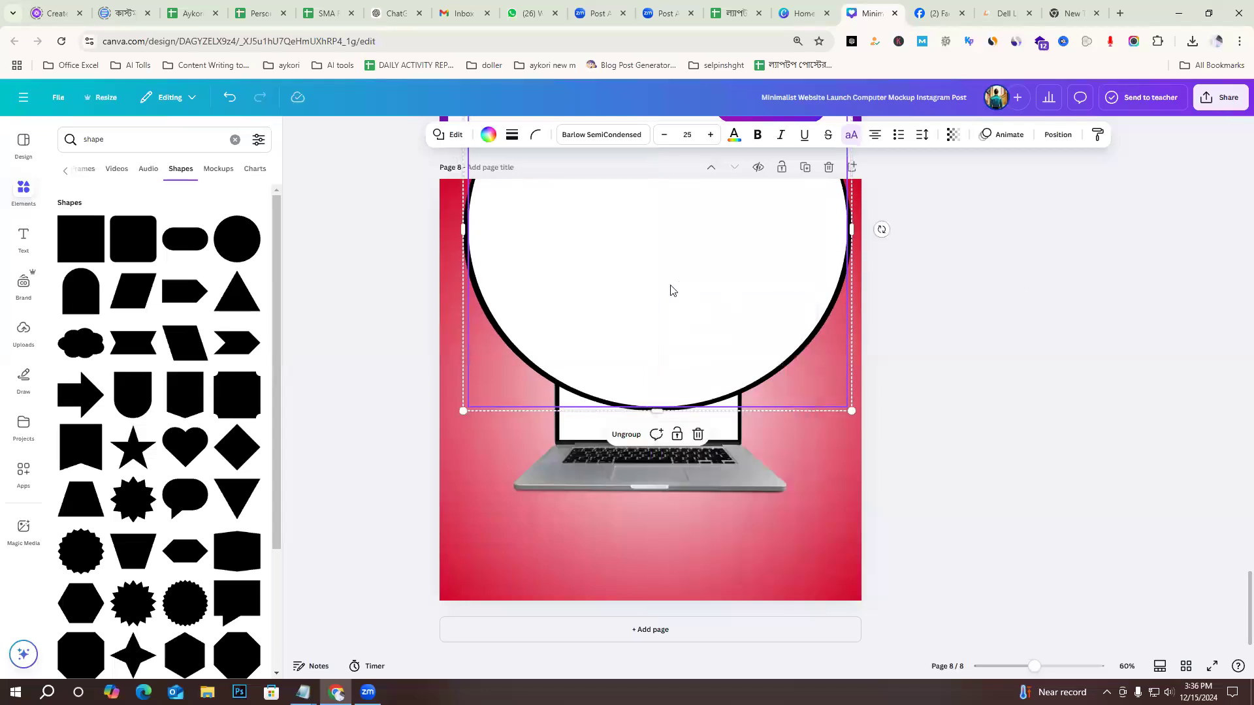
left_click(1056, 135)
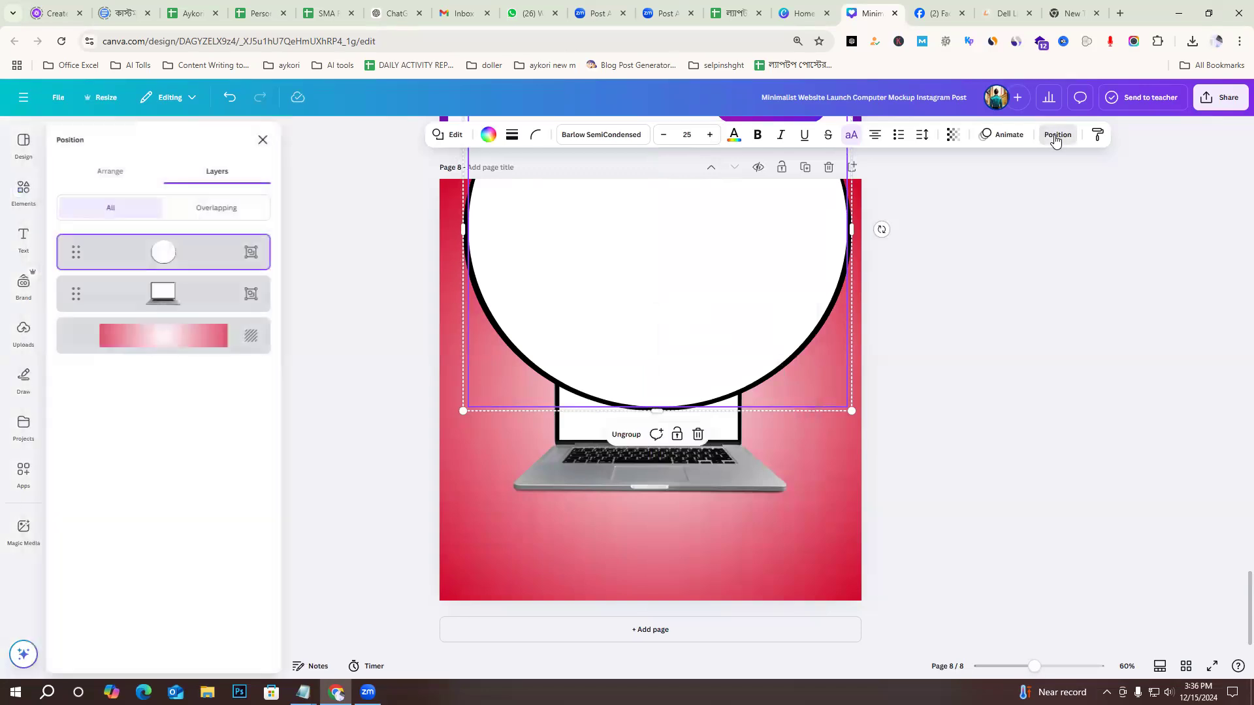
left_click_drag(190, 271, 189, 305)
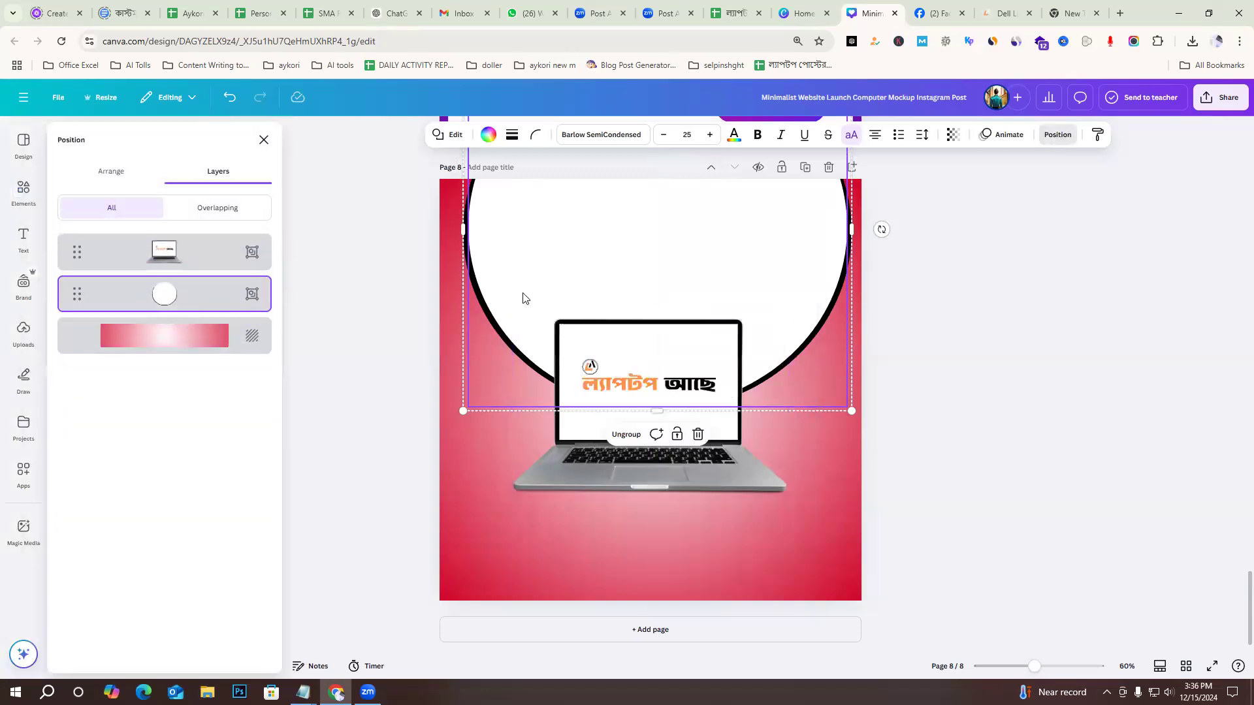
left_click(934, 372)
Copy the LENOVO THINKPAD T470S title, the RAM and processor line and its rounded frame from page 6 onto page 8.
scroll(1035, 444, "up", 8)
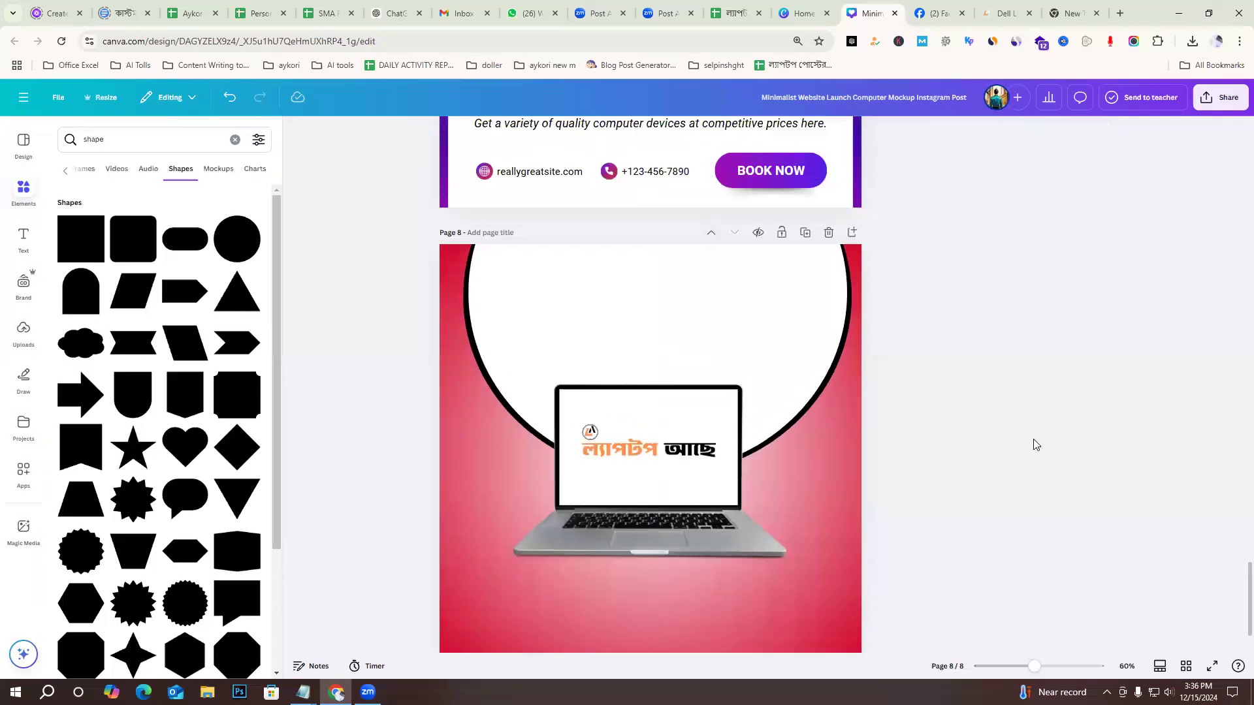
scroll(653, 359, "down", 1)
scroll(606, 316, "up", 6)
left_click_drag(729, 270, 788, 349)
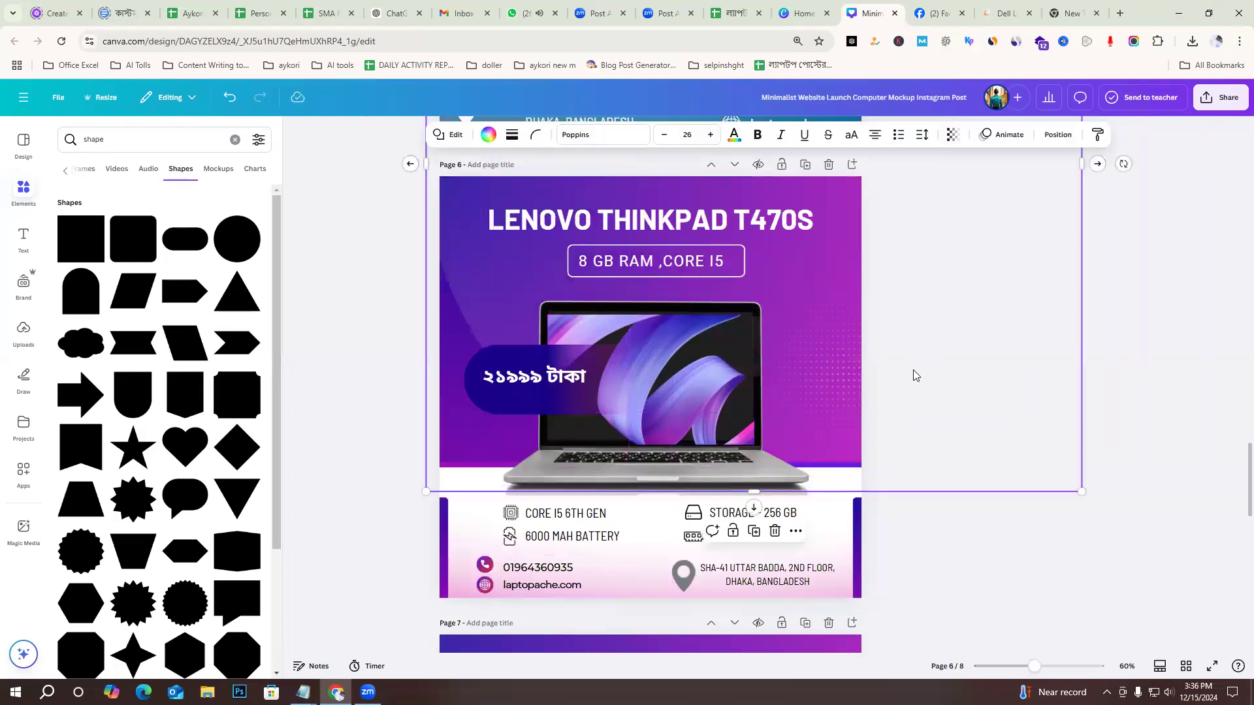
left_click(913, 370)
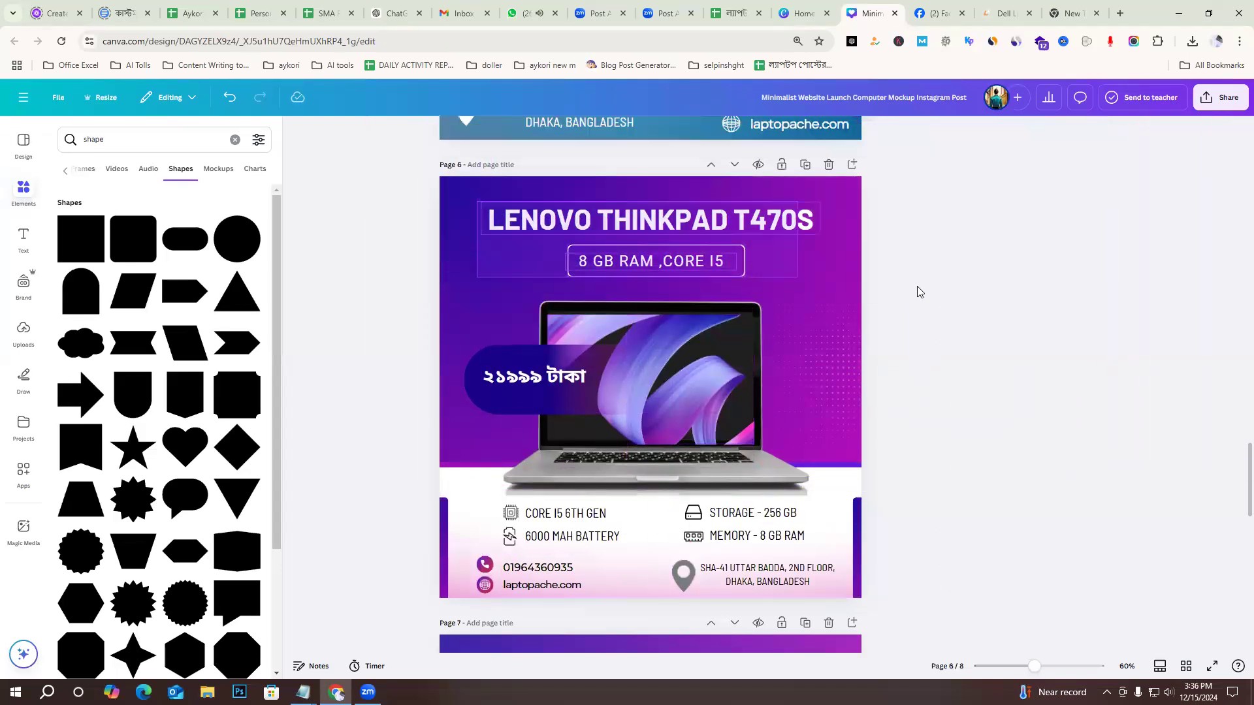
left_click_drag(917, 286, 921, 287)
scroll(1035, 418, "down", 13)
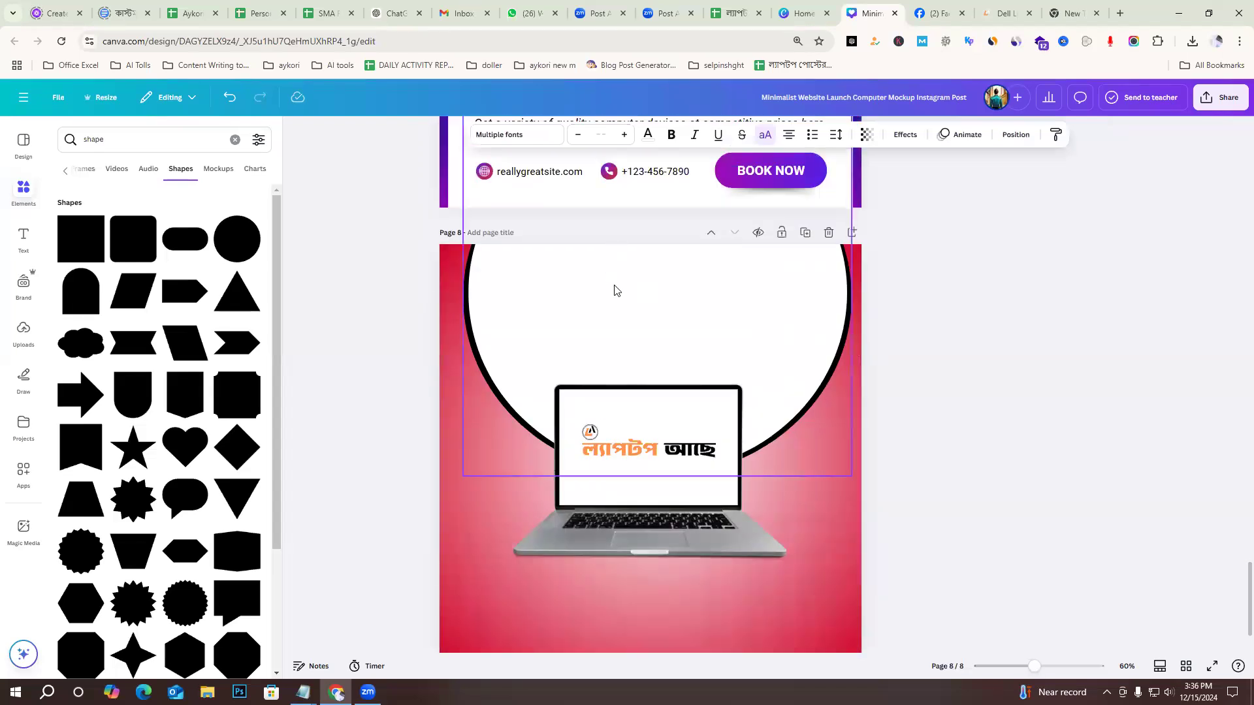
key("ctrl+v")
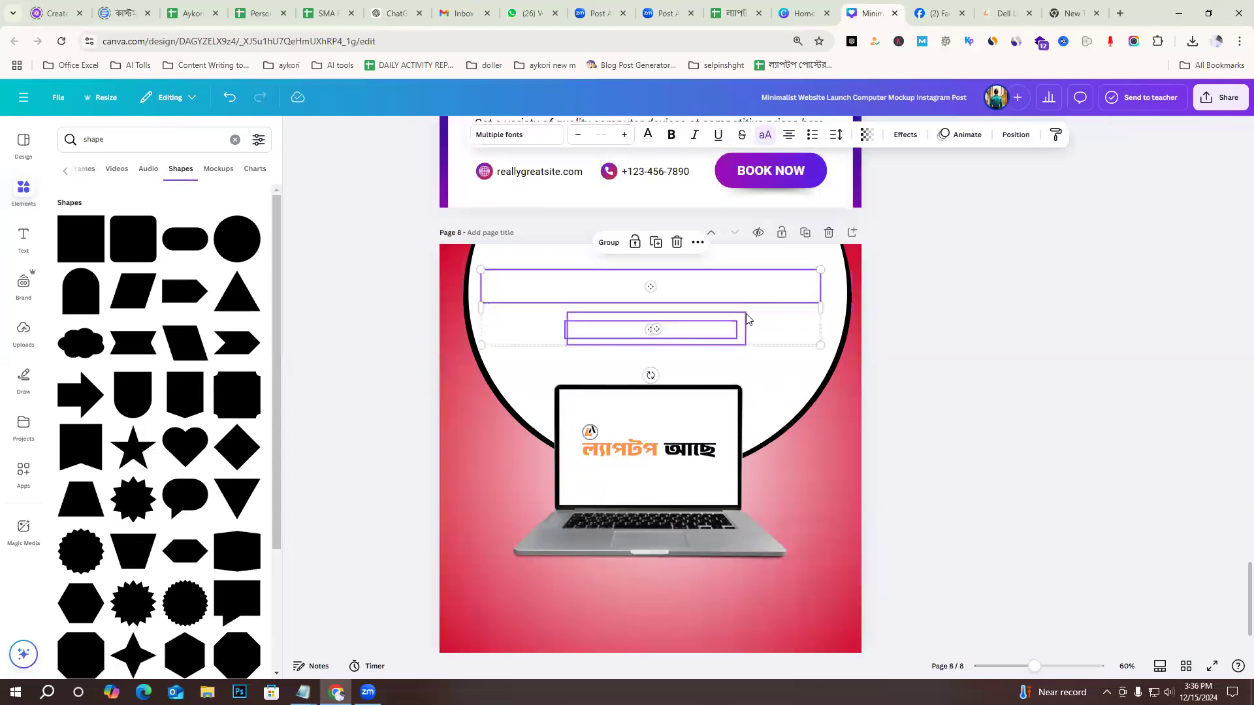
left_click(1044, 347)
Recolour the LENOVO THINKPAD T470S title on page 8 to the light orange document colour.
left_click(672, 287)
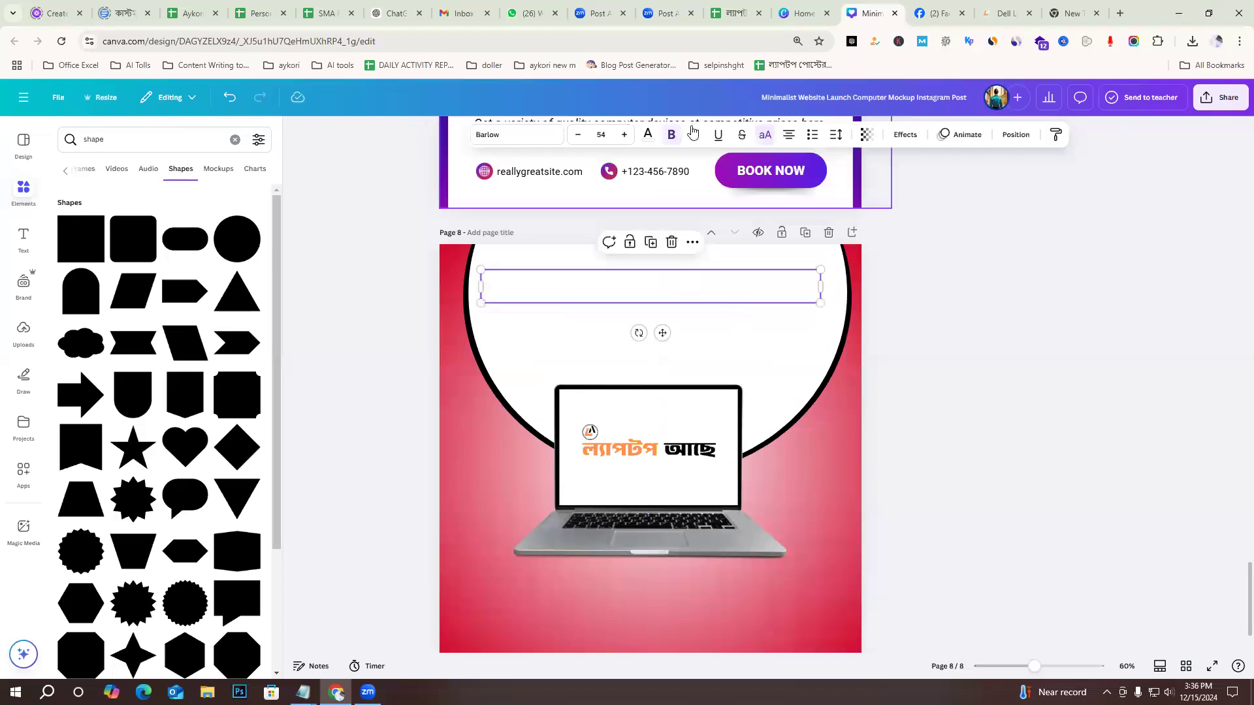
left_click(649, 137)
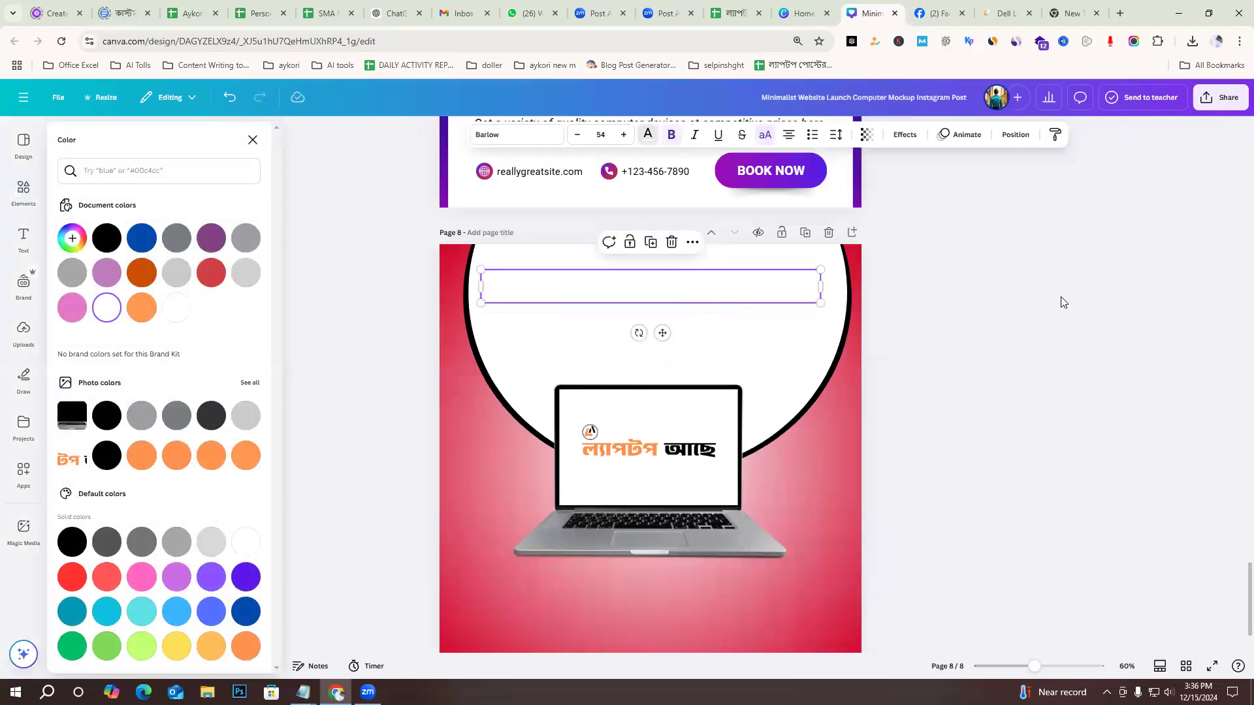
left_click(107, 242)
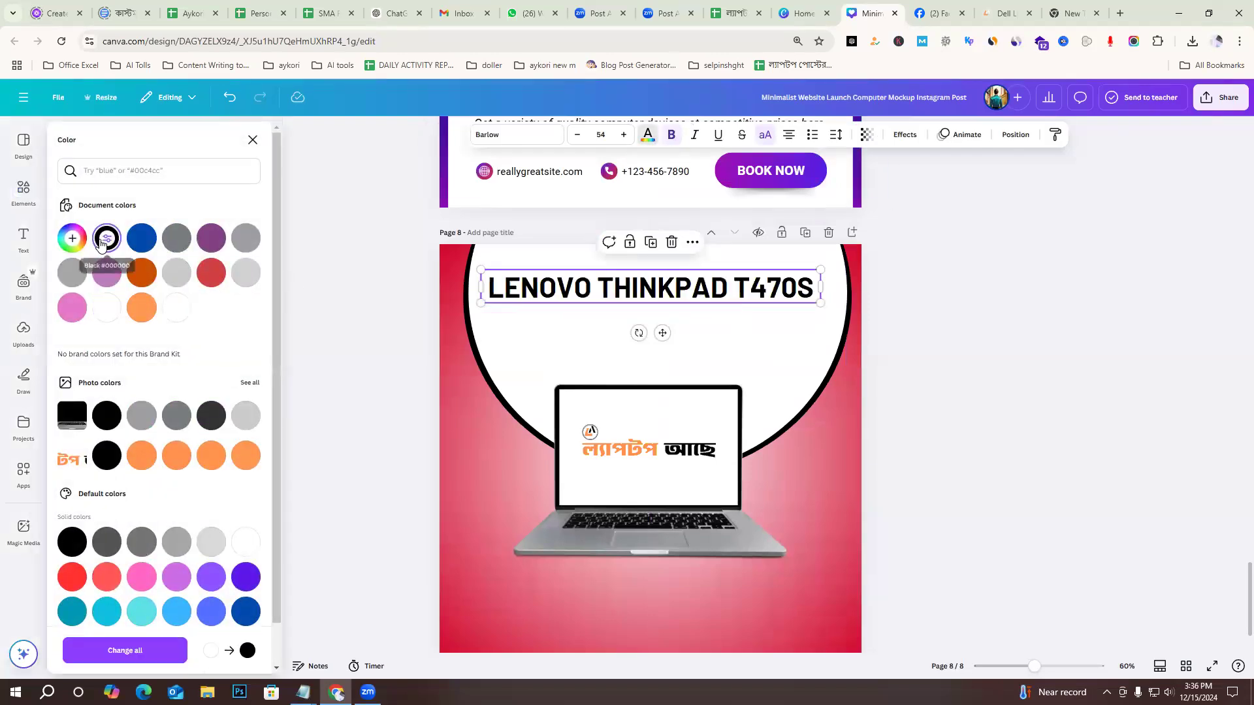
left_click(143, 313)
left_click(1015, 353)
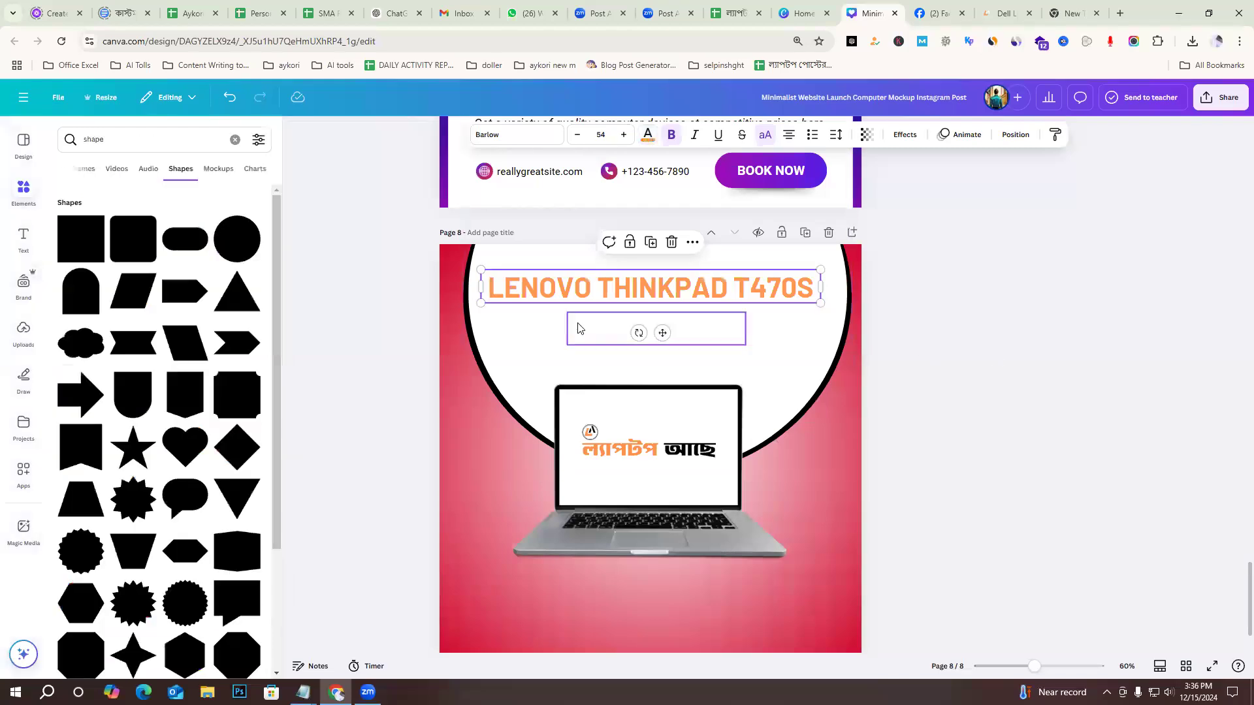
left_click(1194, 348)
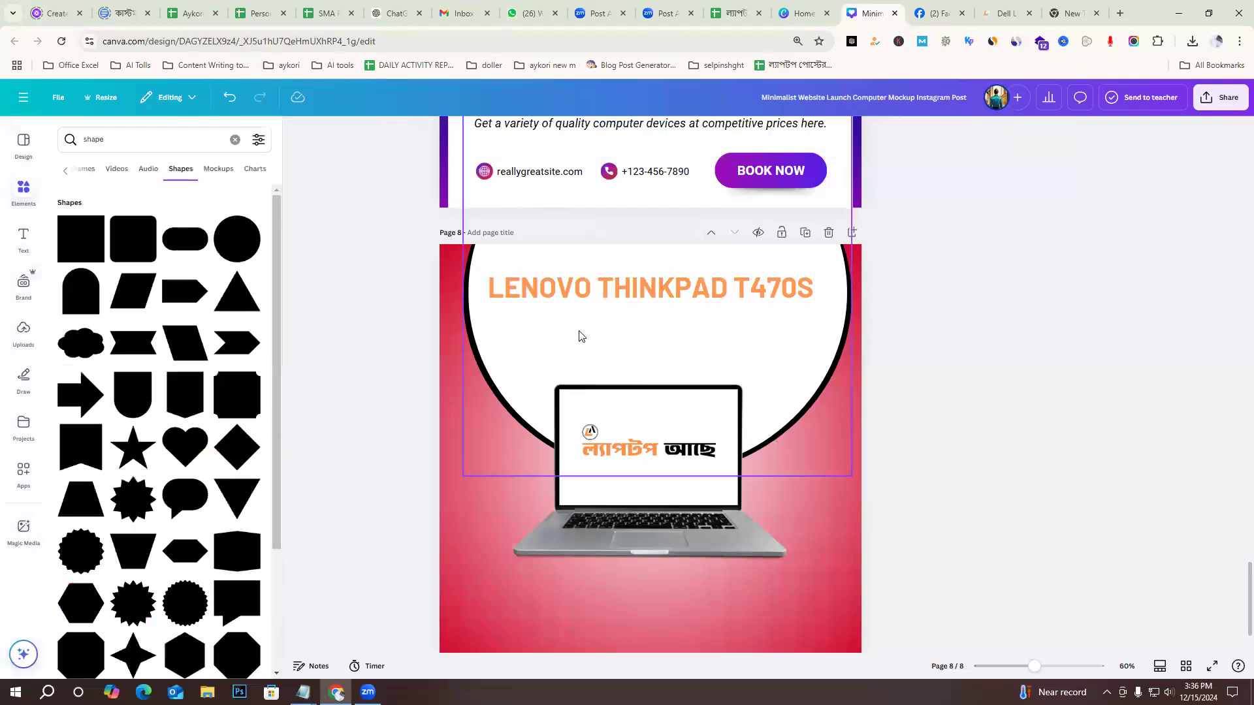
Recolour the rounded frame below the page 8 title to the dark orange document colour.
left_click(602, 334)
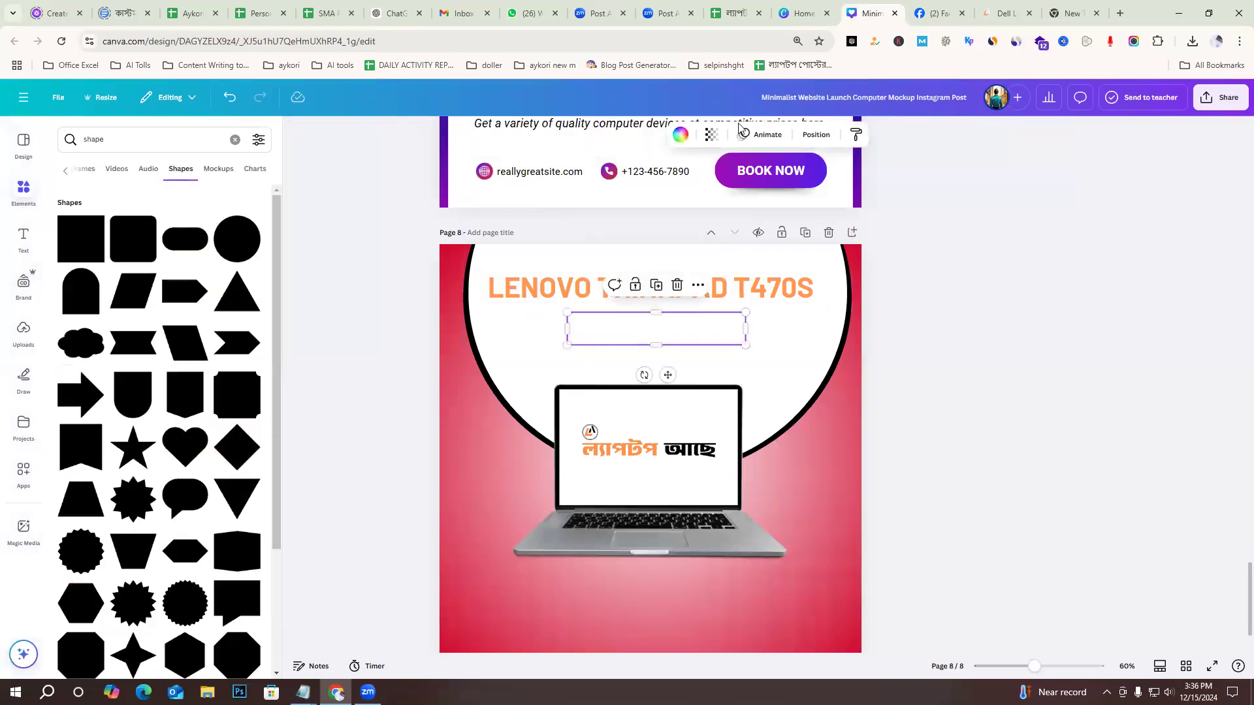
left_click(679, 136)
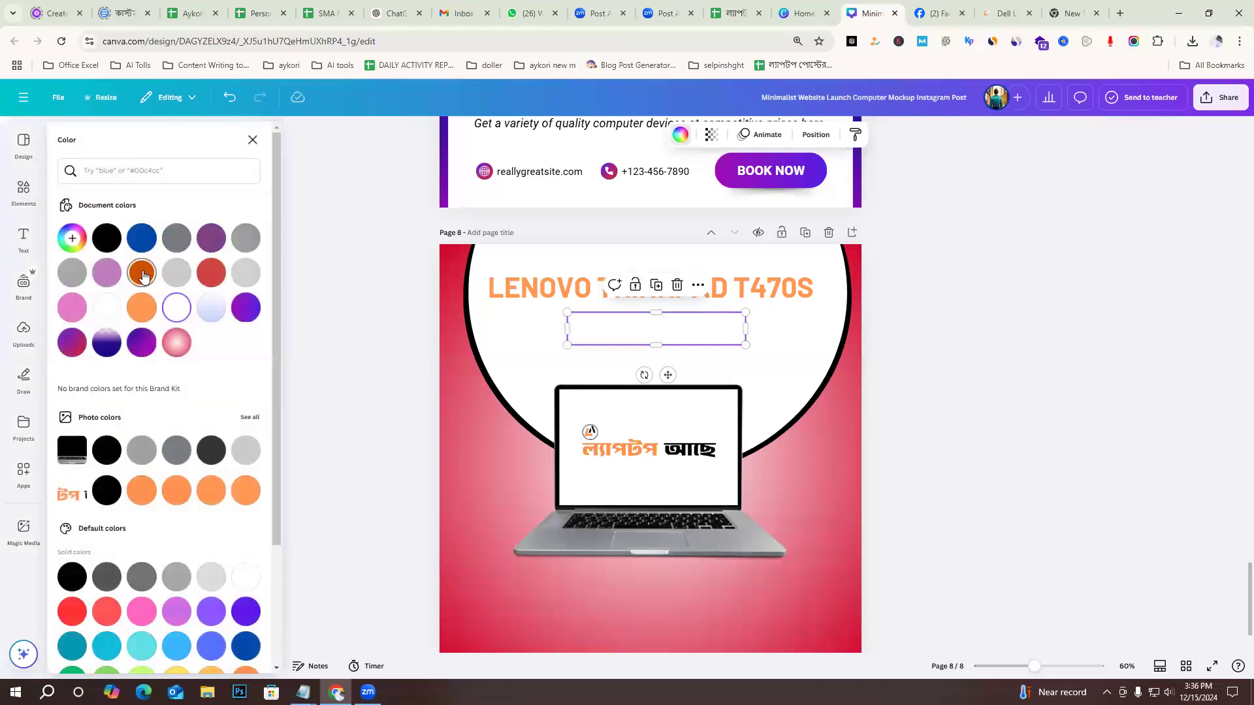
left_click(142, 274)
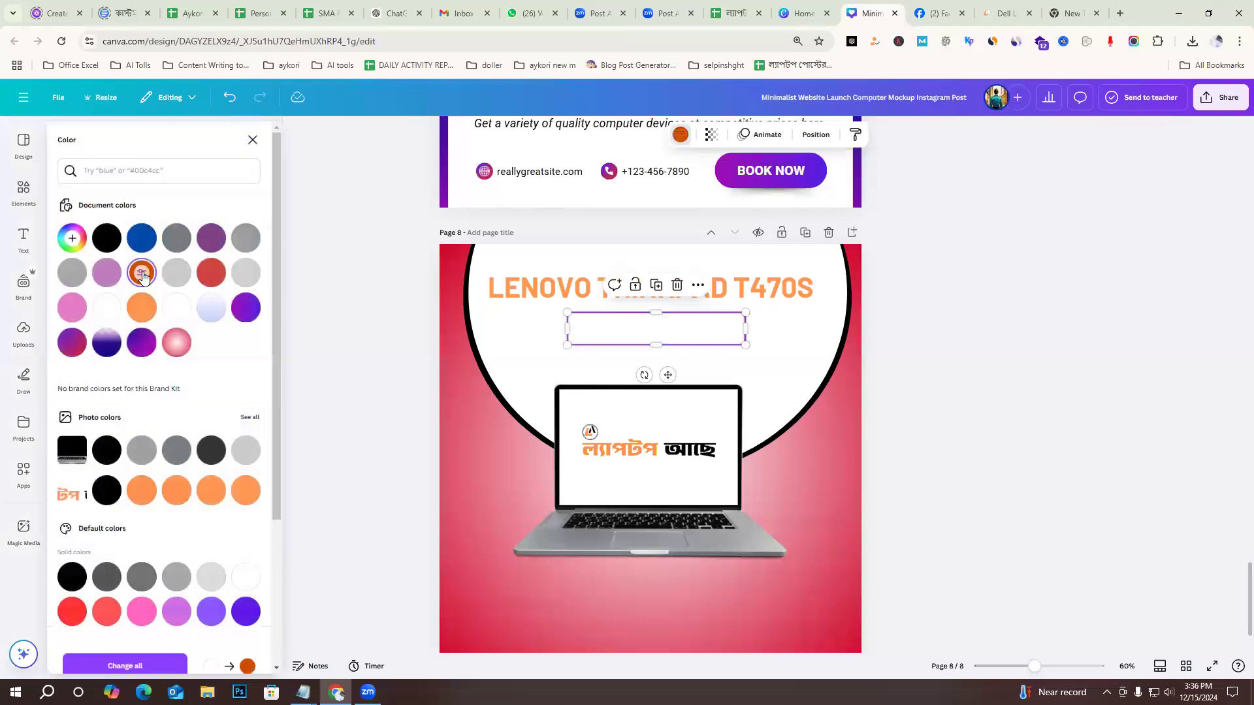
left_click(845, 435)
Recolour the "8 GB RAM ,CORE I5" text light orange, moving its frame aside and back around the text.
left_click_drag(659, 328, 690, 355)
left_click(597, 325)
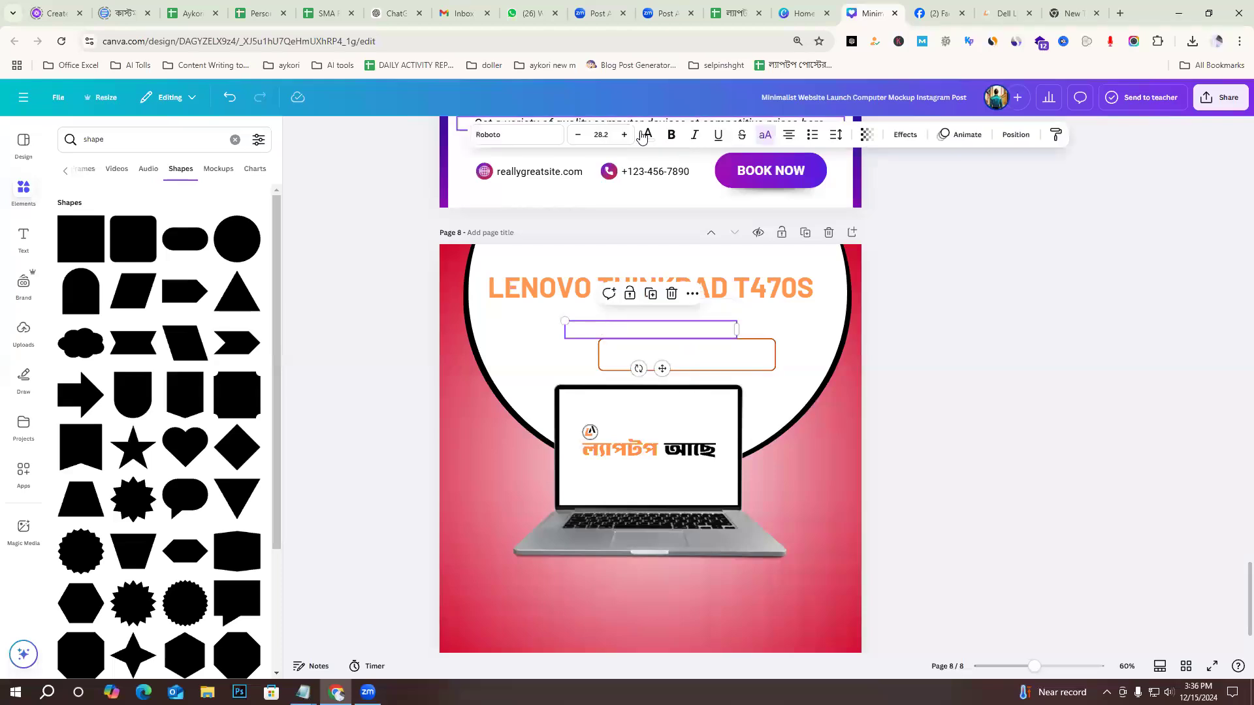
left_click(648, 136)
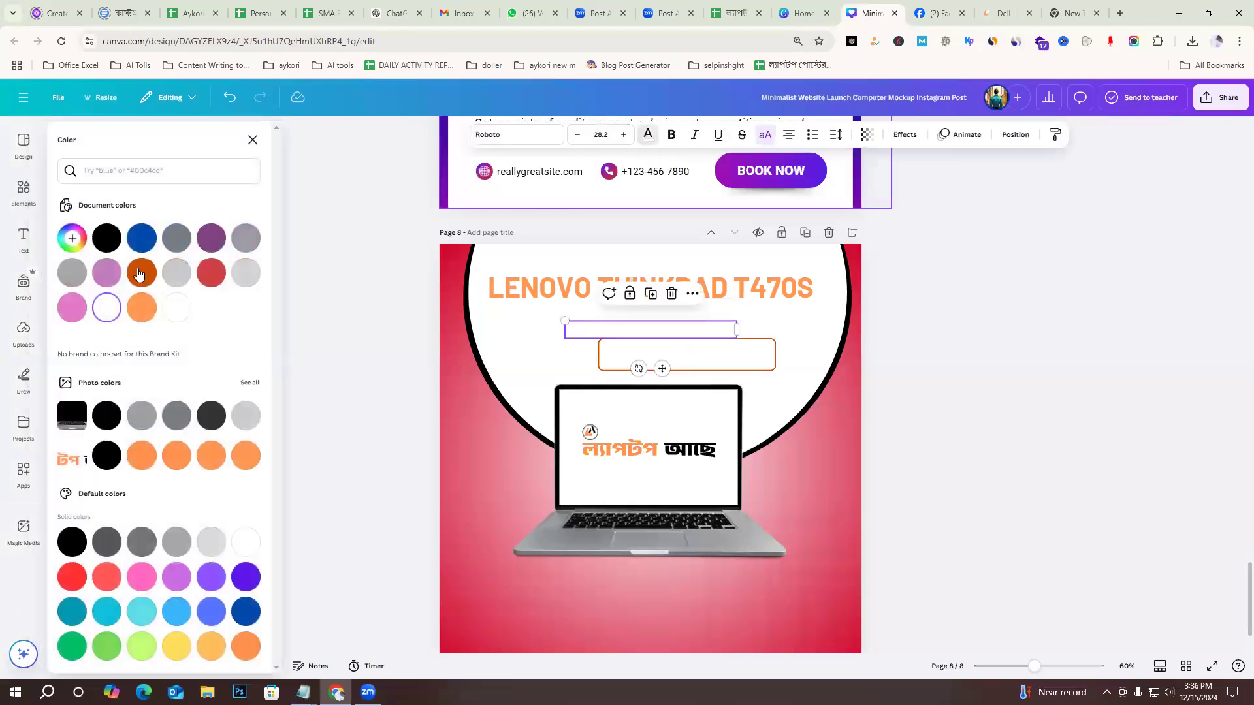
left_click(141, 307)
key("Escape")
left_click_drag(774, 351, 732, 318)
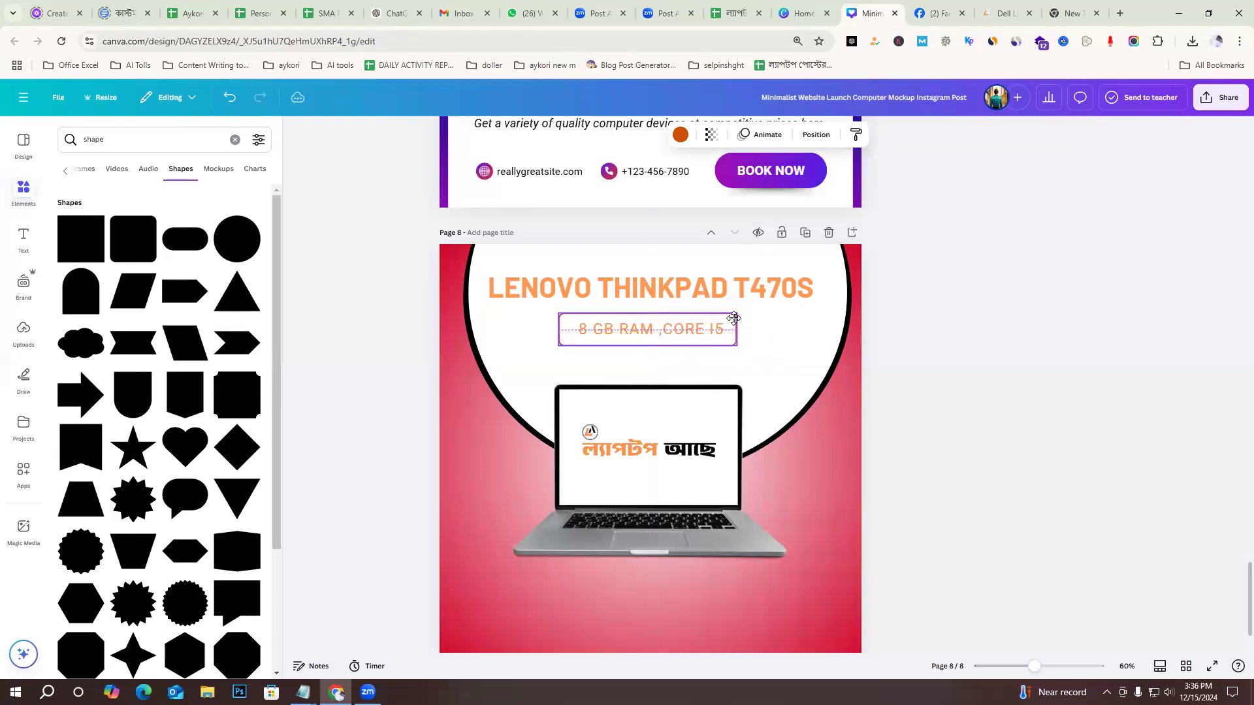
left_click(995, 339)
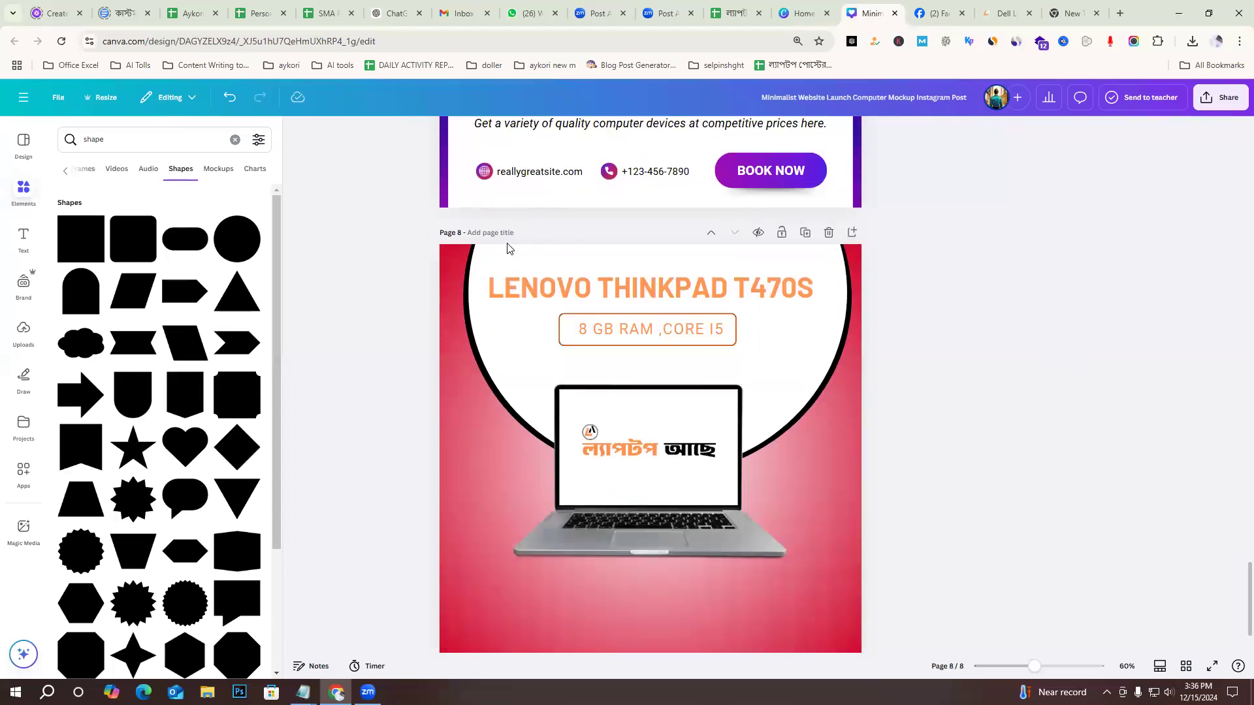
Move the circle group on page 8 down behind the laptop and narrow it slightly from its left side.
left_click(471, 269)
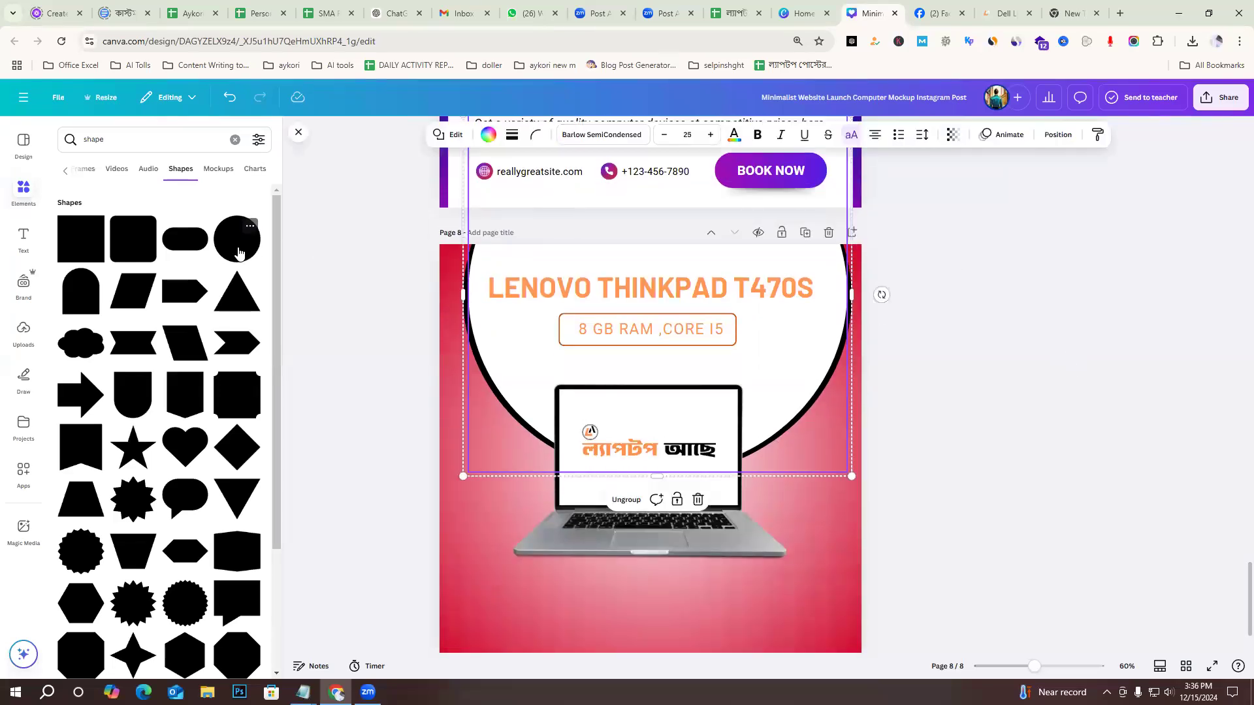
left_click(968, 395)
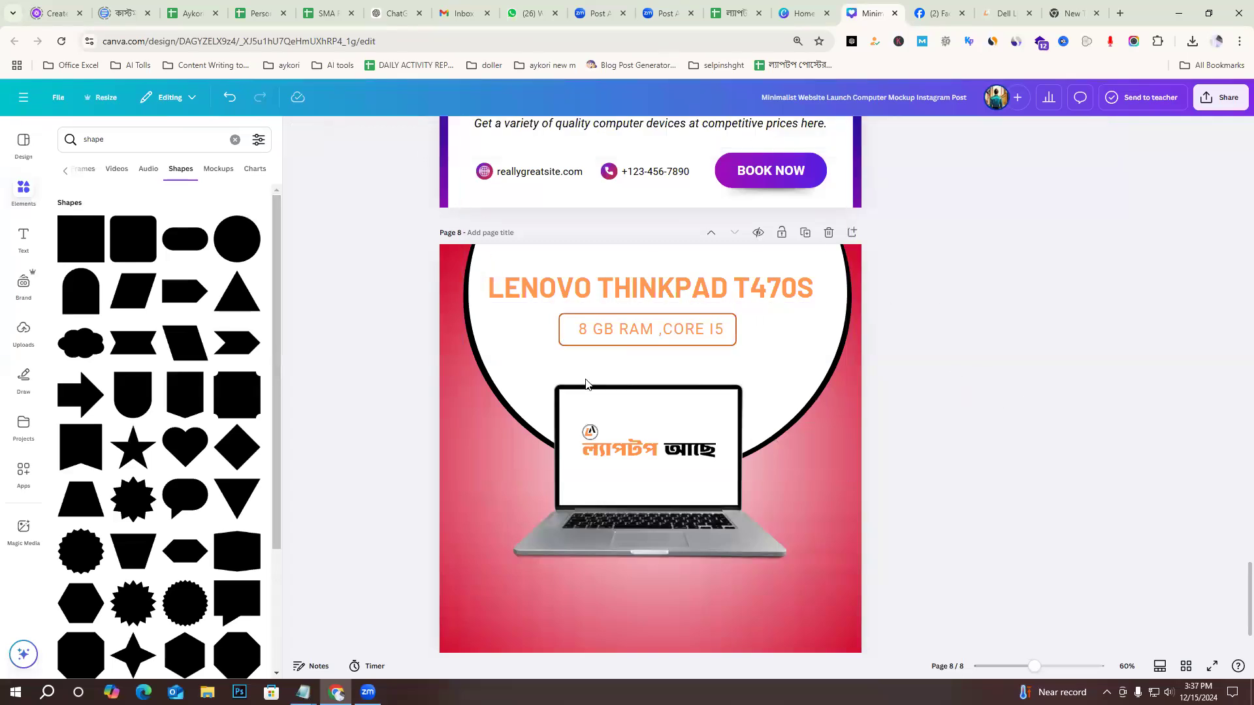
left_click(812, 401)
left_click_drag(809, 430, 809, 423)
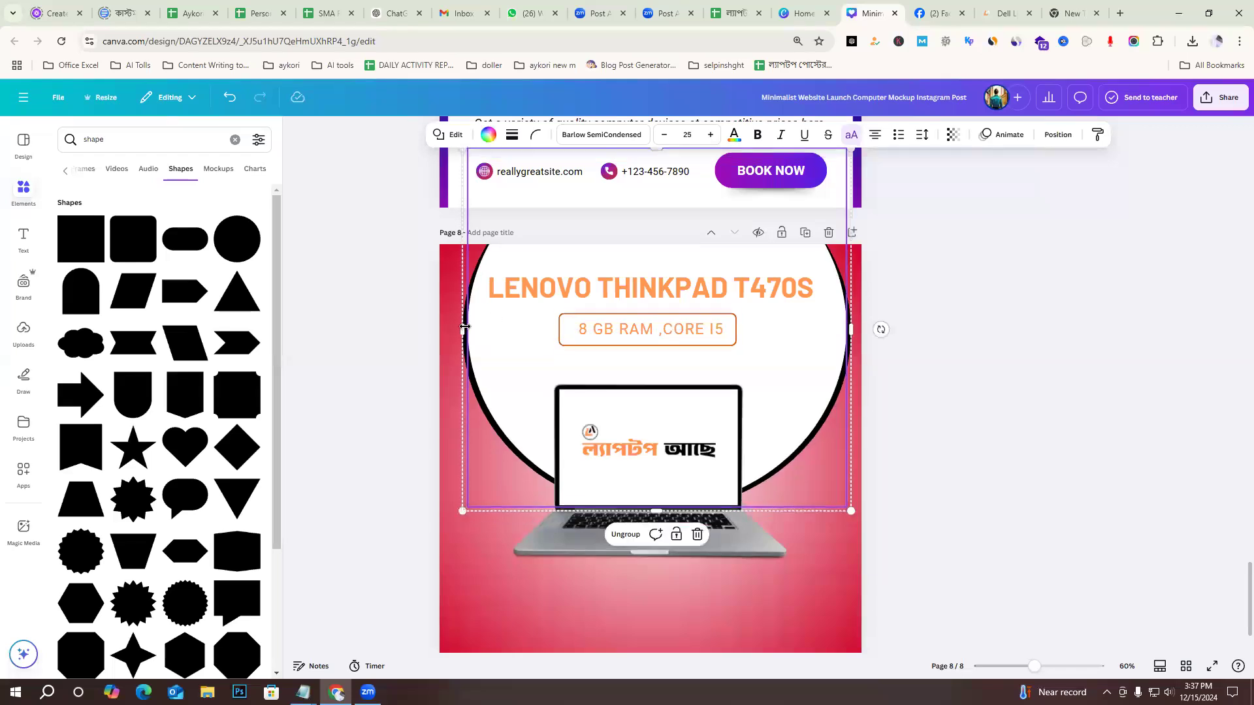
left_click_drag(461, 318, 470, 291)
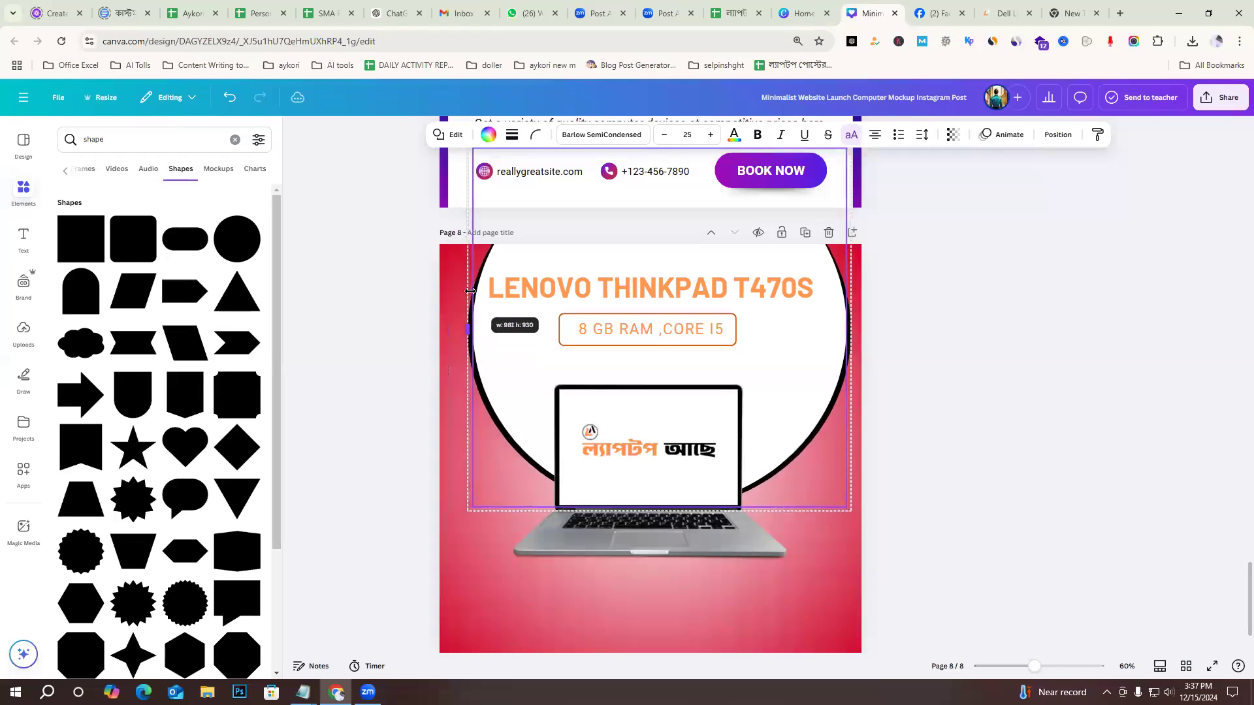
left_click_drag(847, 322, 847, 322)
left_click(1050, 369)
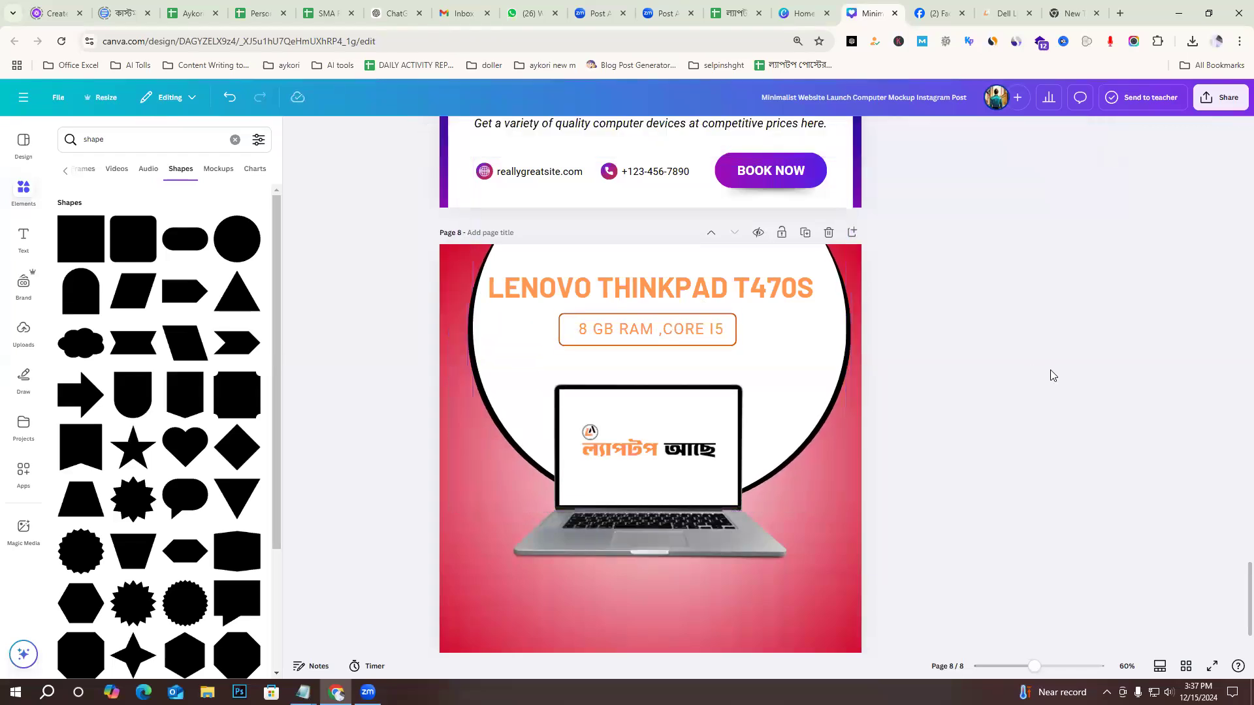
Bring the circle group in front of the laptop in the layer order, and return it behind the laptop.
left_click(815, 397)
right_click(815, 396)
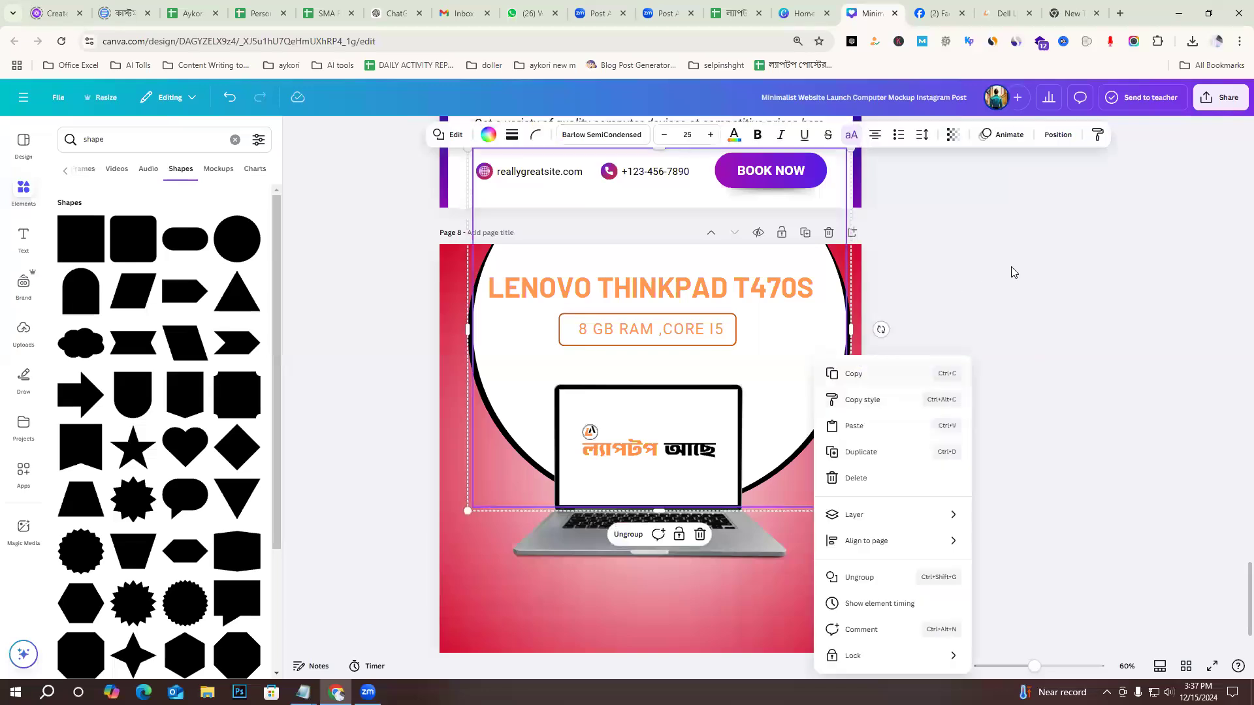
key("Escape")
left_click(1186, 276)
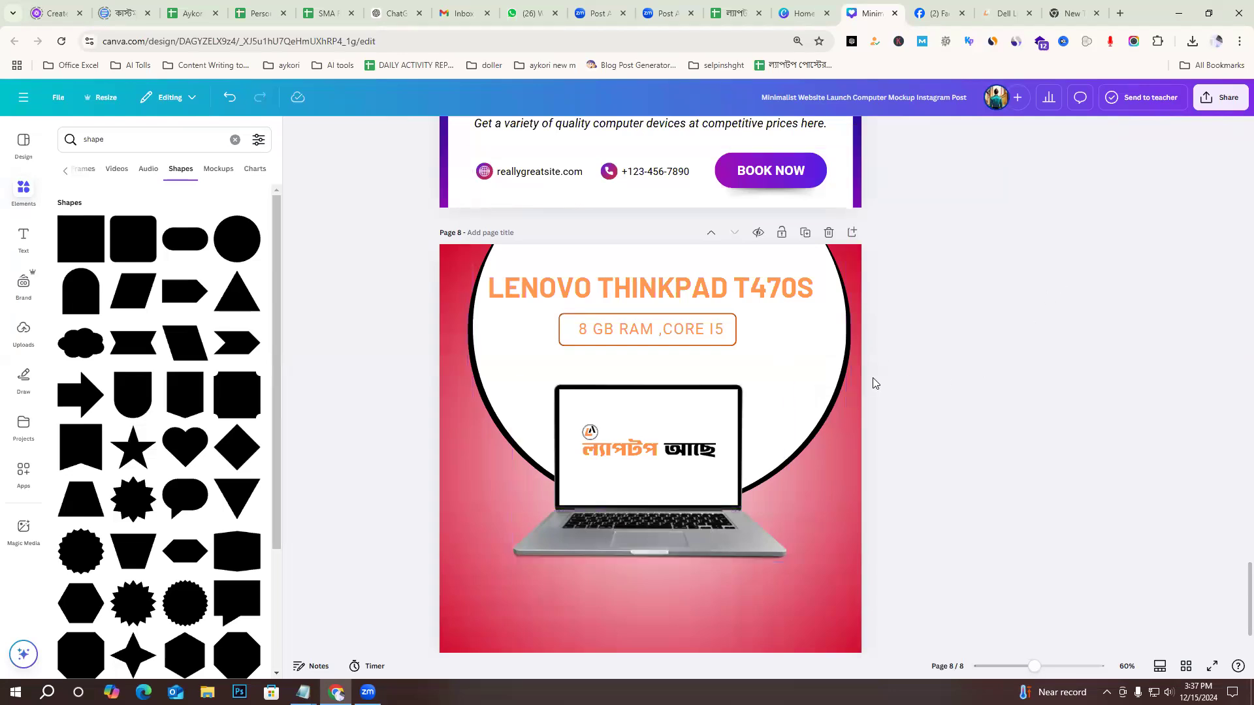
left_click(806, 391)
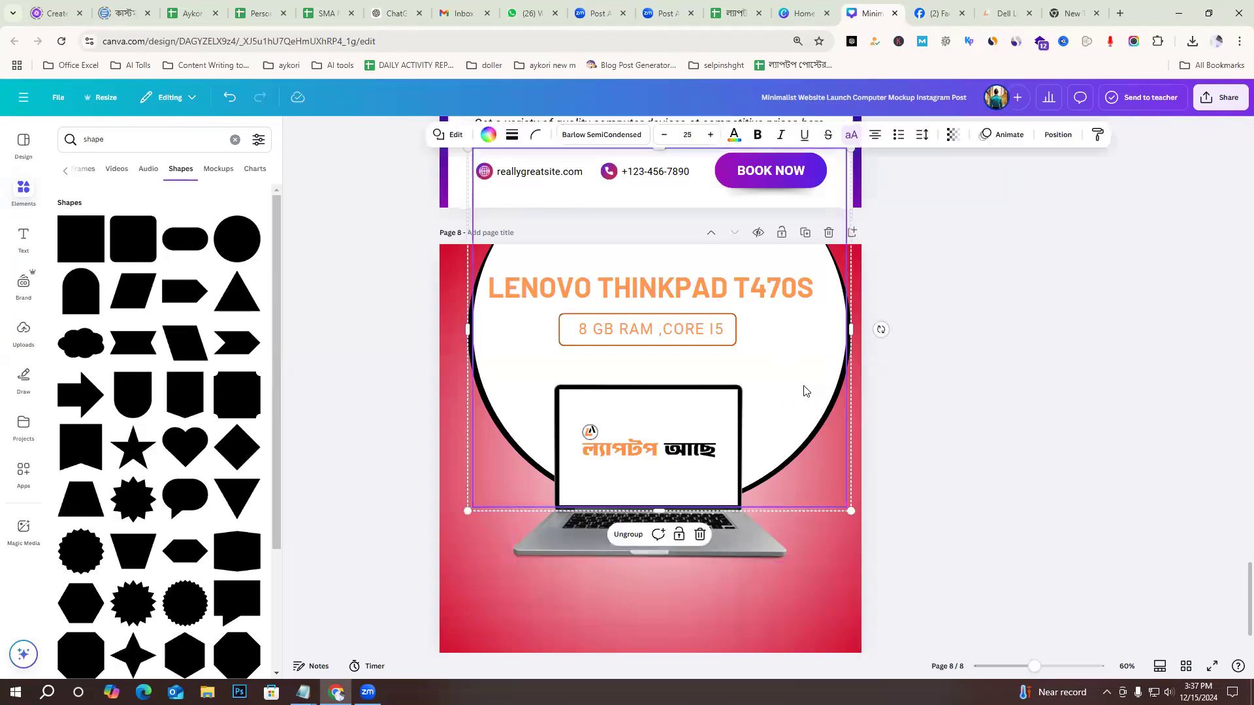
left_click(1054, 137)
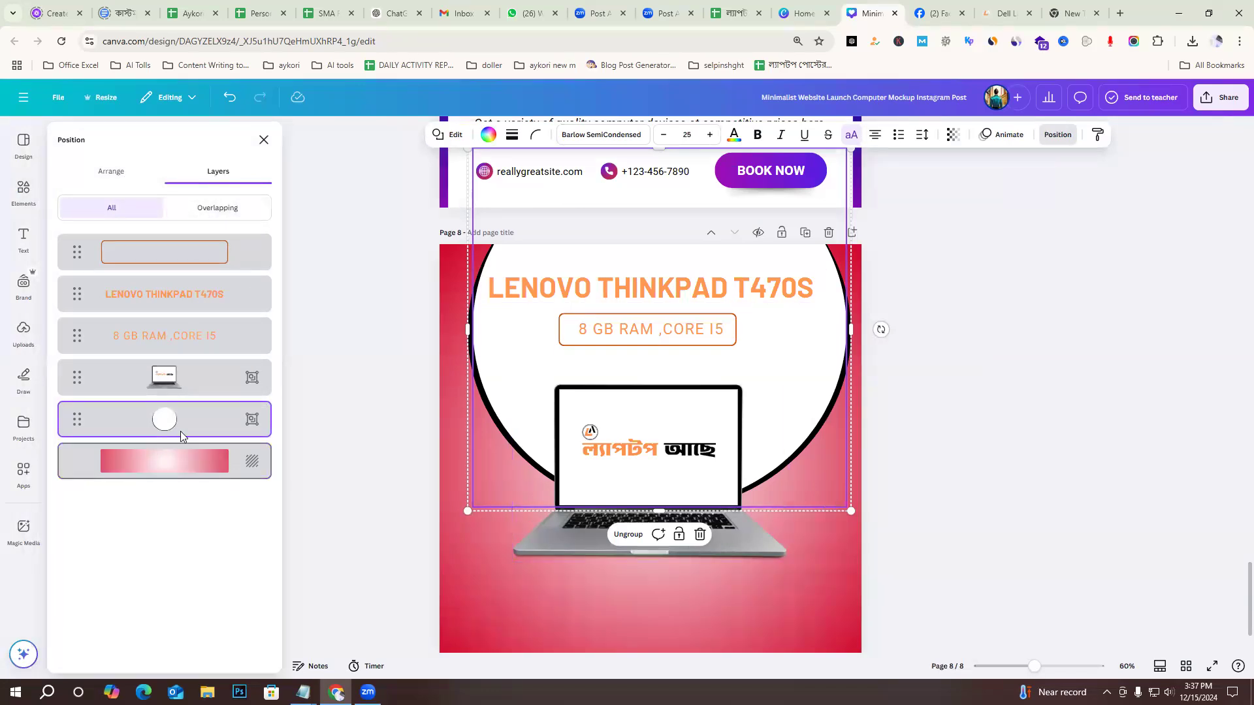
left_click_drag(180, 421, 188, 357)
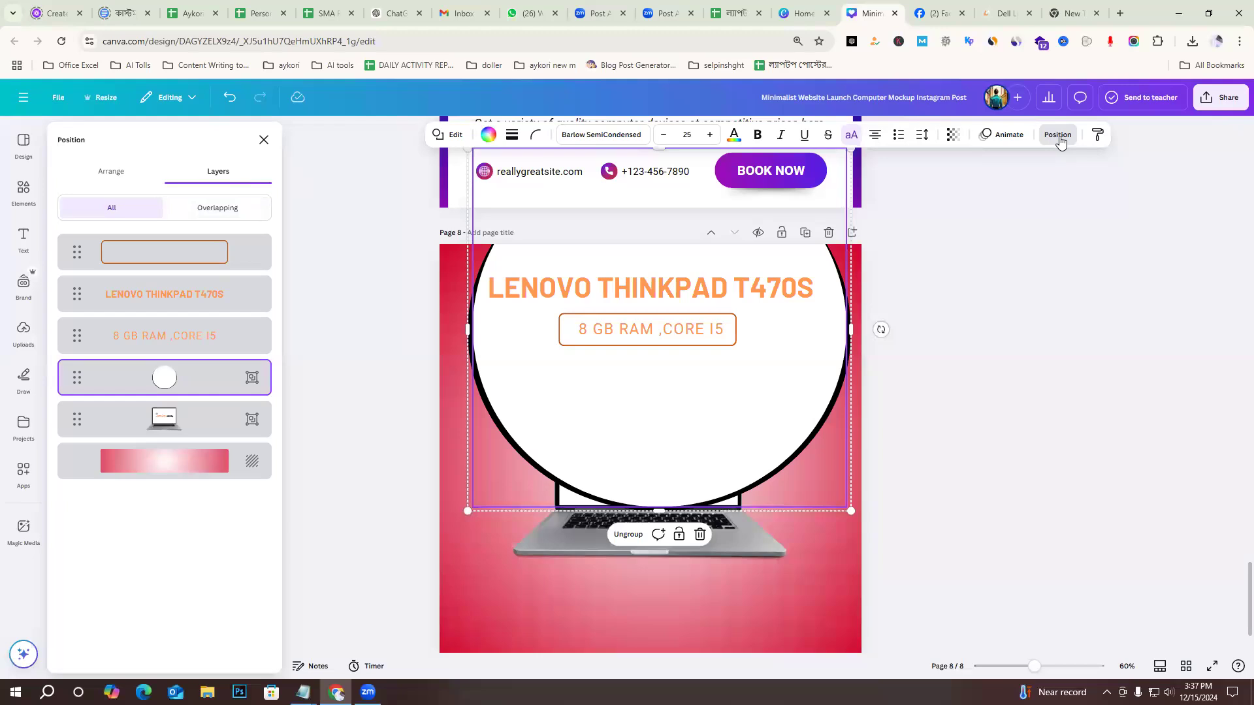
left_click_drag(196, 377, 171, 432)
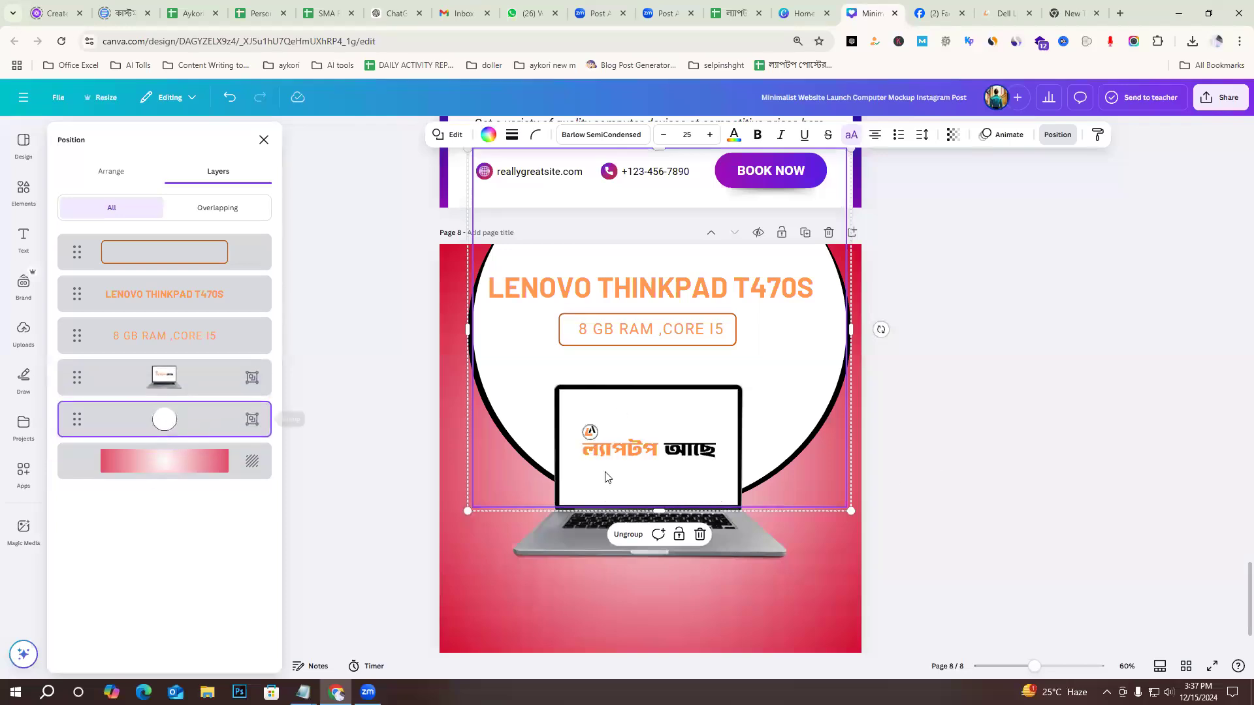
left_click(1004, 403)
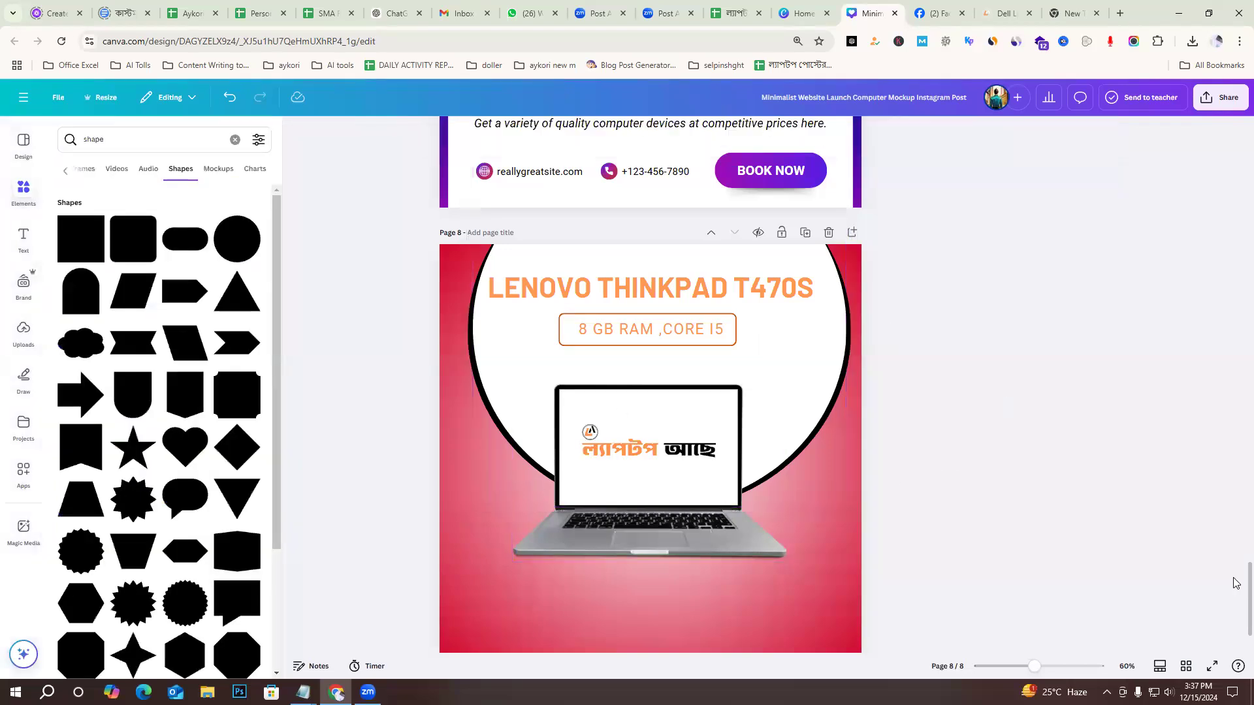
scroll(1194, 559, "down", 1)
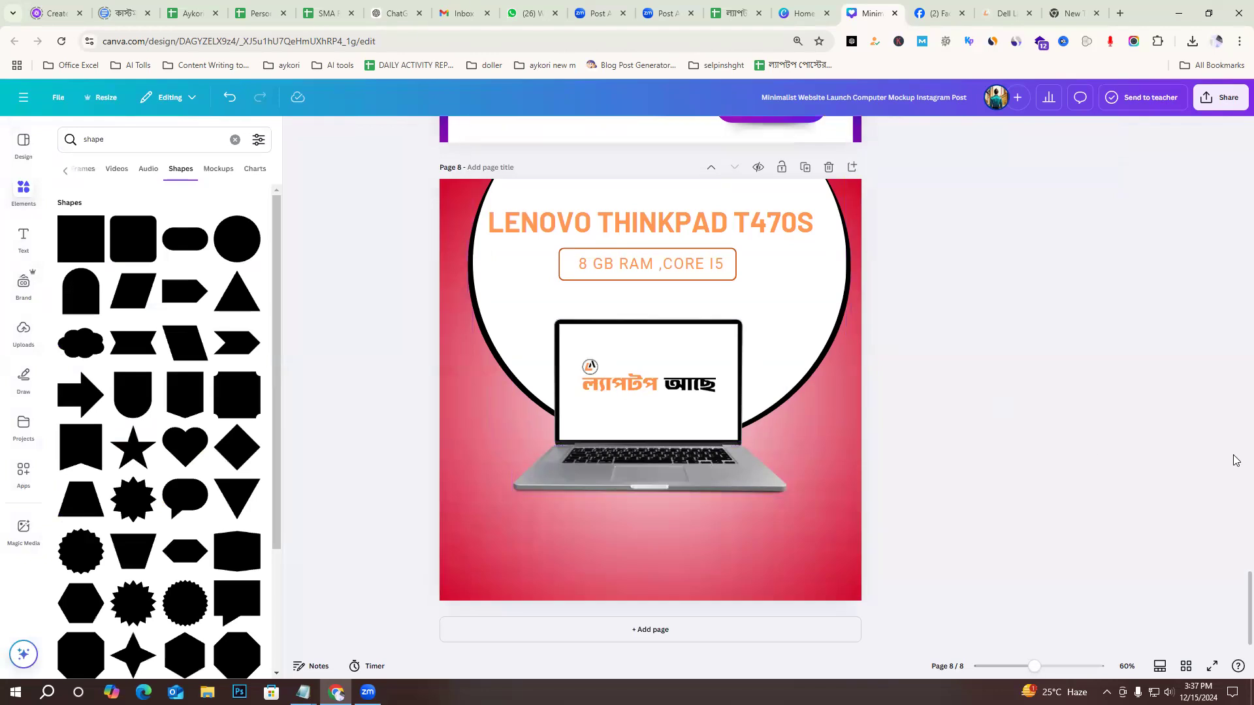
scroll(1111, 437, "up", 1)
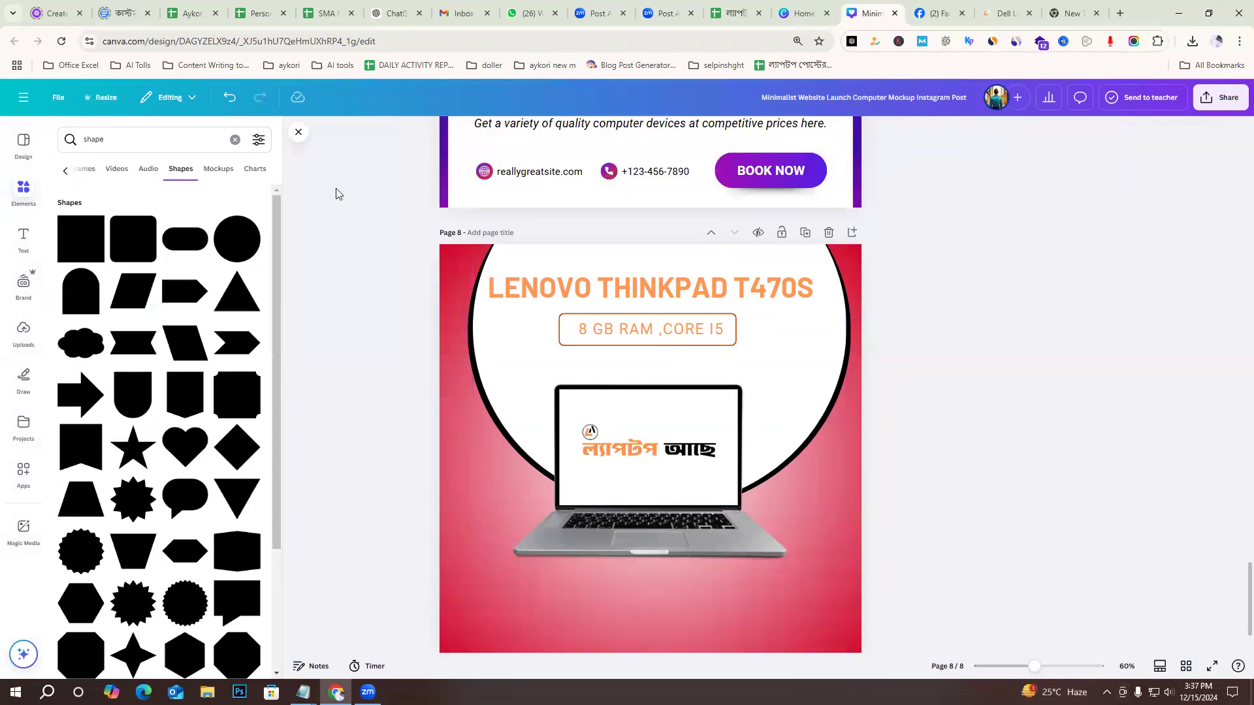
Search the elements library for "Transparent gradient" and restrict the results to graphics.
left_click(113, 144)
type("g")
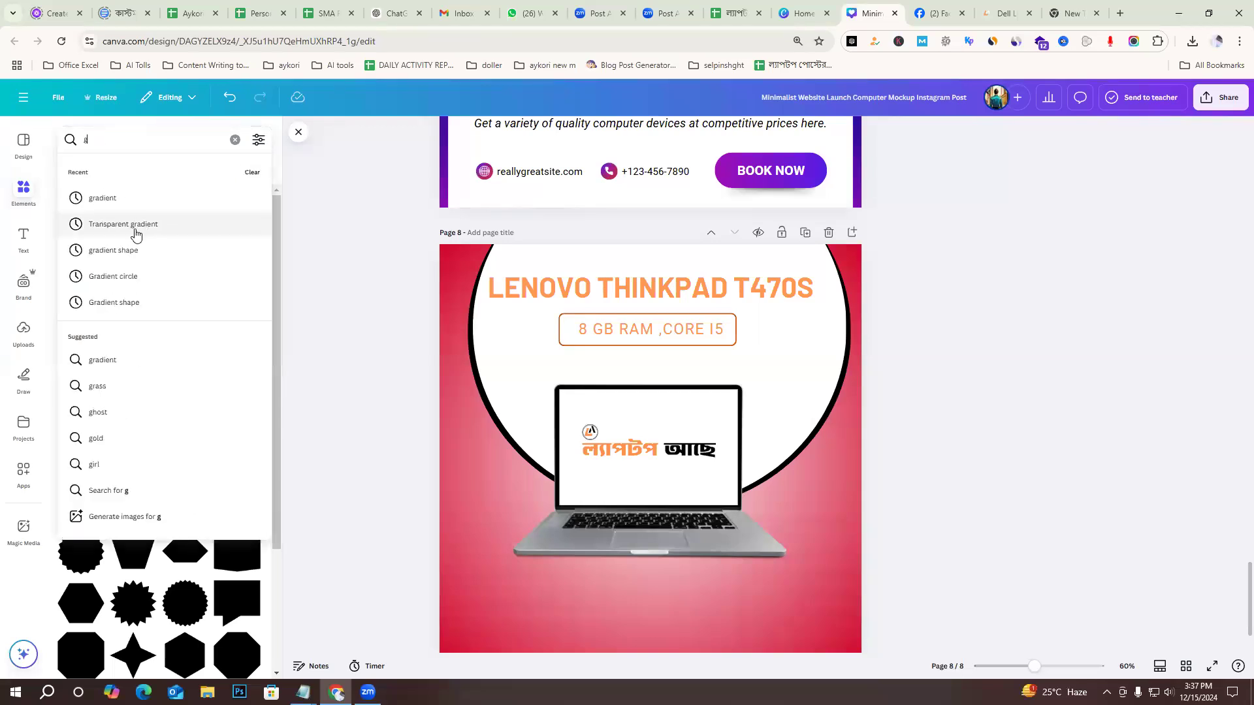
left_click(148, 226)
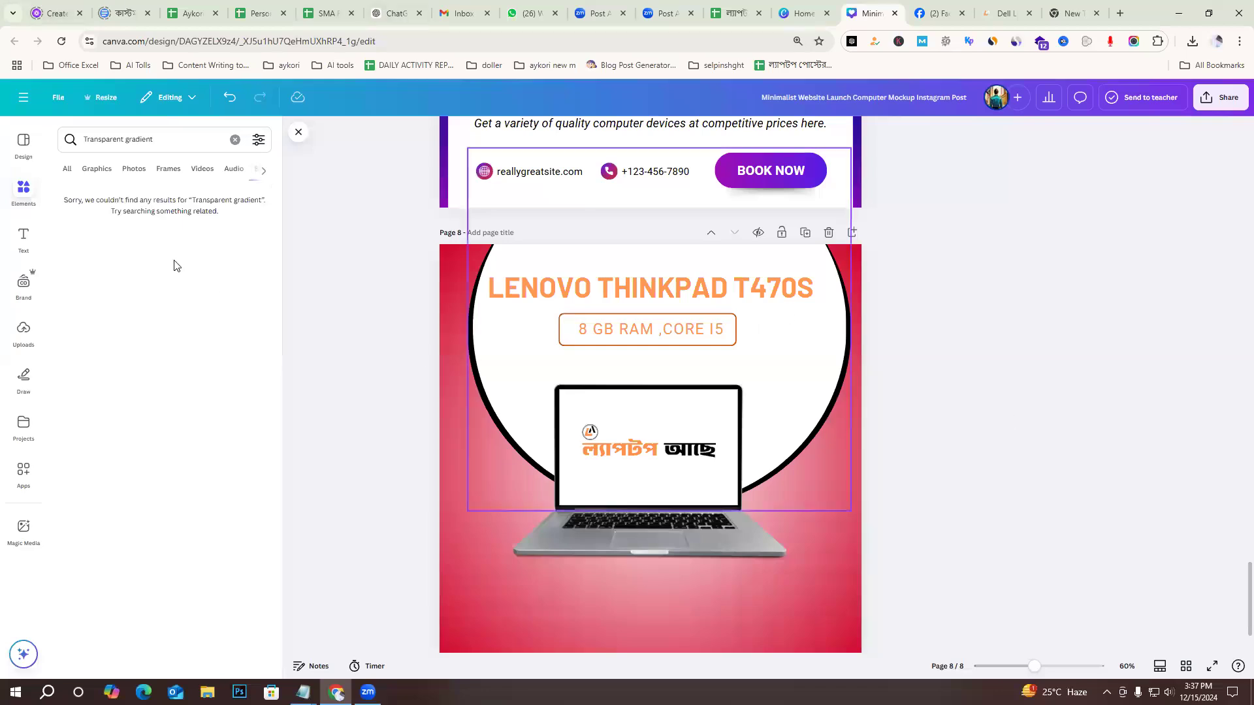
left_click(128, 140)
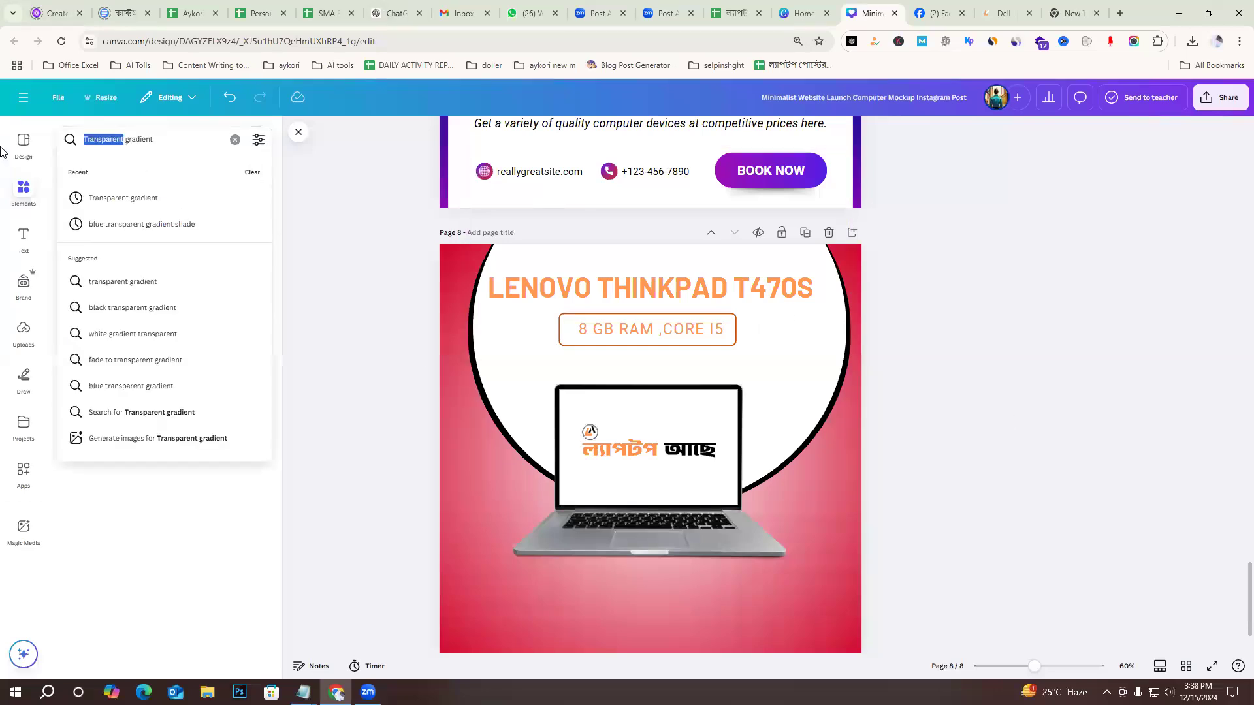
key("BackSpace")
key("Return")
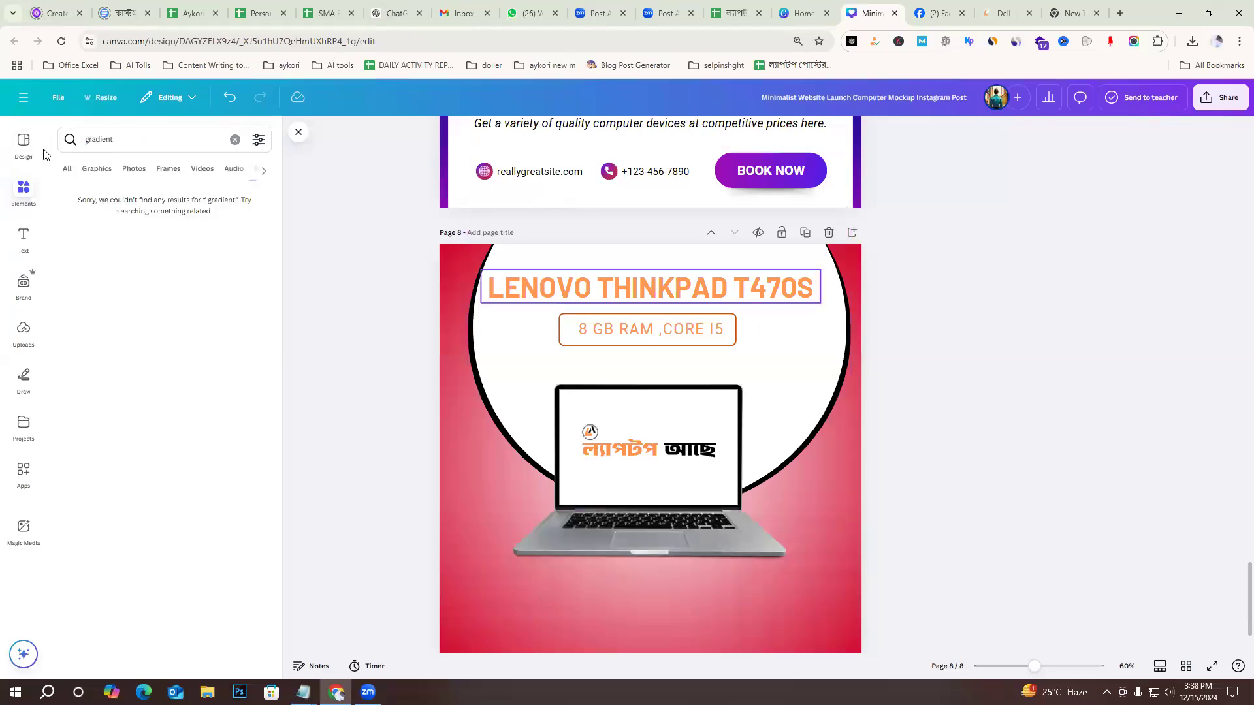
left_click(96, 169)
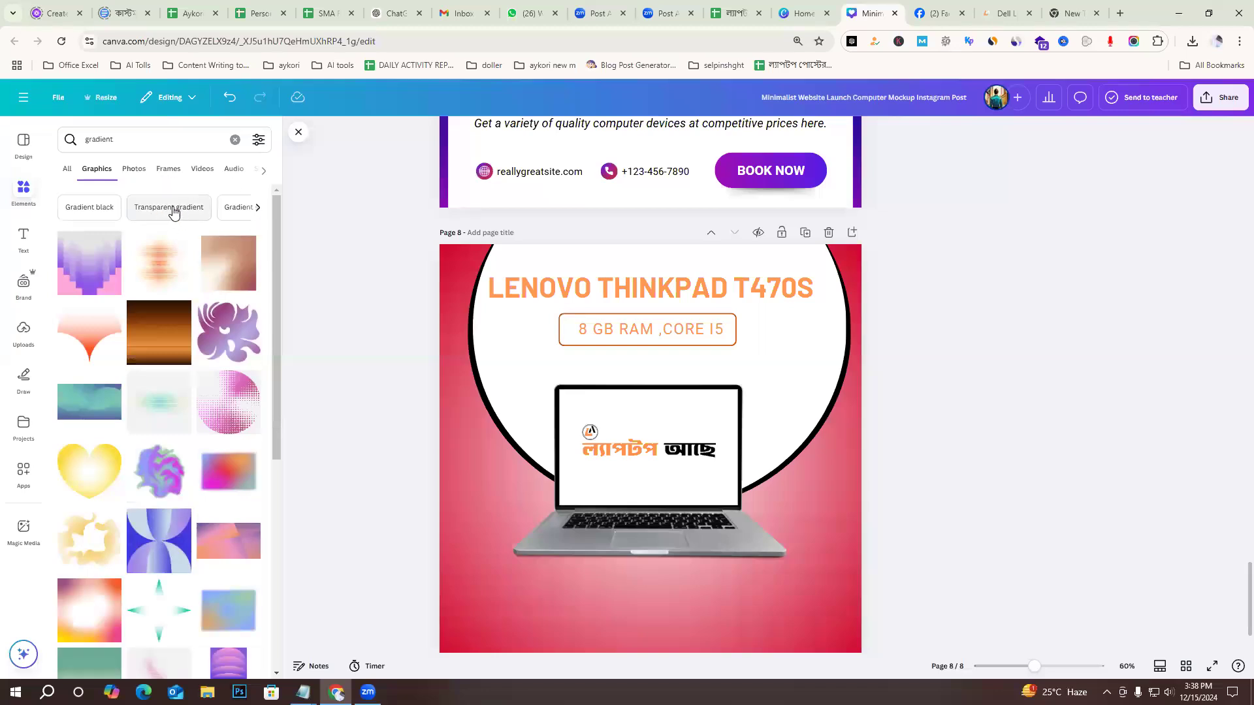
left_click(171, 207)
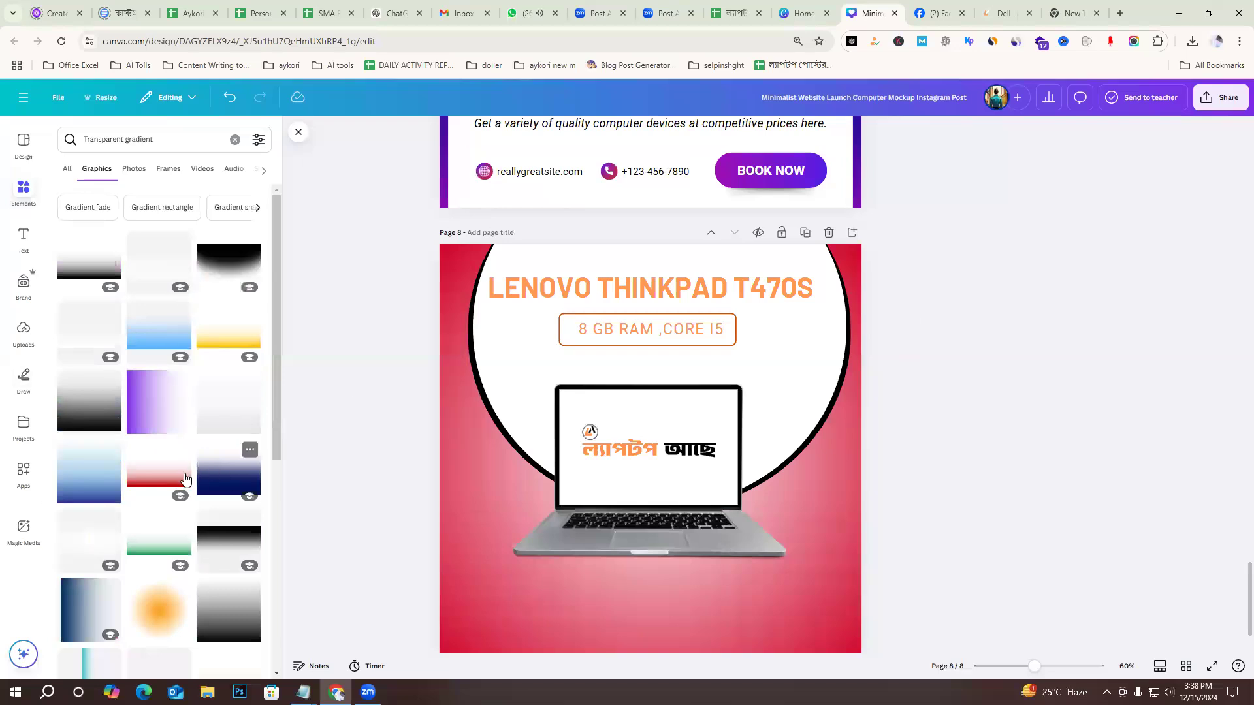
Try a blue transparent gradient on page 8, enlarged over the design and rotated by about 179°, and delete it.
left_click(162, 332)
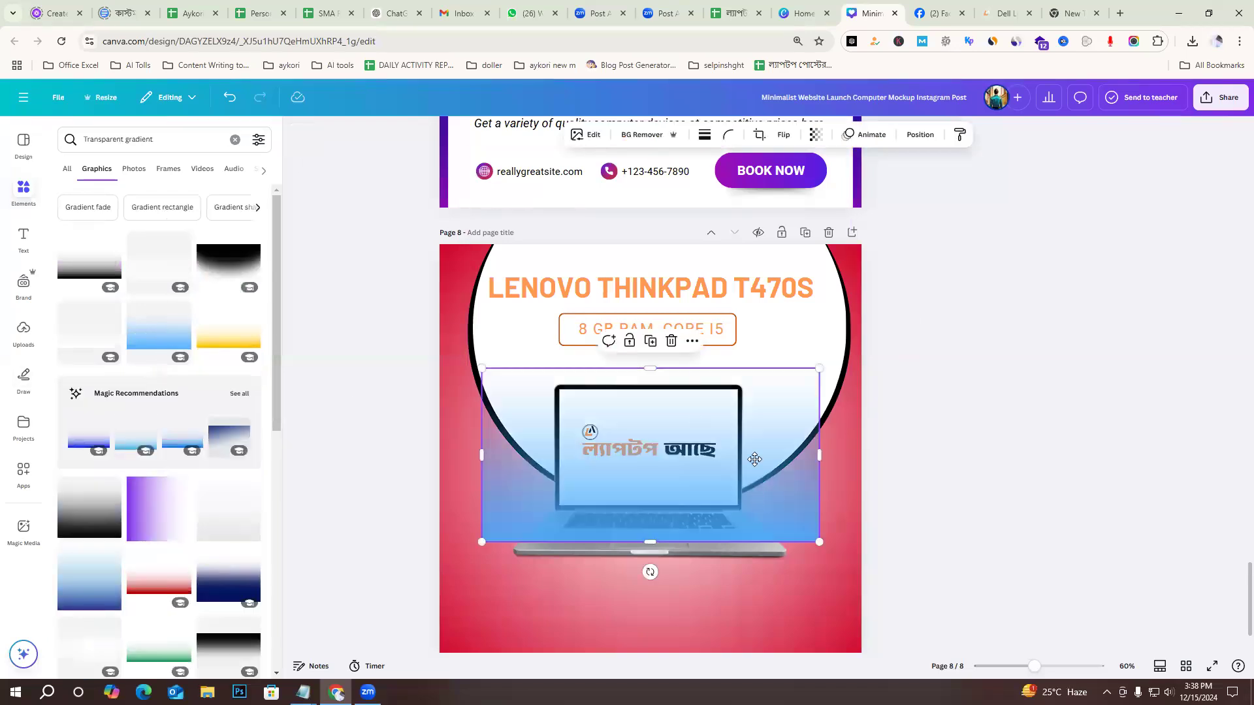
left_click_drag(755, 484, 742, 360)
left_click_drag(804, 407, 992, 617)
left_click_drag(468, 504, 411, 533)
left_click_drag(700, 563, 701, 217)
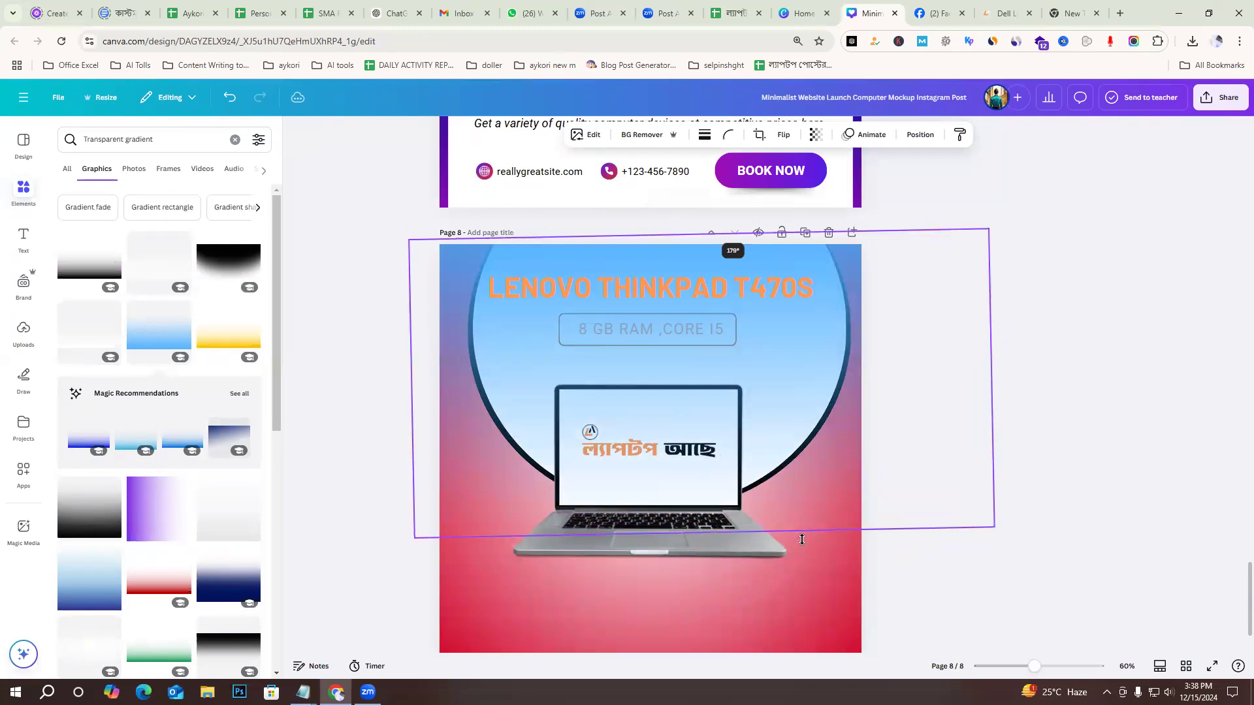
left_click(1074, 436)
scroll(1072, 434, "down", 1)
left_click(461, 271)
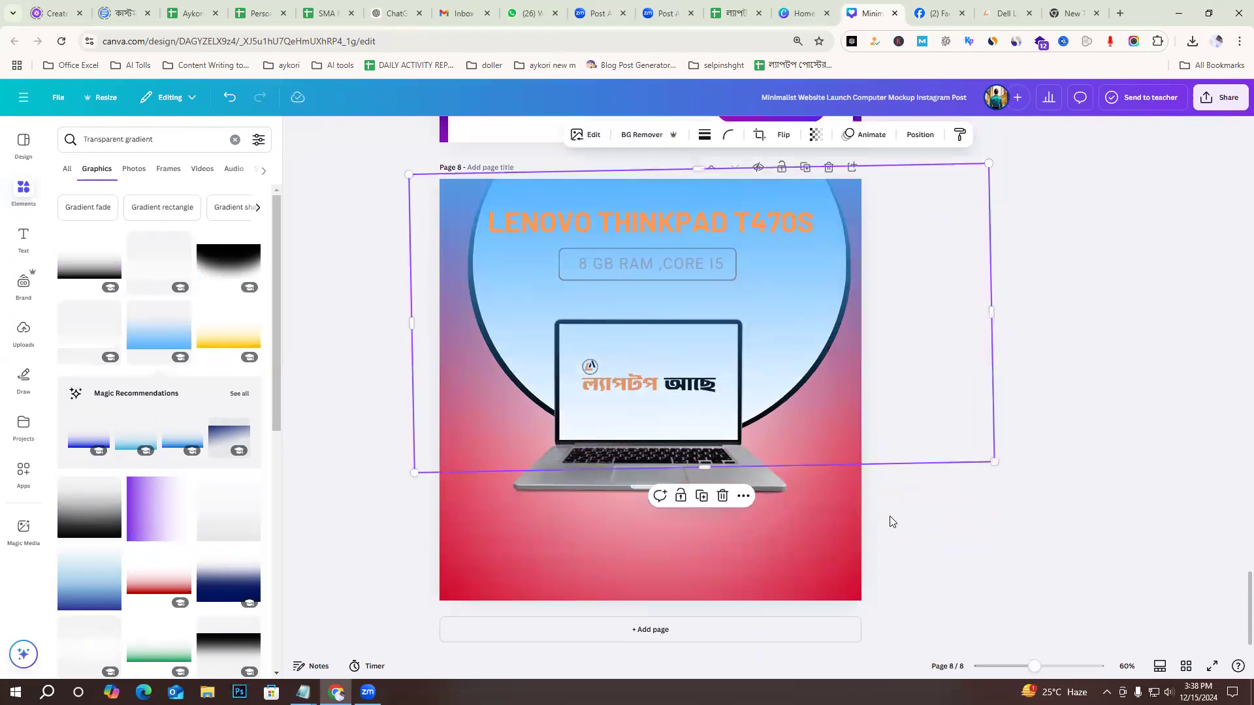
mouse_move(702, 602)
left_mouse_down()
mouse_move(710, 619)
mouse_move(708, 596)
mouse_move(708, 608)
left_mouse_up()
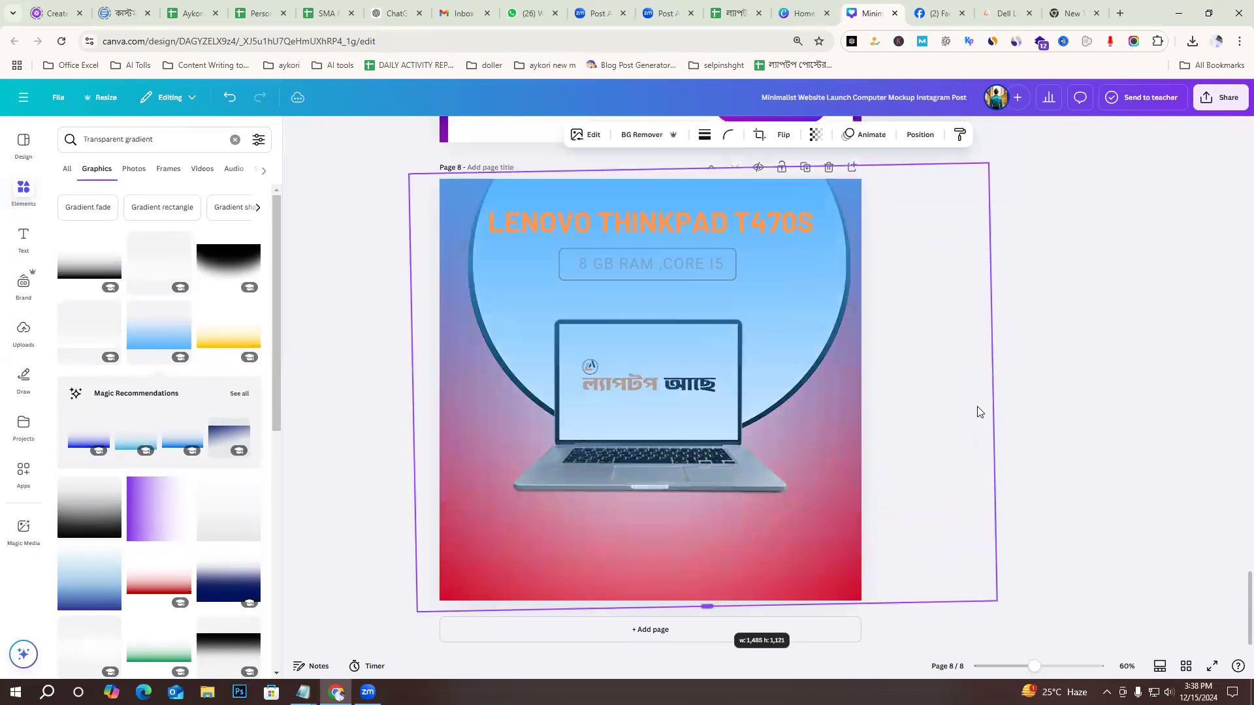
left_click(1078, 327)
left_click(813, 412)
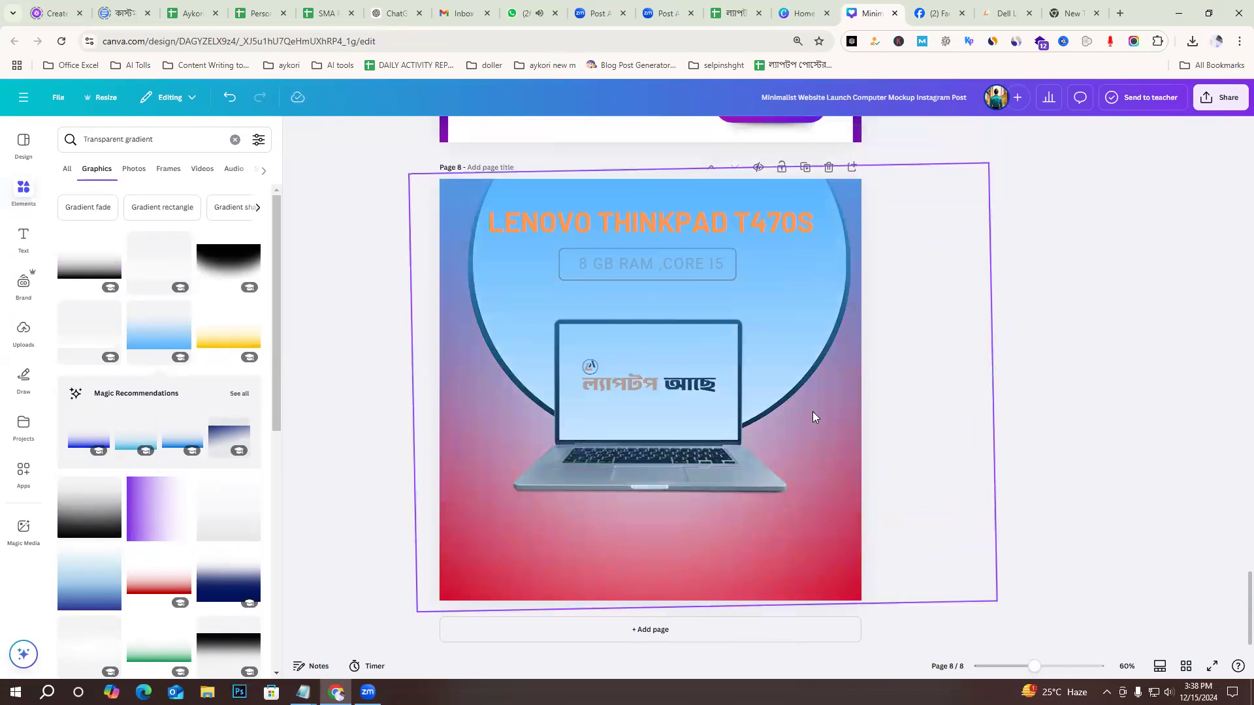
key("Delete")
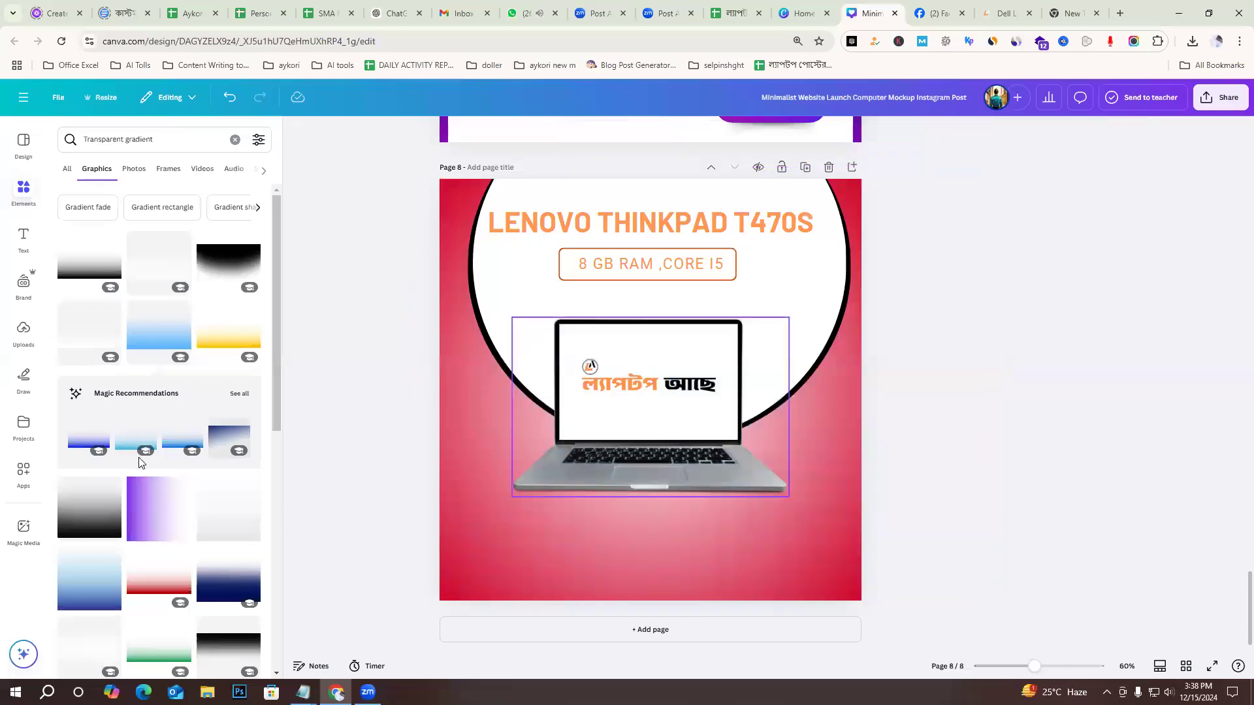
Try the green transparent gradient graphic on page 8, repositioning and resizing it, and delete it.
scroll(233, 492, "down", 3)
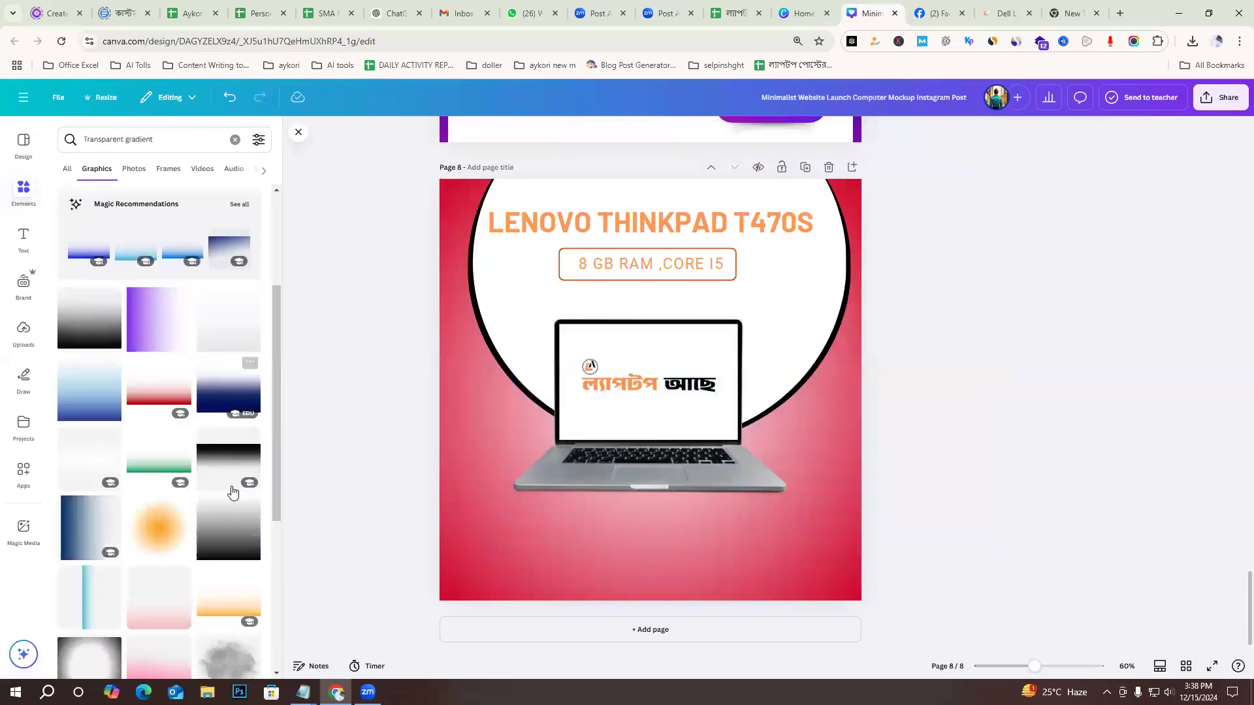
left_click(151, 455)
left_click_drag(798, 481, 844, 541)
left_click_drag(860, 294, 844, 403)
key("Delete")
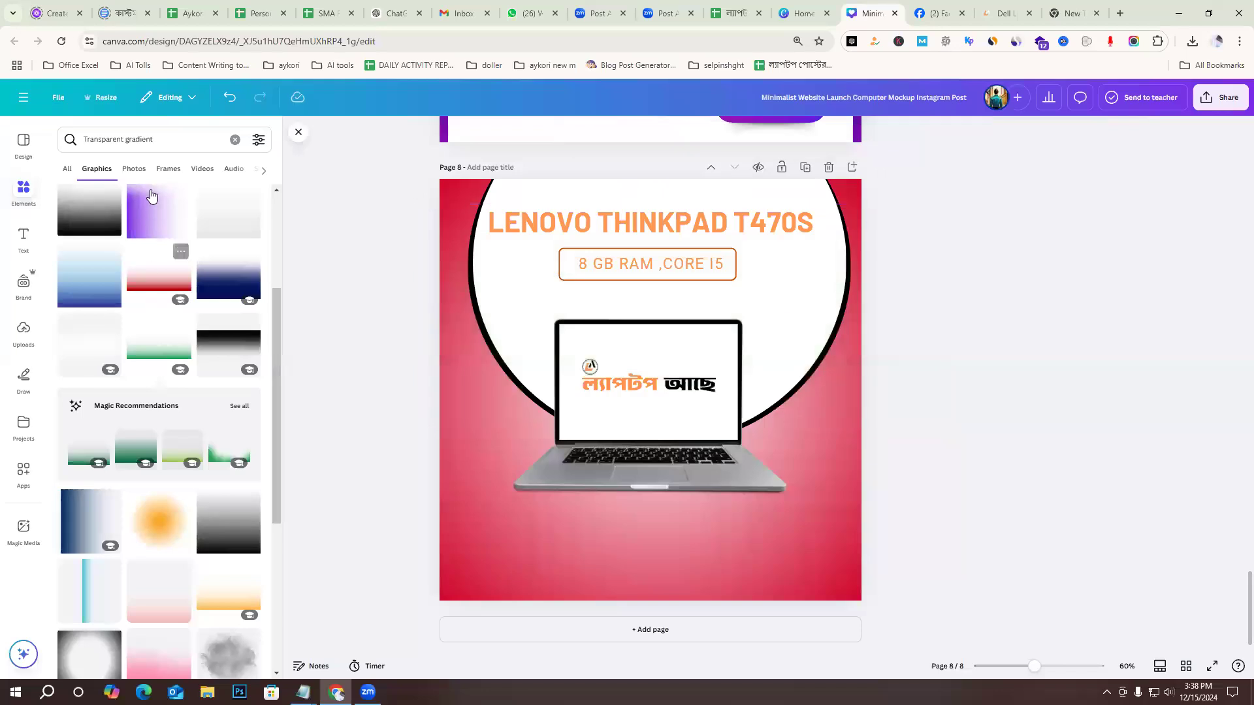
Add the orange transparent gradient from the photo results to page 8 and enlarge it to cover the whole page.
left_click(139, 170)
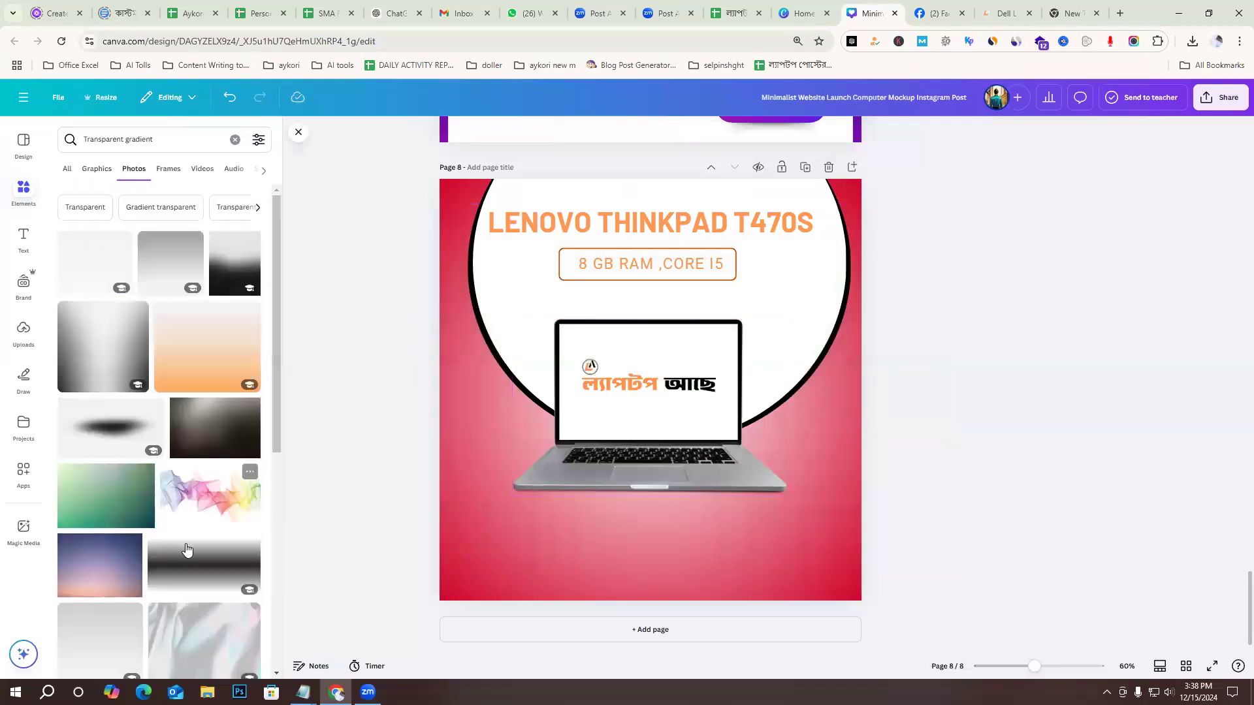
scroll(189, 549, "down", 3)
scroll(193, 531, "down", 5)
scroll(233, 546, "up", 8)
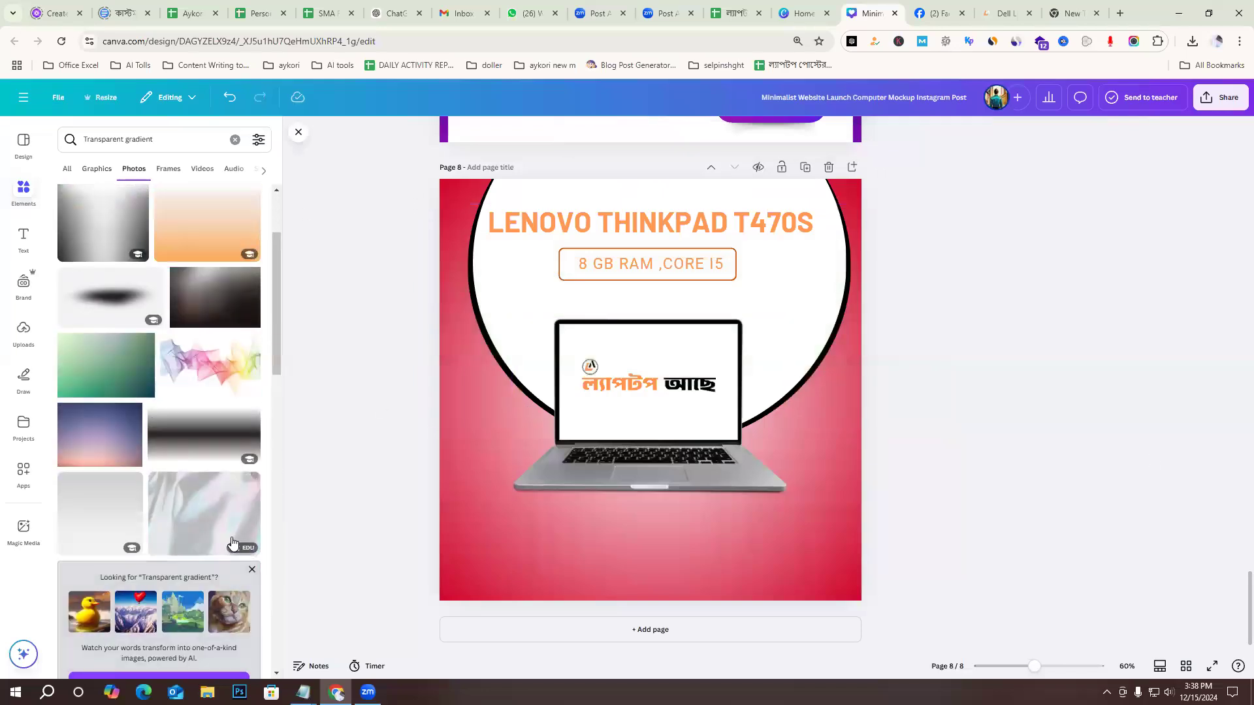
scroll(233, 542, "down", 10)
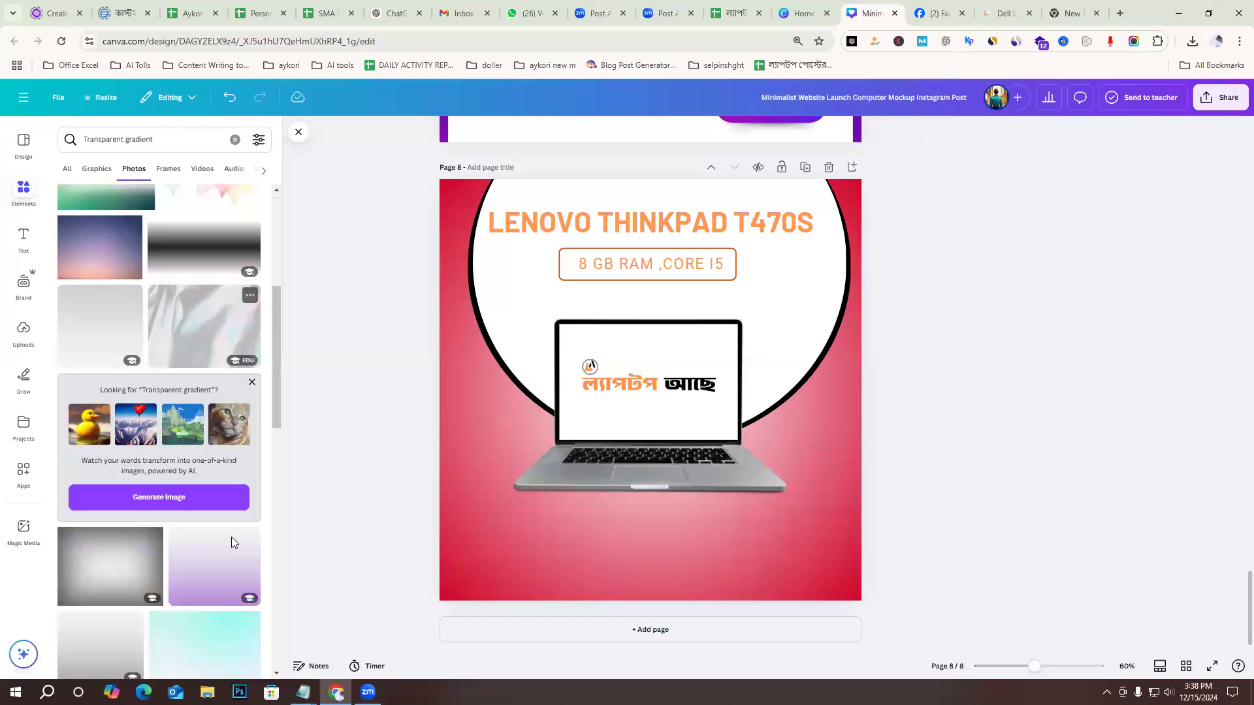
scroll(228, 538, "up", 5)
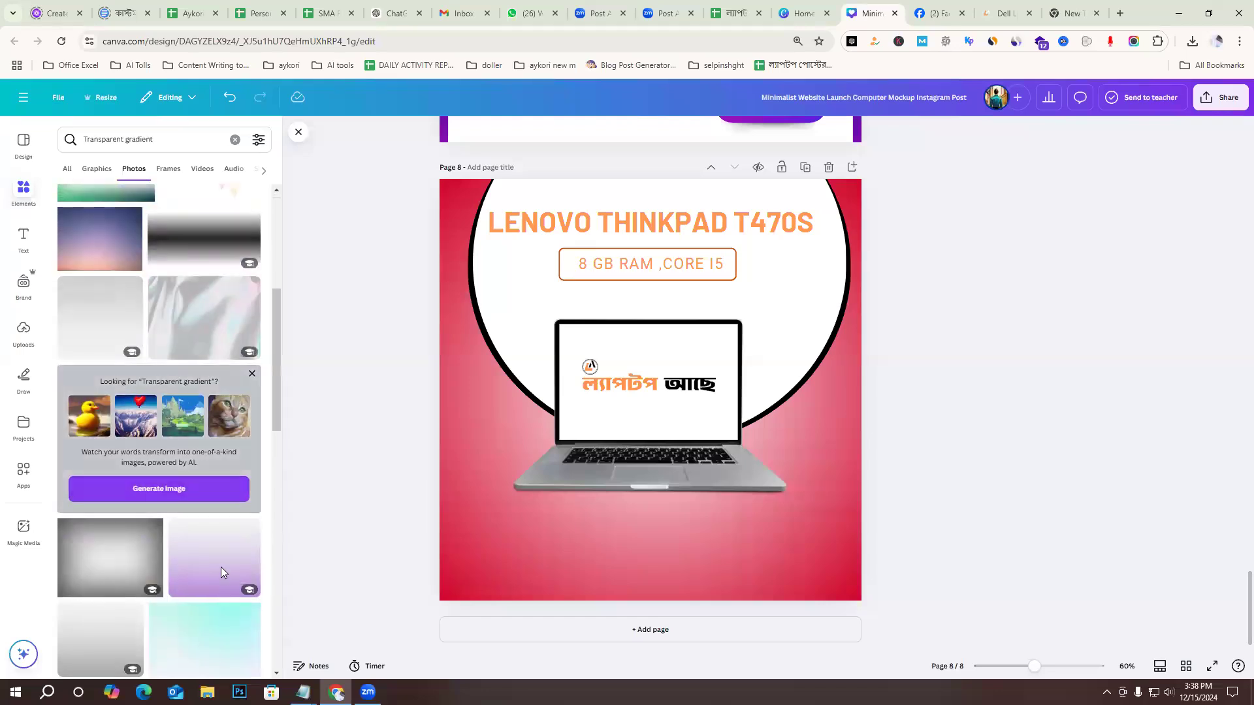
scroll(225, 584, "down", 2)
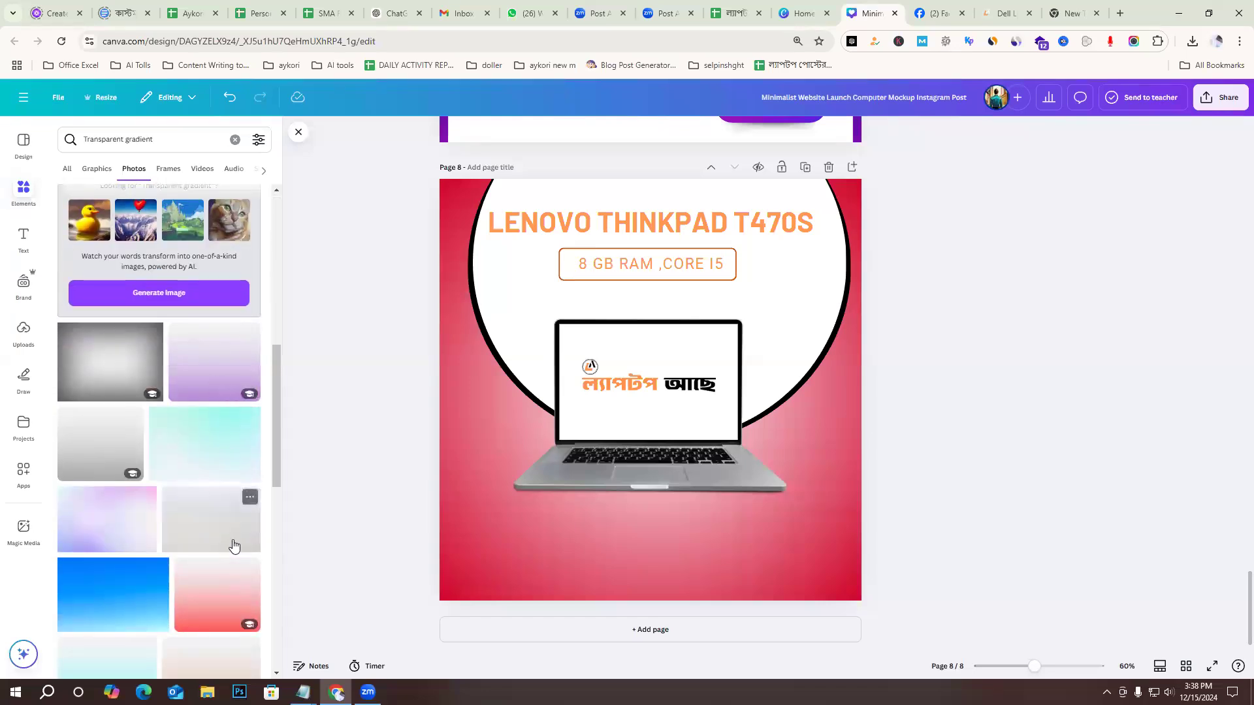
scroll(194, 552, "up", 5)
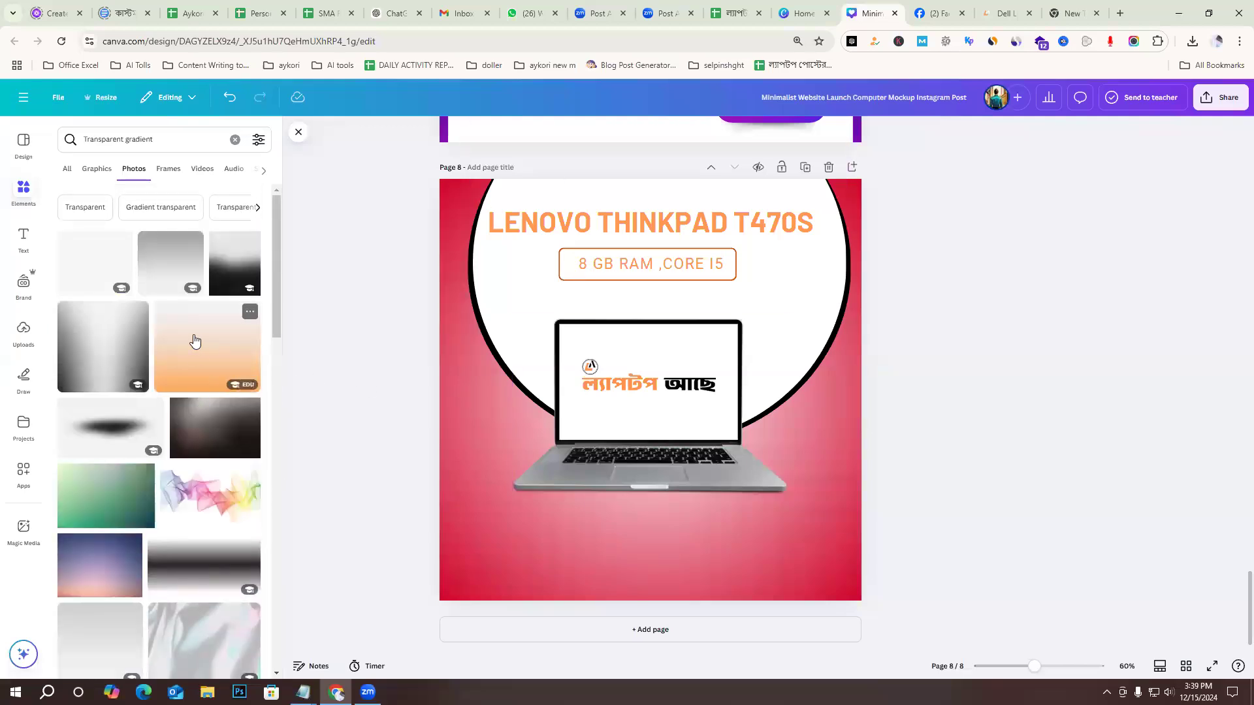
left_click(194, 346)
left_click_drag(683, 516, 629, 585)
left_click_drag(777, 311, 926, 259)
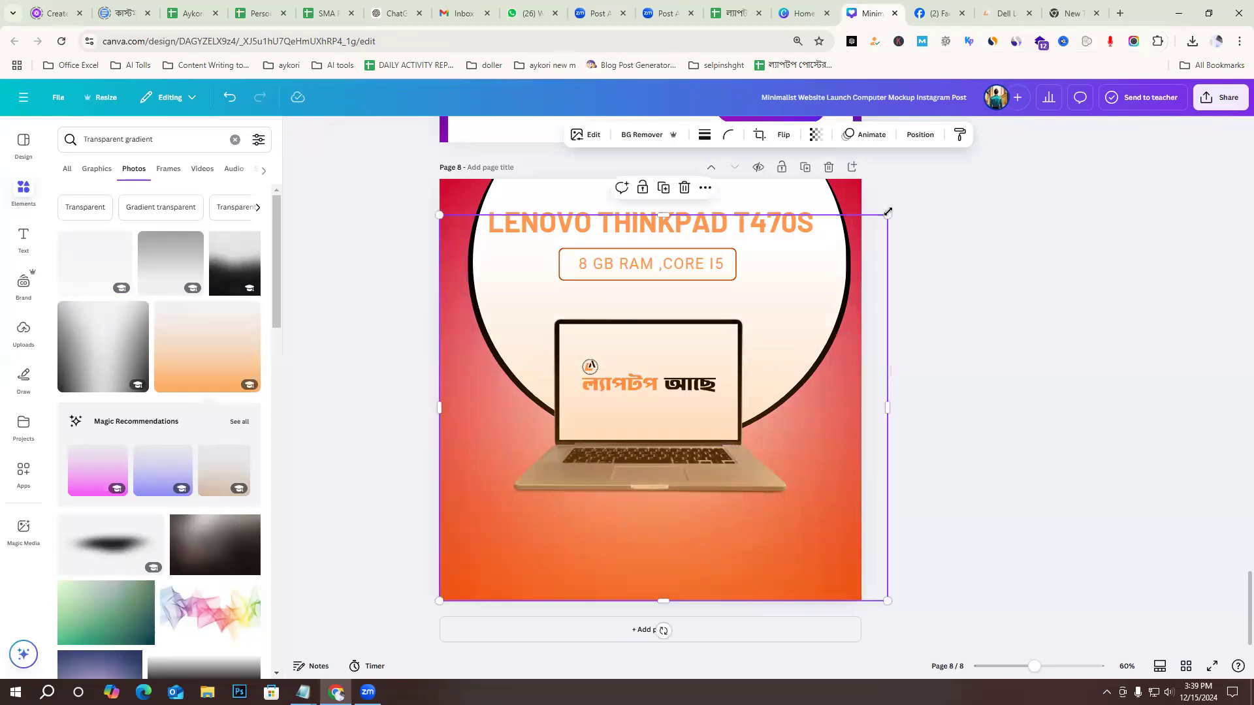
left_click_drag(909, 197, 923, 174)
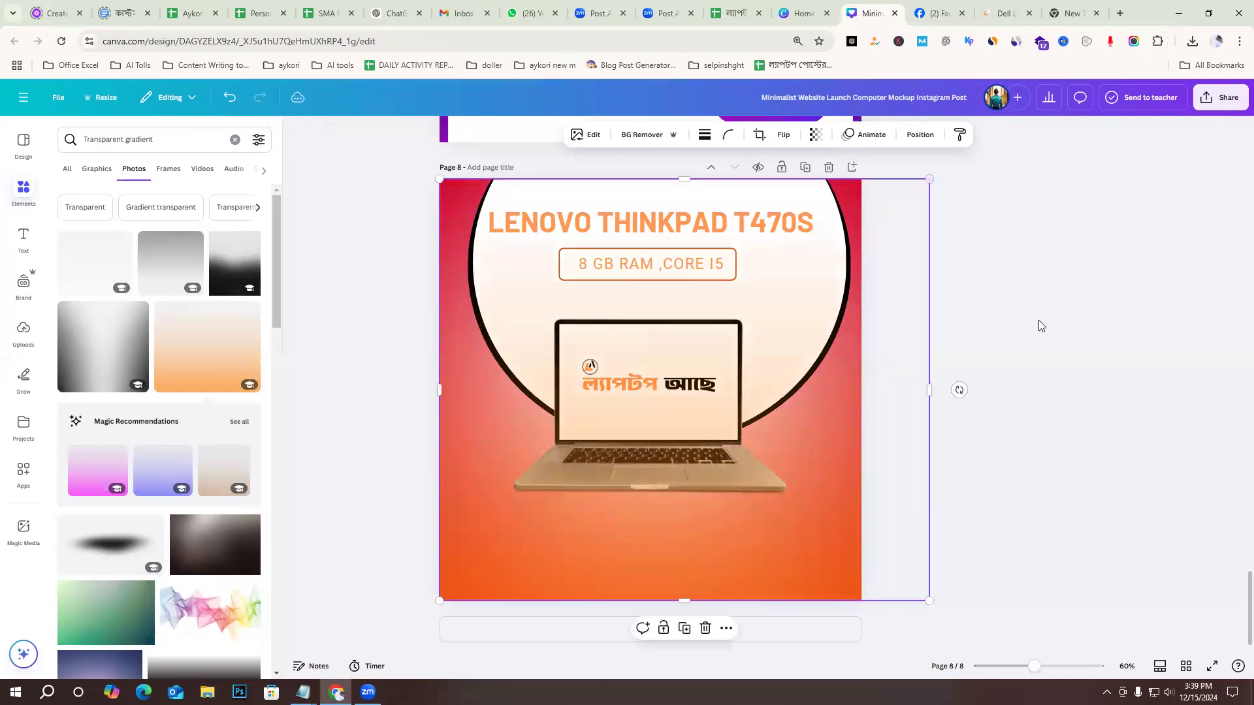
Move the orange gradient down the layer order to just above the background, behind the circle group and laptop.
left_click(1040, 323)
left_click(683, 556)
left_click(1044, 362)
left_click(696, 571)
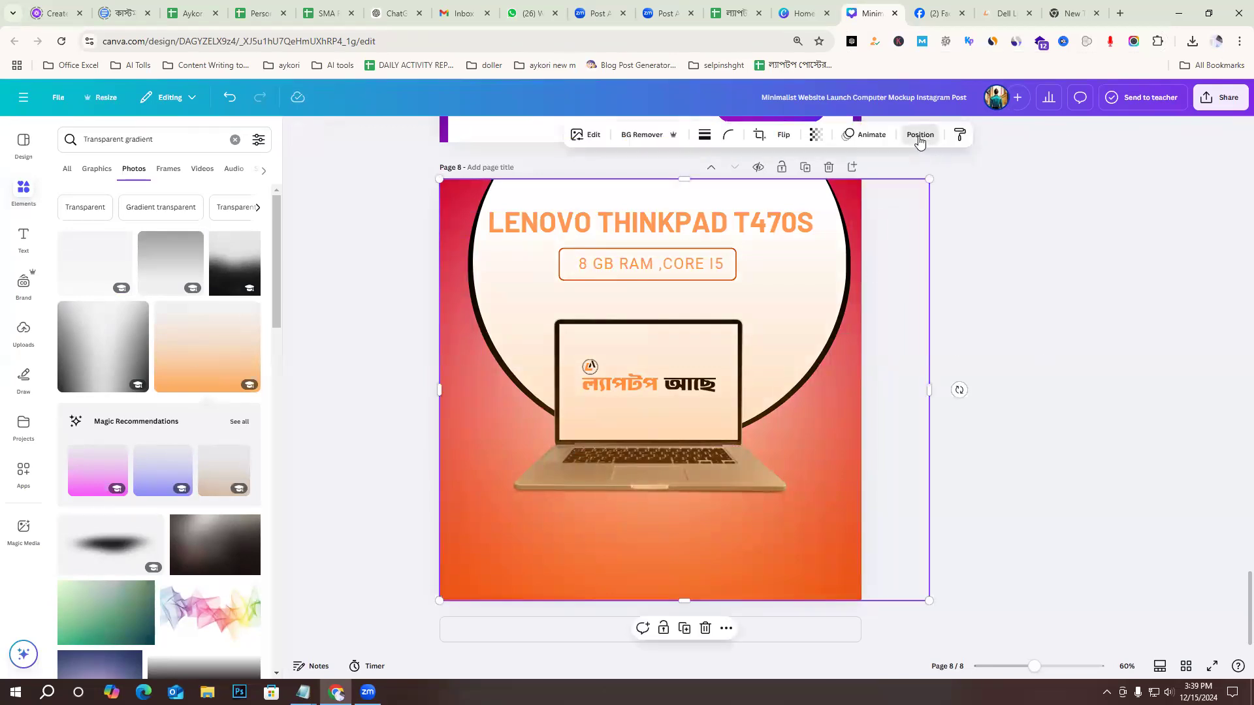
left_click(920, 135)
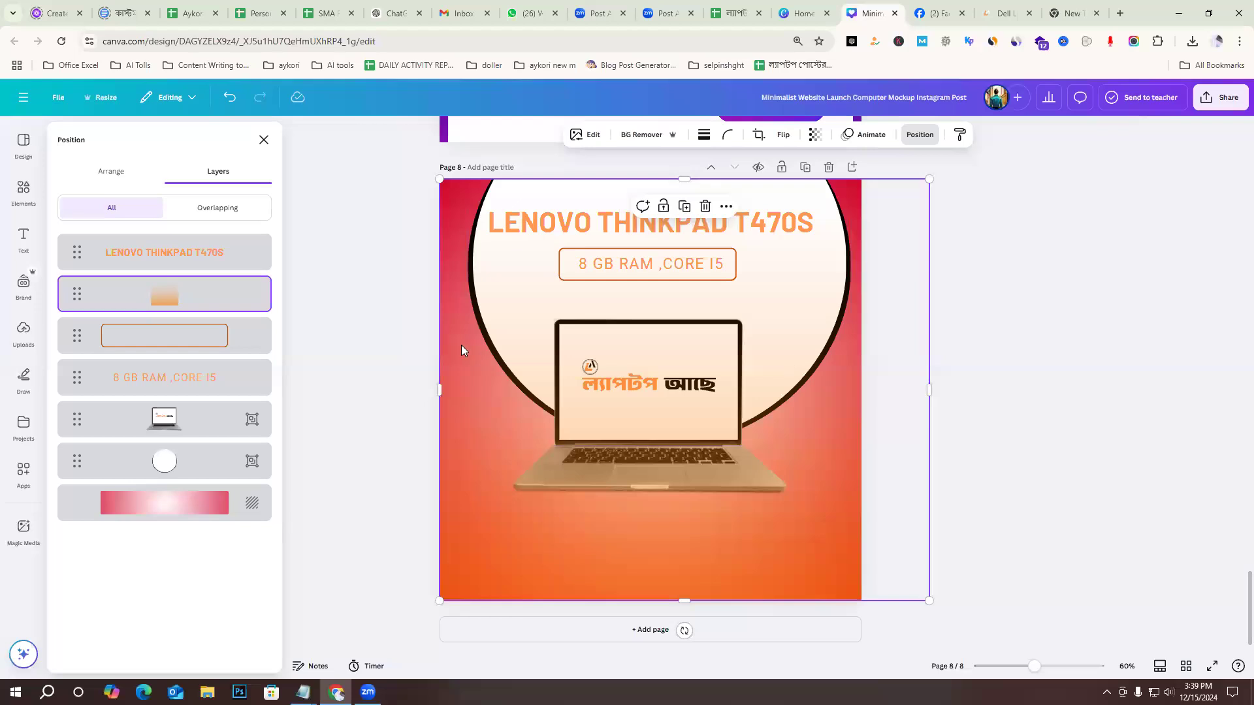
left_click_drag(207, 353, 189, 472)
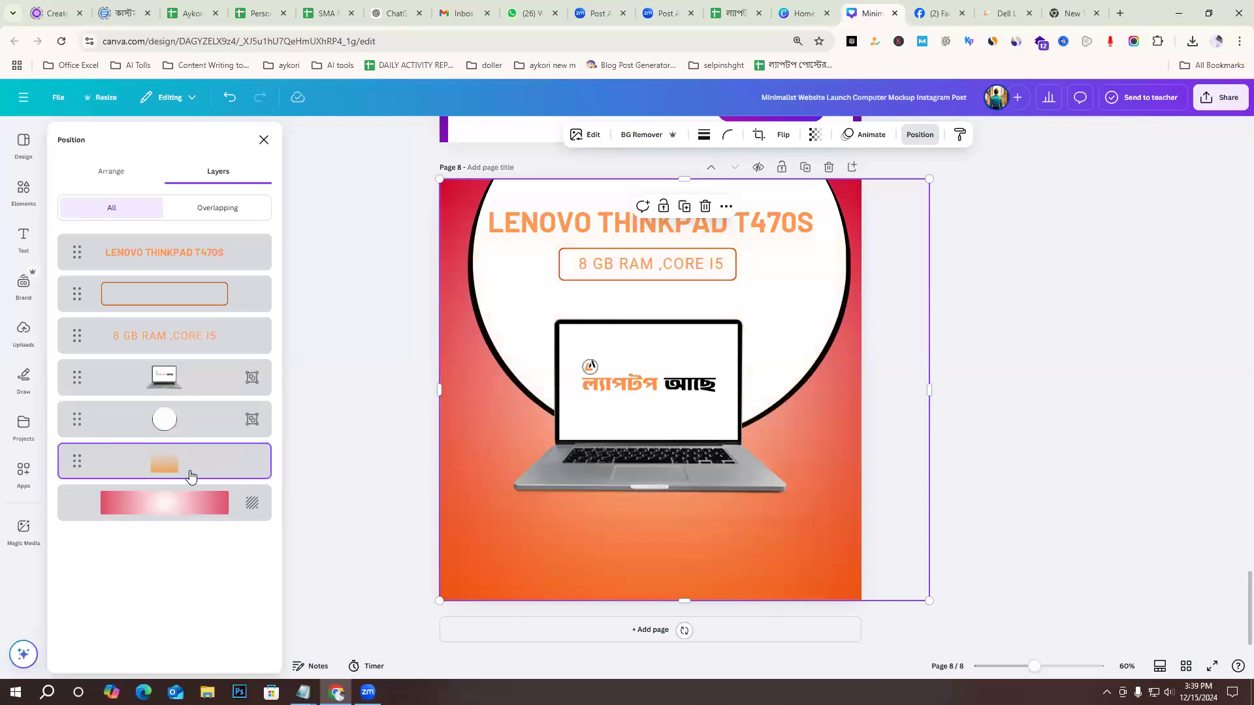
left_click(1018, 367)
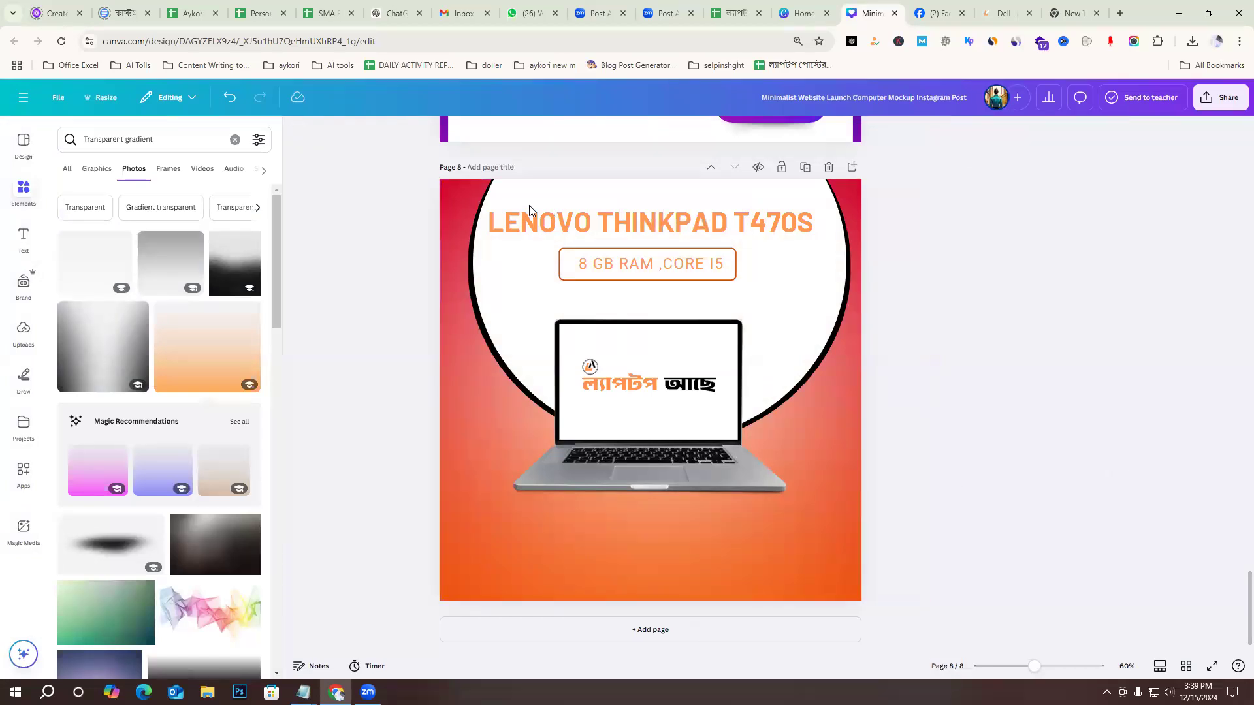
Enlarge the "LENOVO THINKPAD T470S" title text on page 8, widen its text box and shift it slightly left.
left_click(732, 223)
left_click(577, 135)
left_click(578, 135)
left_click(577, 134)
left_click(578, 134)
left_click(577, 135)
left_click(577, 135)
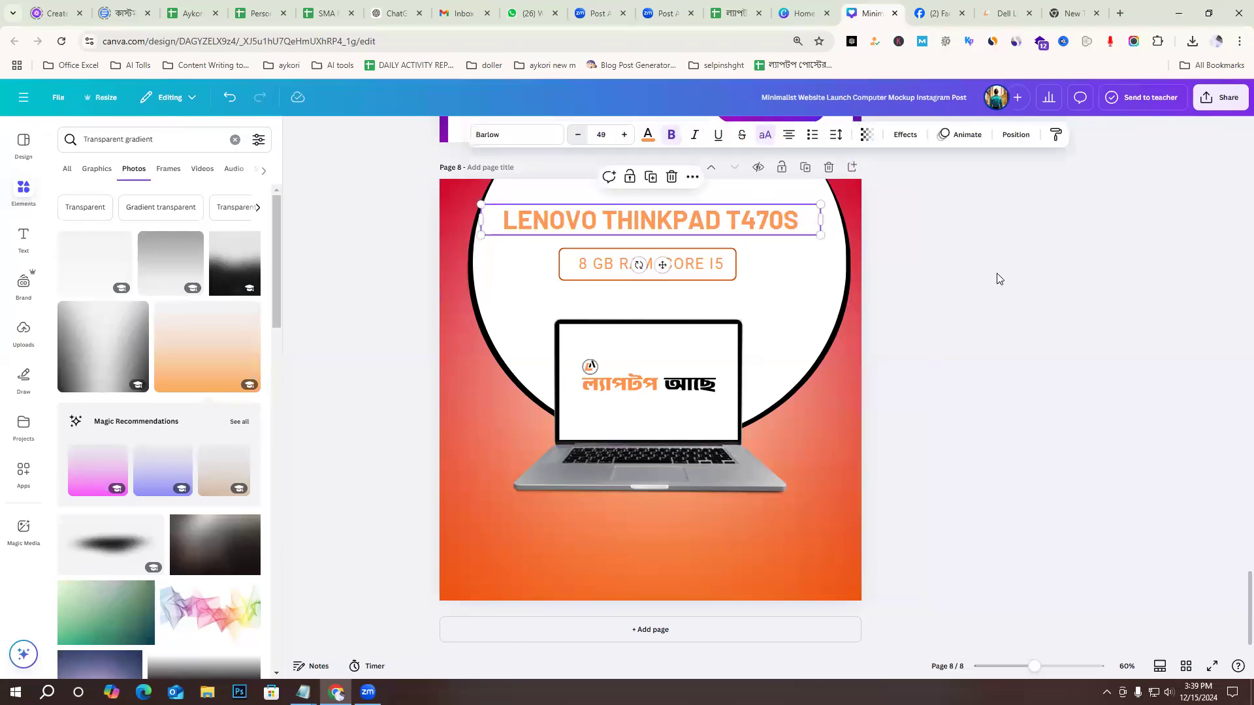
left_click(625, 134)
left_click(625, 135)
left_click(625, 134)
left_click(625, 135)
left_click(626, 135)
left_click(625, 134)
left_click(625, 135)
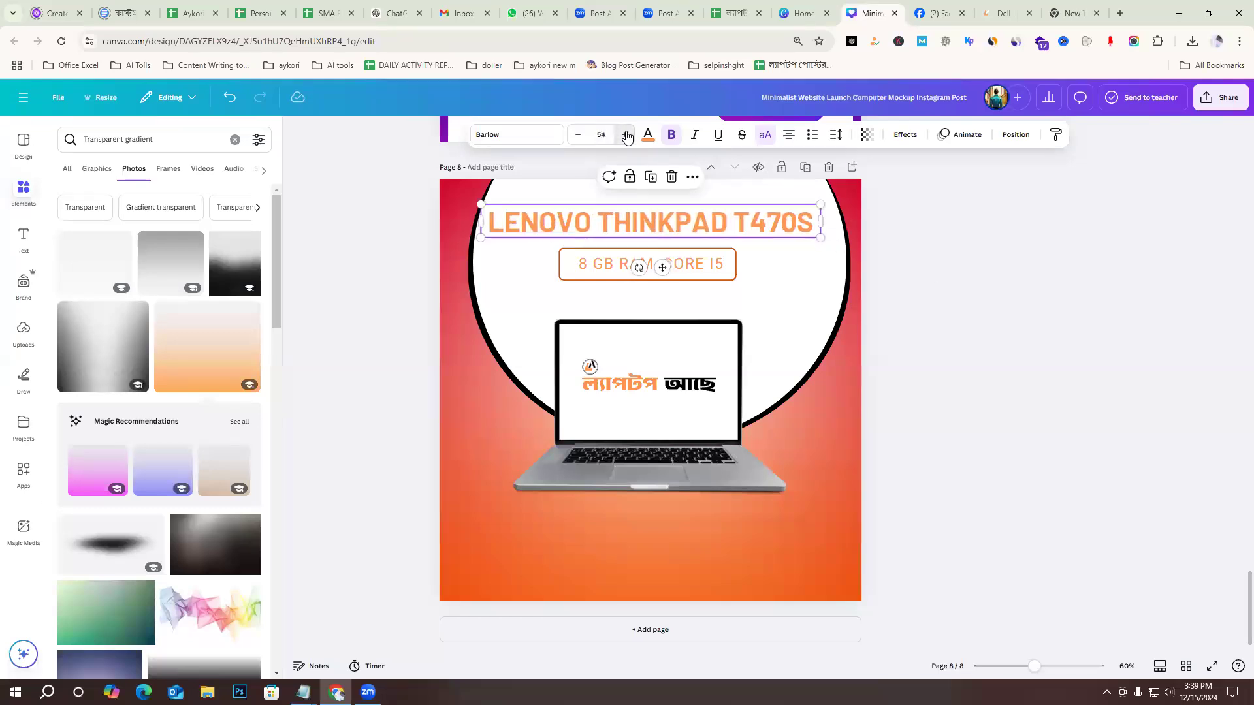
left_click(625, 134)
left_click(625, 134)
left_click_drag(821, 243, 866, 252)
left_click_drag(715, 219, 705, 223)
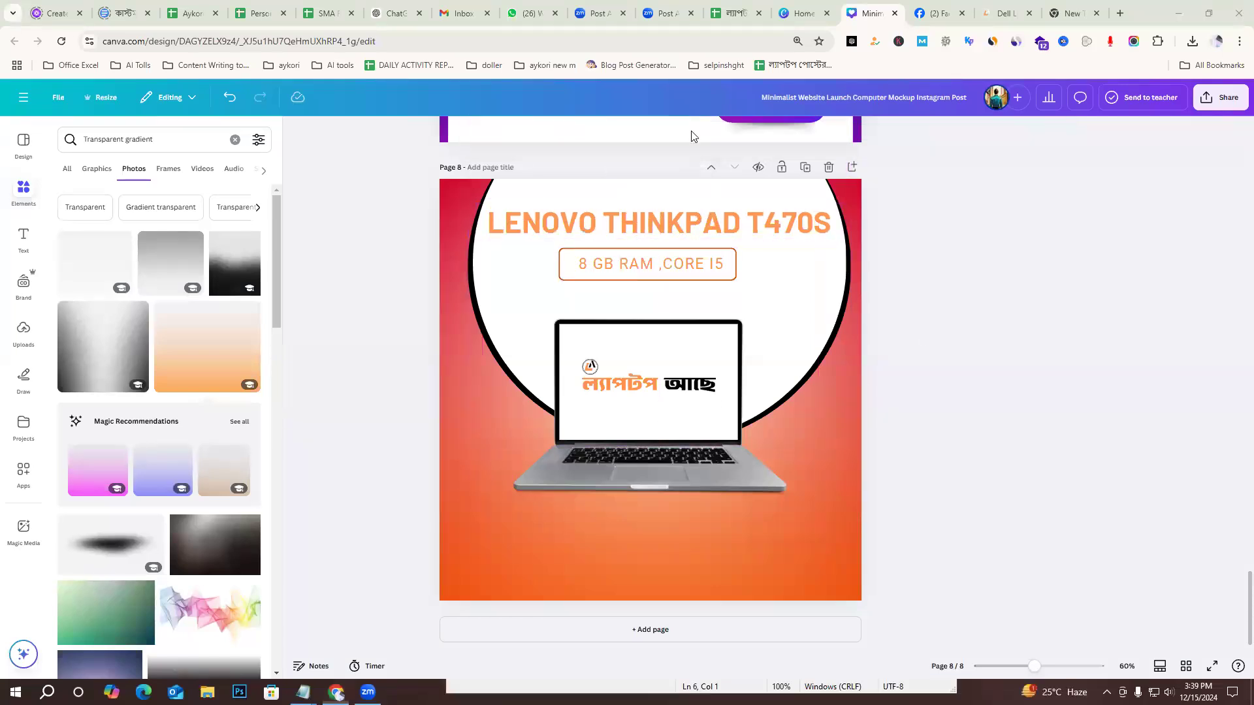
Set the font size of the "LENOVO THINKPAD T470S" title to 50.
left_click(702, 230)
left_click(577, 138)
left_click(580, 138)
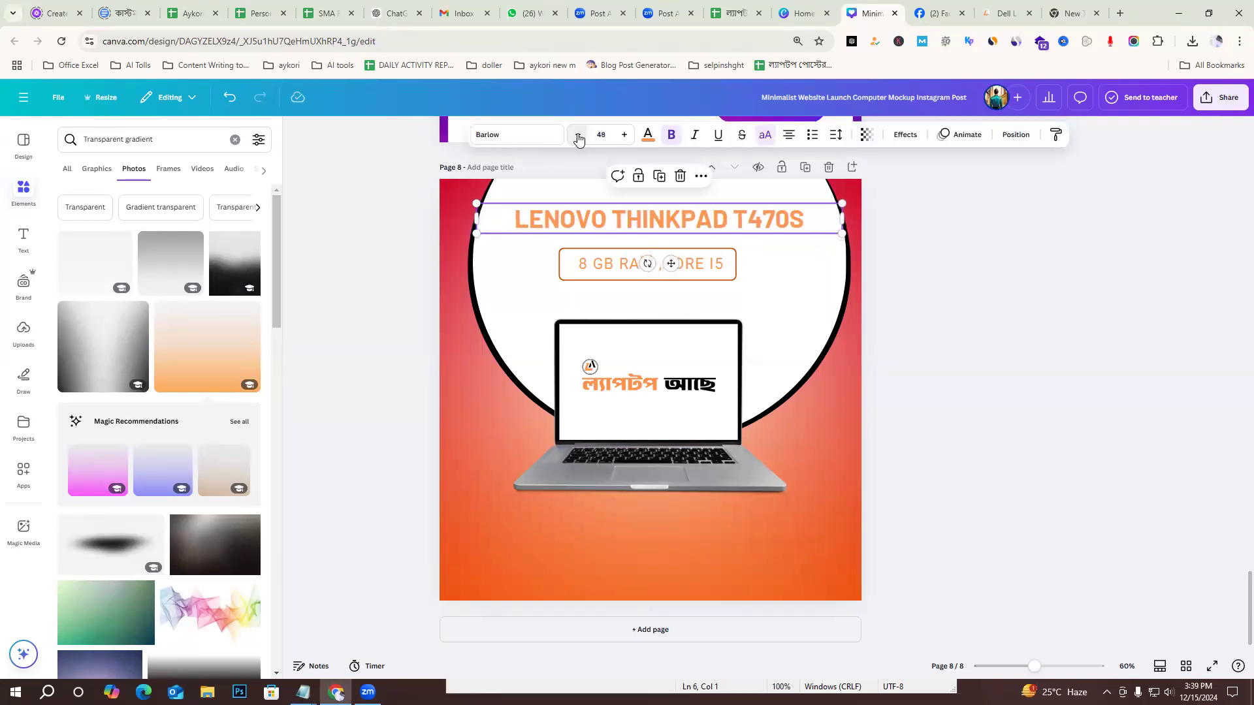
left_click(623, 136)
left_click(624, 137)
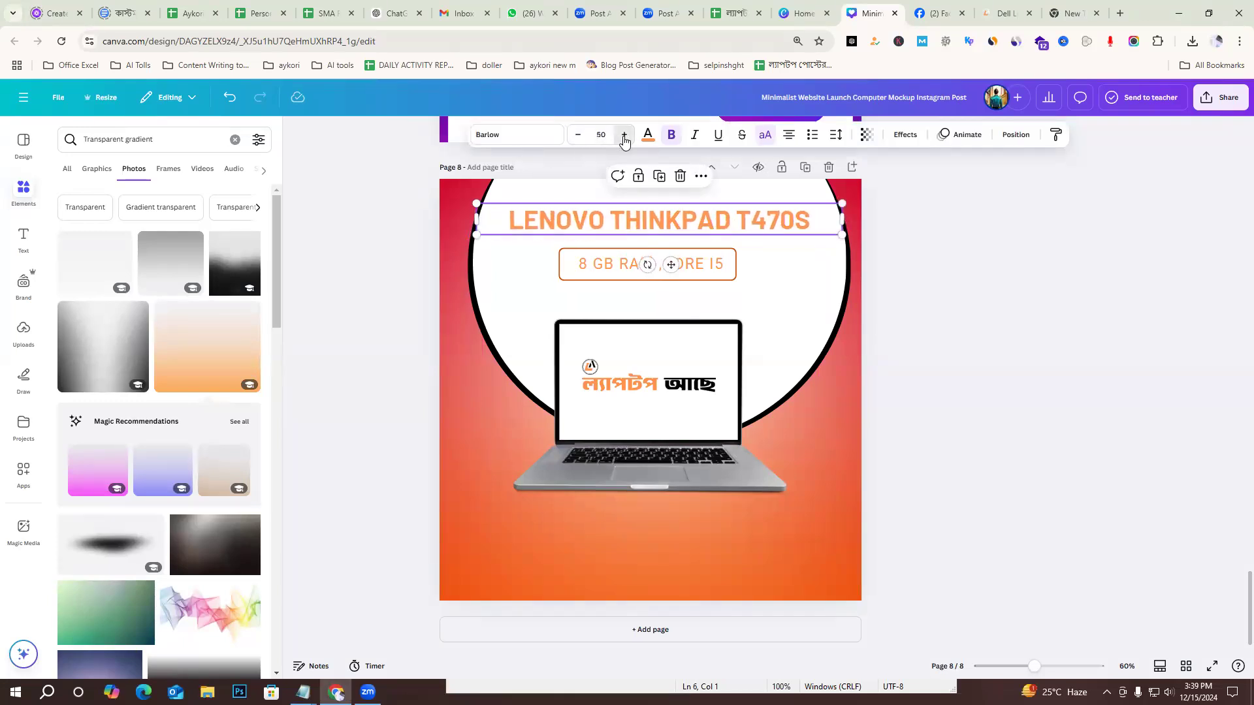
left_click(980, 281)
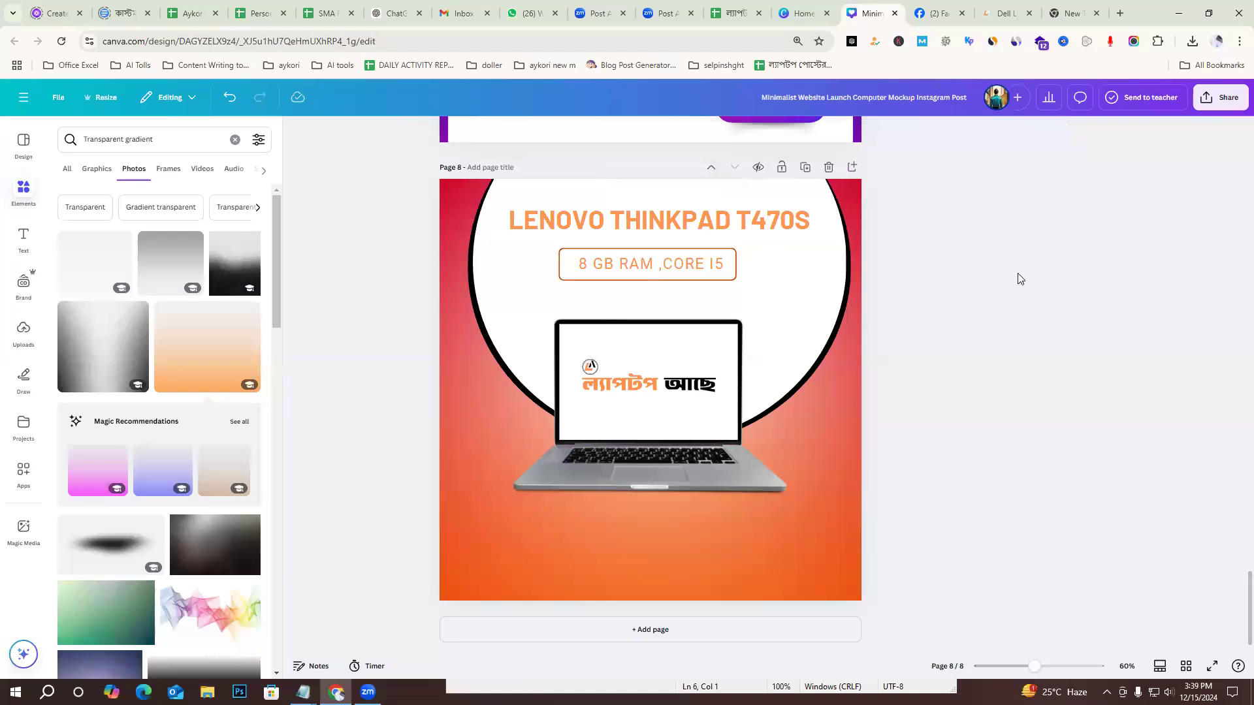
Nudge the page 8 title slightly down and to the left to centre it over the framed specs text.
left_click_drag(779, 216, 780, 218)
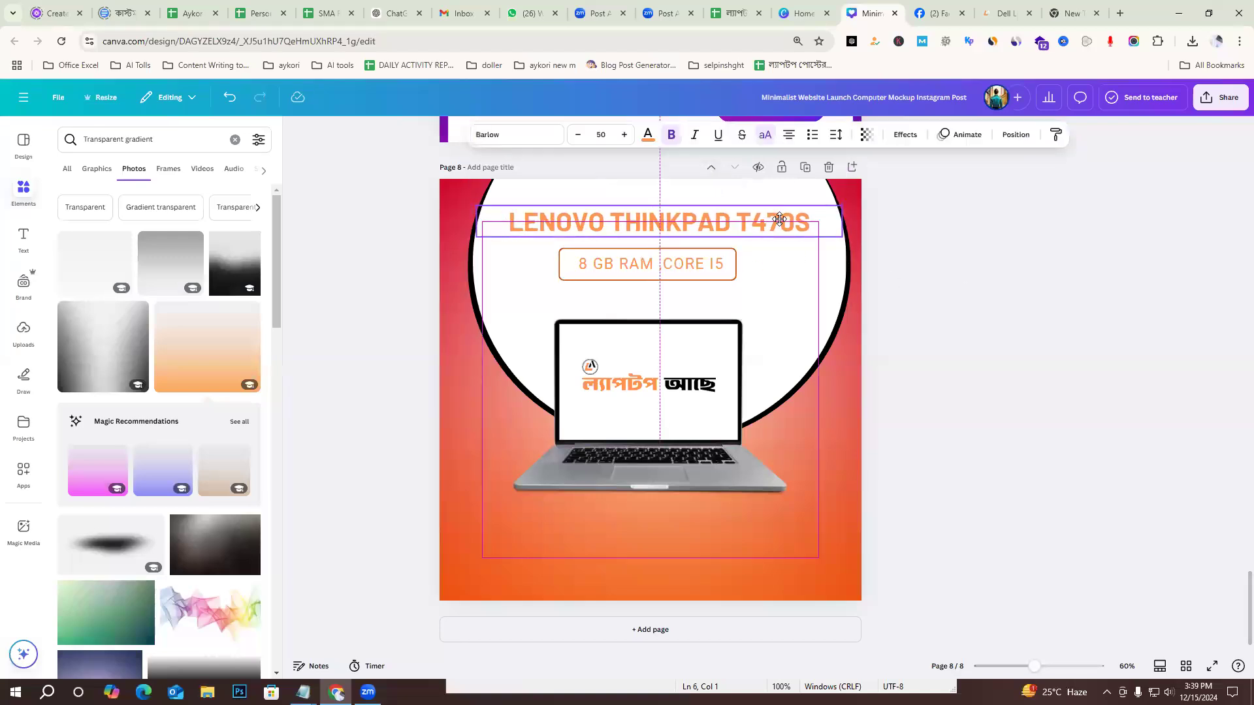
left_click(999, 283)
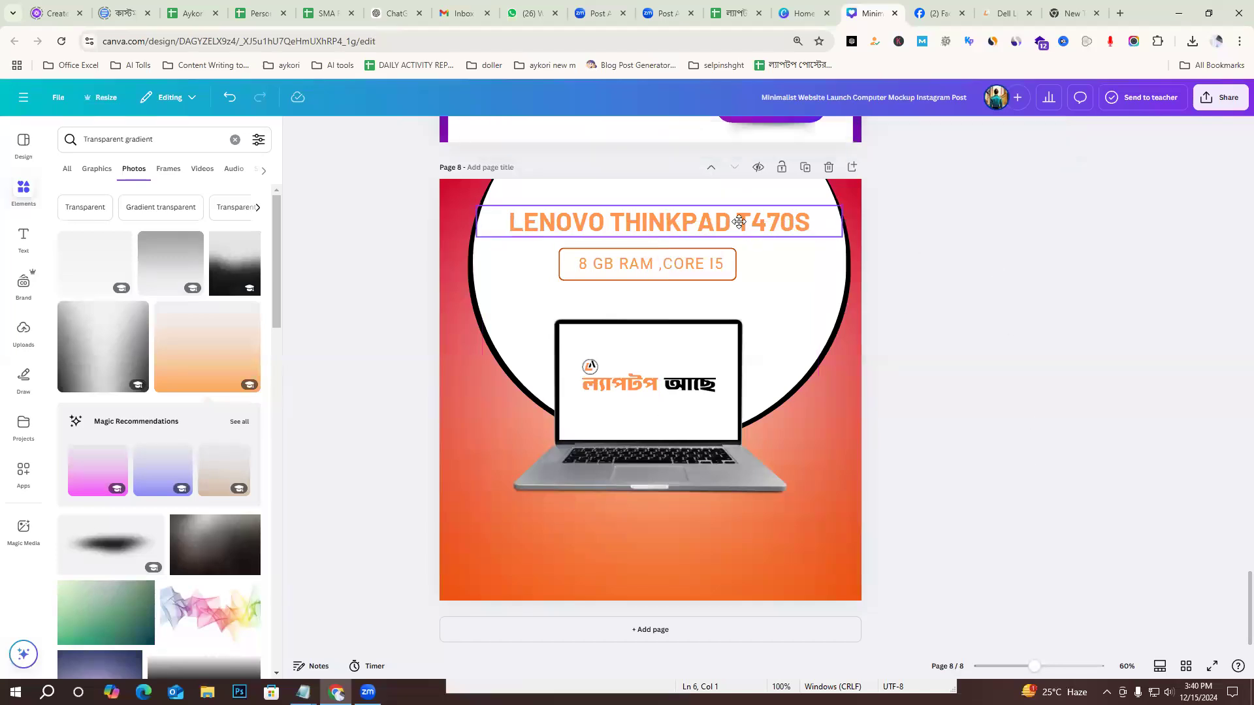
left_click_drag(746, 222, 739, 222)
left_click(968, 288)
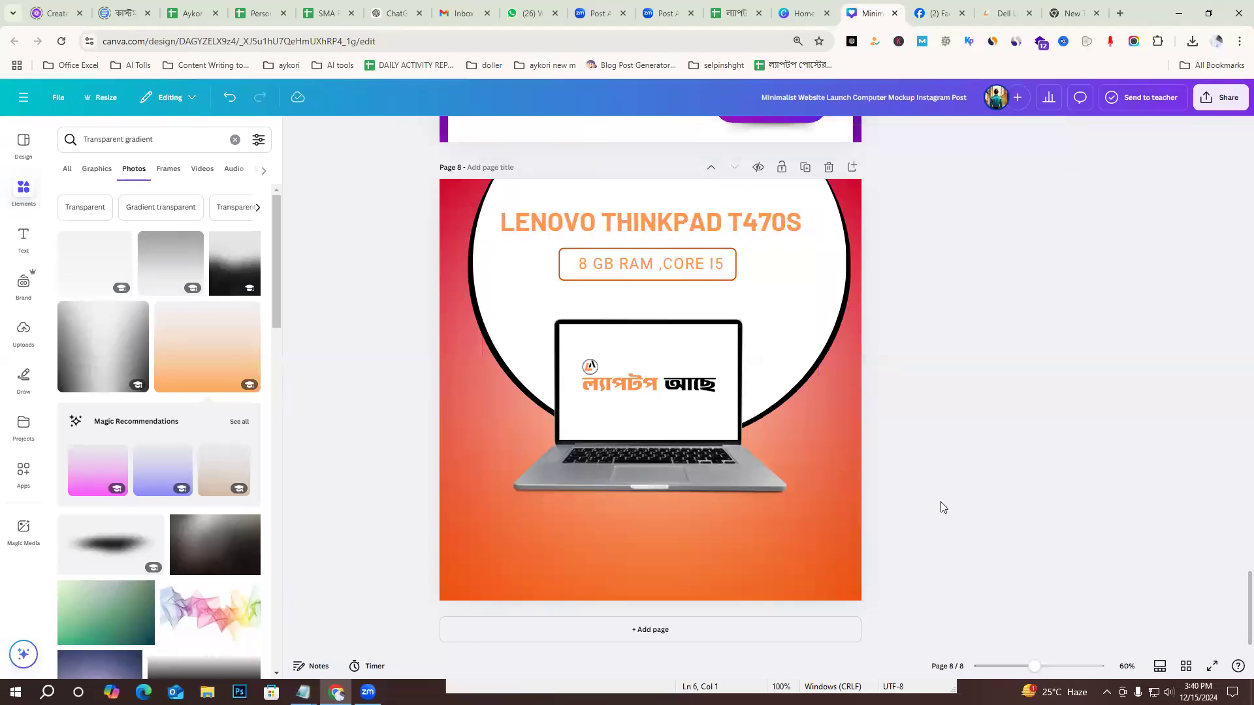
Copy the address, phone and website details with their icons from page 5 and place them along the lower edge of page 8.
scroll(1072, 457, "up", 10)
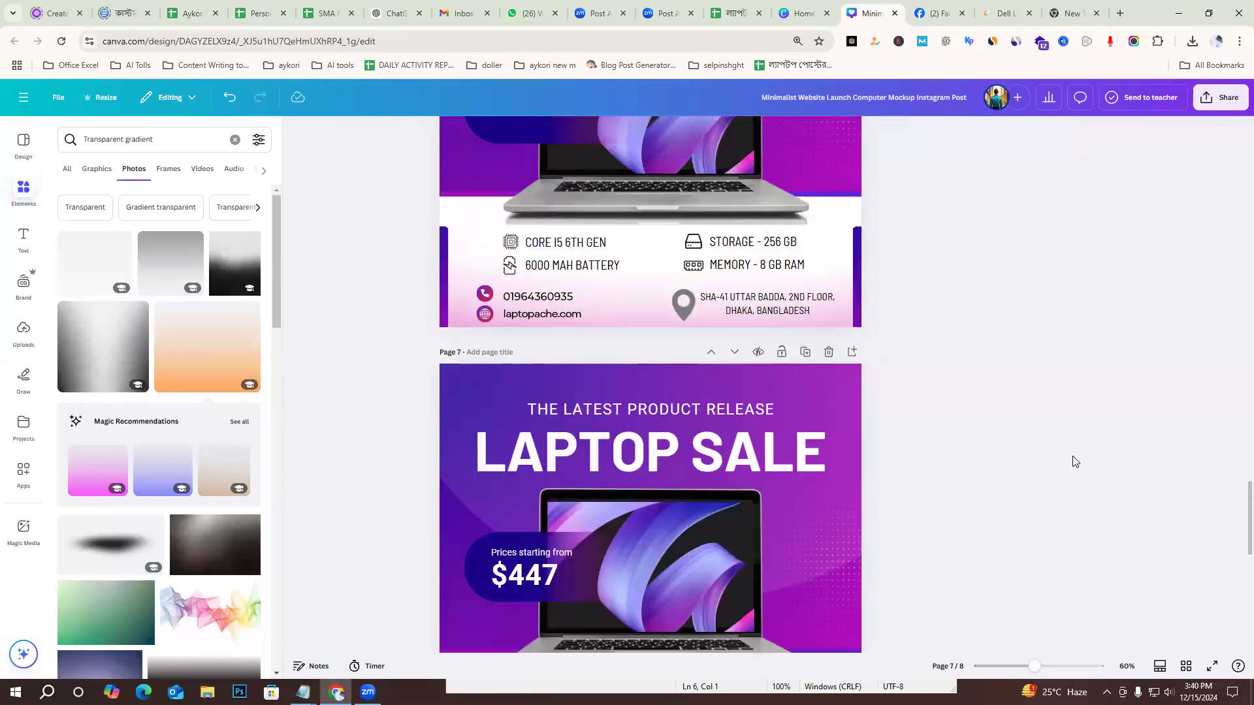
scroll(1072, 456, "up", 10)
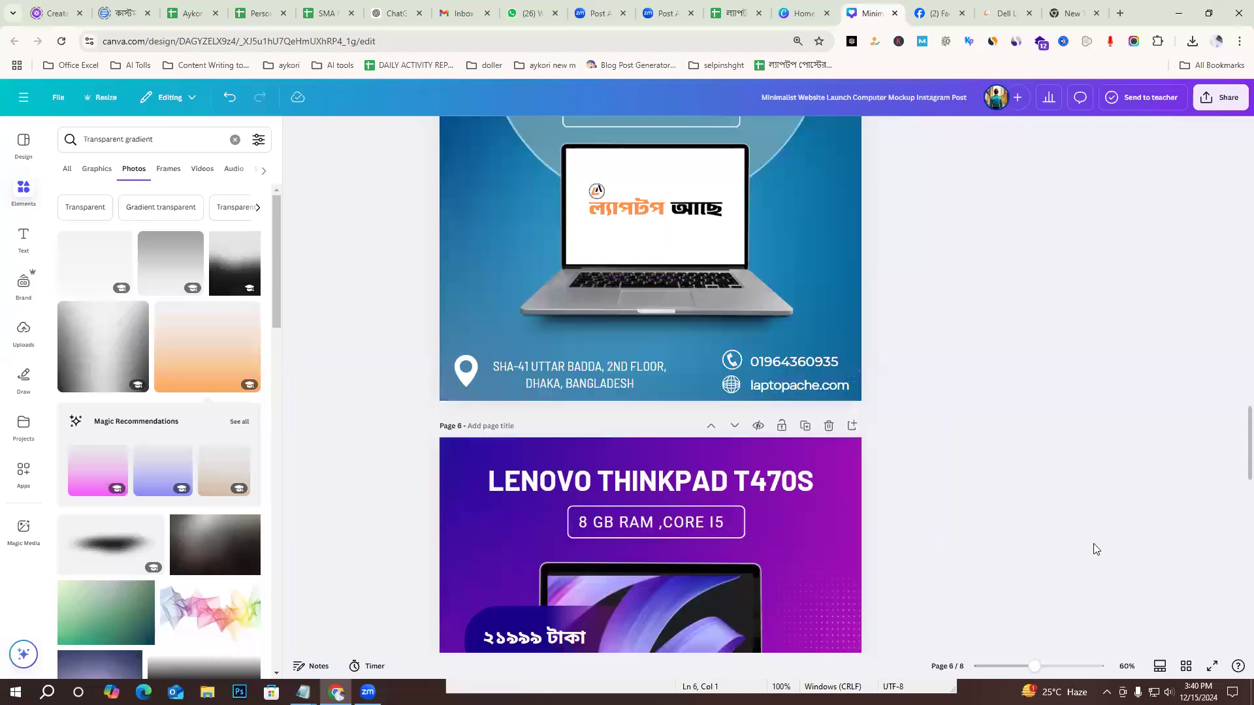
left_click(415, 325)
left_click(353, 467)
left_click_drag(418, 357, 580, 323)
left_click(397, 365)
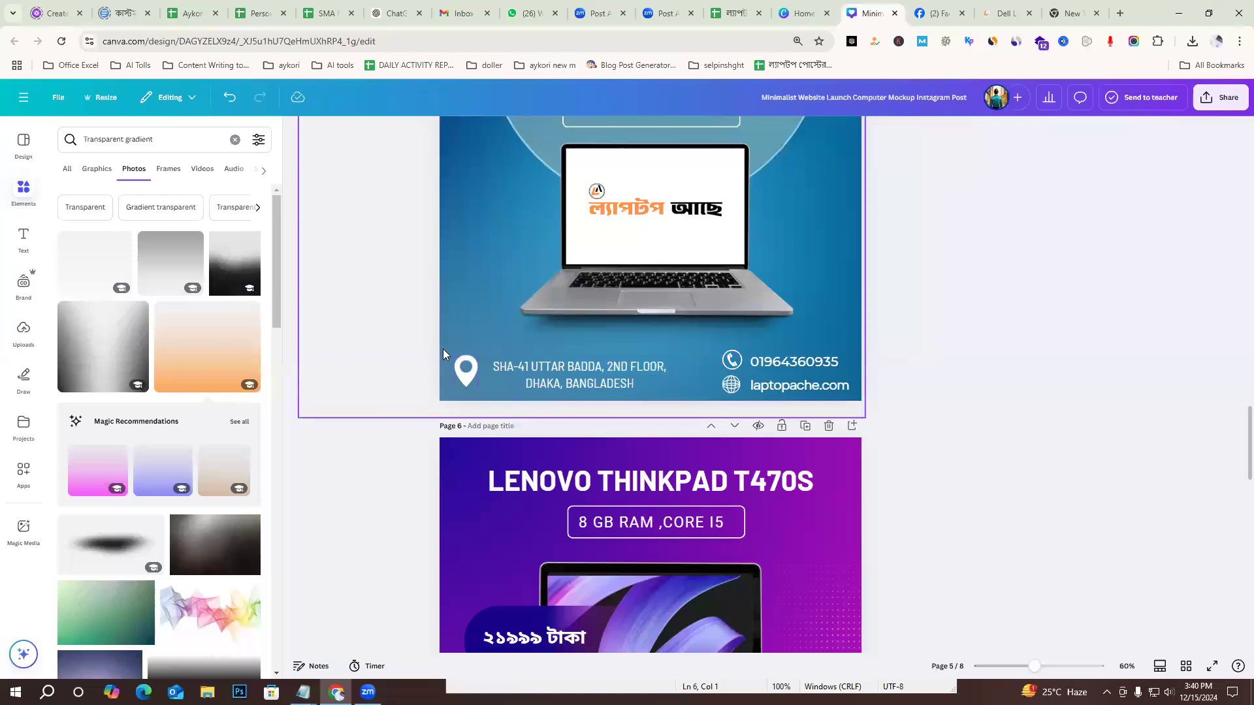
left_click_drag(819, 391, 922, 378)
scroll(956, 460, "down", 18)
left_click(547, 549)
key("ctrl+v")
left_click_drag(574, 576, 630, 556)
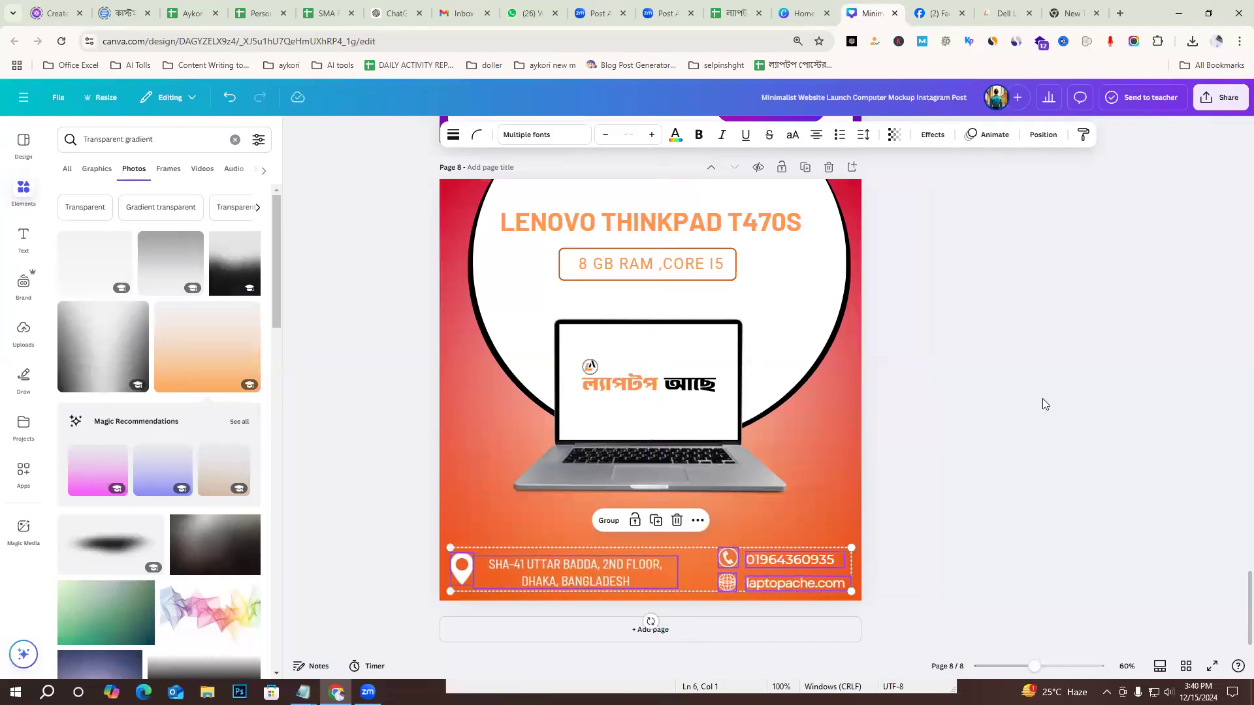
left_click(1043, 404)
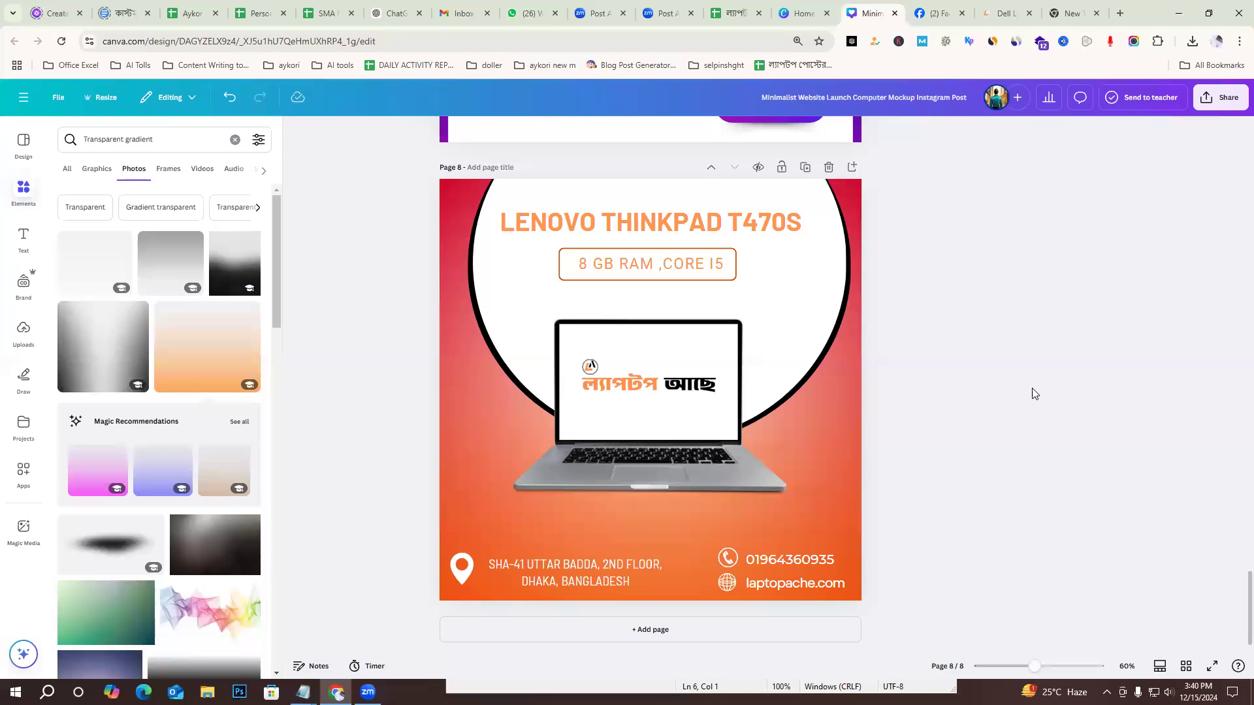
Copy the framed price text "২১৯৯৯ টাকা" from page 5 and paste it onto page 8.
scroll(1004, 415, "up", 20)
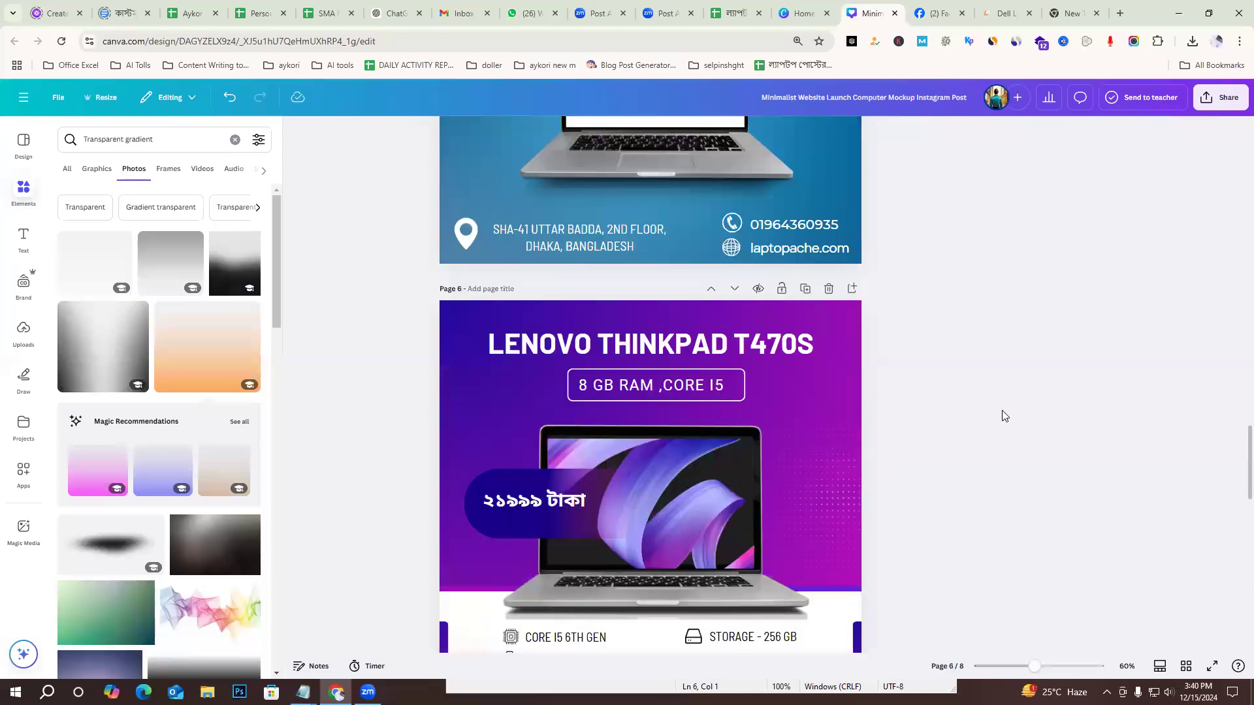
scroll(1004, 416, "down", 2)
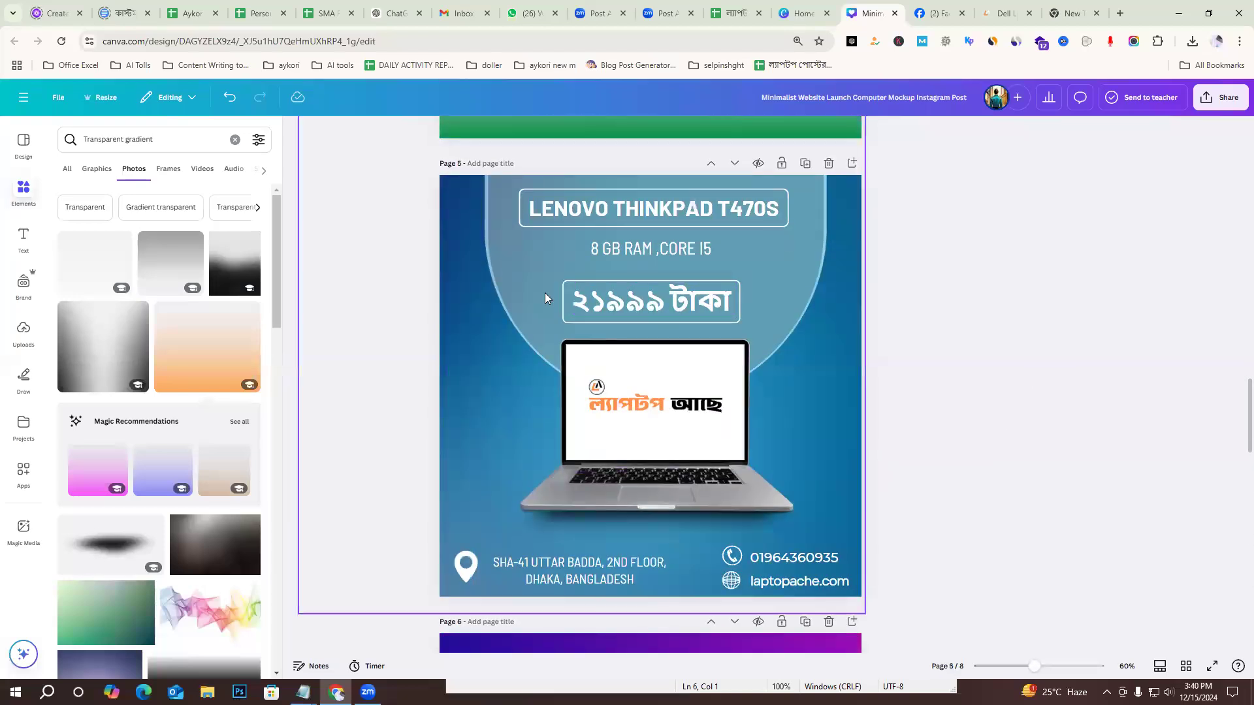
left_click(666, 308)
scroll(1030, 453, "down", 10)
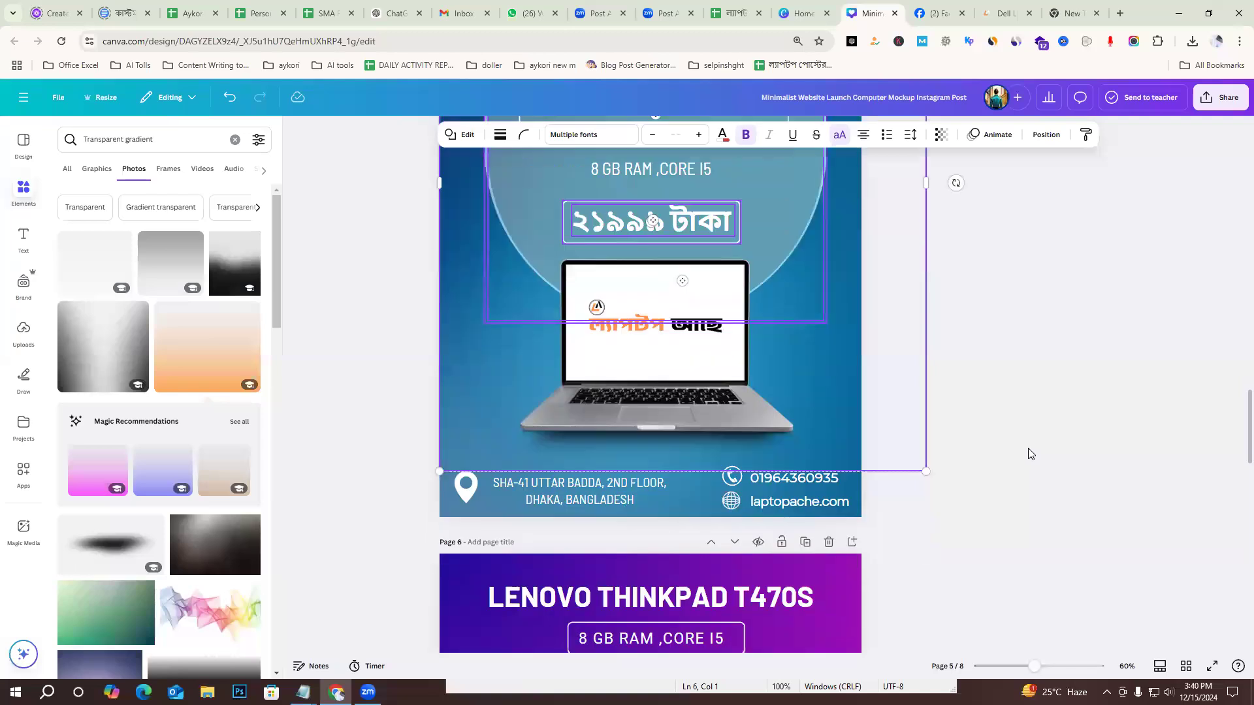
scroll(1044, 401, "up", 12)
left_click(563, 479)
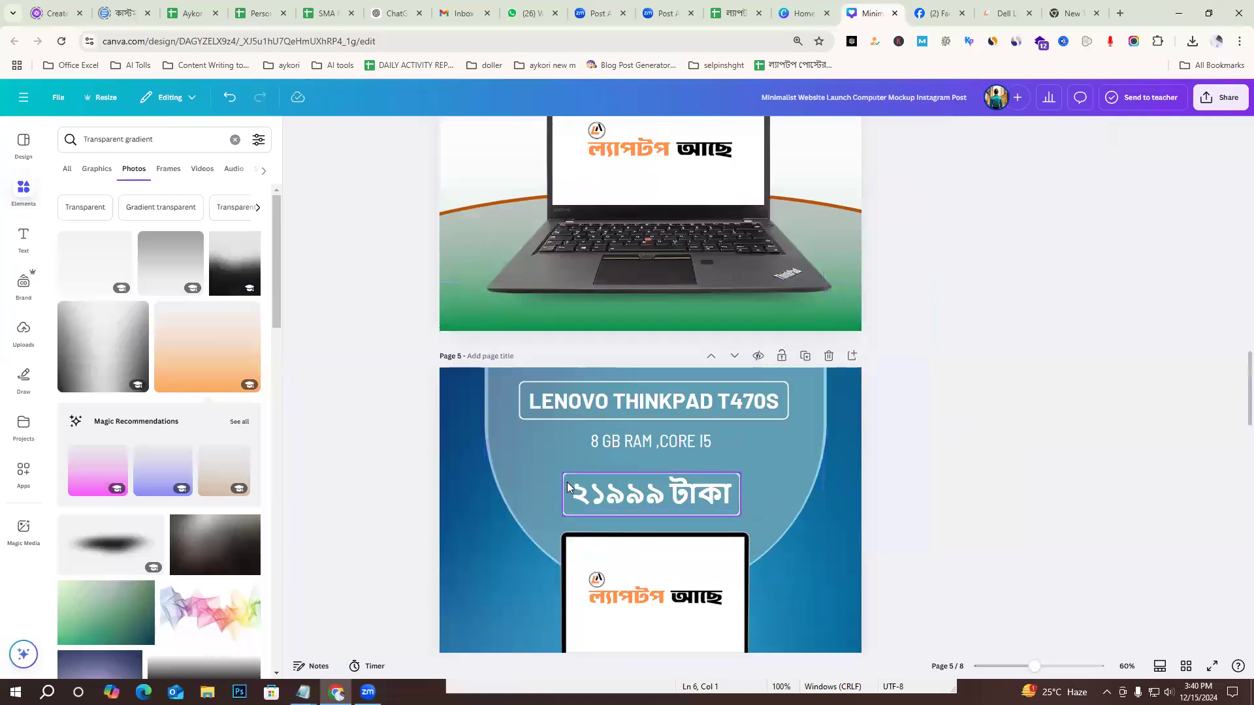
left_click(575, 495)
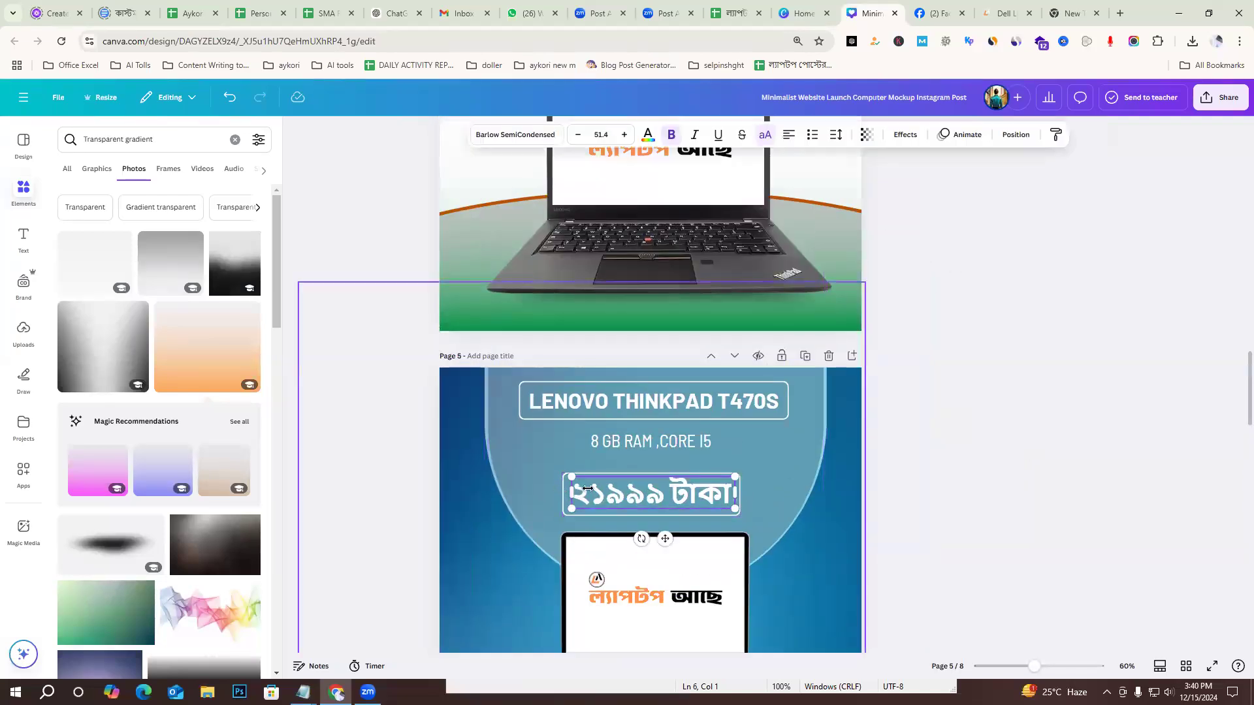
left_click(551, 489)
left_click_drag(589, 498, 793, 485)
scroll(973, 476, "down", 4)
scroll(954, 484, "down", 18)
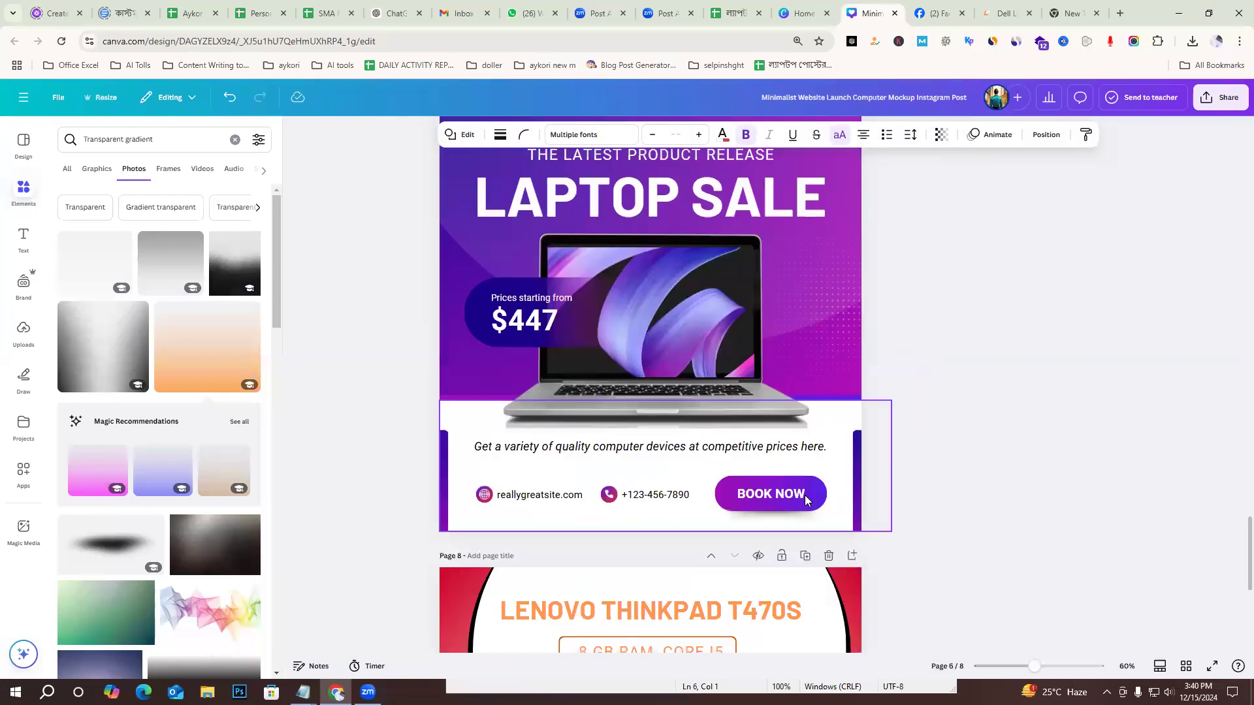
scroll(837, 476, "up", 3)
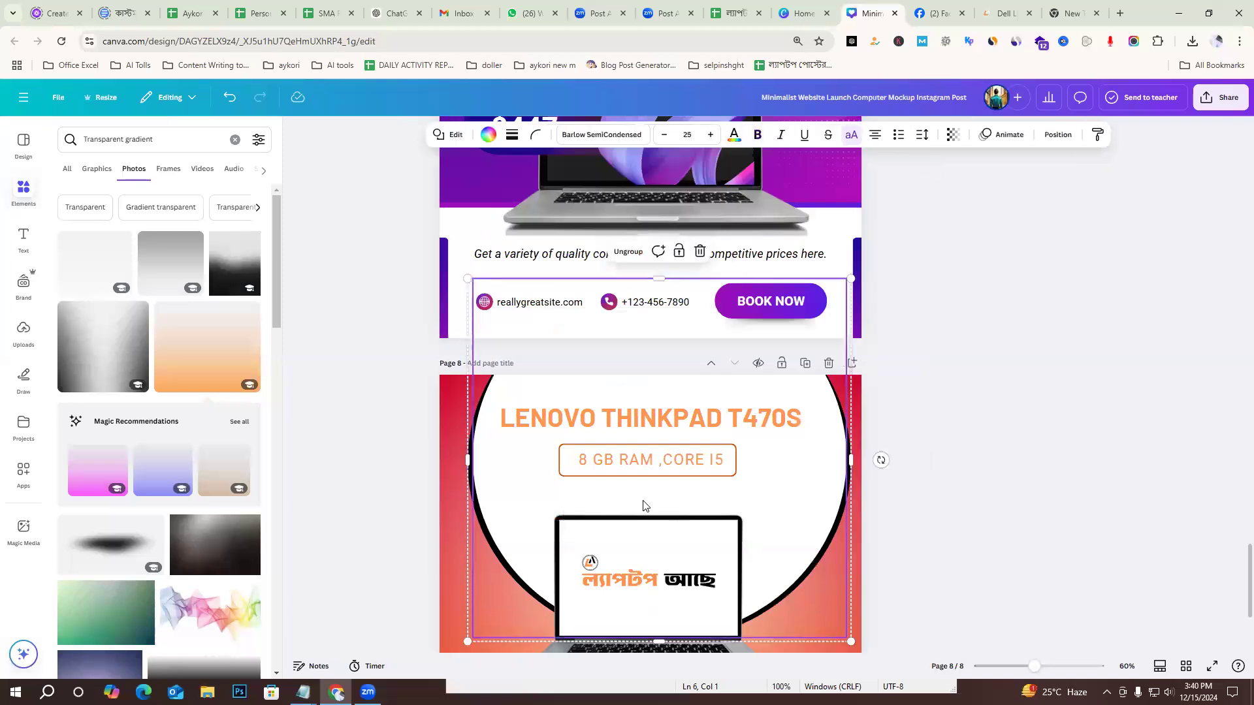
key("ctrl+v")
left_click(1018, 468)
Delete the grey circle and the blue gradient overlay pasted onto page 8 along with the price.
left_click(797, 428)
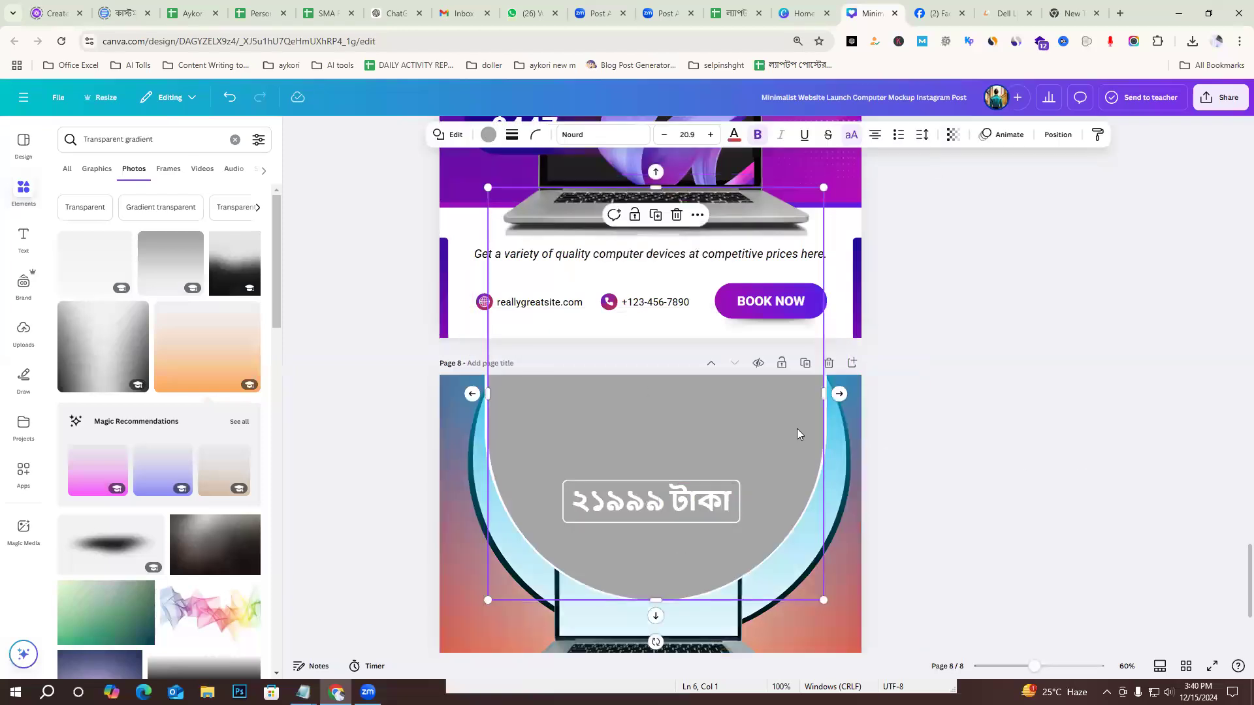
key("Delete")
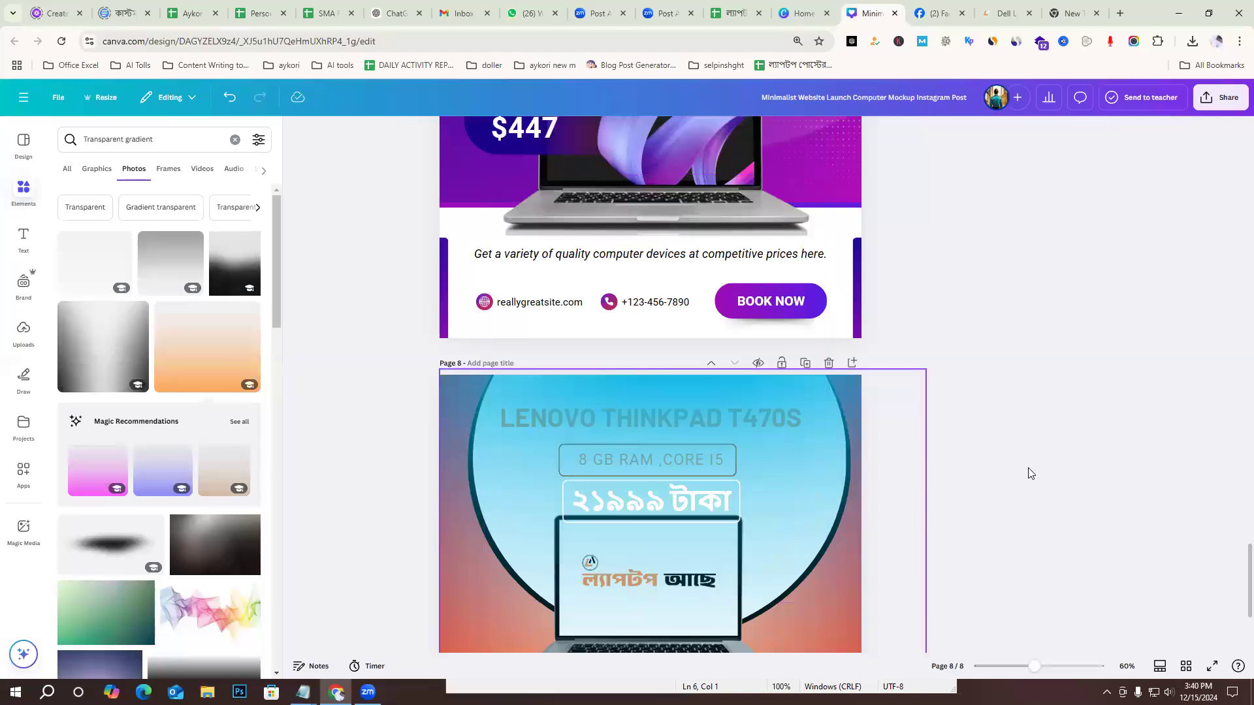
scroll(1028, 468, "down", 3)
scroll(929, 395, "up", 2)
left_click(818, 393)
key("Delete")
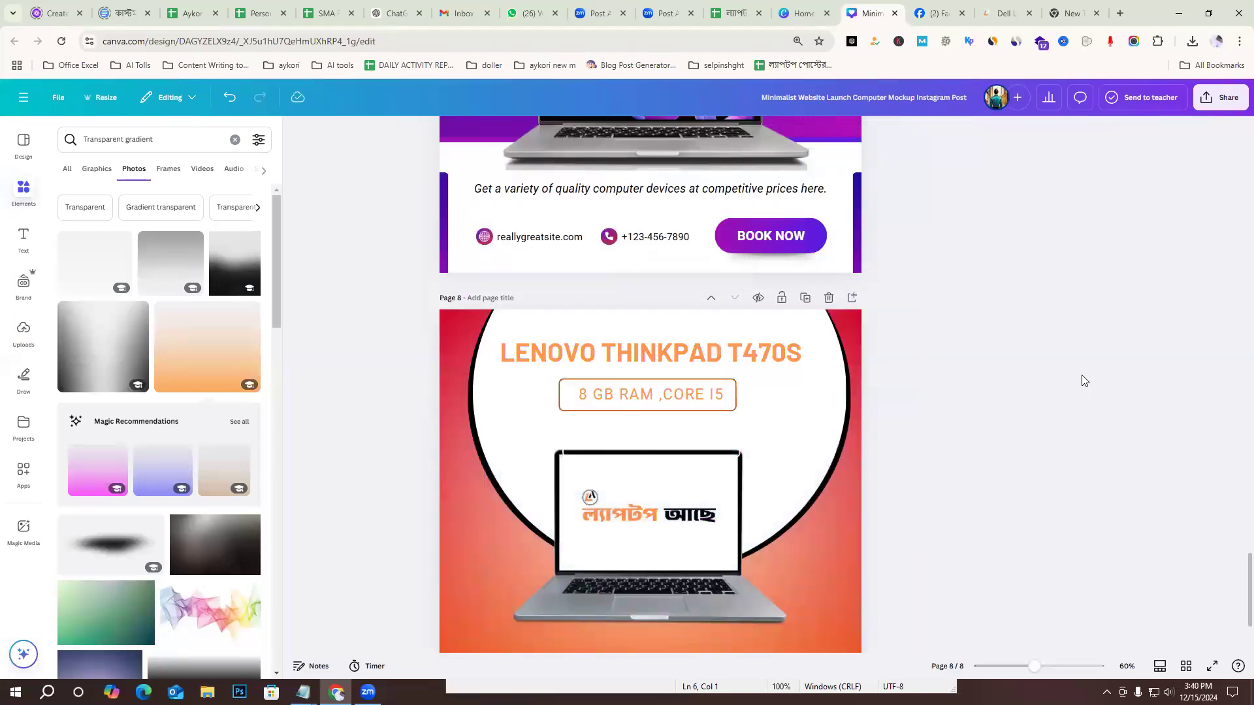
Move the page 8 laptop down towards the contact details and colour the "২১৯৯৯ টাকা" price text black.
scroll(687, 471, "down", 2)
left_click_drag(679, 486, 679, 524)
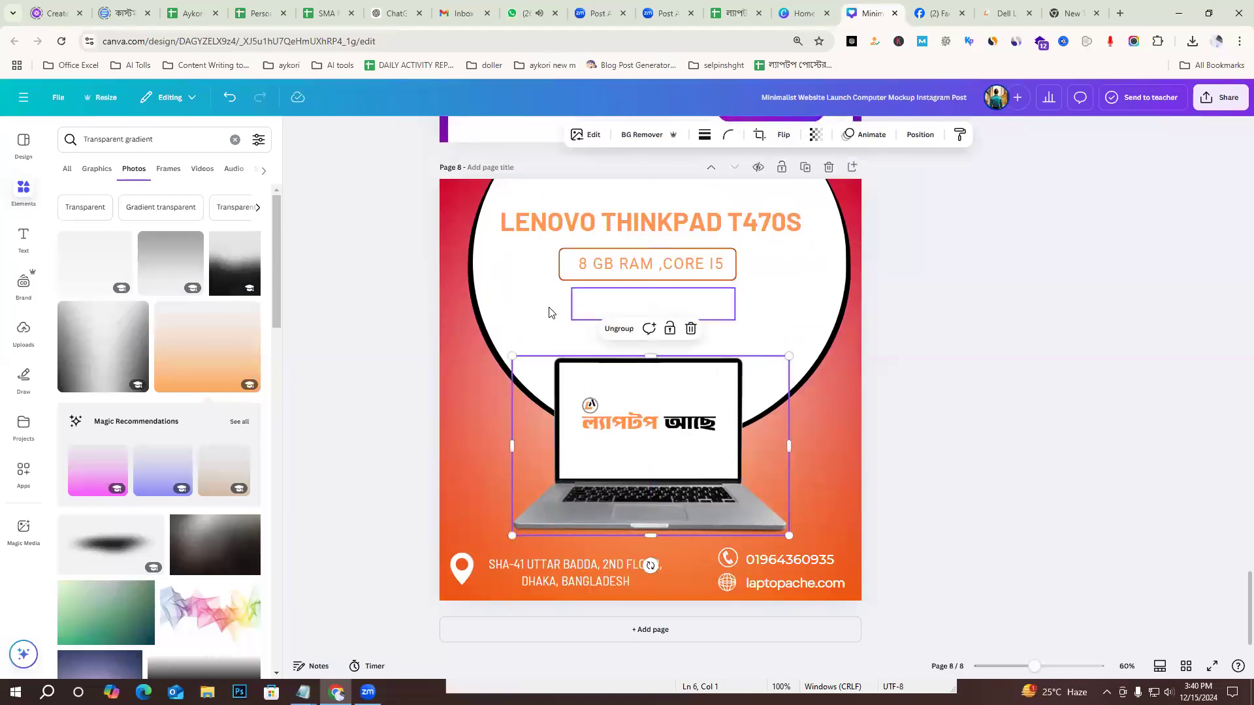
left_click(593, 308)
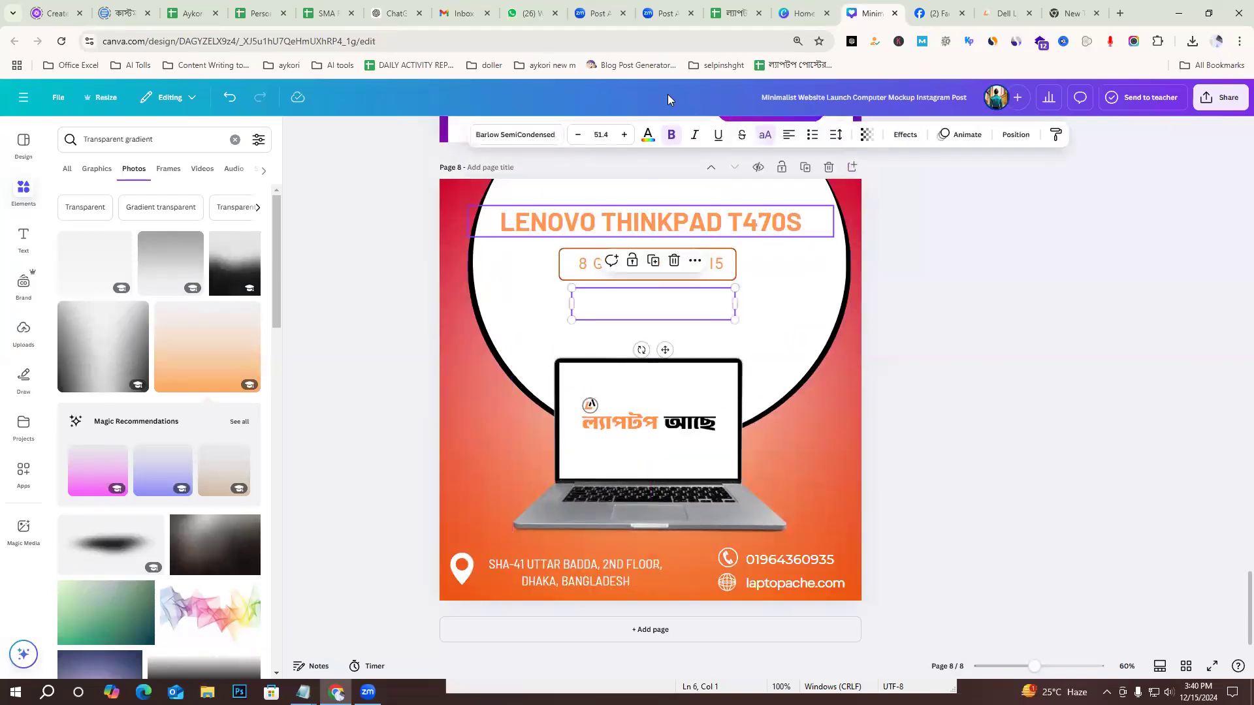
left_click(648, 136)
left_click(106, 238)
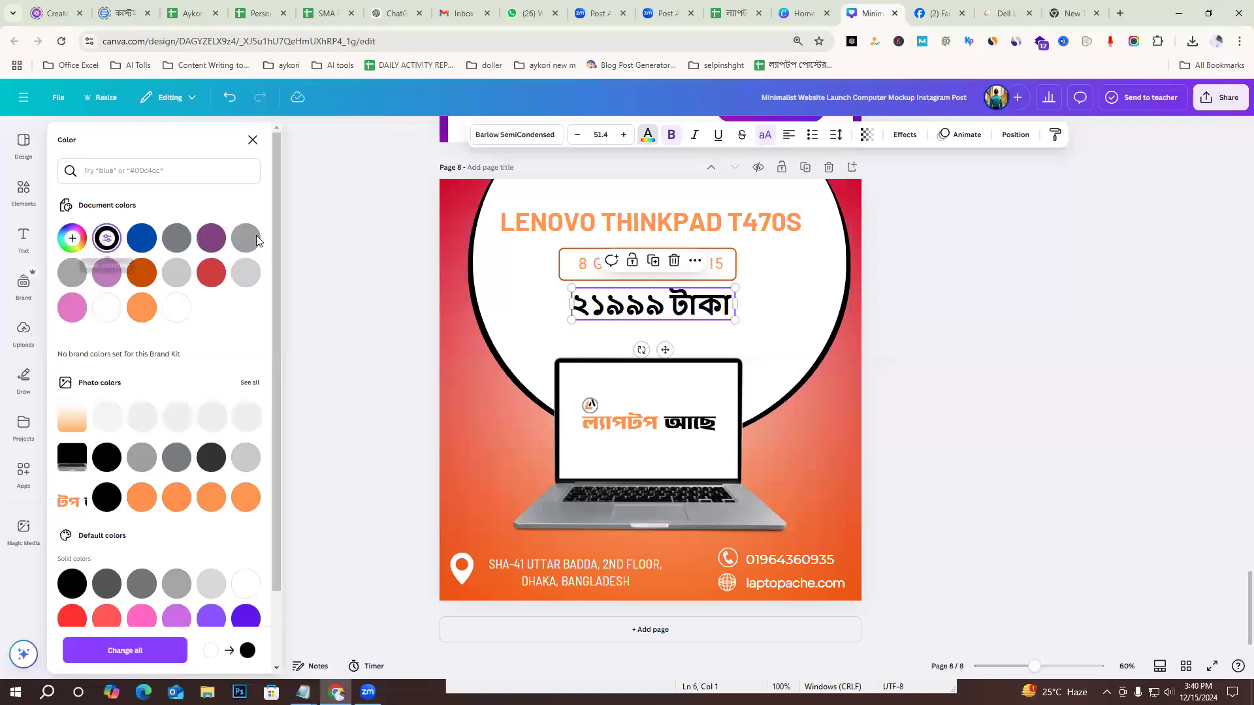
left_click(1033, 382)
Nudge the black price text on page 8 slightly down, away from the framed specs text.
scroll(1033, 382, "up", 10)
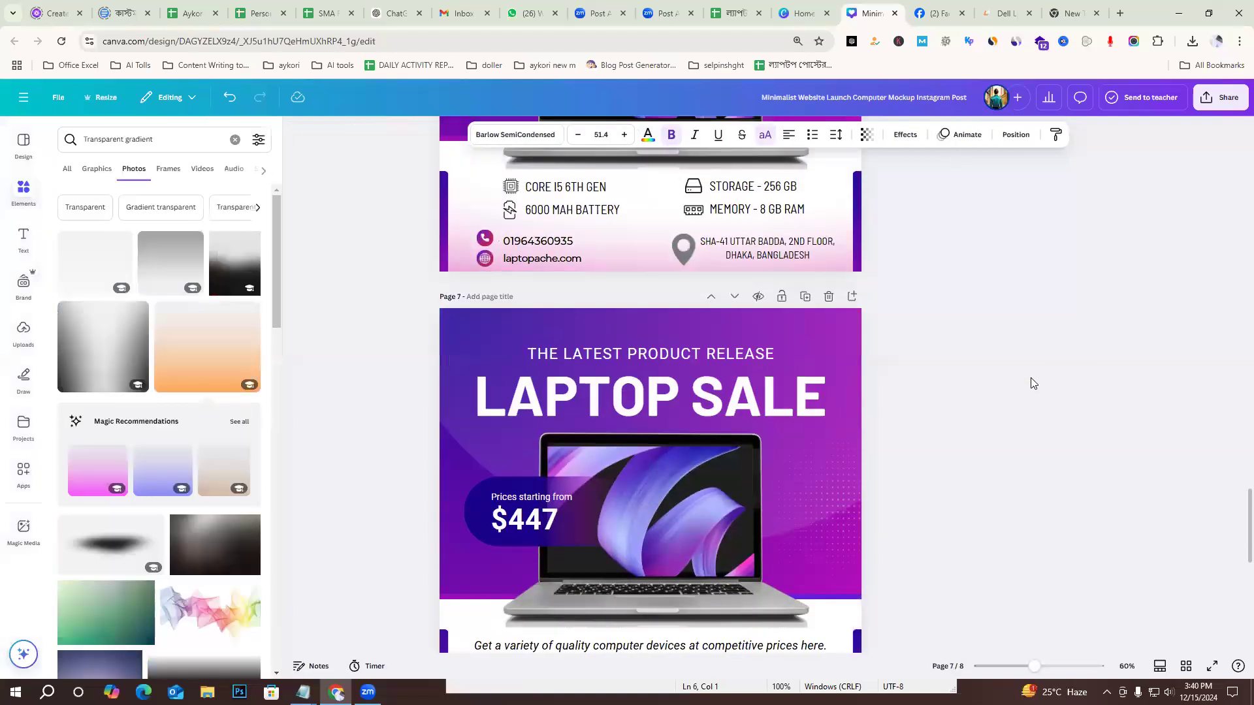
scroll(986, 465, "down", 10)
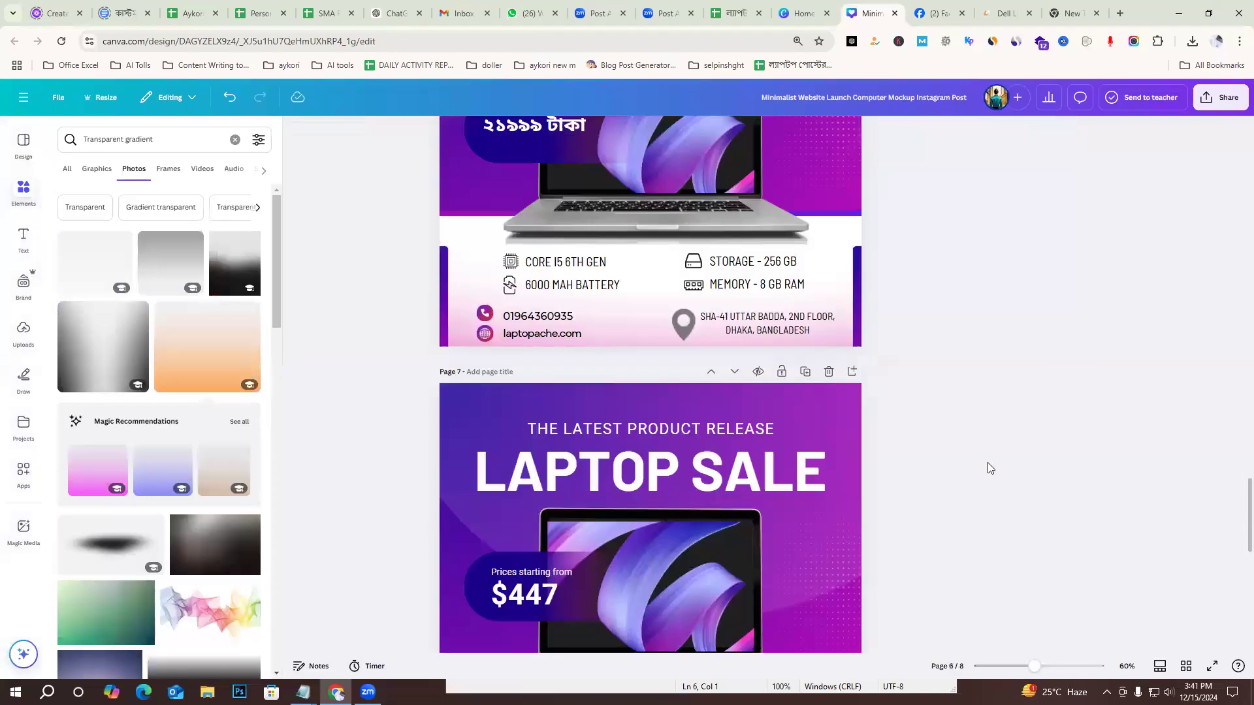
left_click_drag(657, 377, 660, 385)
Search the elements for "shape", limit the results to graphics and add the white pill shape with a thin outline to page 8.
left_click(157, 139)
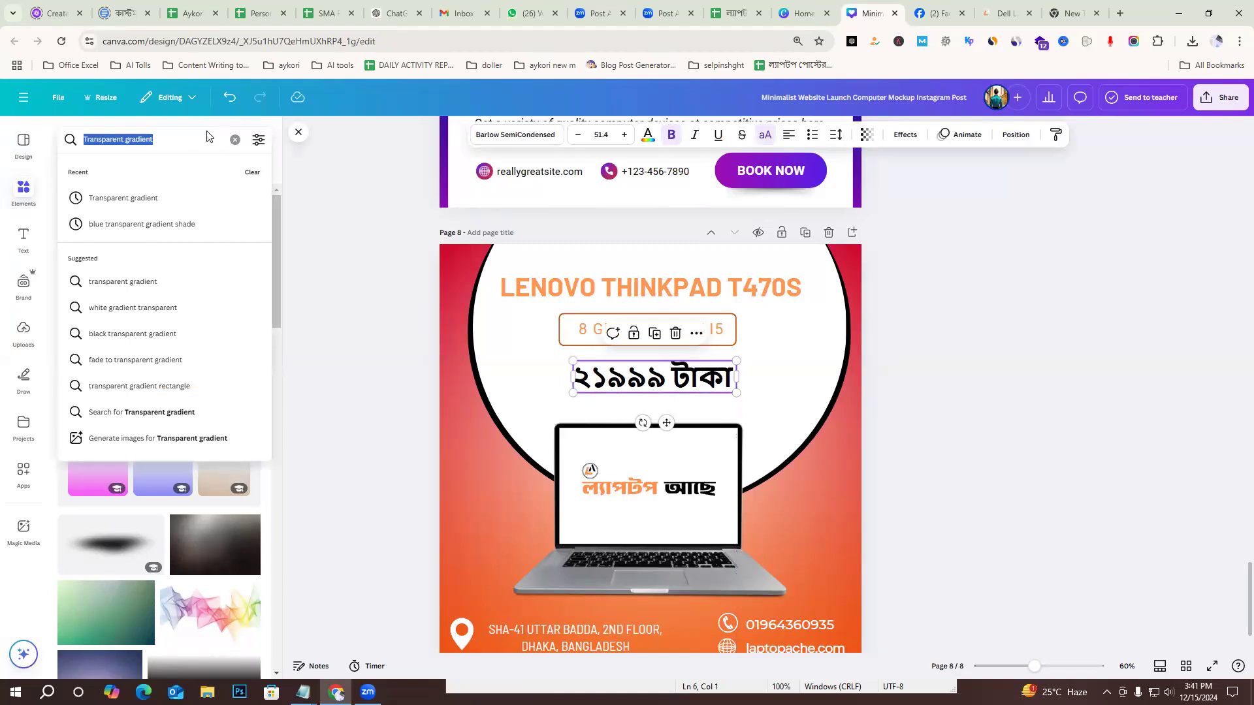
left_click(444, 370)
left_click(371, 338)
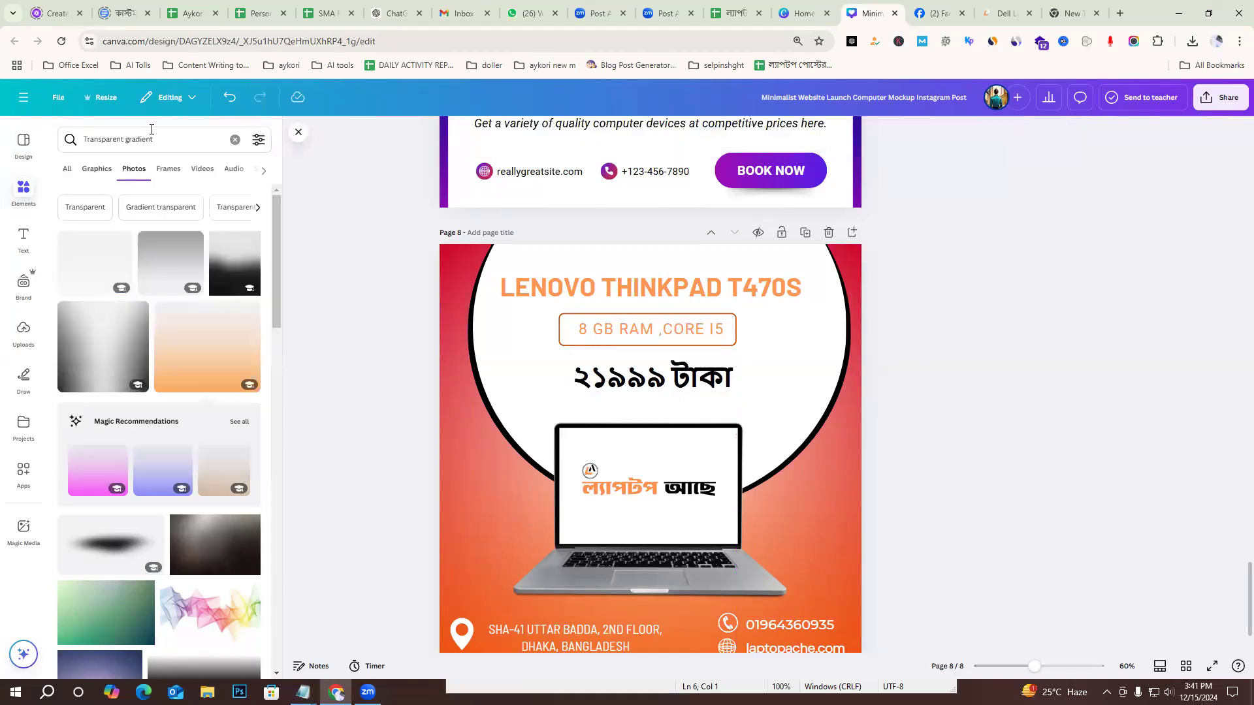
left_click(64, 140)
key("BackSpace")
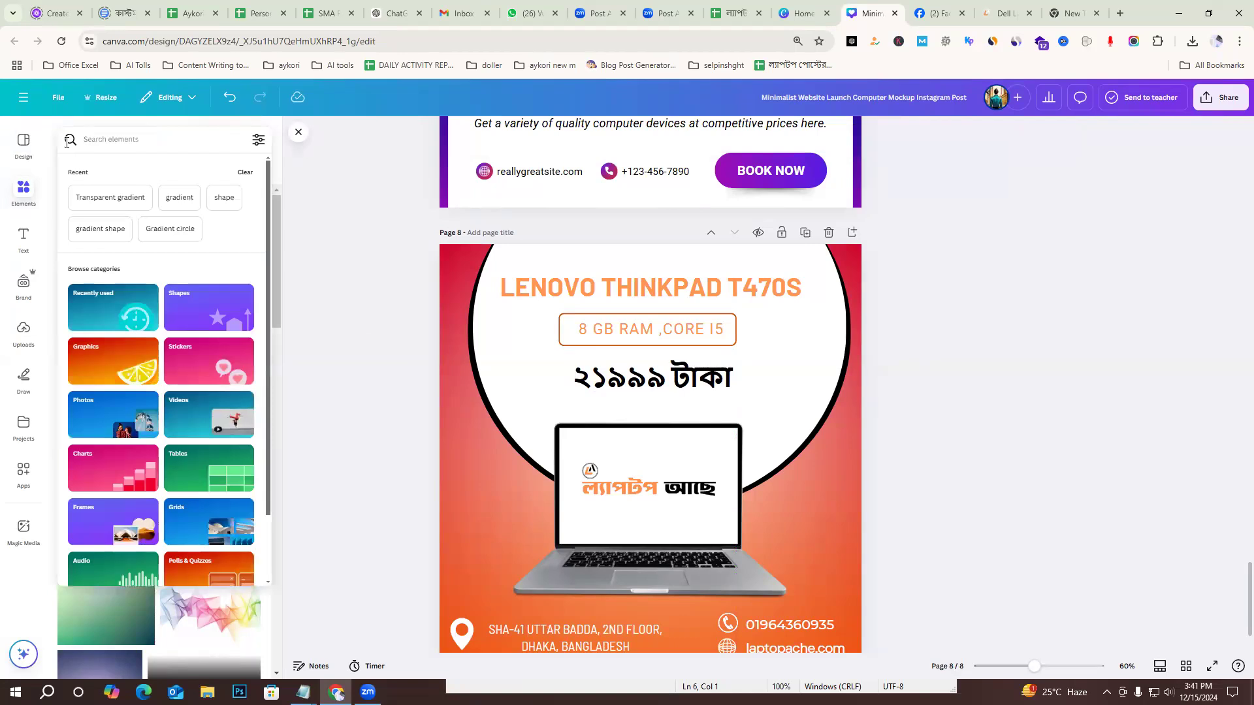
type("shape")
key("Return")
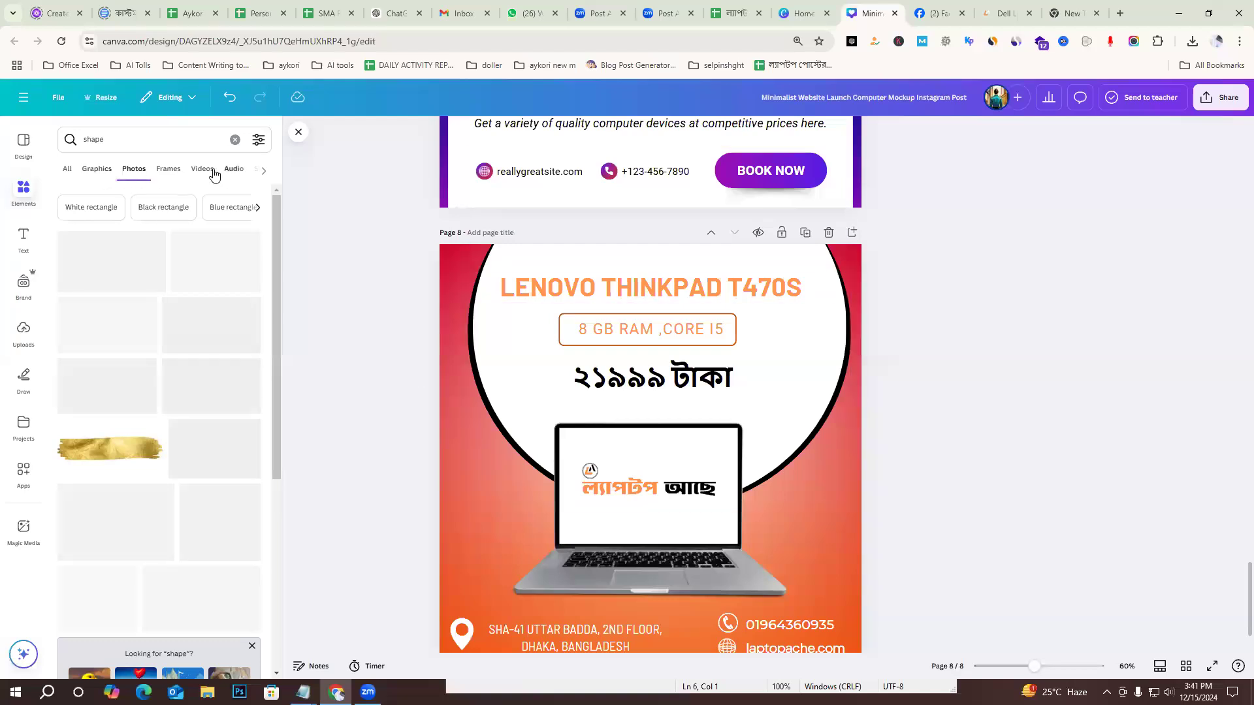
left_click(97, 170)
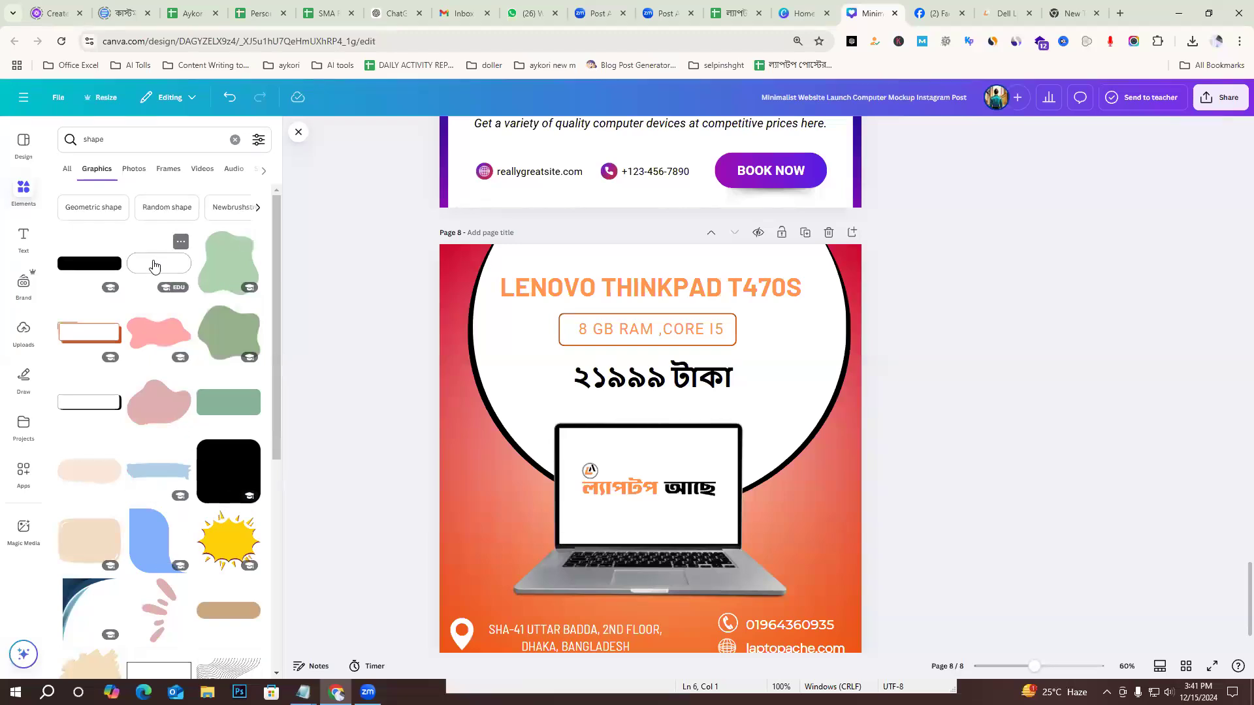
left_click(158, 264)
Move the pill shape off the laptop screen and place it around the "২১৯৯৯ টাকা" price text.
left_click_drag(679, 490, 681, 439)
key("ctrl+z")
left_click(1041, 459)
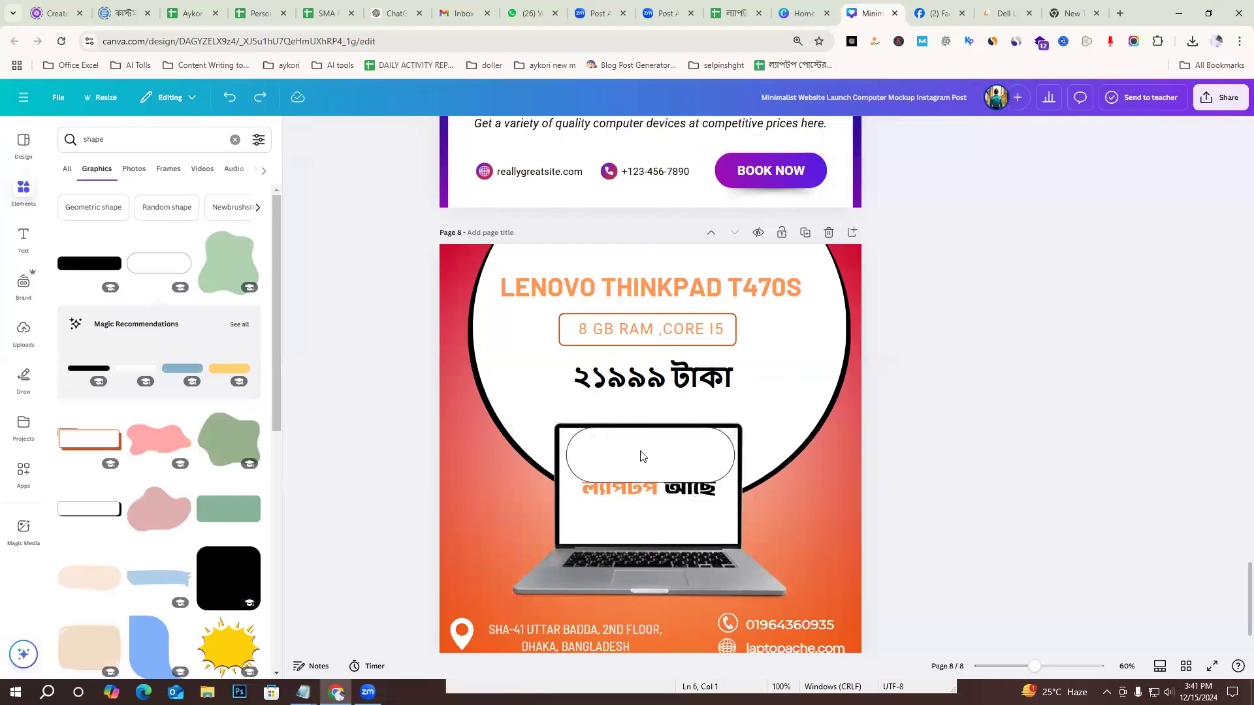
left_click_drag(579, 442, 603, 365)
left_click(990, 384)
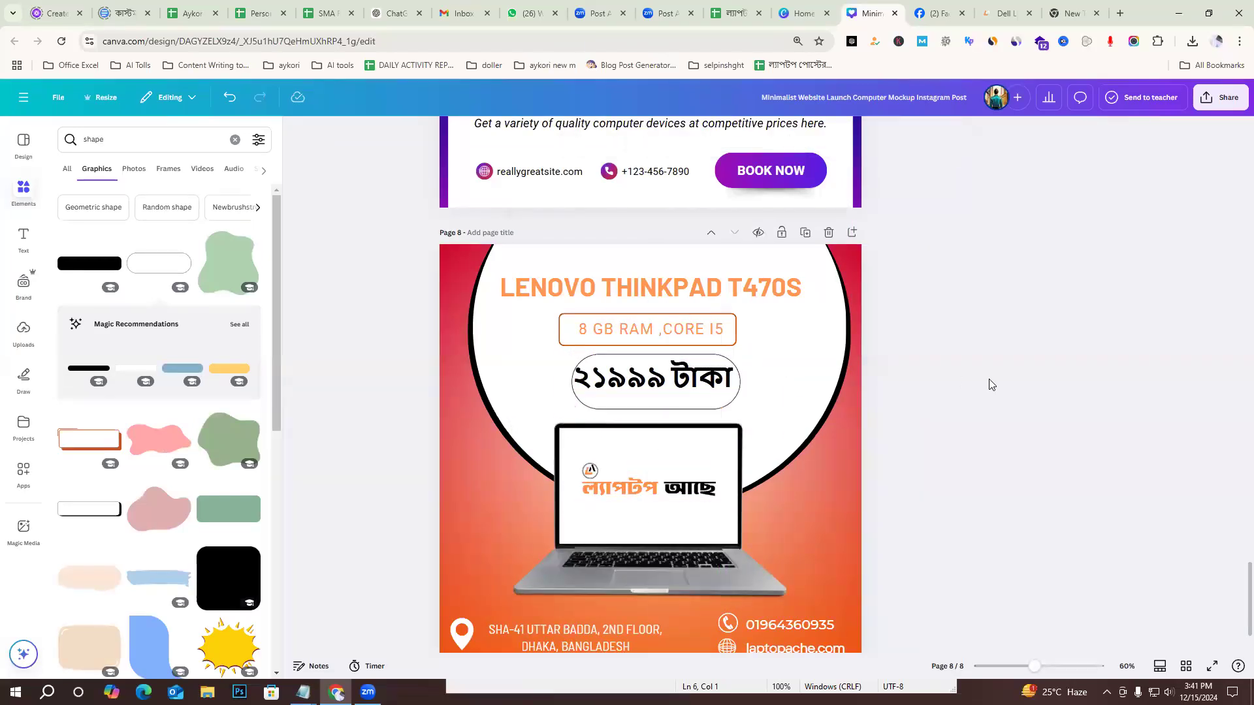
Shrink the price text to font size 45.7 and centre it inside the pill shape.
left_click(730, 394)
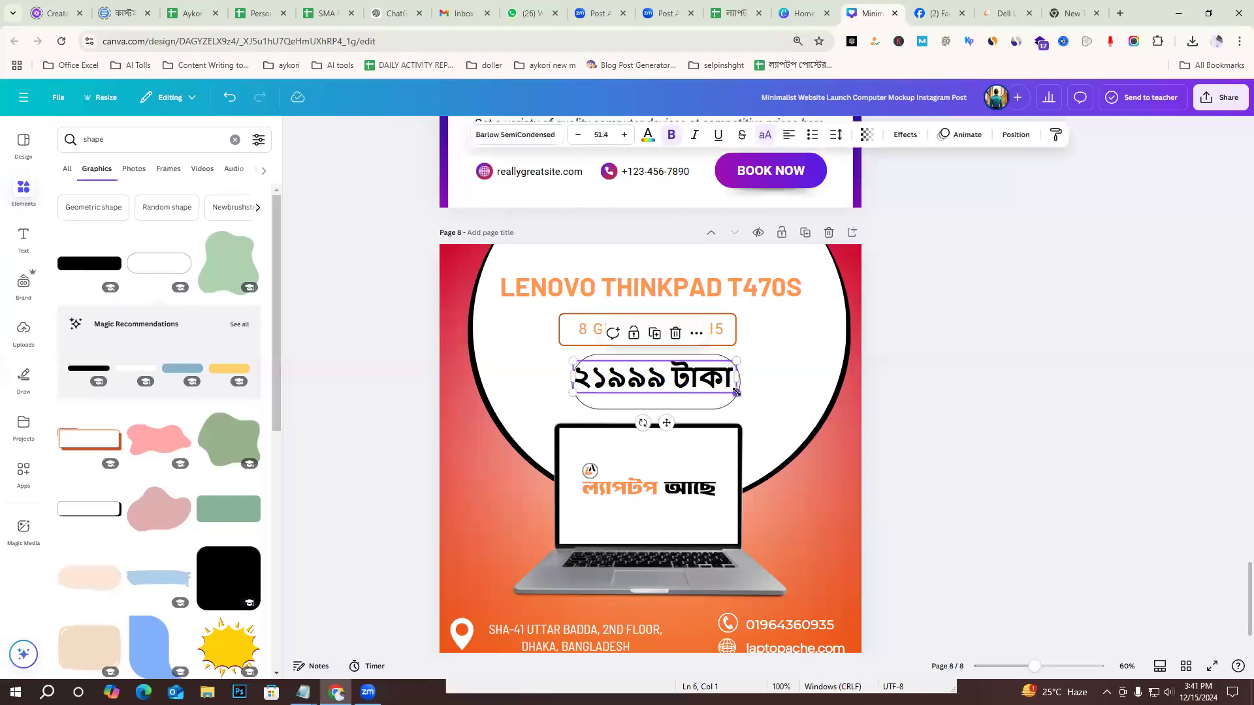
left_click_drag(721, 389, 688, 383)
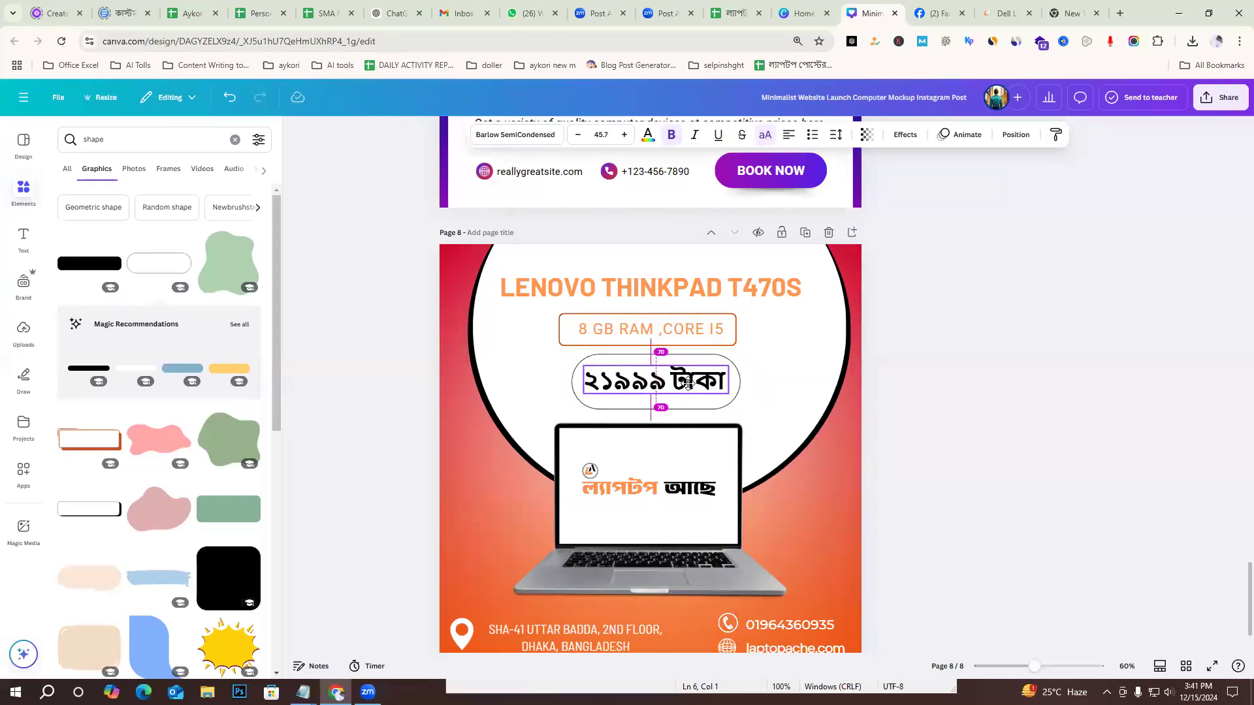
left_click(1050, 393)
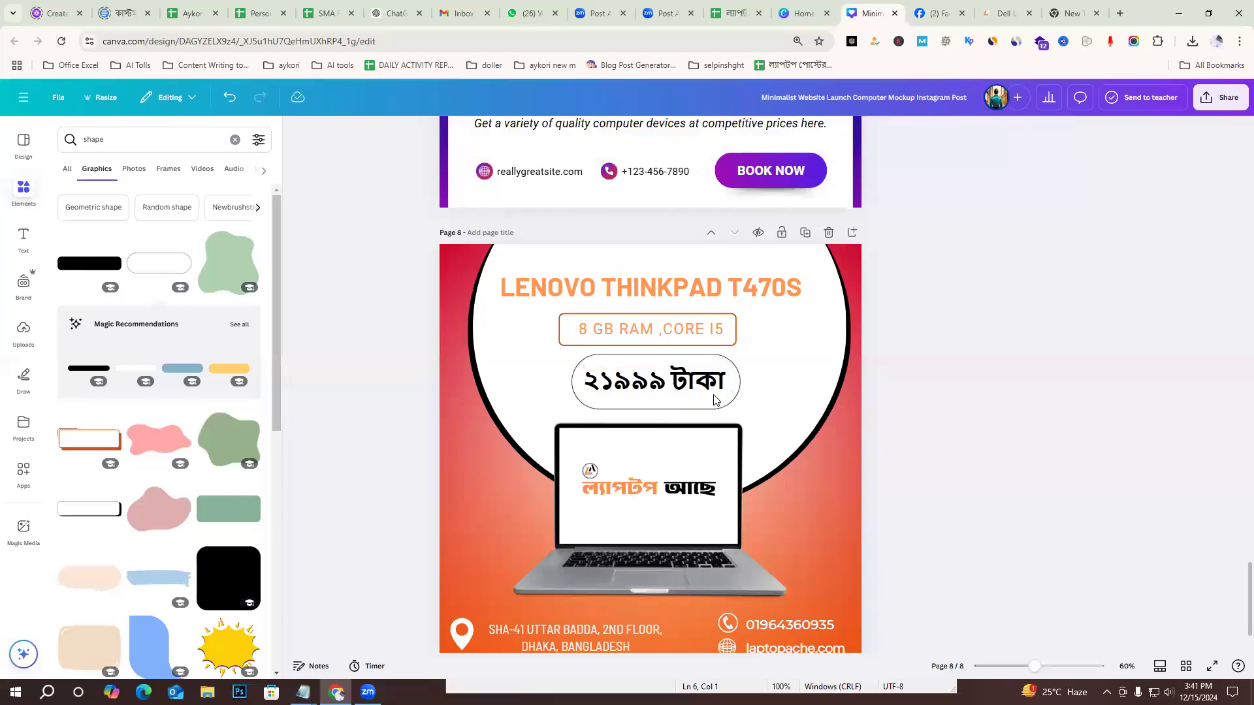
left_click(568, 367)
left_click(415, 376)
left_click_drag(515, 376, 567, 388)
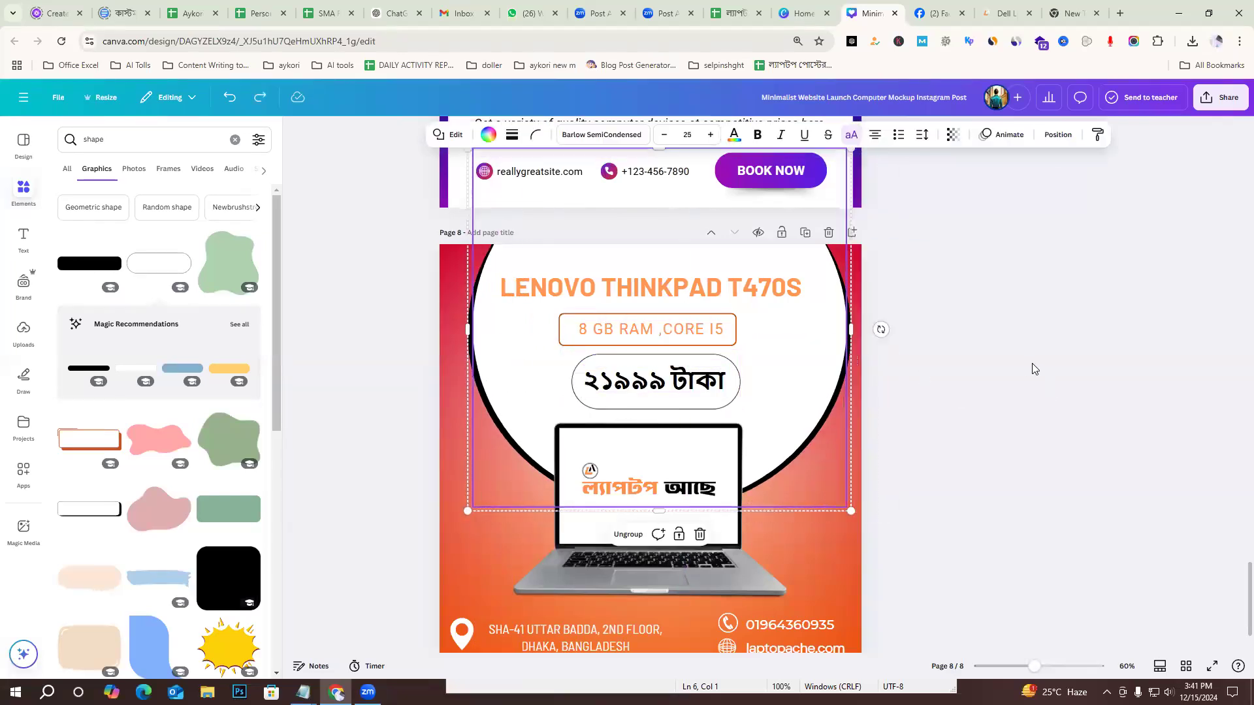
key("ctrl+z")
Shift the pill shape slightly left to centre it on the page, and realign the price text inside it.
left_click(685, 384)
left_click_drag(742, 388, 733, 383)
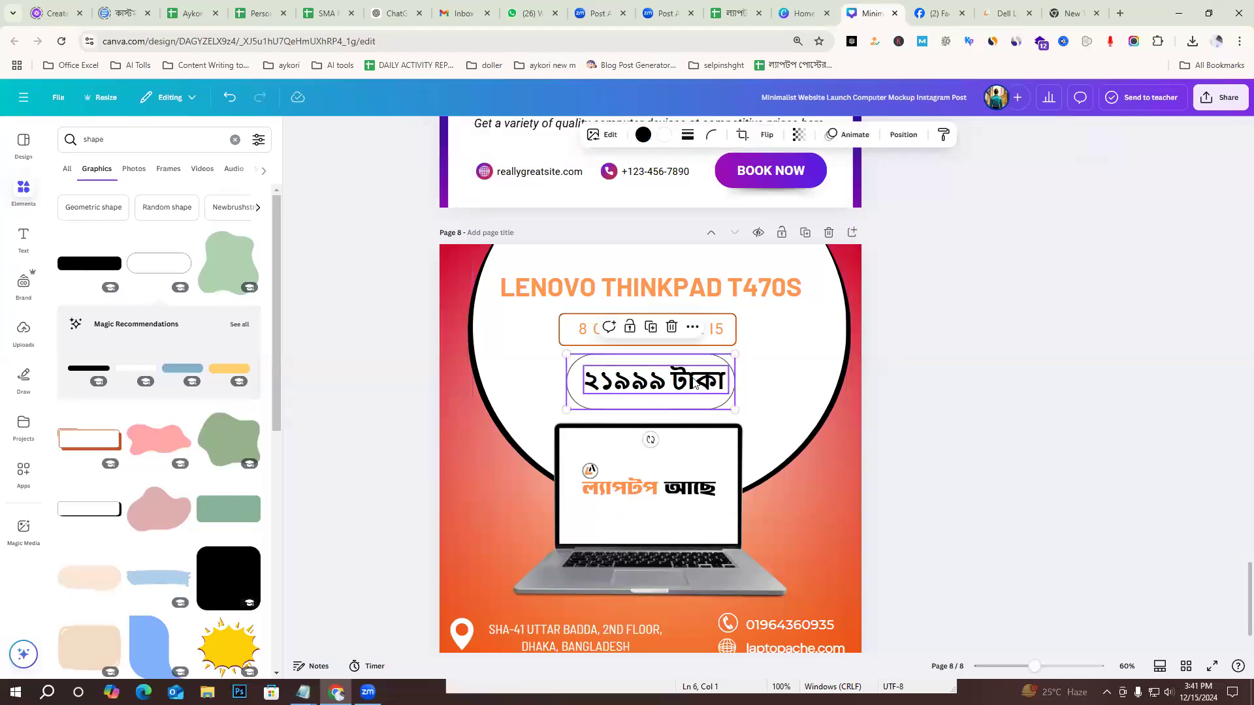
left_click(691, 379)
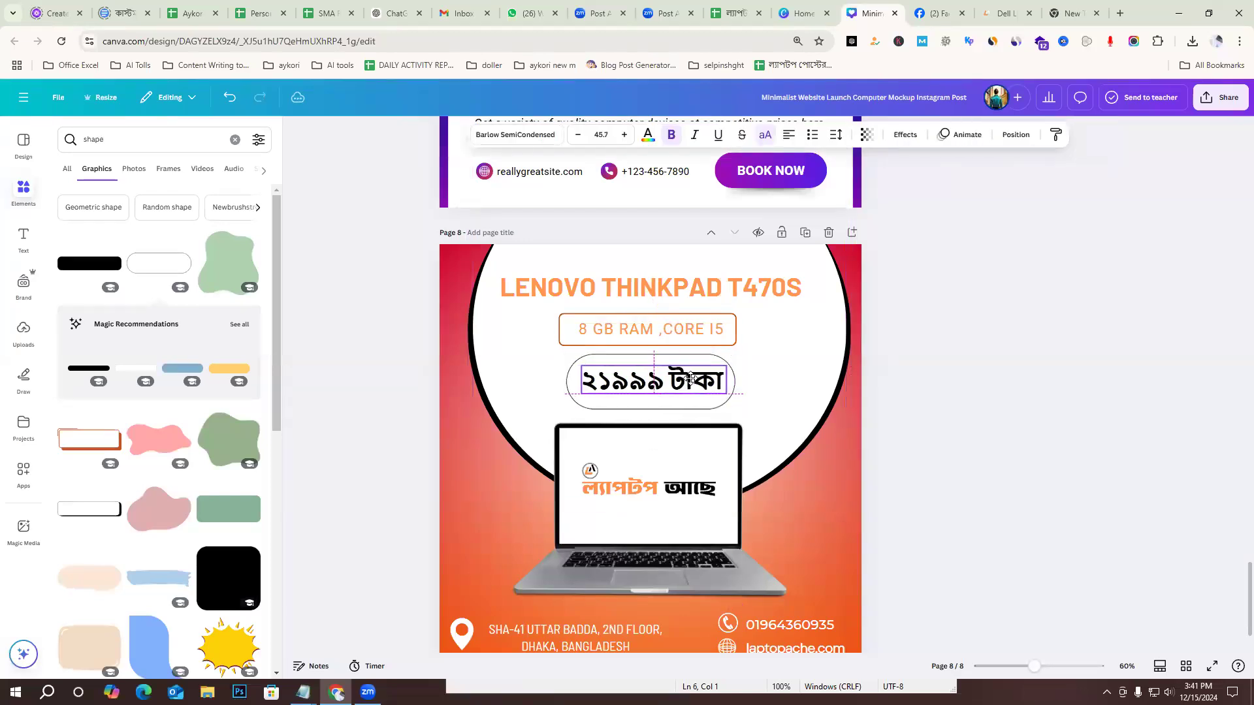
left_click(981, 372)
Recolour the outline of the pill shape around the price to the light orange document colour.
left_click(708, 361)
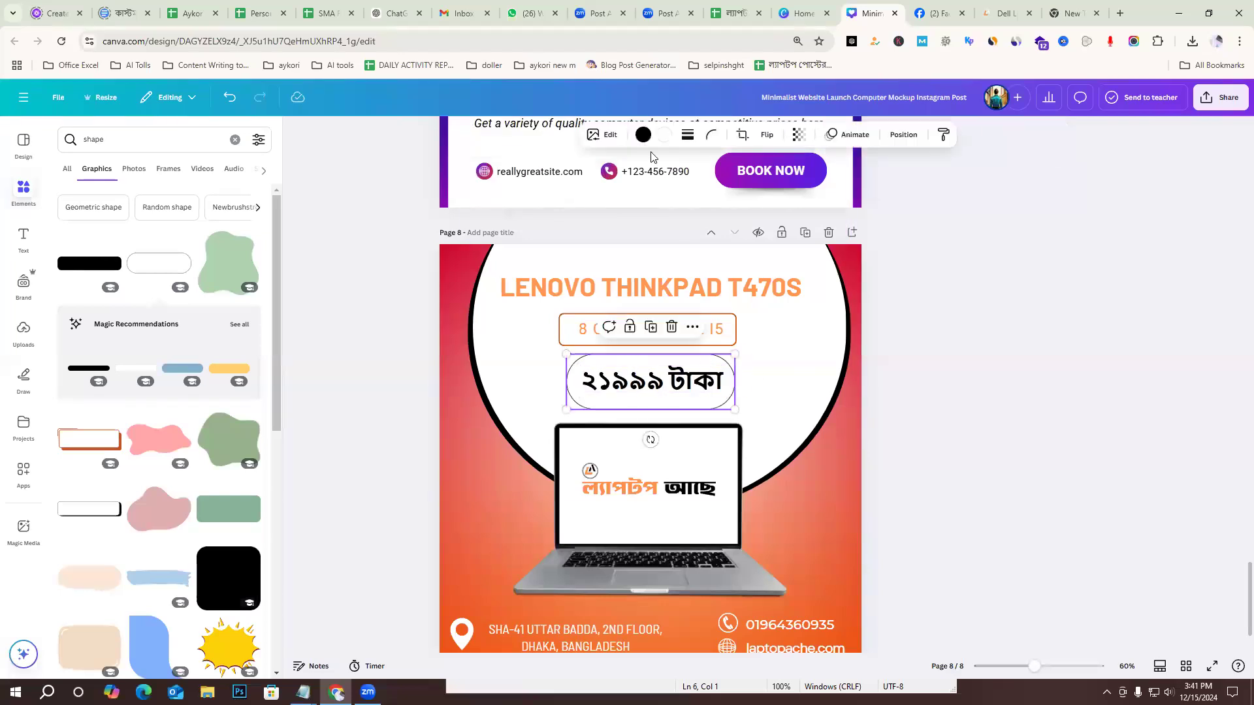
left_click(643, 135)
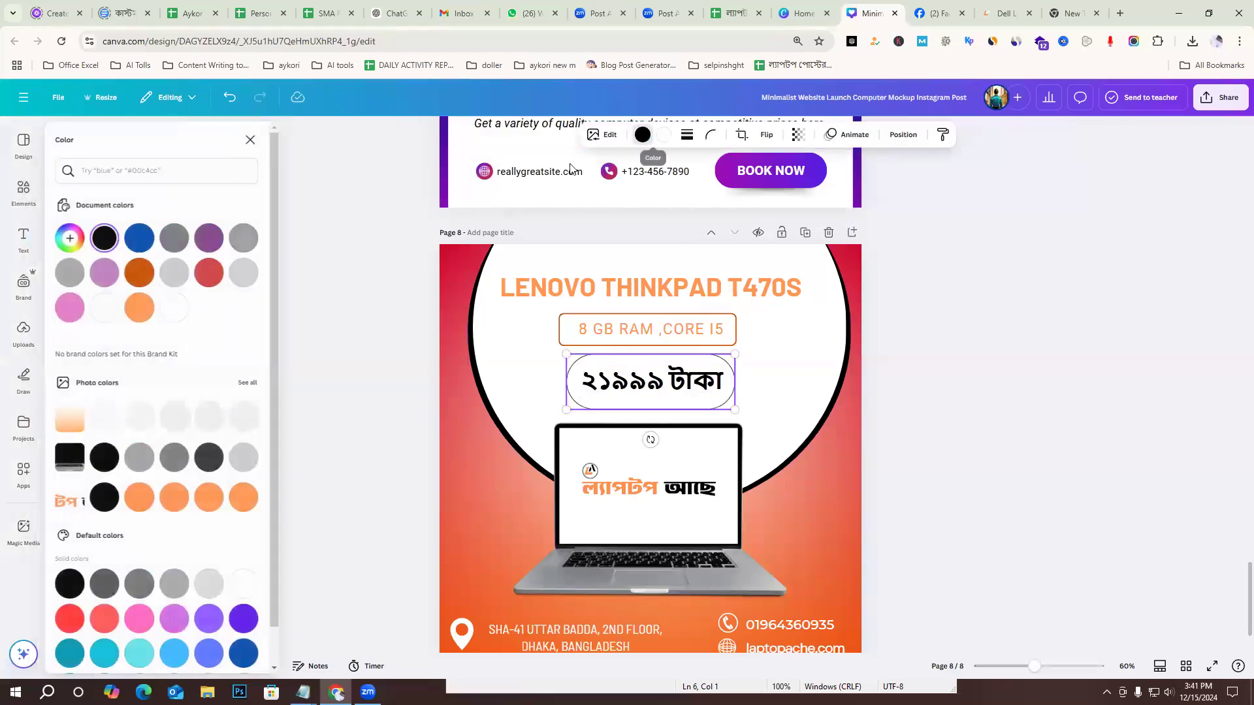
left_click(176, 309)
left_click(209, 274)
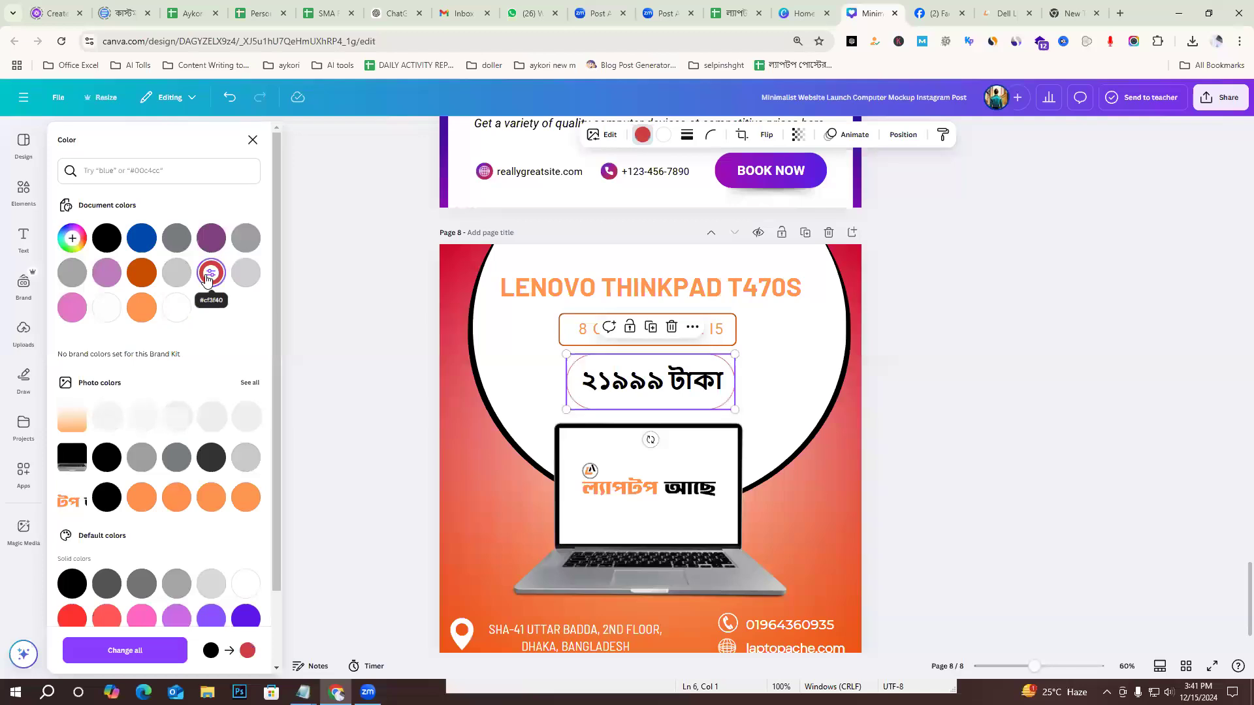
left_click(142, 308)
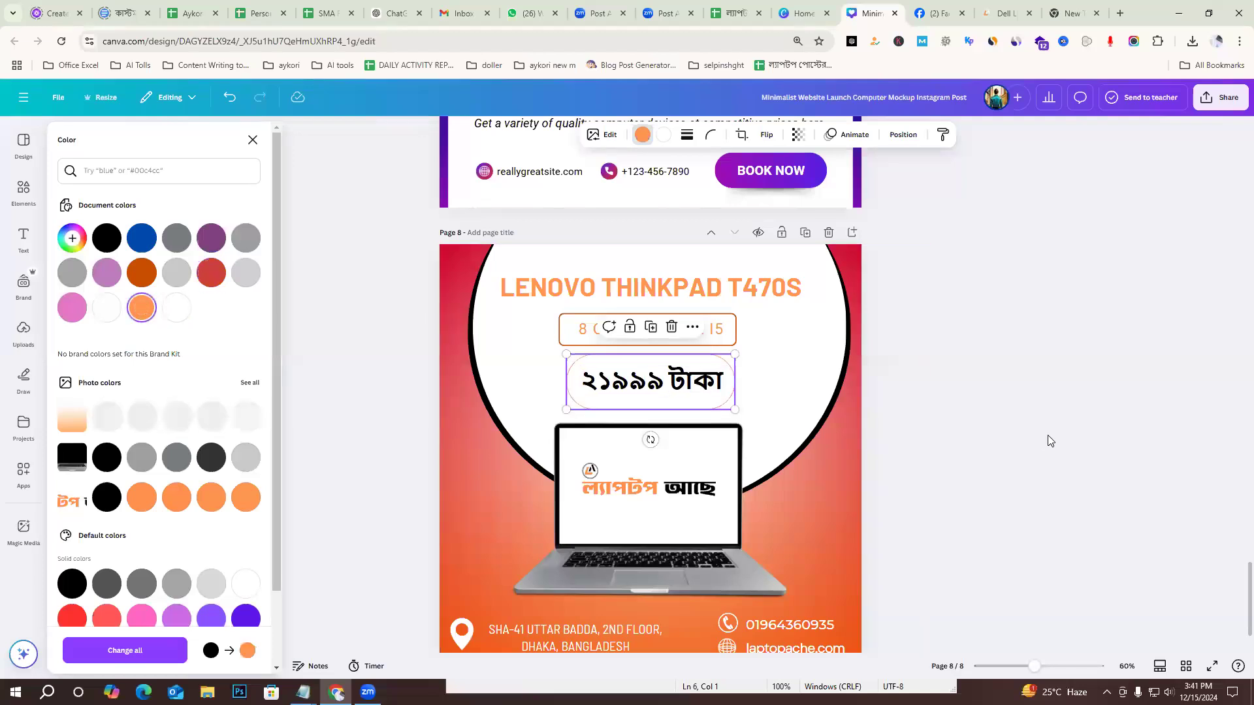
left_click(1049, 441)
Change the "২১৯৯৯ টাকা" price text on page 8 to the same light orange document colour.
left_click(691, 383)
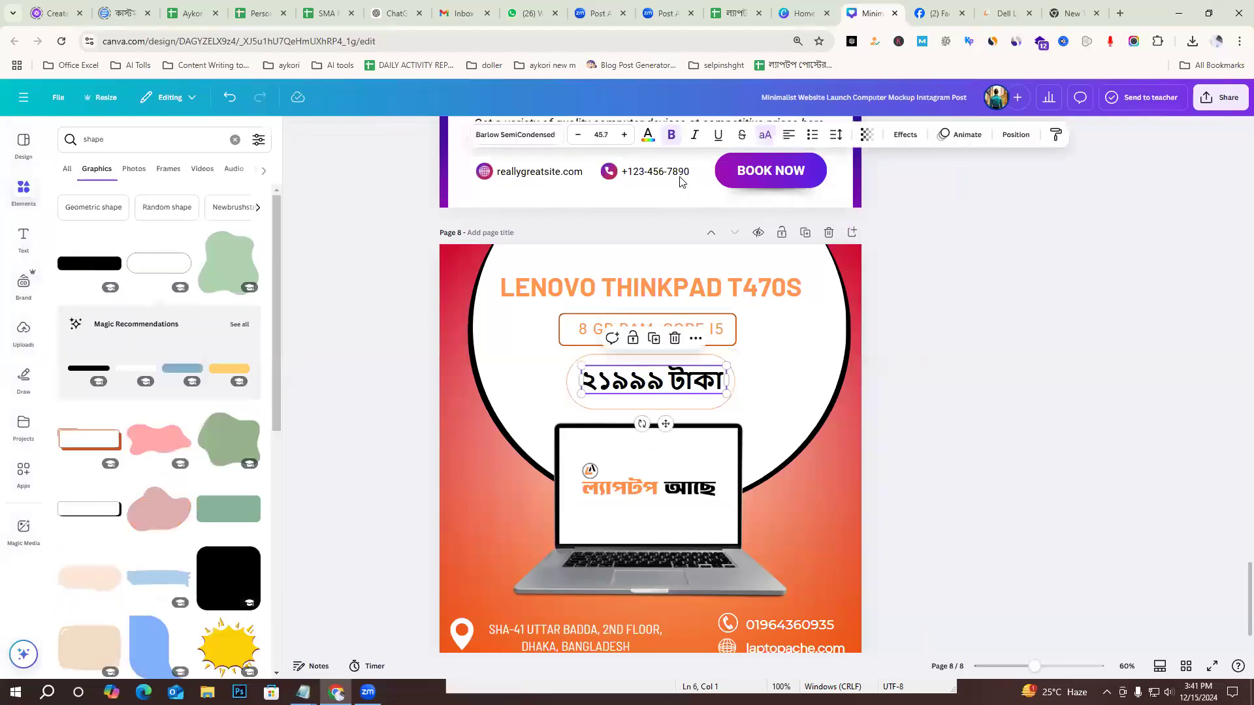
left_click(648, 135)
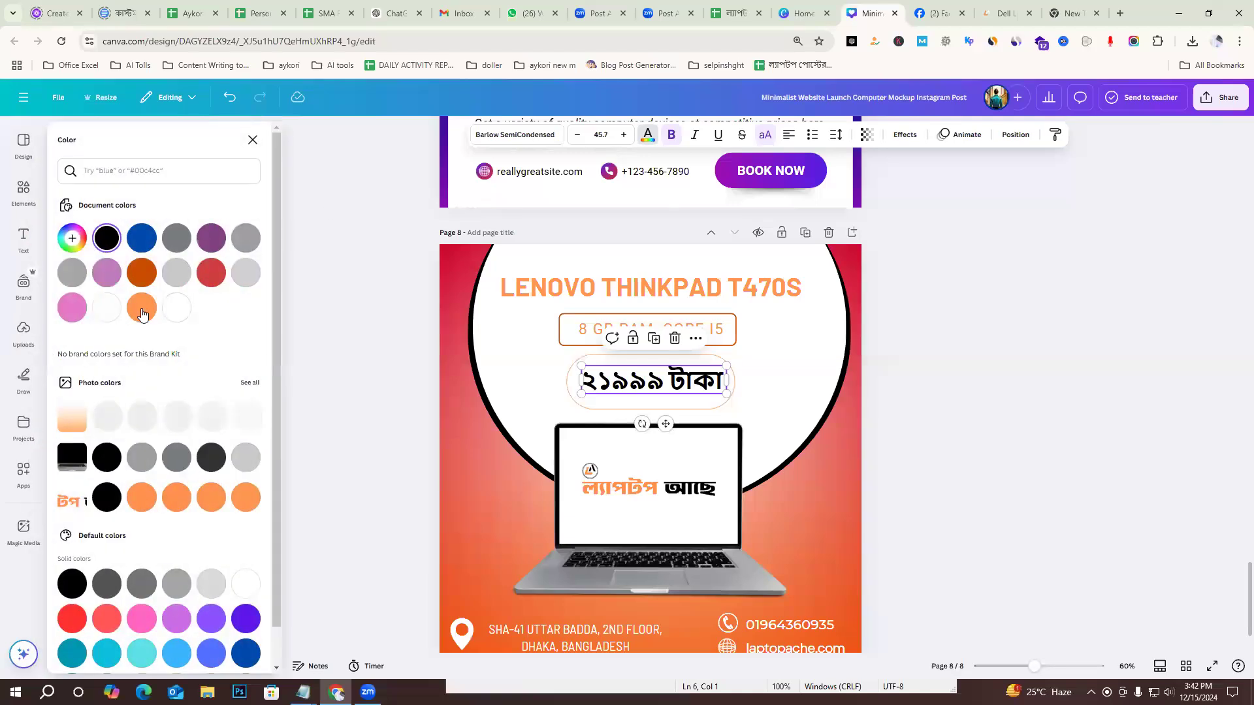
left_click(141, 312)
left_click(948, 390)
scroll(957, 399, "down", 2)
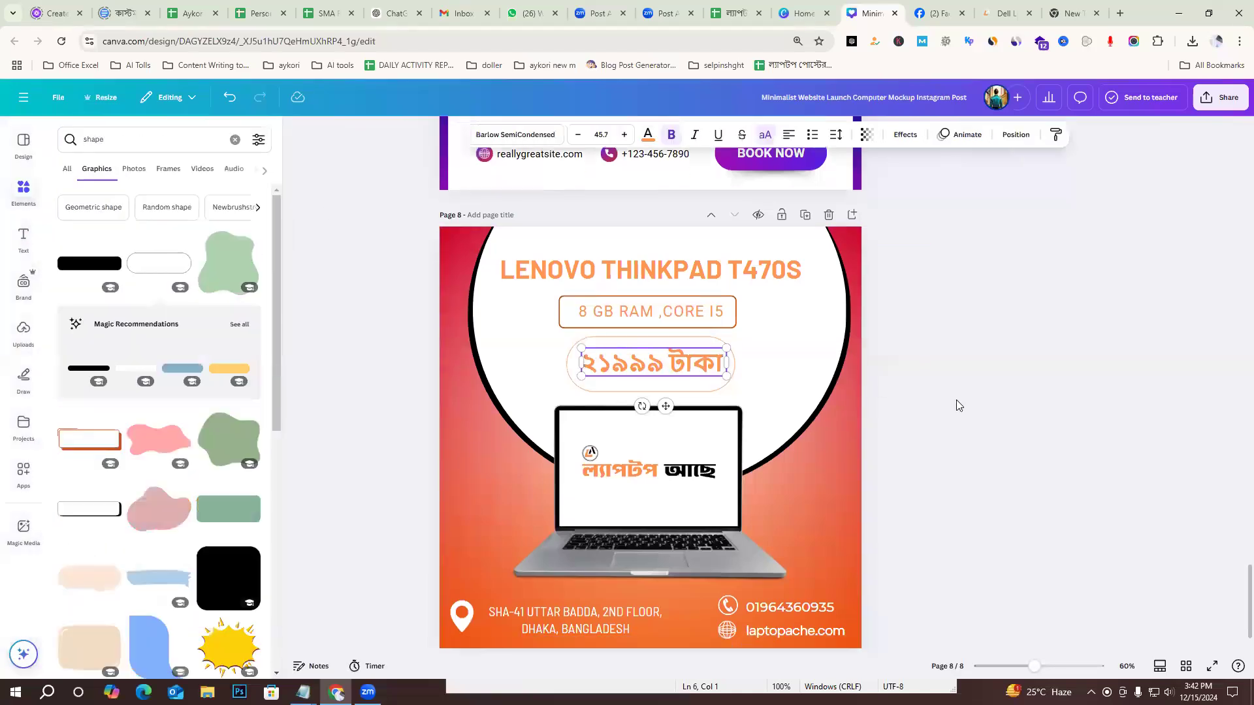
scroll(956, 400, "down", 1)
left_click(989, 393)
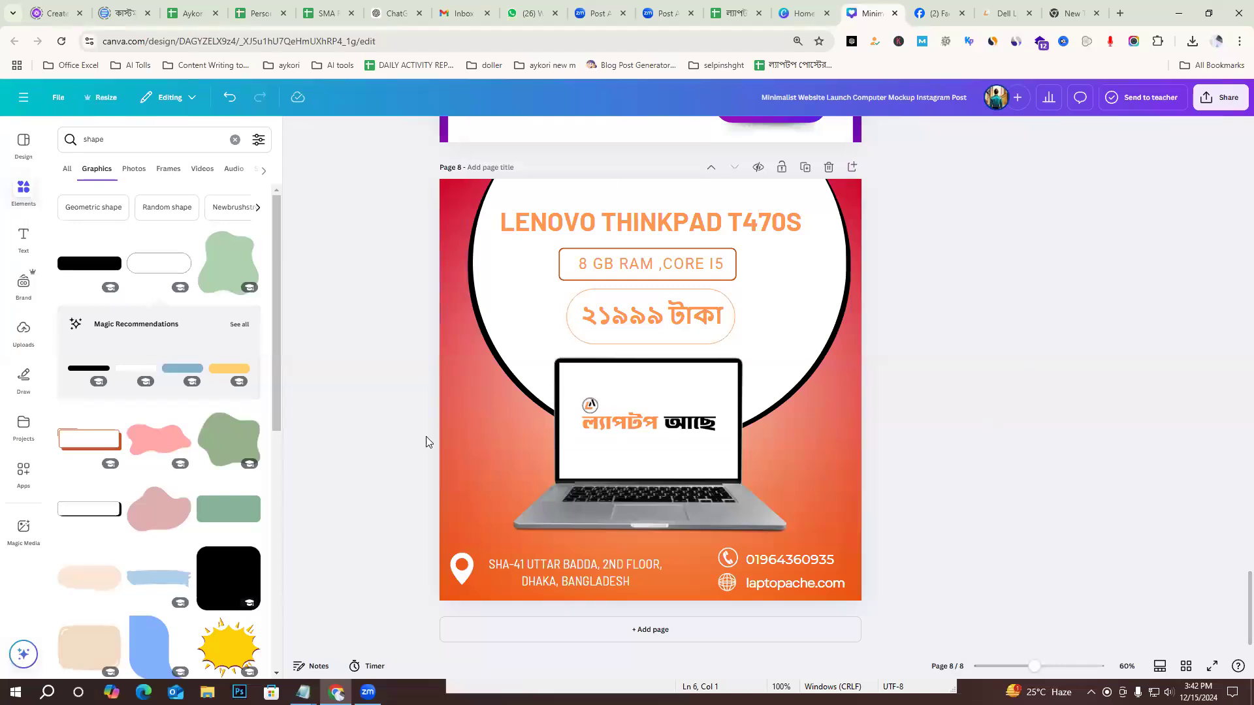
left_click(452, 433)
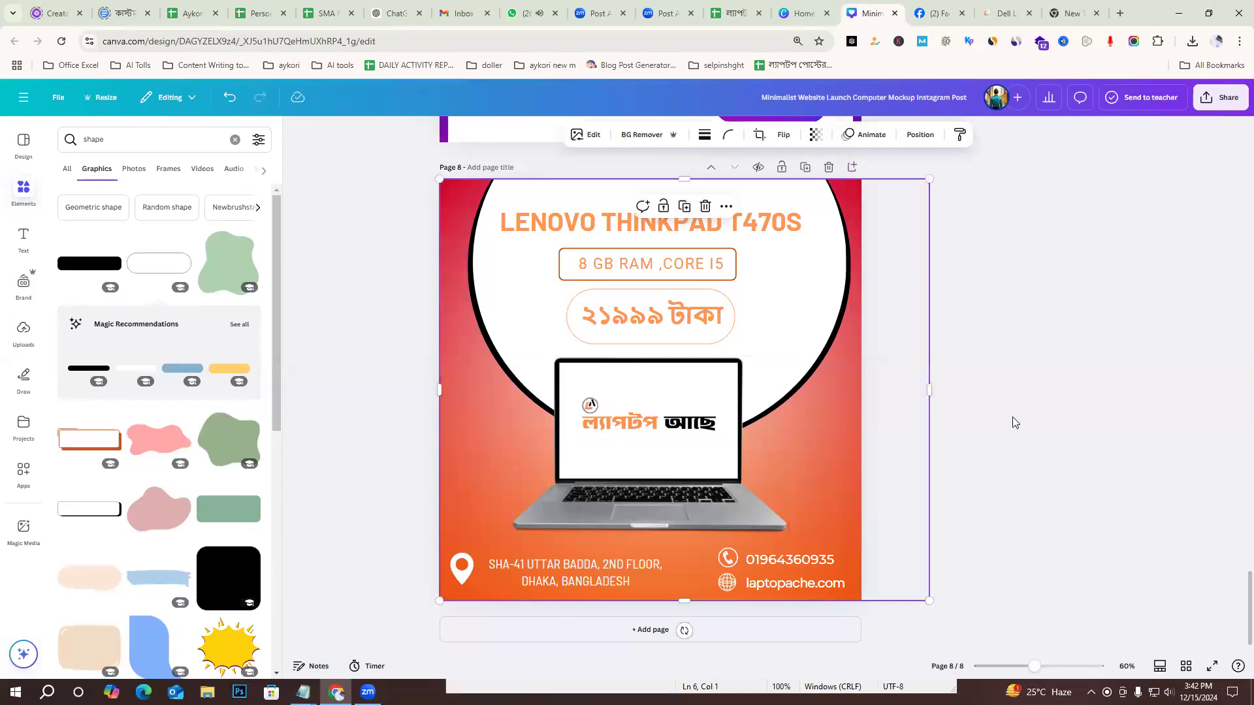
scroll(1013, 417, "up", 10)
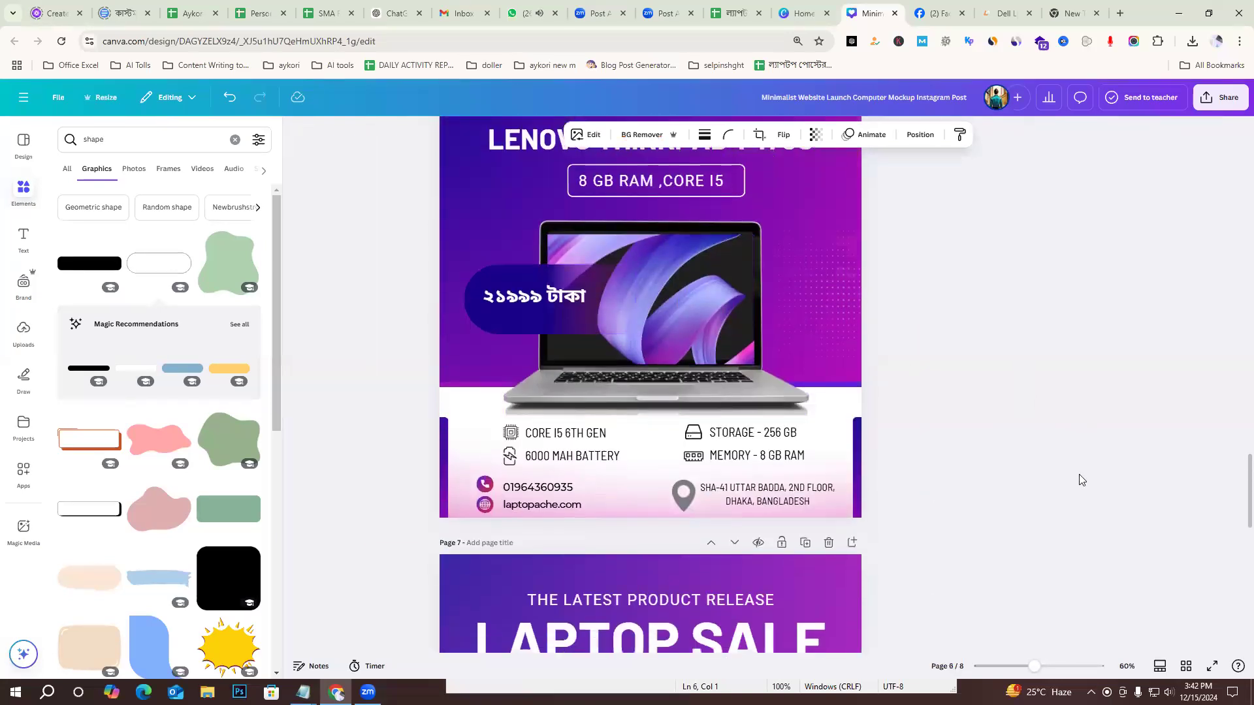
scroll(1081, 480, "down", 10)
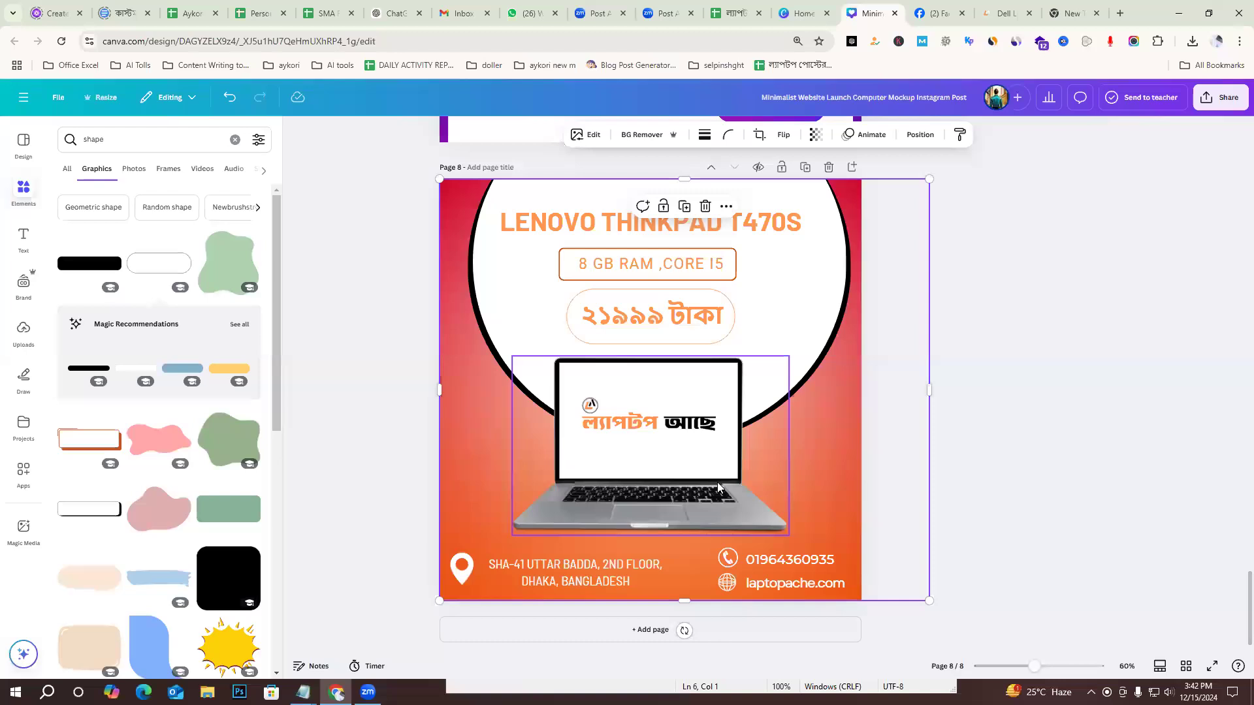
left_click(1079, 474)
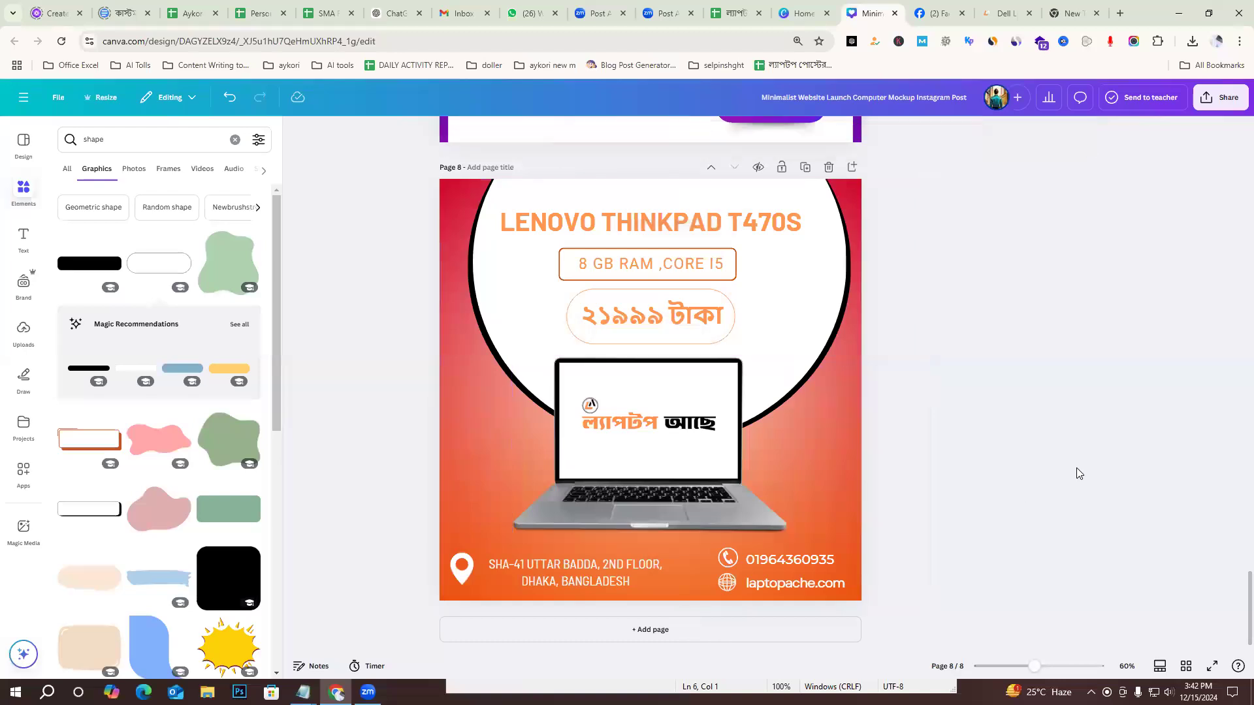
Try the Poppins font on the address text at the bottom of page 8, and settle on Barlow Condensed.
left_click(559, 567)
left_click(462, 575)
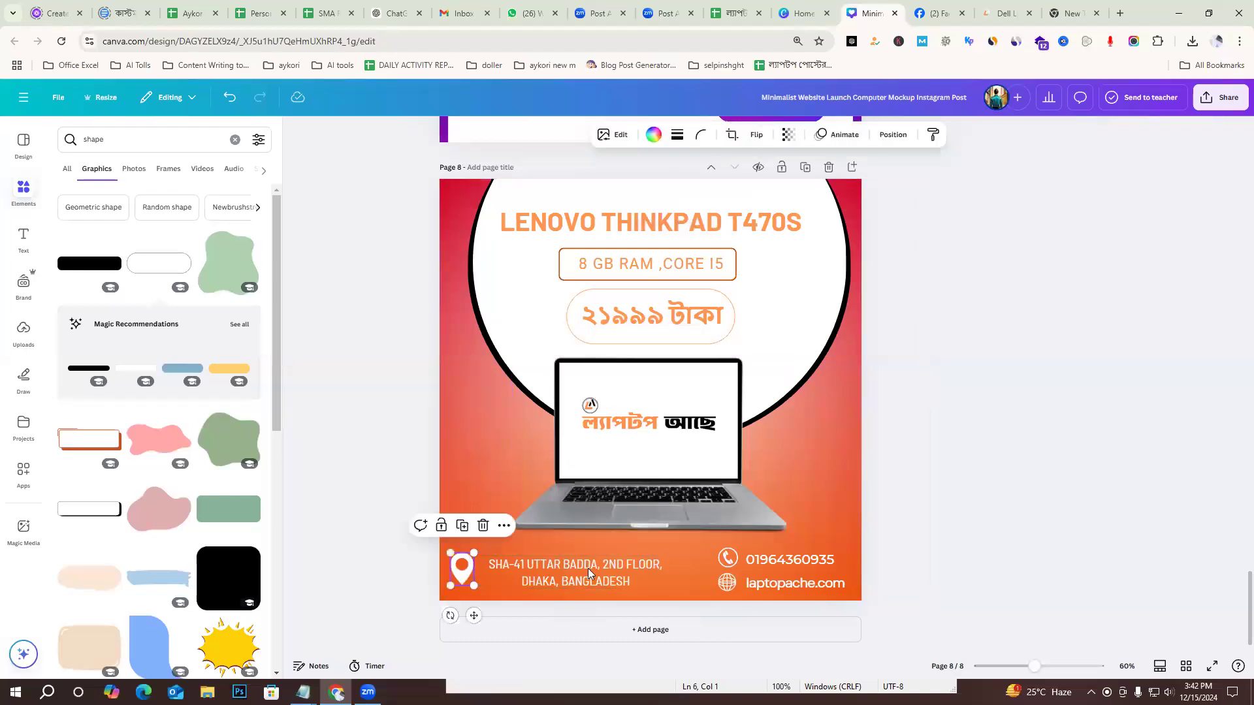
left_click(578, 580)
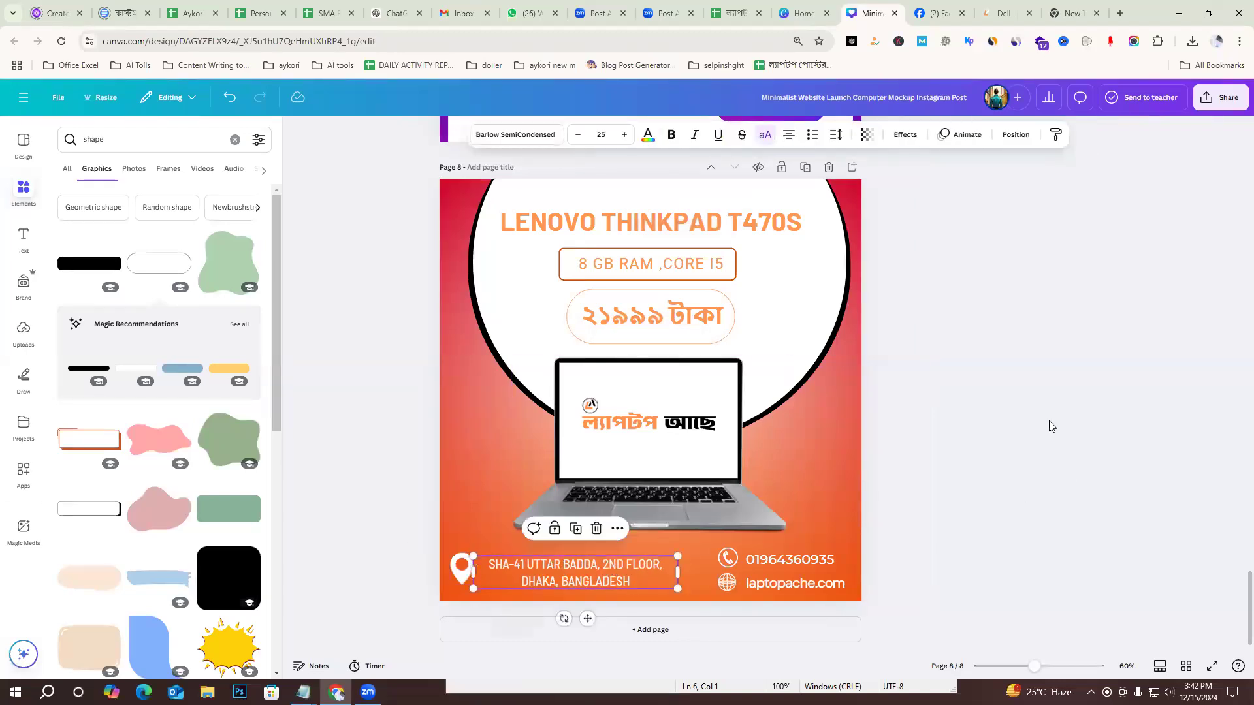
left_click(514, 135)
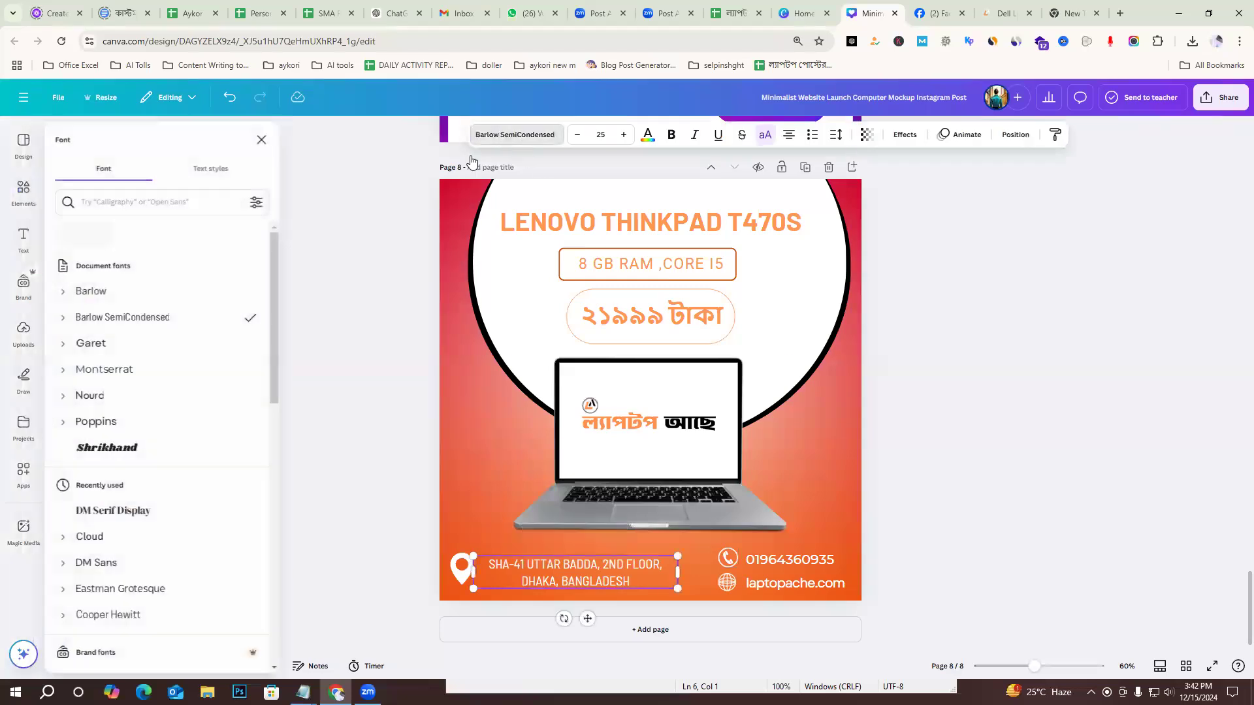
left_click(113, 371)
left_click(108, 426)
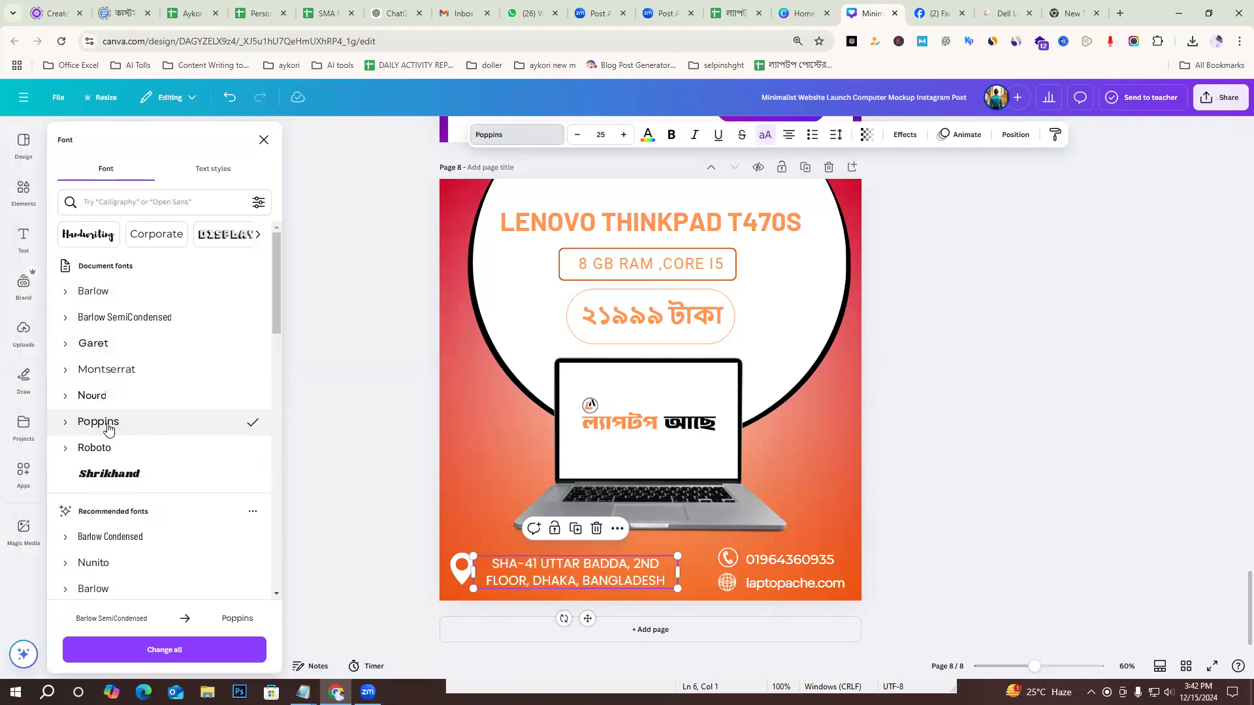
left_click(107, 540)
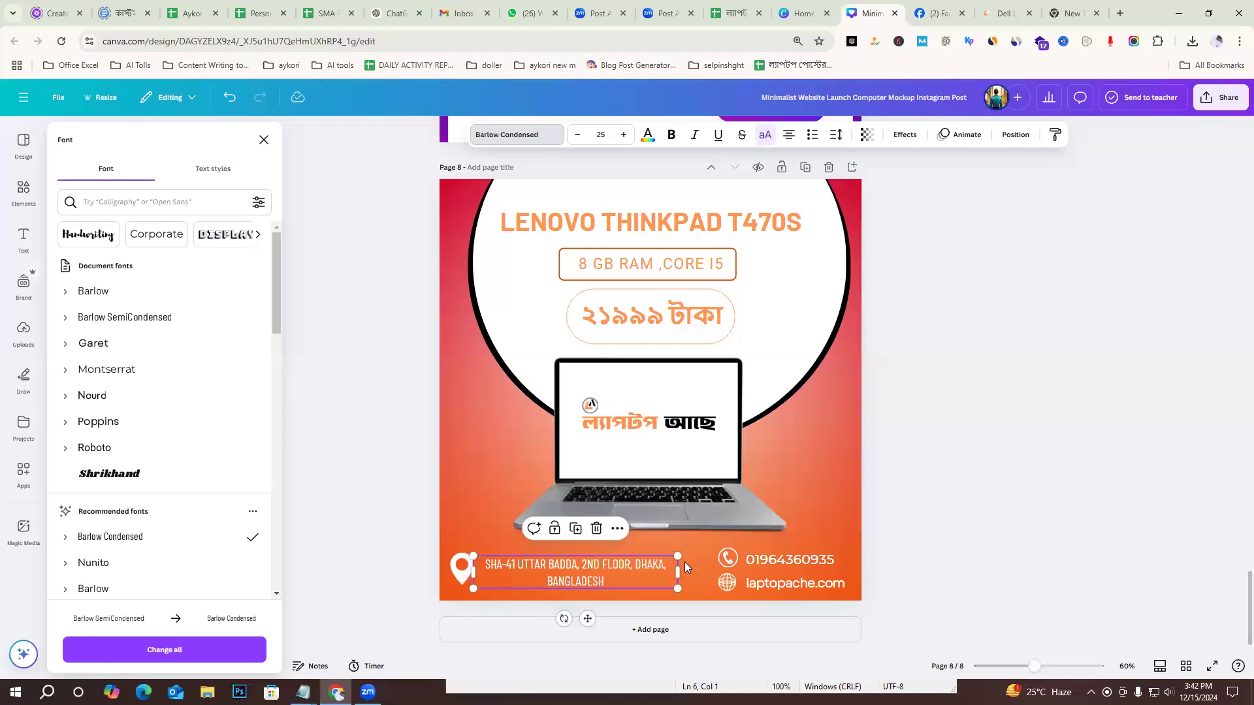
Enlarge the address text to font size 29 and nudge it slightly up beside the location pin.
left_click(624, 134)
left_click(624, 134)
left_click(624, 134)
left_click(623, 135)
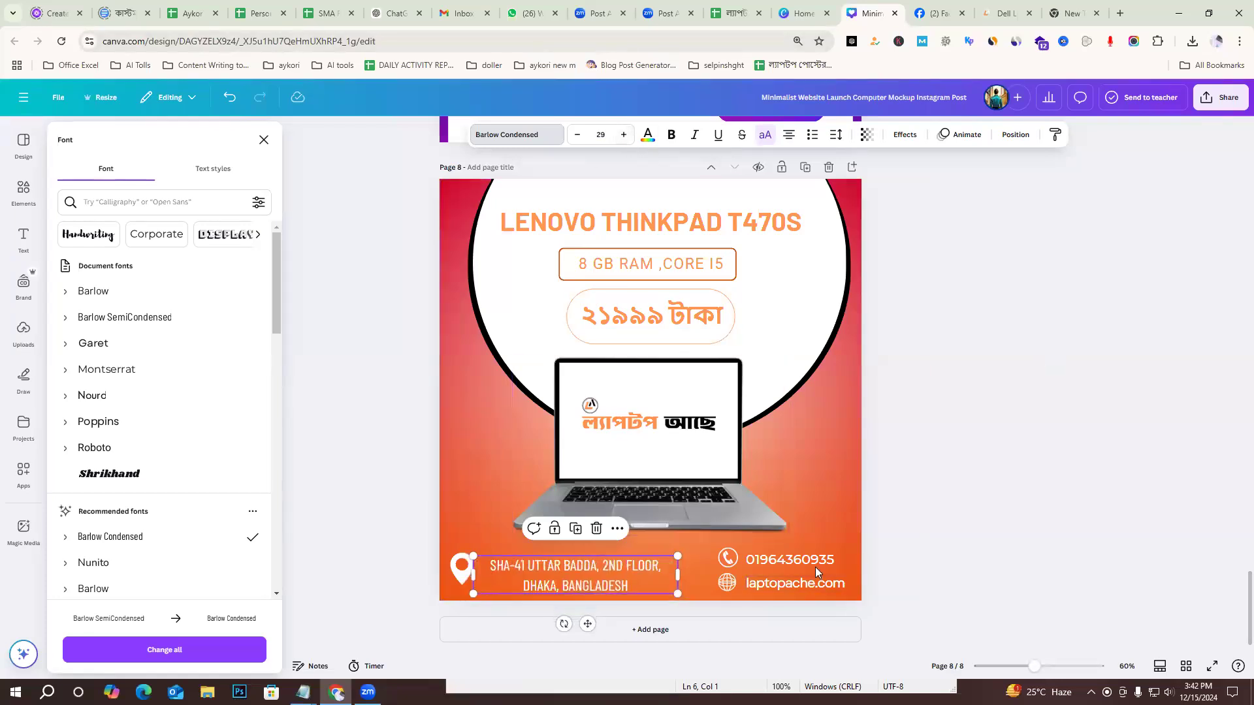
left_click(790, 567)
left_click(591, 567)
left_click_drag(590, 567, 590, 562)
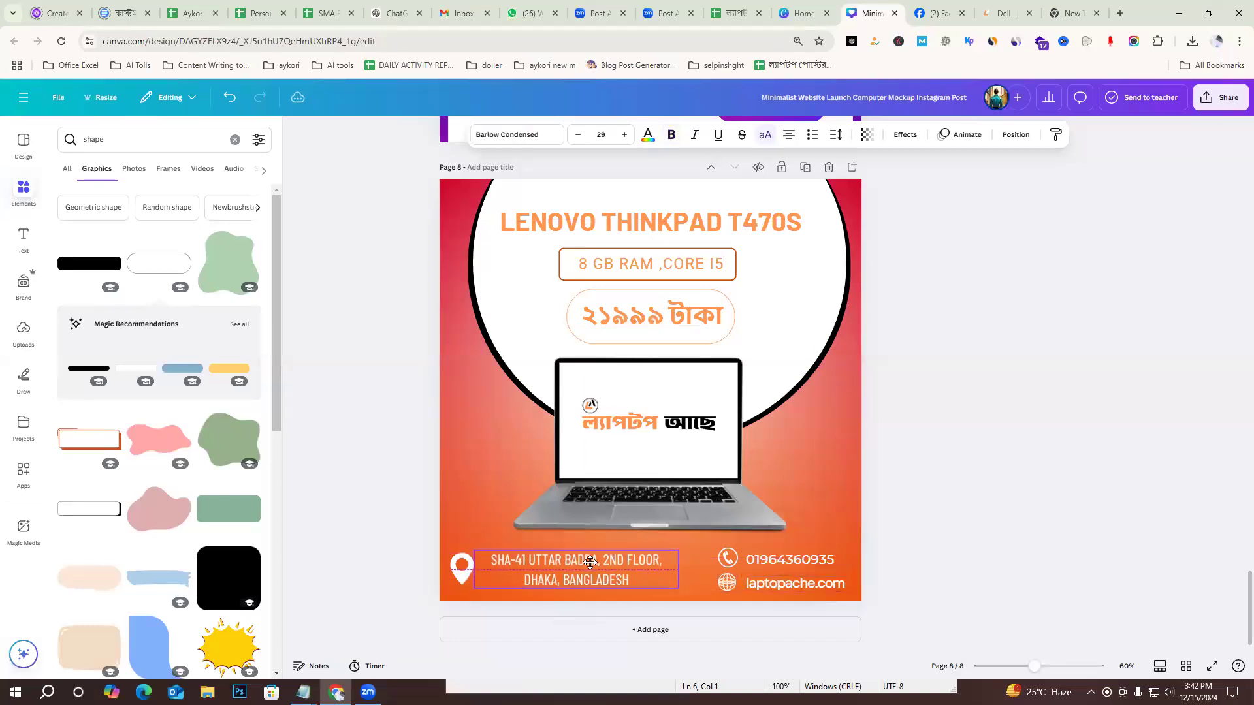
left_click(1107, 364)
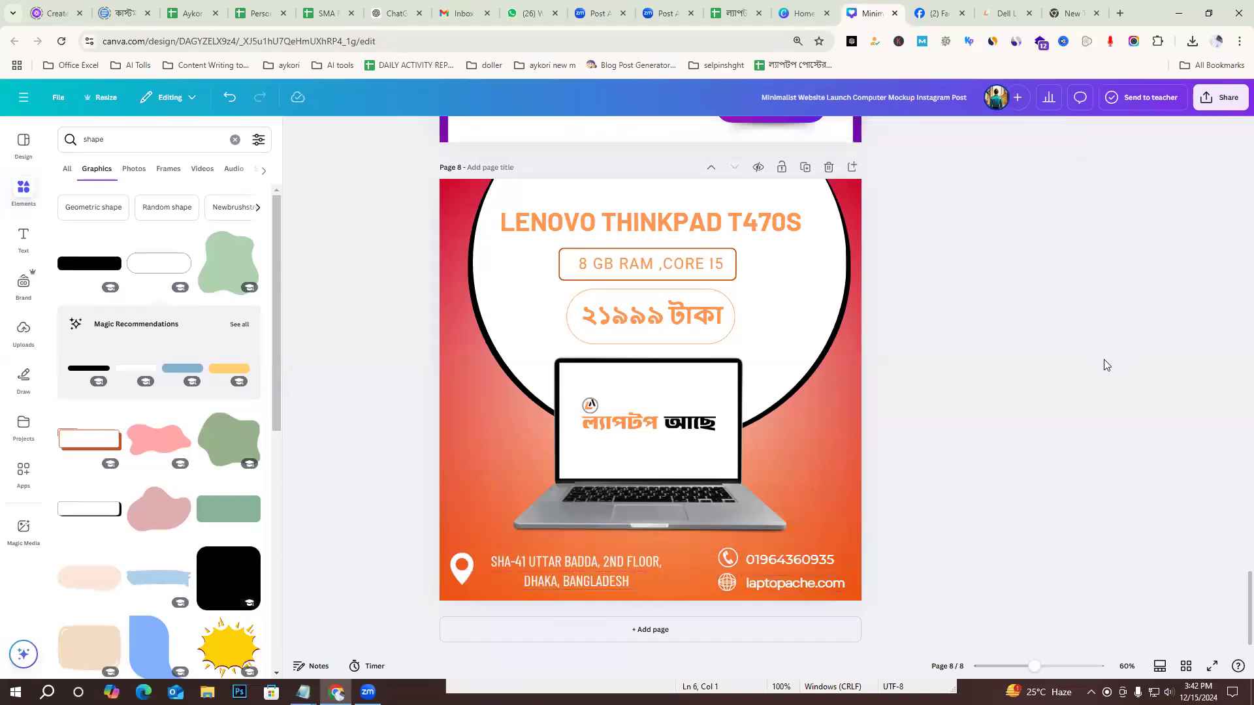
Add a new page after page 8 of the design.
scroll(1107, 363, "up", 1)
scroll(1107, 381, "down", 1)
left_click(653, 629)
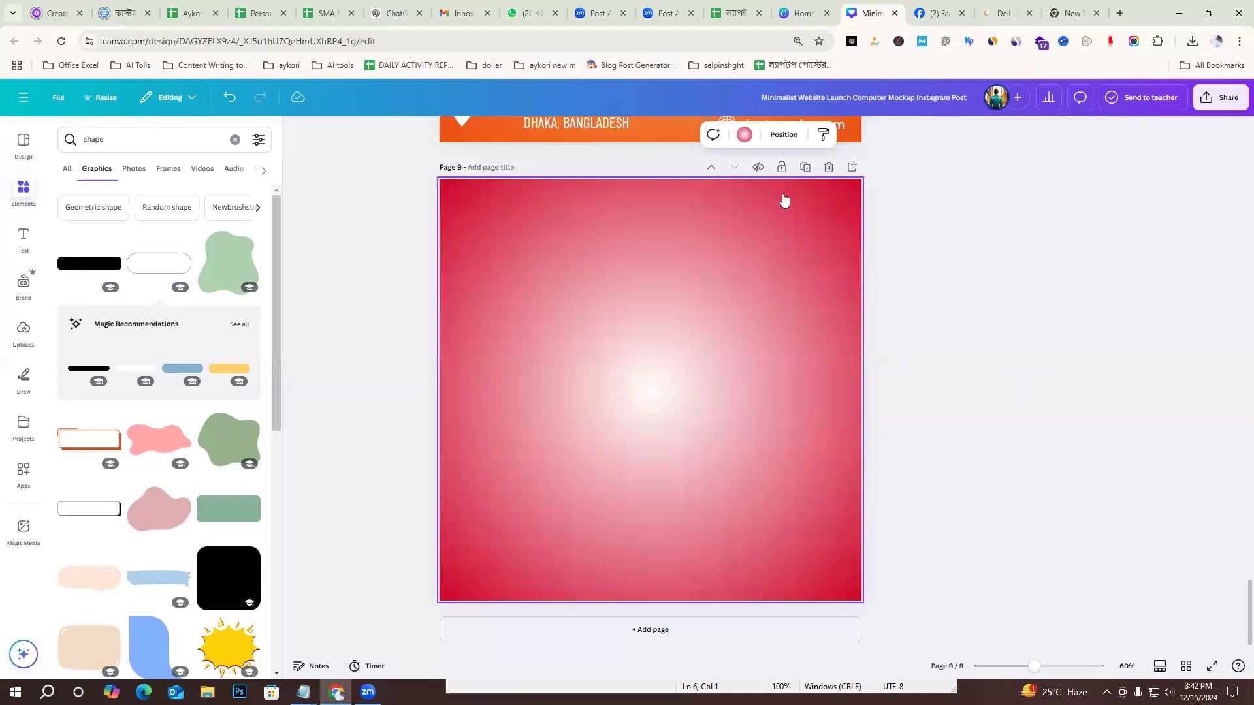
left_click(983, 331)
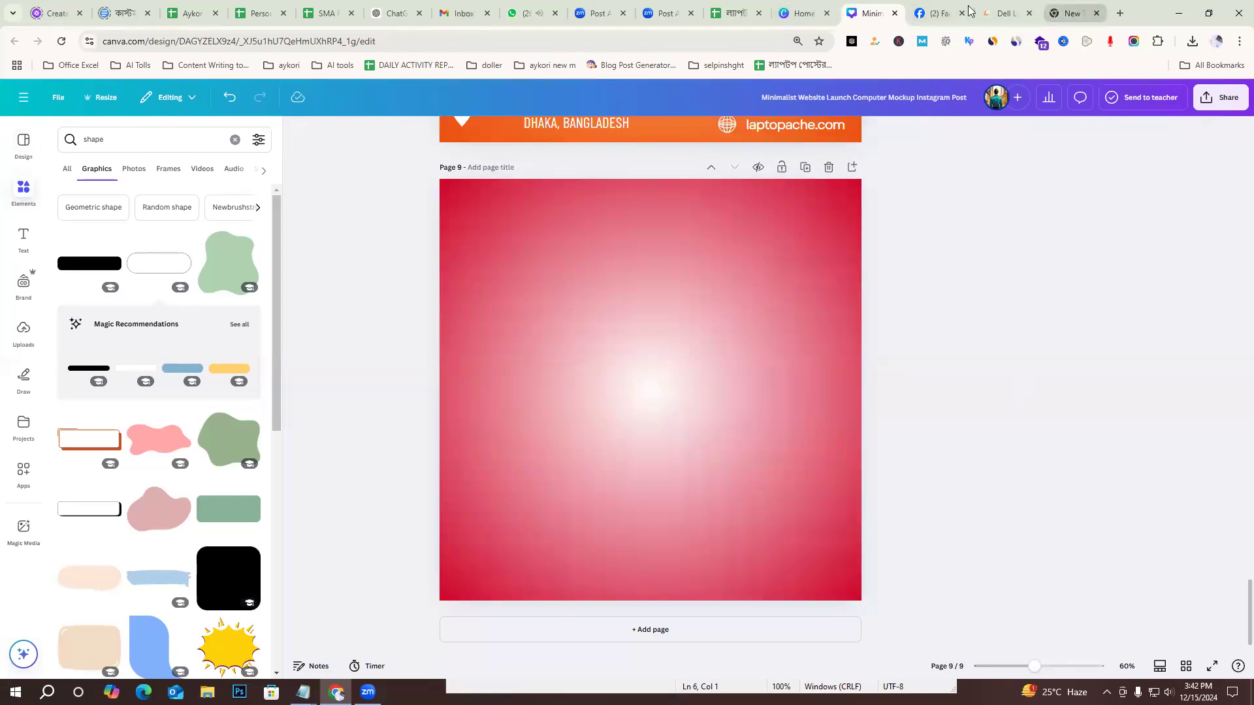
Leave the open design and load the canva.com home page.
left_click_drag(146, 41, 718, 53)
key("BackSpace")
key("Return")
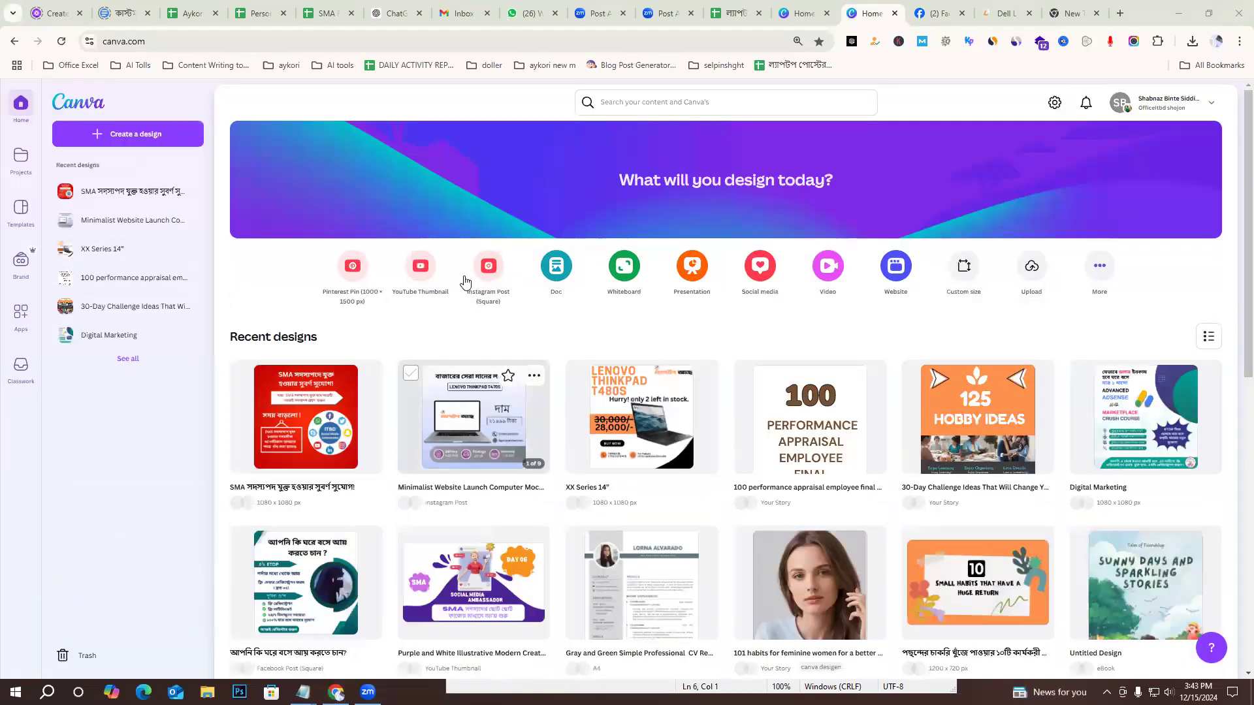
Create a new custom-size design with a width of 1080 px and a height of 1080 px.
left_click(124, 134)
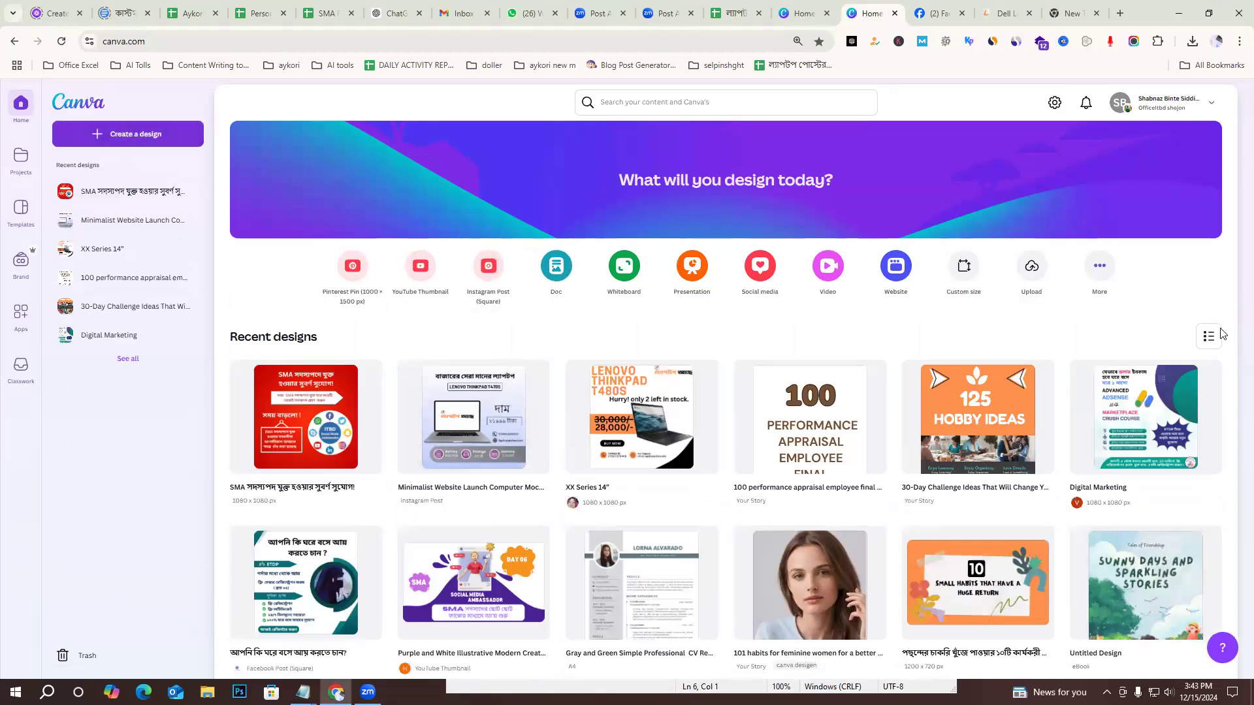
left_click(332, 400)
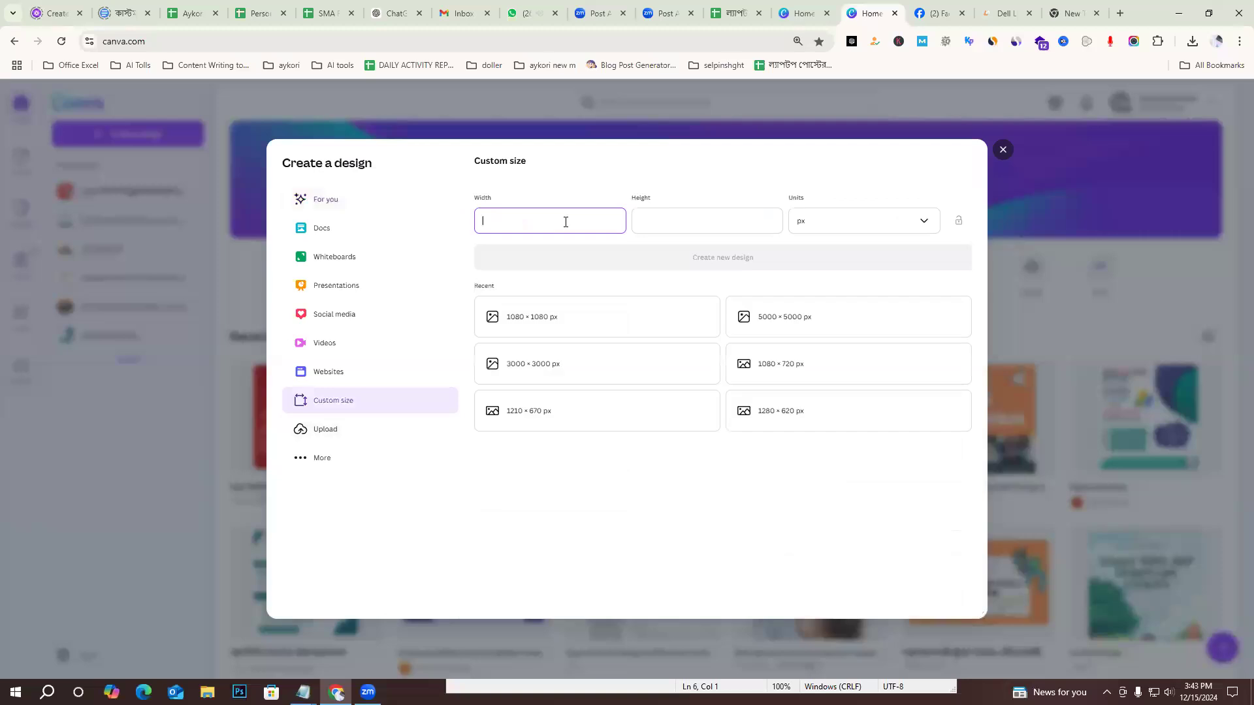
type("1080")
left_click(695, 216)
type("108")
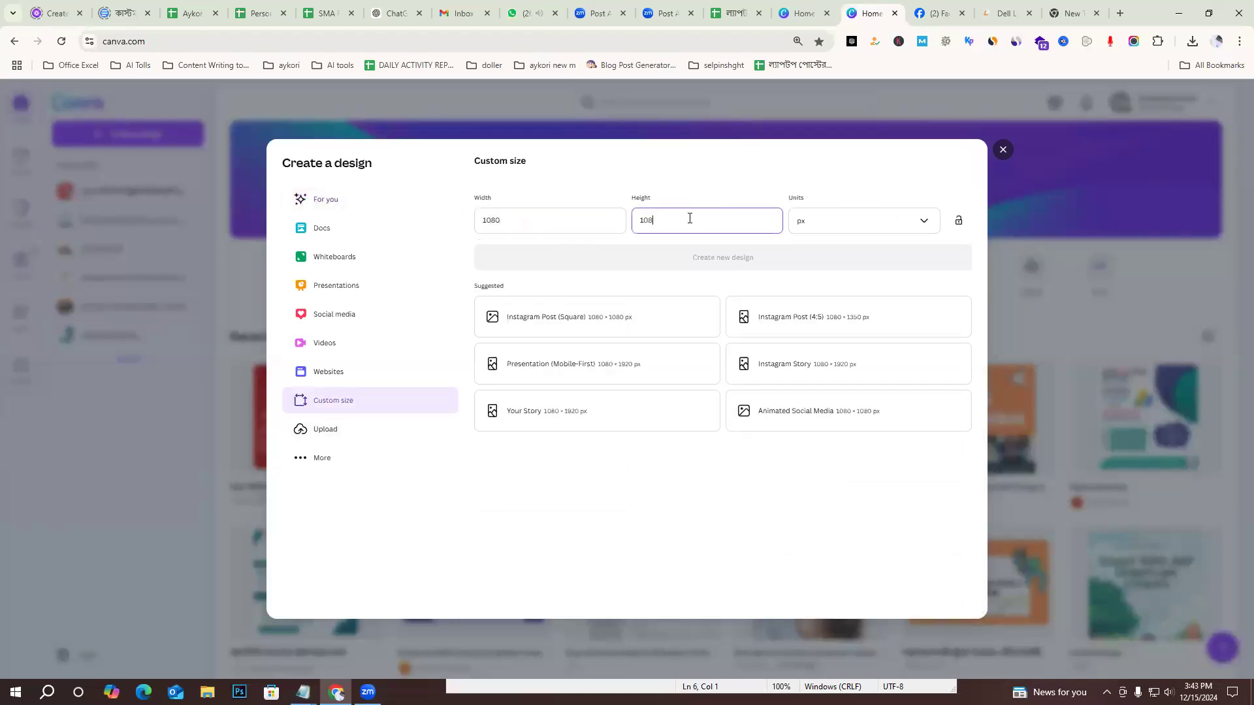
type("0")
left_click(675, 256)
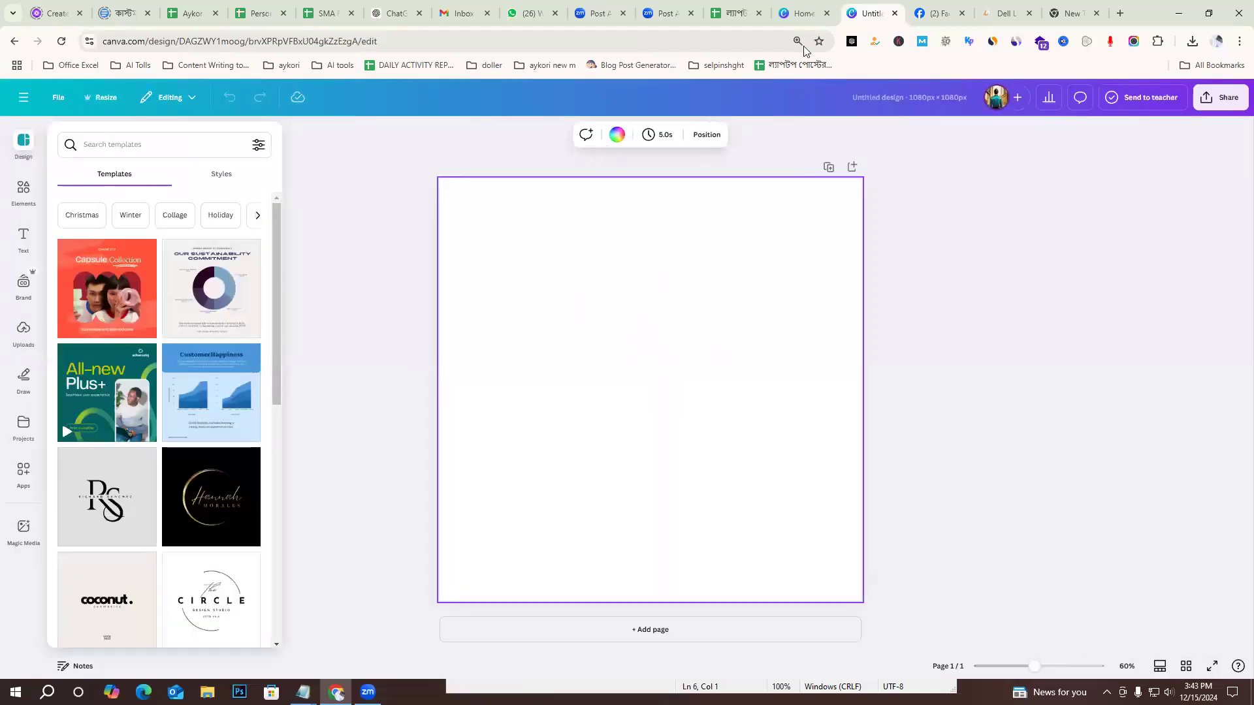
left_click(935, 612)
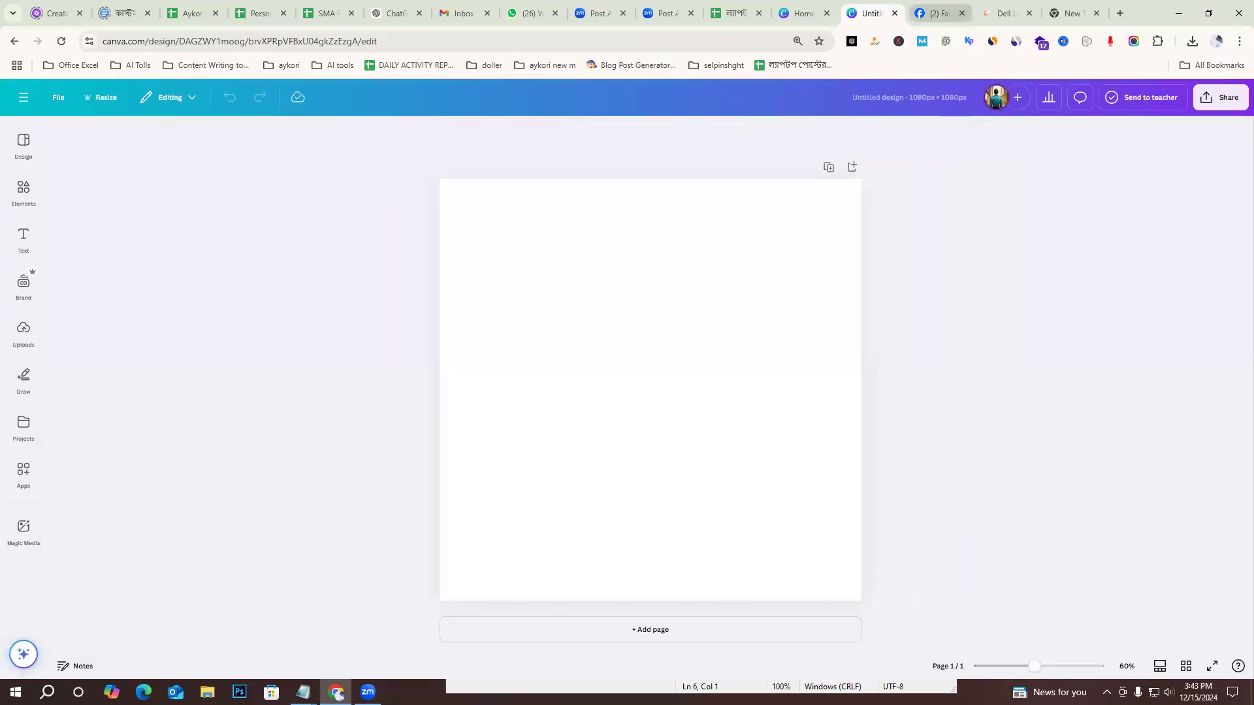
left_click(877, 607)
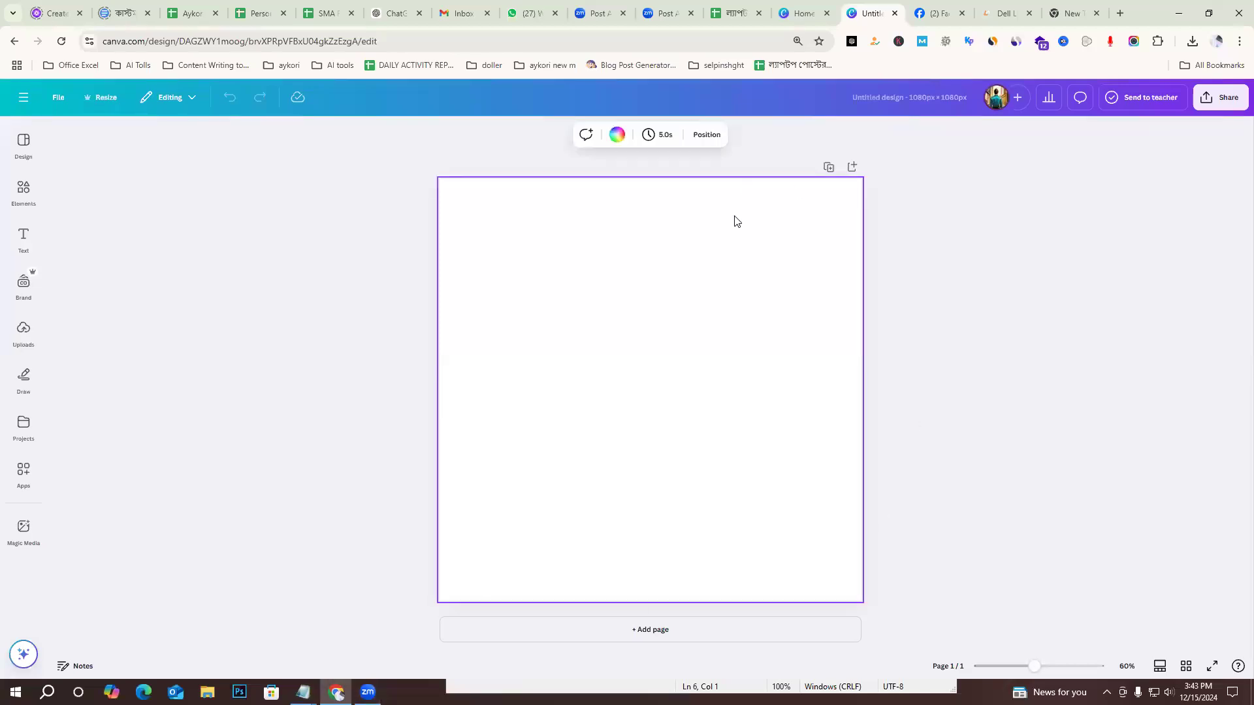